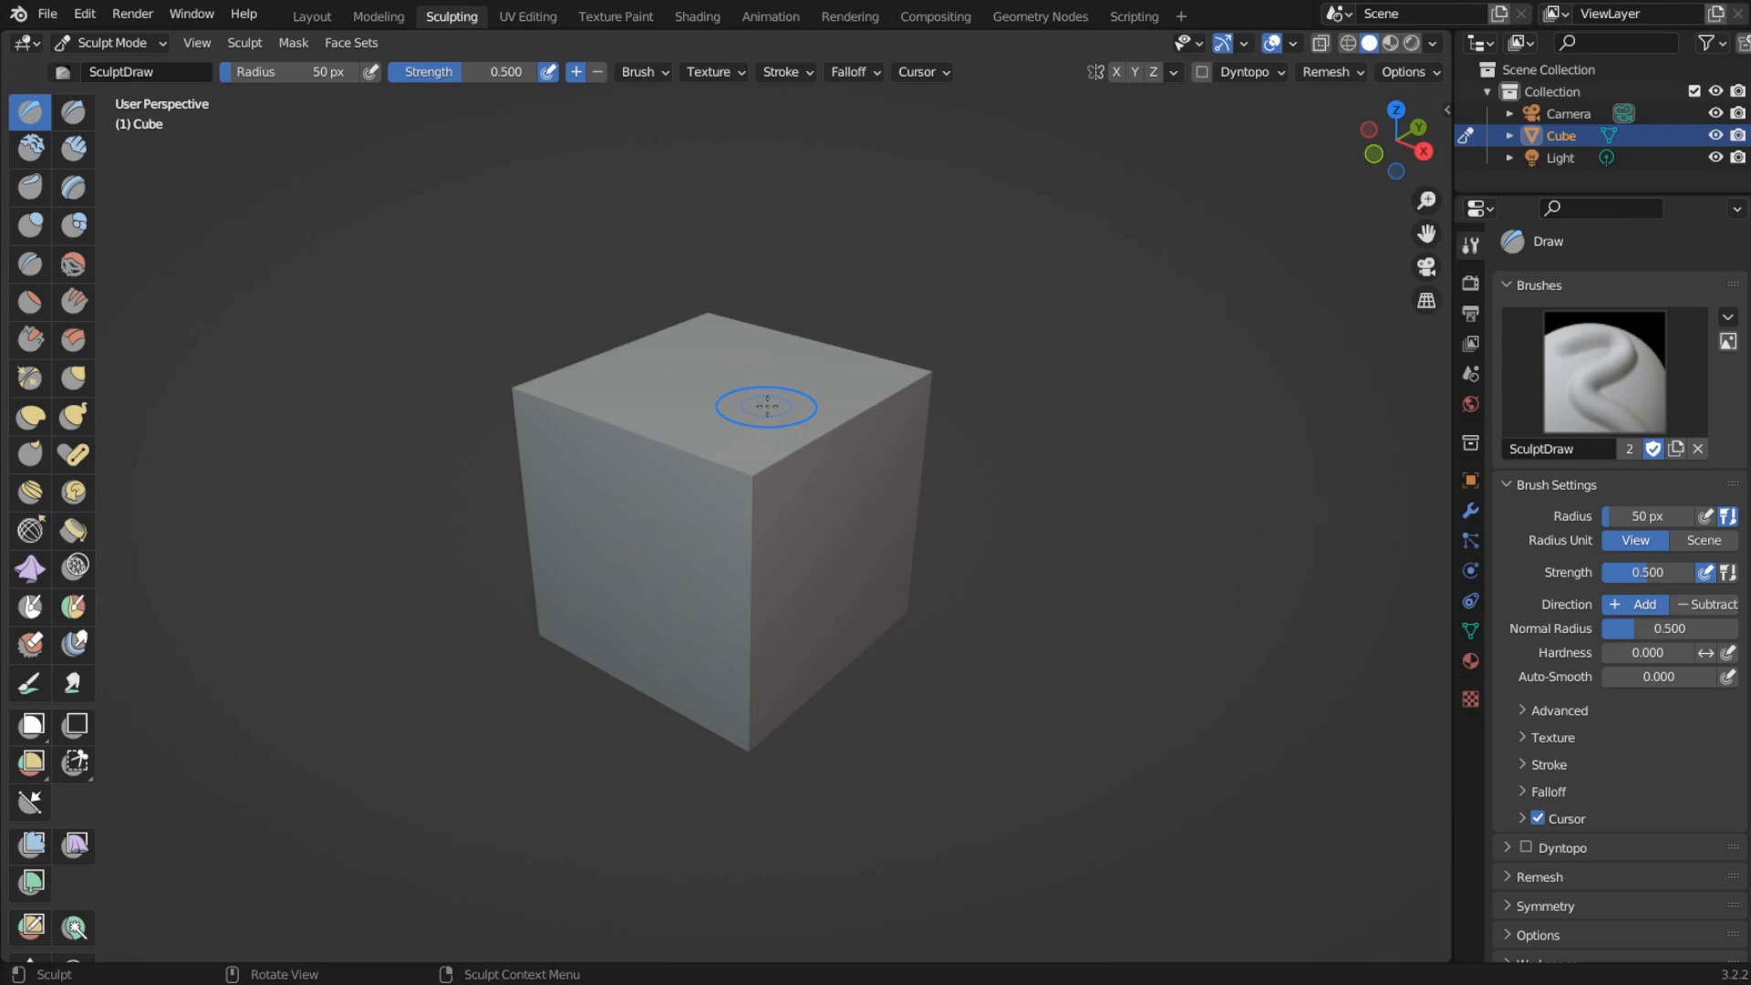
- Set the Draw brush radius to 128 px
key(f)
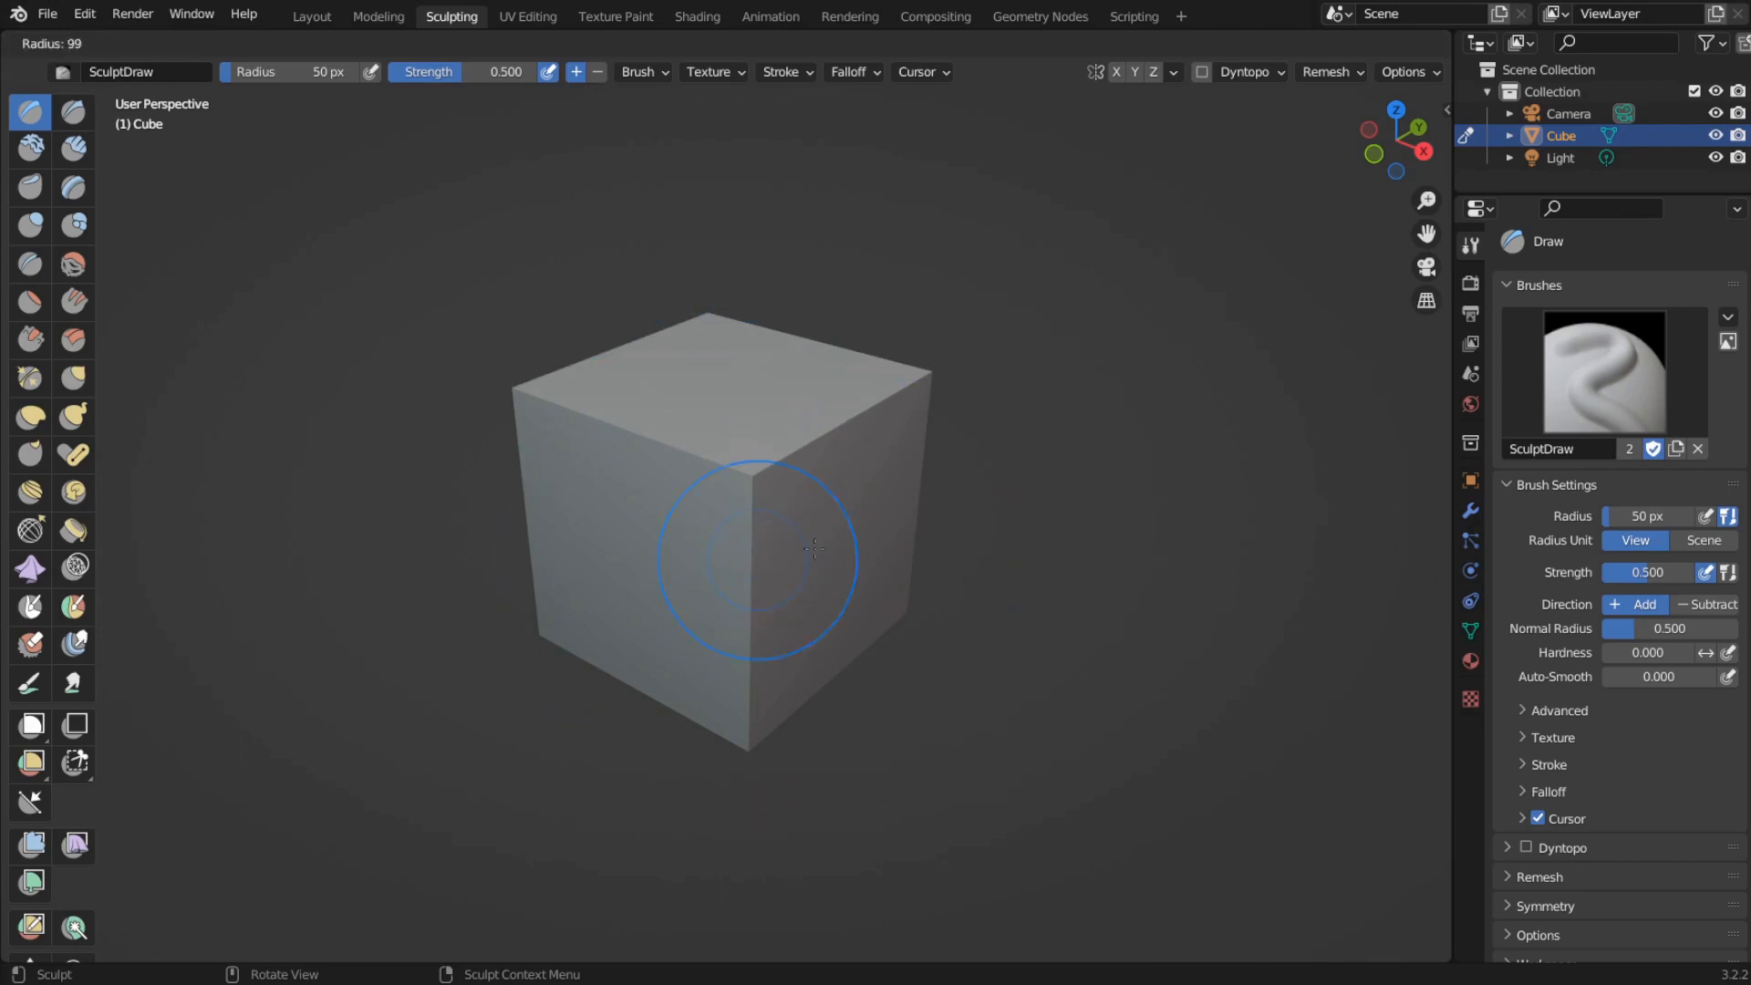
click(663, 493)
key(shift+f)
key(Escape)
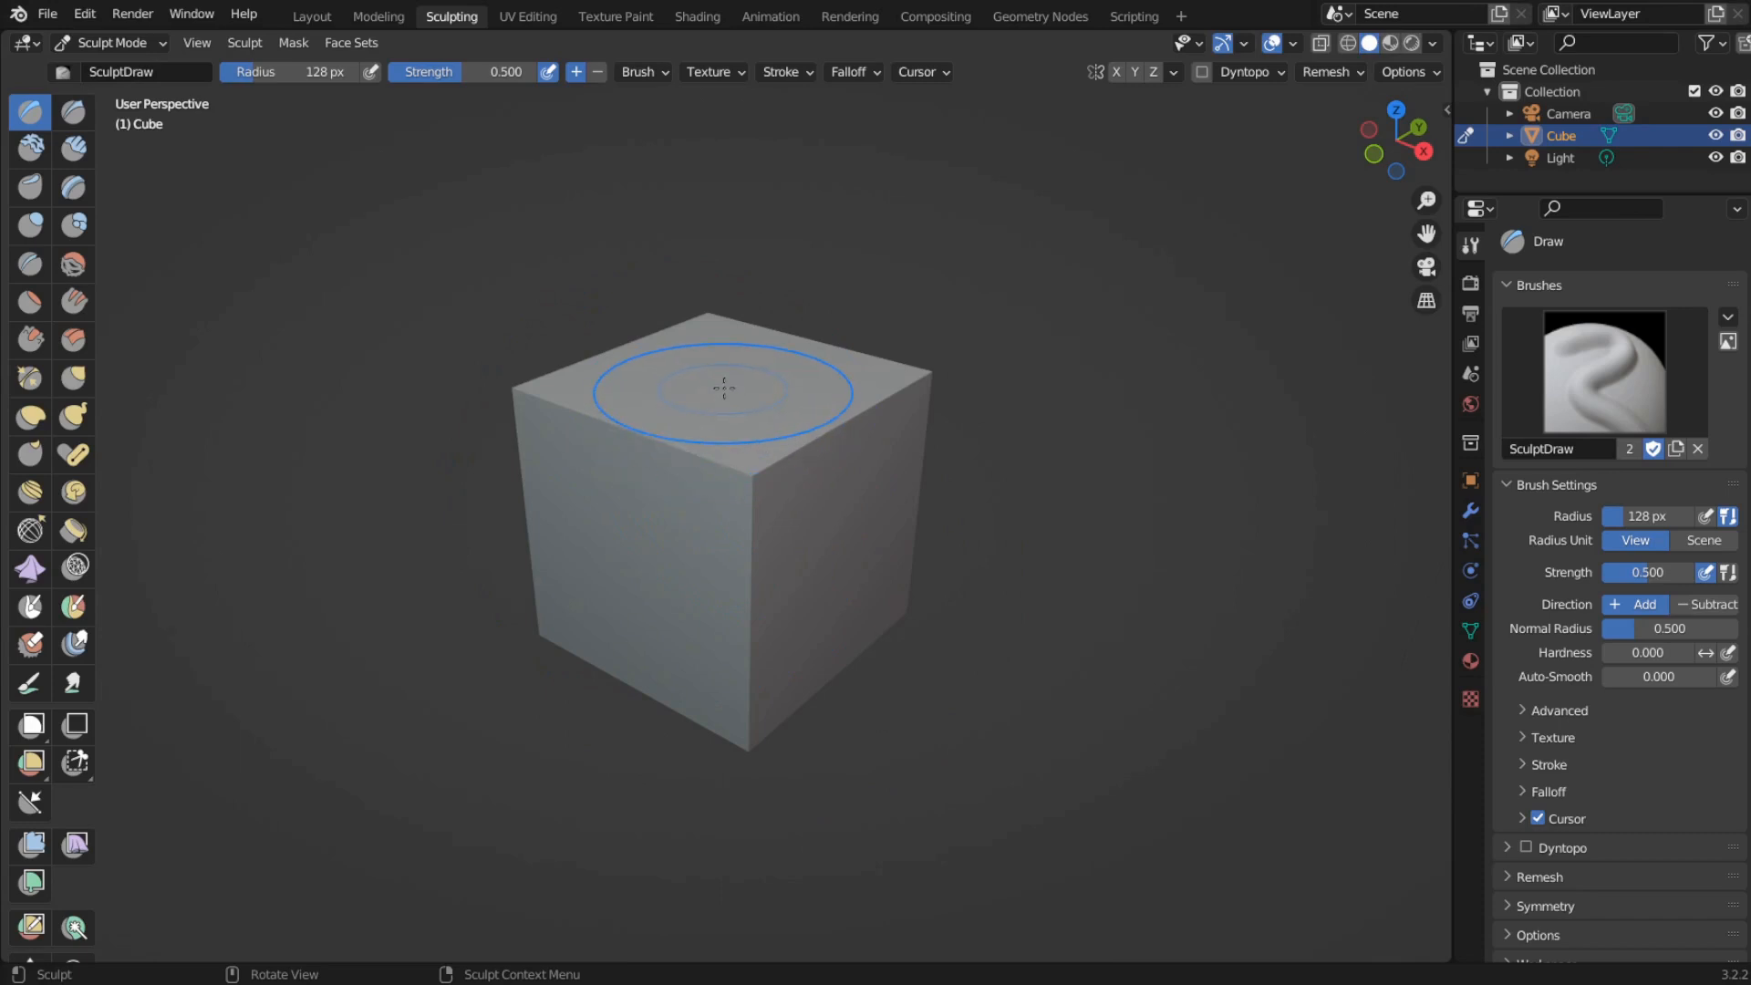
- Examine the cube's mesh structure in Edit Mode and return to Sculpt Mode
mouse_move(724, 389)
middle_down()
mouse_move(693, 392)
mouse_move(756, 392)
mouse_move(724, 391)
middle_up()
scroll(724, 390, up, 2)
mouse_move(741, 451)
middle_down()
mouse_move(715, 423)
mouse_move(724, 450)
mouse_move(764, 445)
middle_up()
key(Tab)
key(Tab)
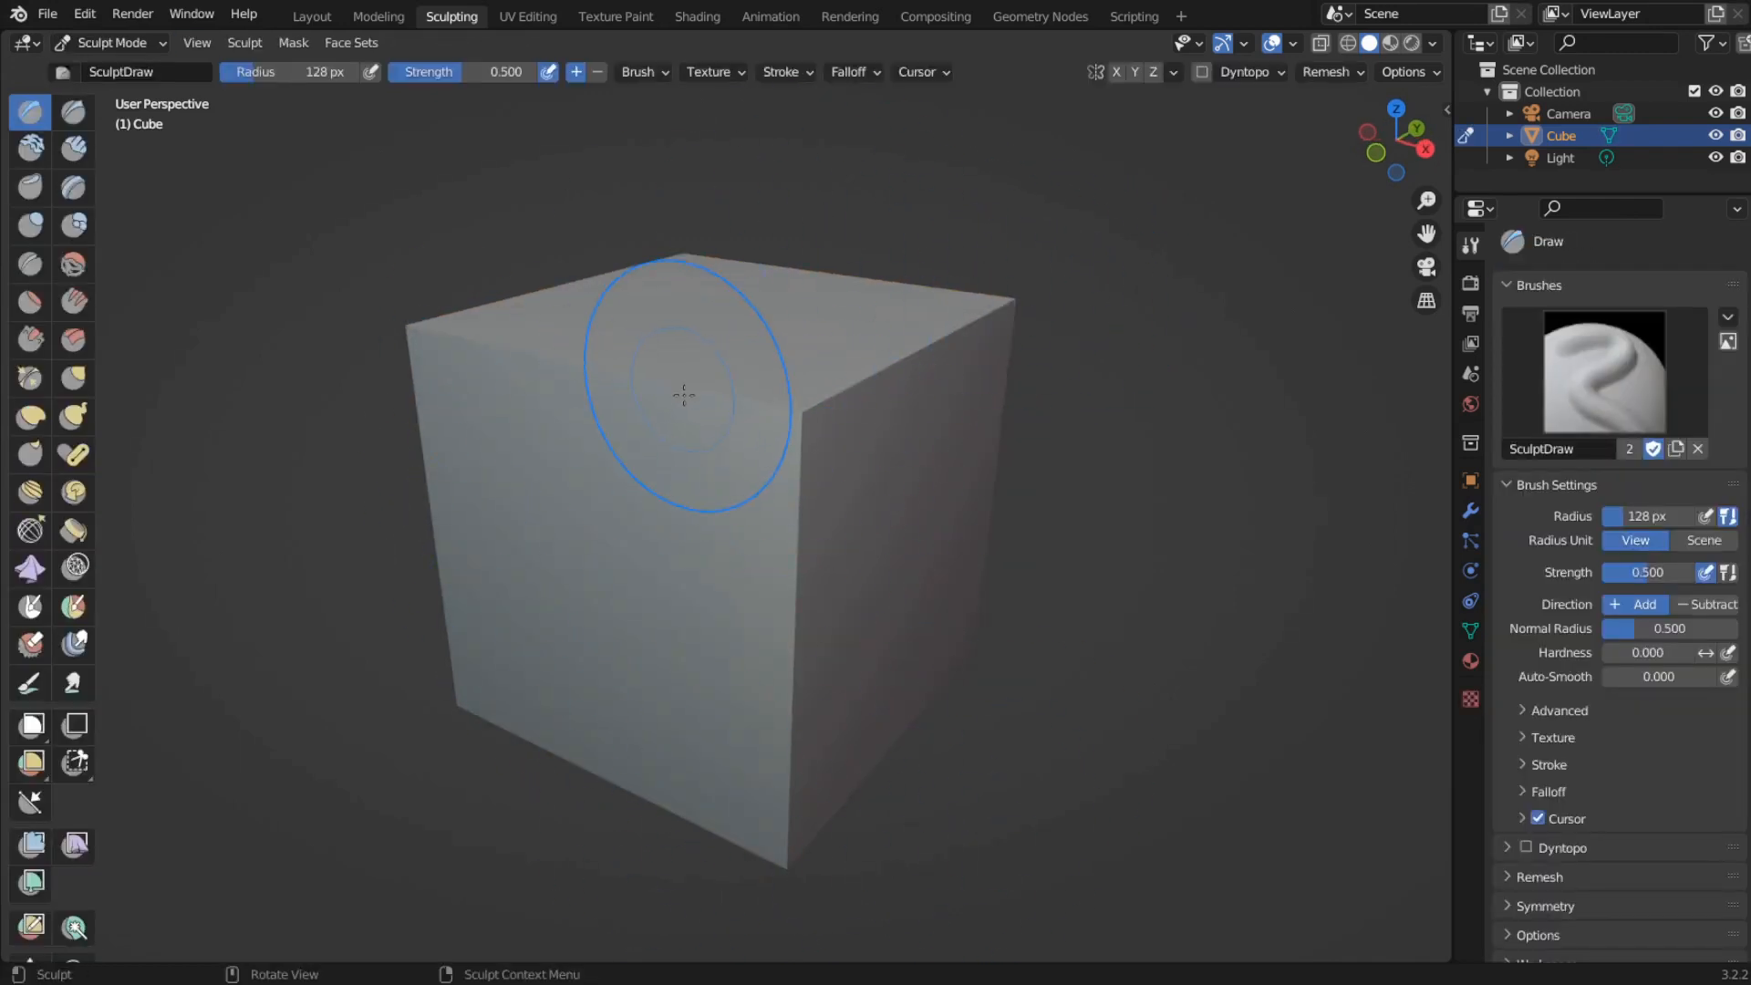
- Set the Draw brush radius to 84 px and try a stroke on the cube's front face
key(f)
click(695, 450)
middle_drag(693, 450, 797, 426)
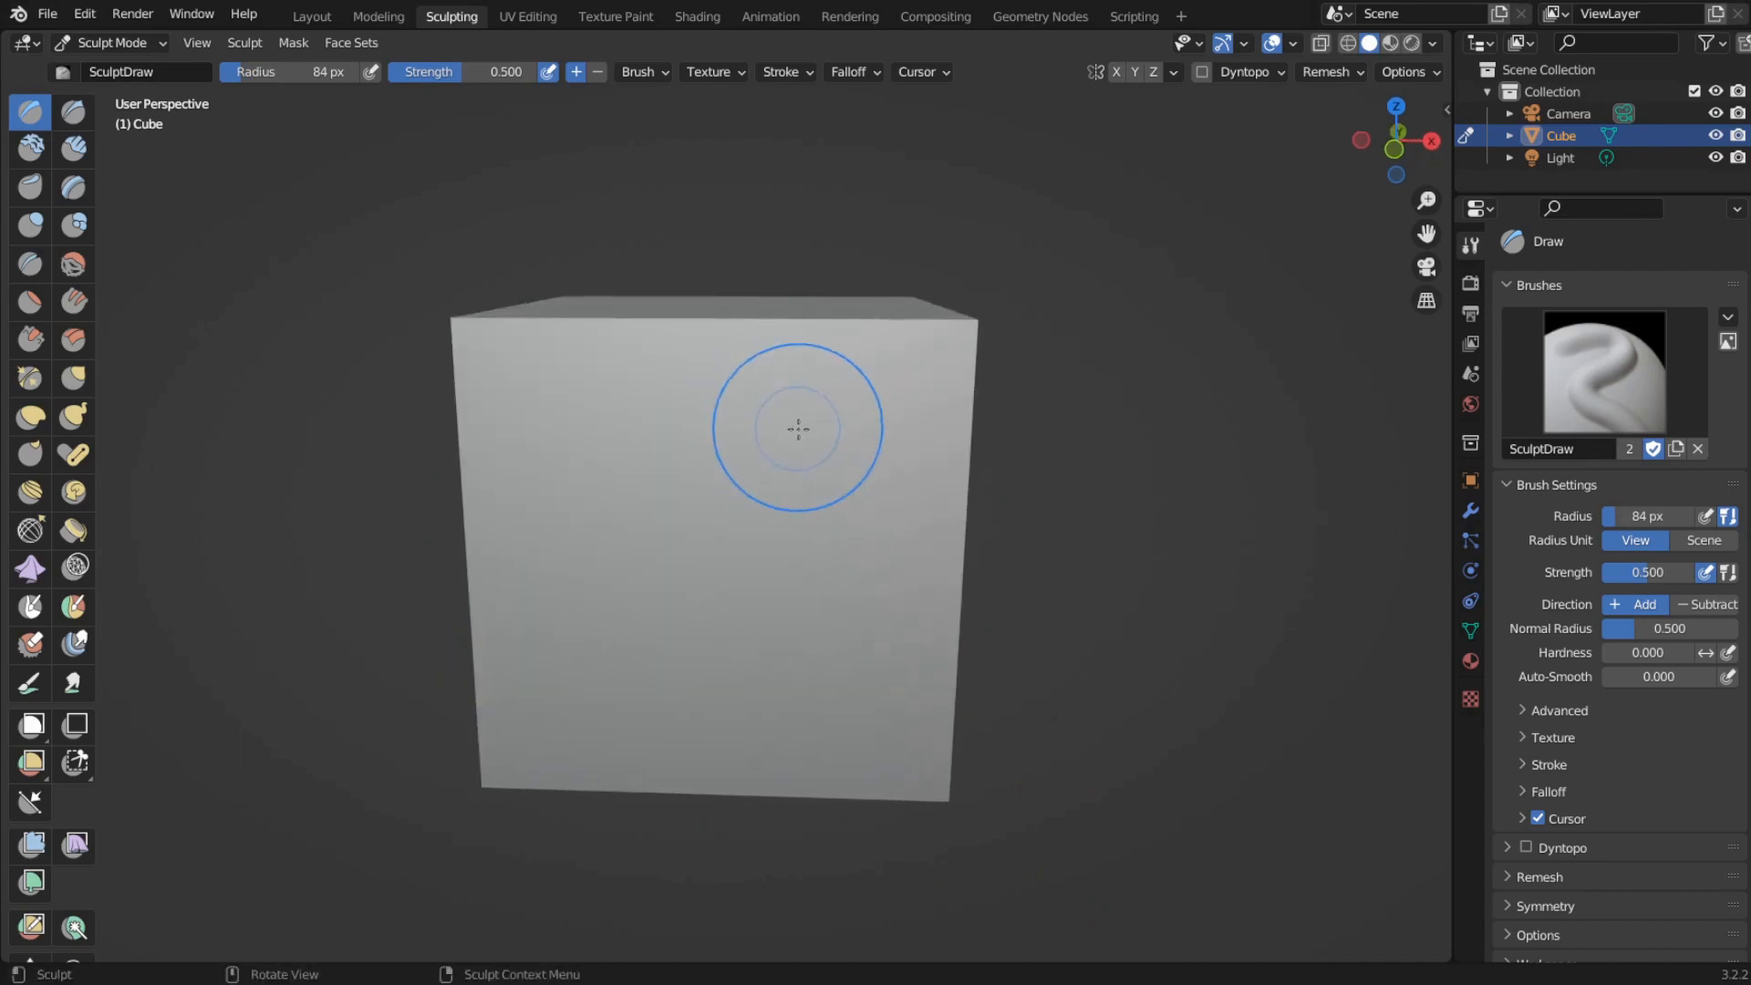
mouse_move(796, 426)
mouse_down()
mouse_move(872, 495)
mouse_move(754, 420)
mouse_up()
middle_drag(717, 554, 752, 458)
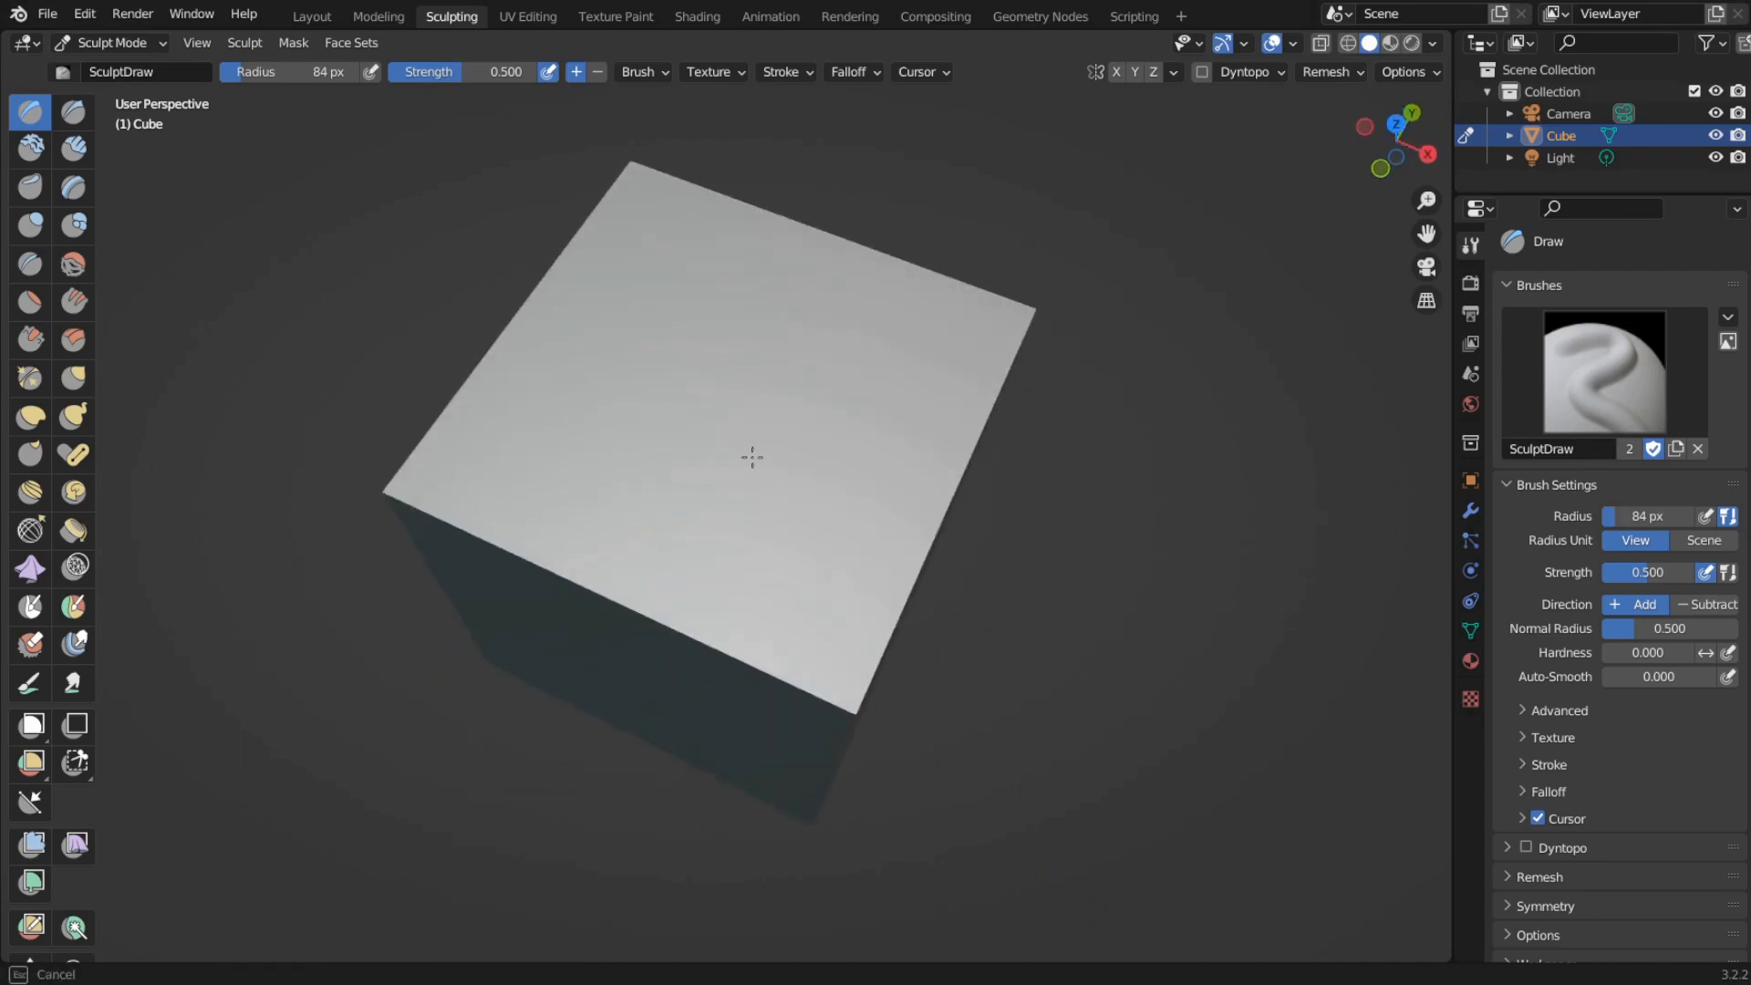
middle_drag(734, 364, 795, 280)
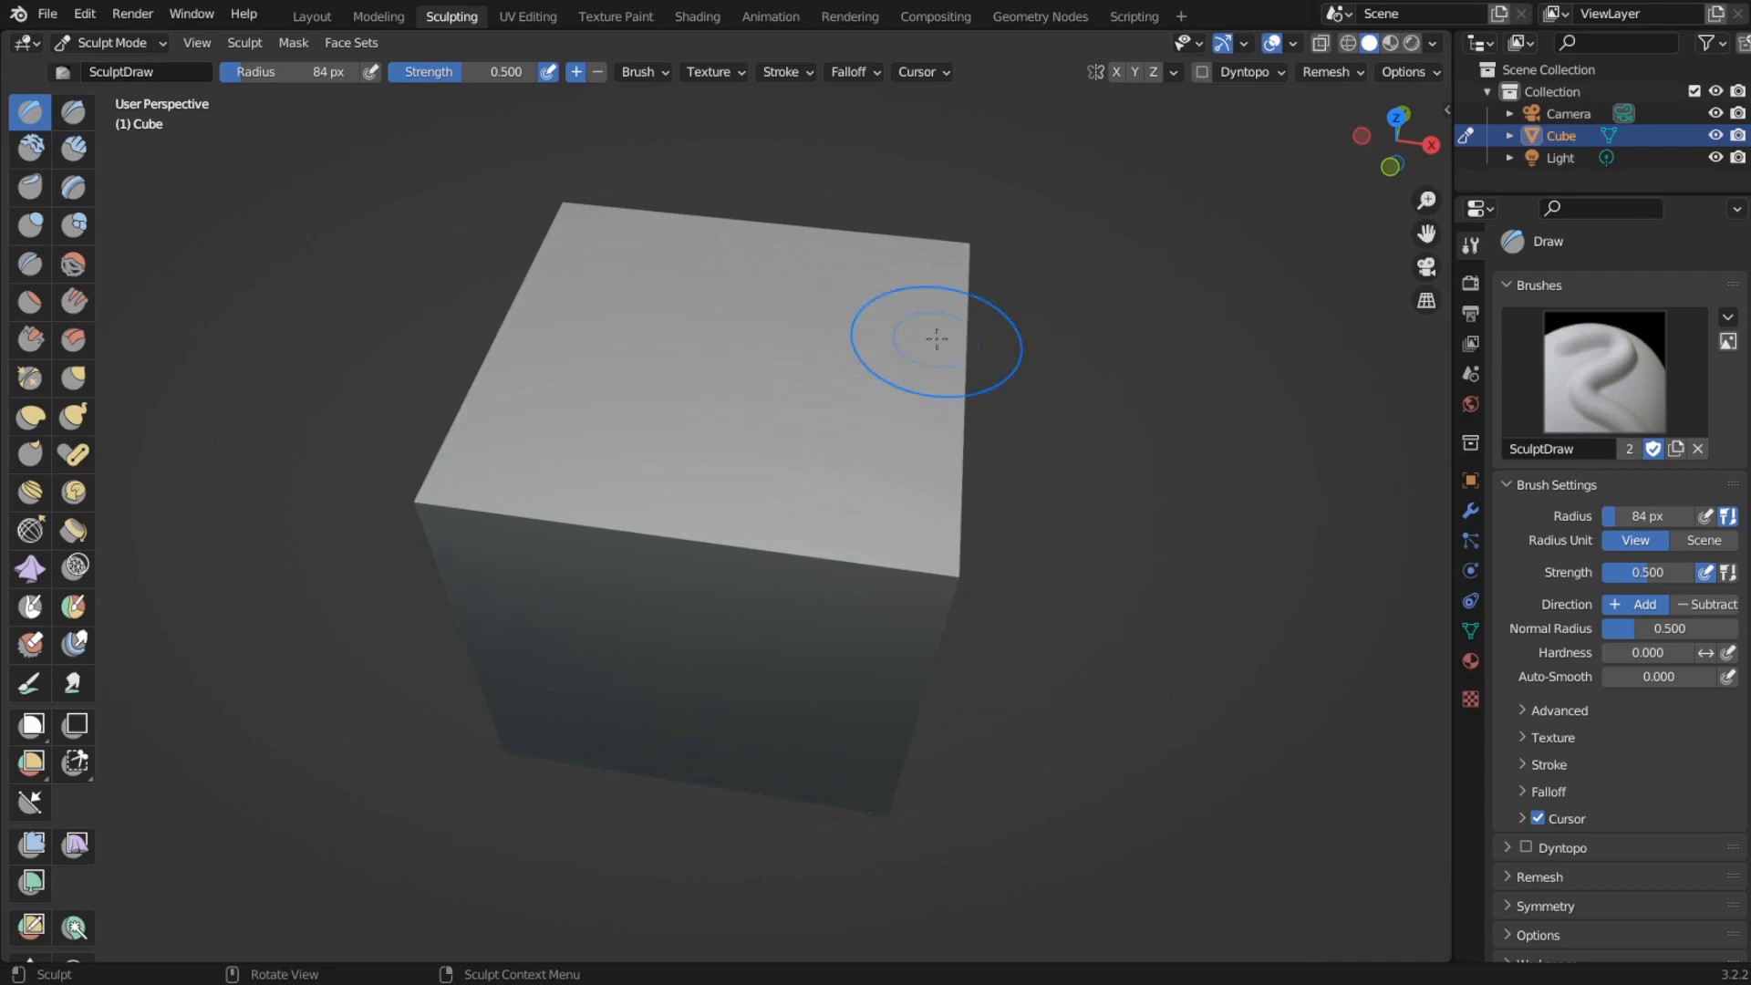
- Enable Dyntopo, accept the vertex data warning, and sculpt a curved raised stroke on the cube's top face
click(1204, 77)
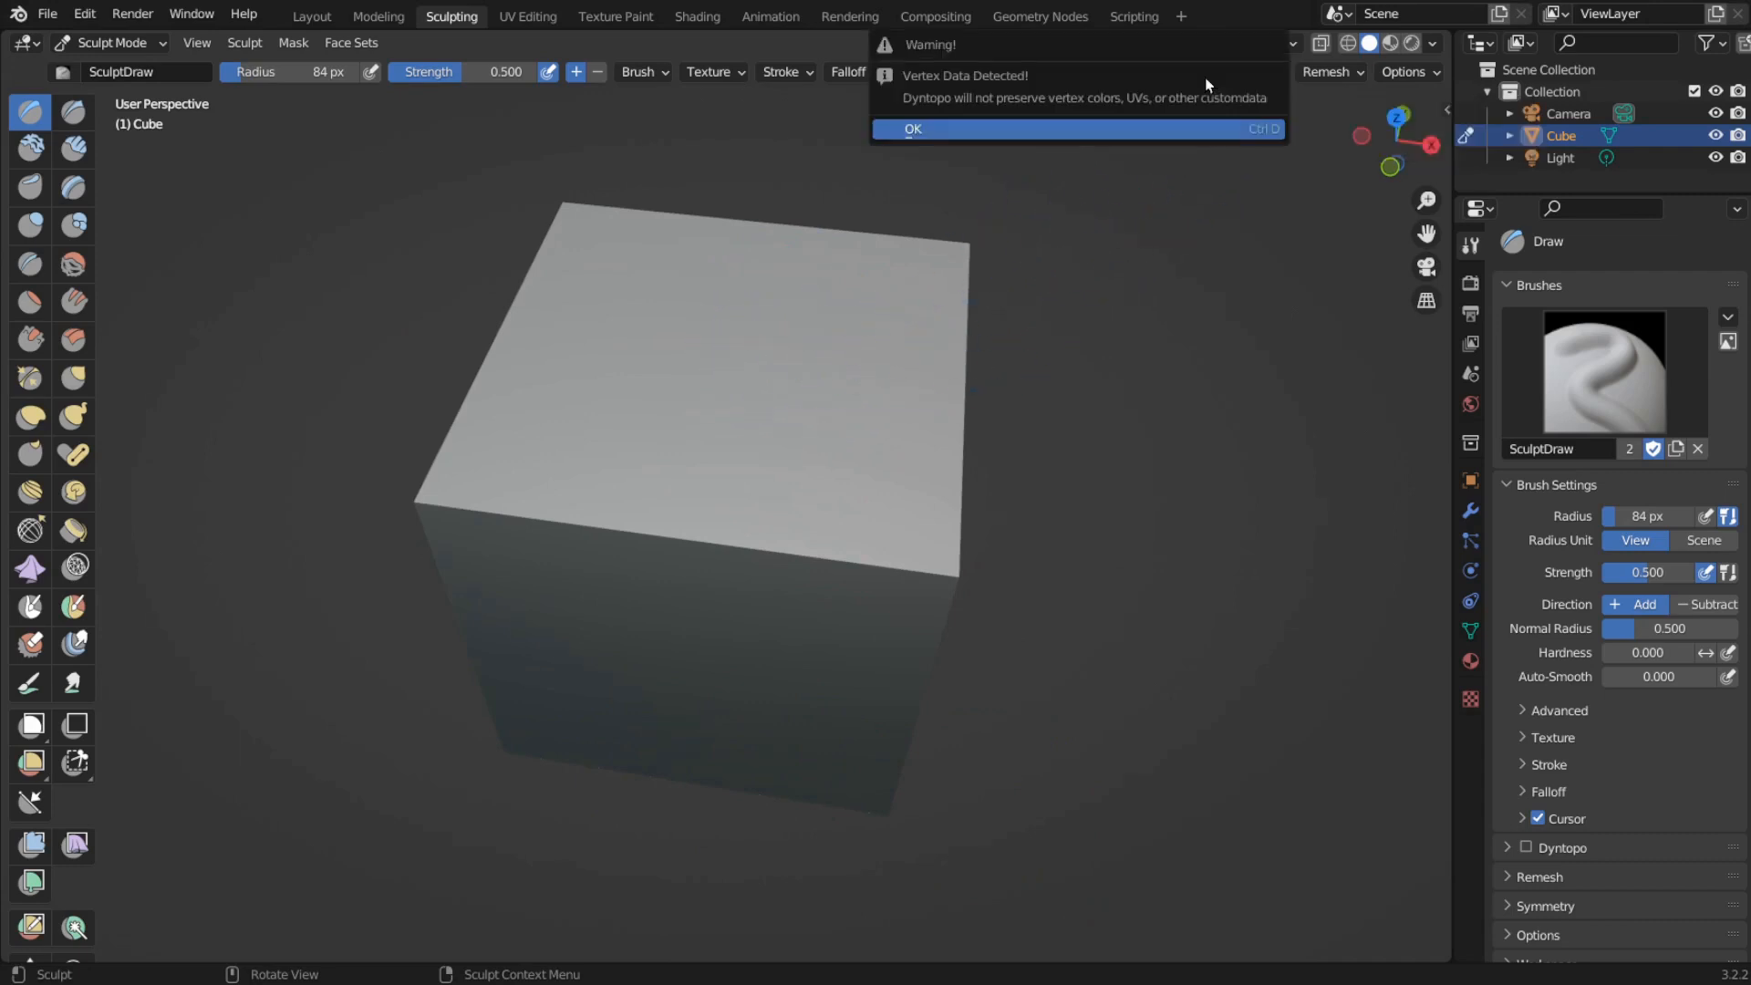
click(1109, 128)
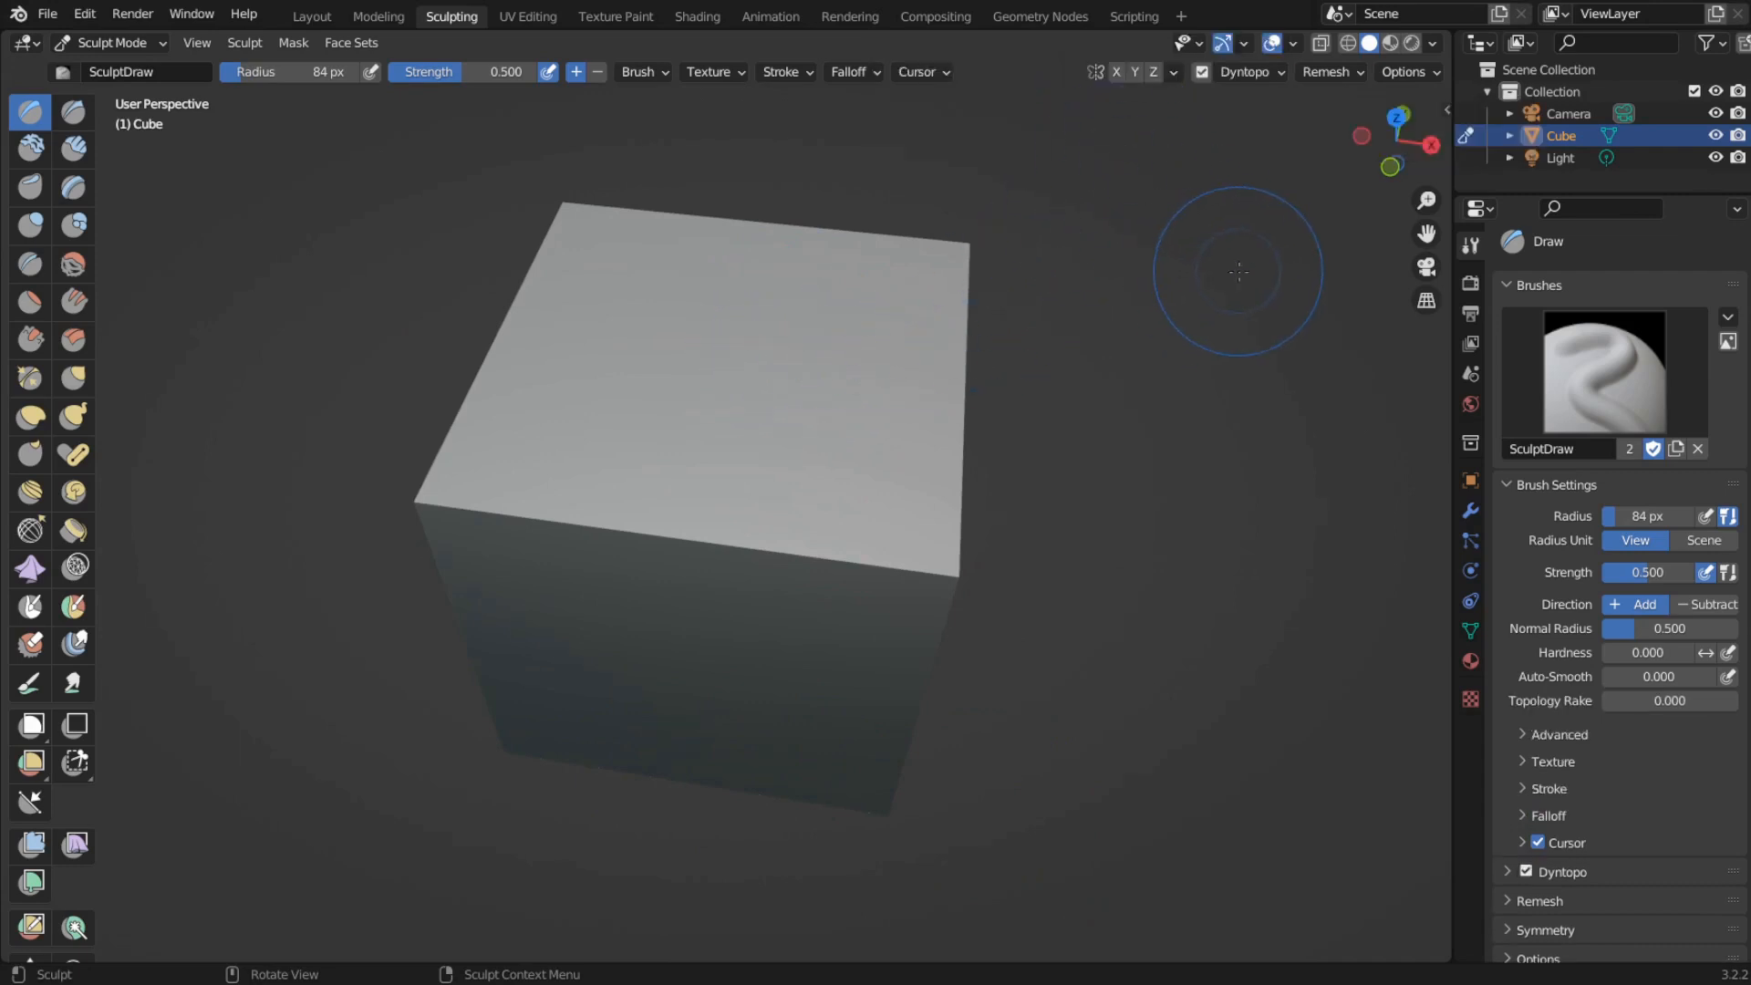
middle_drag(1152, 378, 1212, 86)
mouse_move(801, 313)
mouse_down()
mouse_move(672, 371)
mouse_move(637, 295)
mouse_move(777, 374)
mouse_up()
middle_drag(778, 374, 801, 472)
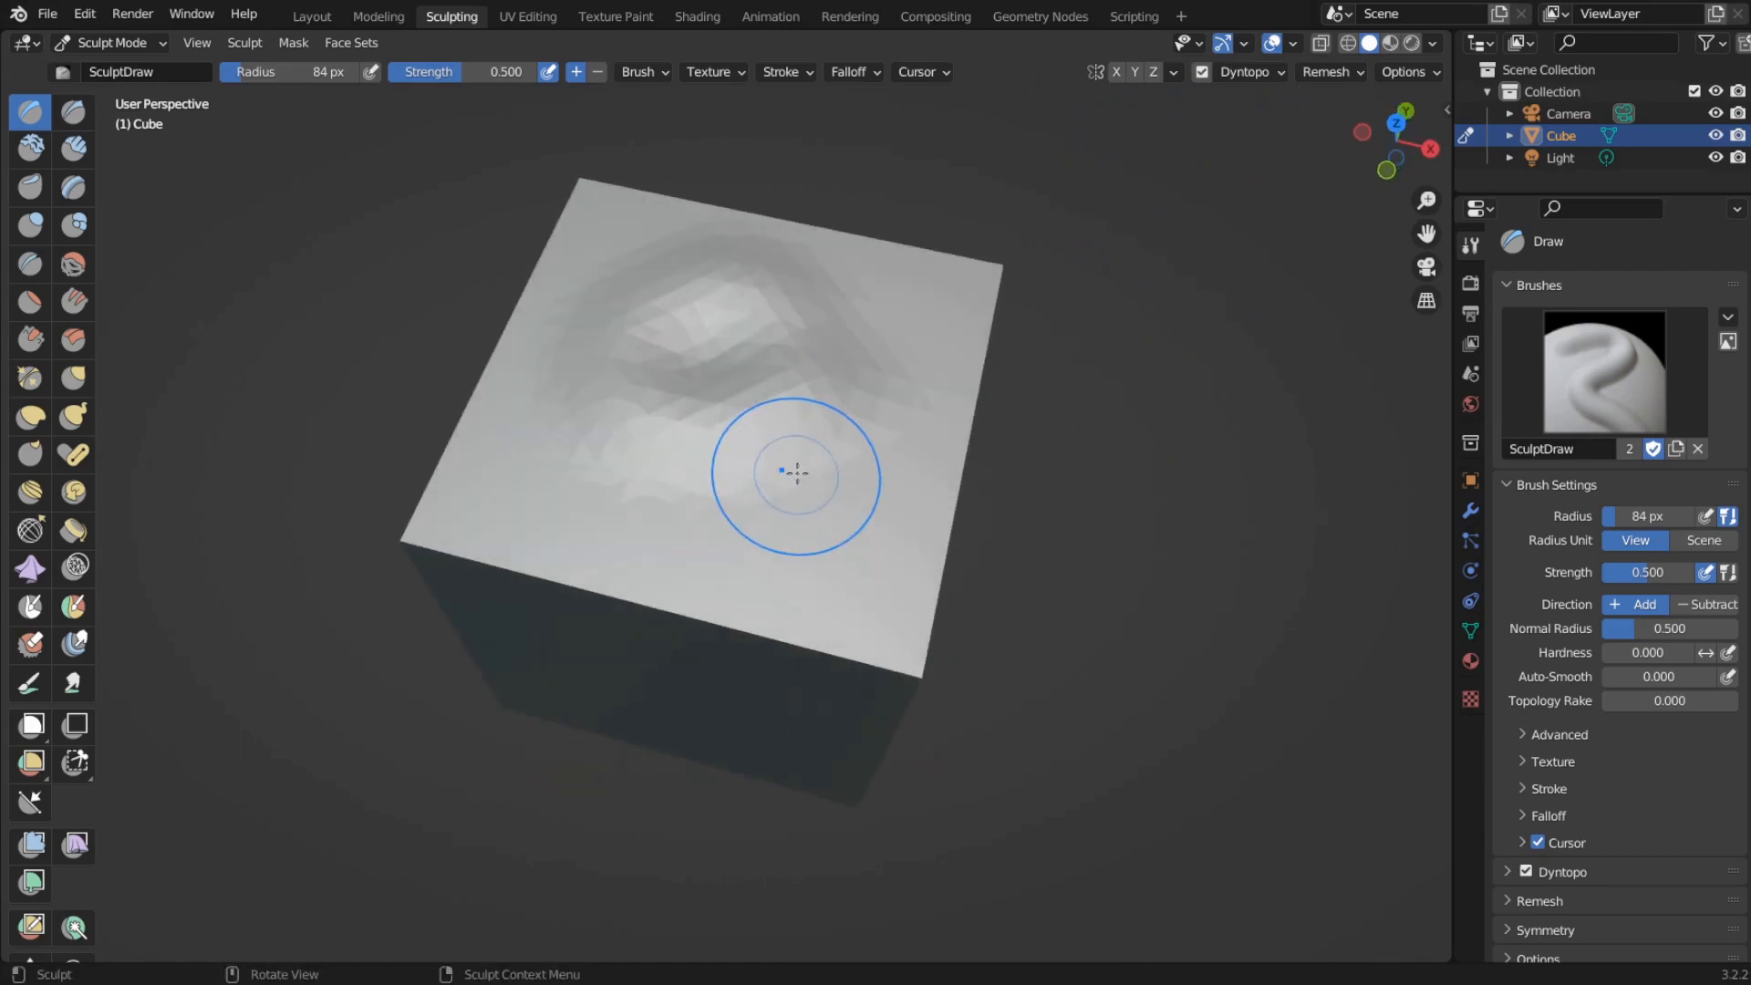
- Examine the triangles around the sculpted bump in Edit Mode and return to Sculpt Mode
key(Tab)
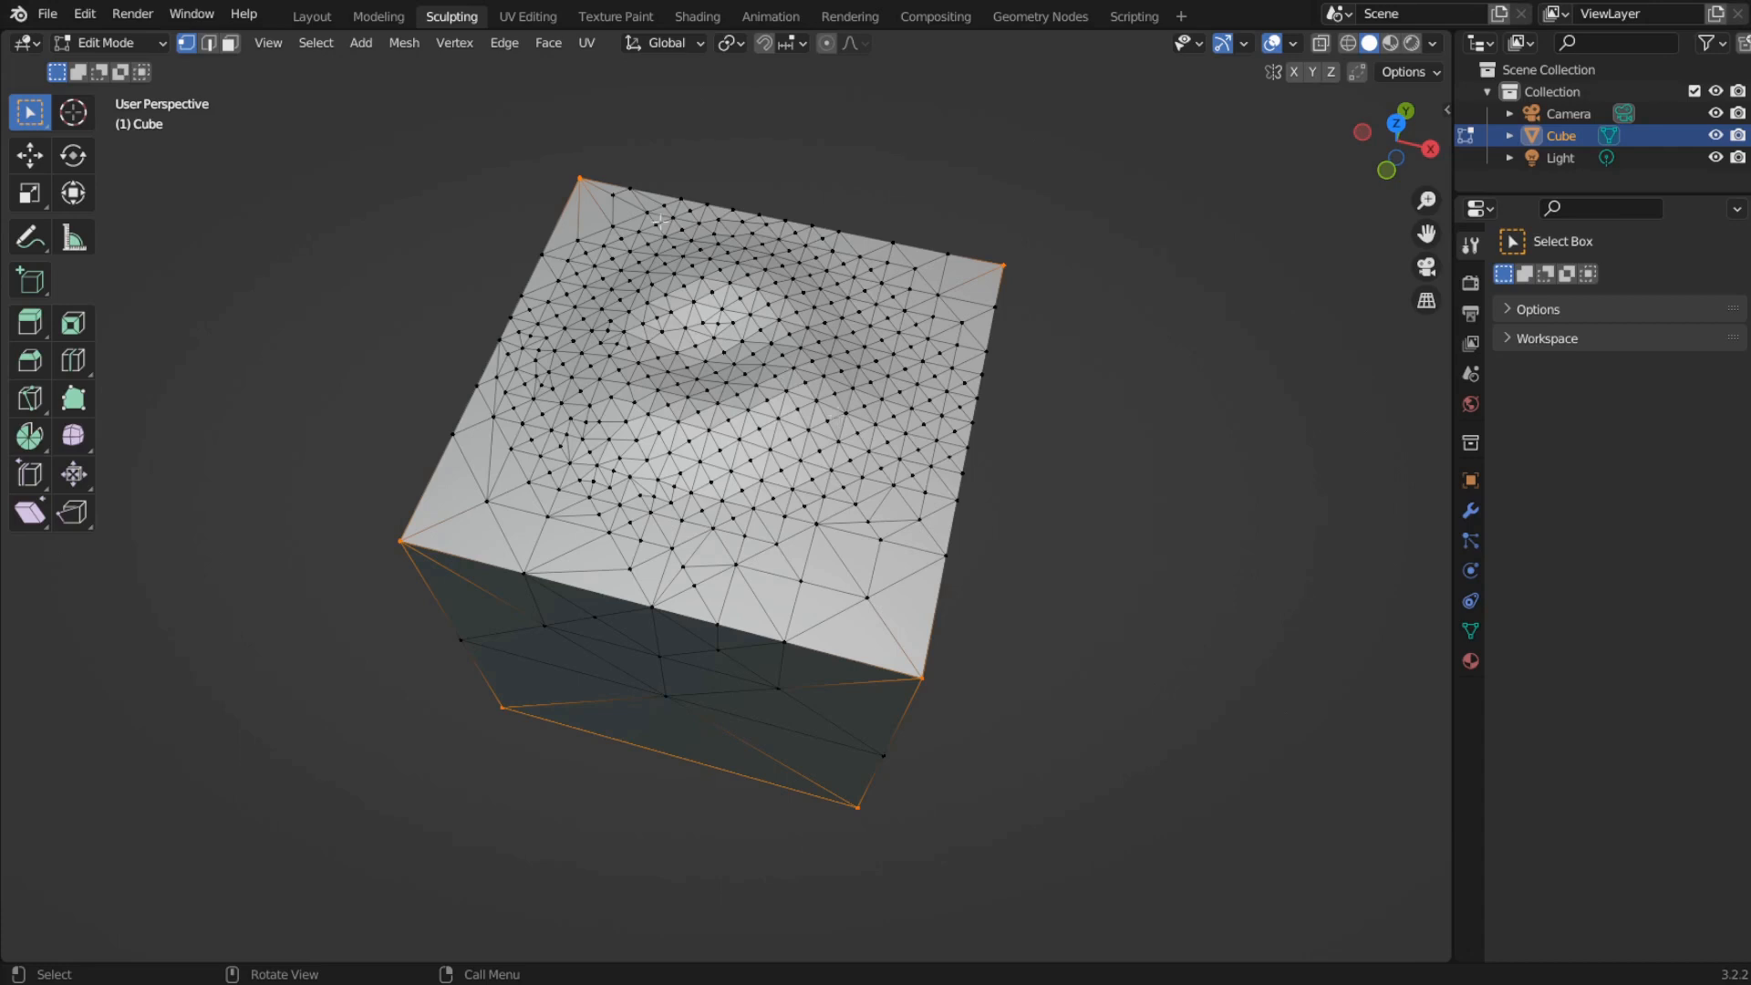
middle_drag(660, 221, 689, 343)
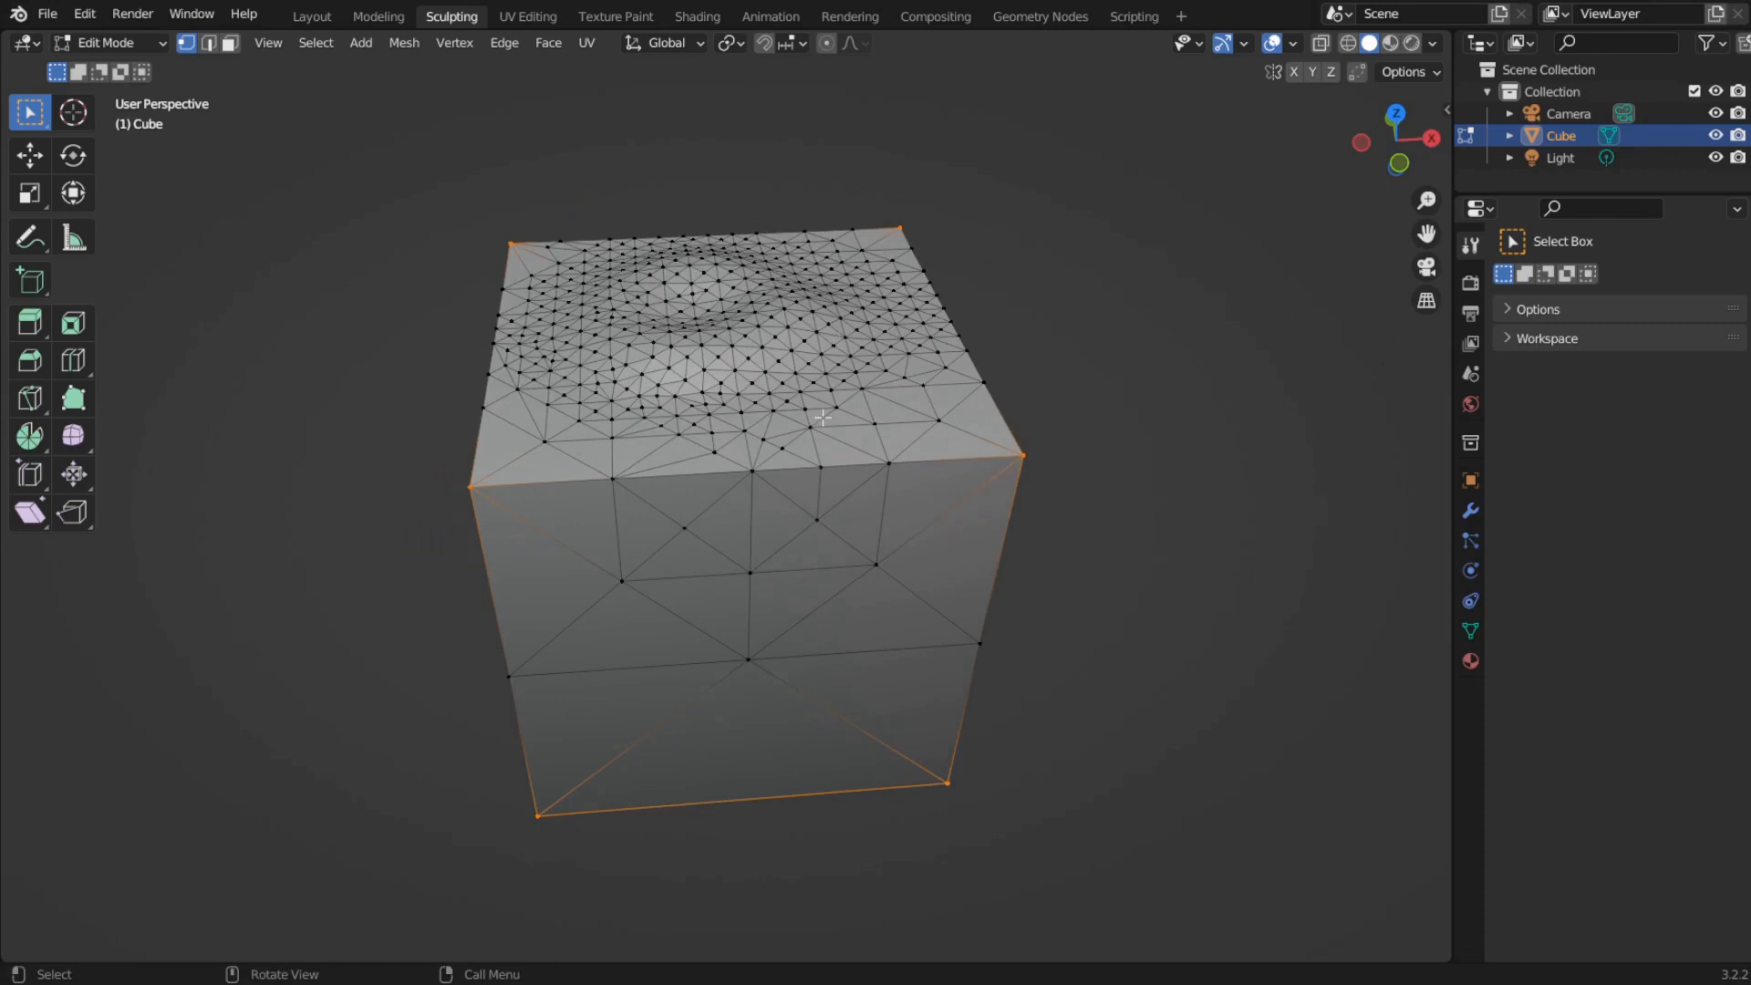
middle_drag(874, 380, 791, 396)
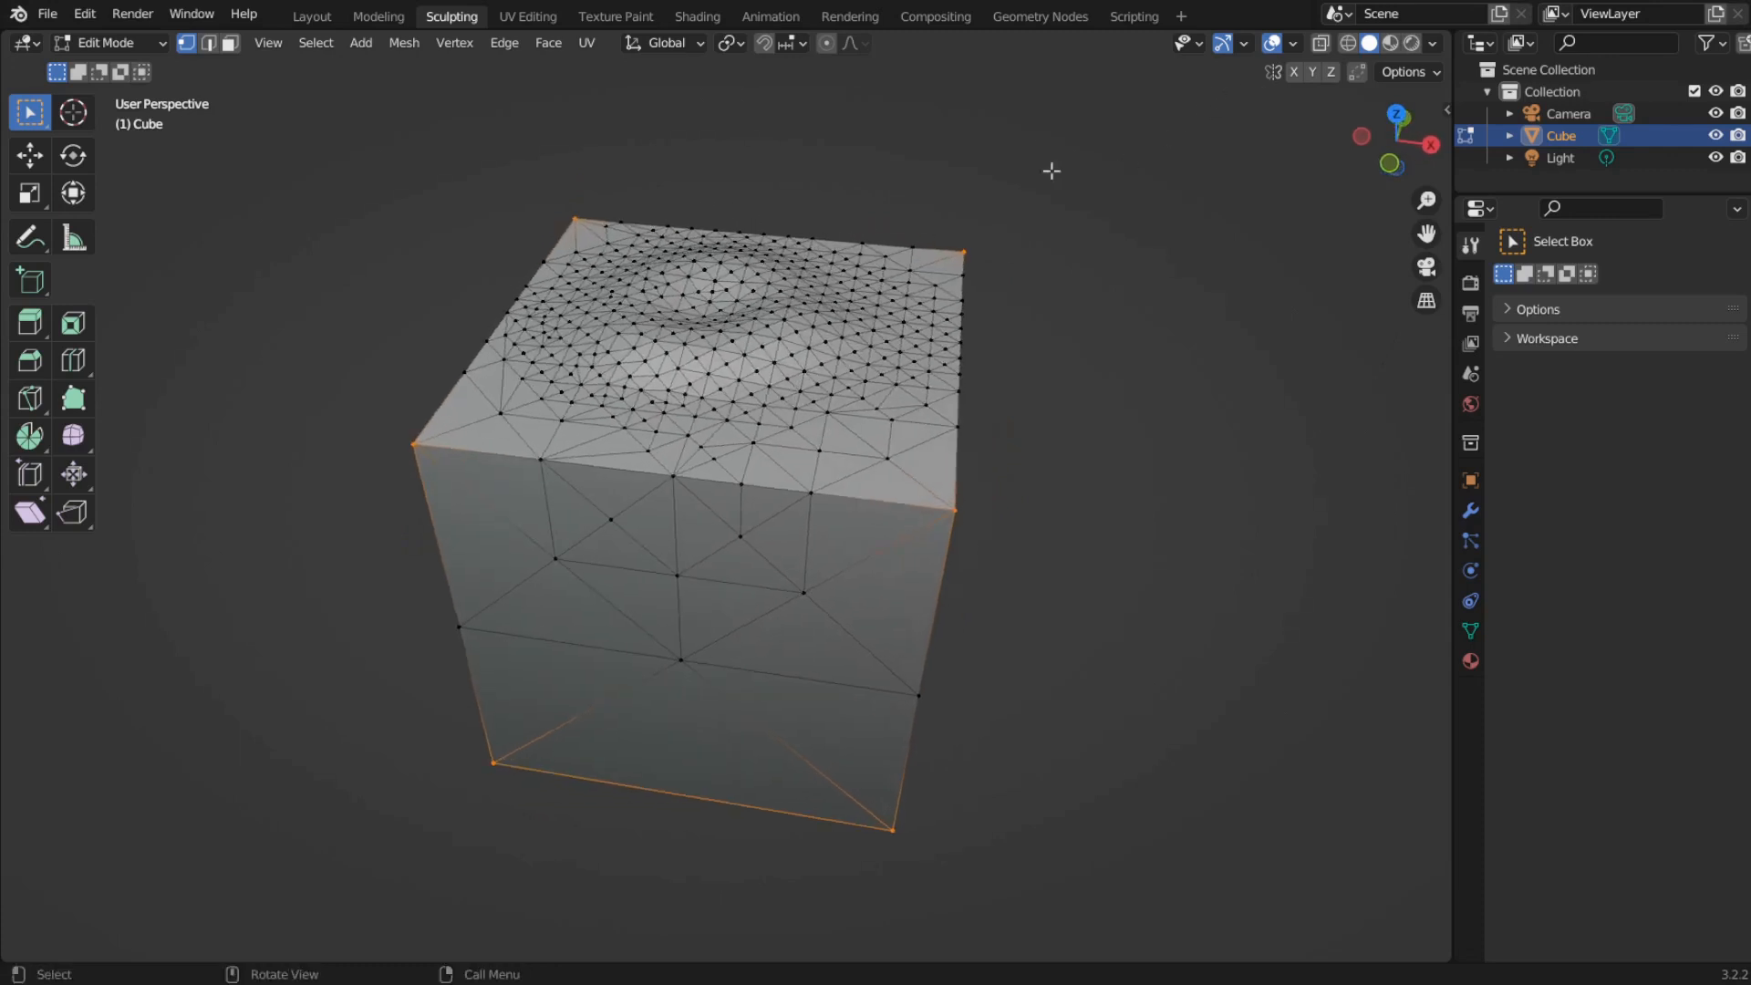
middle_drag(1052, 170, 821, 303)
key(Tab)
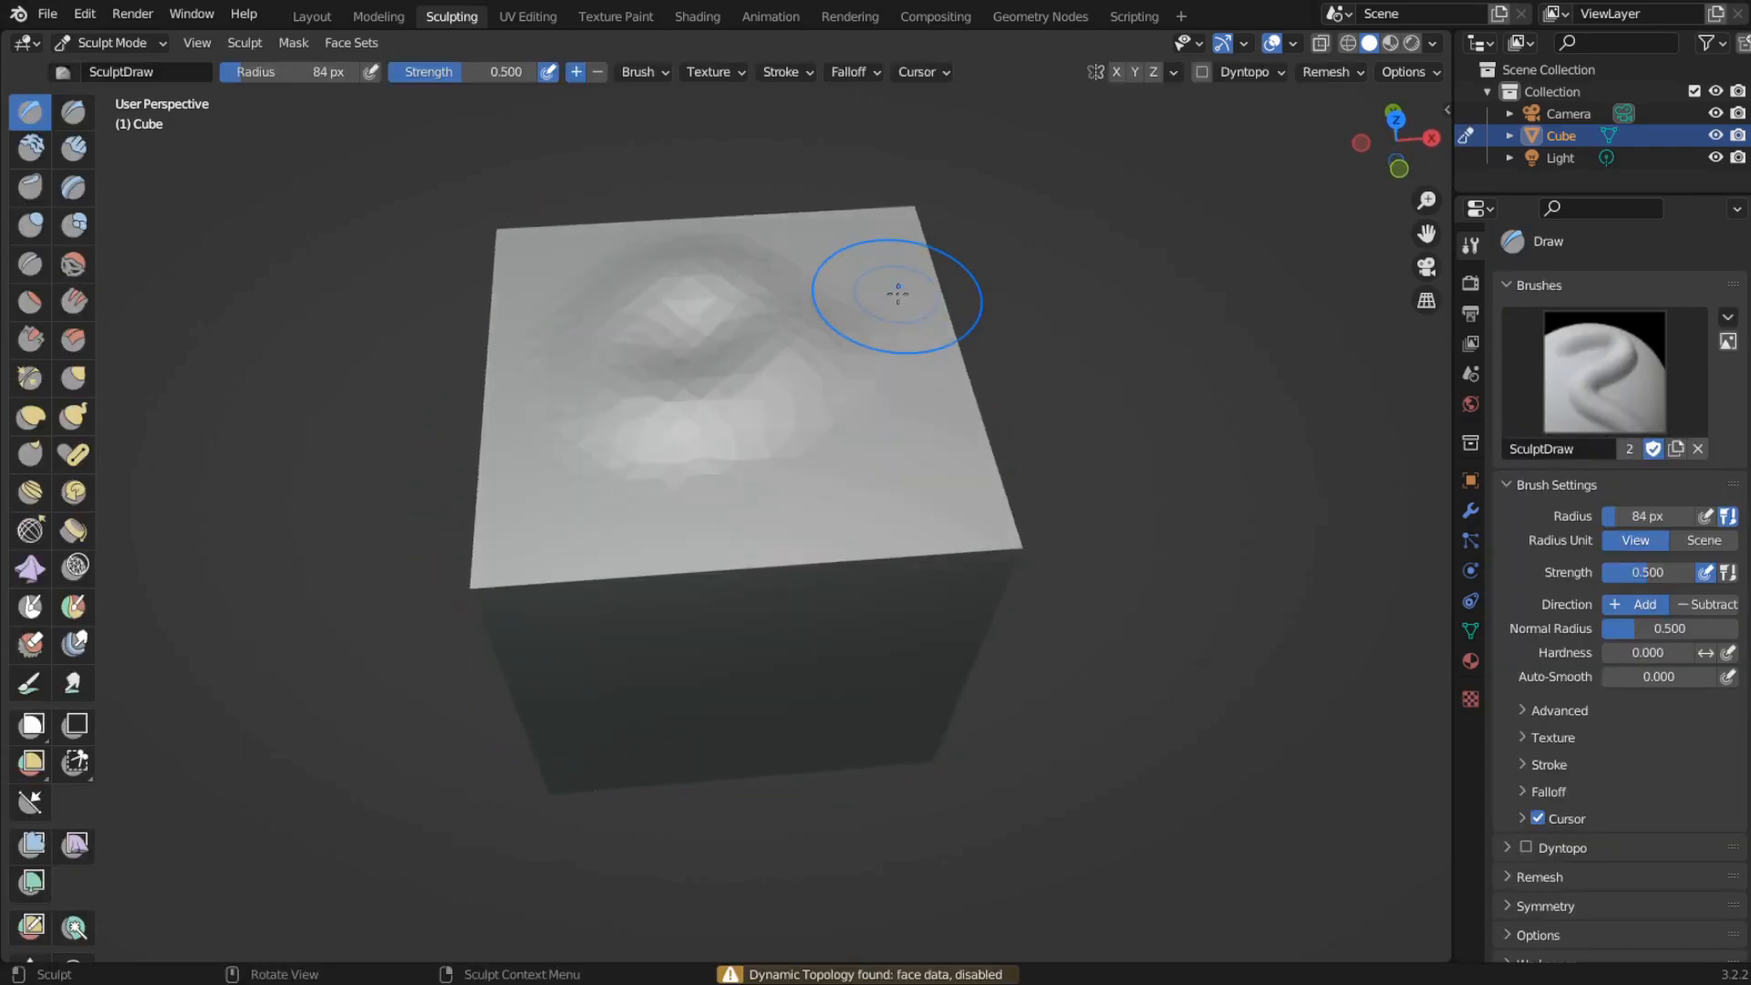
- Undo the sculpted bump on the top face and turn Dyntopo off
key(ctrl+d)
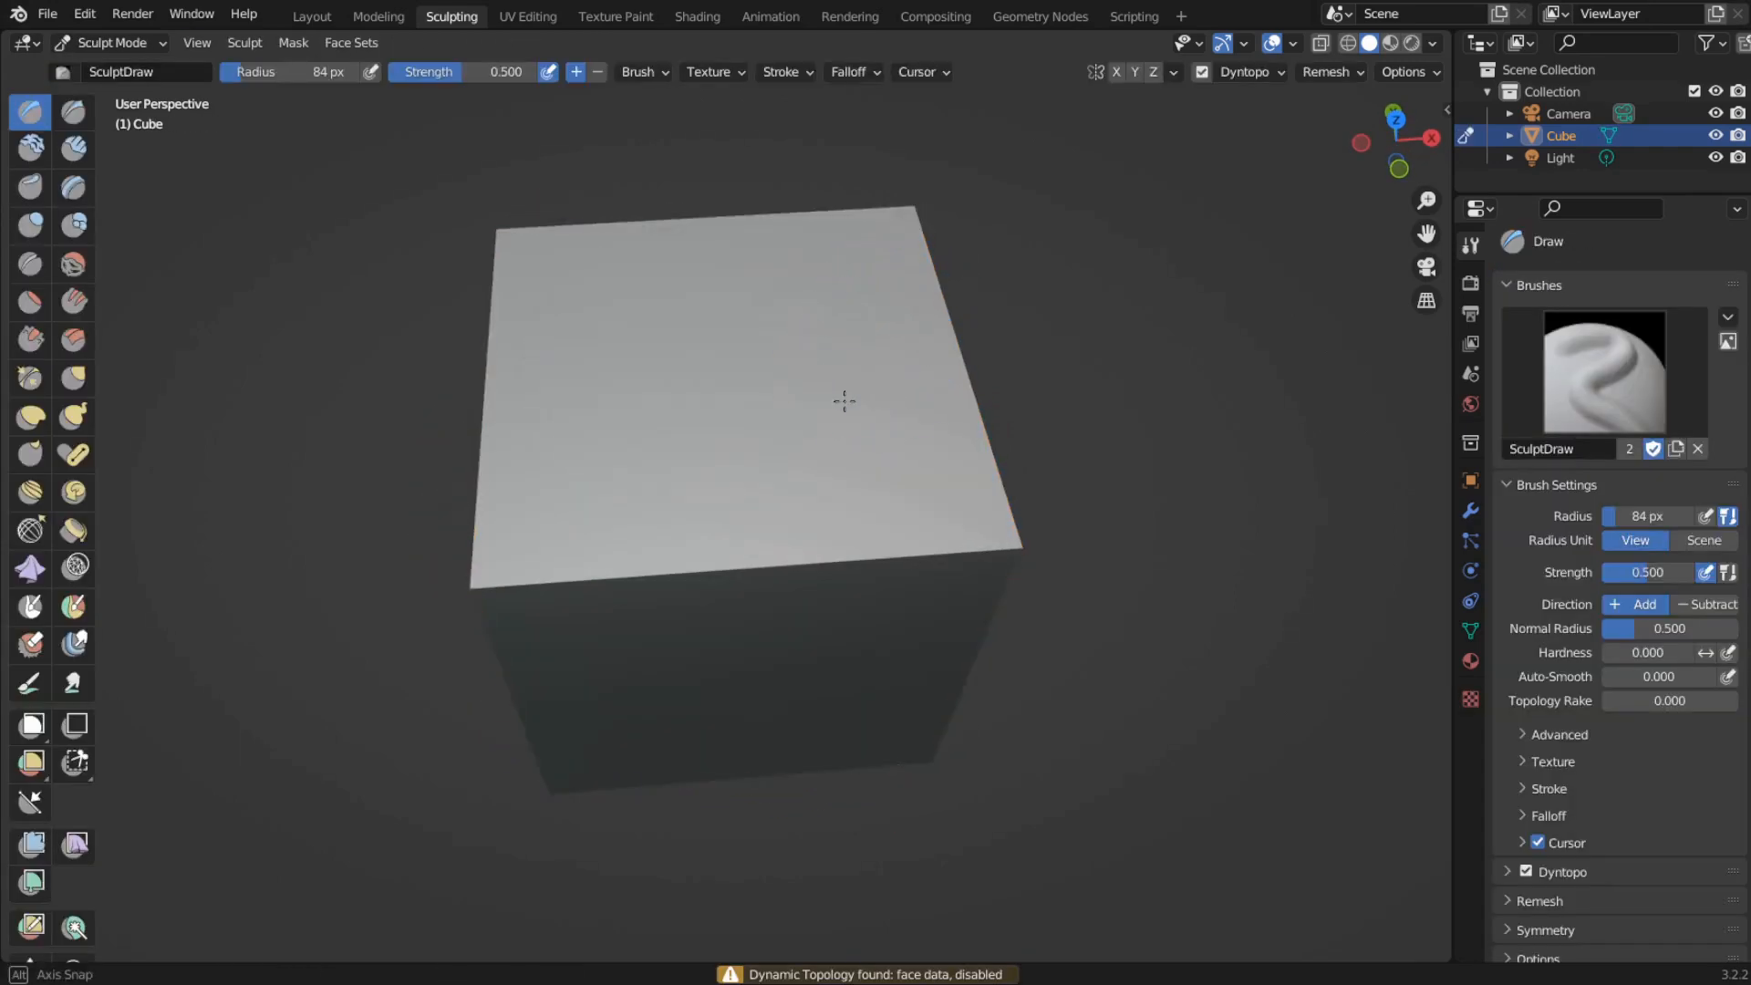
middle_drag(844, 401, 794, 383)
scroll(797, 381, down, 2)
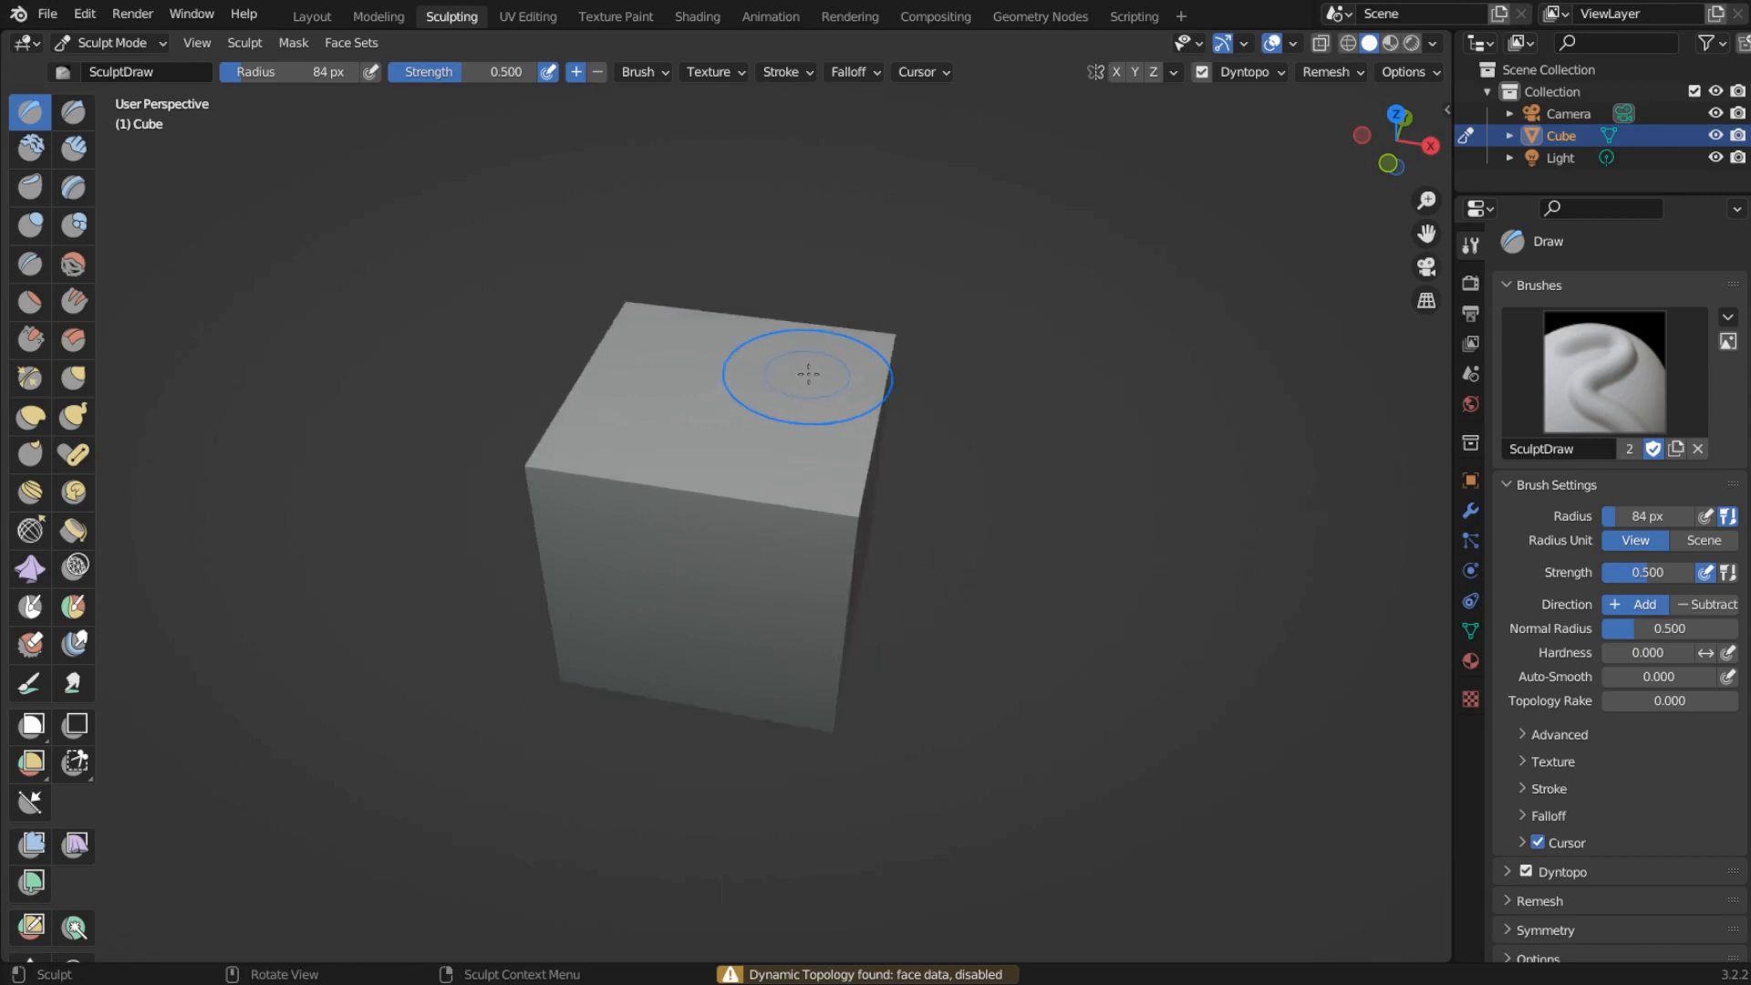
middle_drag(782, 450, 1157, 116)
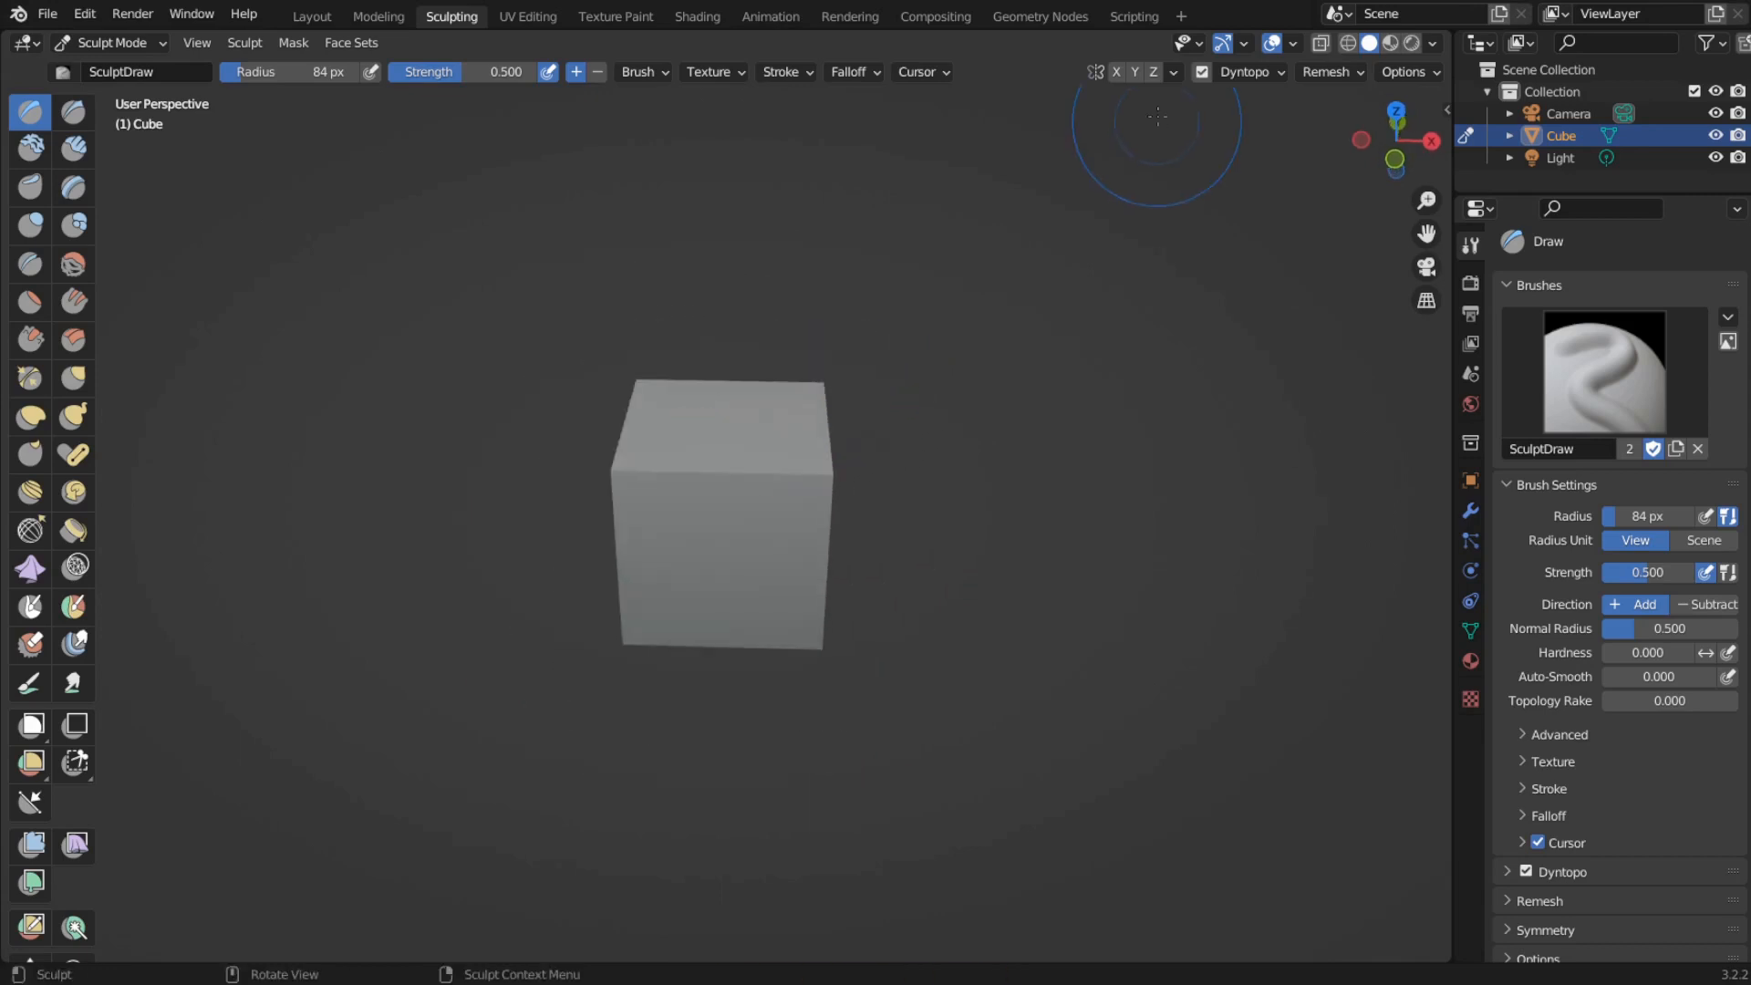
click(1201, 77)
middle_drag(736, 483, 744, 451)
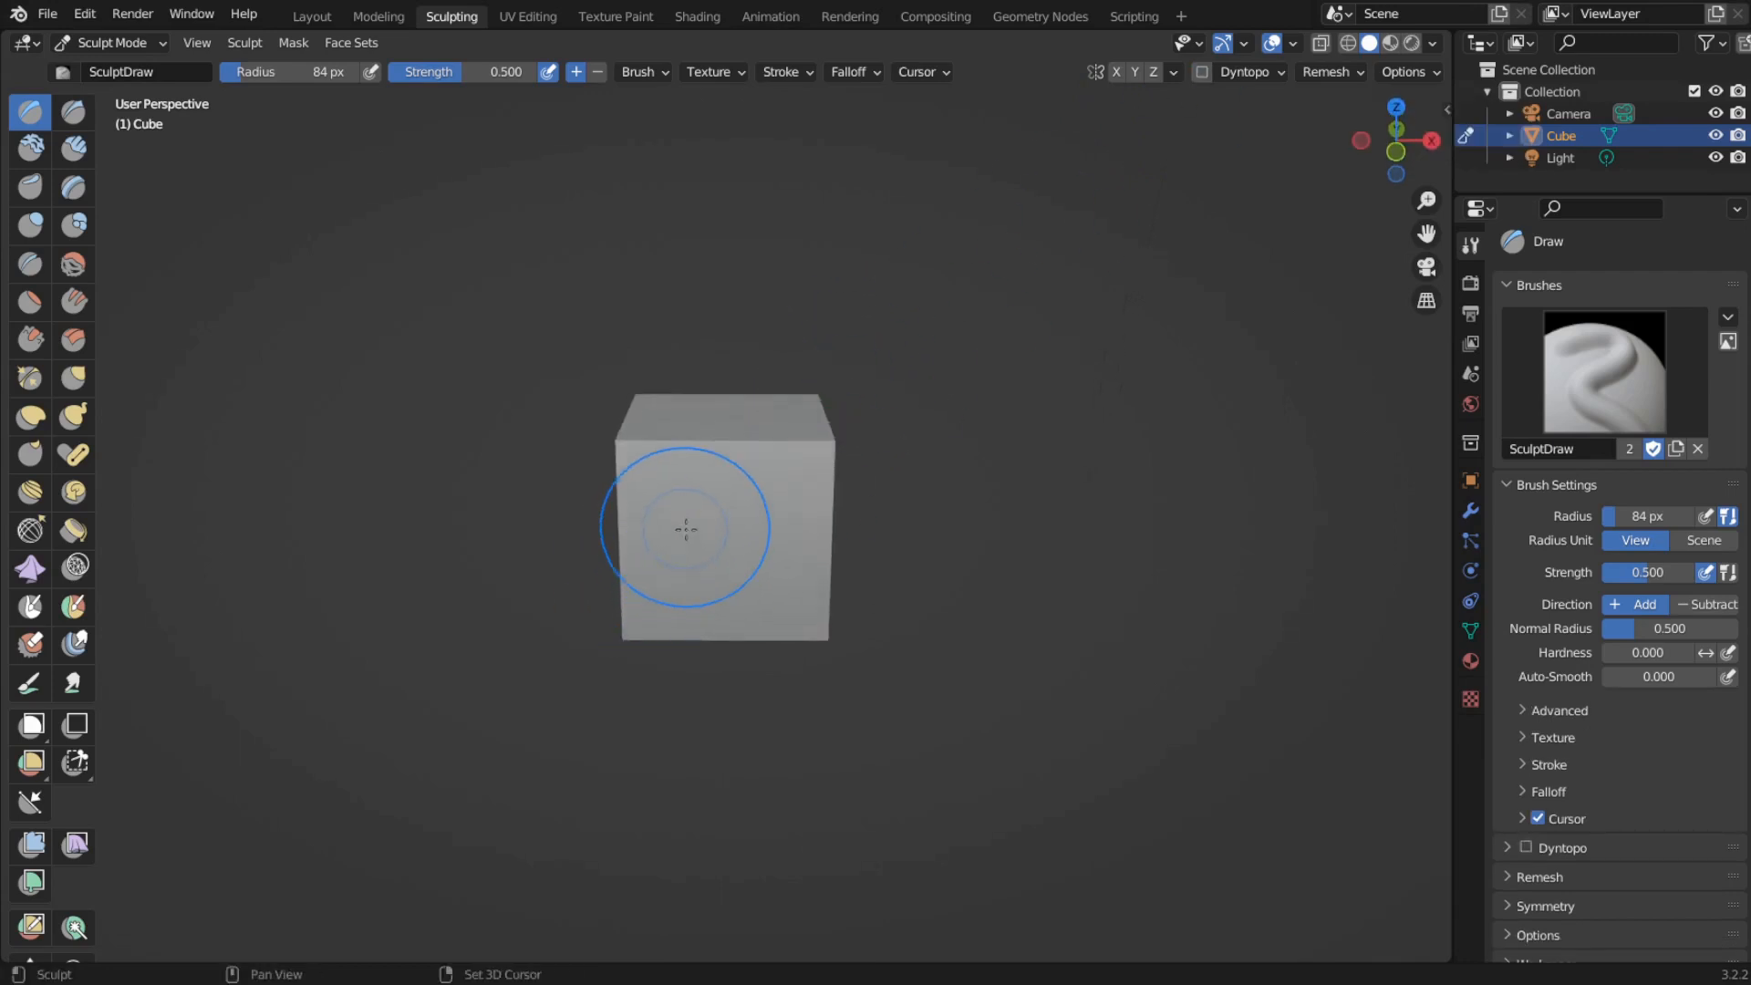
- Remesh the cube with a voxel size of about 0.044 m and check its new mesh in Edit Mode
key(r)
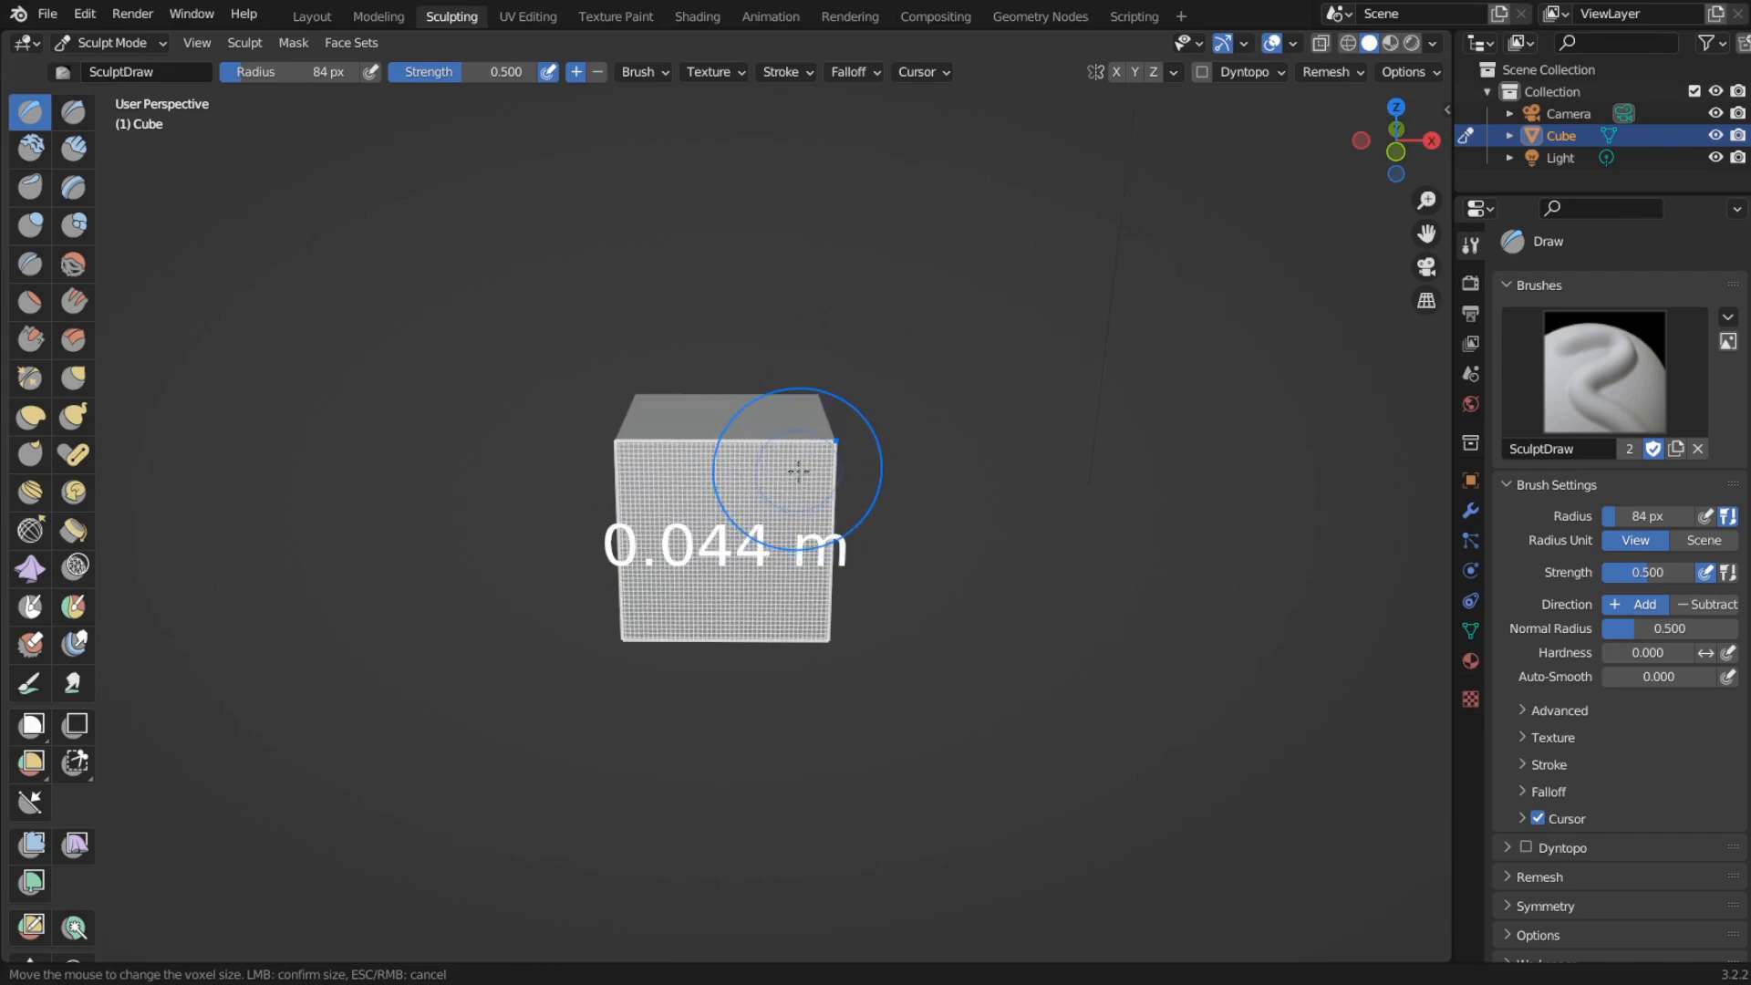
click(835, 447)
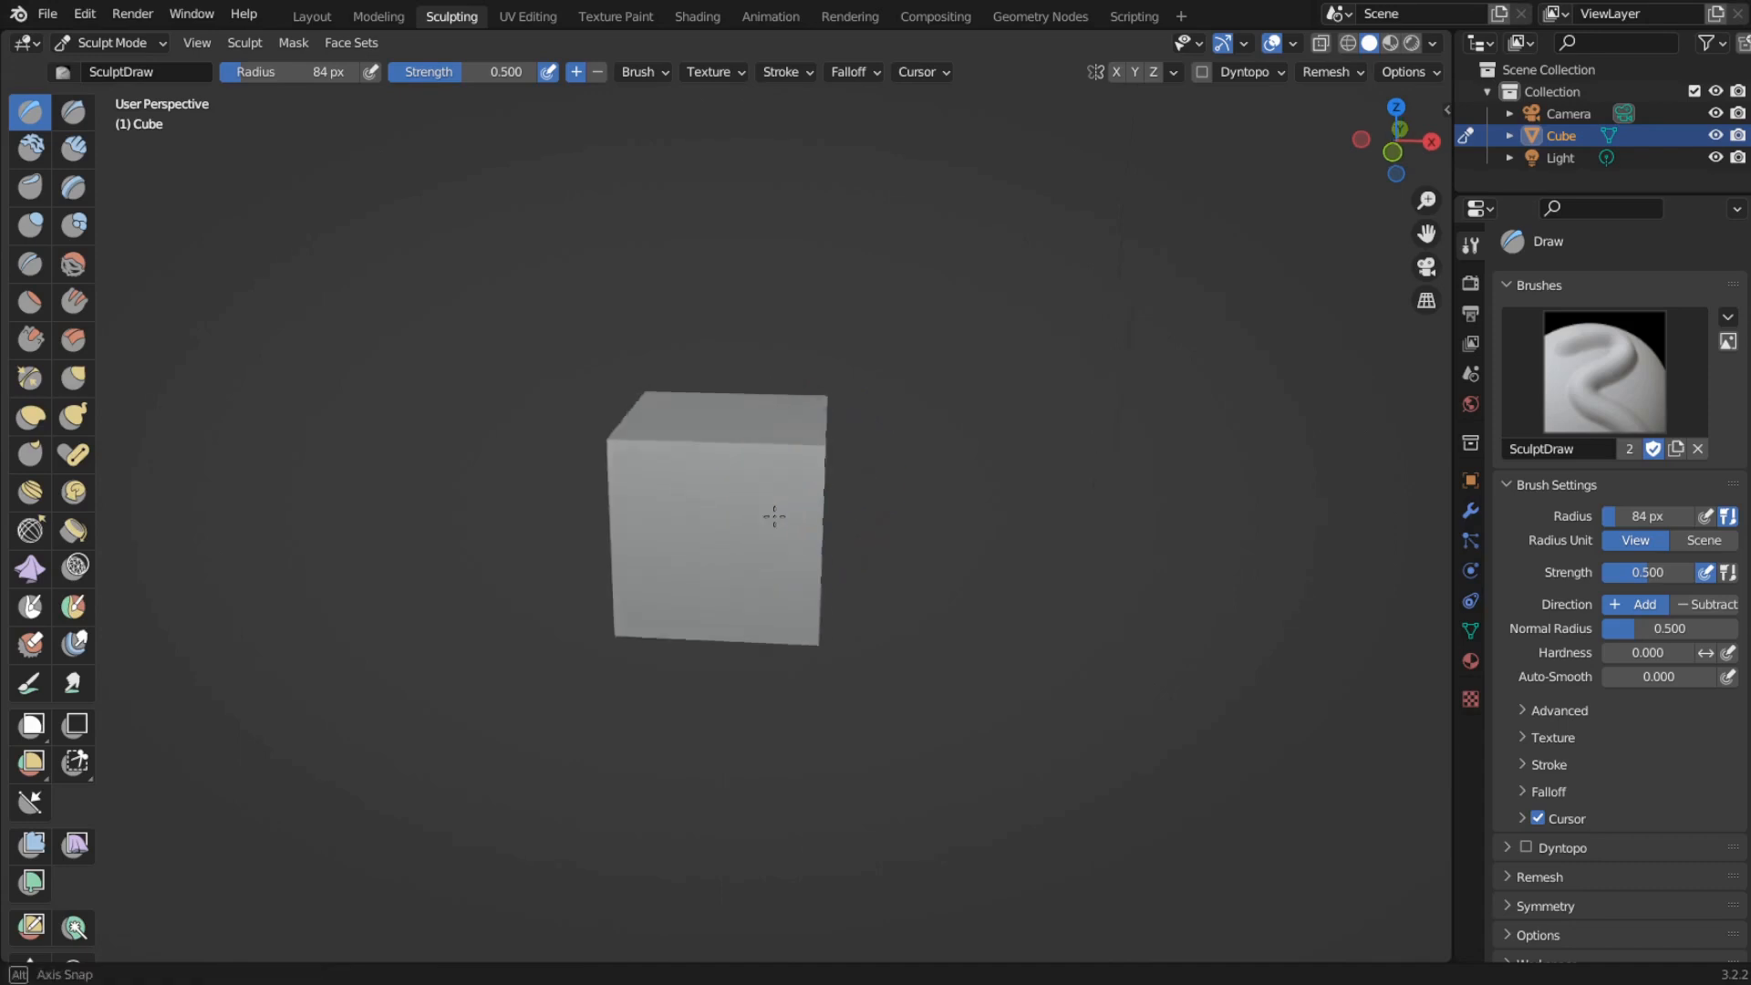
middle_drag(770, 512, 727, 520)
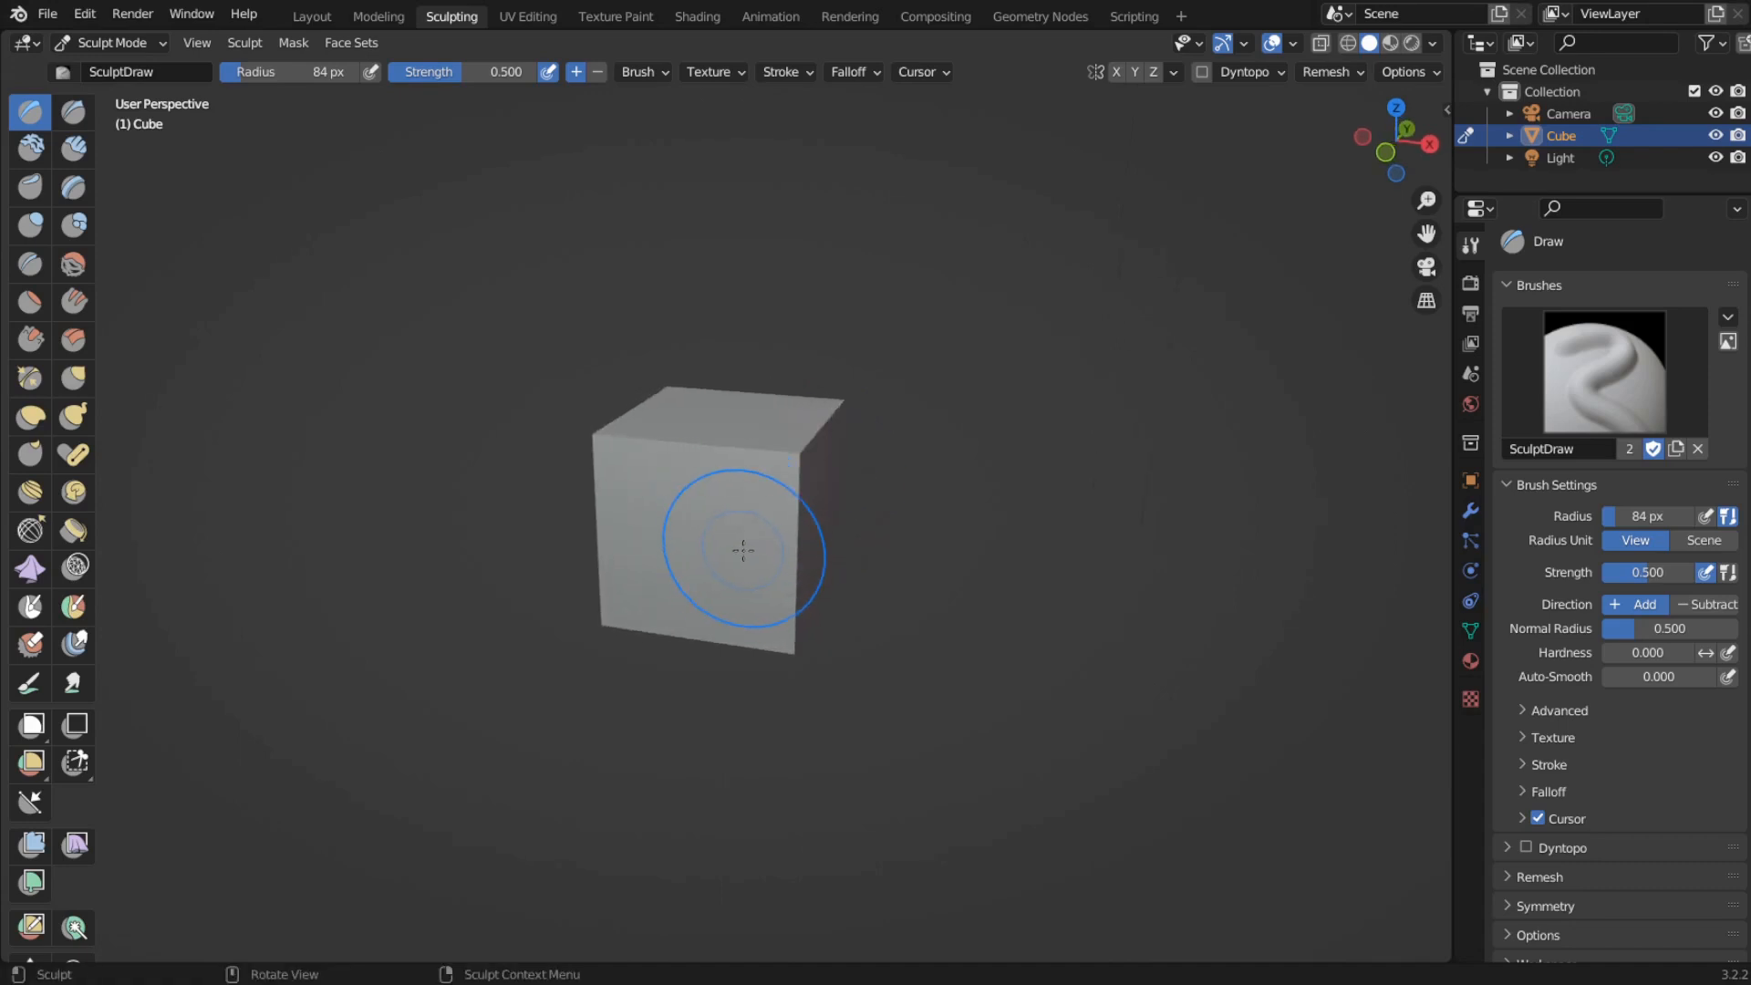
mouse_move(742, 571)
middle_down()
mouse_move(743, 489)
mouse_move(785, 539)
mouse_move(762, 462)
middle_up()
key(Tab)
key(Tab)
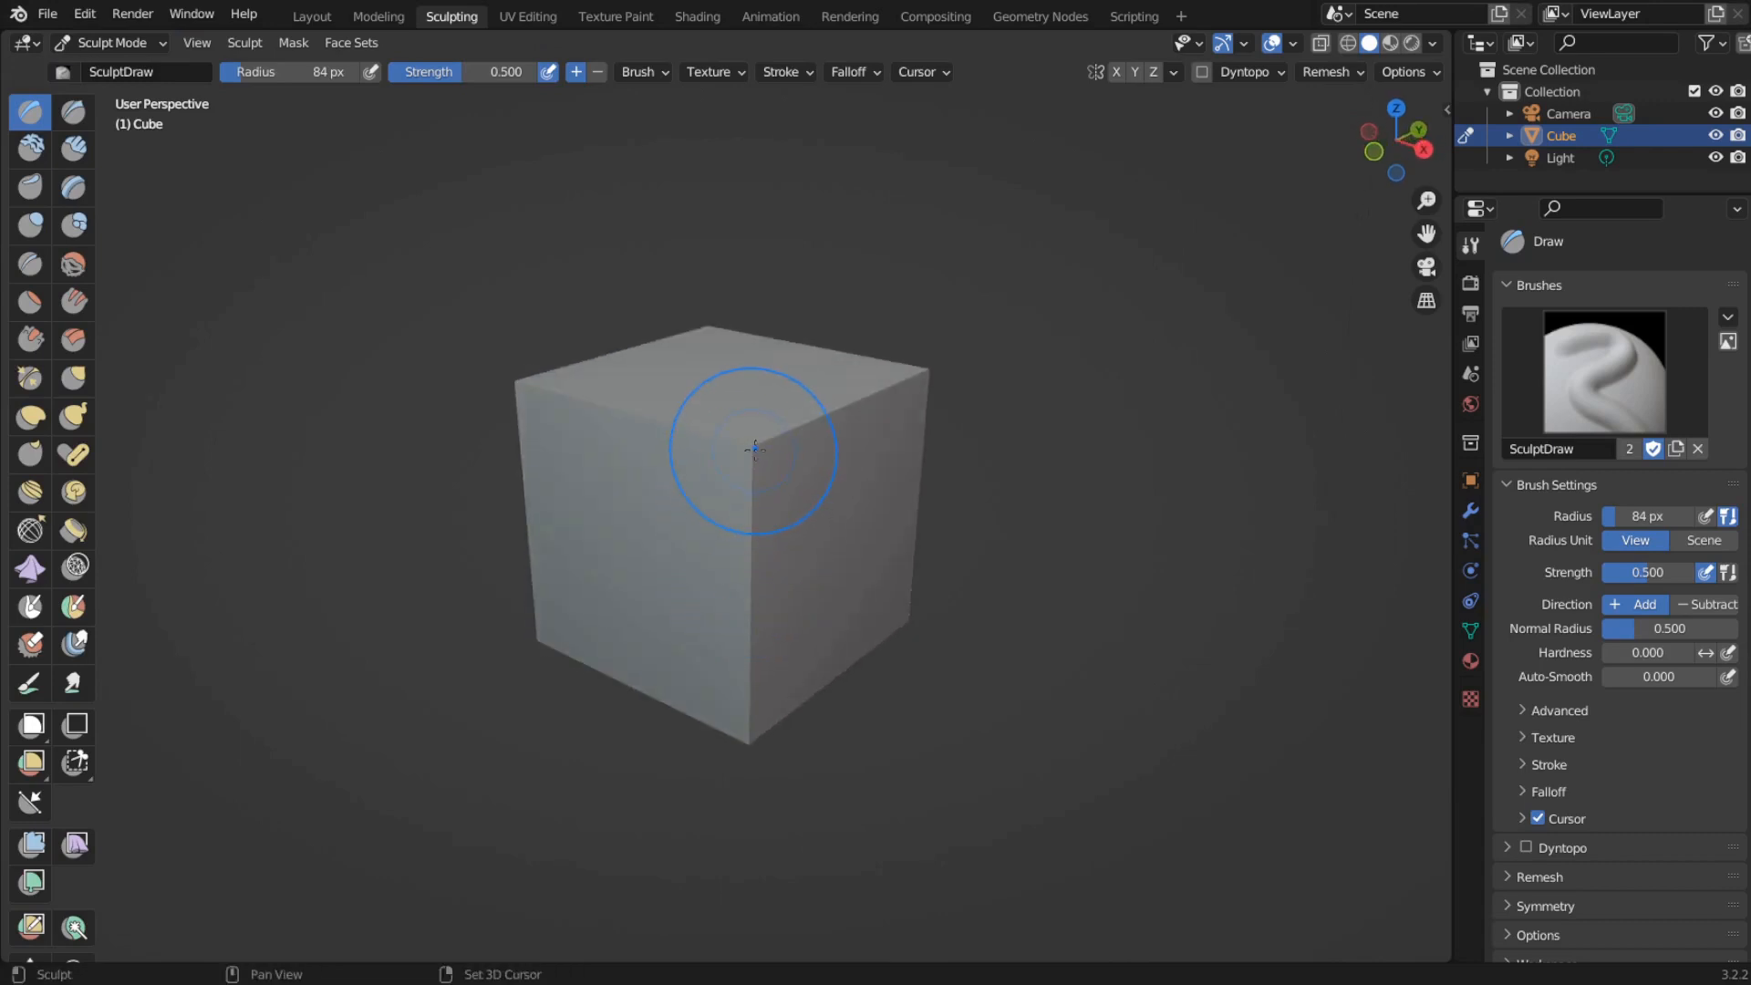
- Try a Draw stroke over the cube's upper front corner, inspect it from the side, and undo it
mouse_move(746, 517)
mouse_down()
mouse_move(744, 456)
mouse_move(709, 484)
mouse_move(786, 460)
mouse_up()
middle_drag(449, 484, 719, 496)
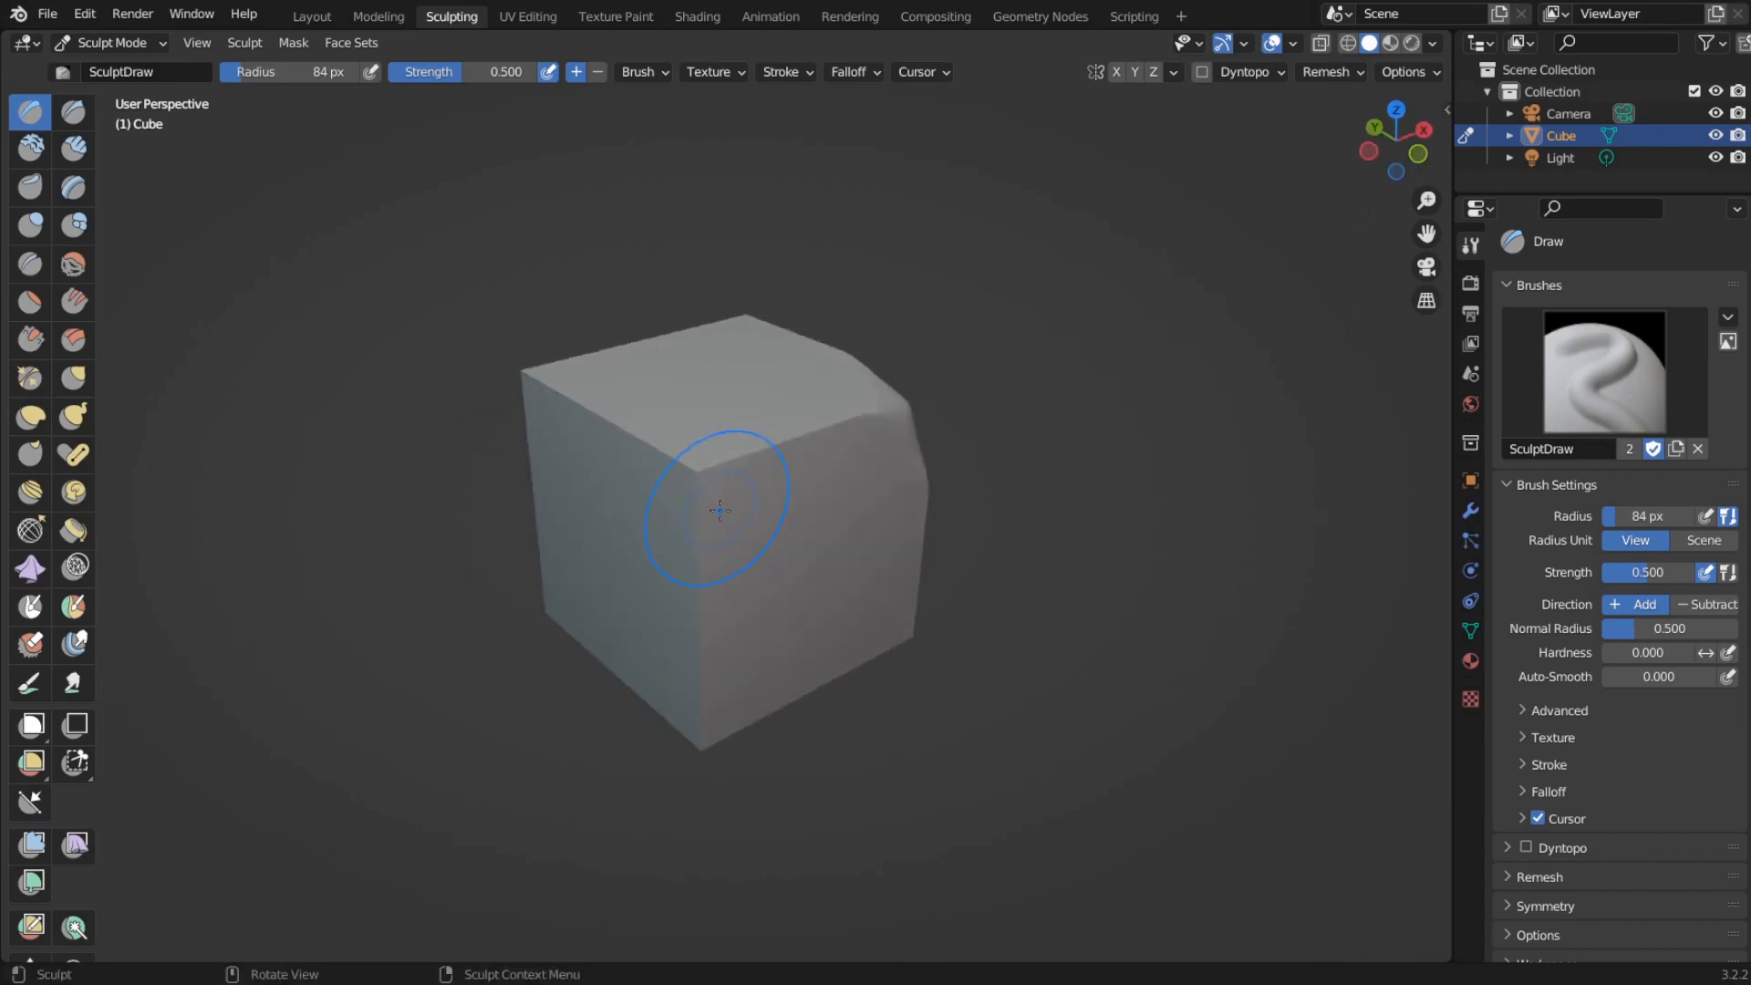
middle_drag(980, 460, 791, 487)
key(ctrl+z)
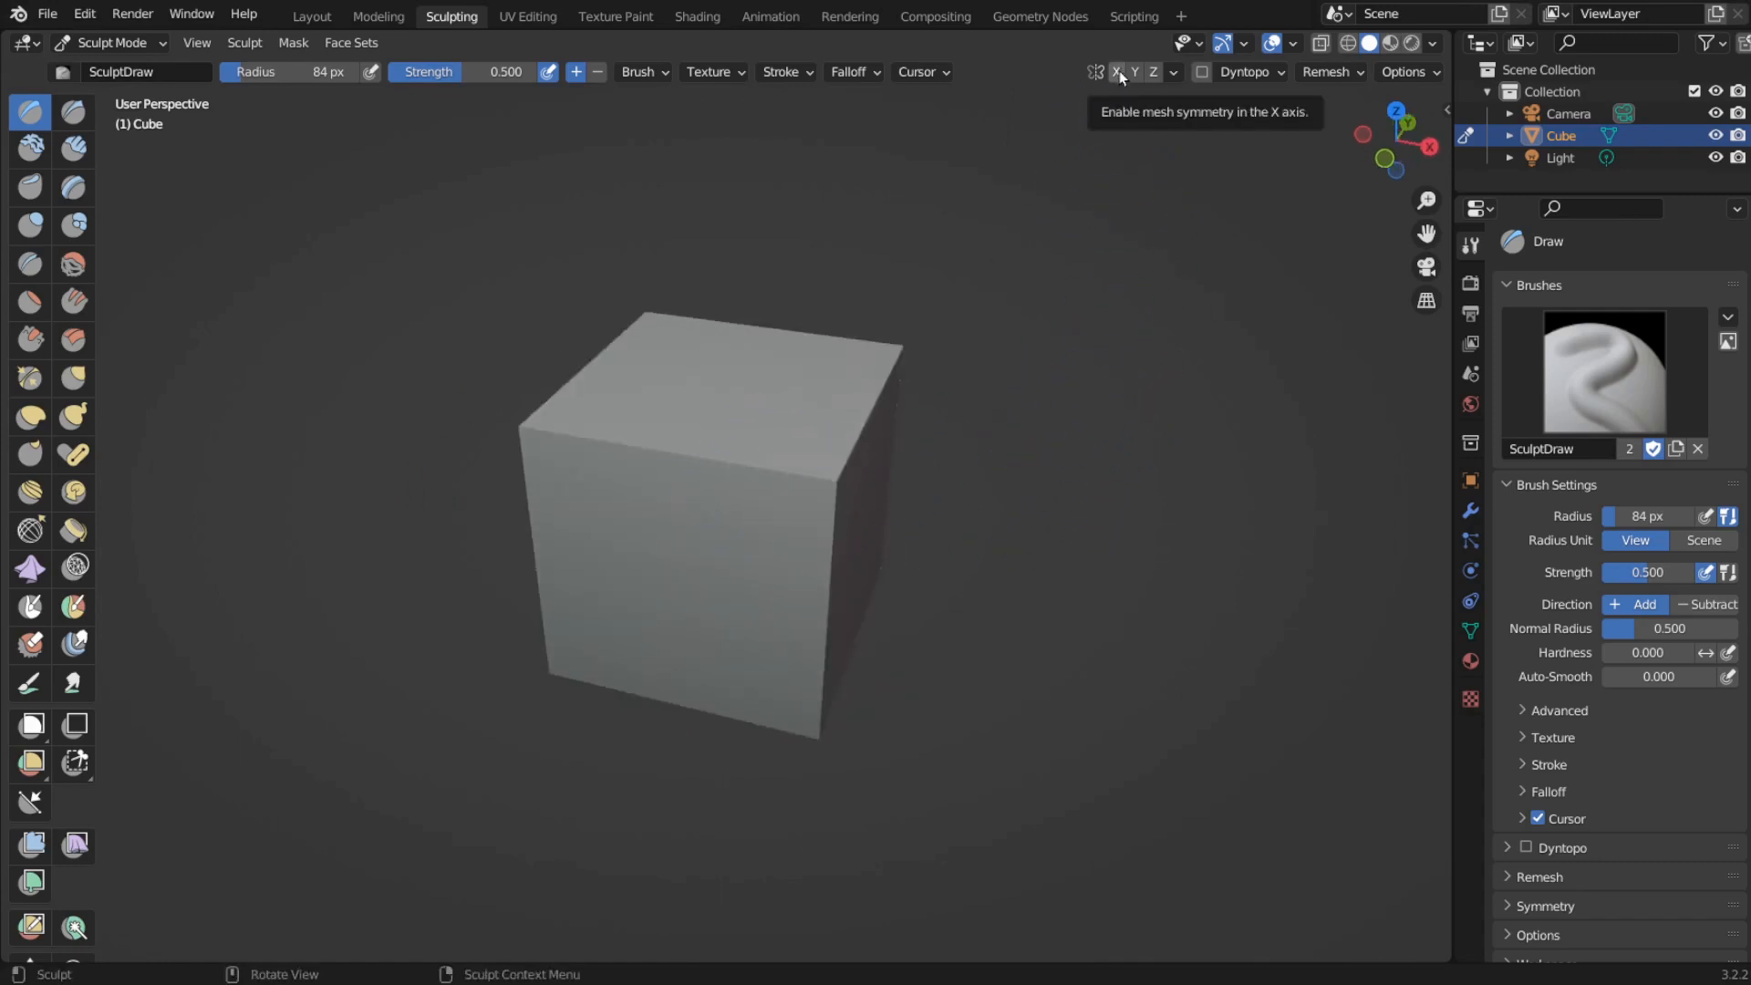
- Turn on mesh symmetry along the X axis
middle_drag(687, 433, 725, 397)
scroll(724, 396, up, 2)
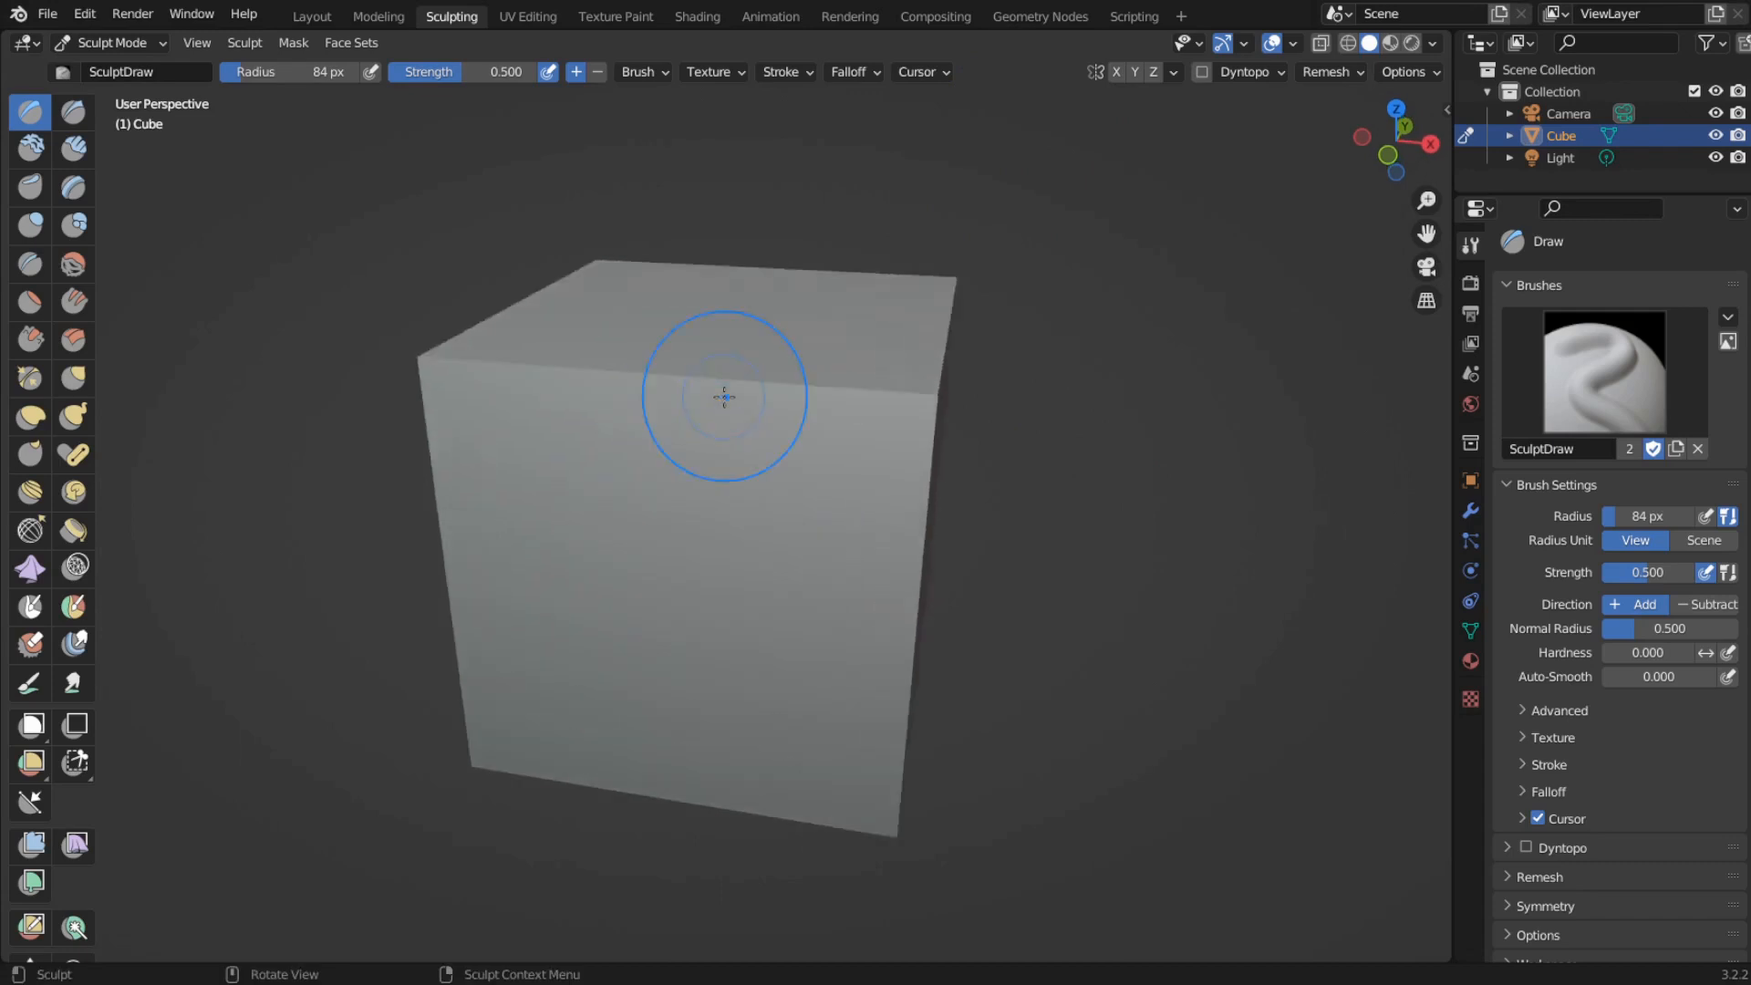
click(1114, 77)
- Smooth the cube's edges and corners all around to form a rounded block
middle_drag(774, 456, 859, 438)
key(g)
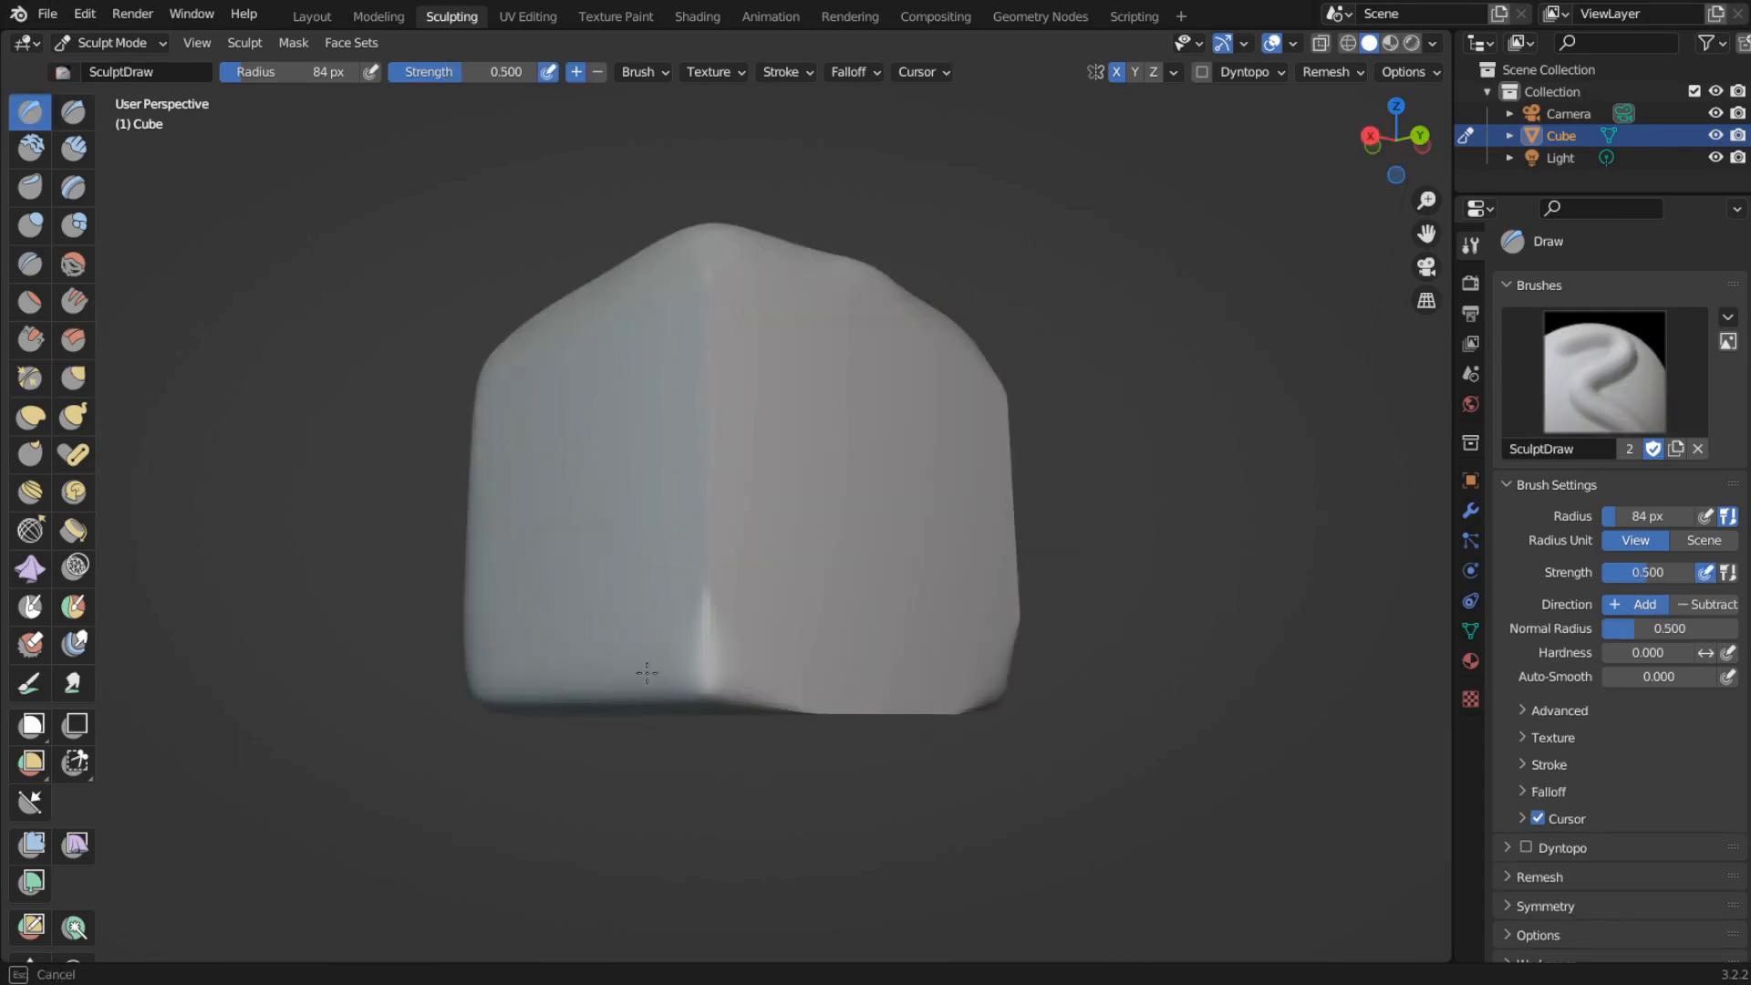
middle_drag(646, 673, 510, 299)
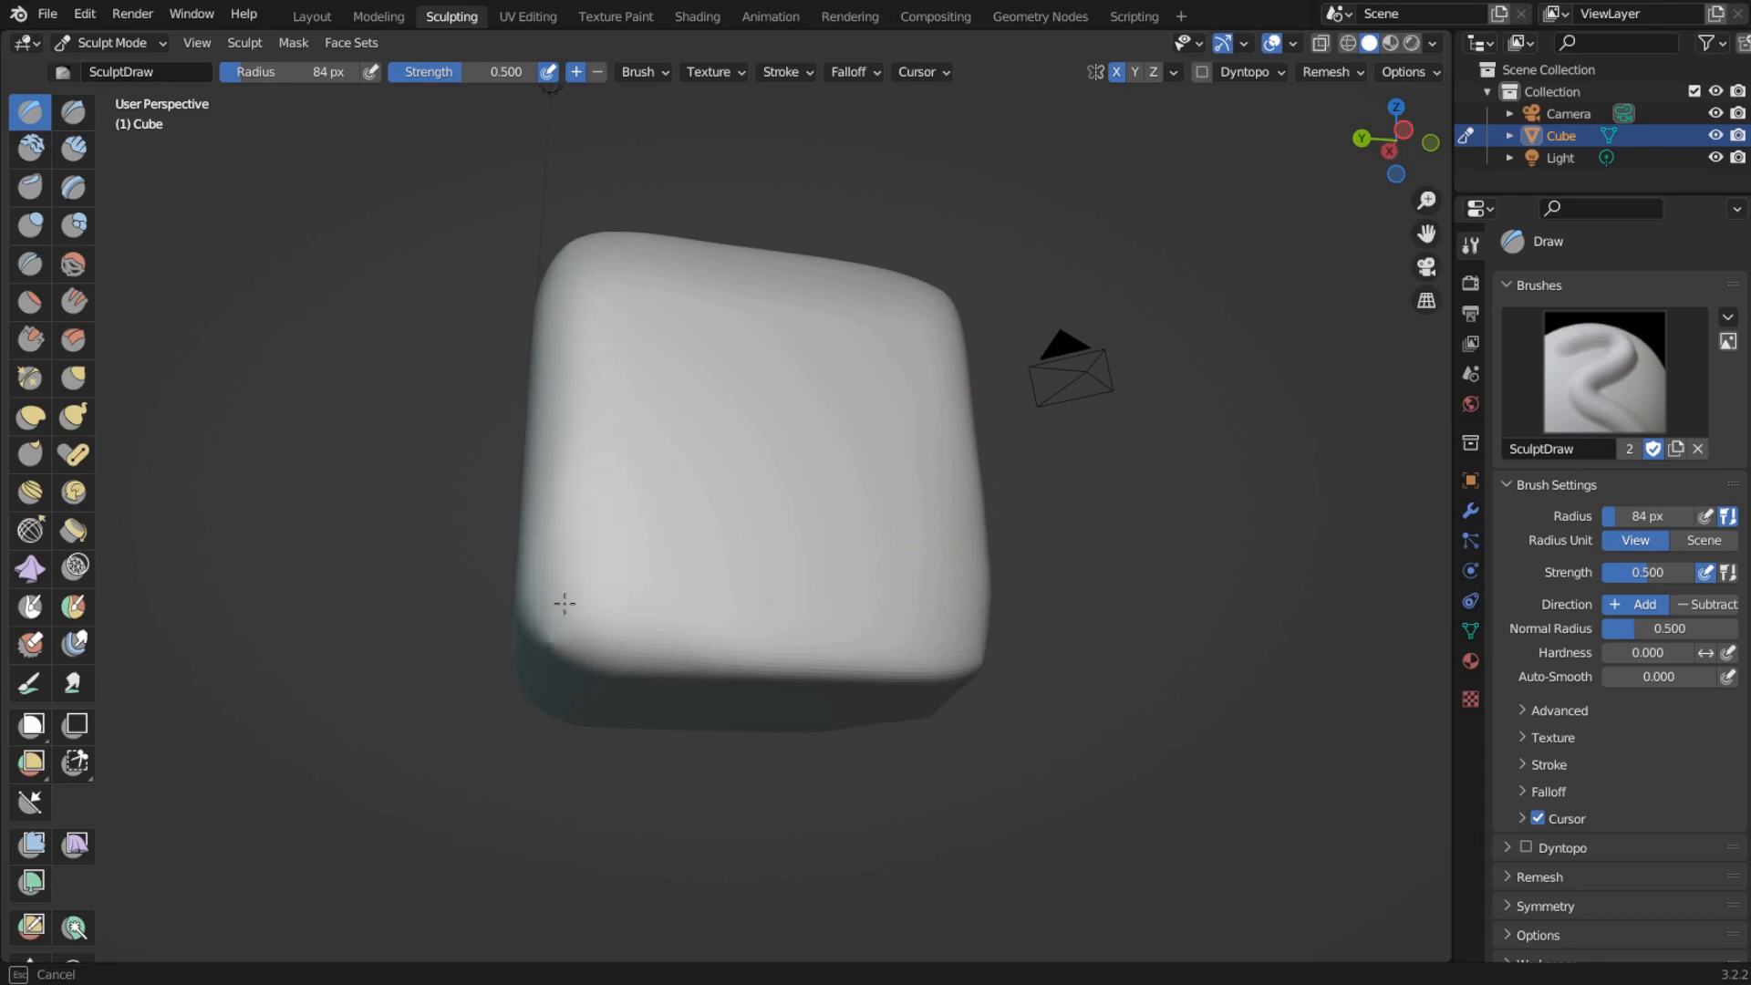
middle_drag(565, 604, 543, 663)
drag(857, 652, 821, 664)
middle_drag(820, 664, 642, 749)
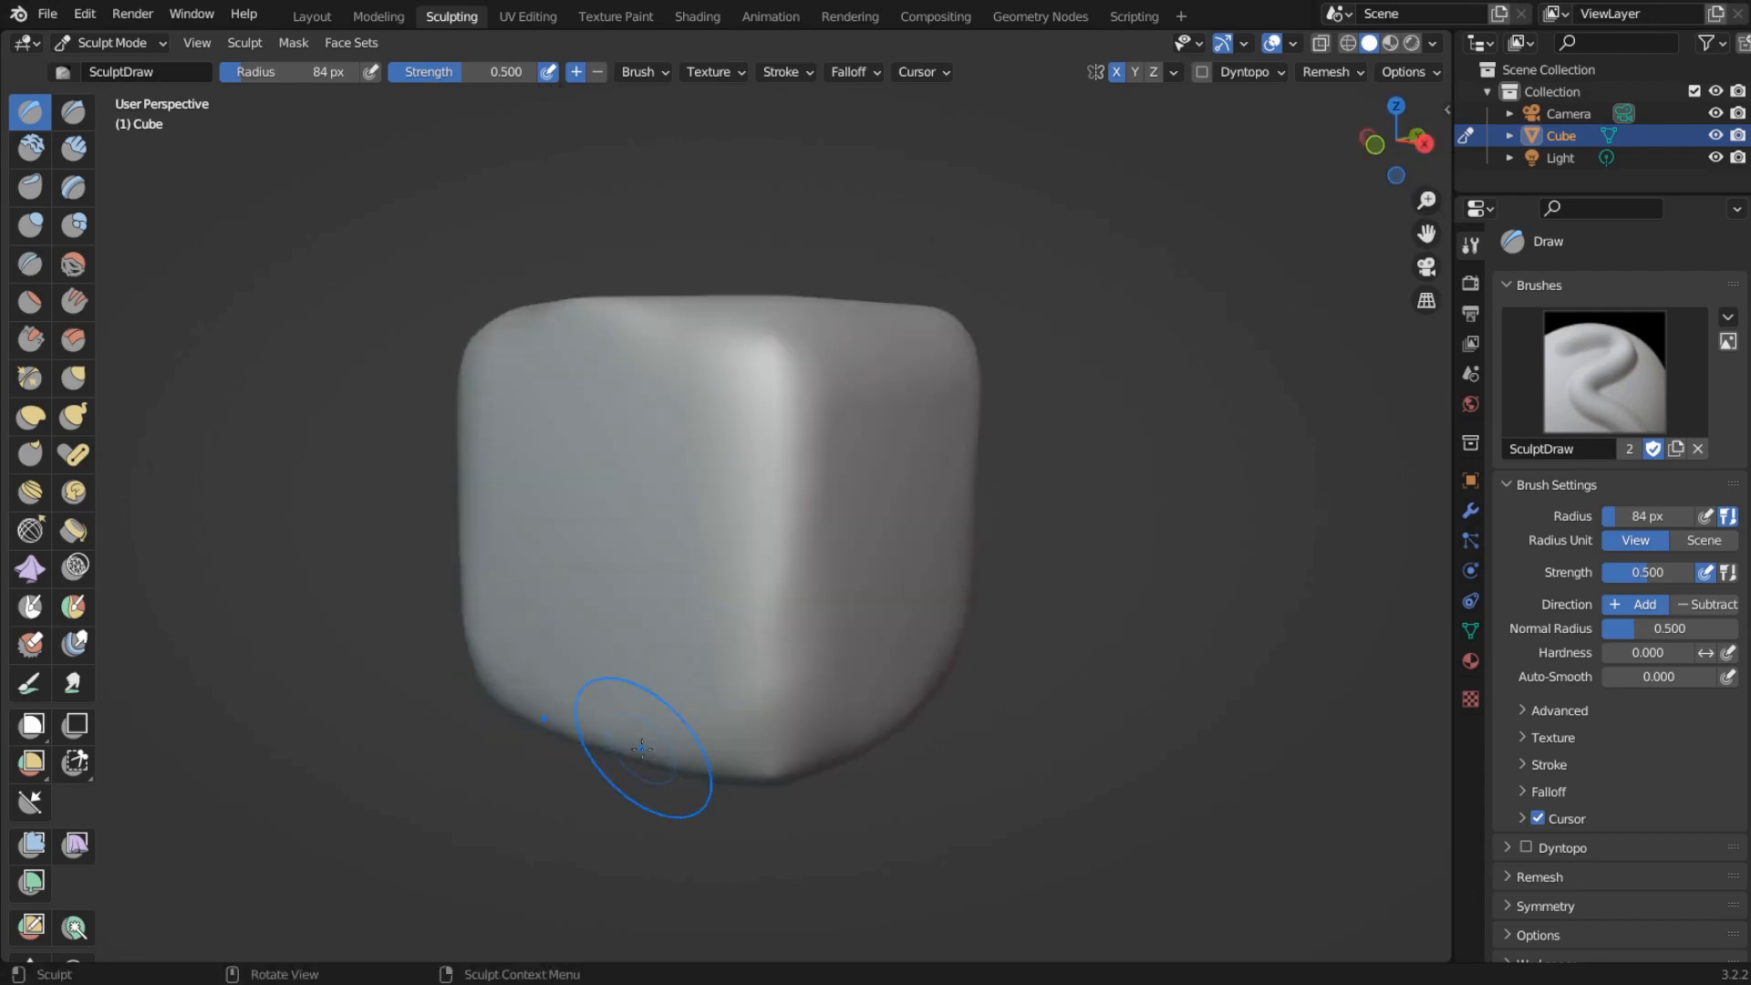
- Set the brush radius to 20 px and sculpt mirrored, inward-slanting eye sockets on the block's front face
scroll(641, 638, down, 3)
mouse_move(643, 529)
middle_down()
mouse_move(606, 529)
mouse_move(648, 483)
mouse_move(804, 519)
mouse_move(769, 492)
middle_up()
key(f)
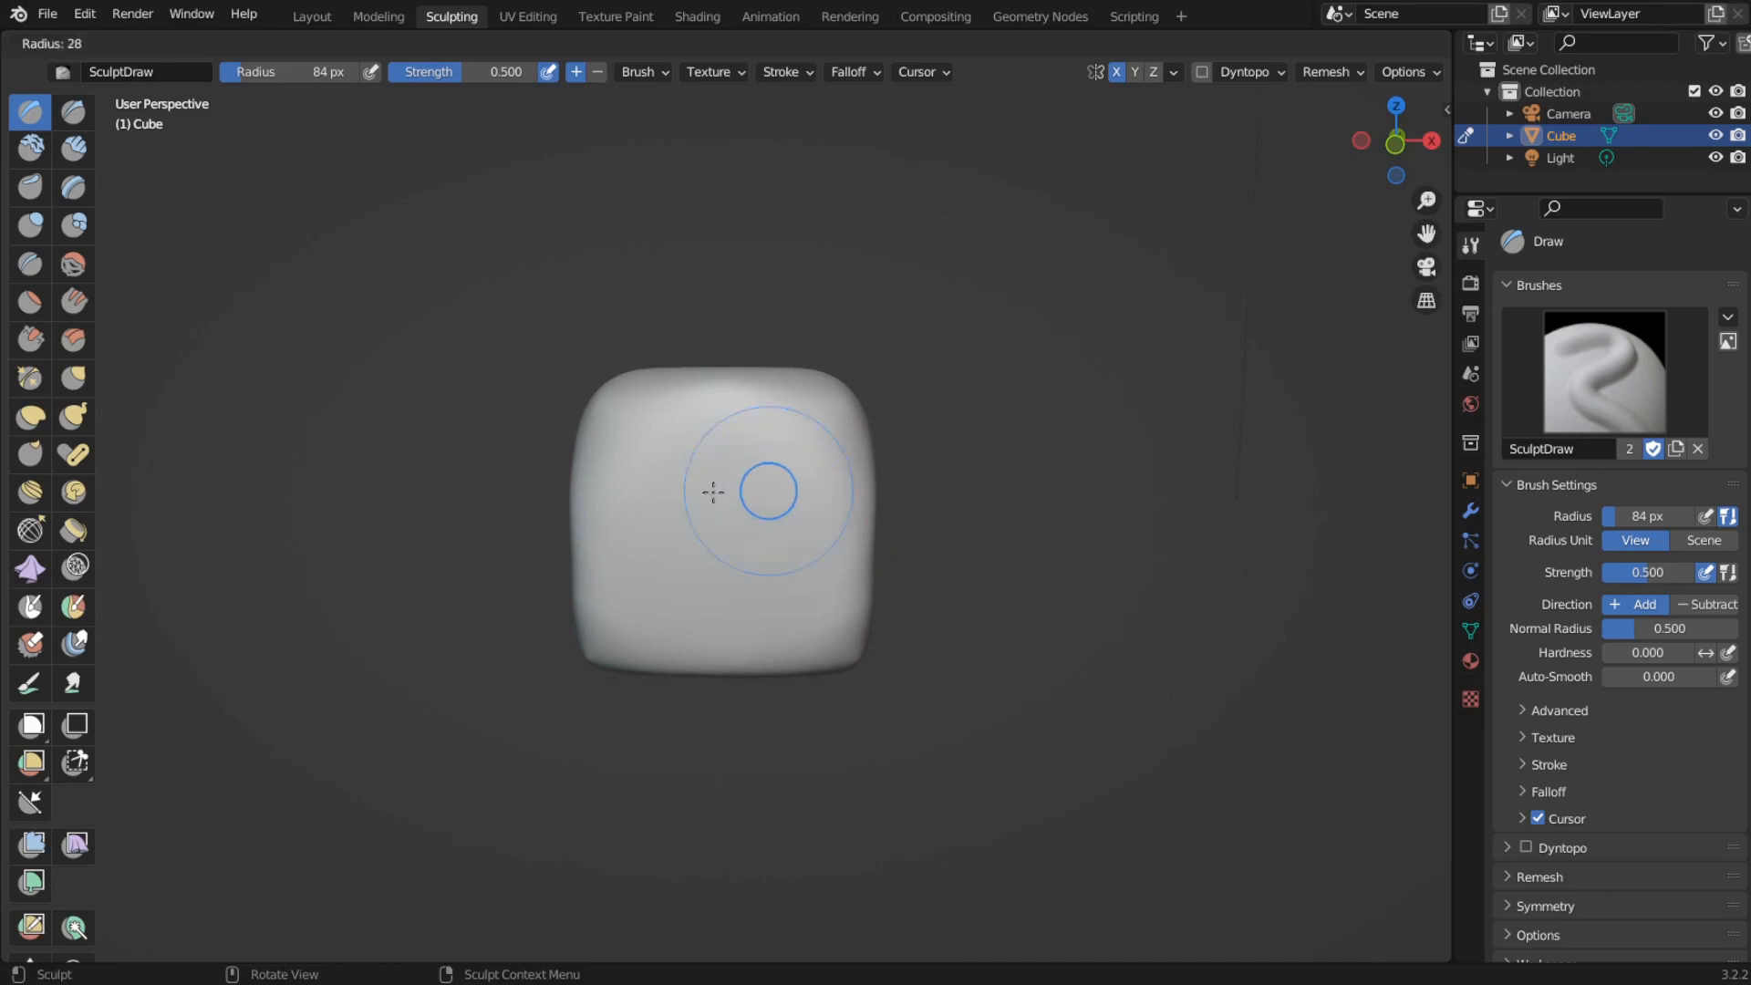
click(693, 492)
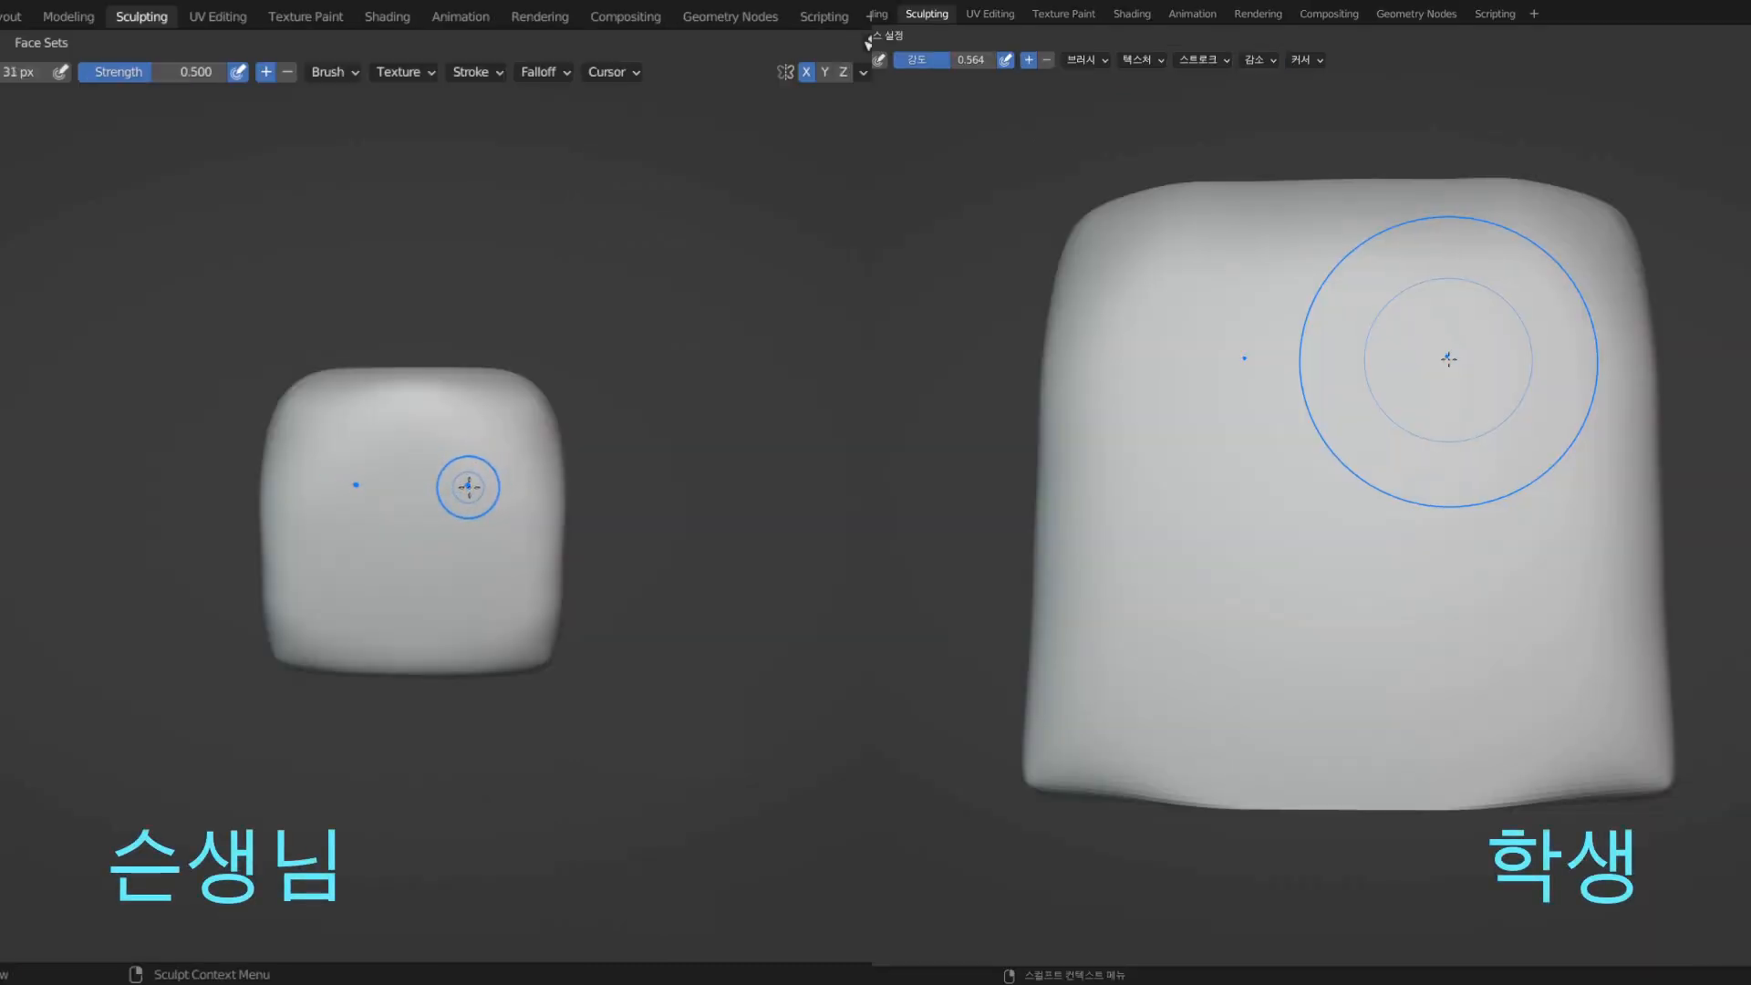
key(f)
click(463, 477)
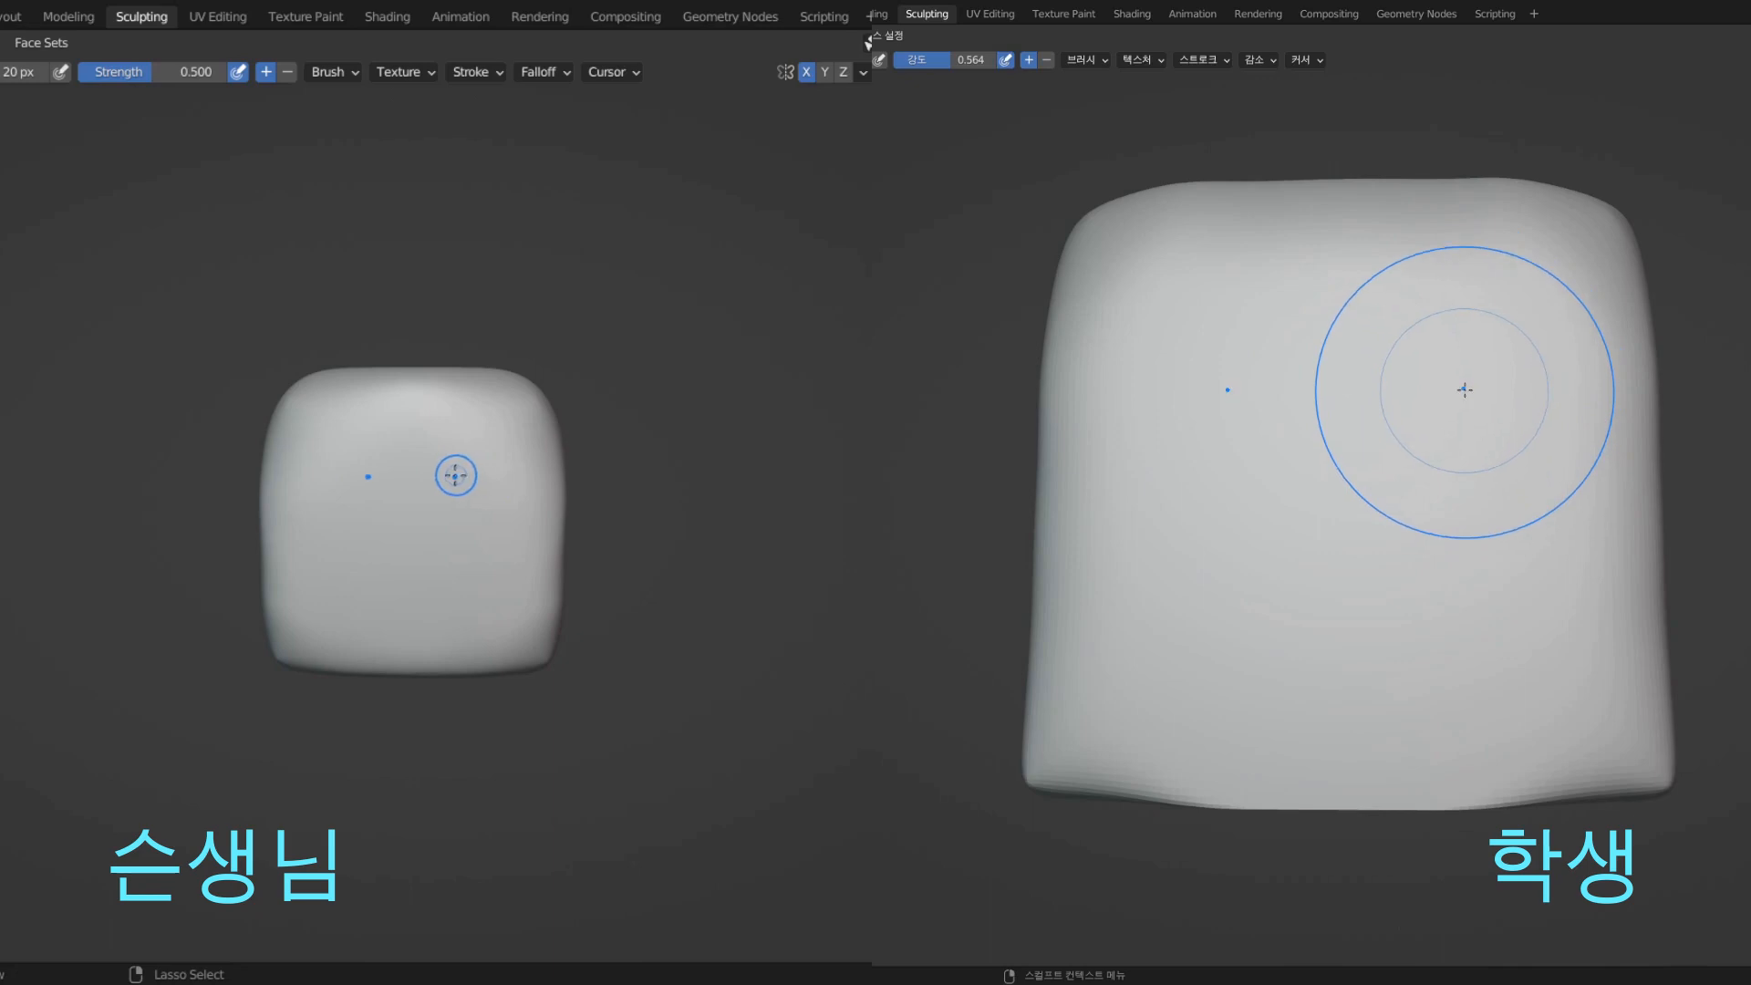
mouse_move(455, 475)
mouse_down()
mouse_move(511, 487)
mouse_move(463, 474)
mouse_up()
key(f)
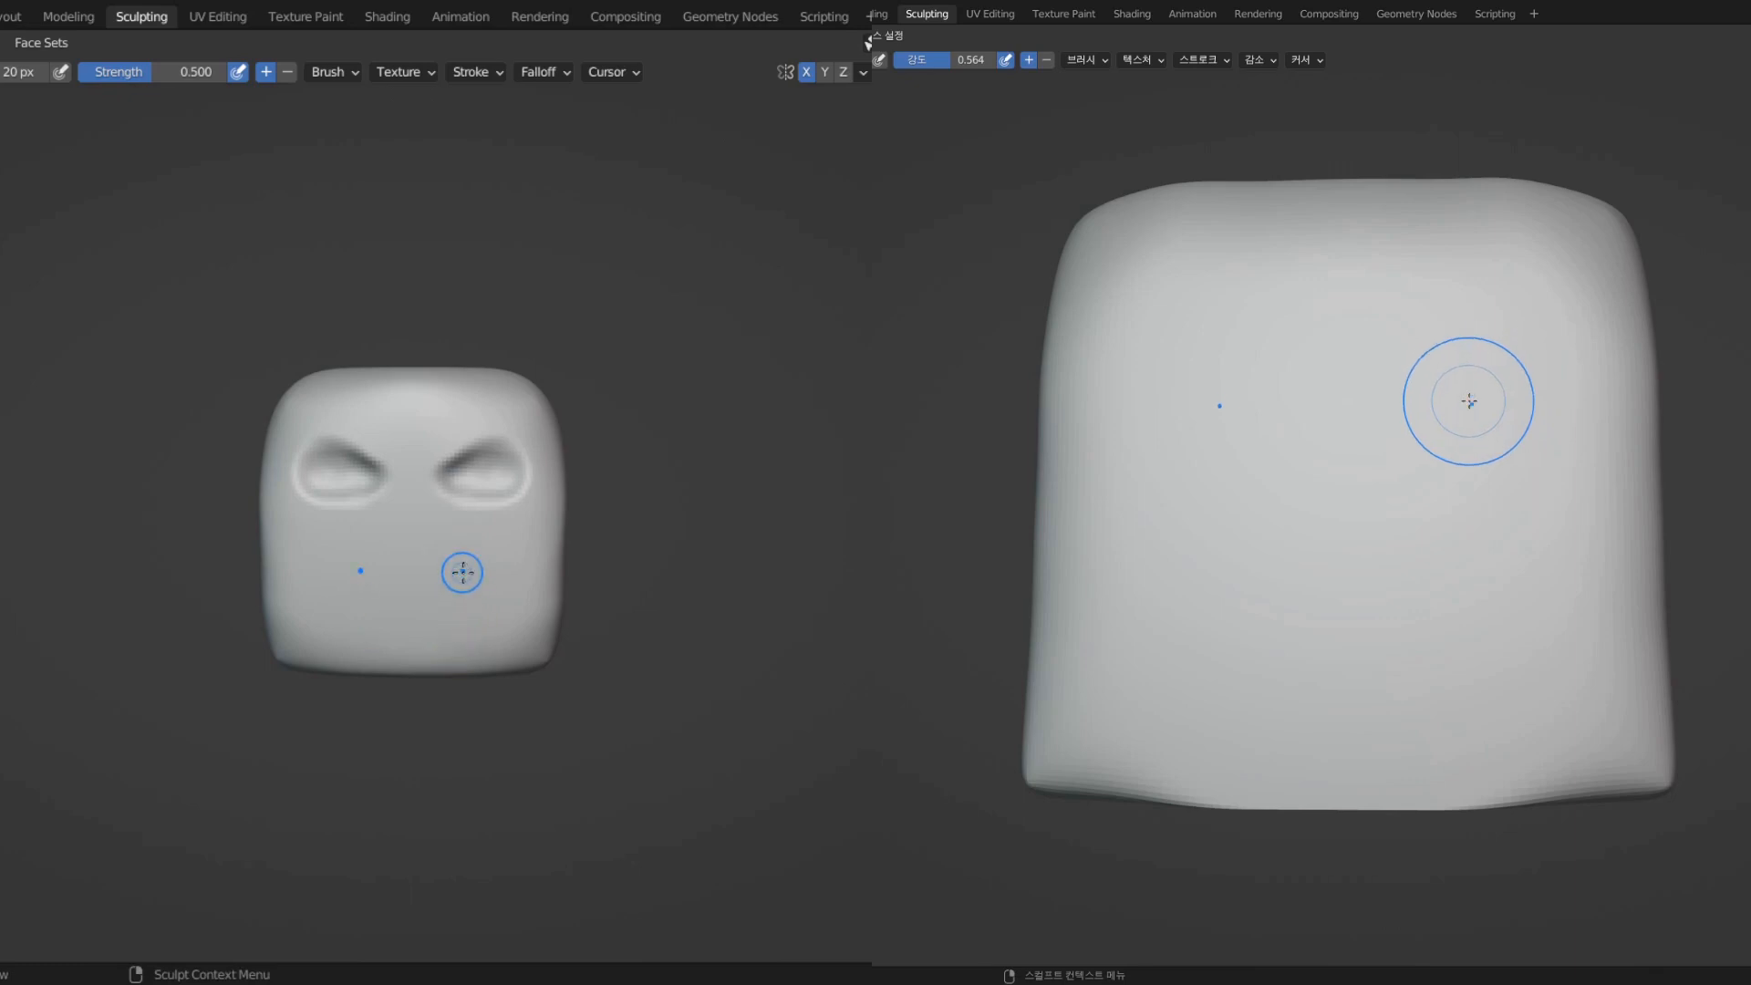
- Sculpt a raised vertical nose with a wider tip between and below the eye sockets
middle_drag(463, 572, 382, 549)
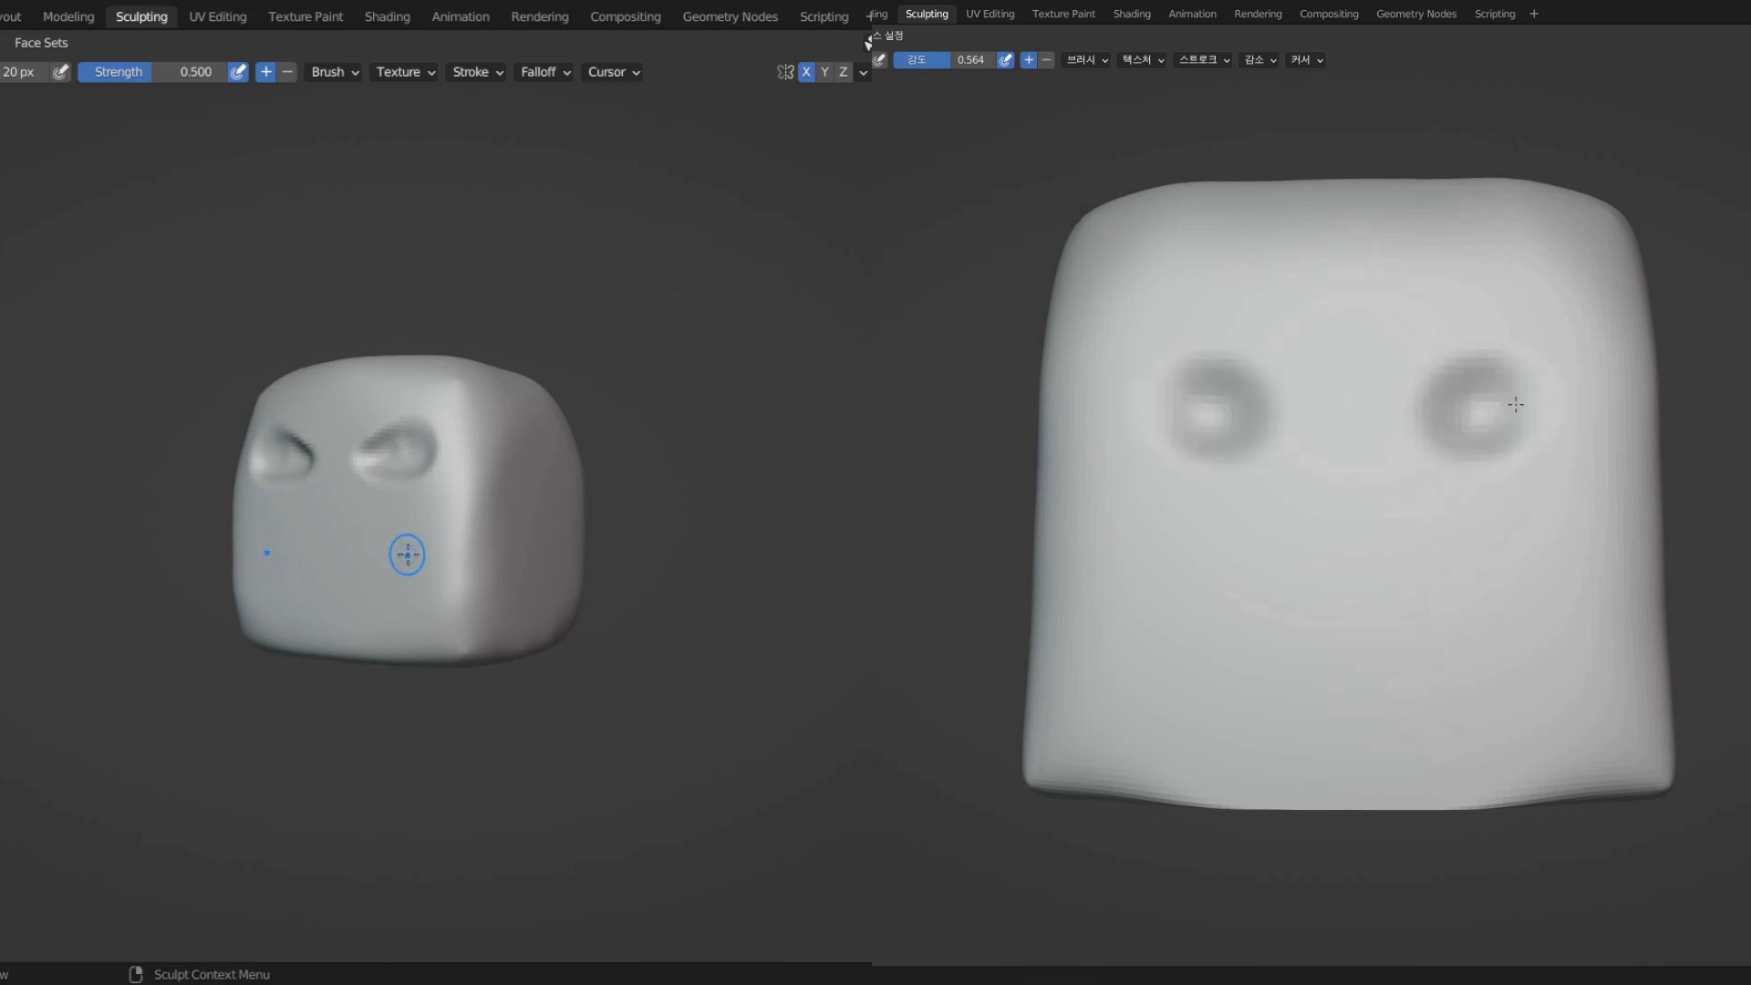
mouse_move(381, 525)
middle_down()
mouse_move(450, 524)
mouse_move(402, 493)
middle_up()
drag(406, 478, 406, 521)
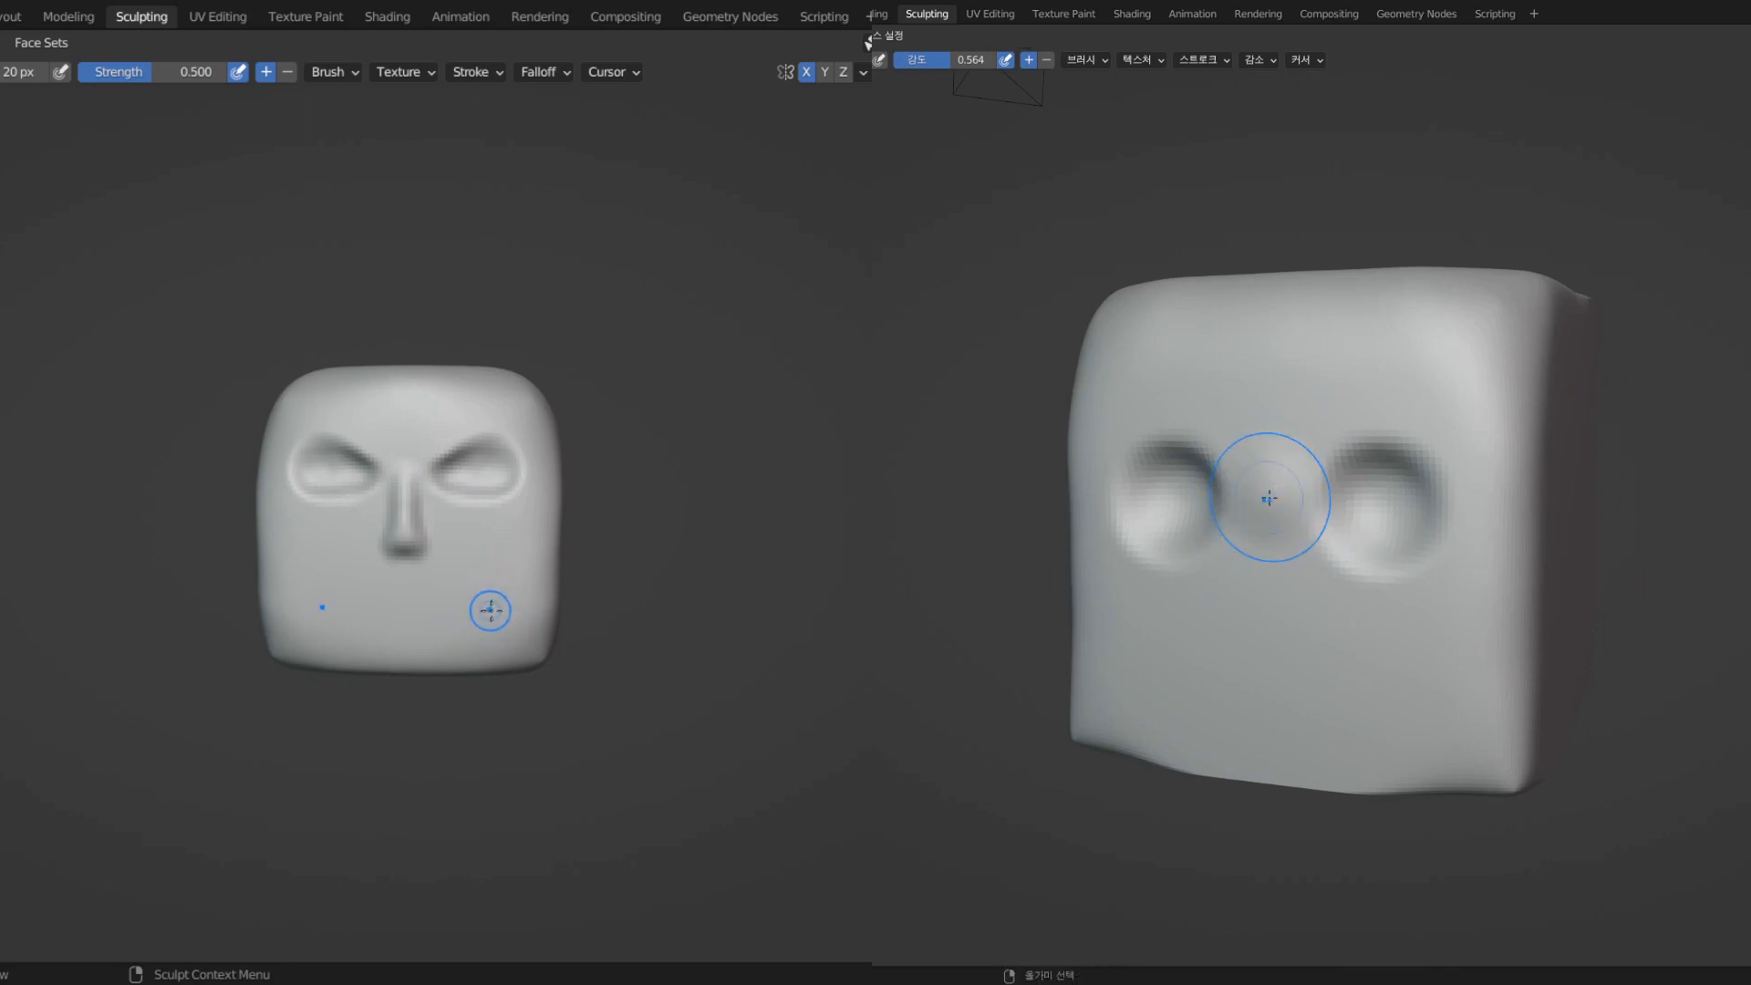
- Set the brush radius to 36 px and carve mirrored hollows into the lower cheeks on both sides of the face
mouse_move(493, 606)
middle_down()
mouse_move(547, 594)
mouse_move(578, 539)
mouse_move(481, 613)
middle_up()
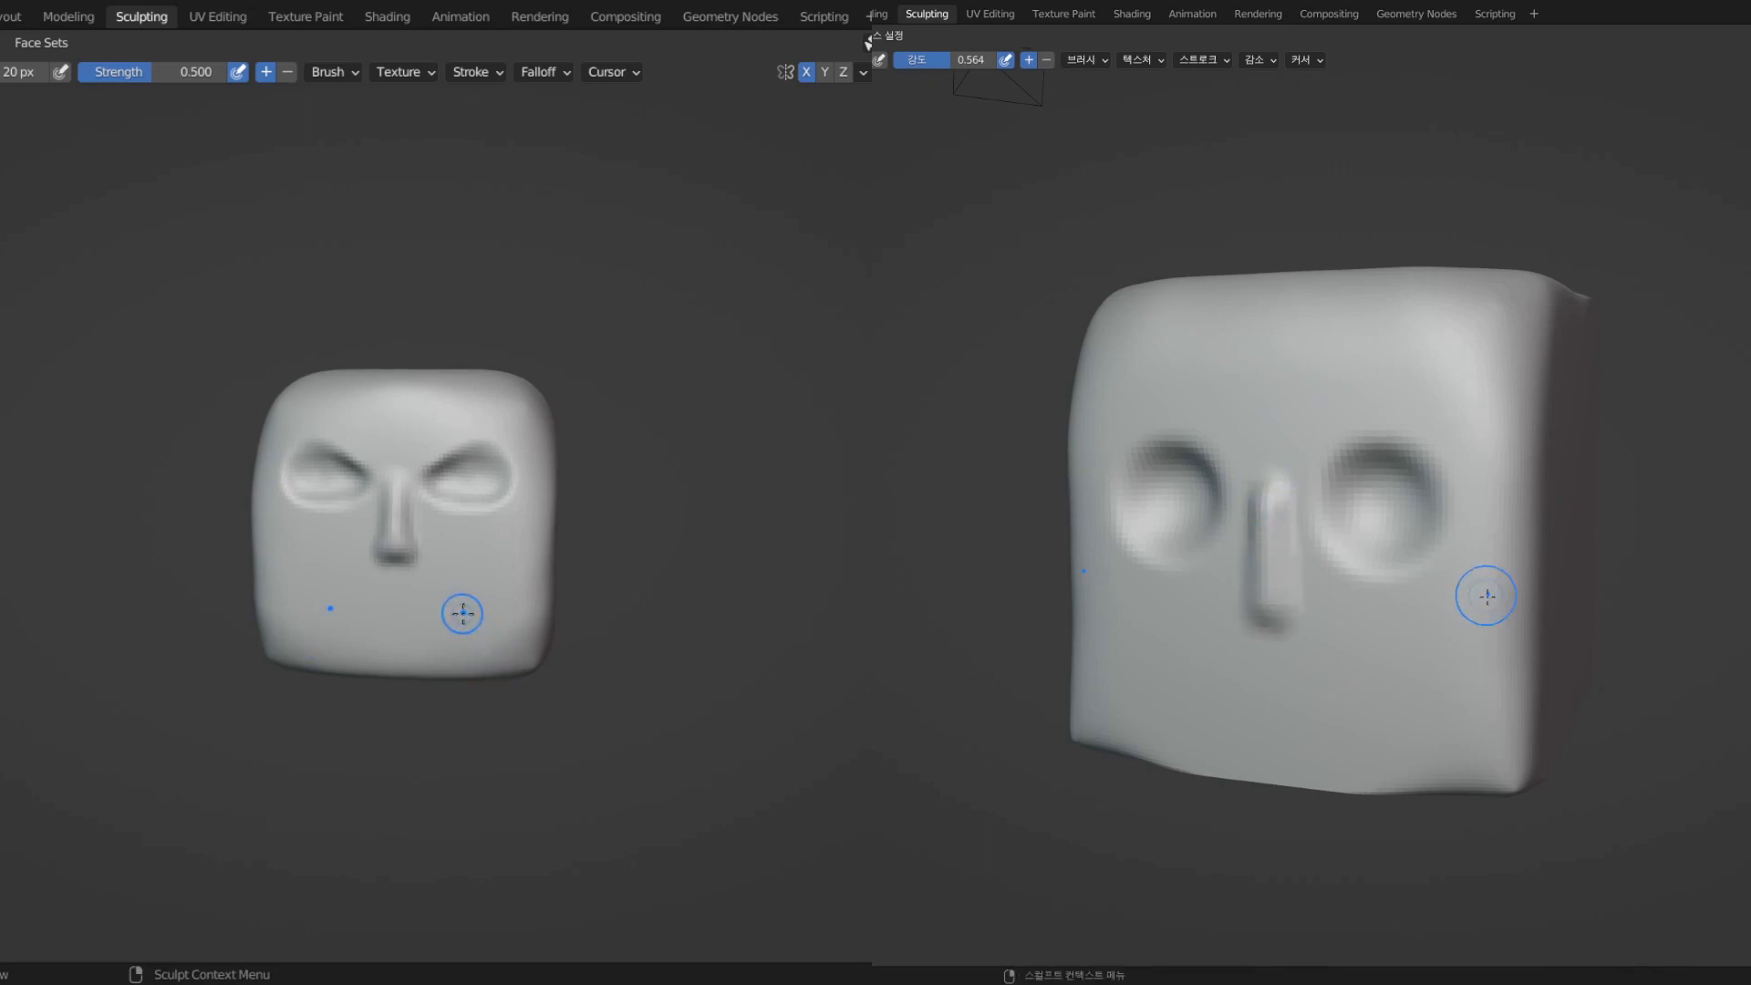
key(f)
click(500, 586)
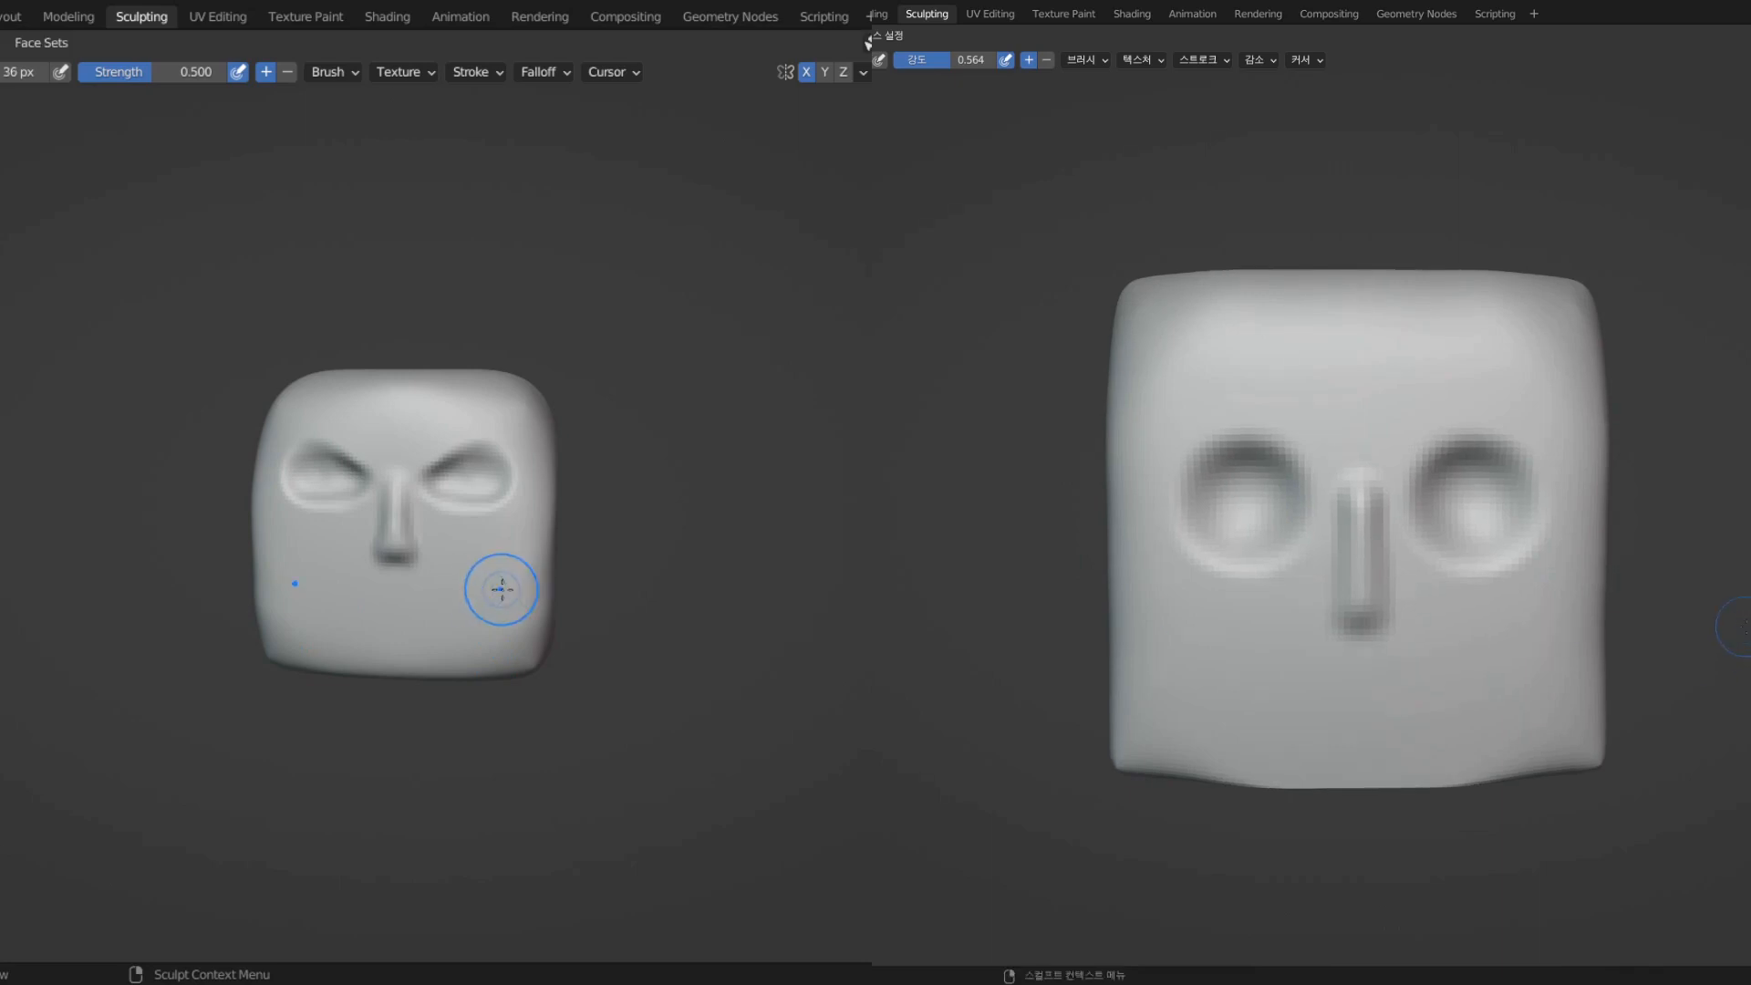
middle_drag(477, 596, 539, 566)
mouse_move(524, 557)
mouse_down()
mouse_move(496, 573)
mouse_move(502, 637)
mouse_move(534, 567)
mouse_move(521, 633)
mouse_move(516, 587)
mouse_move(544, 630)
mouse_up()
mouse_move(552, 642)
middle_down()
mouse_move(534, 593)
mouse_move(469, 586)
mouse_move(462, 564)
middle_up()
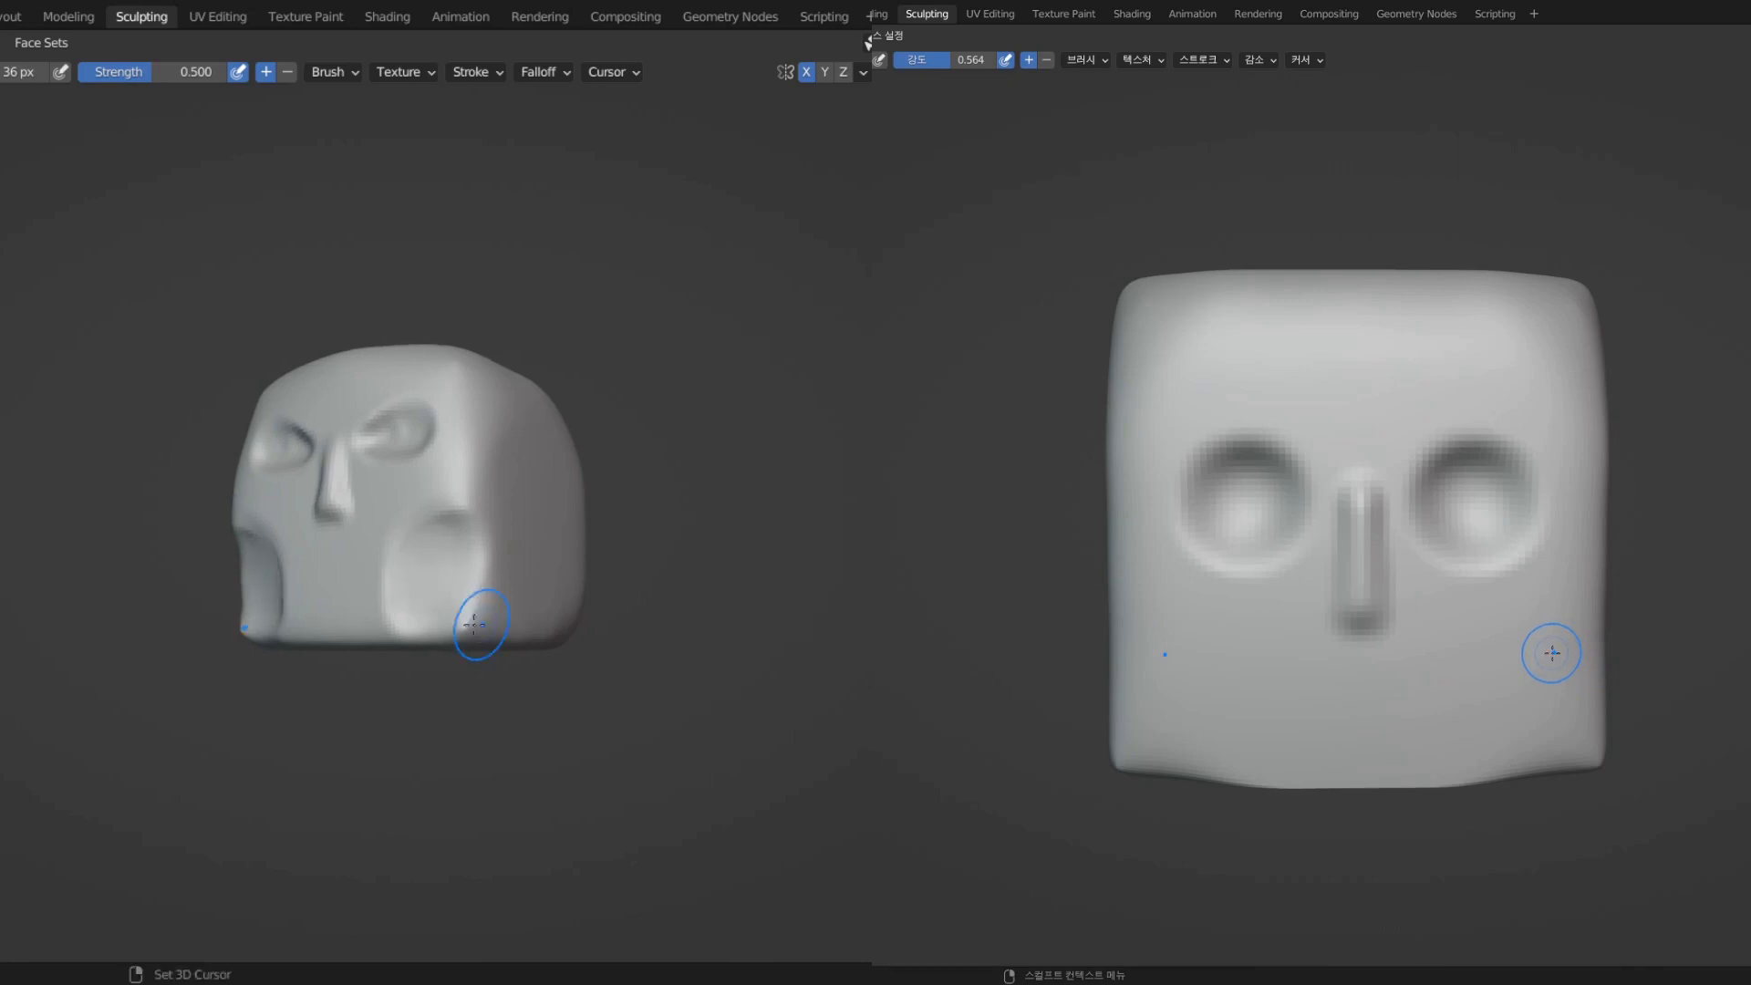
key(KP_1)
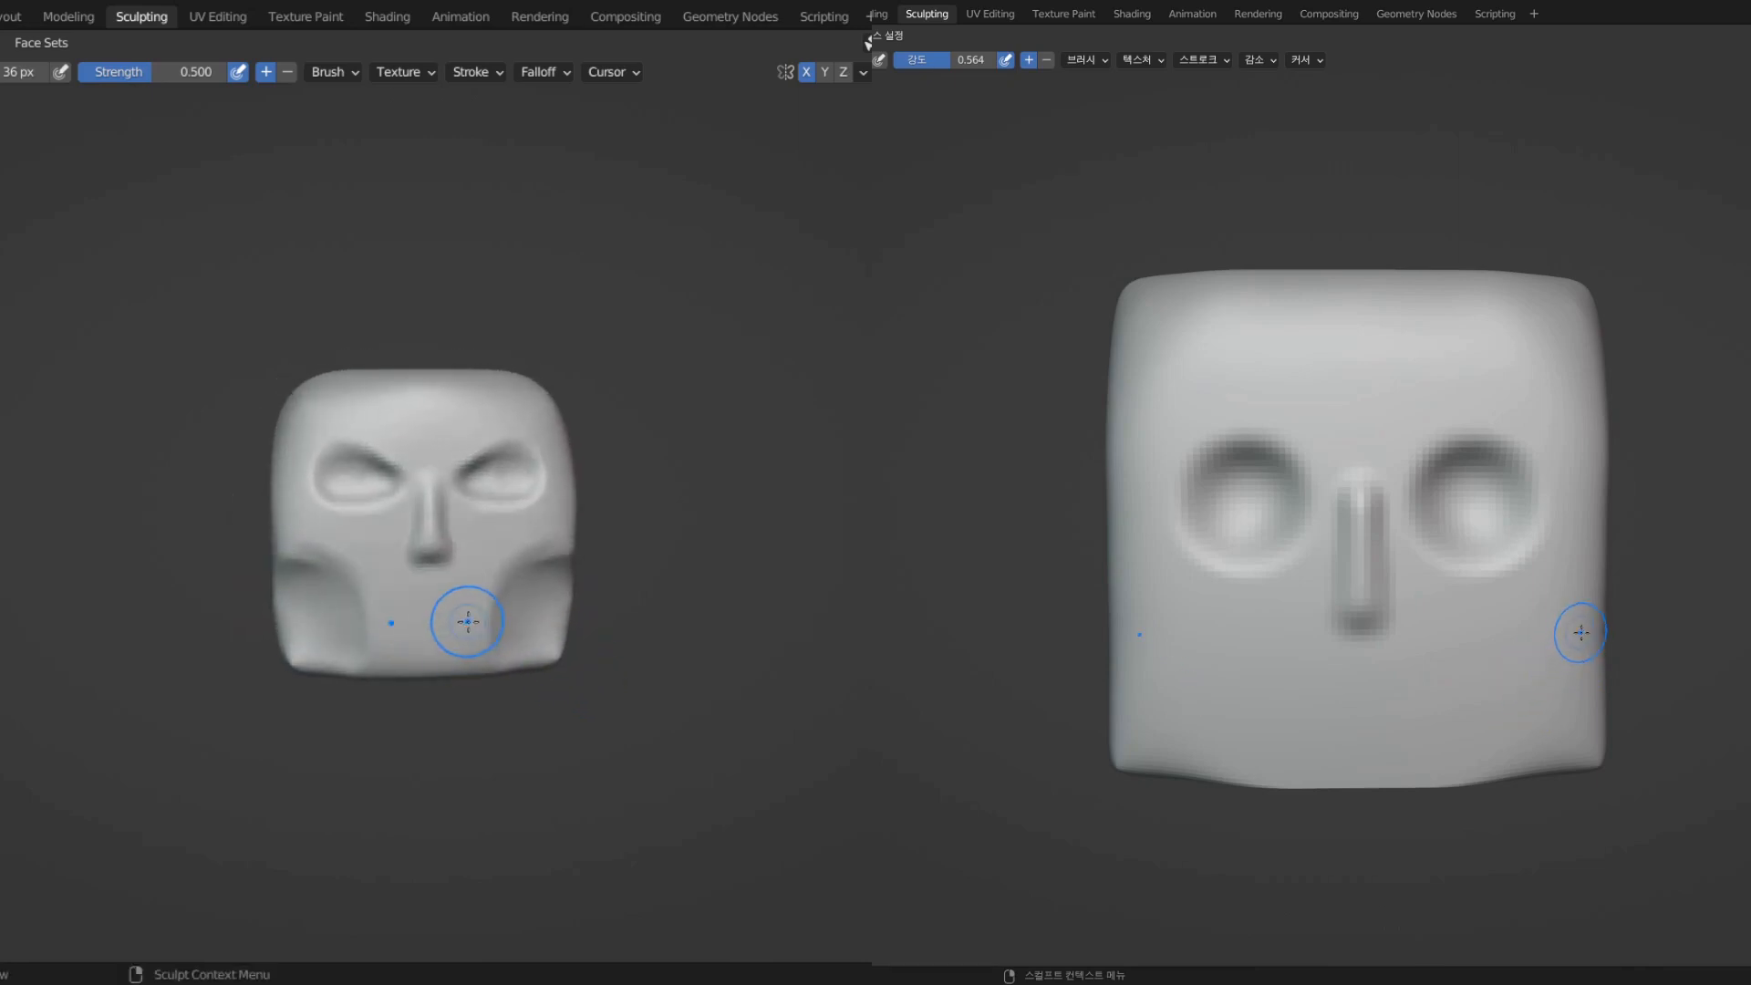
- Extend the mirrored cheek hollows down toward the outer lower corners of the jaw
scroll(461, 617, up, 4)
middle_drag(429, 631, 276, 623)
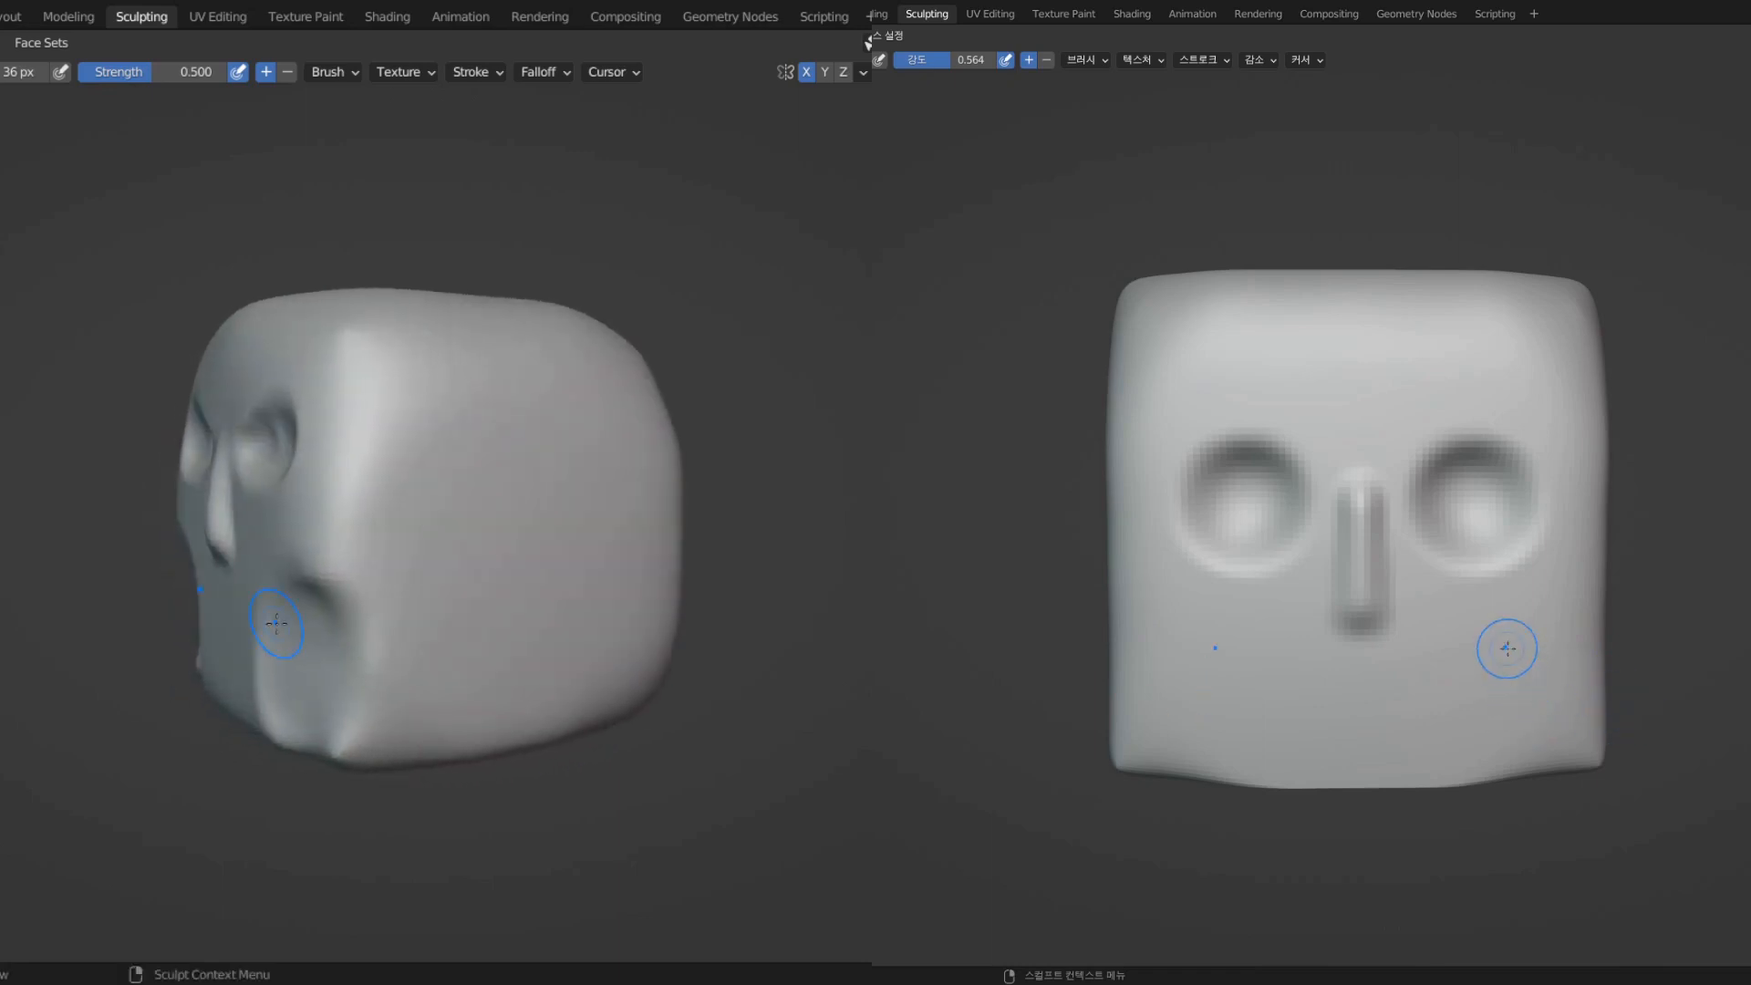
middle_drag(264, 641, 438, 628)
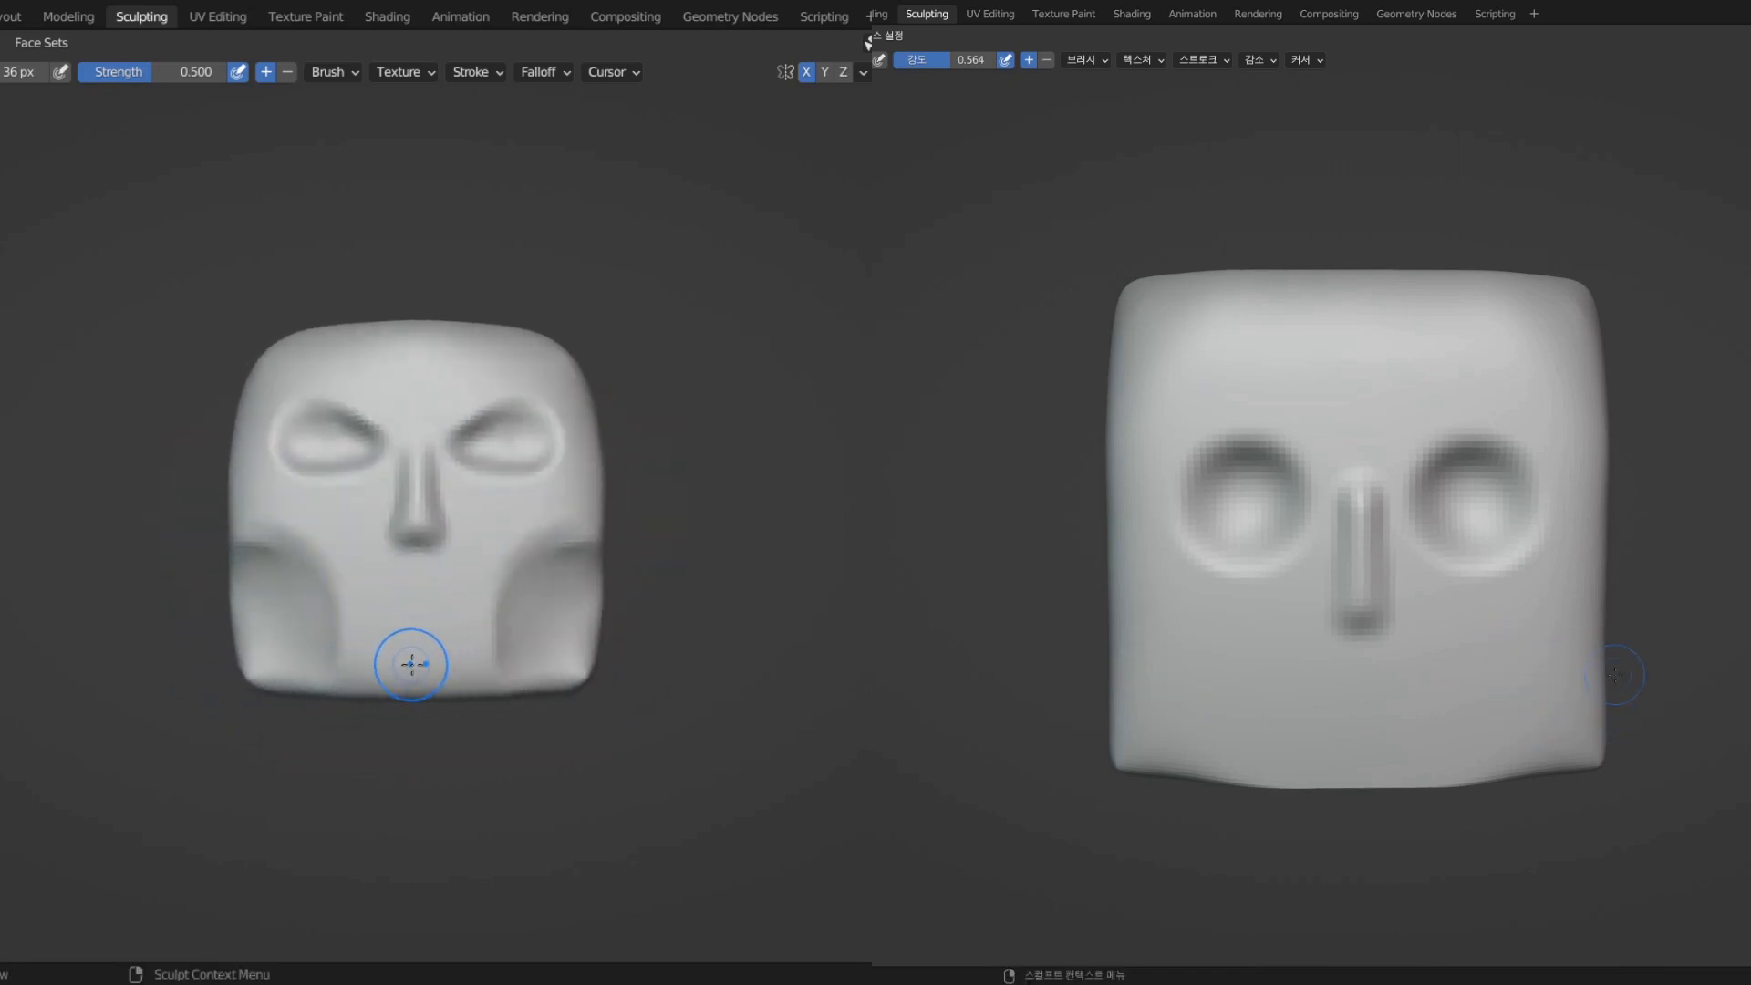
middle_drag(205, 740, 96, 734)
mouse_move(438, 598)
mouse_down()
mouse_move(384, 653)
mouse_move(446, 657)
mouse_up()
middle_drag(446, 656, 621, 751)
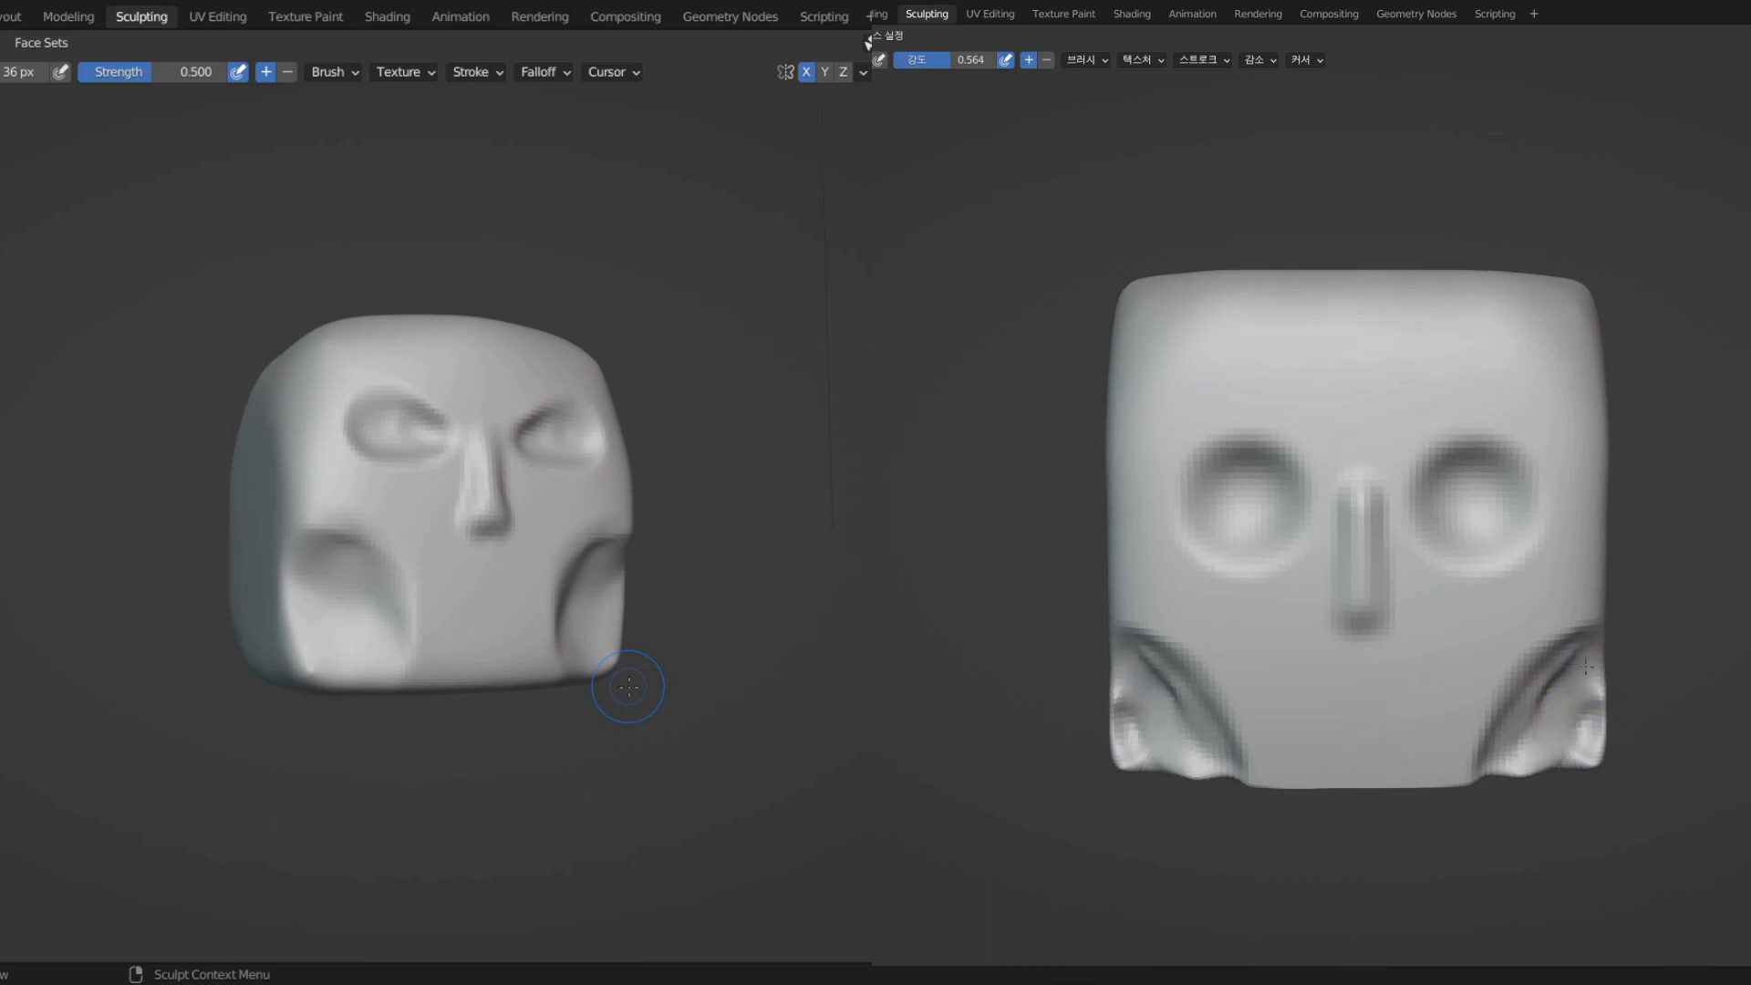
middle_drag(676, 673, 453, 656)
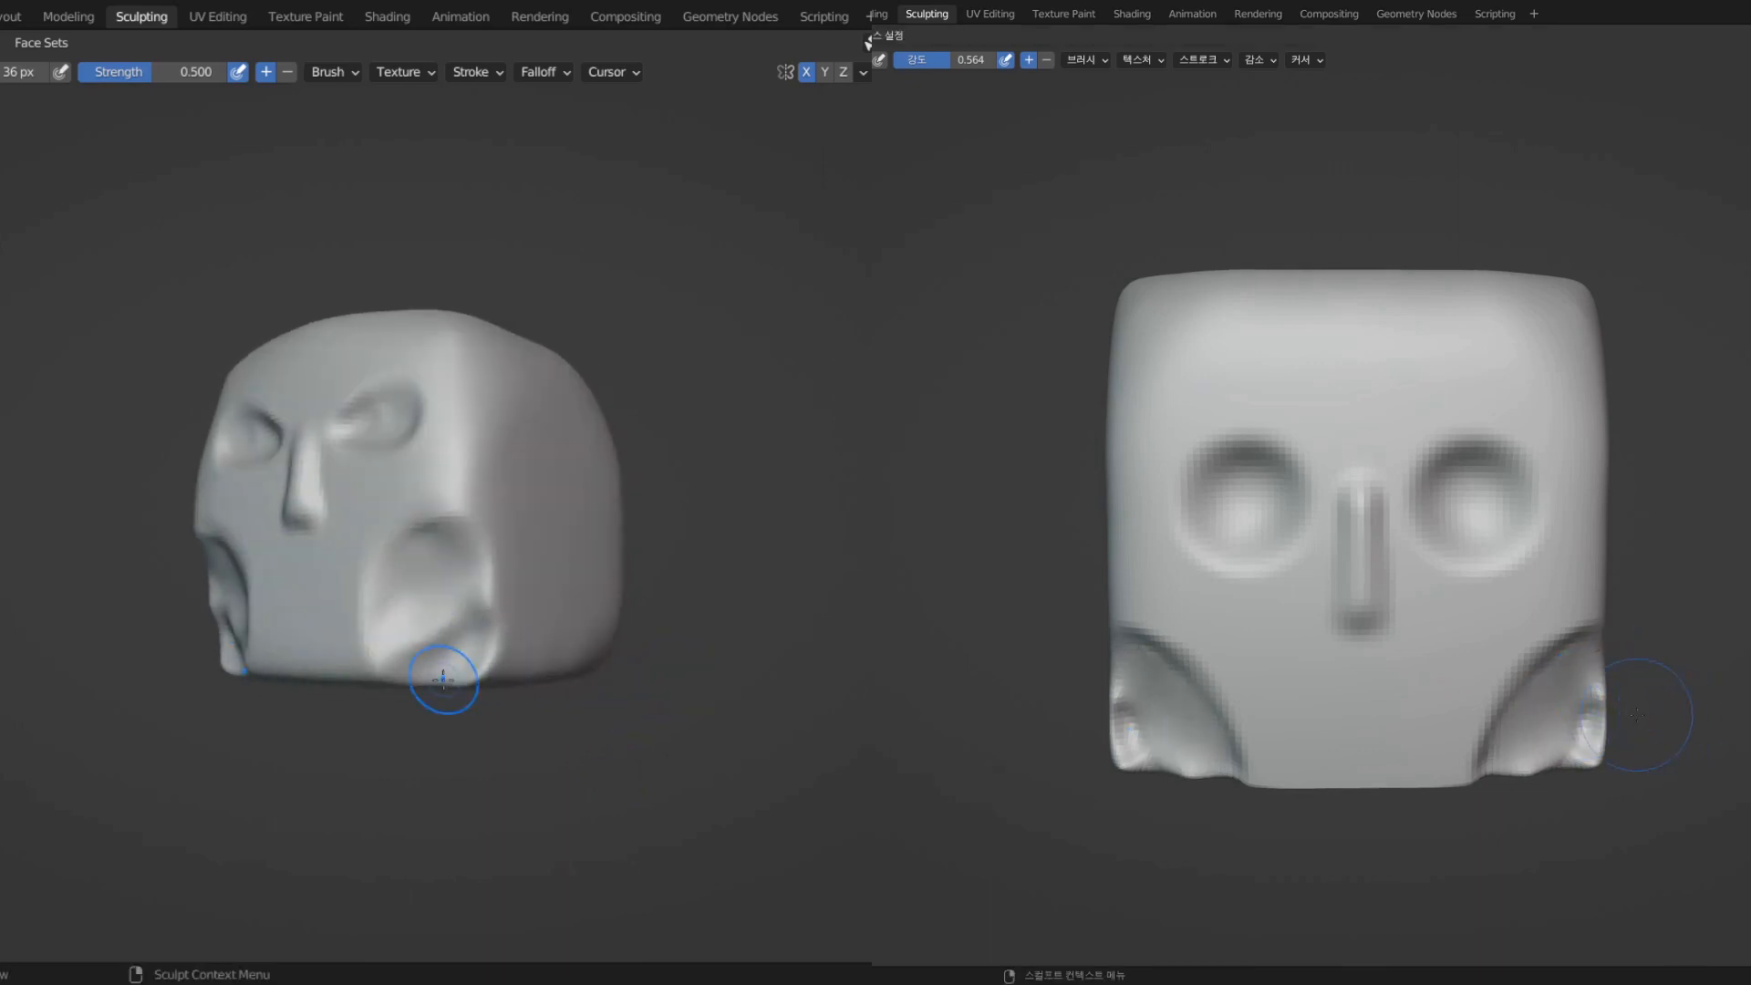
middle_drag(381, 679, 508, 679)
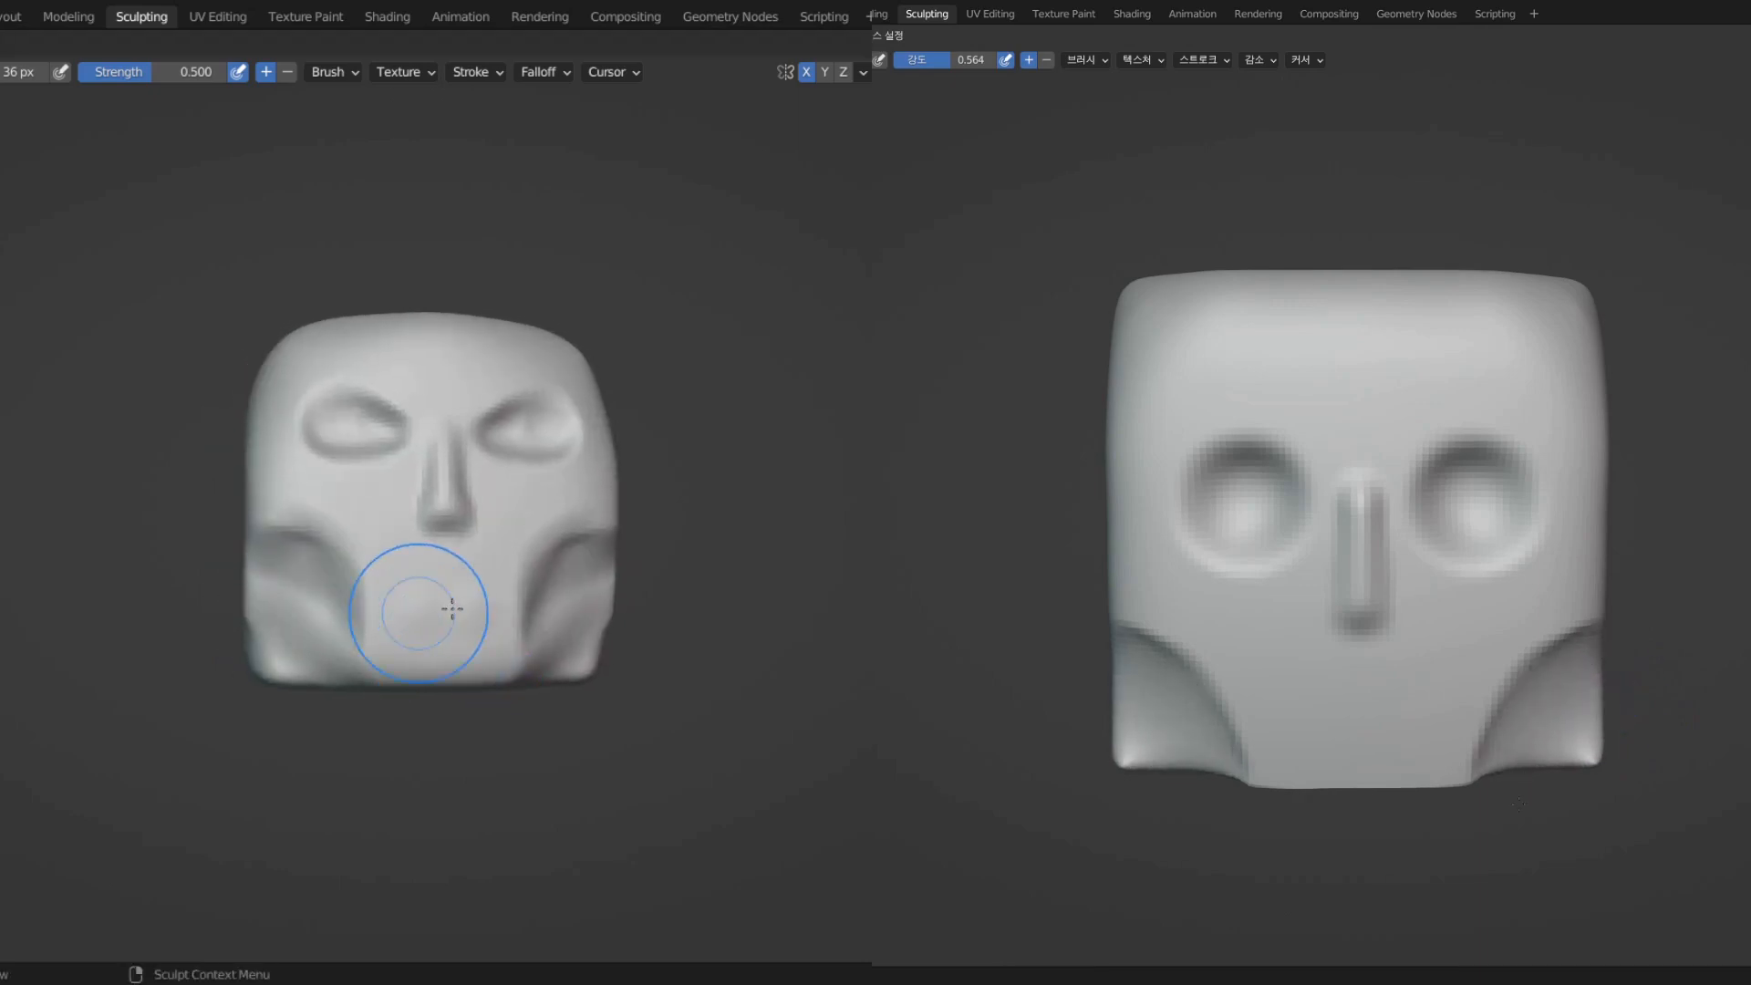
- Set the brush radius to 69 px and strength to 0.257, and build up the mouth and chin area below the nose
middle_drag(453, 608, 461, 658)
key(shift+f)
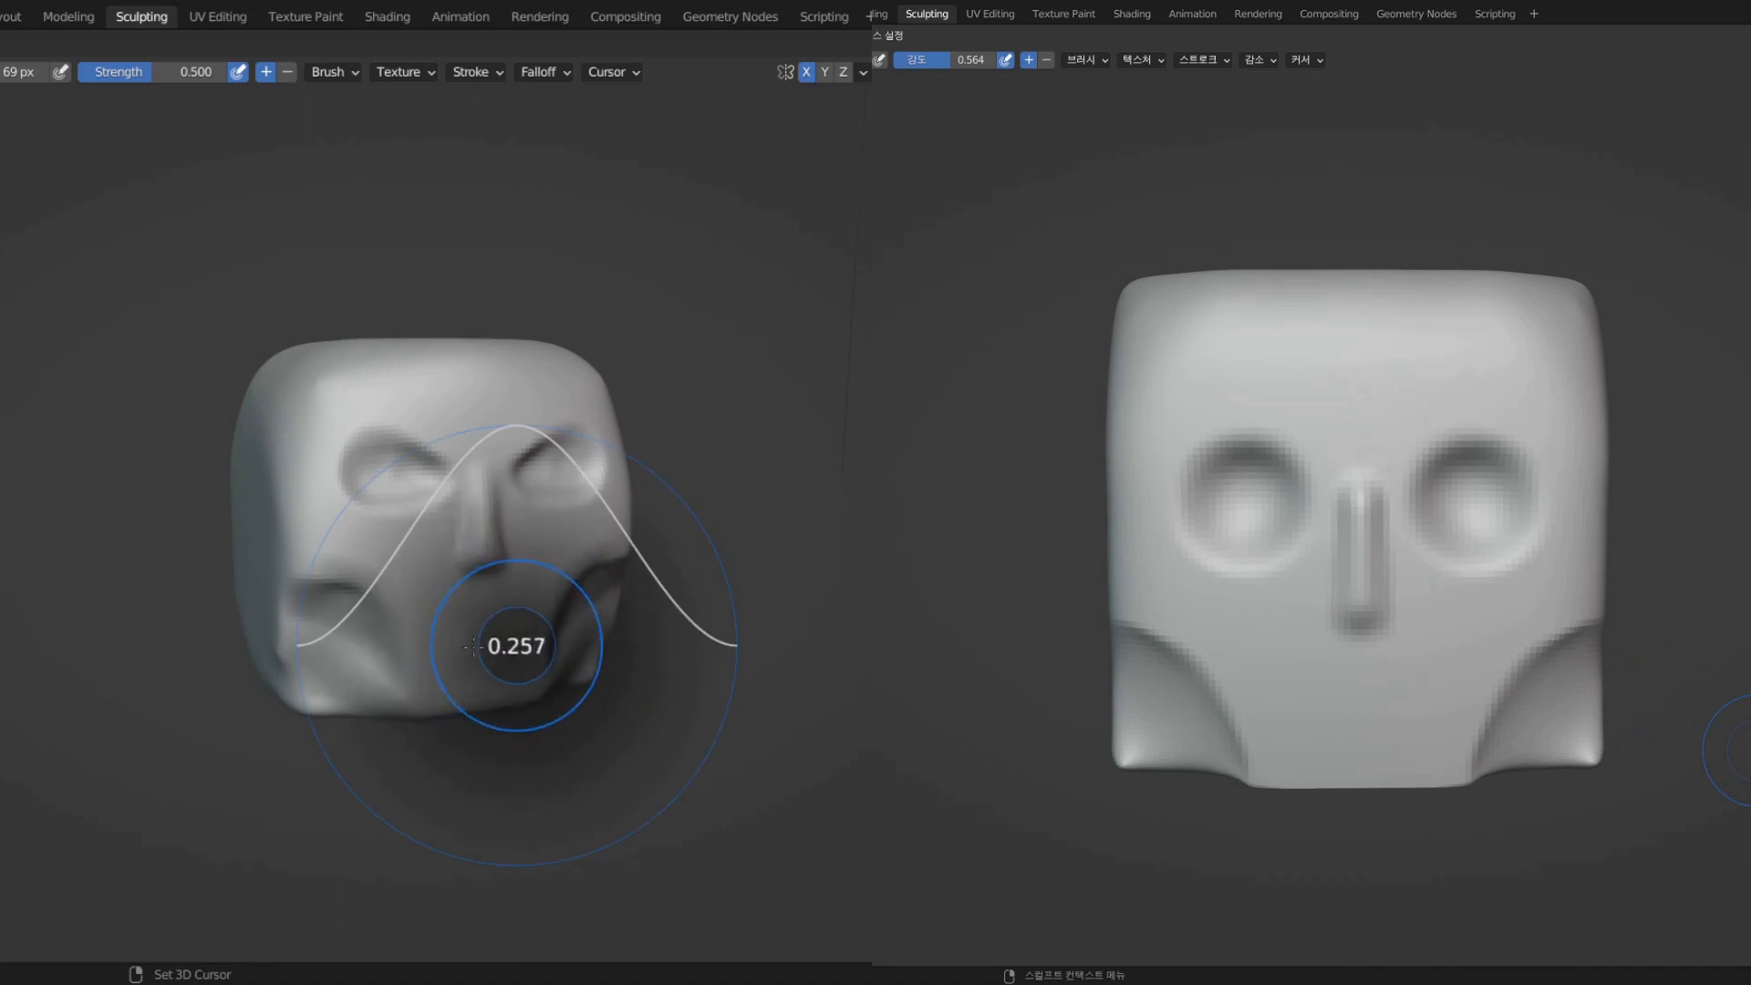
click(510, 659)
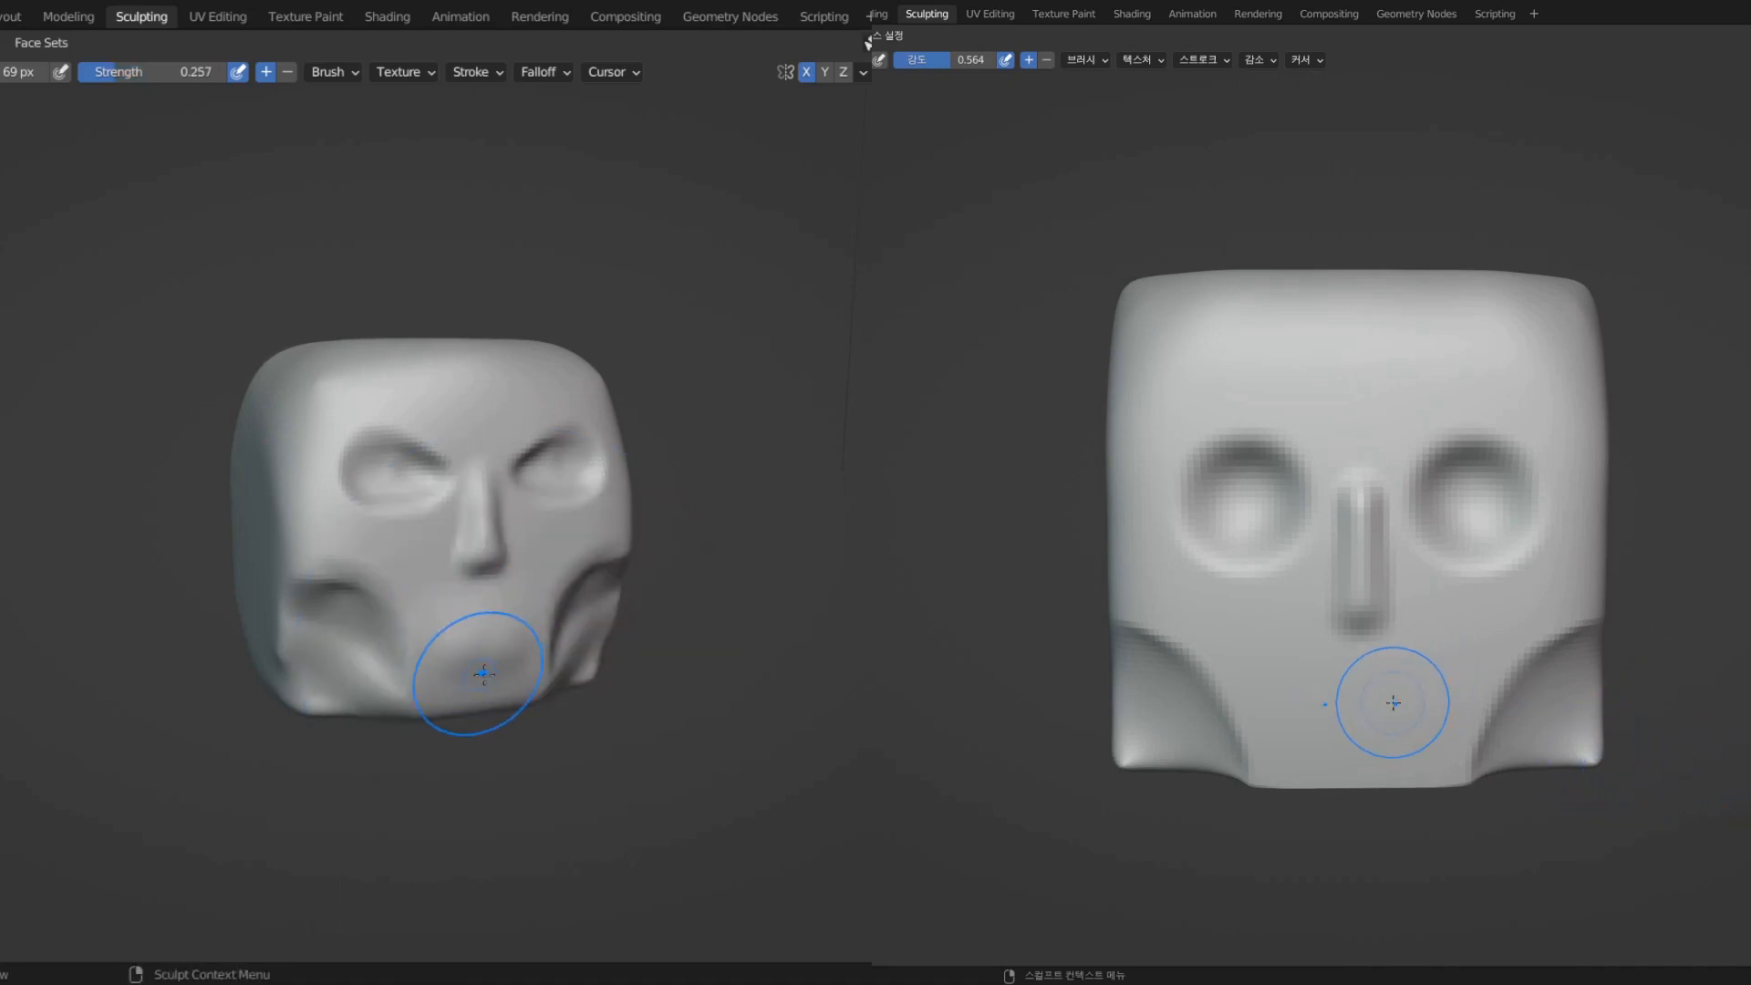
mouse_move(537, 691)
middle_down()
mouse_move(293, 657)
mouse_move(322, 602)
mouse_move(345, 645)
mouse_move(255, 629)
mouse_move(209, 646)
mouse_move(338, 633)
middle_up()
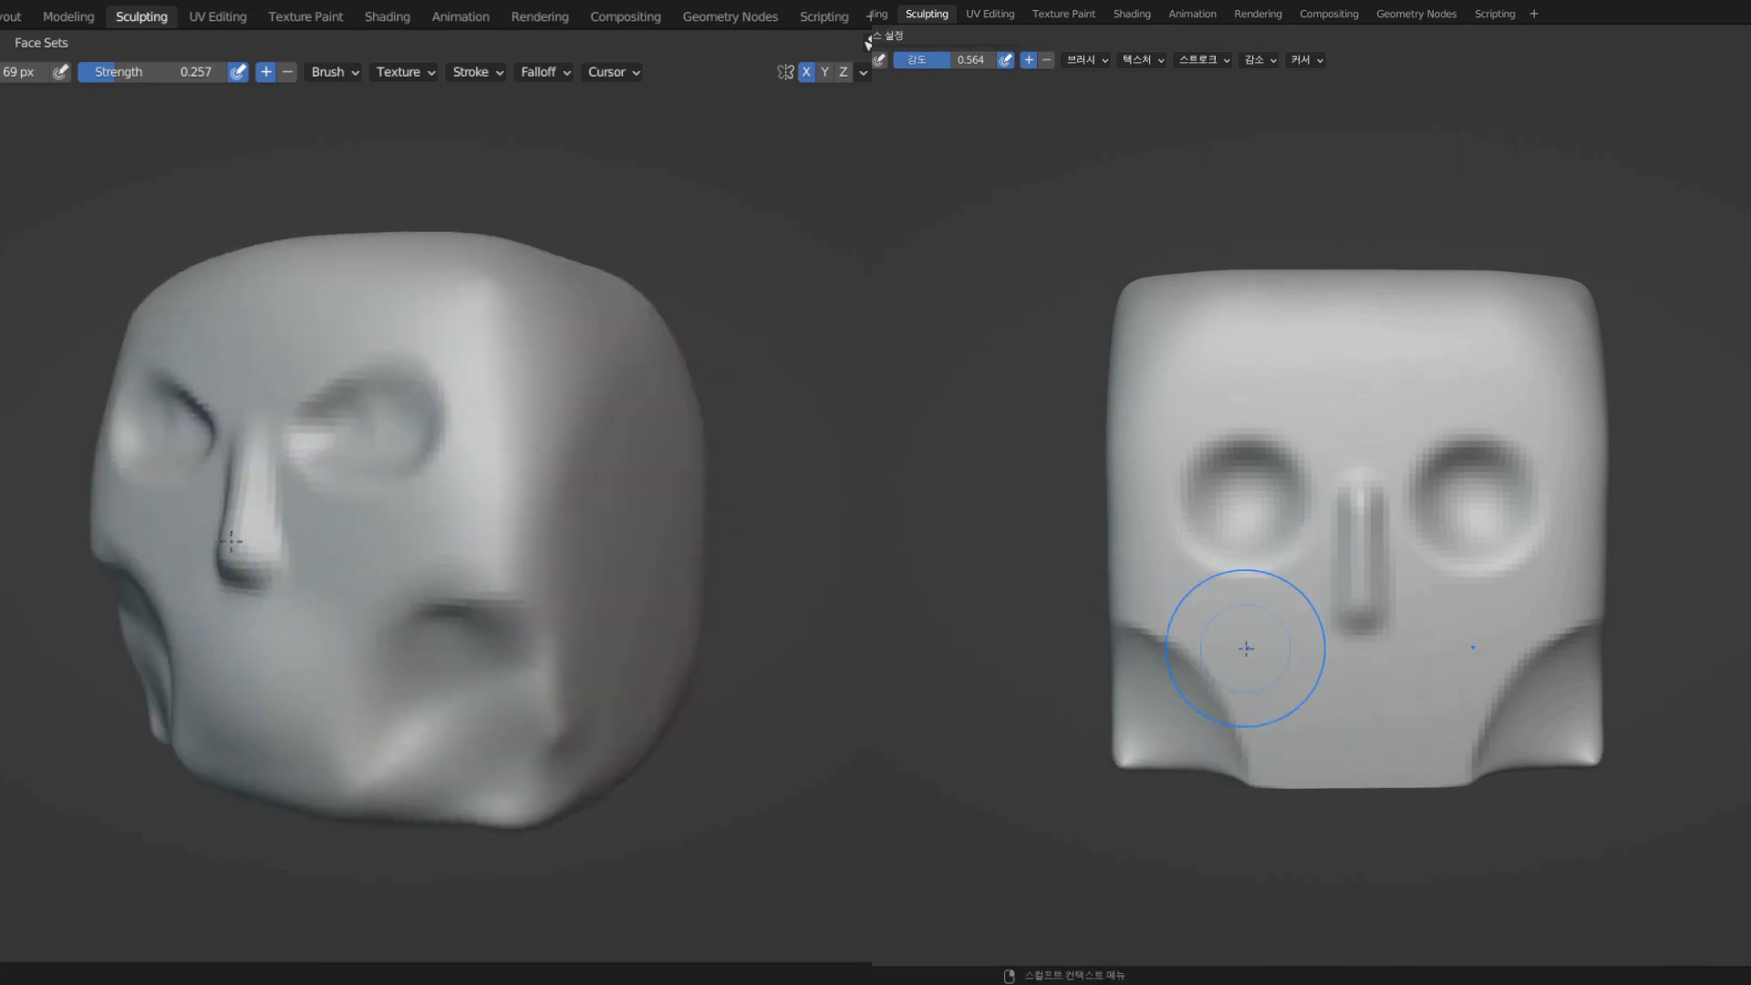
- Carve a thin horizontal mouth line below the nose with a 6 px brush radius
mouse_move(237, 572)
middle_down()
mouse_move(188, 583)
mouse_move(261, 585)
mouse_move(215, 578)
mouse_move(395, 645)
middle_up()
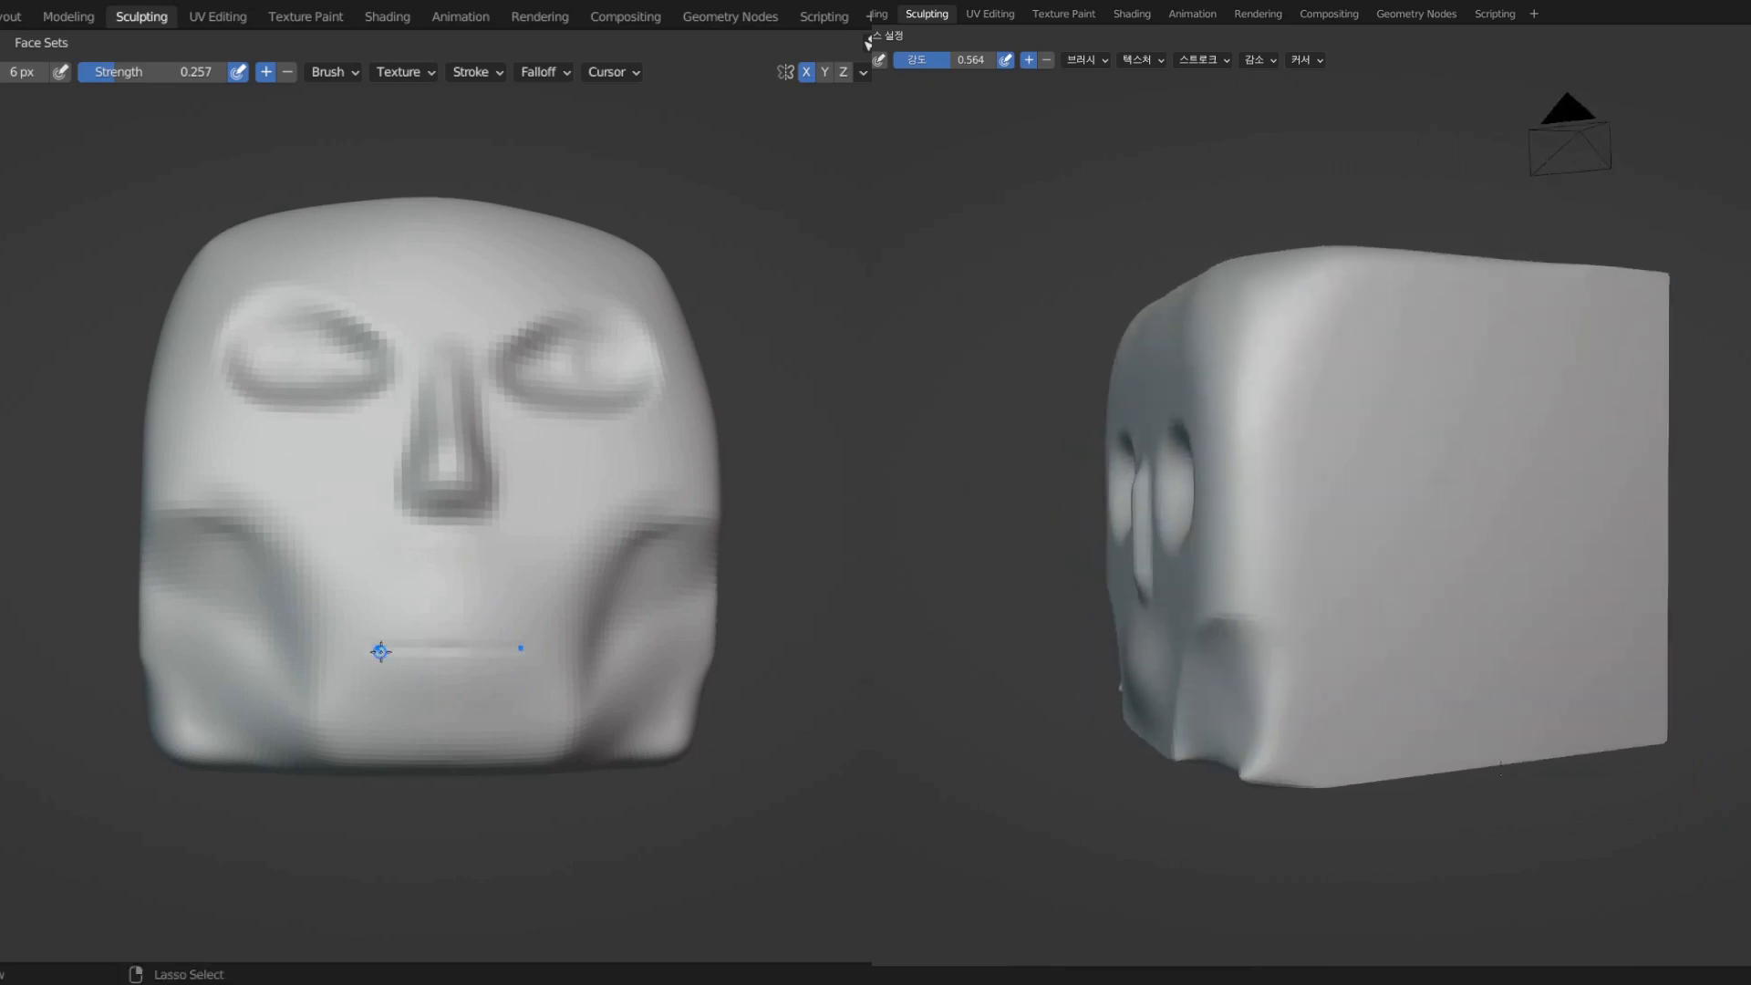
middle_drag(380, 651, 395, 668)
mouse_move(360, 708)
ctrl+mouse_down()
mouse_move(373, 703)
mouse_move(348, 696)
mouse_move(438, 700)
ctrl+mouse_up()
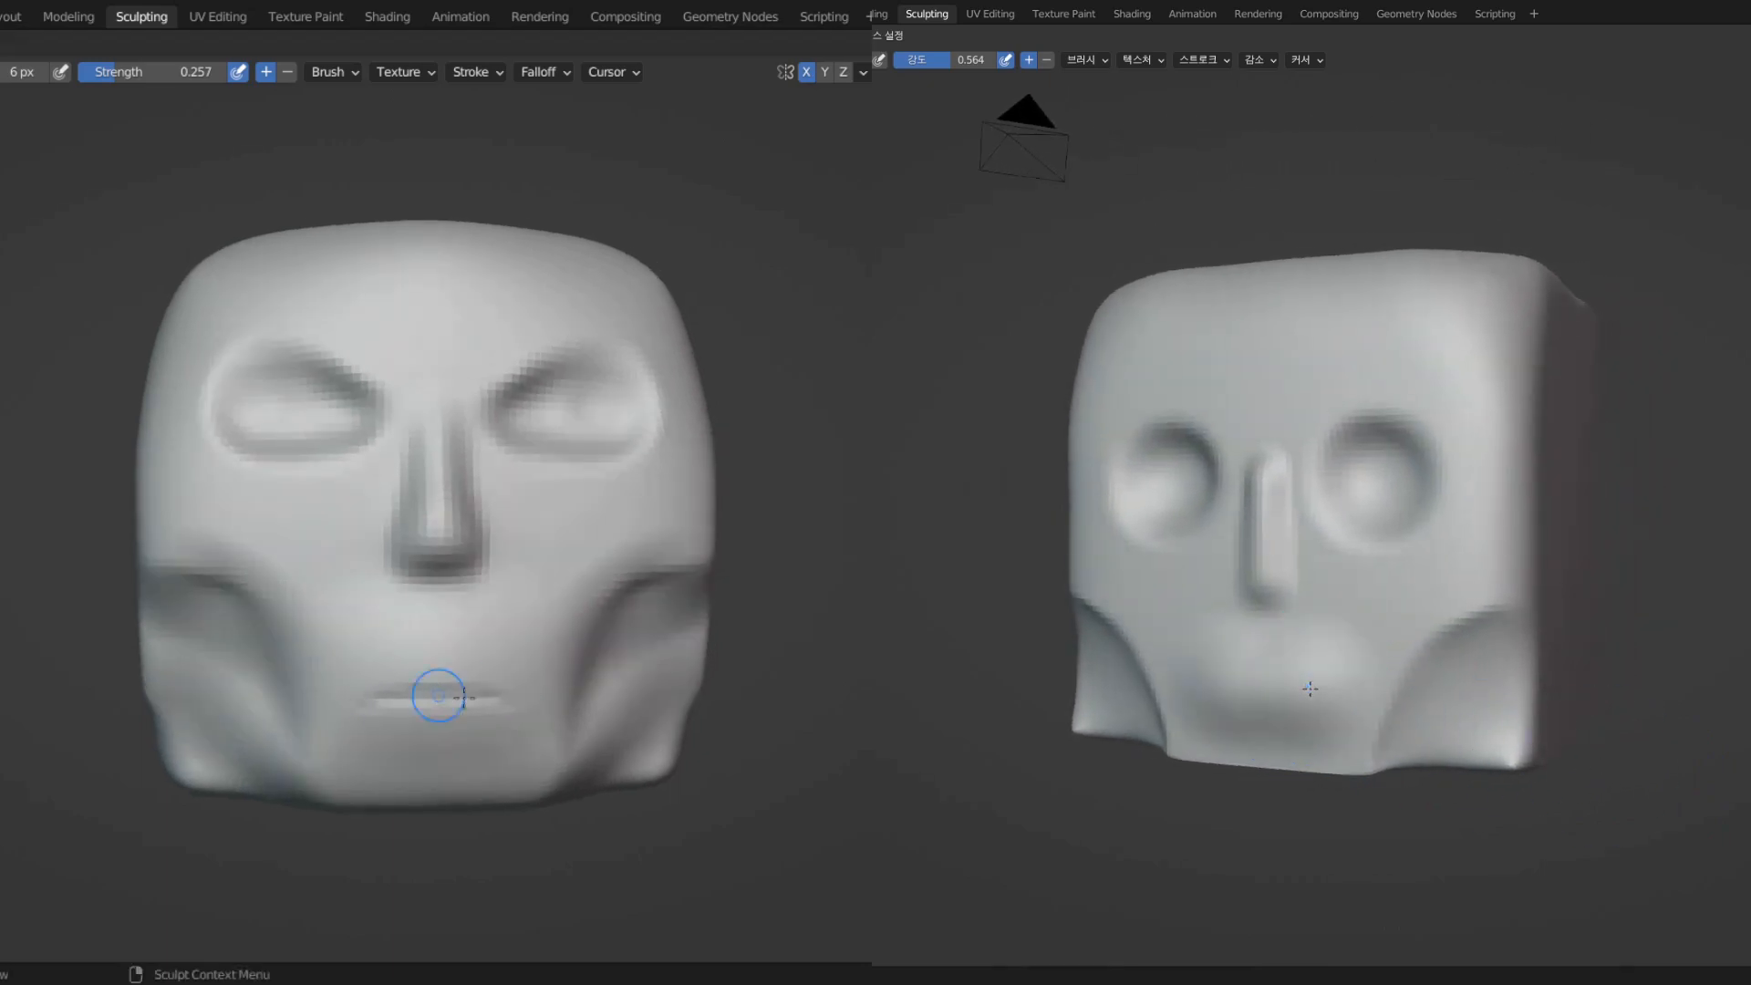
- Set the brush radius to 27 px and deepen and widen the mouth groove to form the lips
key(f)
click(434, 703)
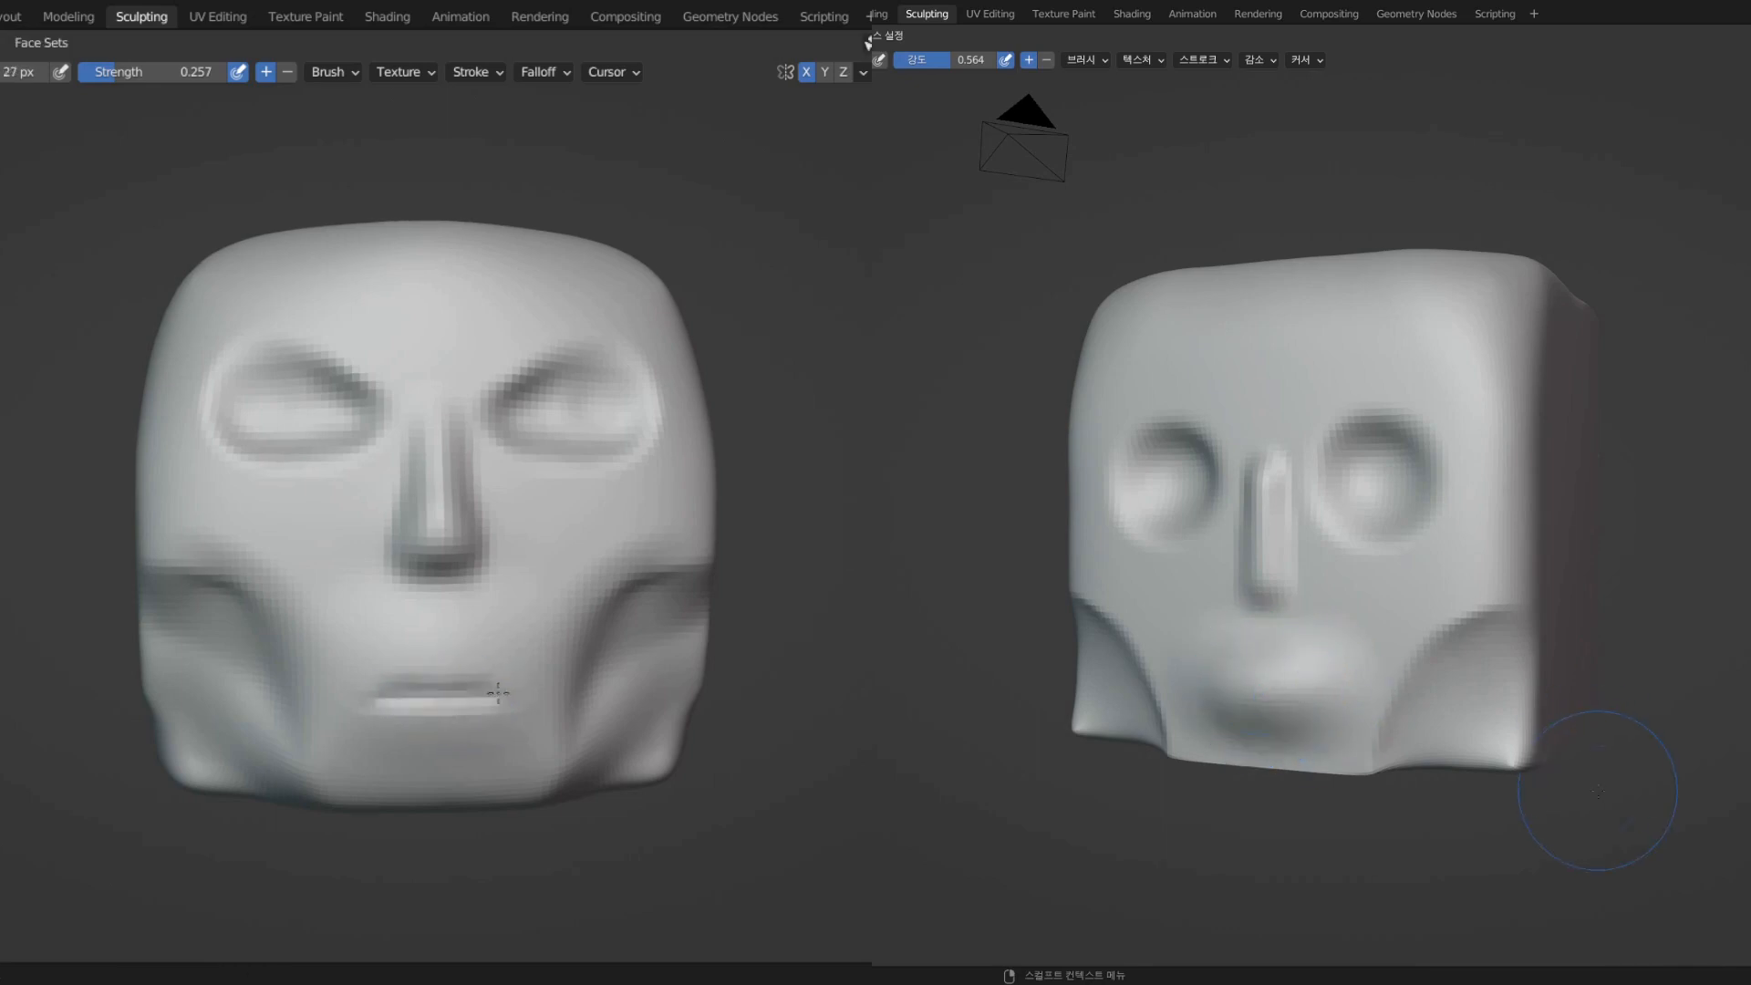
ctrl+drag(438, 699, 519, 698)
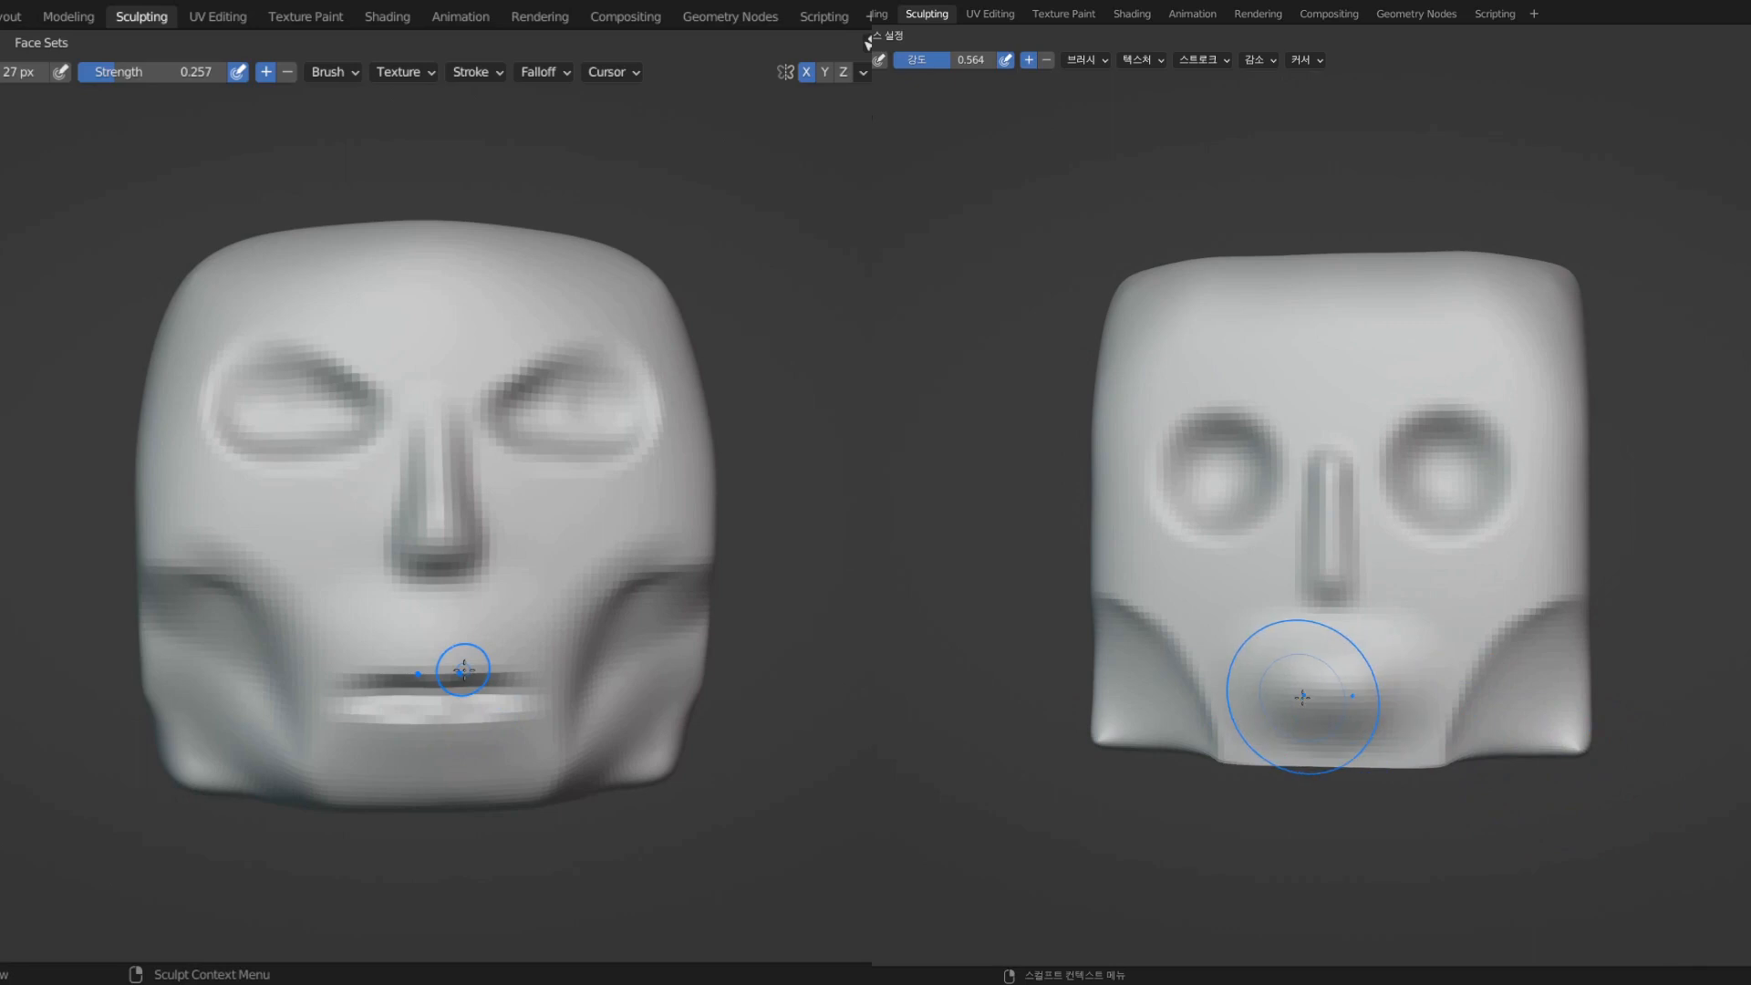
mouse_move(493, 631)
middle_down()
mouse_move(465, 641)
mouse_move(583, 634)
mouse_move(504, 617)
middle_up()
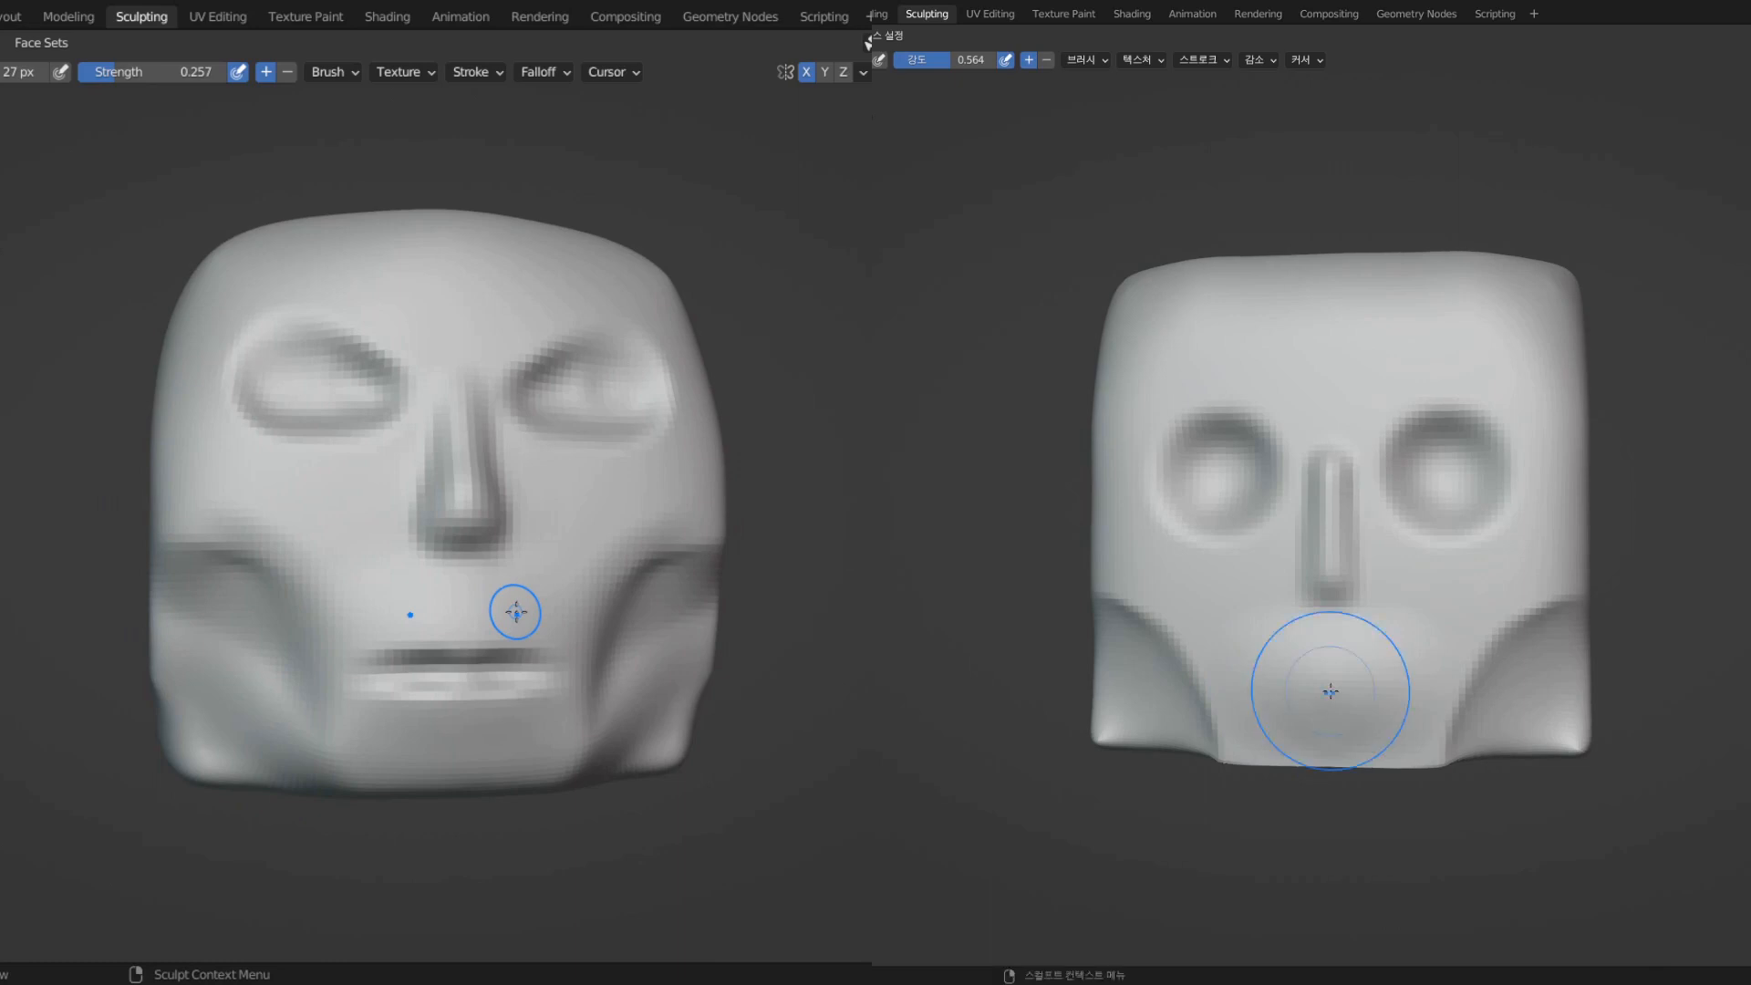
mouse_move(515, 612)
middle_down()
mouse_move(524, 633)
mouse_move(578, 636)
mouse_move(545, 639)
middle_up()
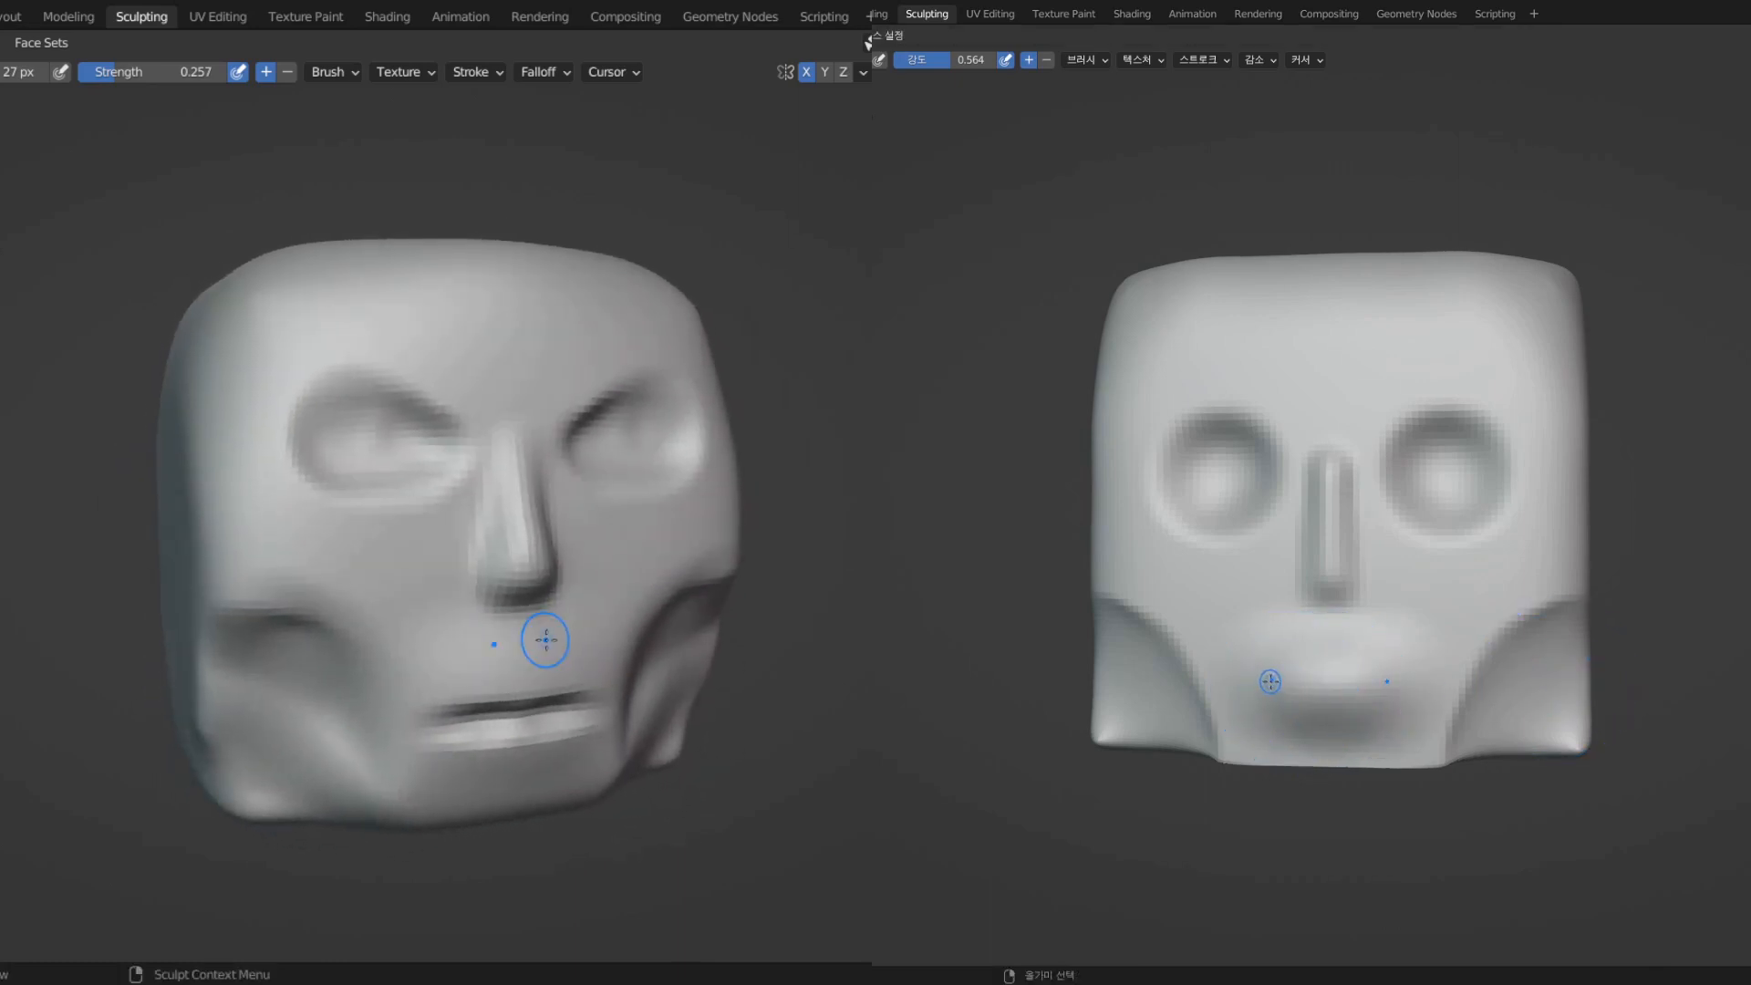
scroll(546, 639, down, 2)
mouse_move(541, 639)
middle_down()
mouse_move(464, 586)
mouse_move(295, 558)
mouse_move(497, 636)
middle_up()
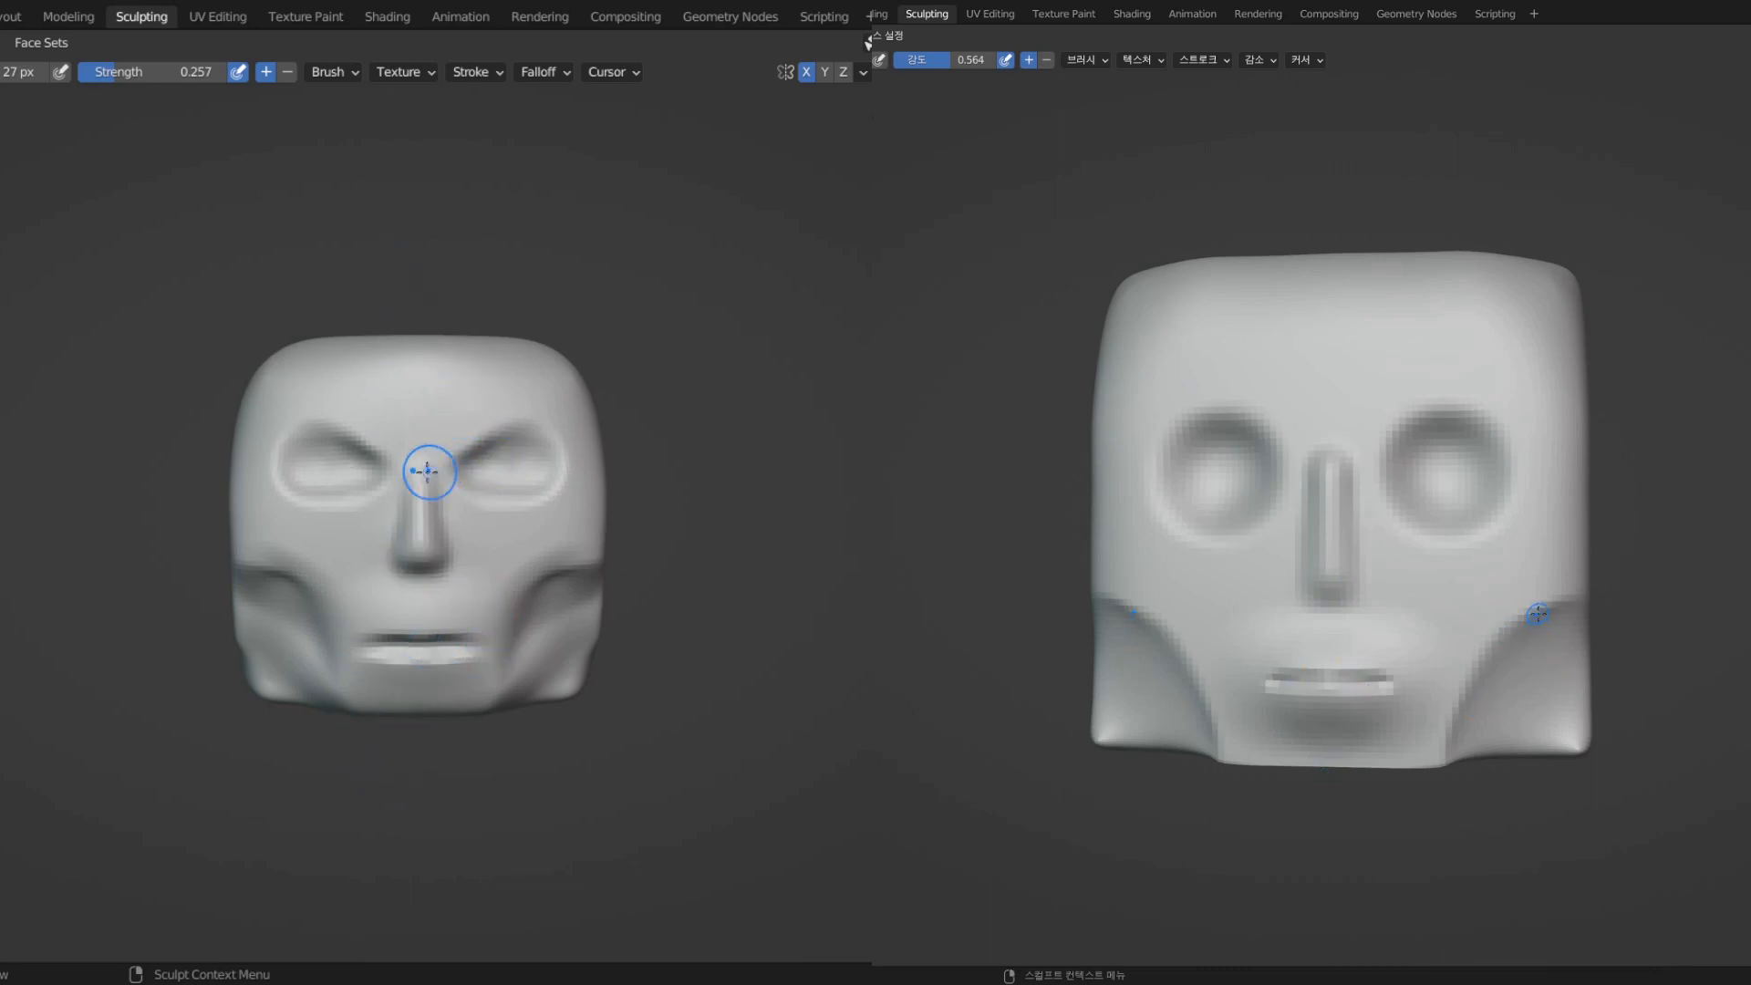
- Build up and round the forehead and top of the head into a dome with a 123 px brush radius
mouse_move(556, 625)
middle_down()
mouse_move(529, 459)
mouse_move(407, 401)
middle_up()
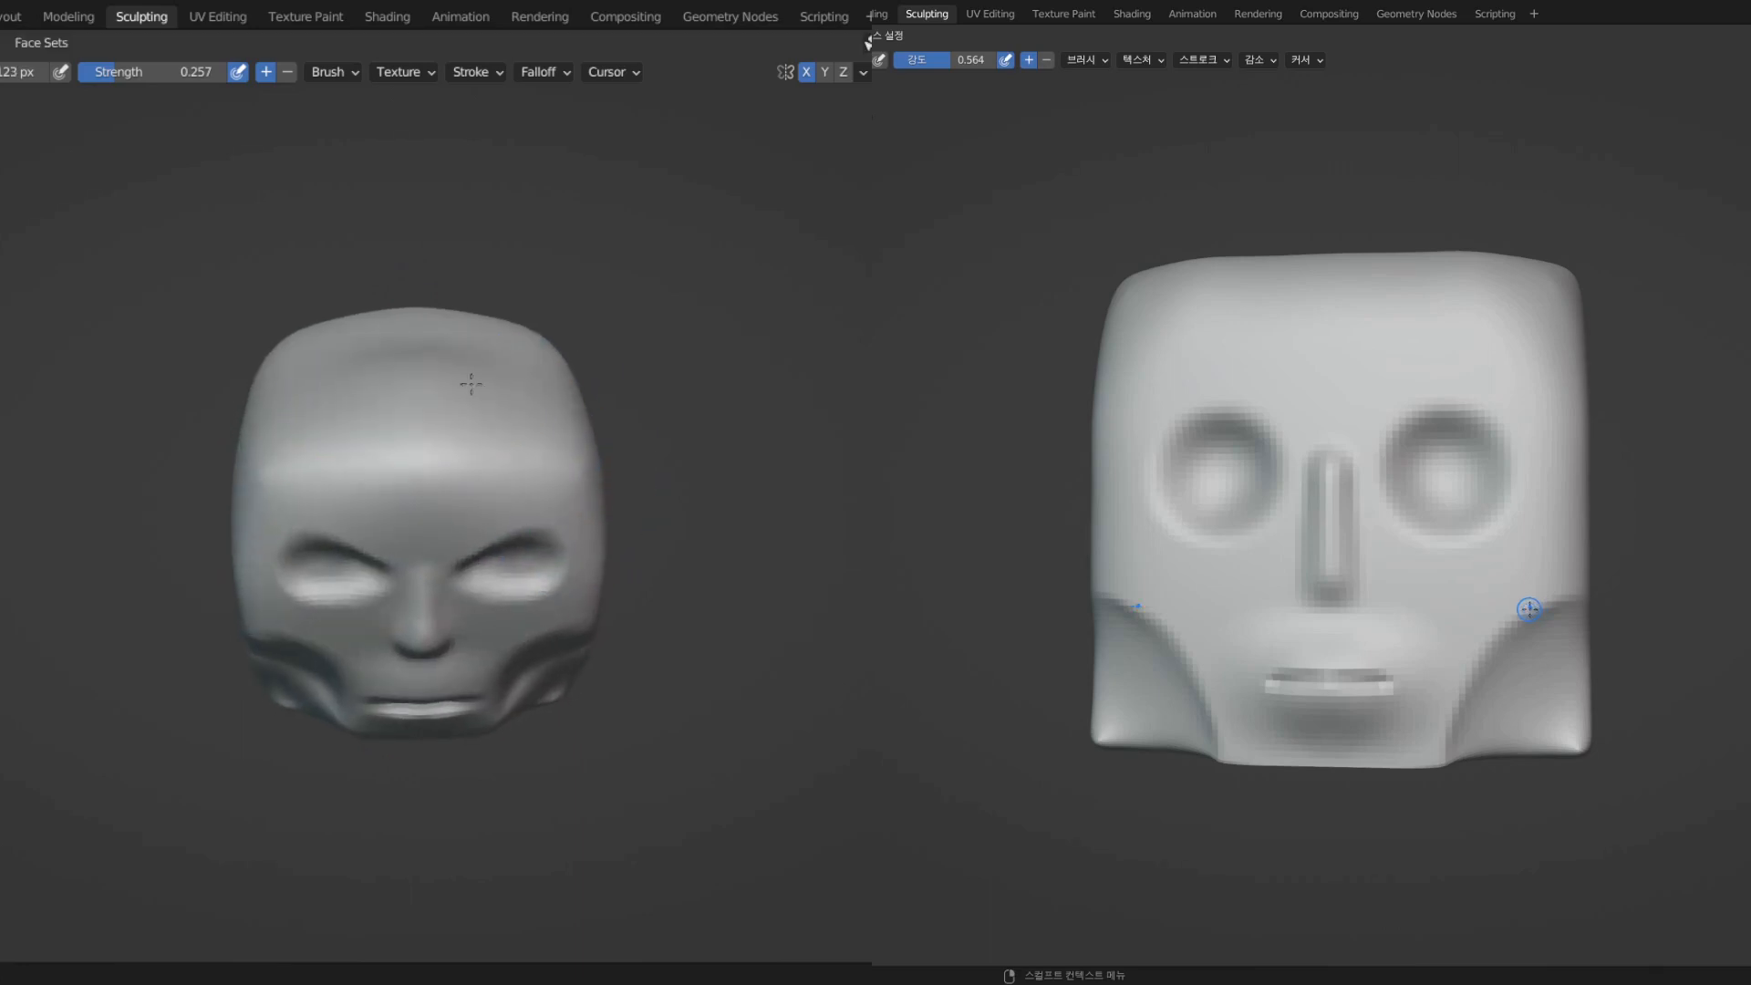
mouse_move(470, 384)
mouse_down()
mouse_move(484, 391)
mouse_move(356, 369)
mouse_up()
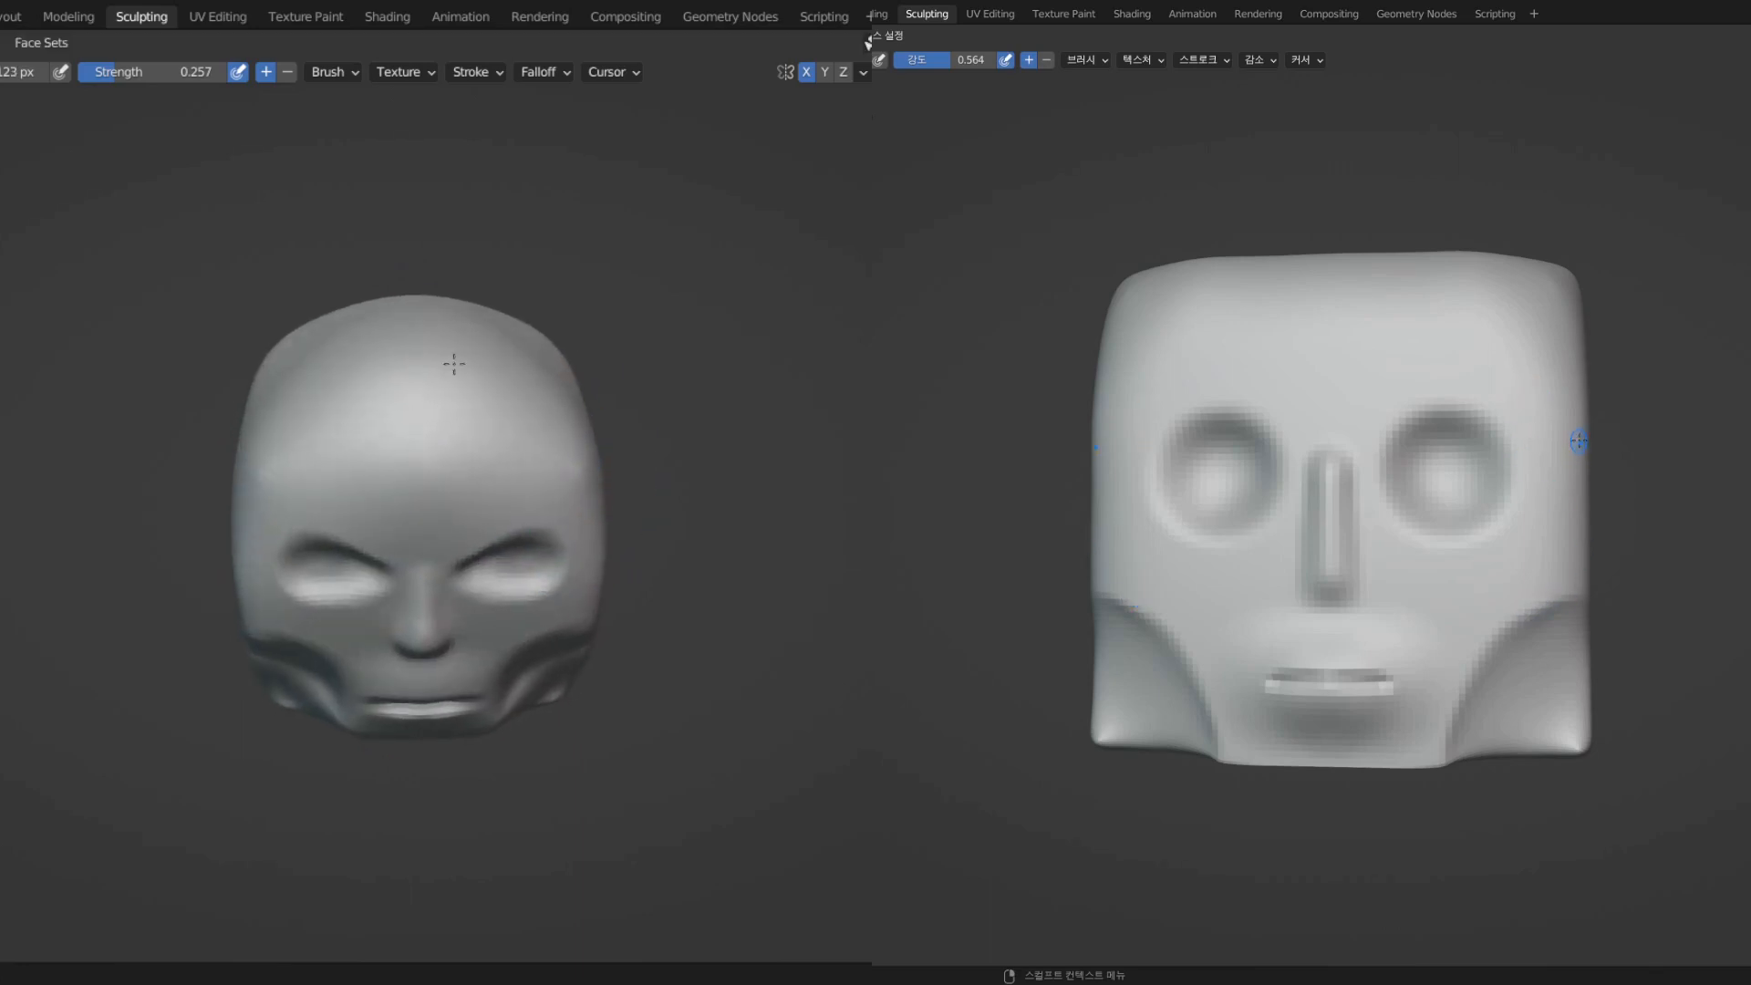
middle_drag(462, 368, 529, 484)
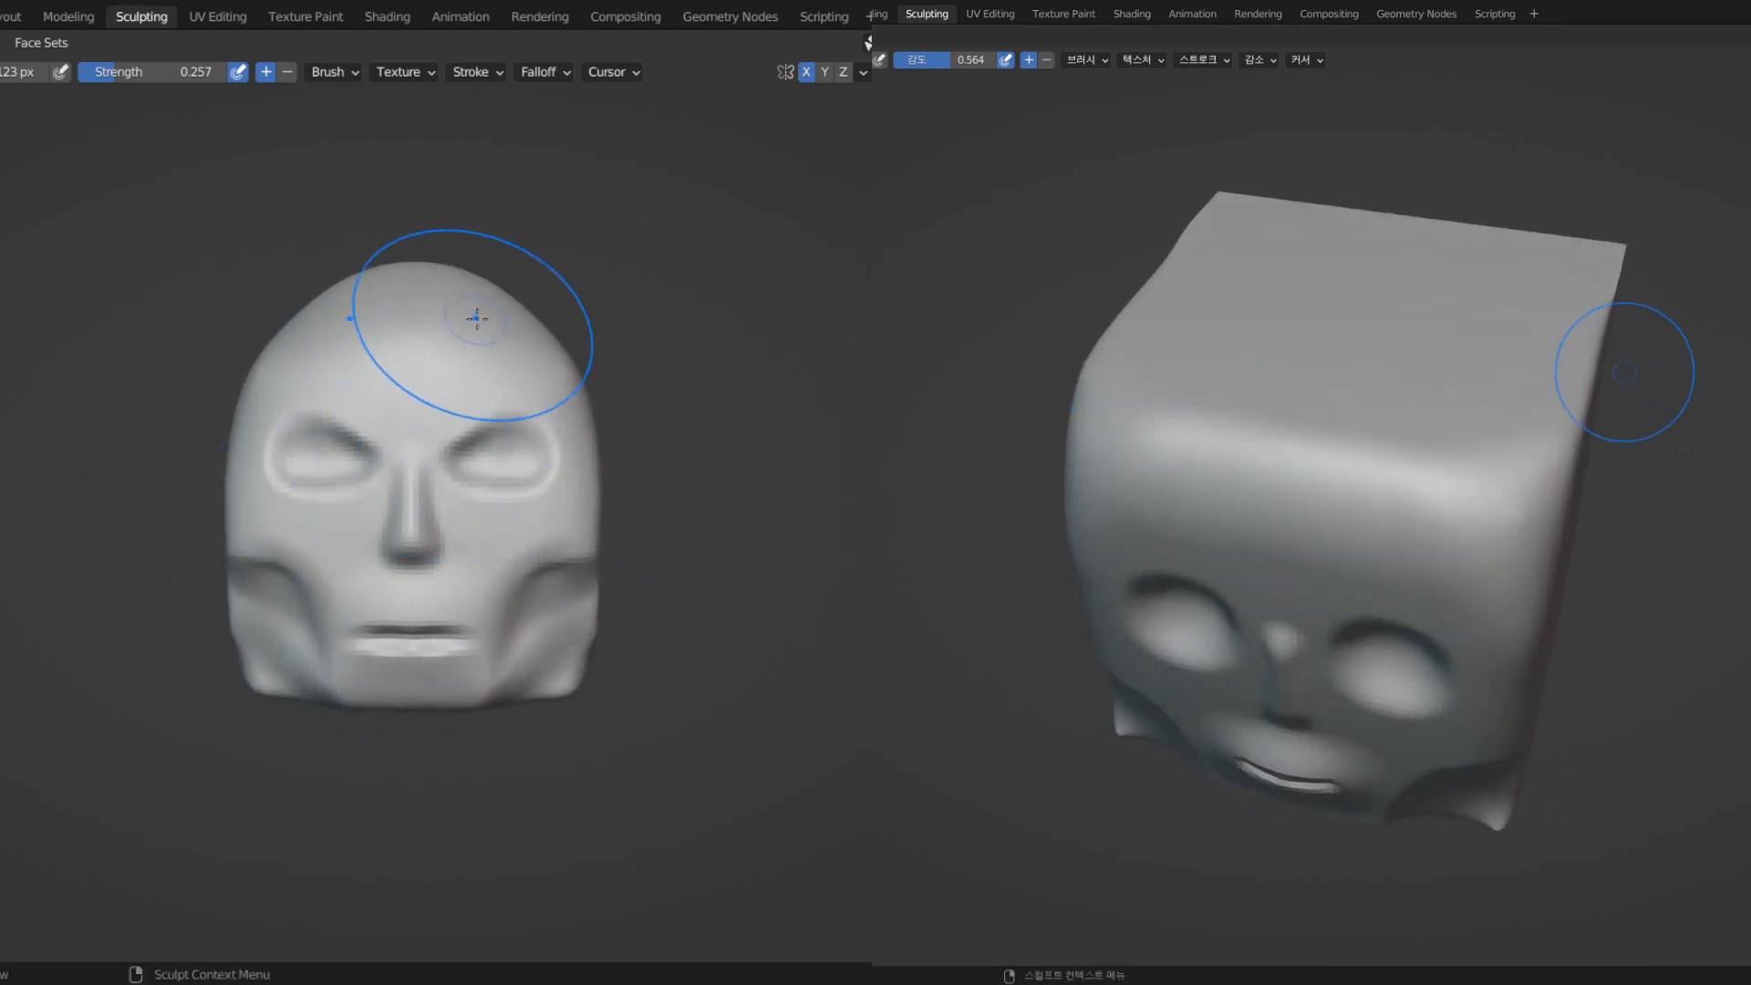
drag(476, 323, 481, 314)
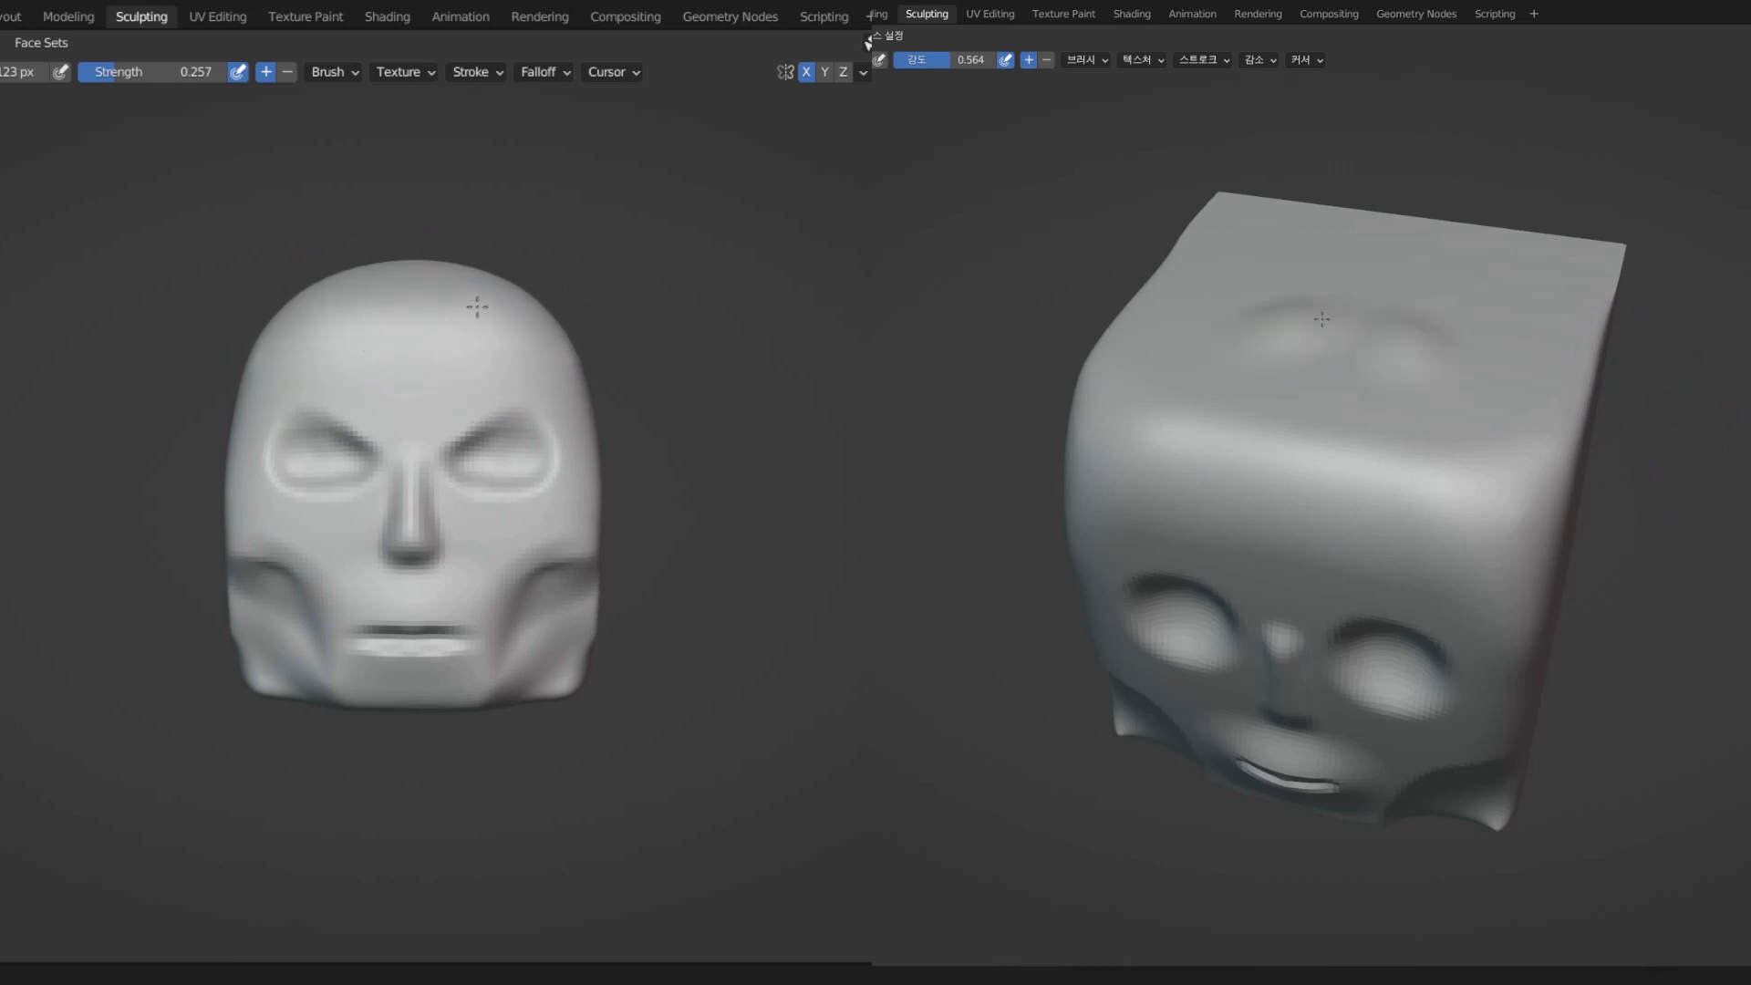
mouse_move(571, 395)
middle_down()
mouse_move(528, 402)
mouse_move(580, 408)
middle_up()
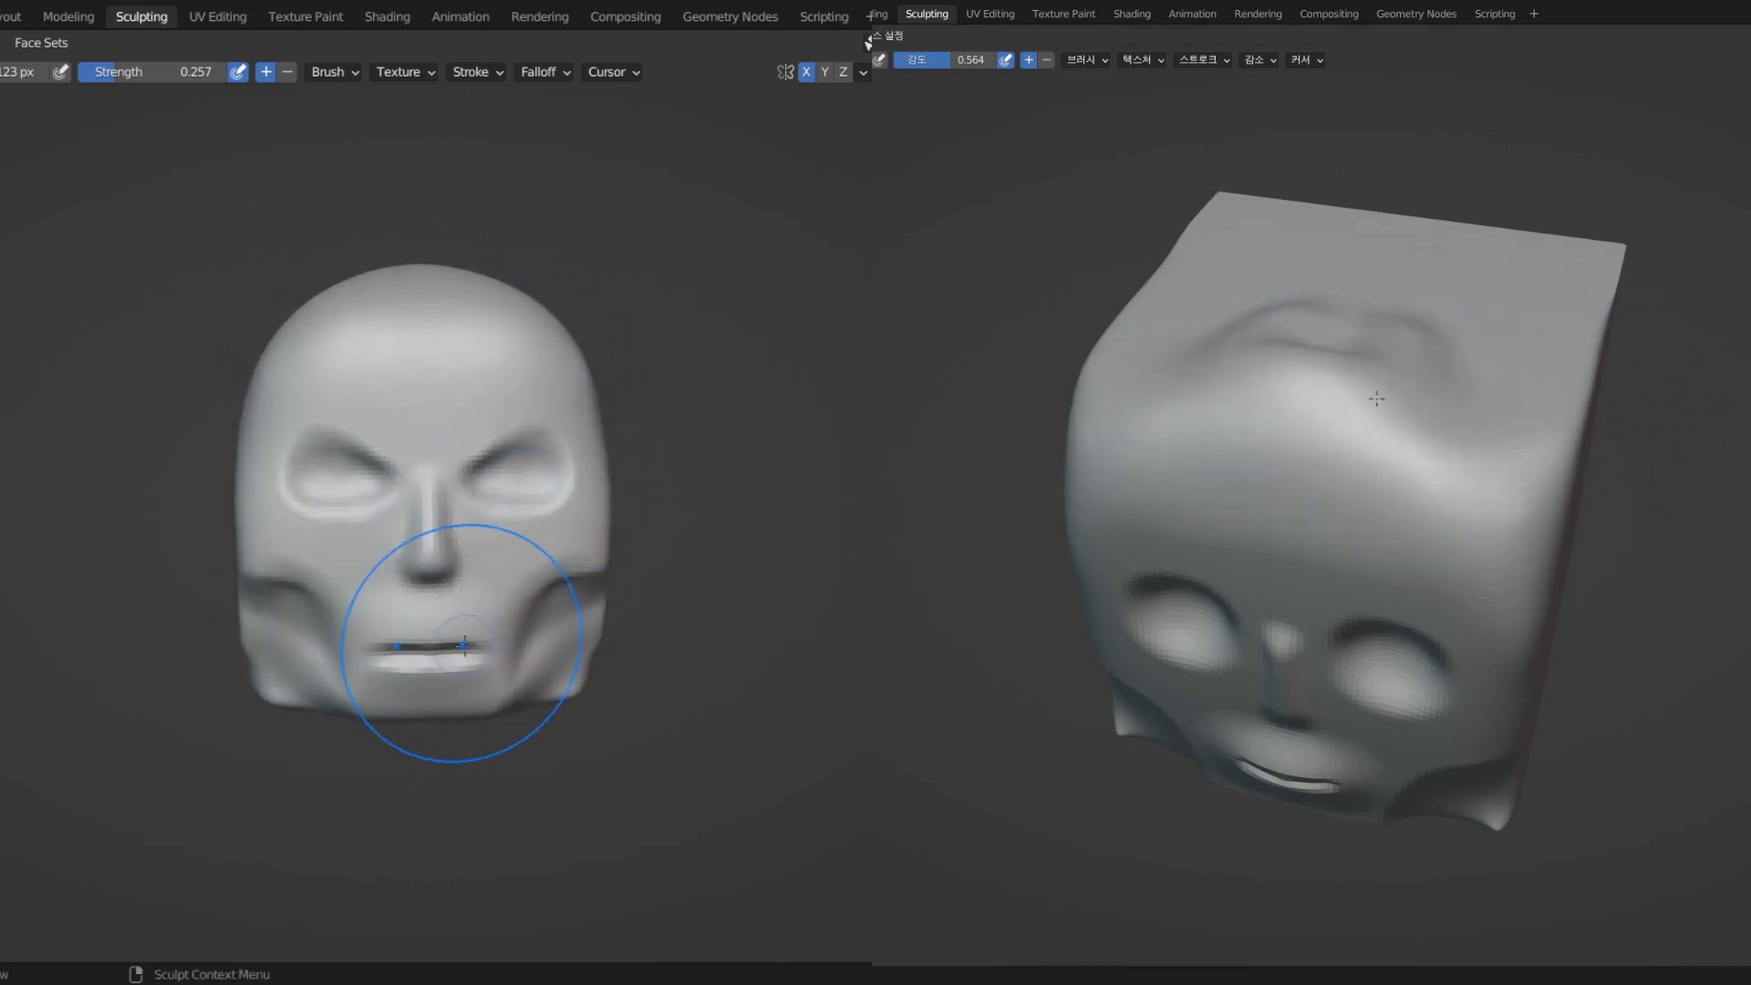
middle_drag(461, 567, 581, 411)
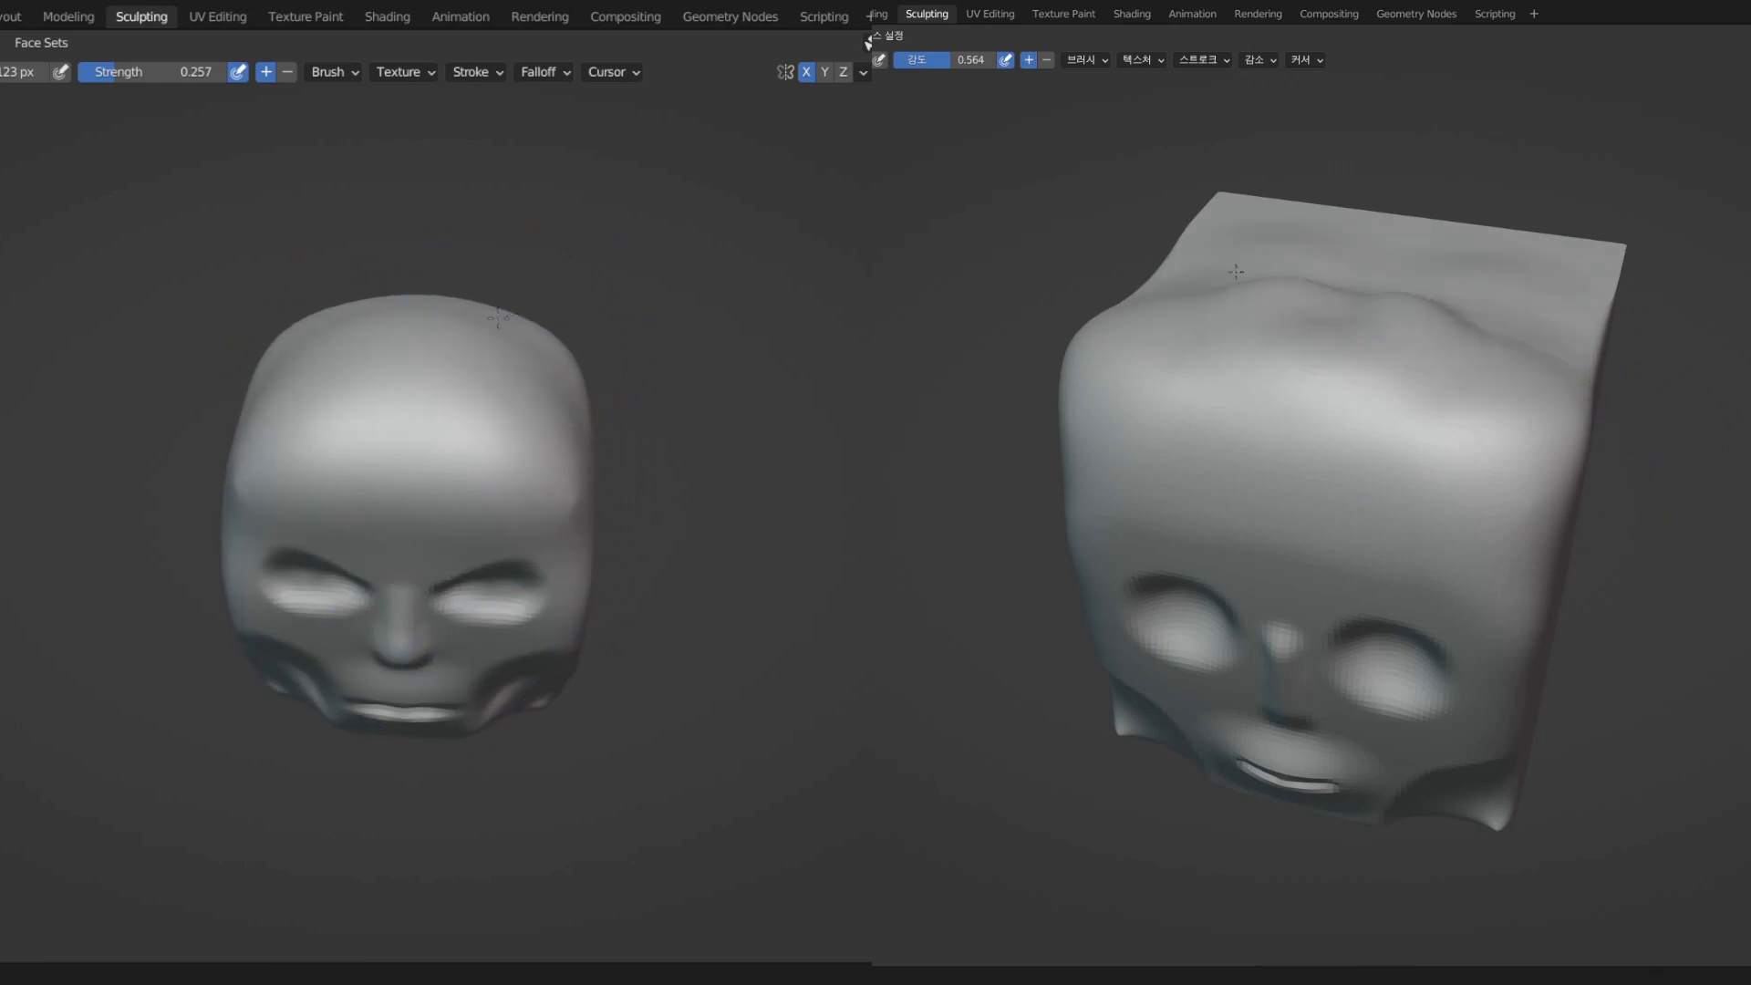
middle_drag(497, 318, 297, 371)
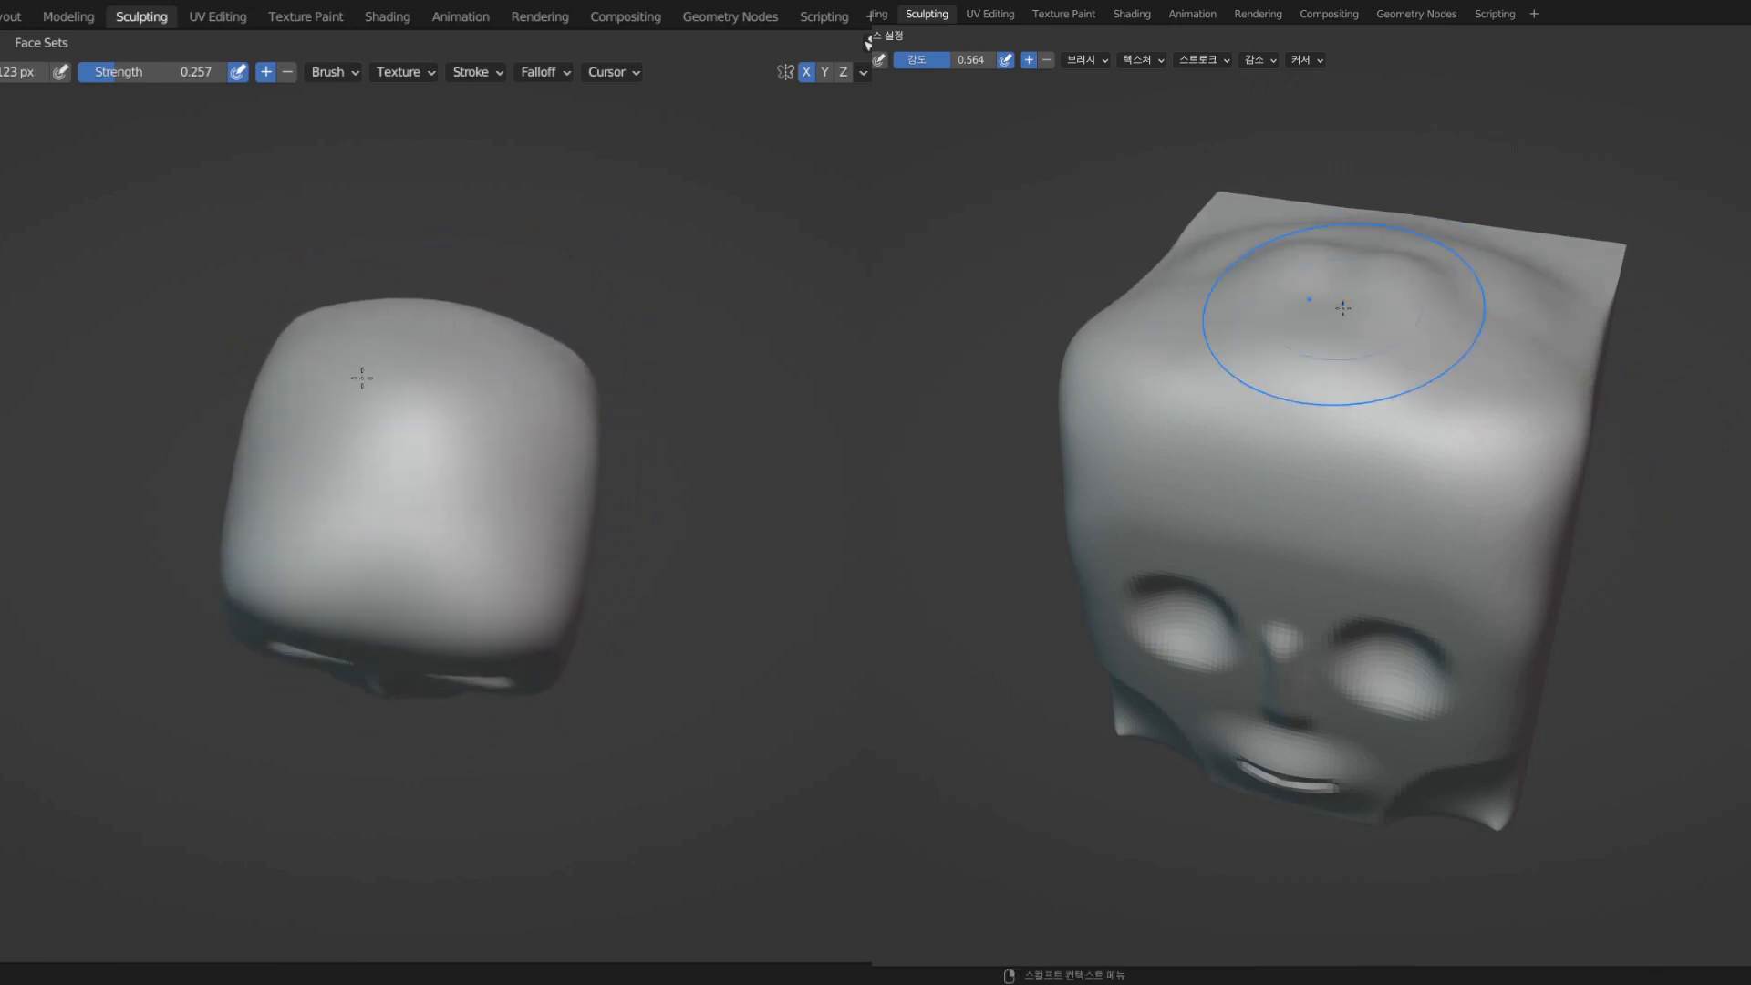
middle_drag(457, 516, 556, 547)
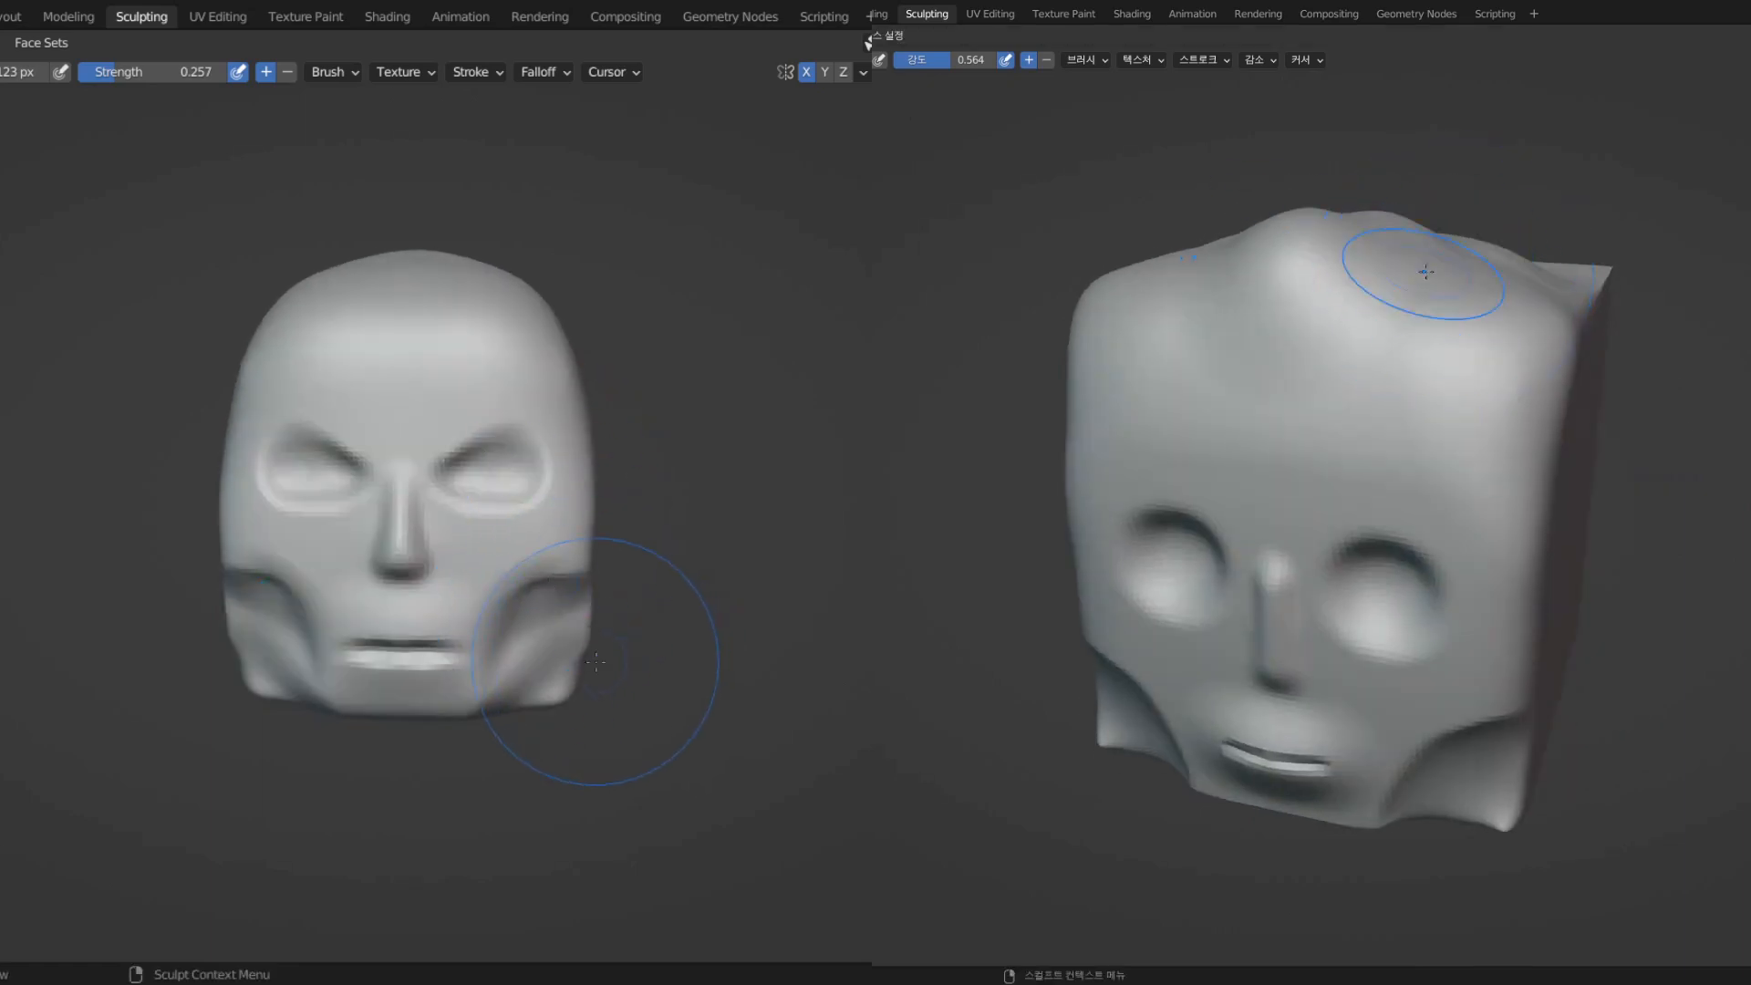
- Switch to the Grab brush at 0.400 strength and enlarge its radius to 246 px
middle_drag(595, 662, 586, 547)
scroll(484, 544, down, 3)
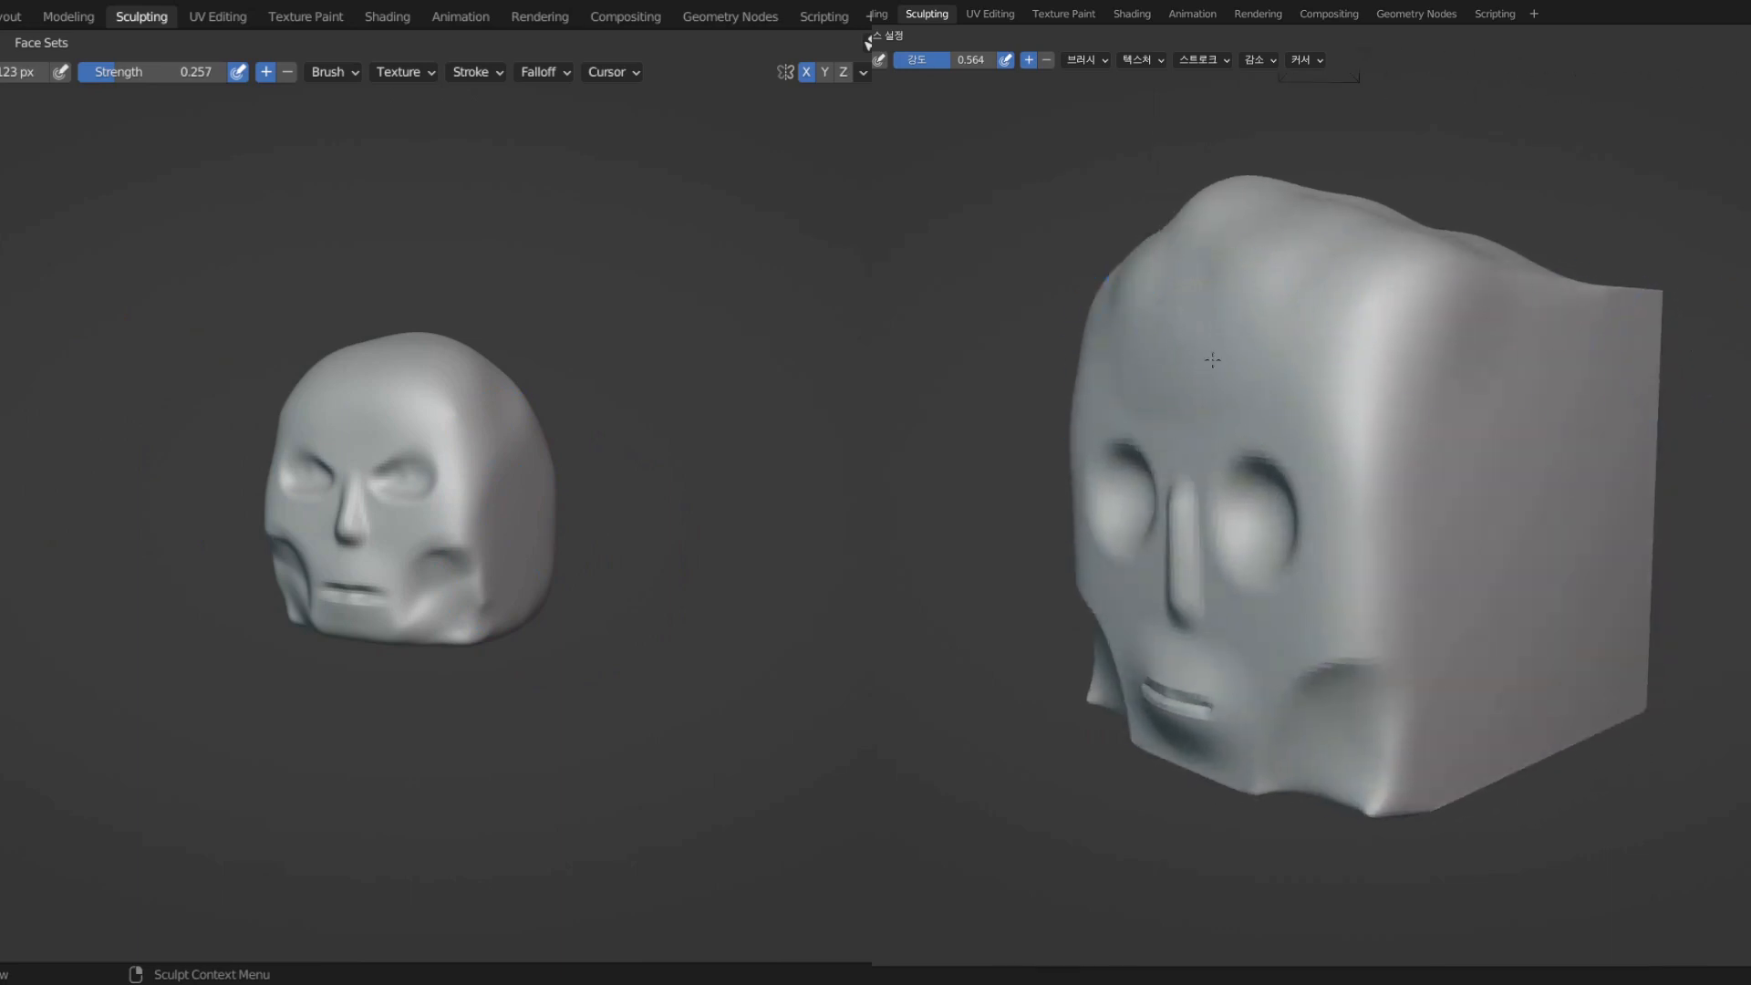
mouse_move(410, 536)
middle_down()
mouse_move(280, 520)
mouse_move(396, 545)
mouse_move(360, 533)
middle_up()
key(g)
key(f)
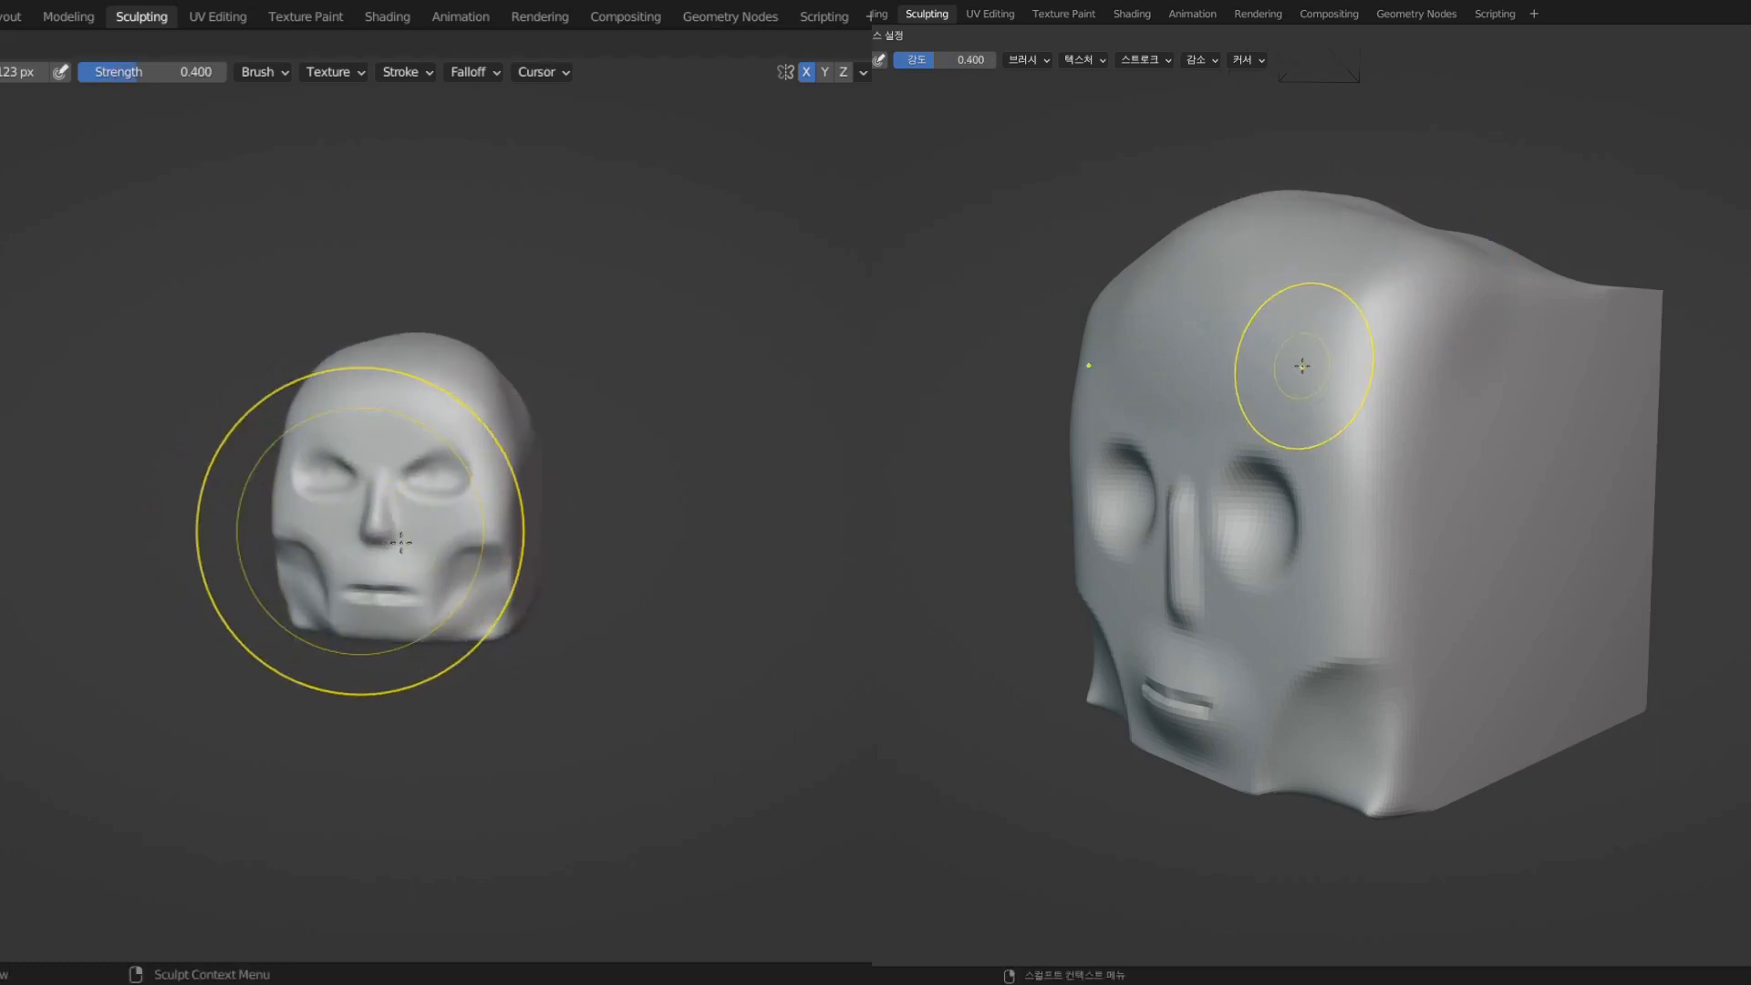
click(490, 546)
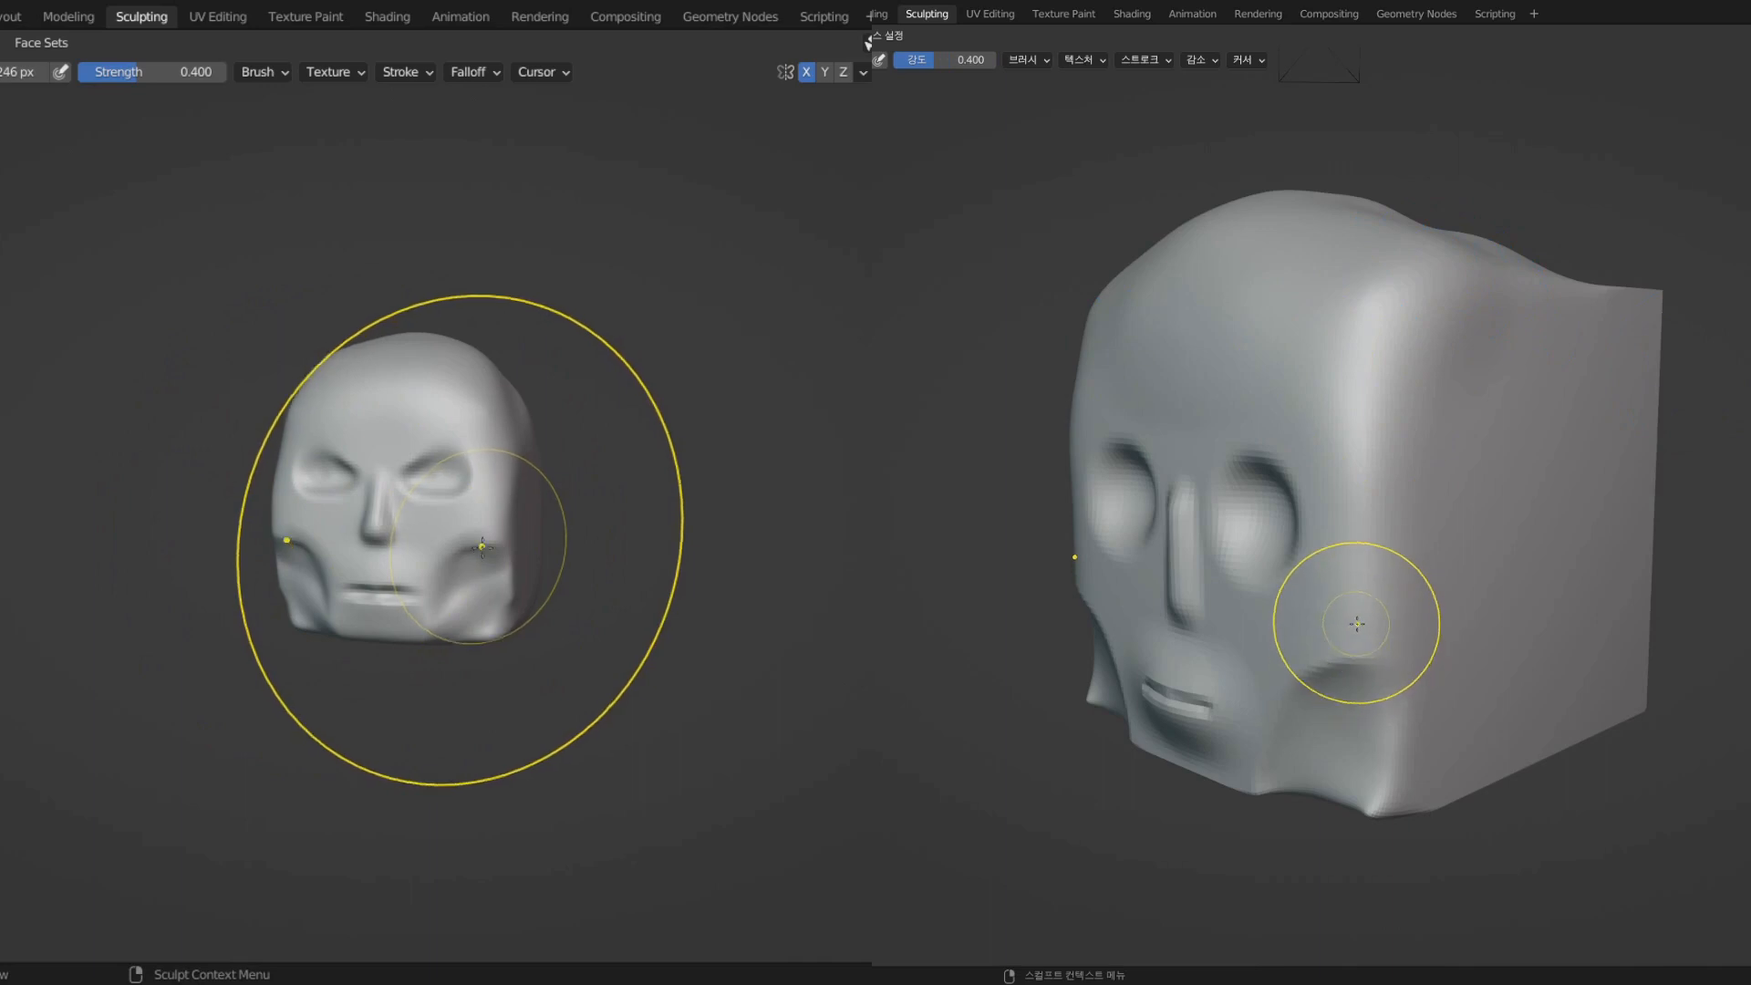
- Pull the lower corners of the jaw inward with the Grab brush to soften the boxy outline
middle_drag(482, 545, 228, 529)
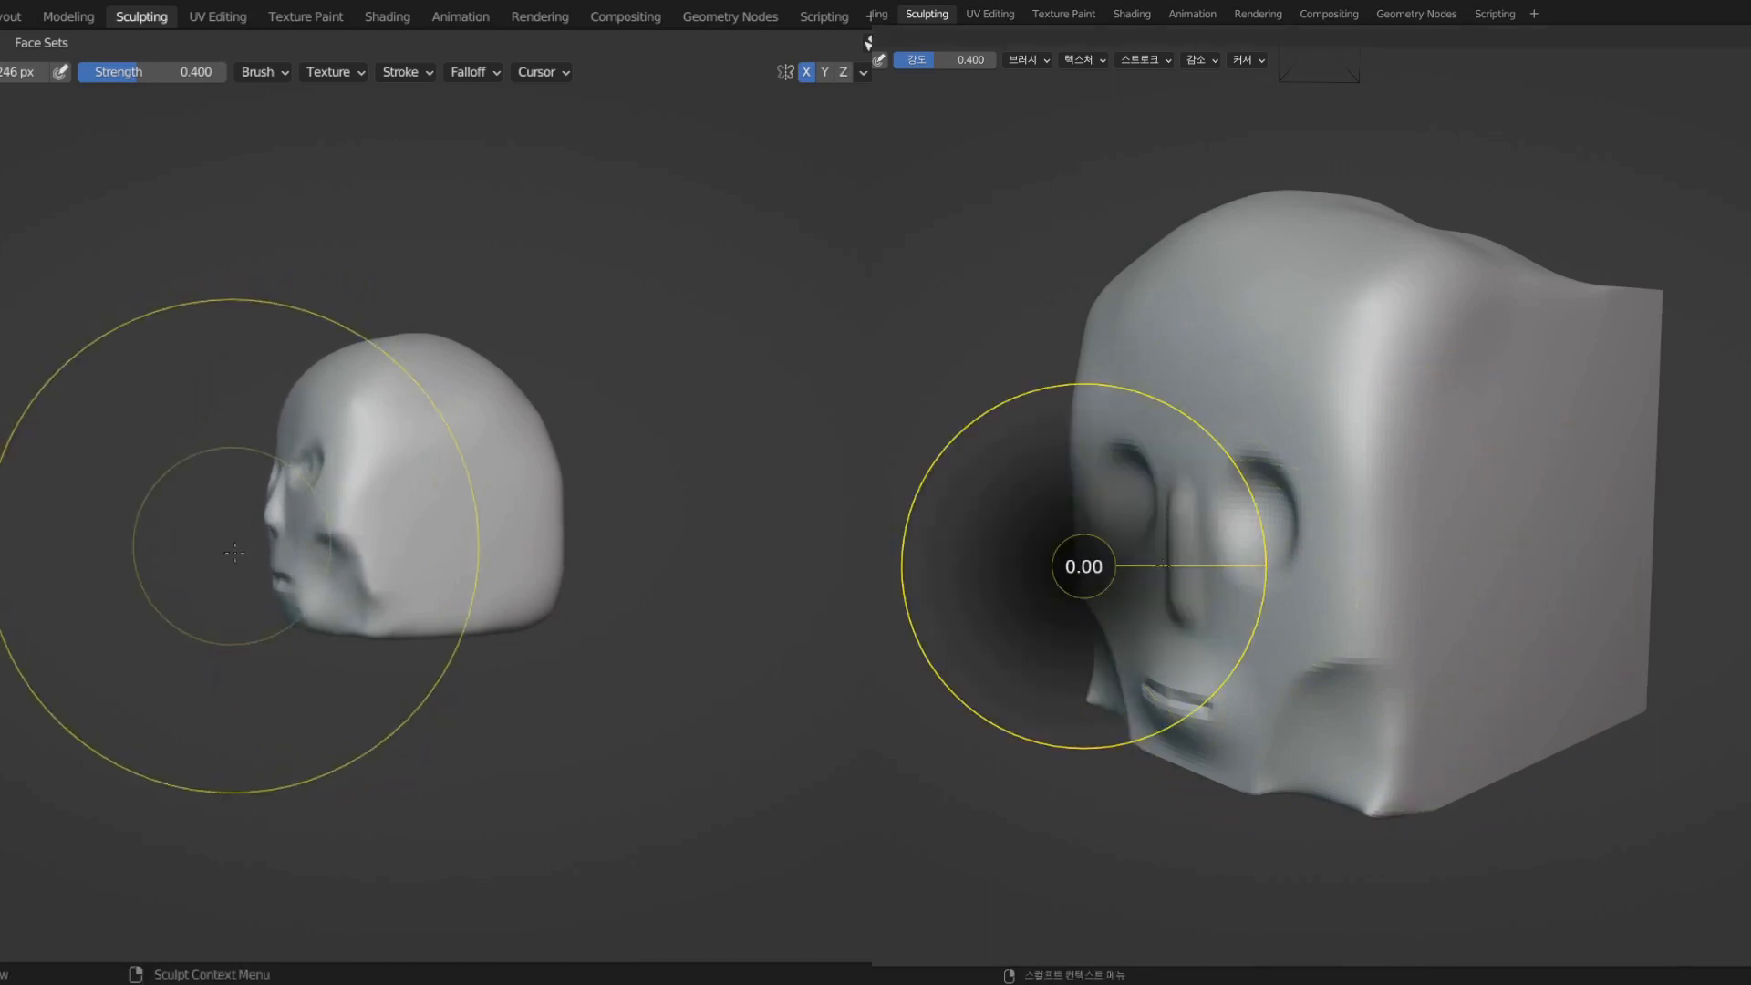
mouse_move(425, 599)
middle_down()
mouse_move(527, 593)
mouse_move(330, 576)
mouse_move(364, 564)
mouse_move(392, 628)
mouse_move(570, 665)
middle_up()
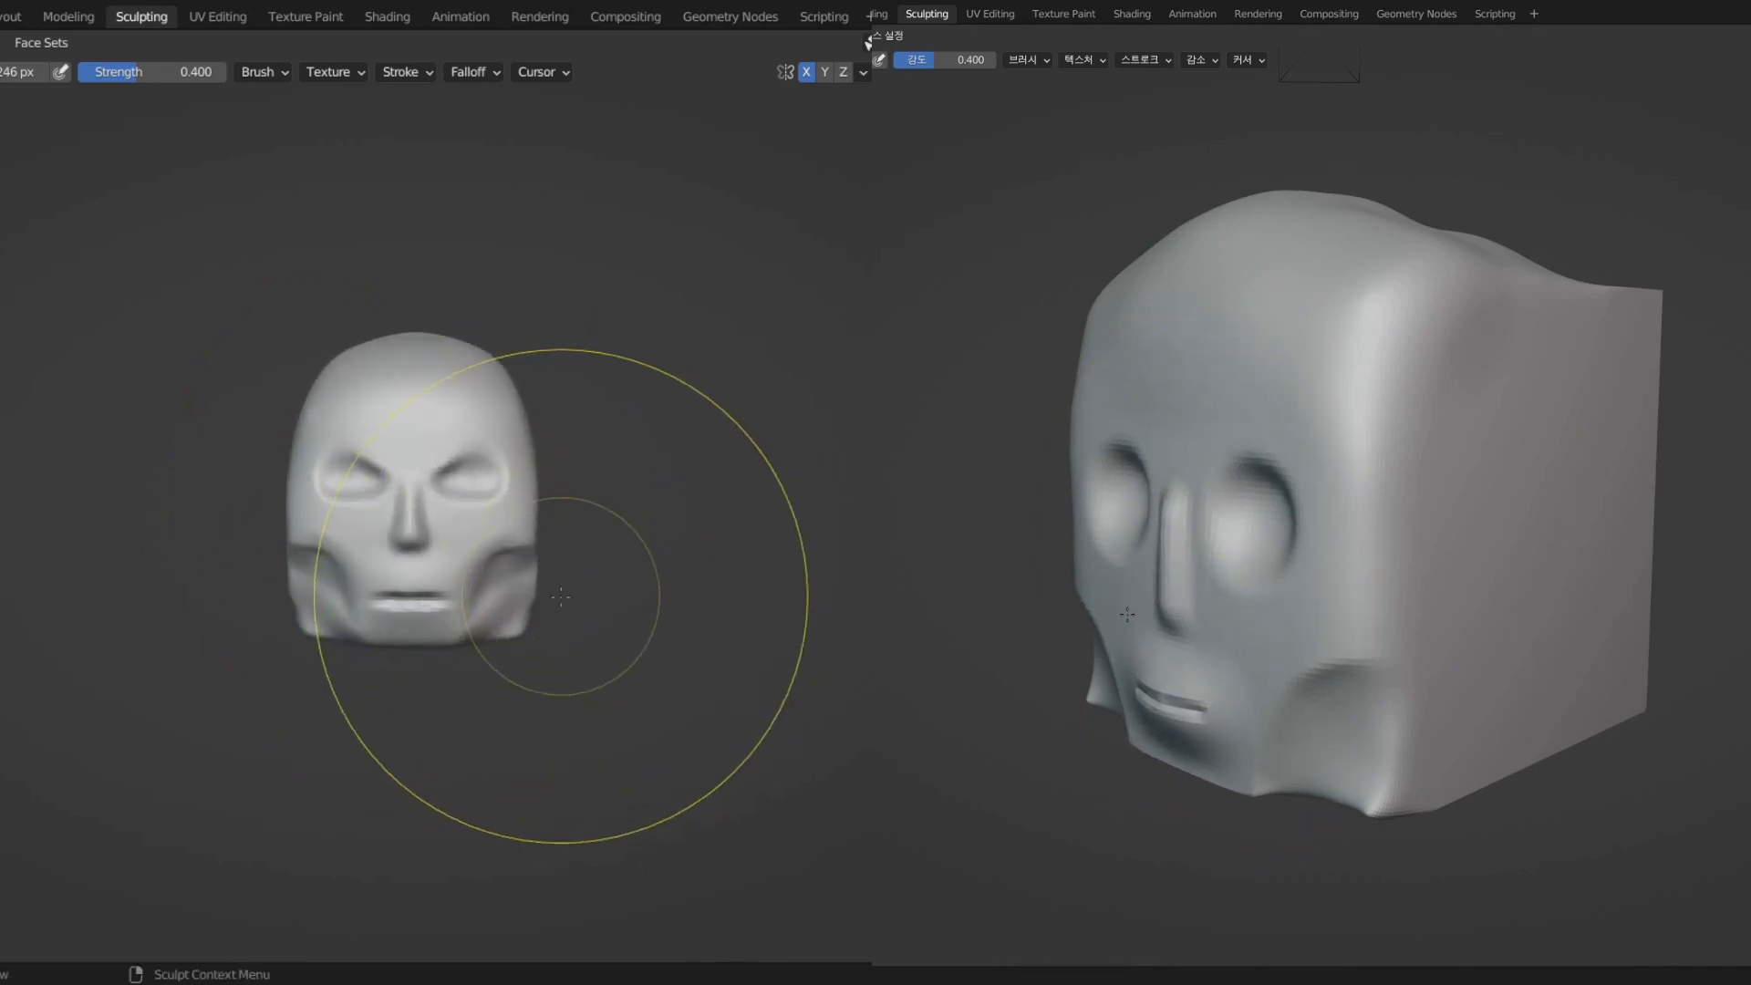
middle_drag(560, 598, 523, 561)
drag(508, 594, 477, 589)
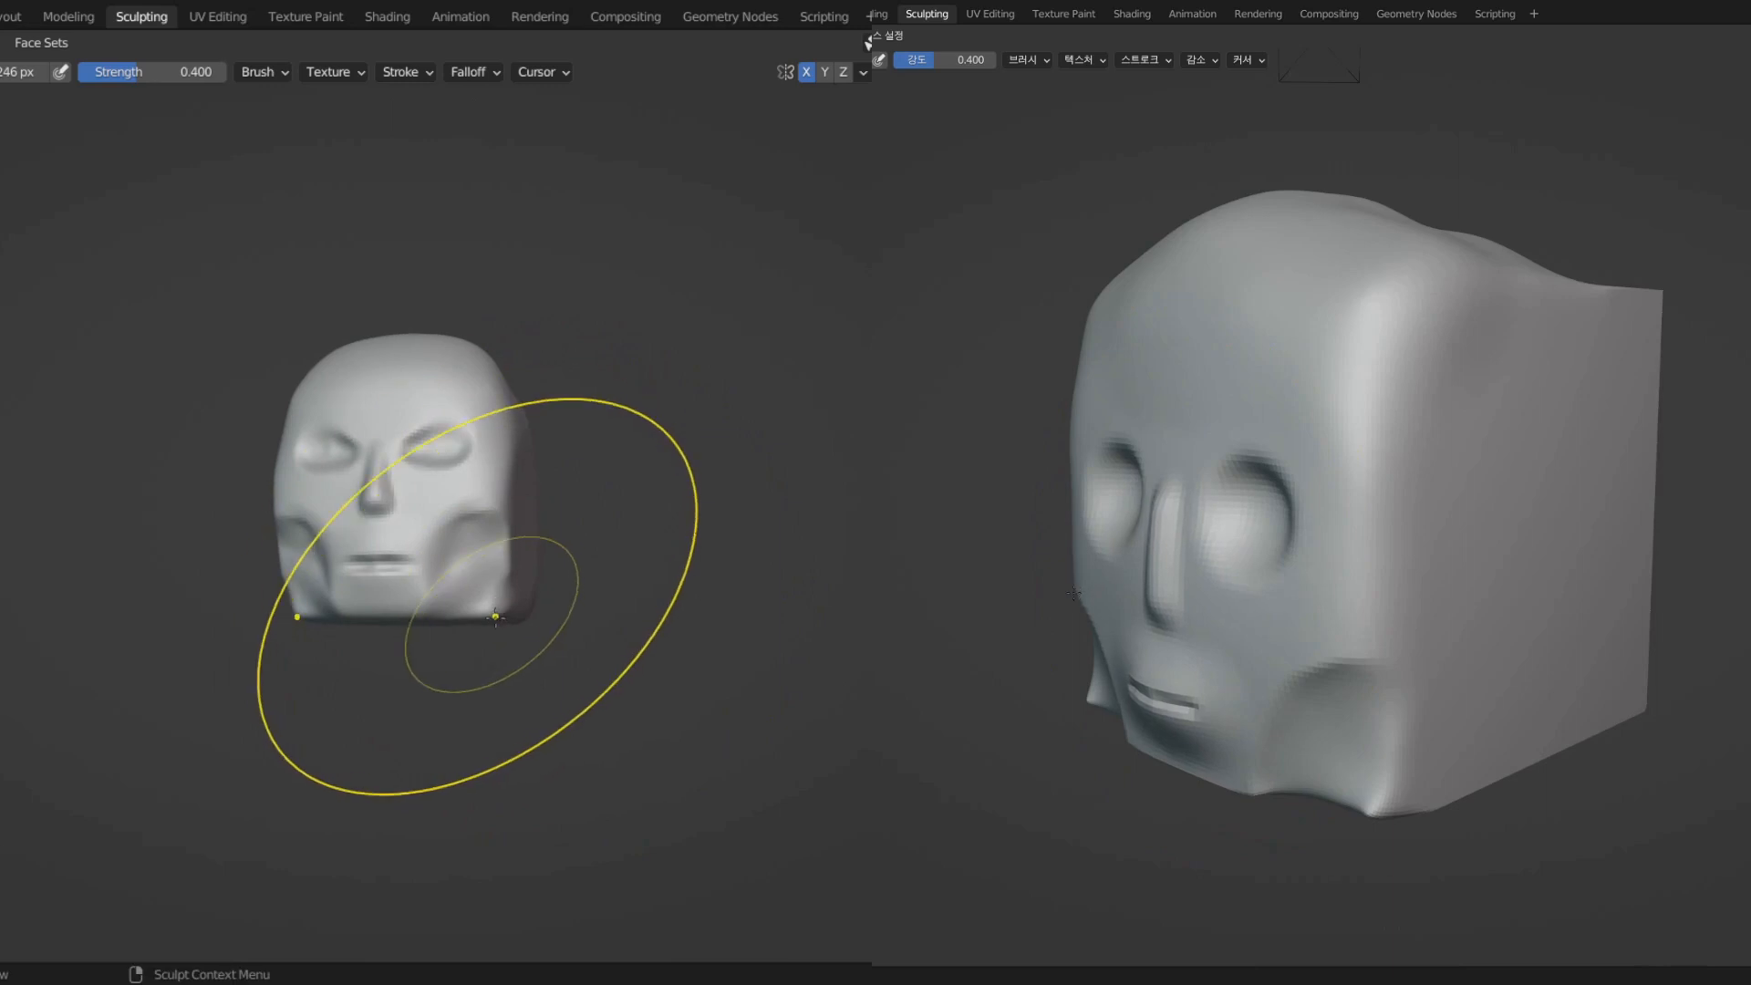
mouse_move(528, 643)
middle_down()
mouse_move(345, 600)
mouse_move(278, 615)
mouse_move(273, 651)
mouse_move(355, 629)
mouse_move(435, 639)
mouse_move(447, 569)
mouse_move(468, 684)
middle_up()
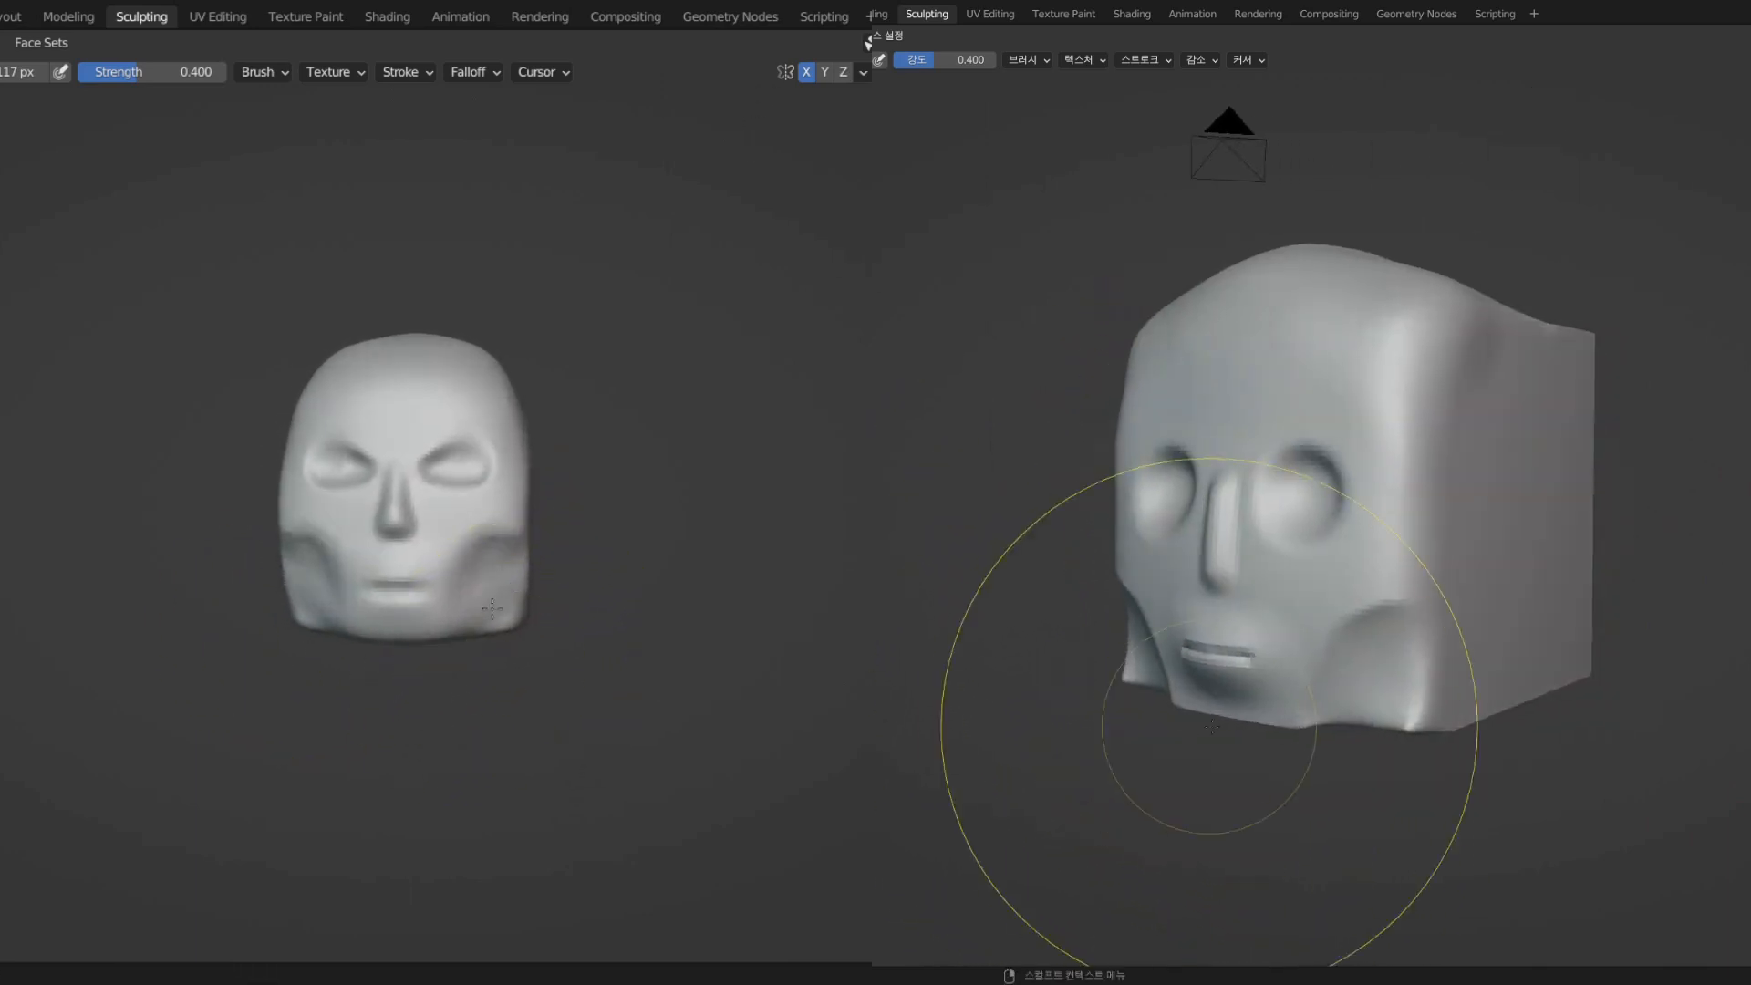
- Set the Grab brush radius to 137 px and pull the underside of the head upward behind the jaw
middle_drag(492, 608, 447, 652)
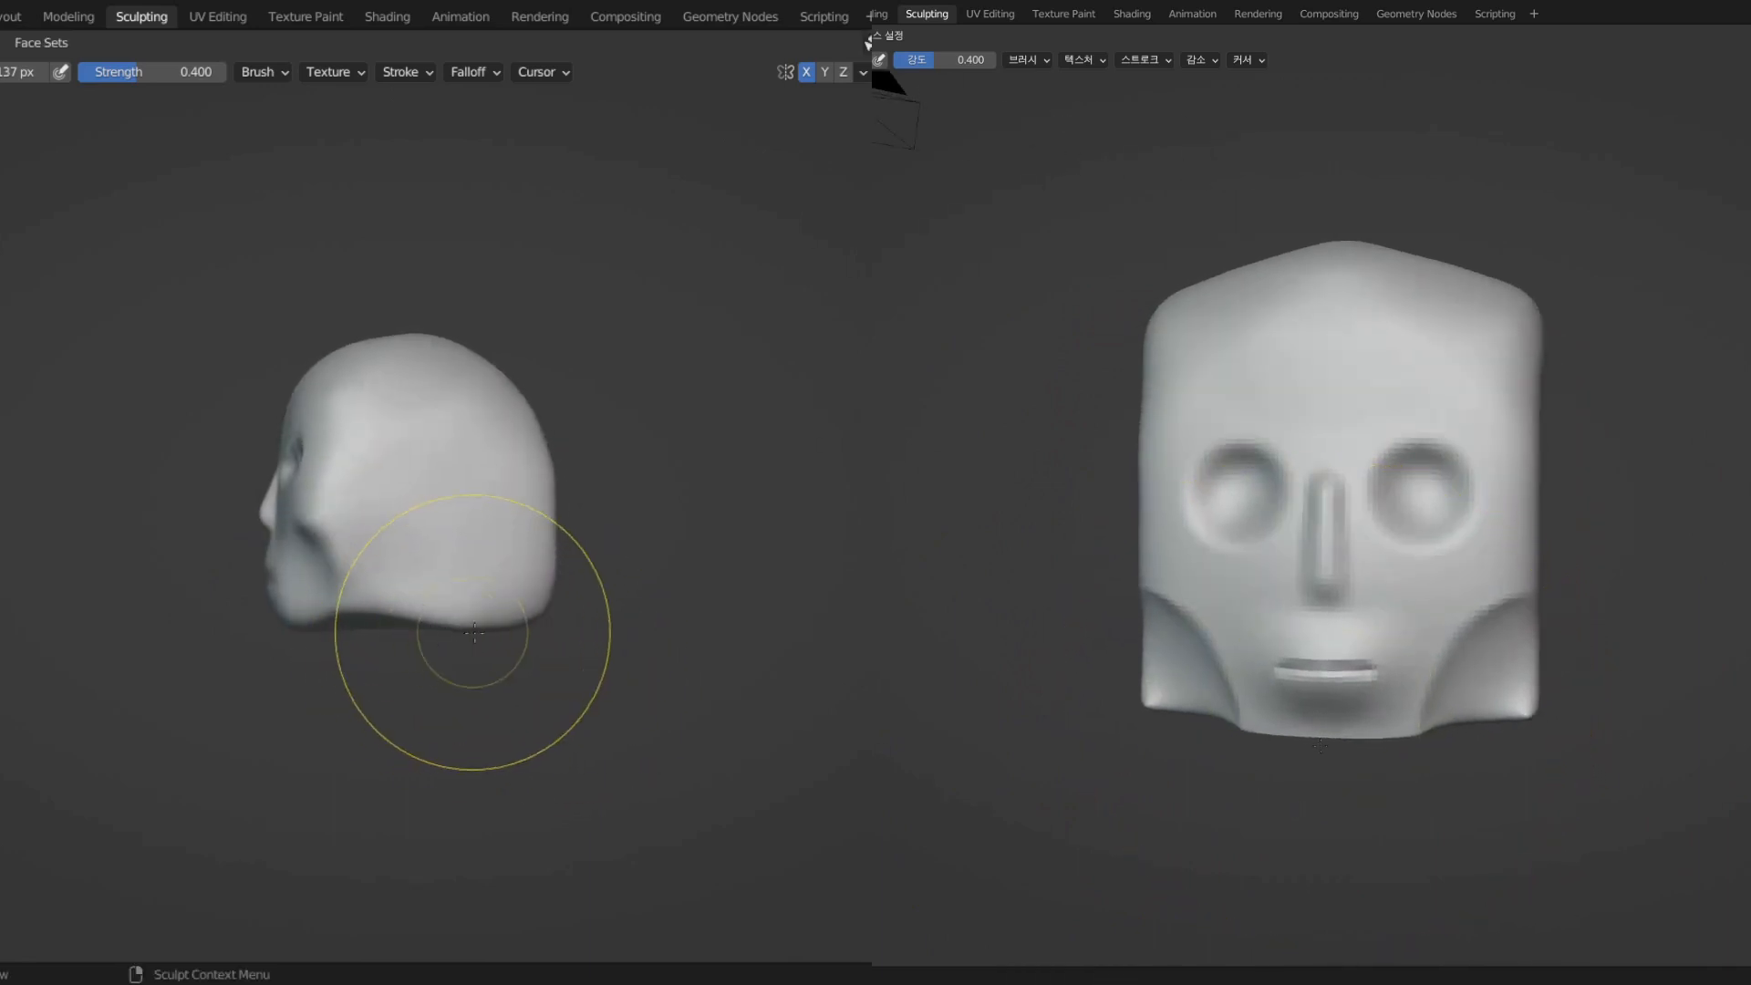
mouse_move(473, 632)
mouse_down()
mouse_move(463, 547)
mouse_move(497, 561)
mouse_up()
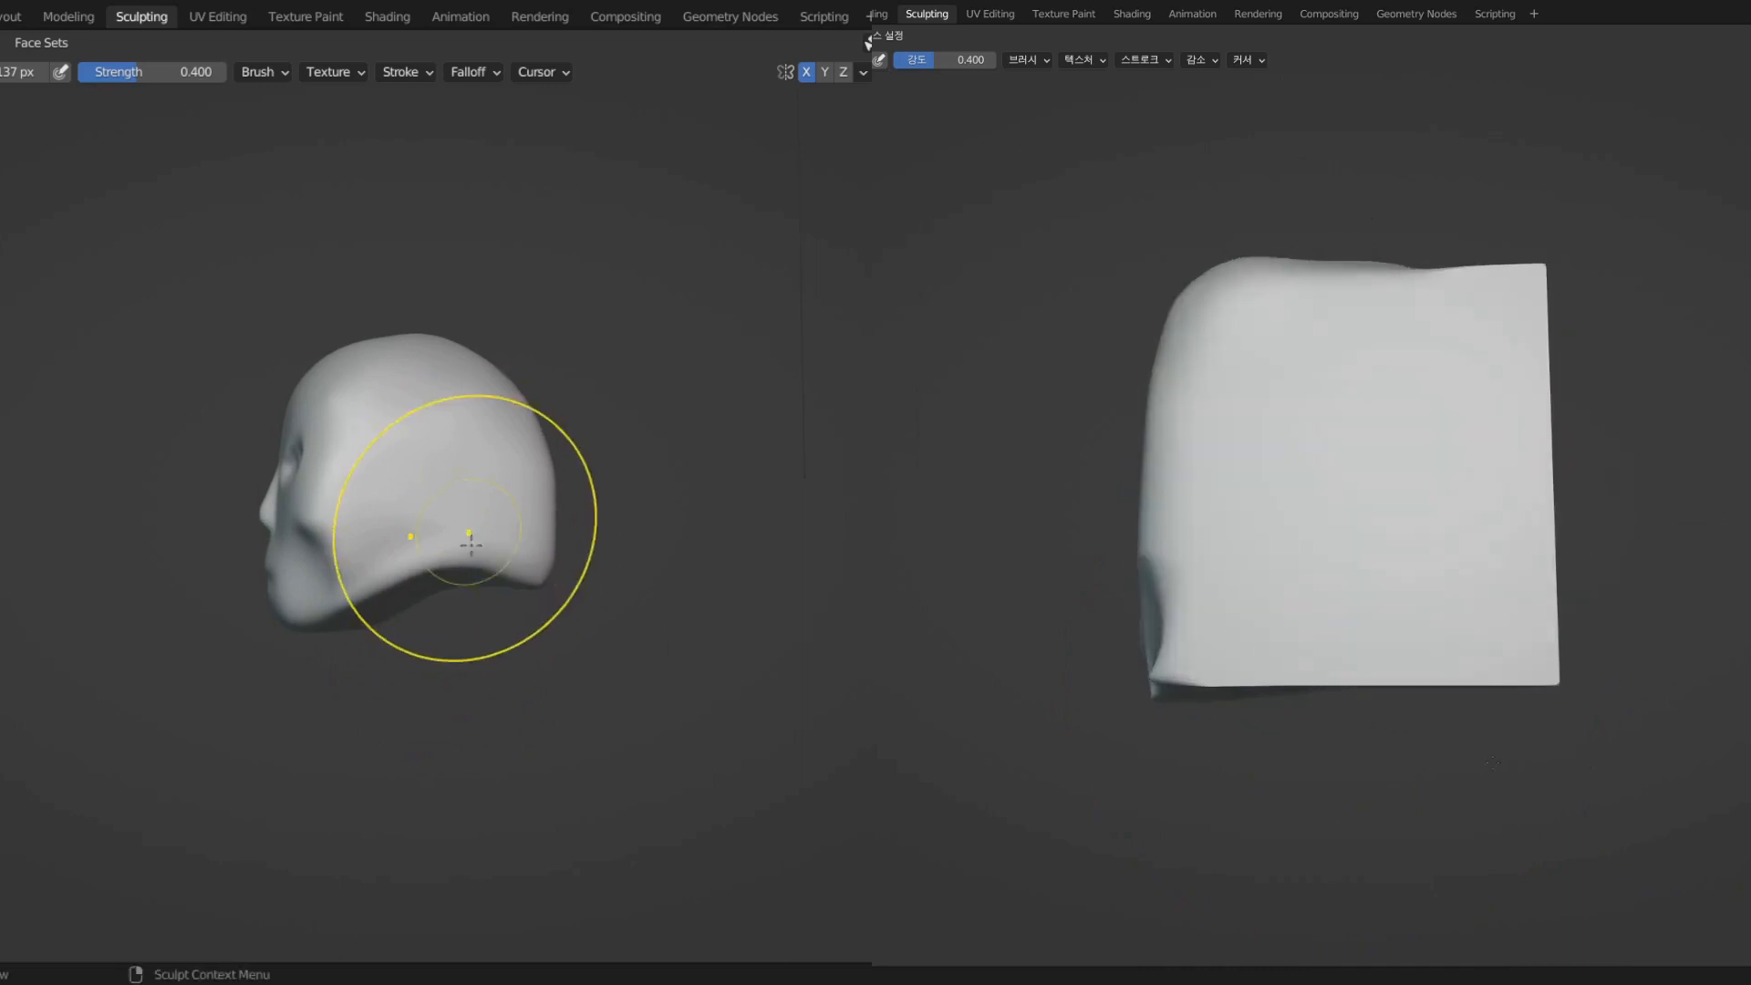
middle_drag(448, 574, 427, 664)
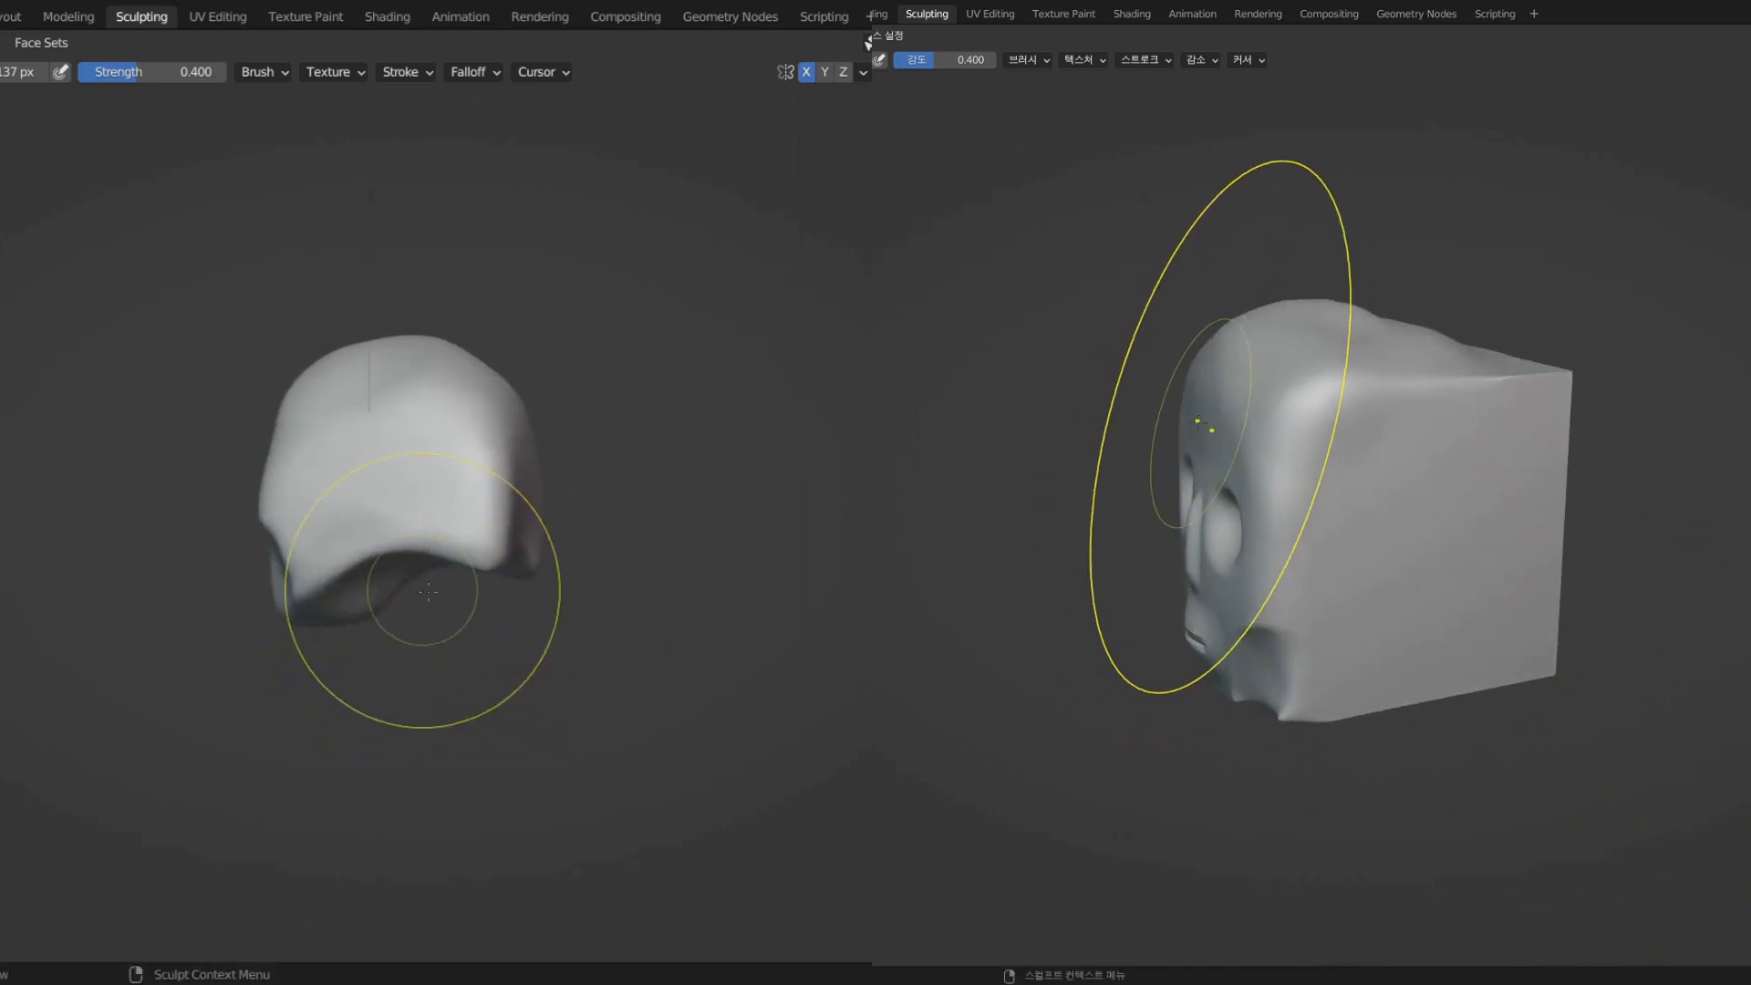
middle_drag(510, 567, 456, 487)
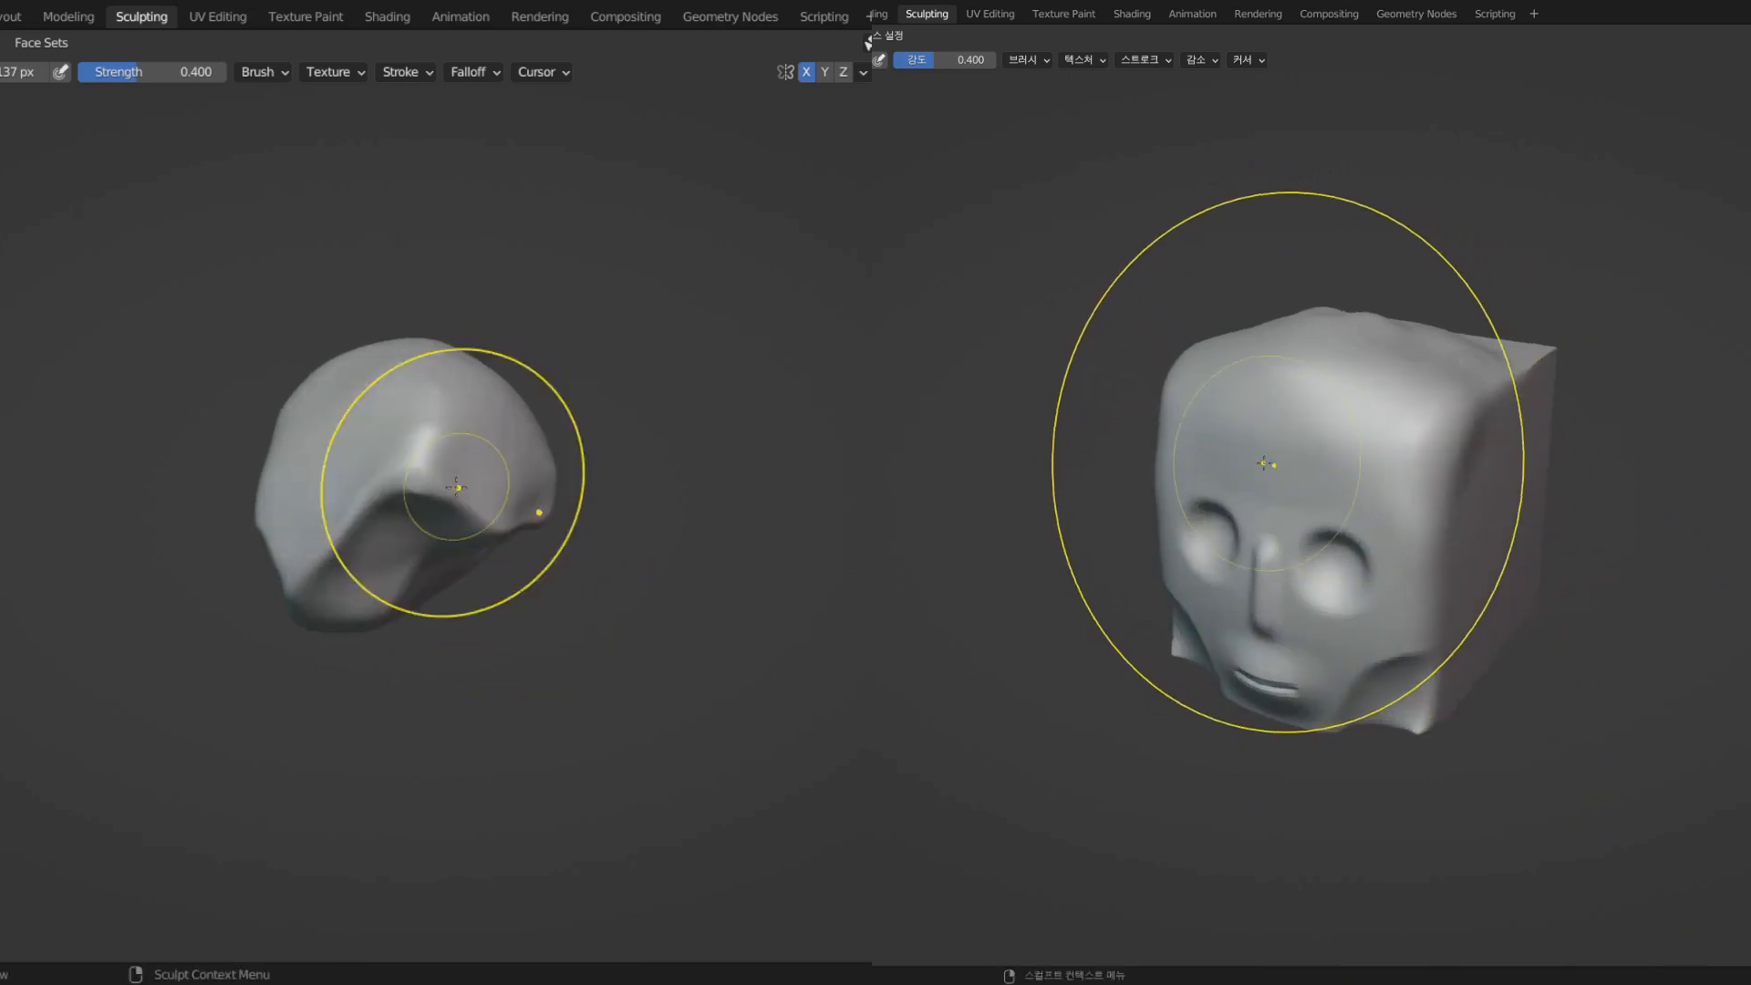
middle_drag(516, 539, 572, 549)
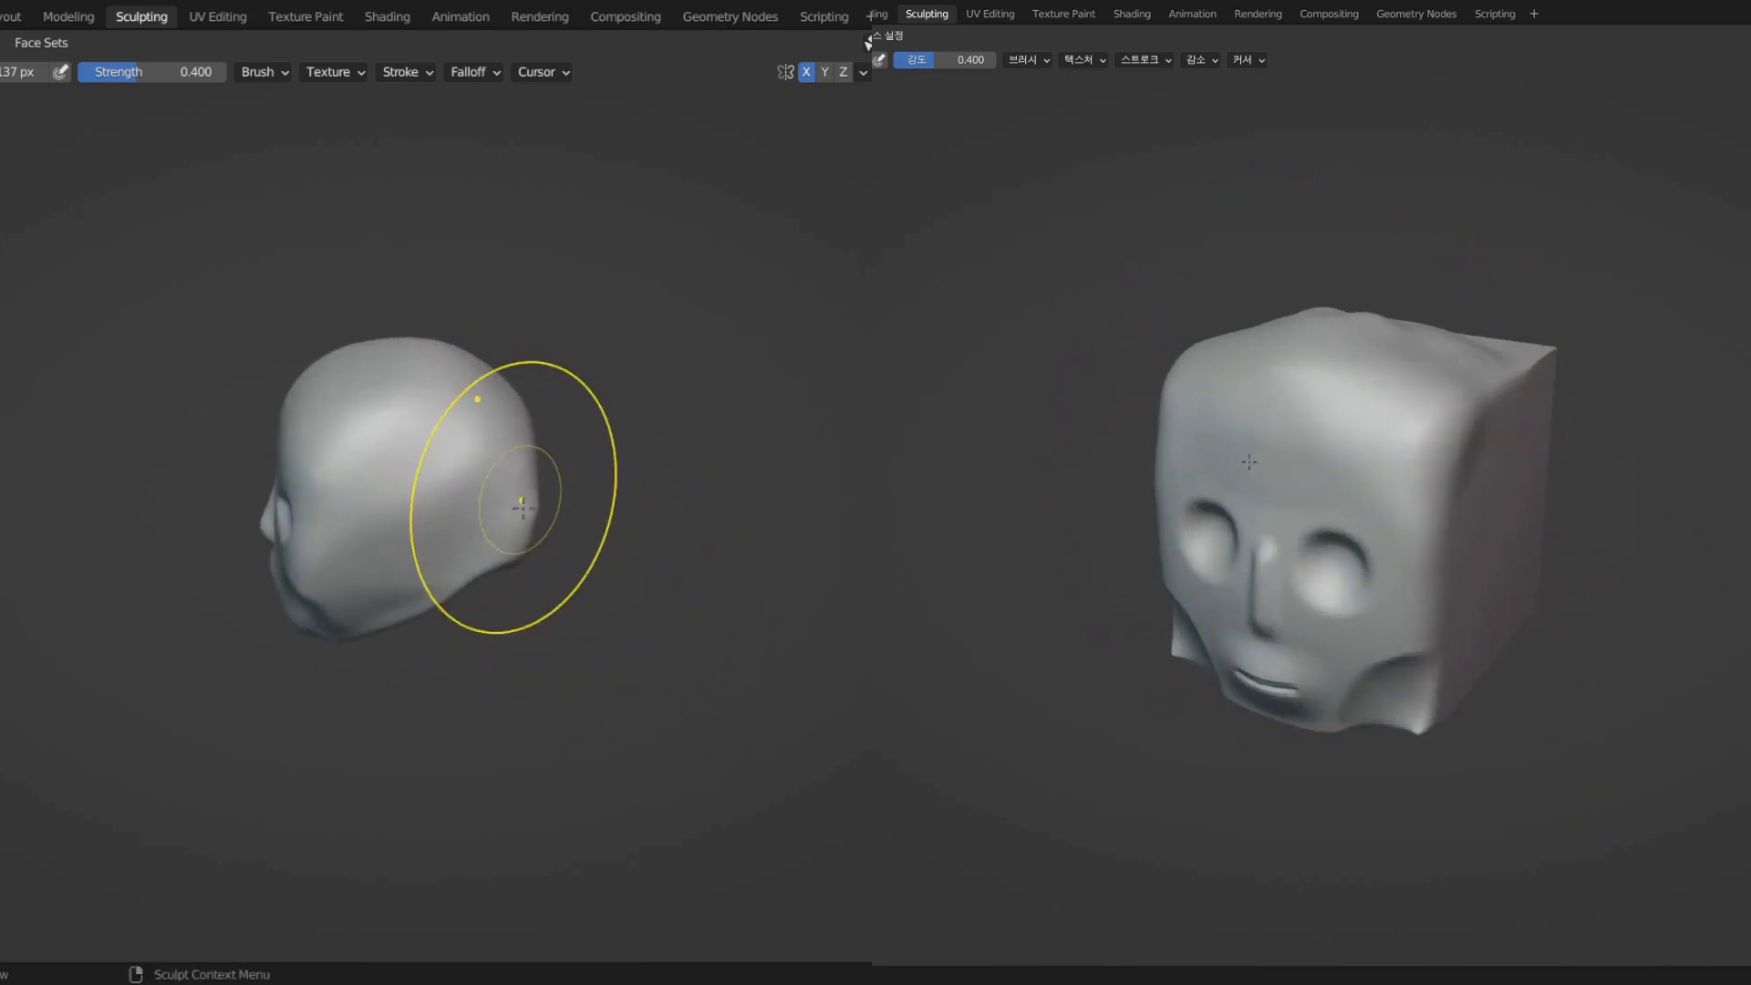
- Round the back of the skull with the Grab brush, reshaping its rear corners and crown
drag(522, 509, 539, 497)
middle_drag(539, 497, 511, 512)
drag(481, 369, 516, 356)
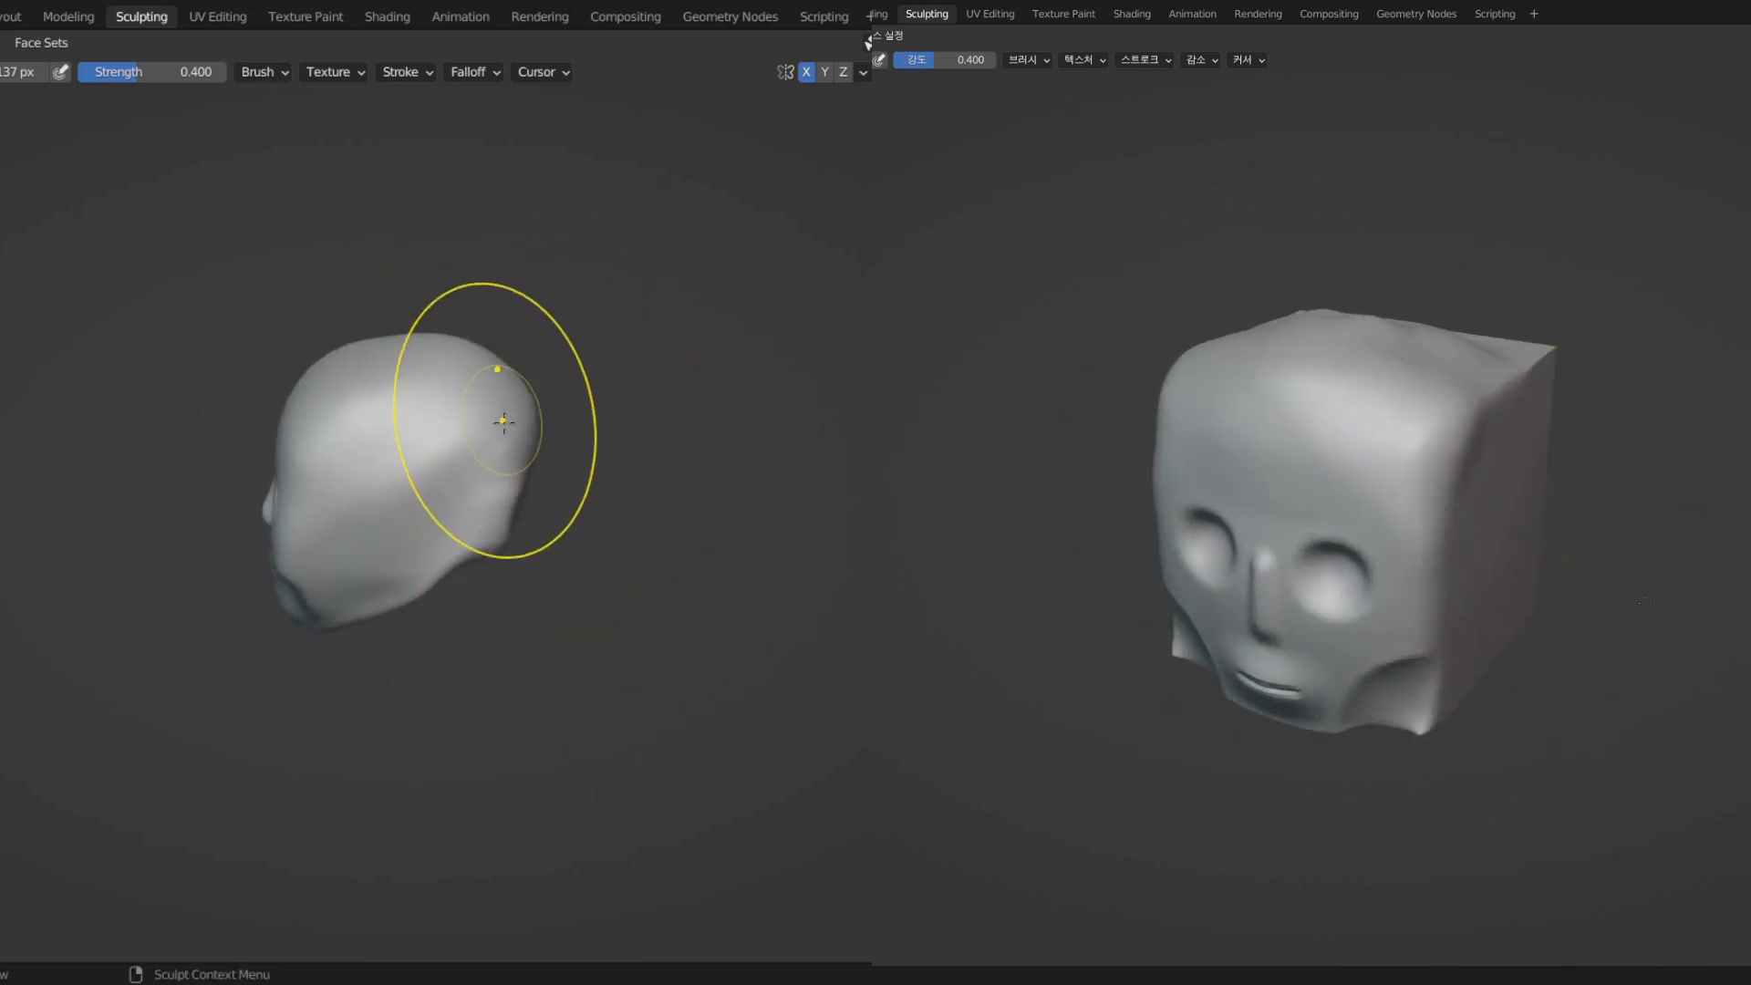
middle_drag(547, 522, 490, 473)
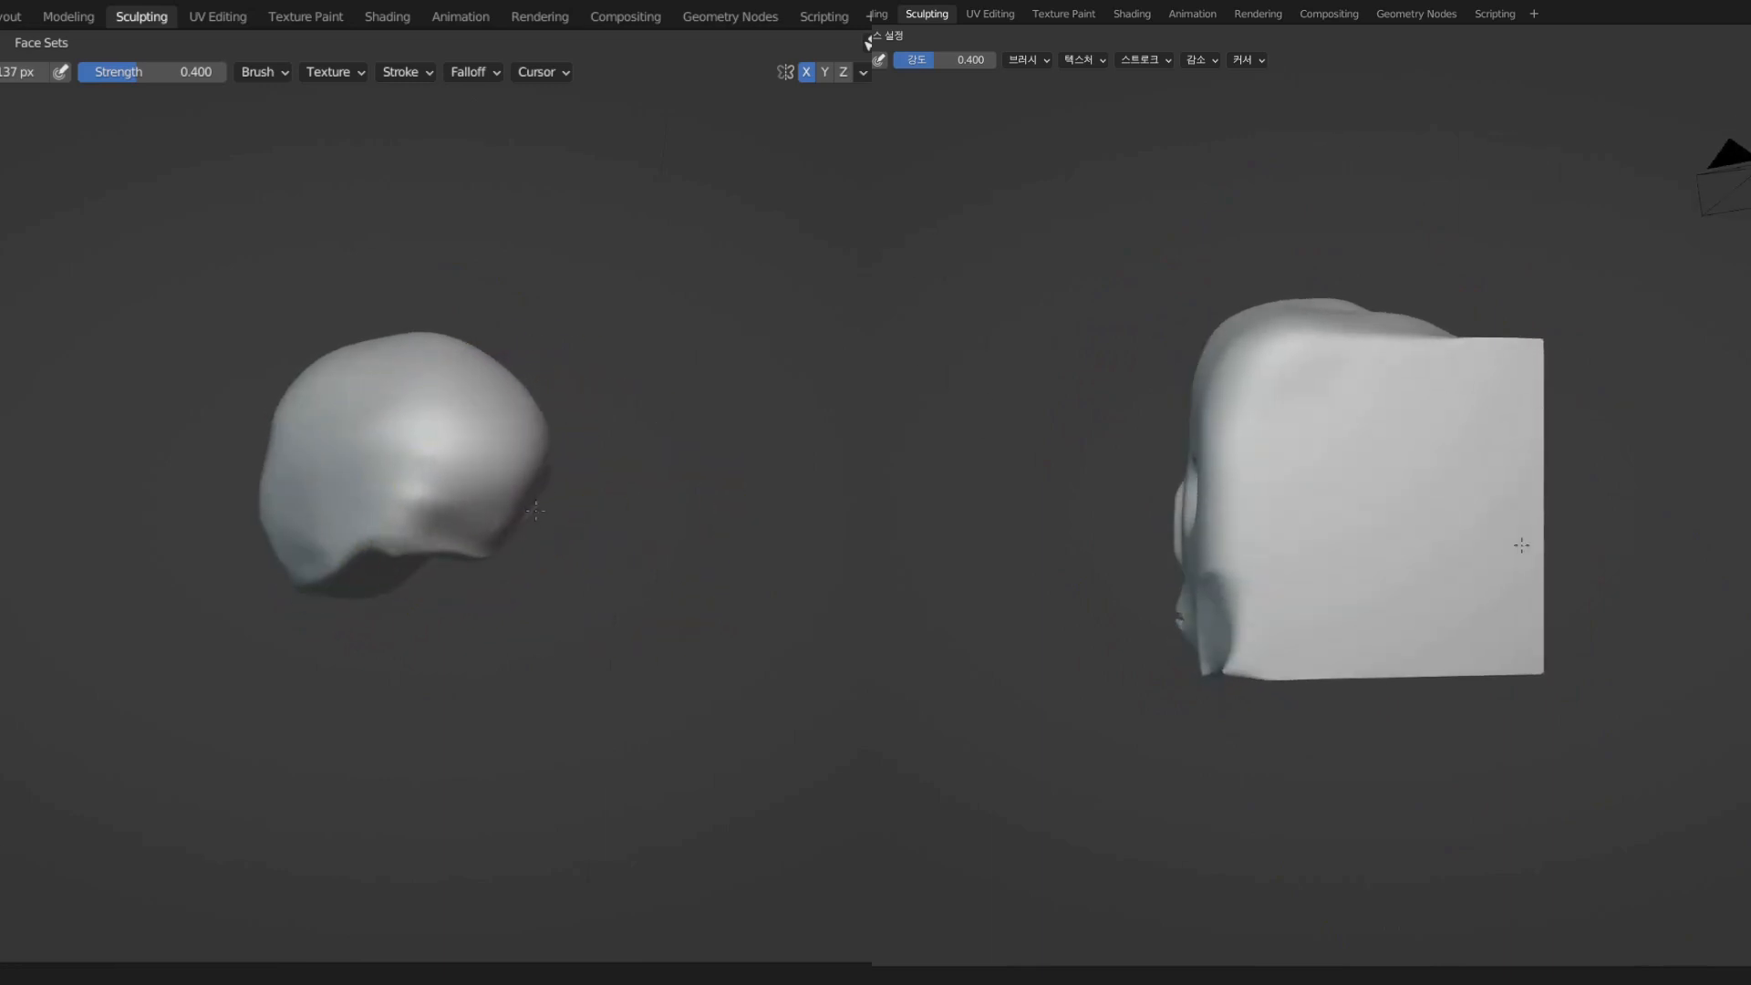
middle_drag(538, 408, 498, 614)
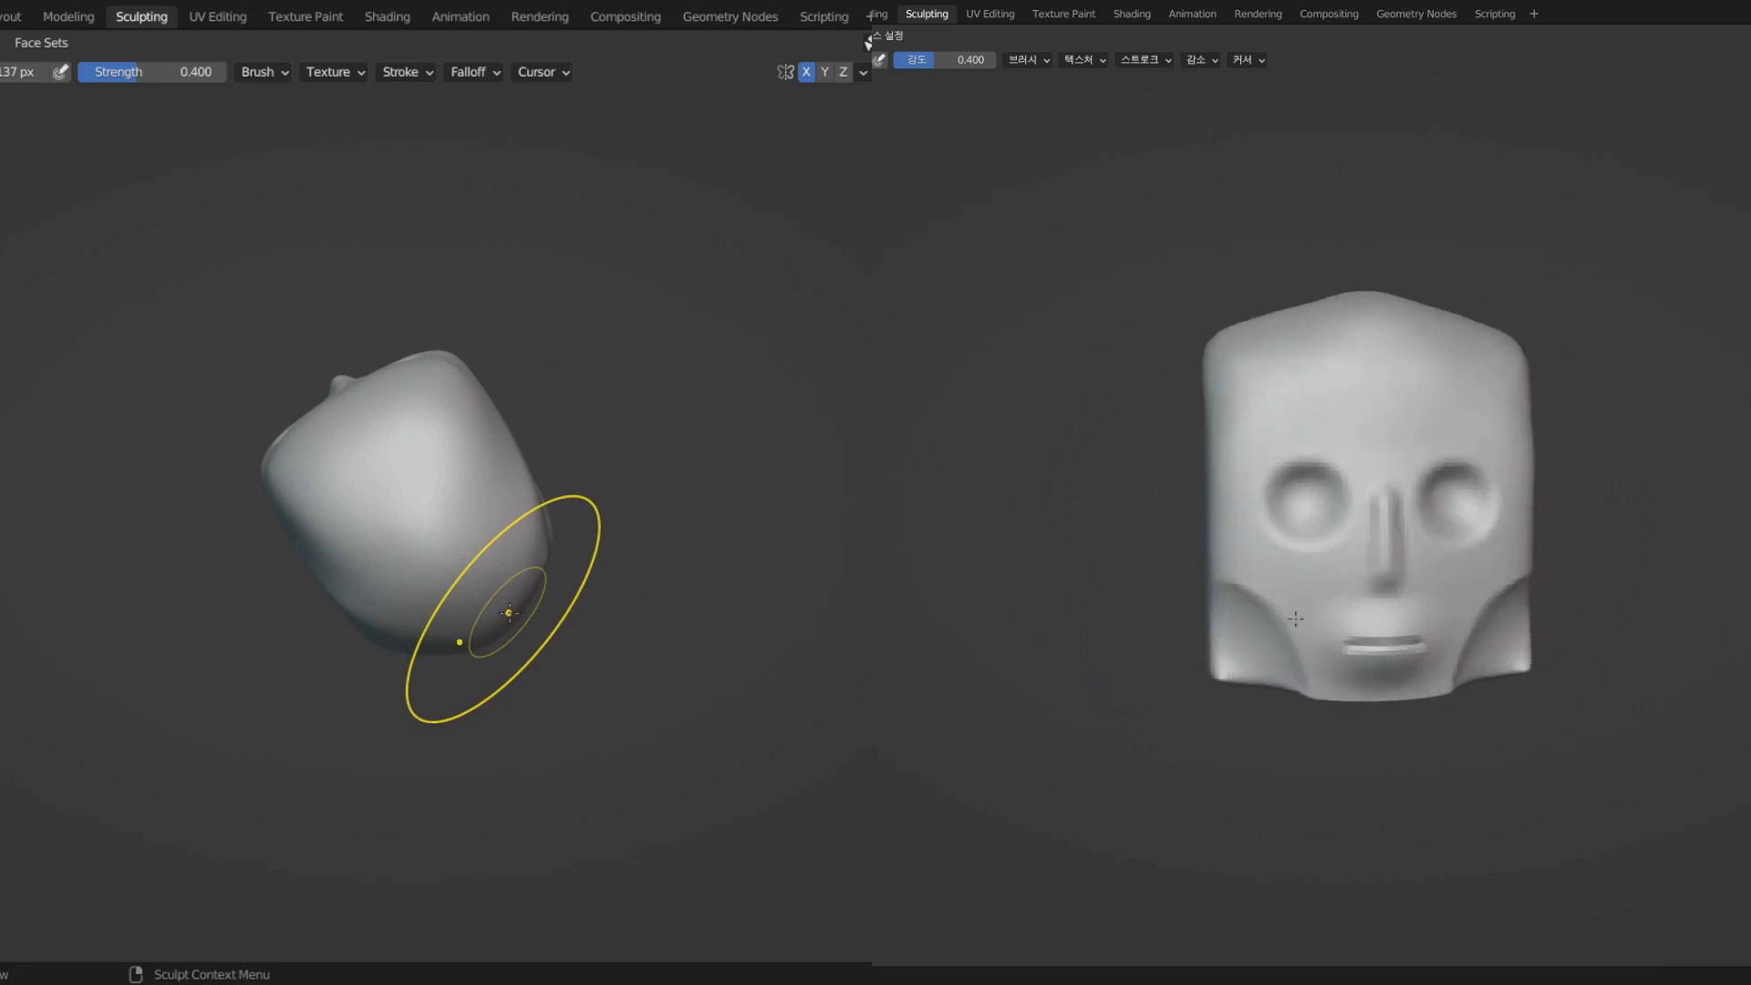
mouse_move(419, 656)
middle_down()
mouse_move(419, 434)
mouse_move(176, 442)
middle_up()
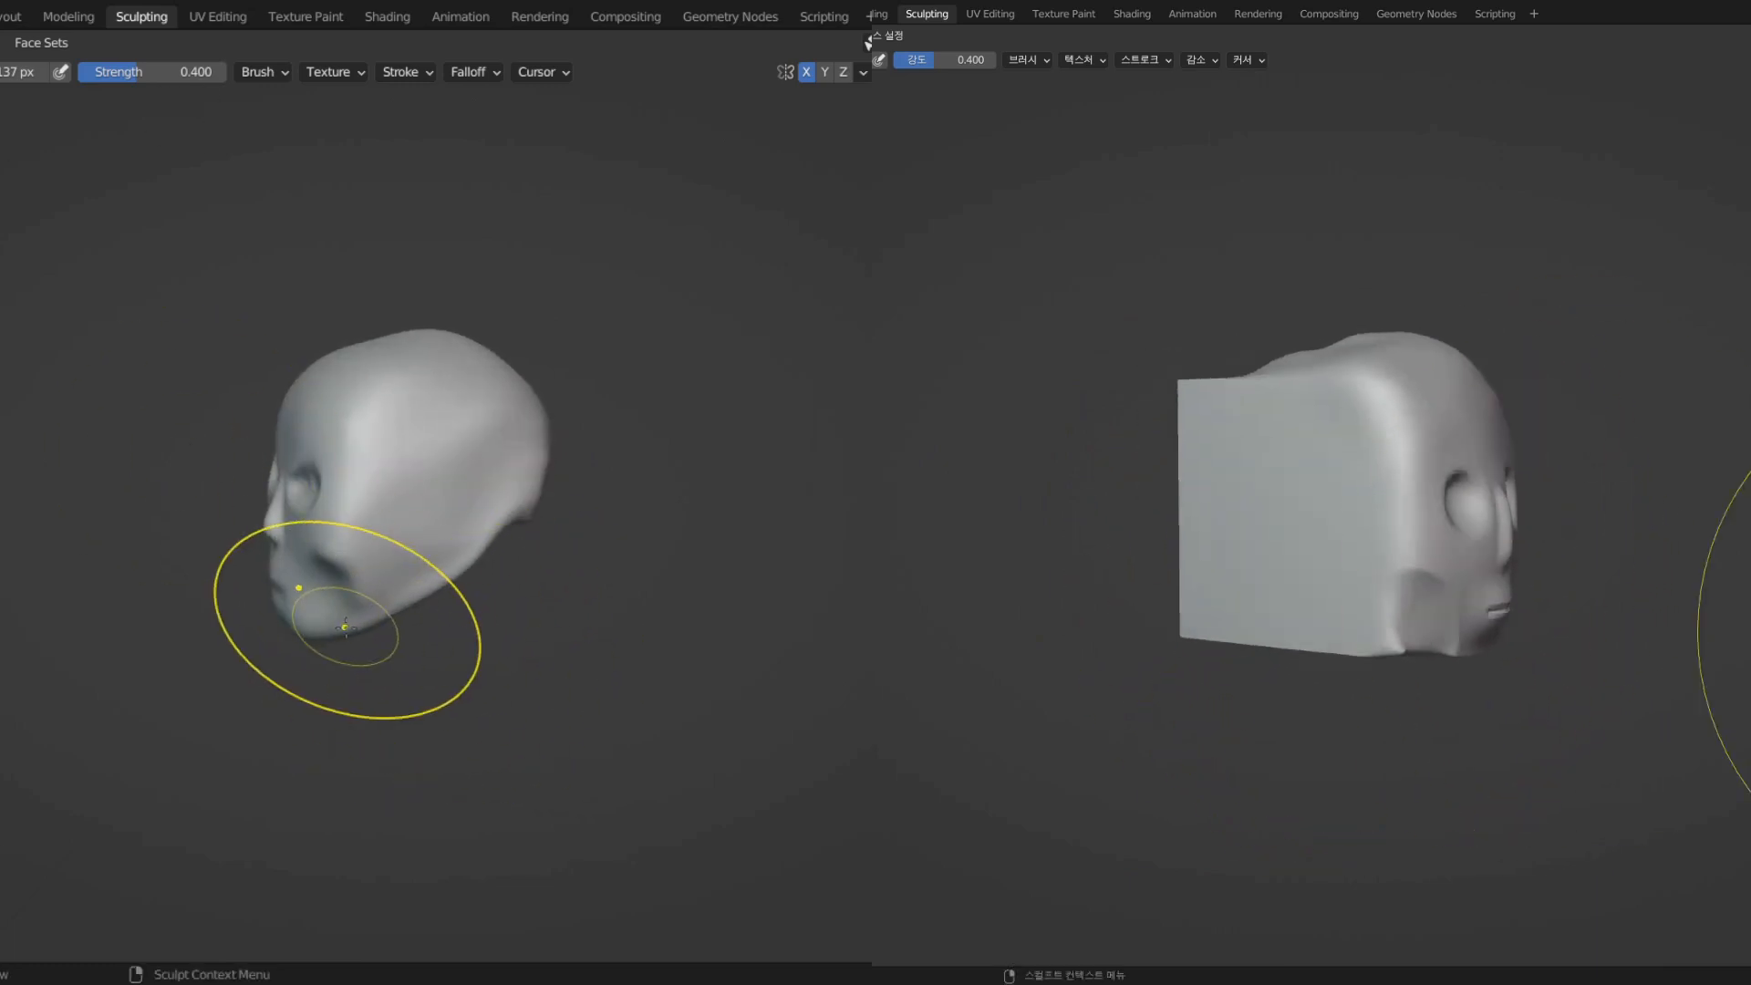
- Push the flared lower cheek corners inward and taper the jaw toward the chin with the Grab brush
middle_drag(344, 627, 565, 629)
scroll(565, 629, up, 4)
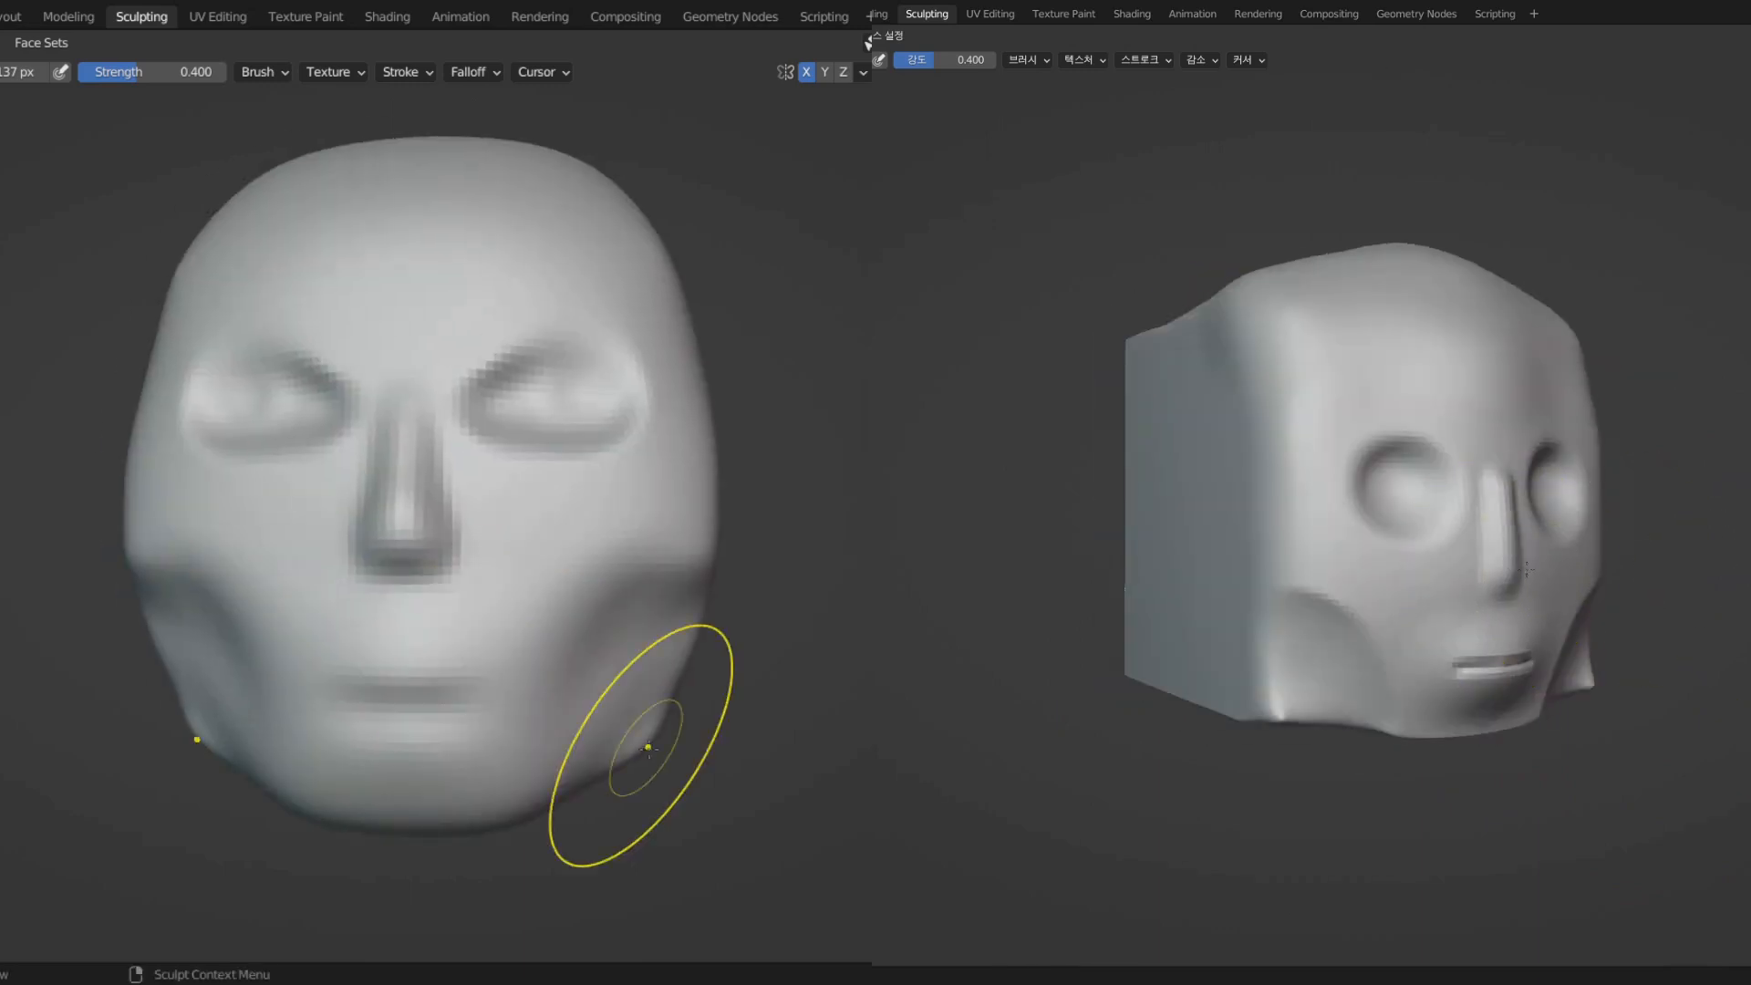
drag(641, 743, 679, 601)
middle_drag(679, 601, 527, 617)
mouse_move(498, 609)
middle_down()
mouse_move(673, 656)
mouse_move(660, 613)
middle_up()
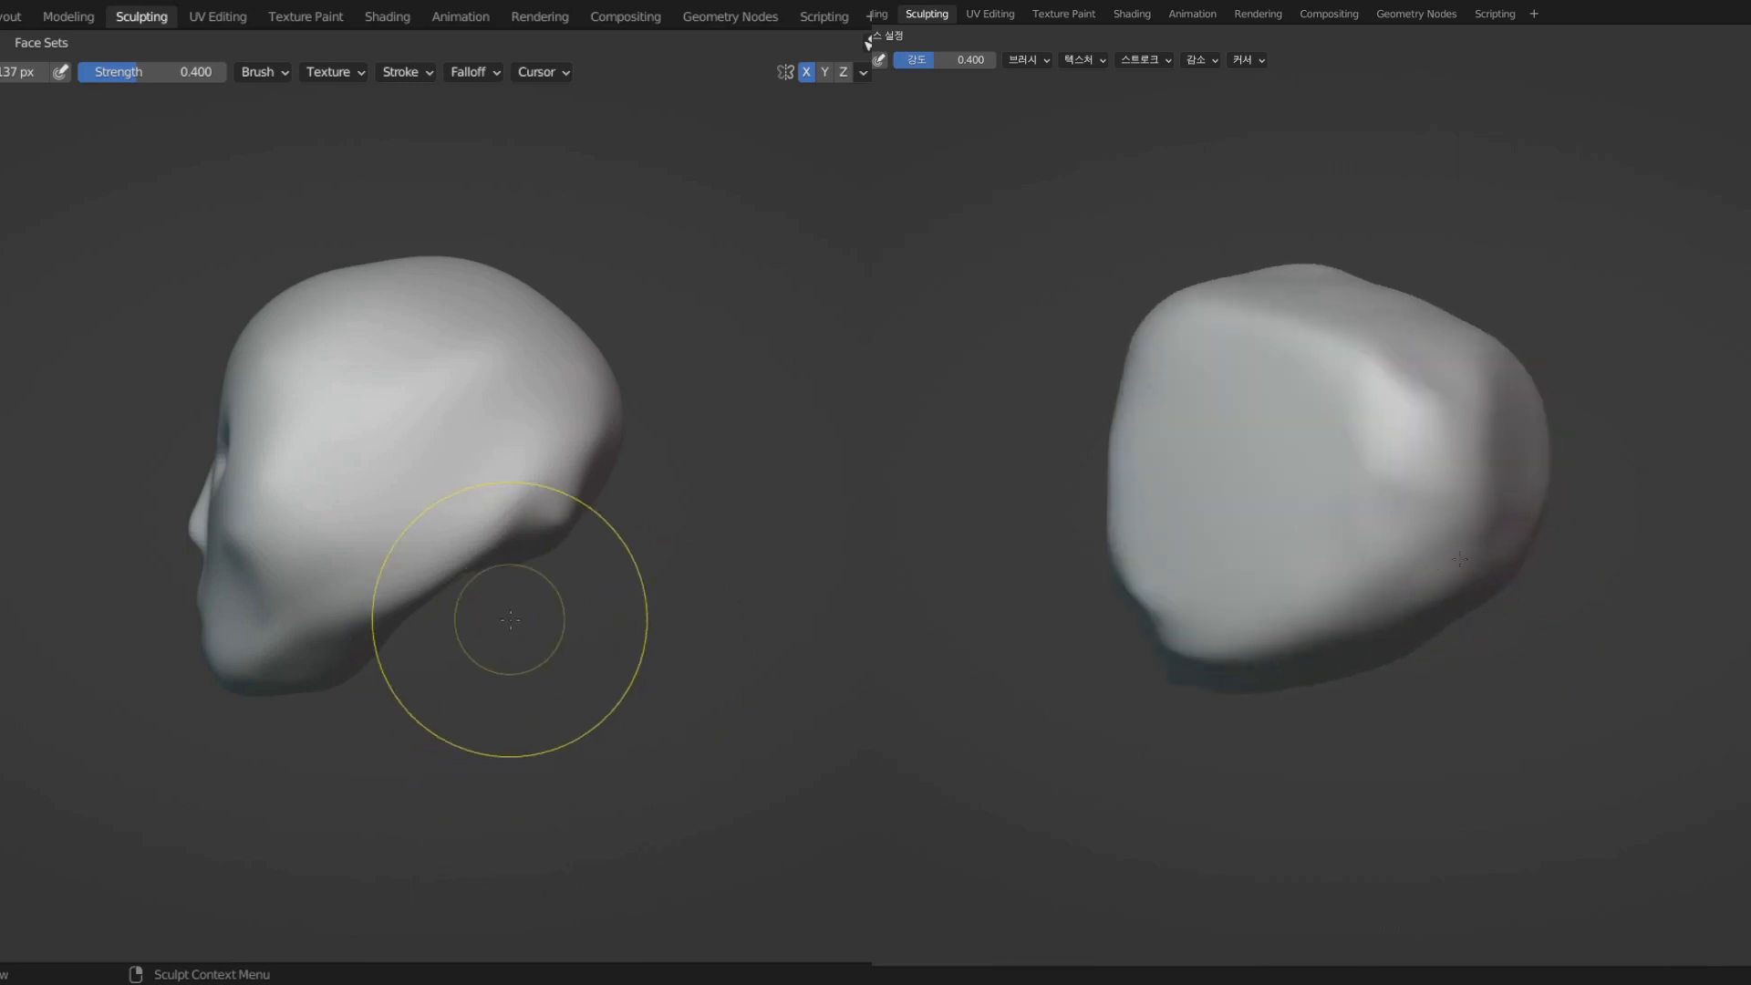
- Refine the curve from the jaw to the lower back of the skull with the Grab brush
middle_drag(511, 620, 696, 638)
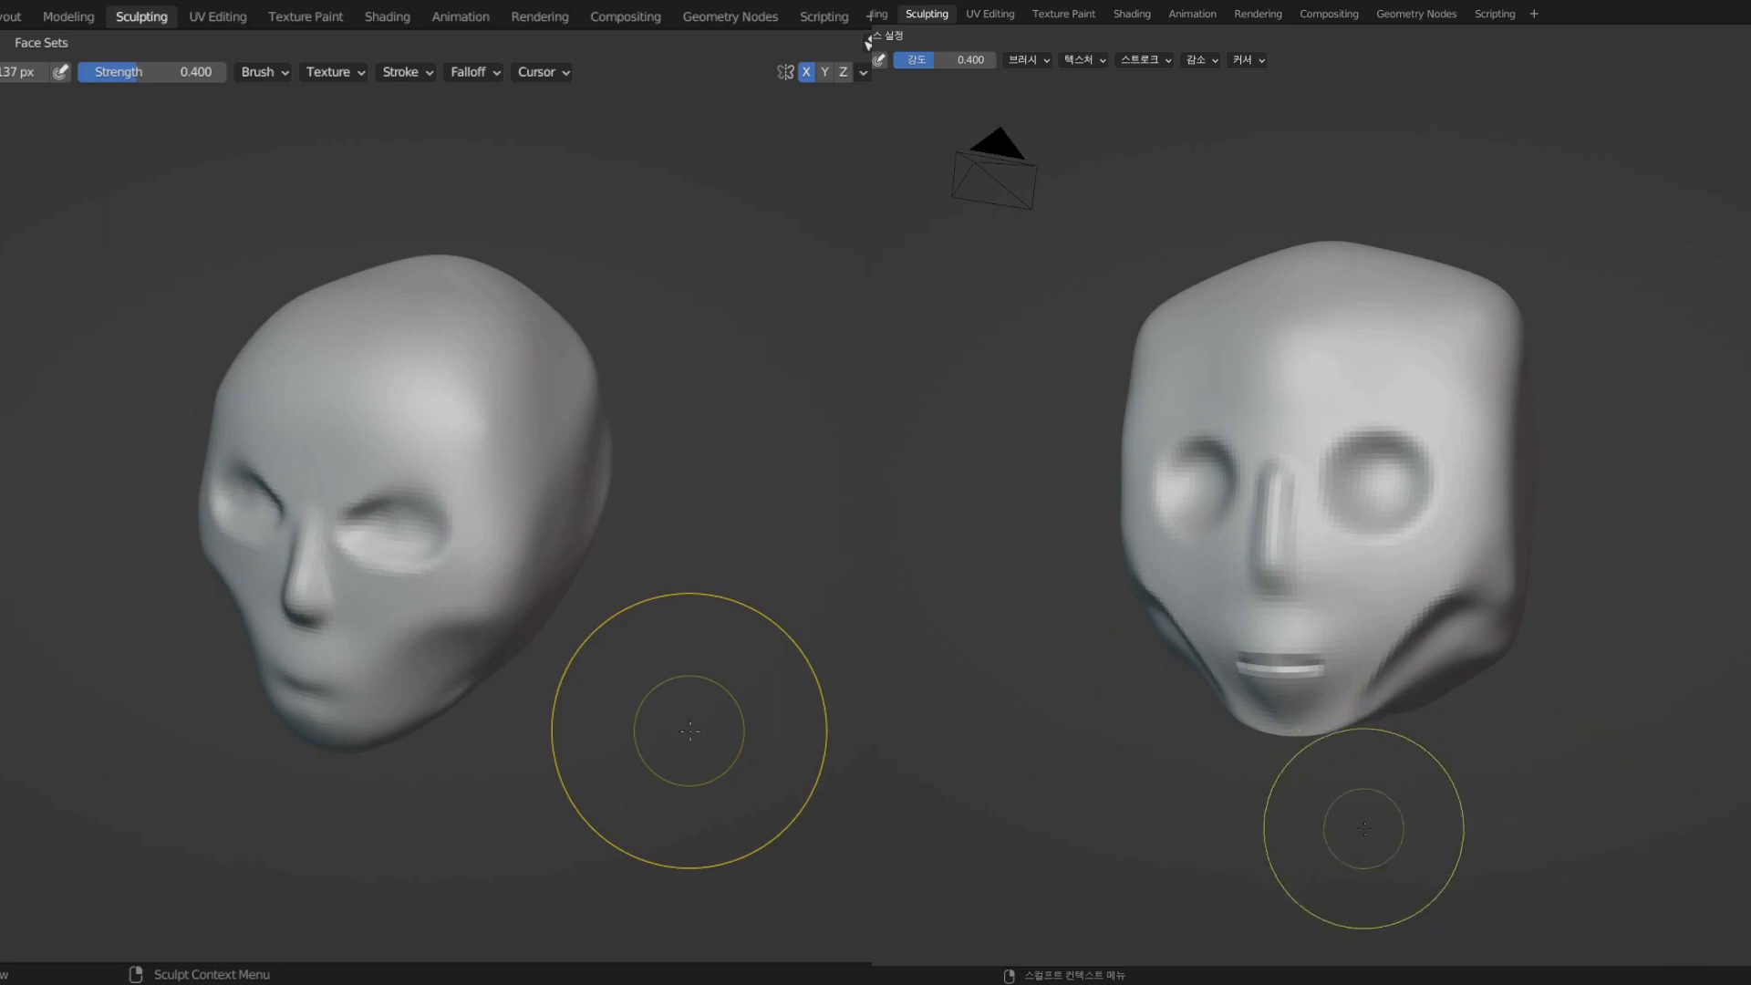
mouse_move(690, 730)
middle_down()
mouse_move(563, 697)
mouse_move(501, 629)
middle_up()
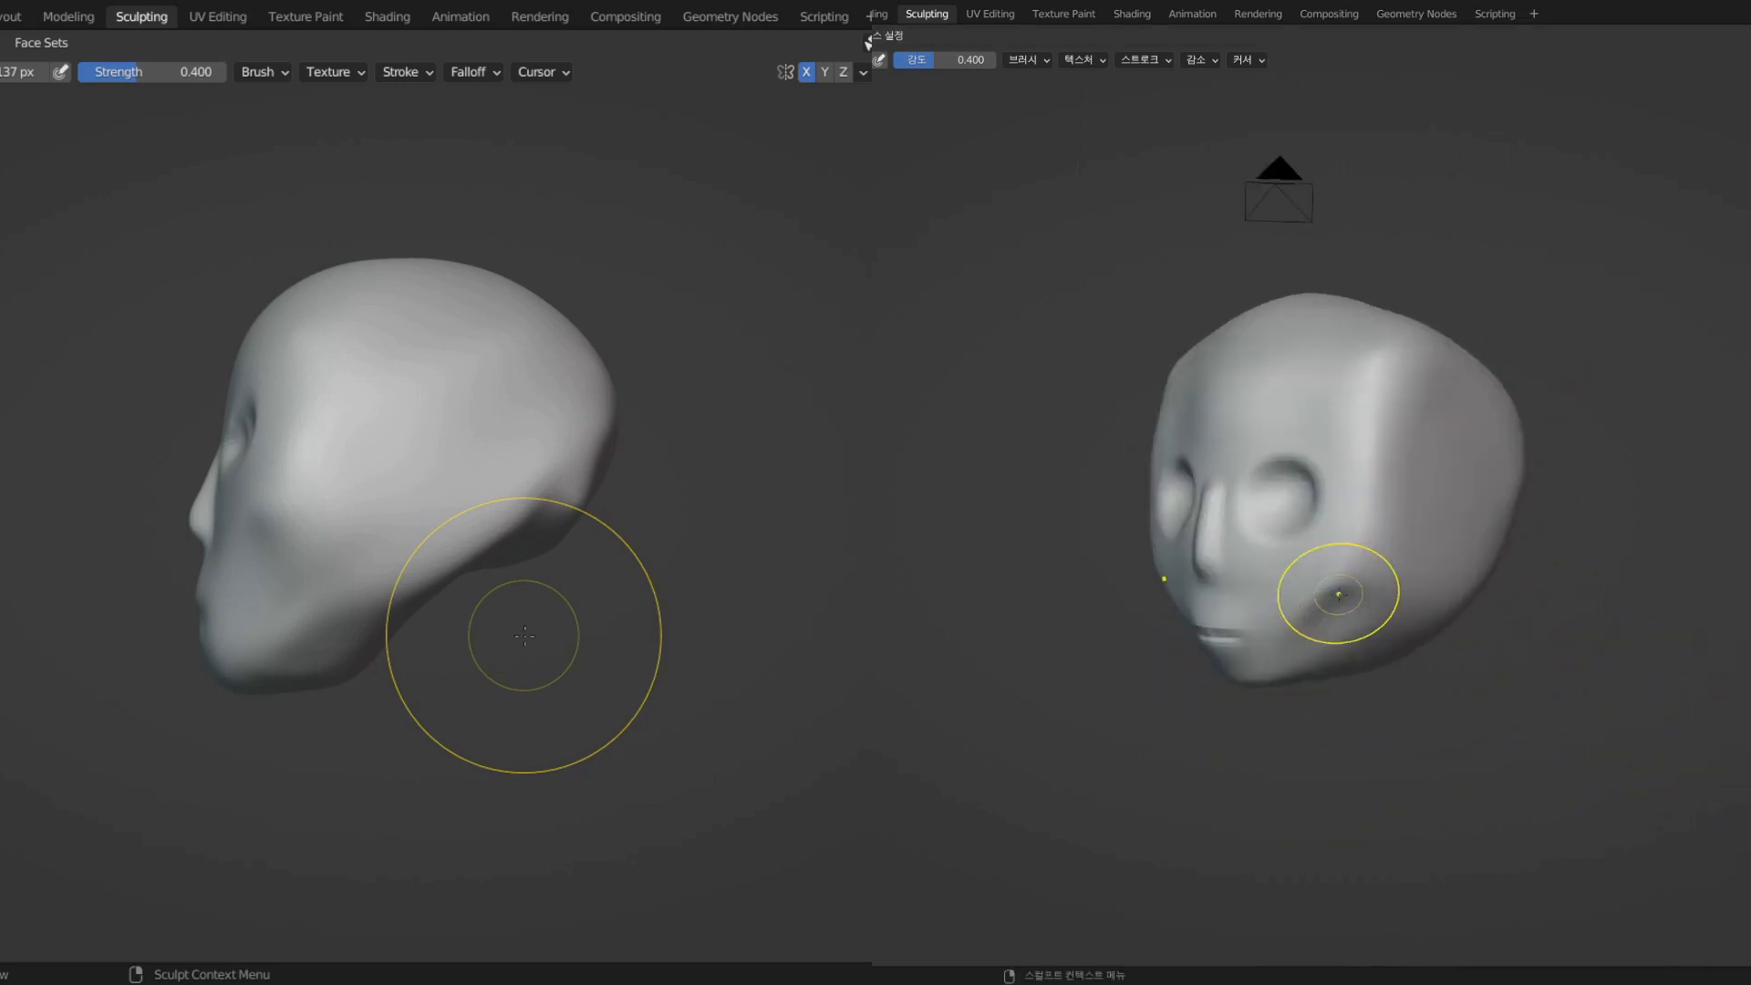
middle_drag(481, 625, 532, 520)
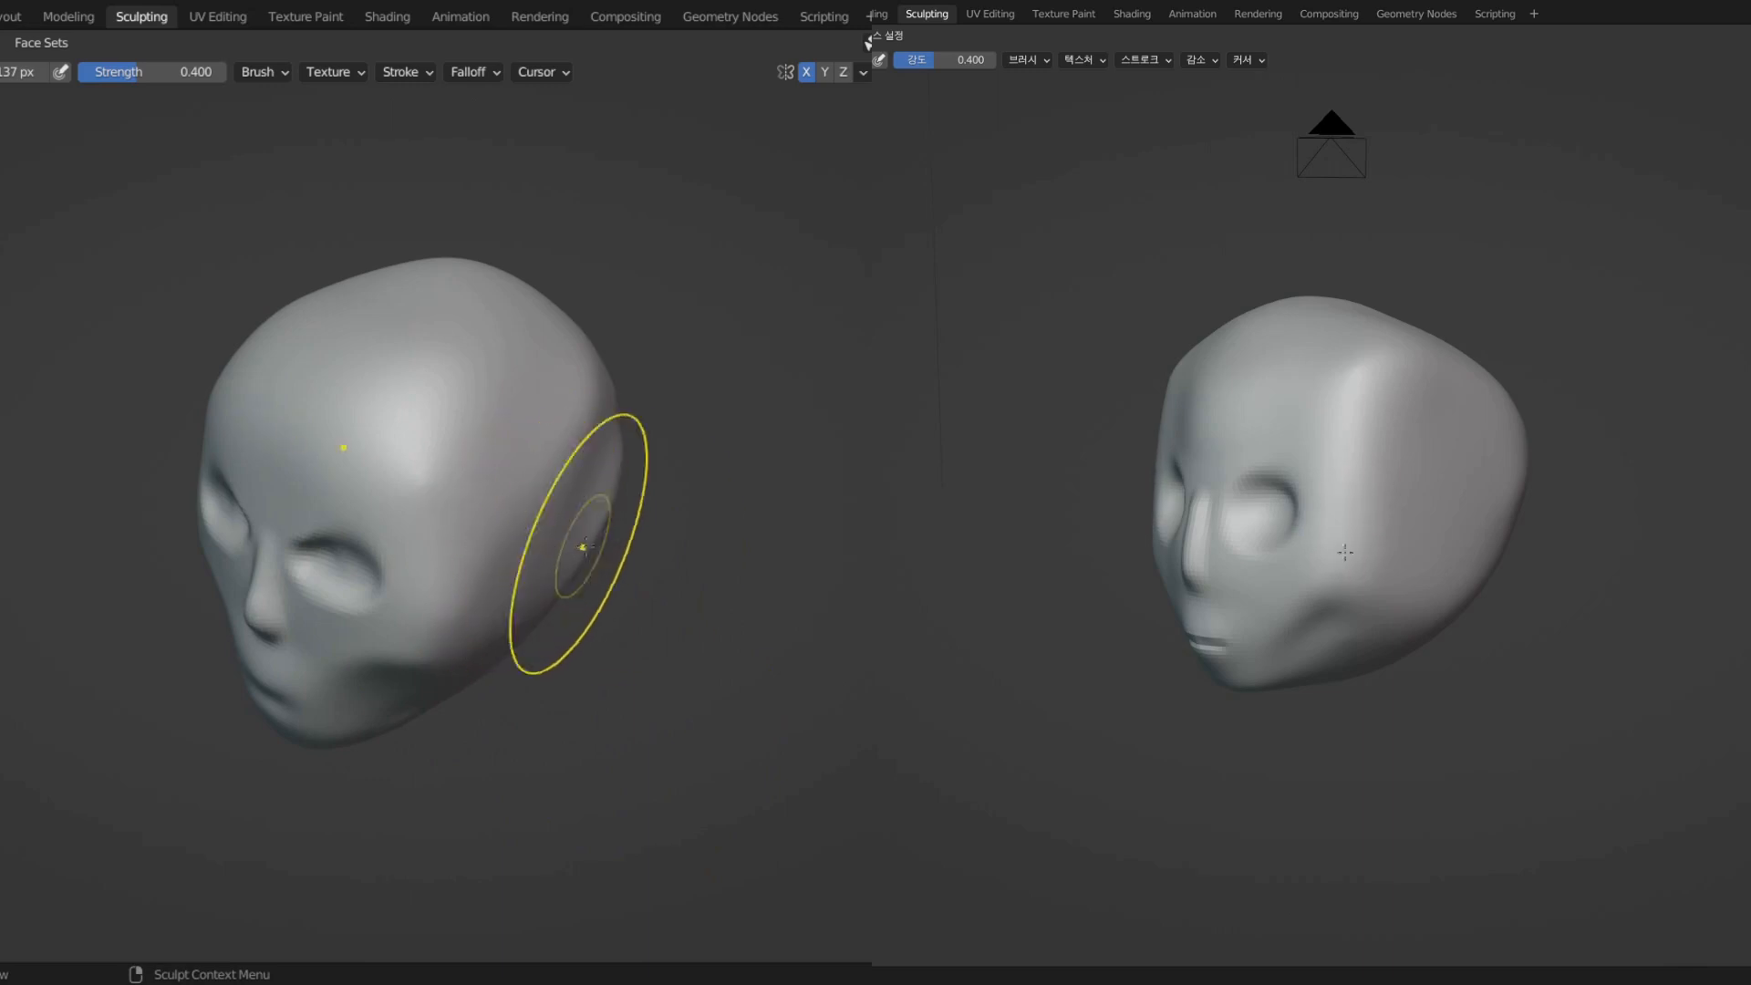
- Reshape the sides and rear of the skull from above with the Grab brush to give it an oval outline
mouse_move(715, 496)
middle_down()
mouse_move(557, 666)
mouse_move(390, 685)
middle_up()
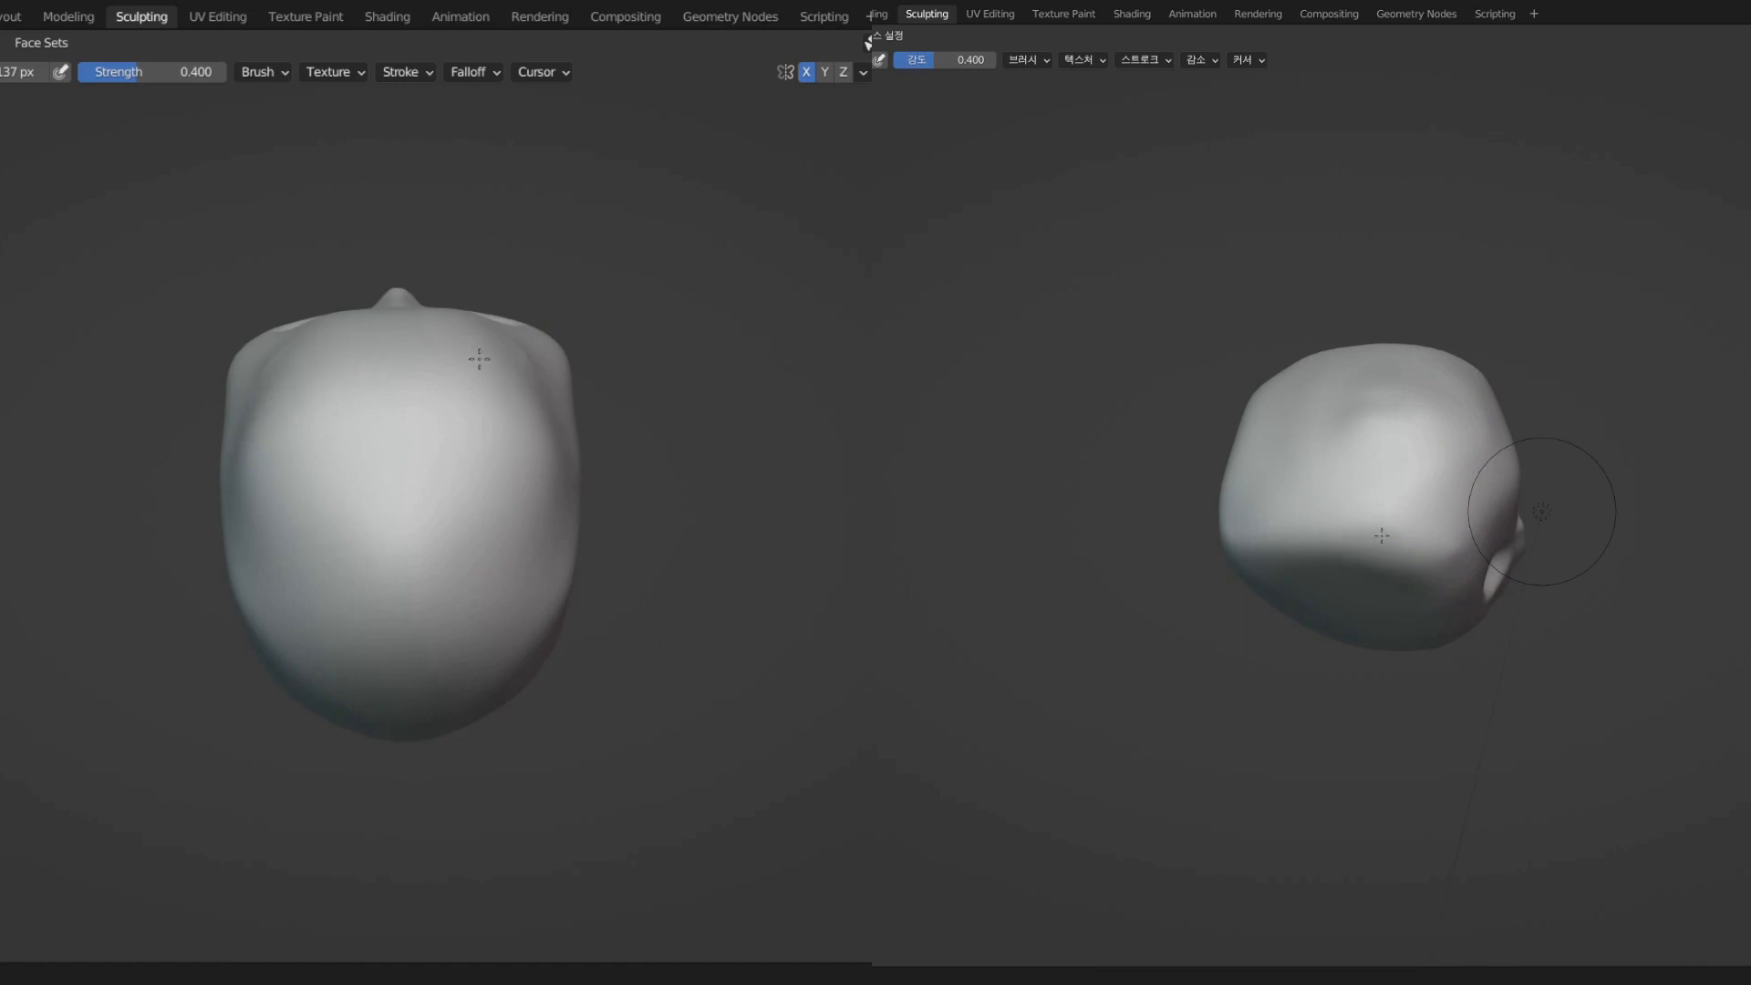
mouse_move(479, 358)
mouse_down()
mouse_move(497, 362)
mouse_move(486, 338)
mouse_up()
mouse_move(559, 455)
mouse_down()
mouse_move(574, 456)
mouse_move(576, 560)
mouse_up()
drag(543, 617, 545, 625)
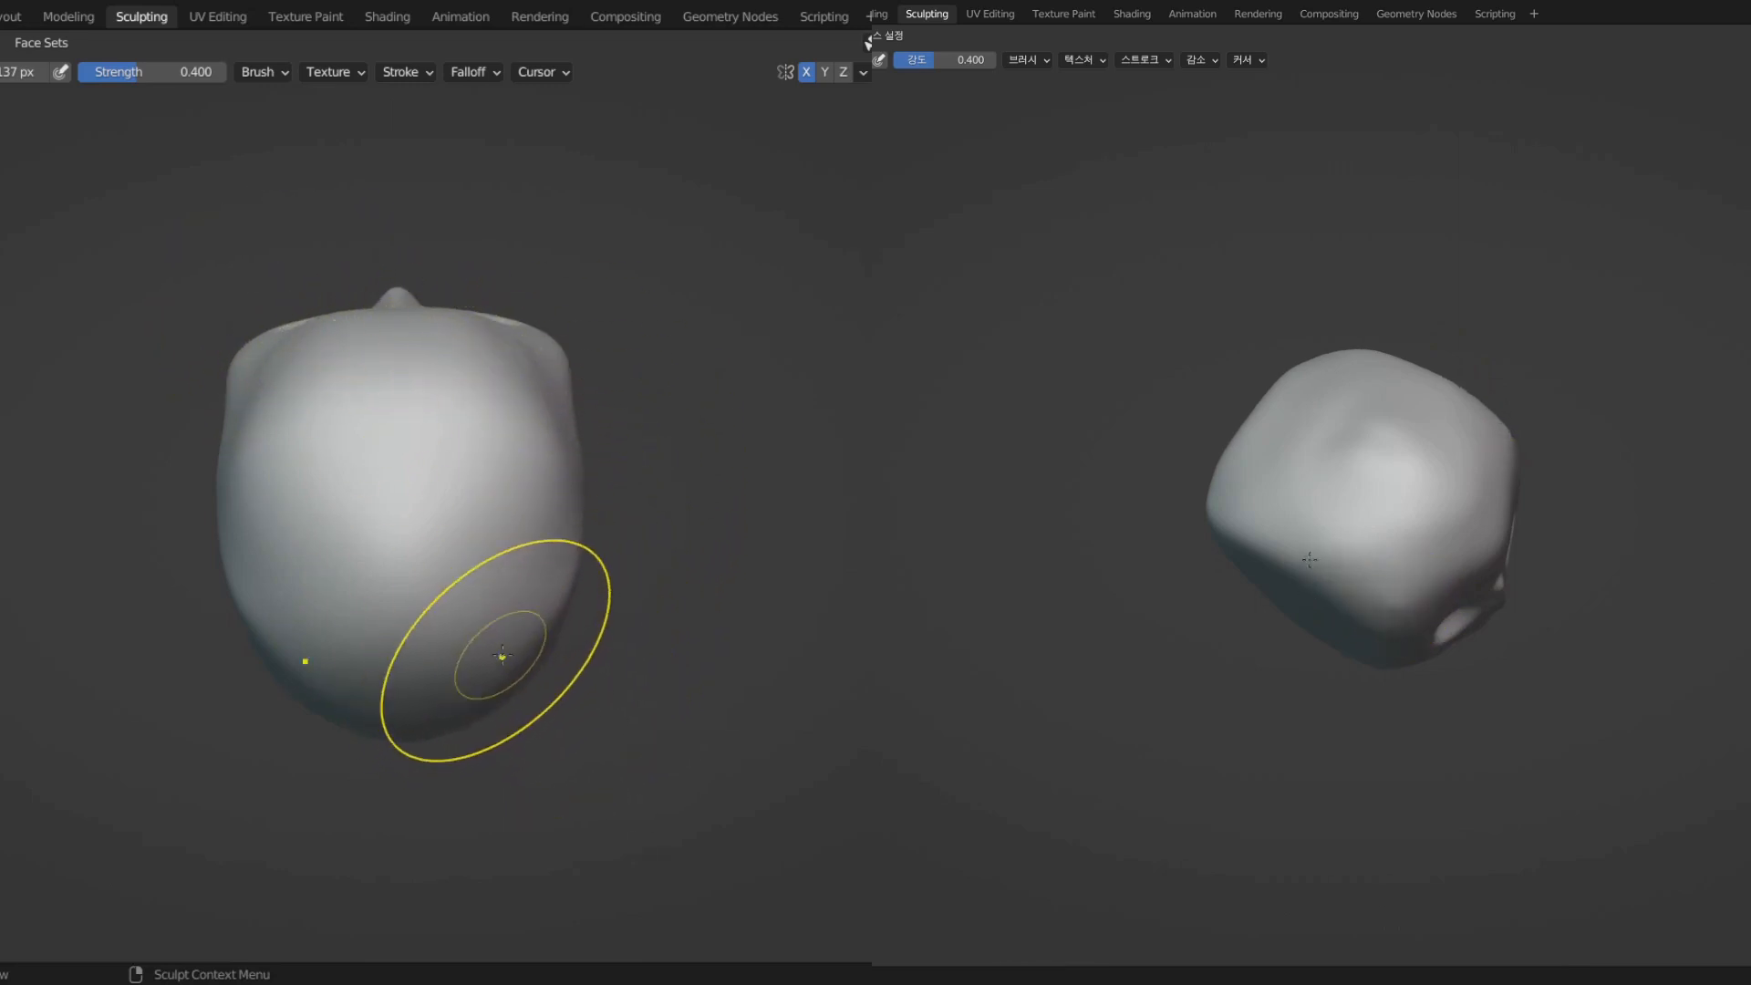
- Switch to the Draw brush at 0.257 strength with a 46 px radius for working on the top of the head
mouse_move(503, 654)
middle_down()
mouse_move(520, 421)
mouse_move(477, 546)
middle_up()
key(x)
key(f)
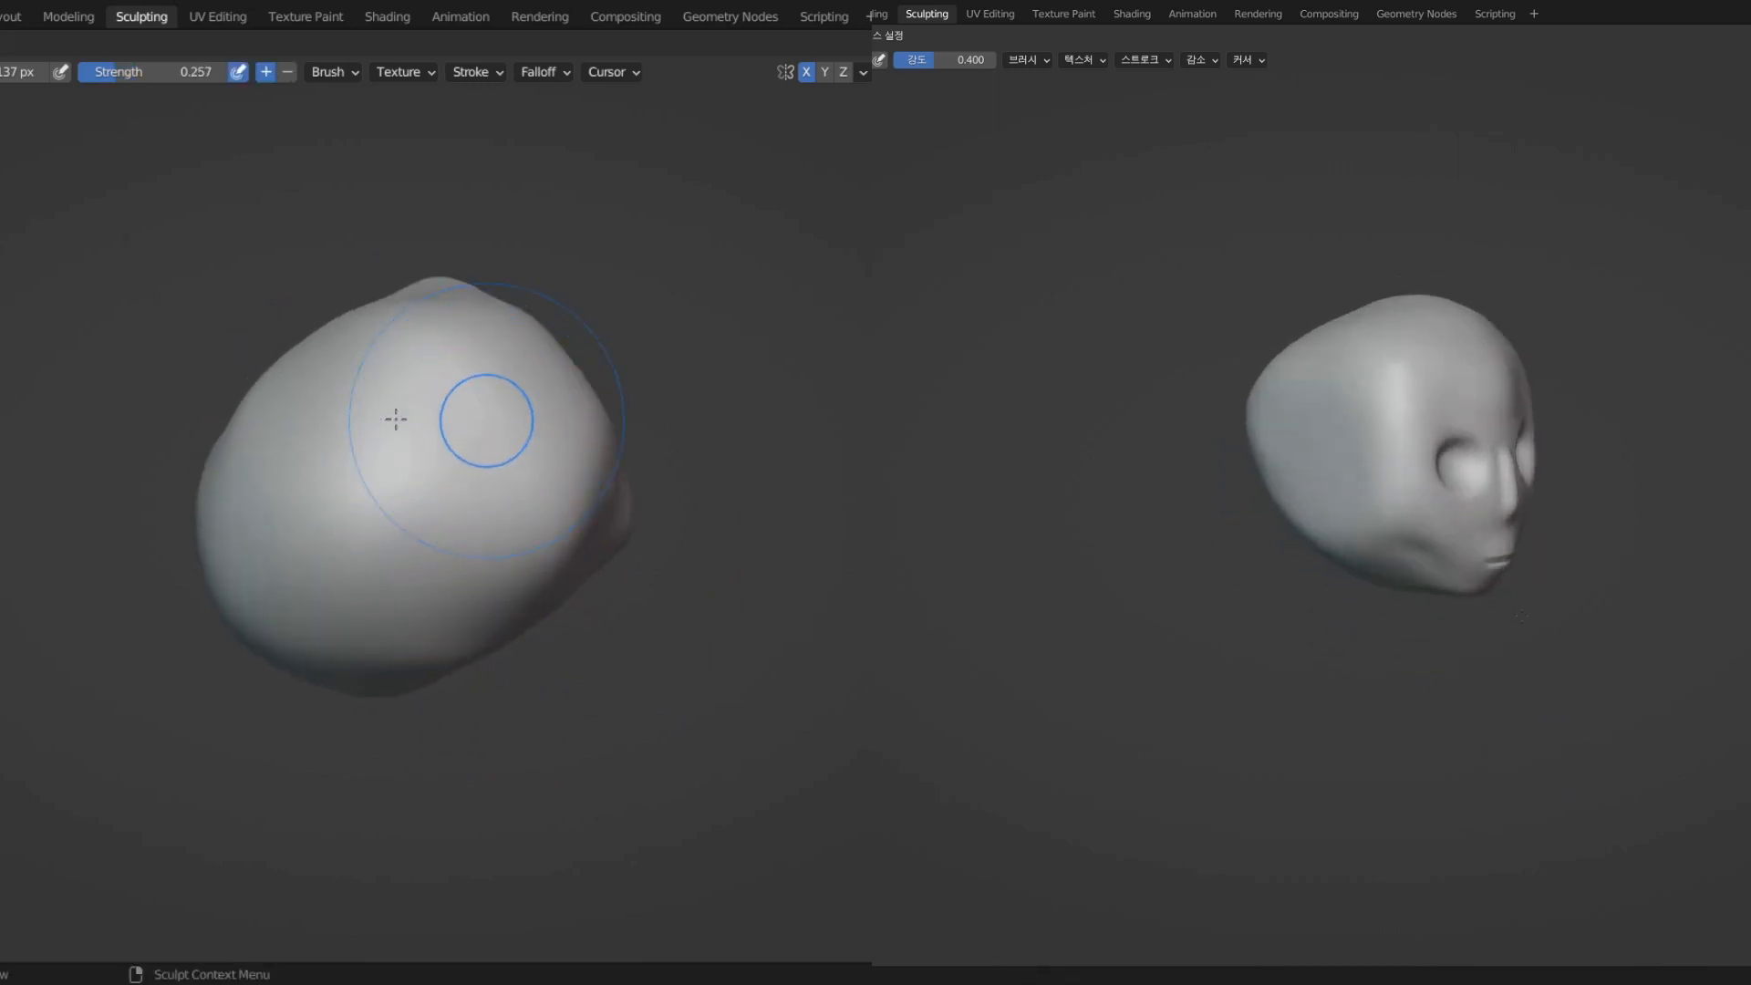
click(466, 400)
middle_drag(385, 517, 529, 587)
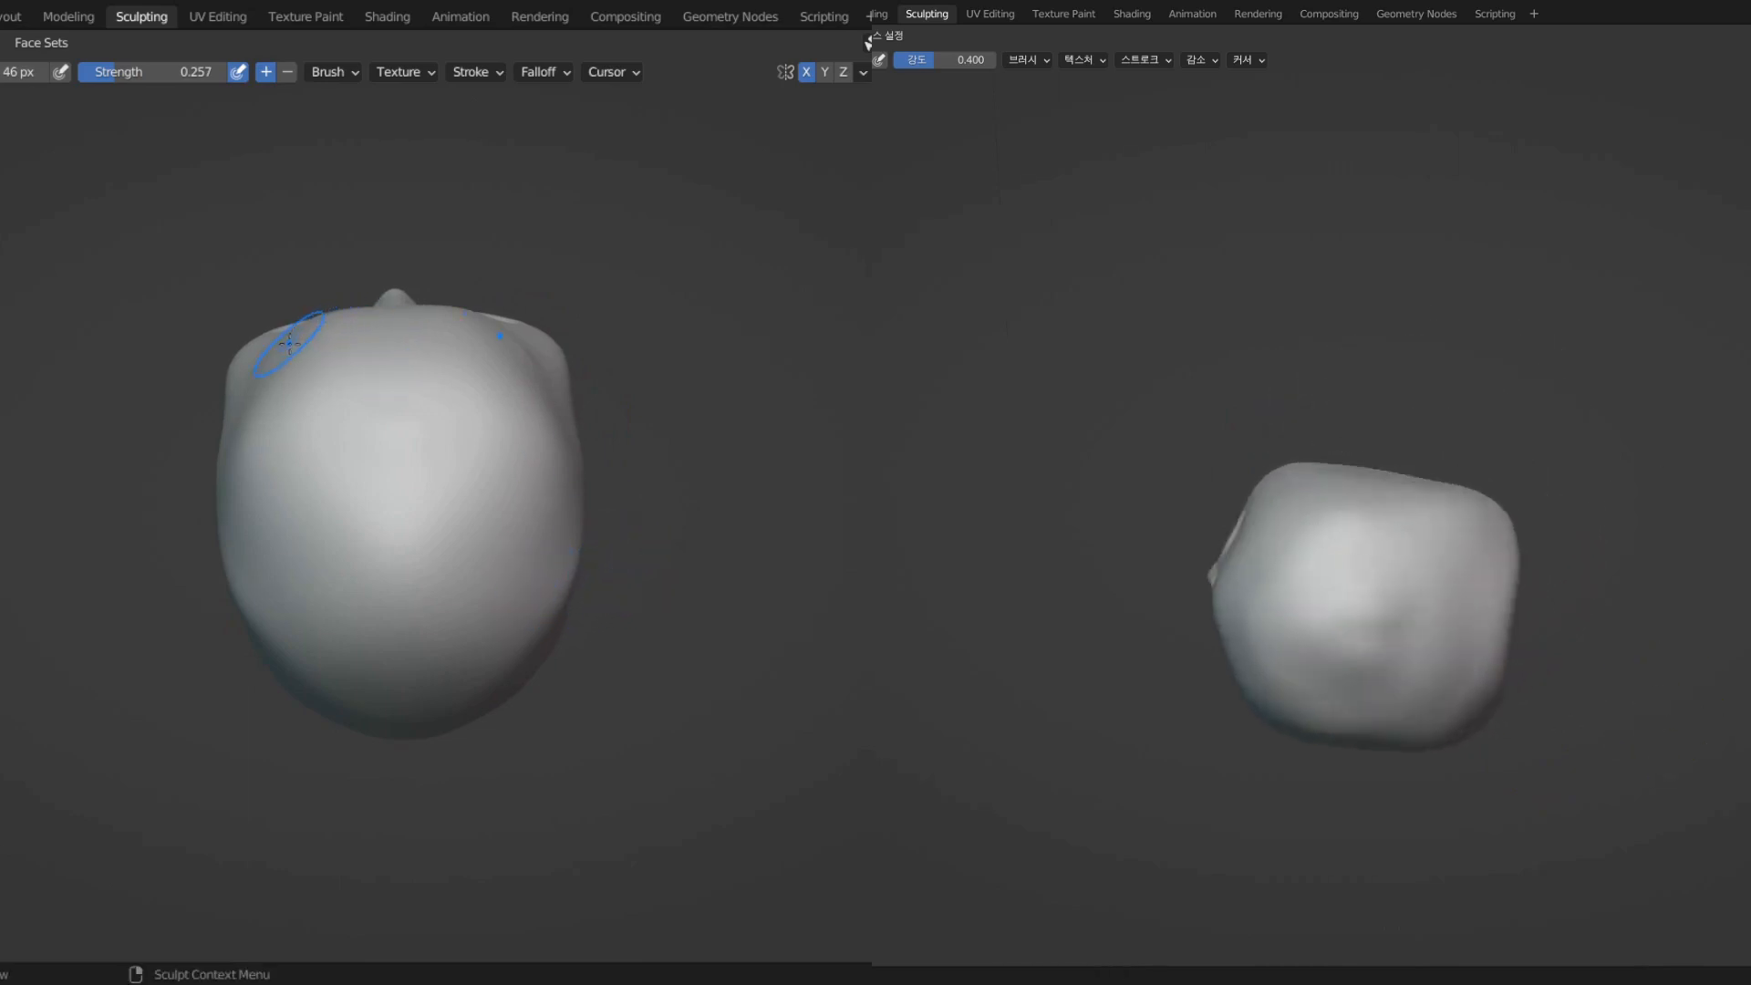
- Trace an oval outline around the skull from above with the Draw brush at a 24 px radius
key(f)
click(306, 387)
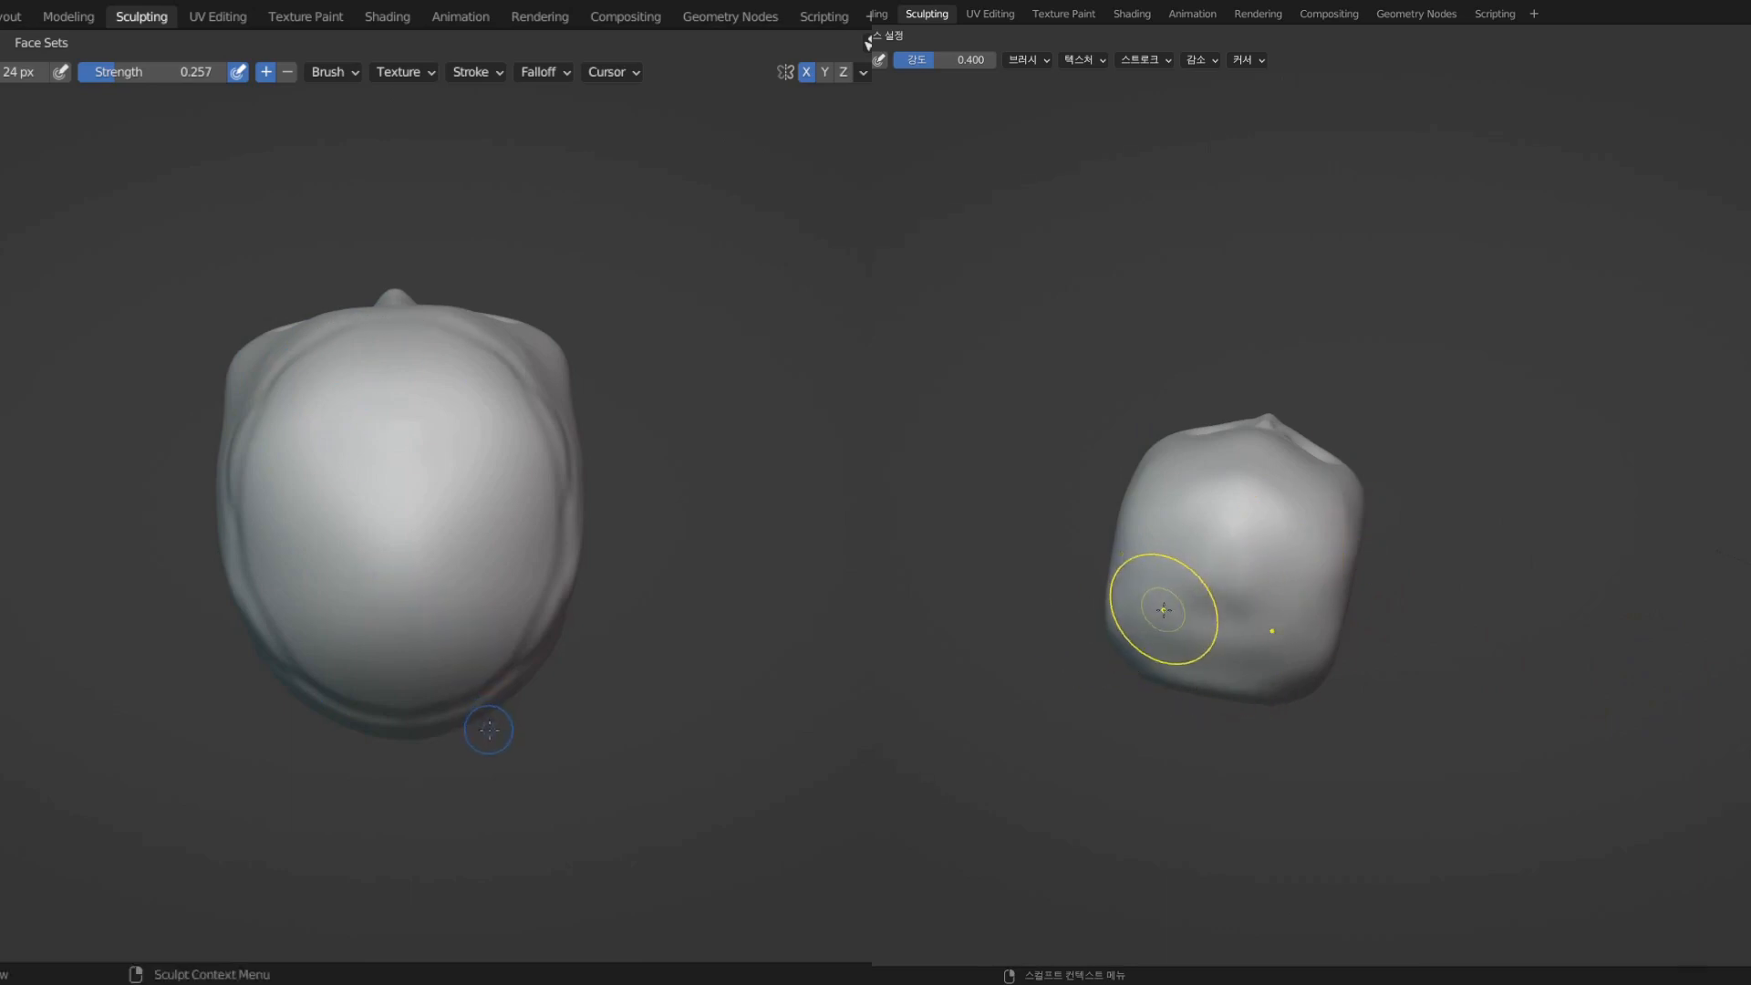
middle_drag(489, 729, 865, 517)
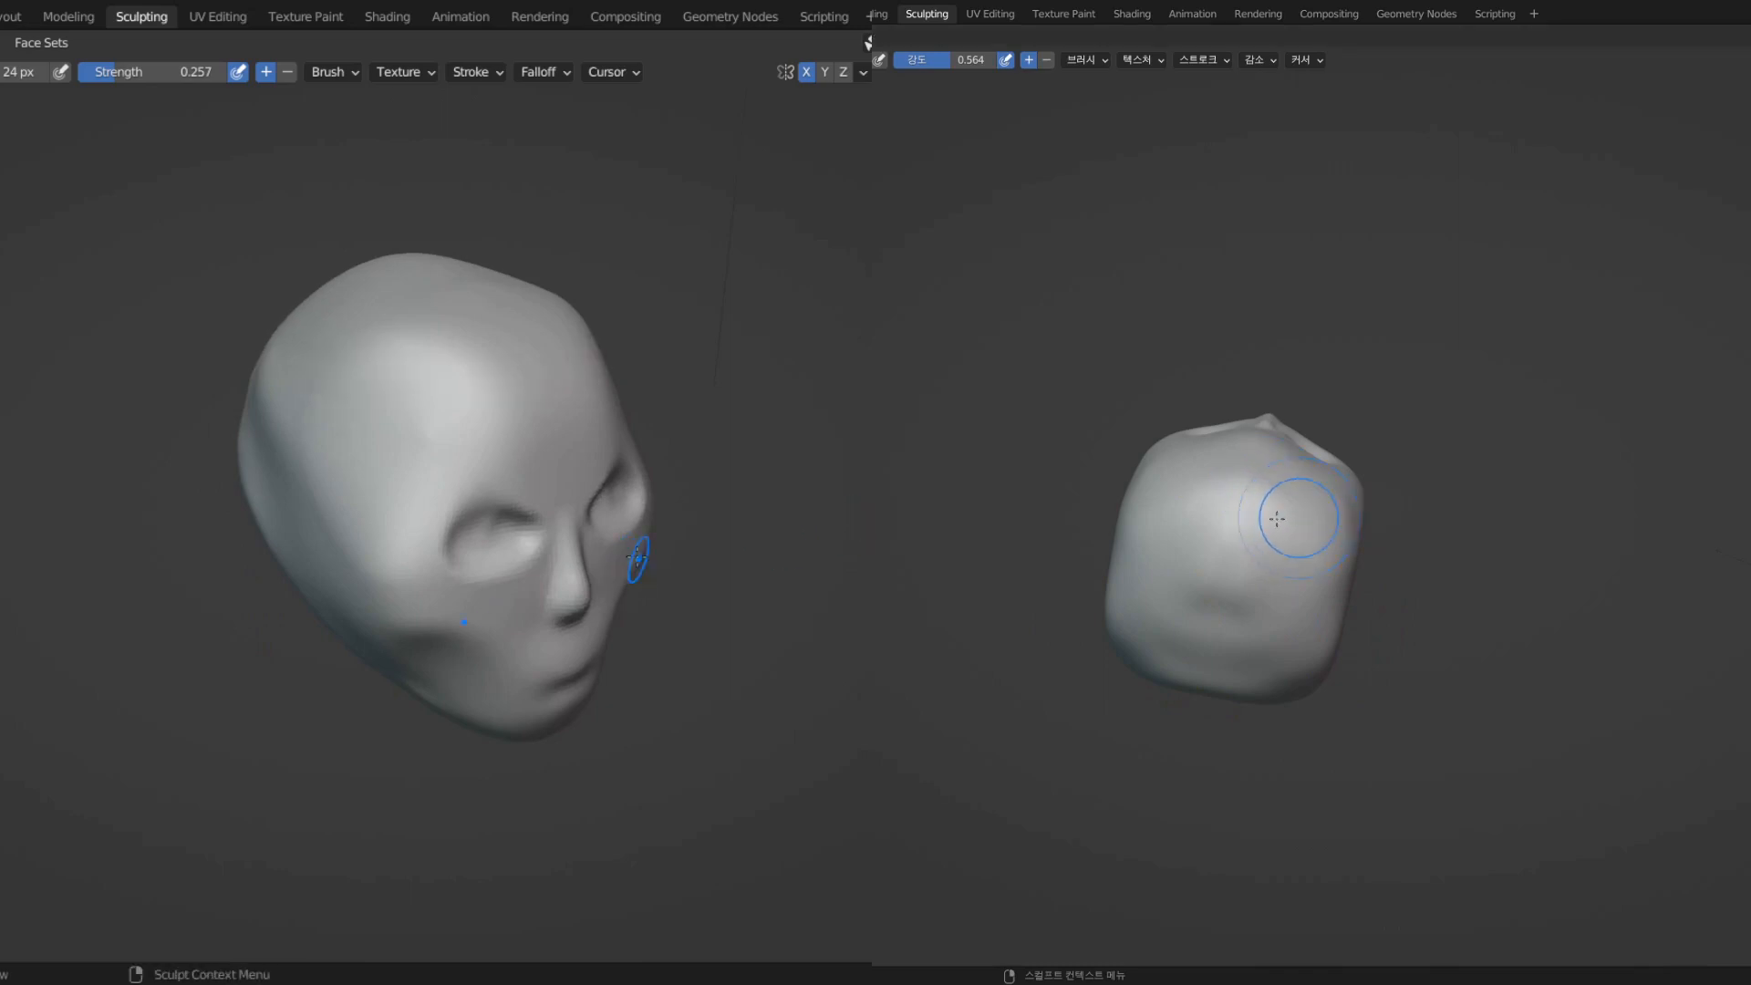
- Build up the forehead, crown and sides of the skull with the Draw brush at 45 px and 98 px radii
middle_drag(636, 558, 359, 442)
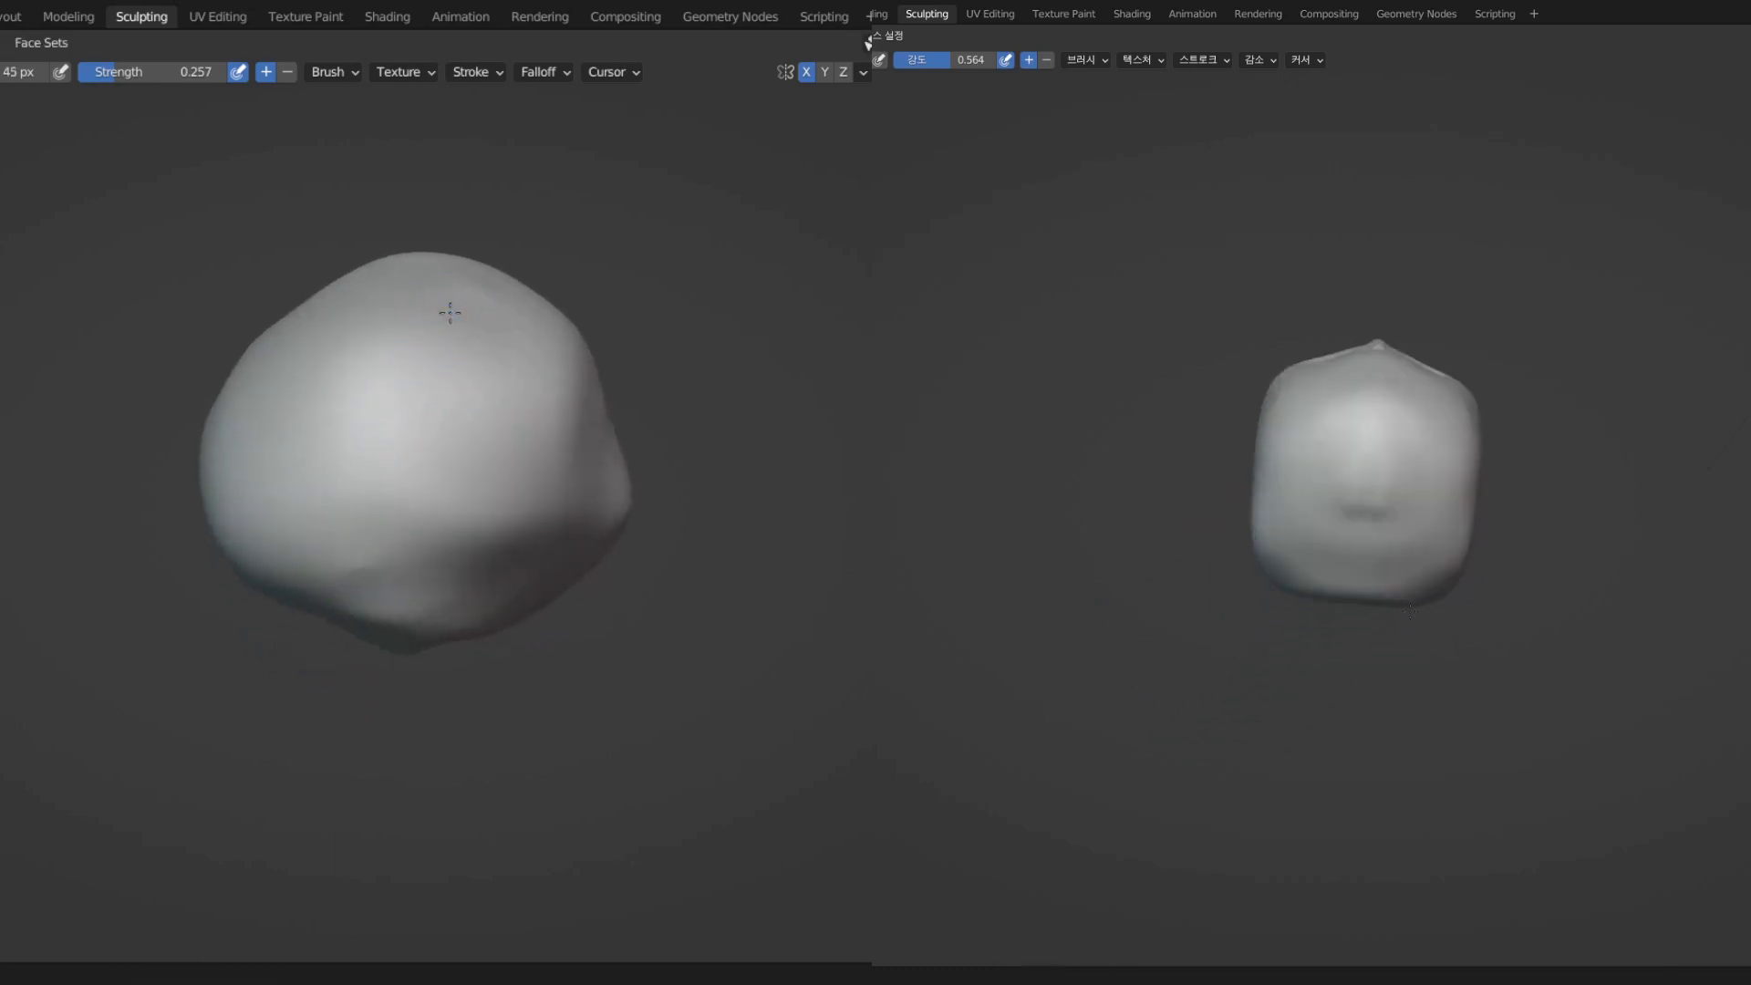
mouse_move(478, 316)
middle_down()
mouse_move(390, 390)
mouse_move(531, 395)
mouse_move(372, 438)
middle_up()
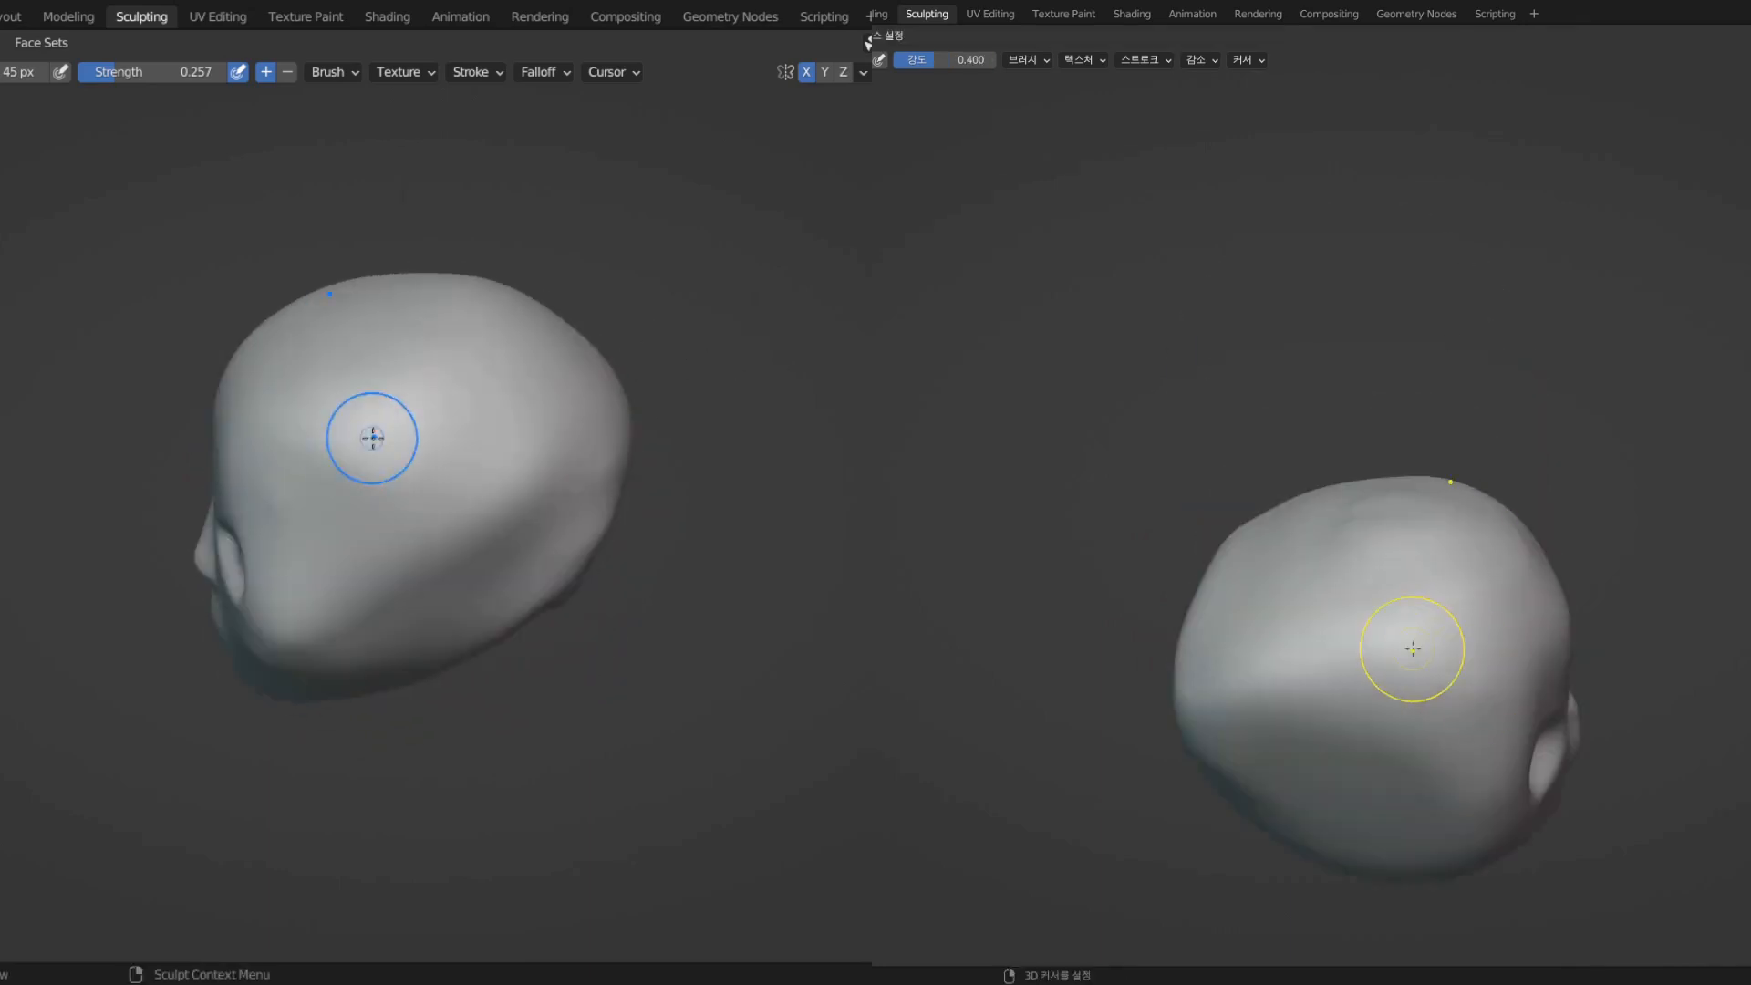
middle_drag(430, 511, 525, 581)
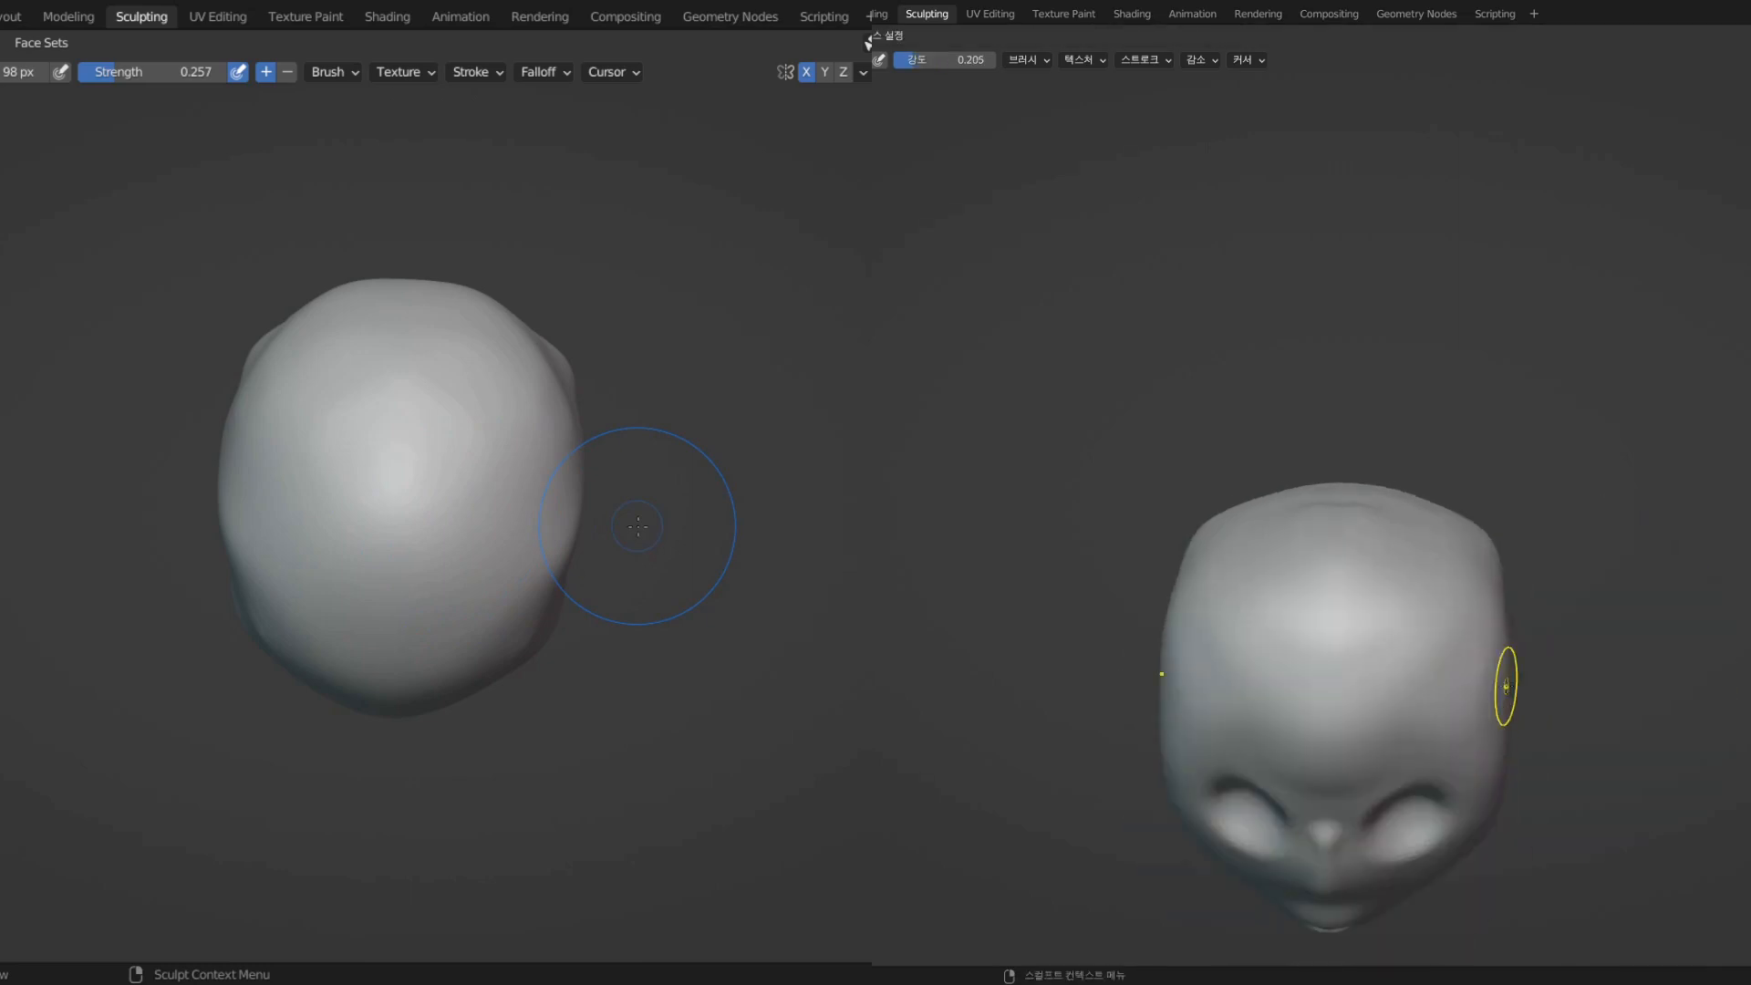
key(KP_7)
key(ctrl+KP_7)
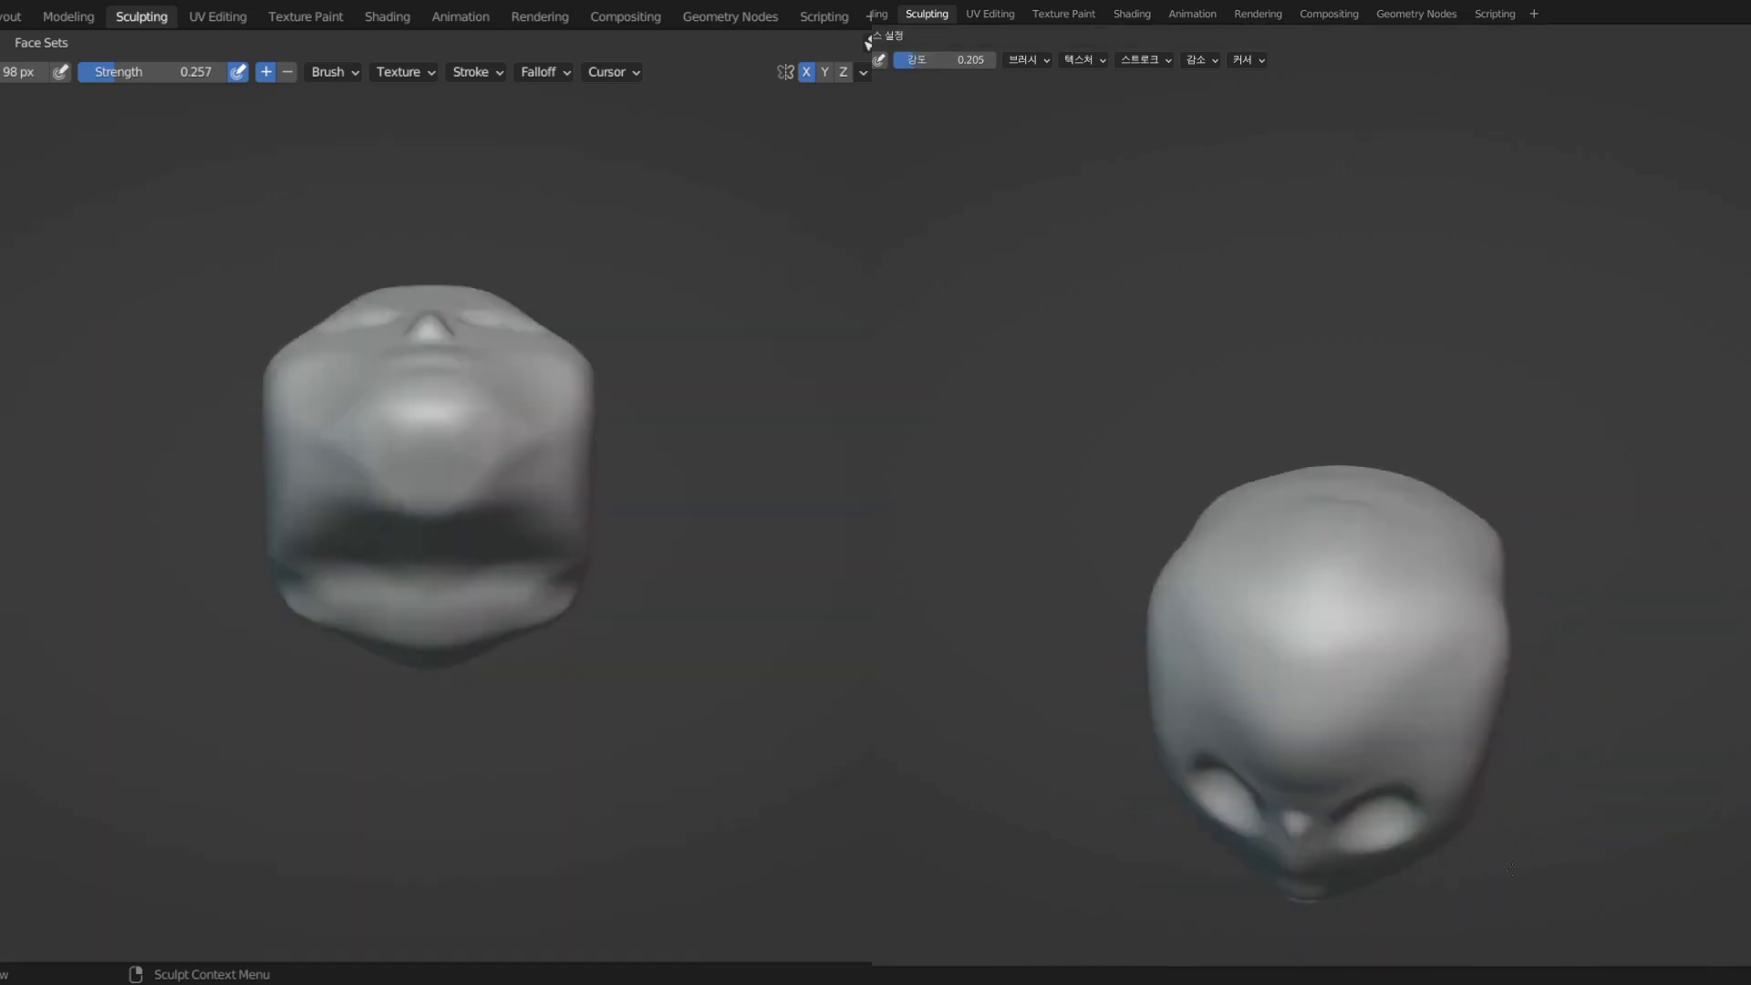
key(KP_7)
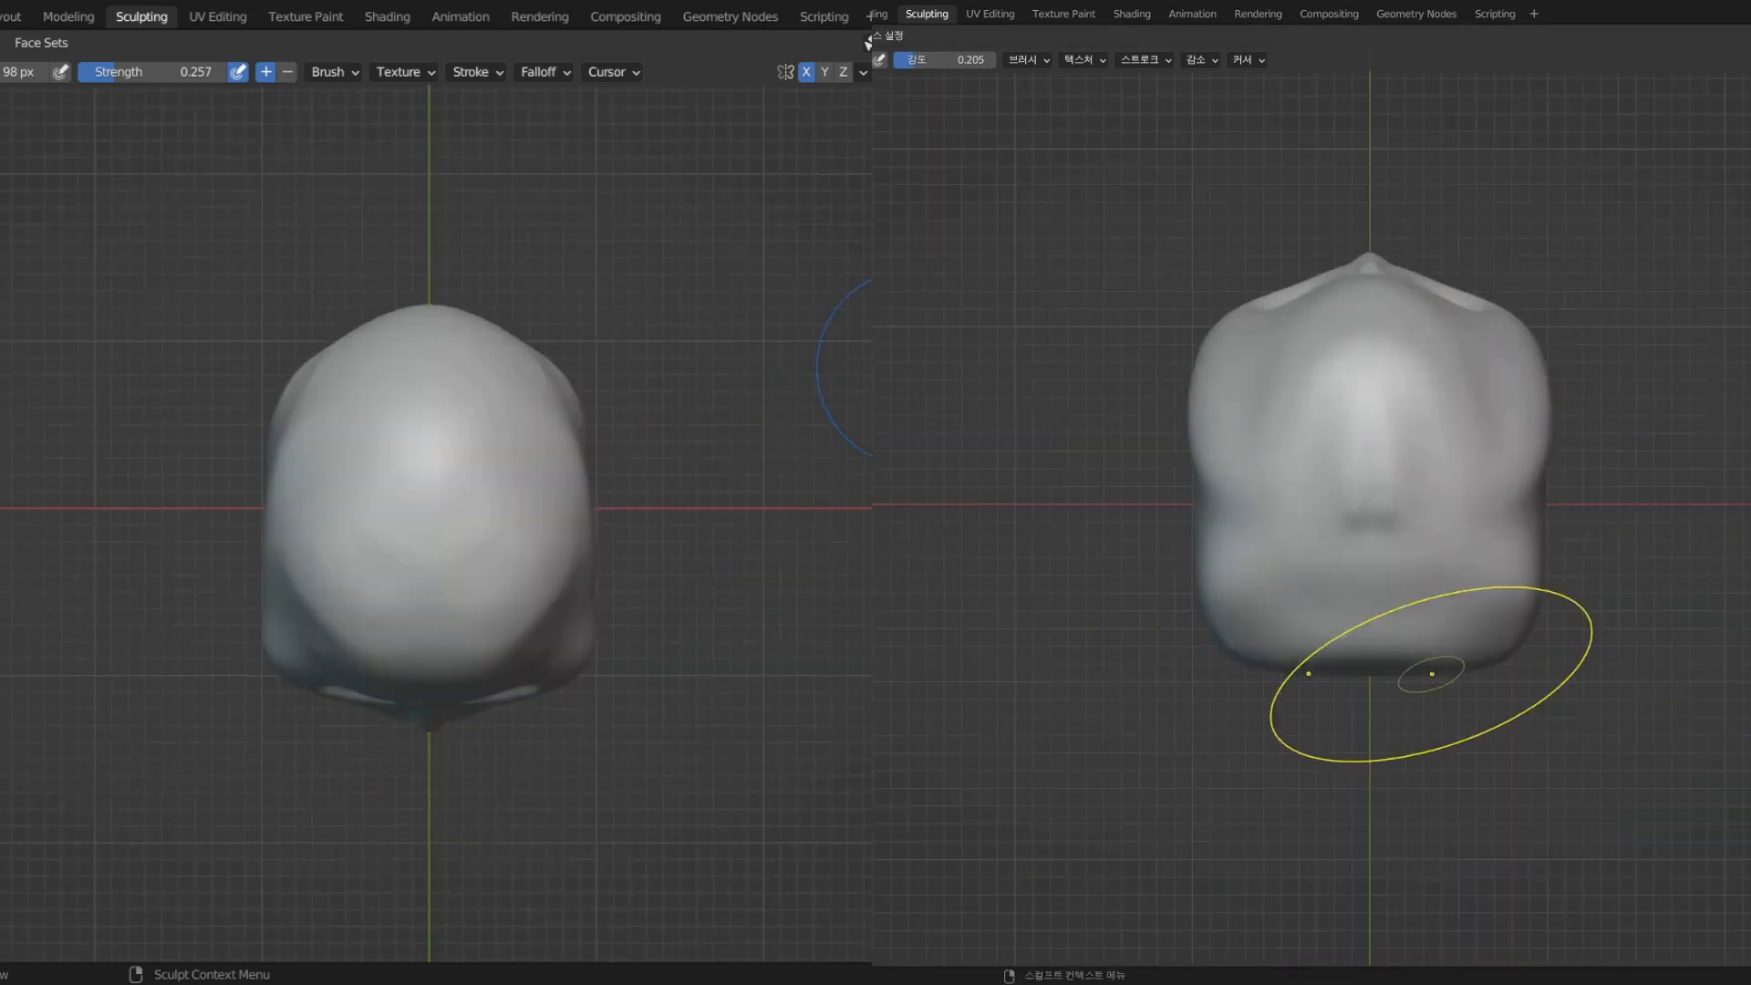
- Round the back and sides of the second head's skull at 0.205 strength and resize the brush
middle_drag(1485, 568, 1450, 584)
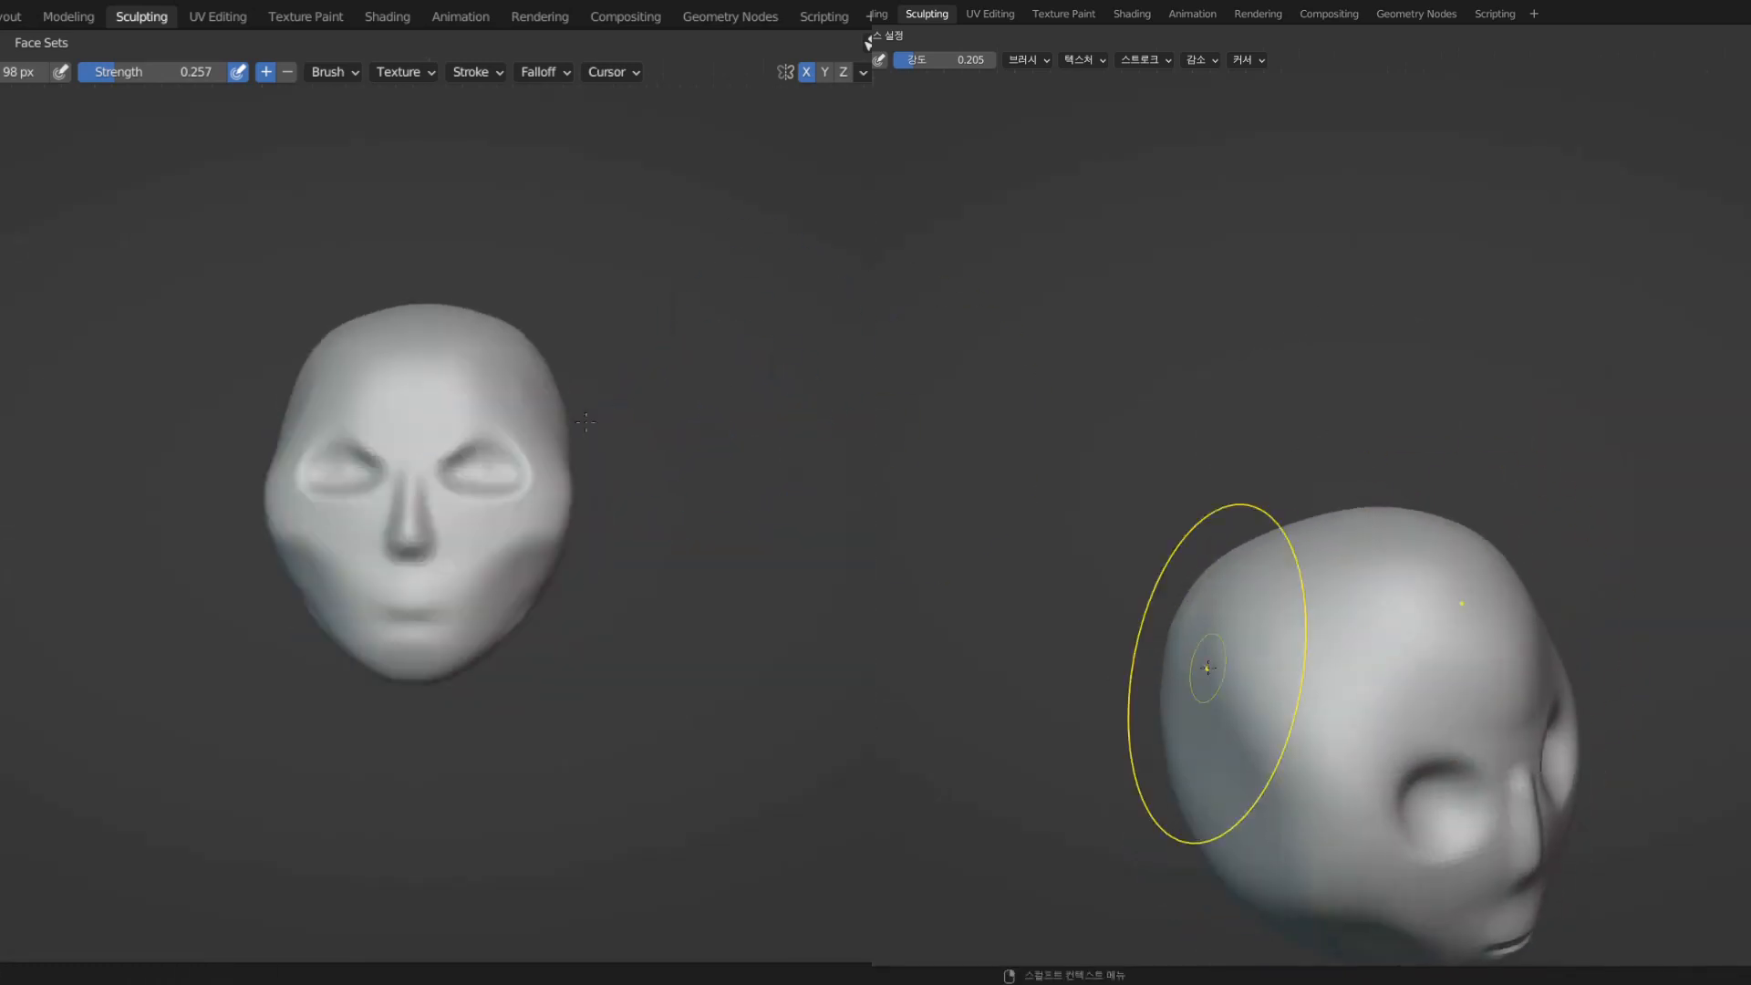
mouse_move(1204, 672)
middle_down()
mouse_move(1668, 799)
mouse_move(1689, 777)
middle_up()
key(f)
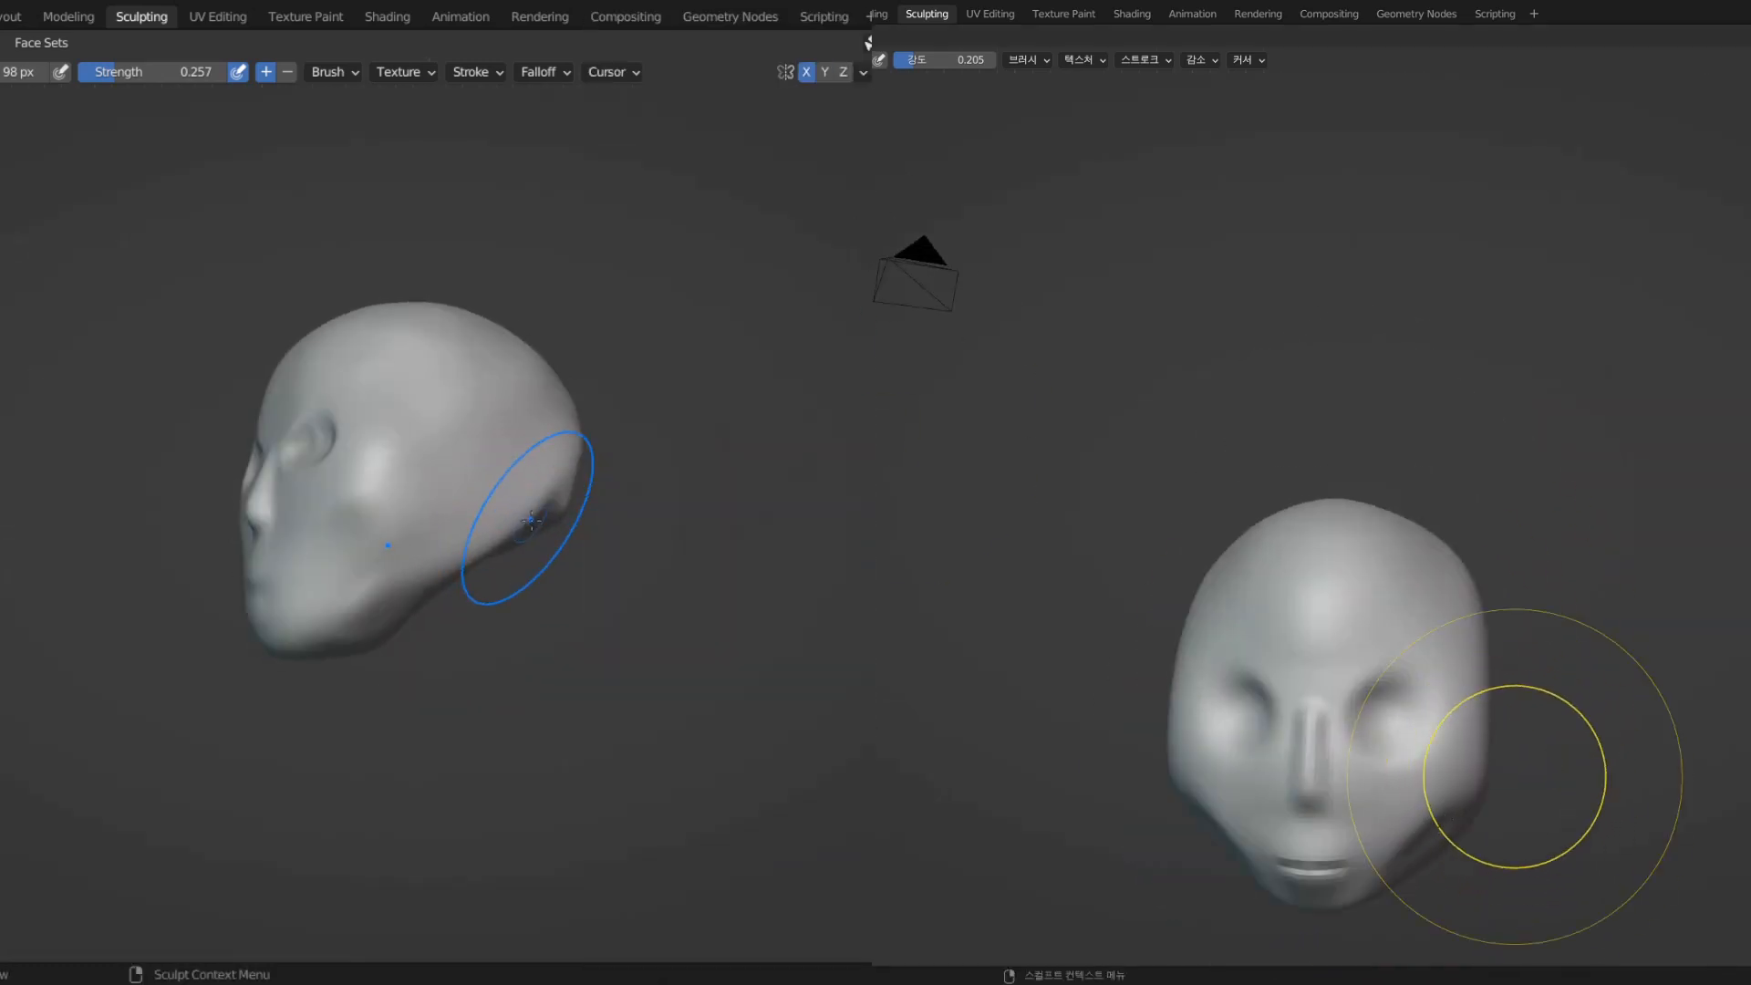
click(1606, 777)
- Build up the jawline below the cheek with the Draw brush at 0.257 strength and a 40 px radius
mouse_move(517, 520)
middle_down()
mouse_move(608, 619)
mouse_move(442, 649)
middle_up()
scroll(508, 645, up, 3)
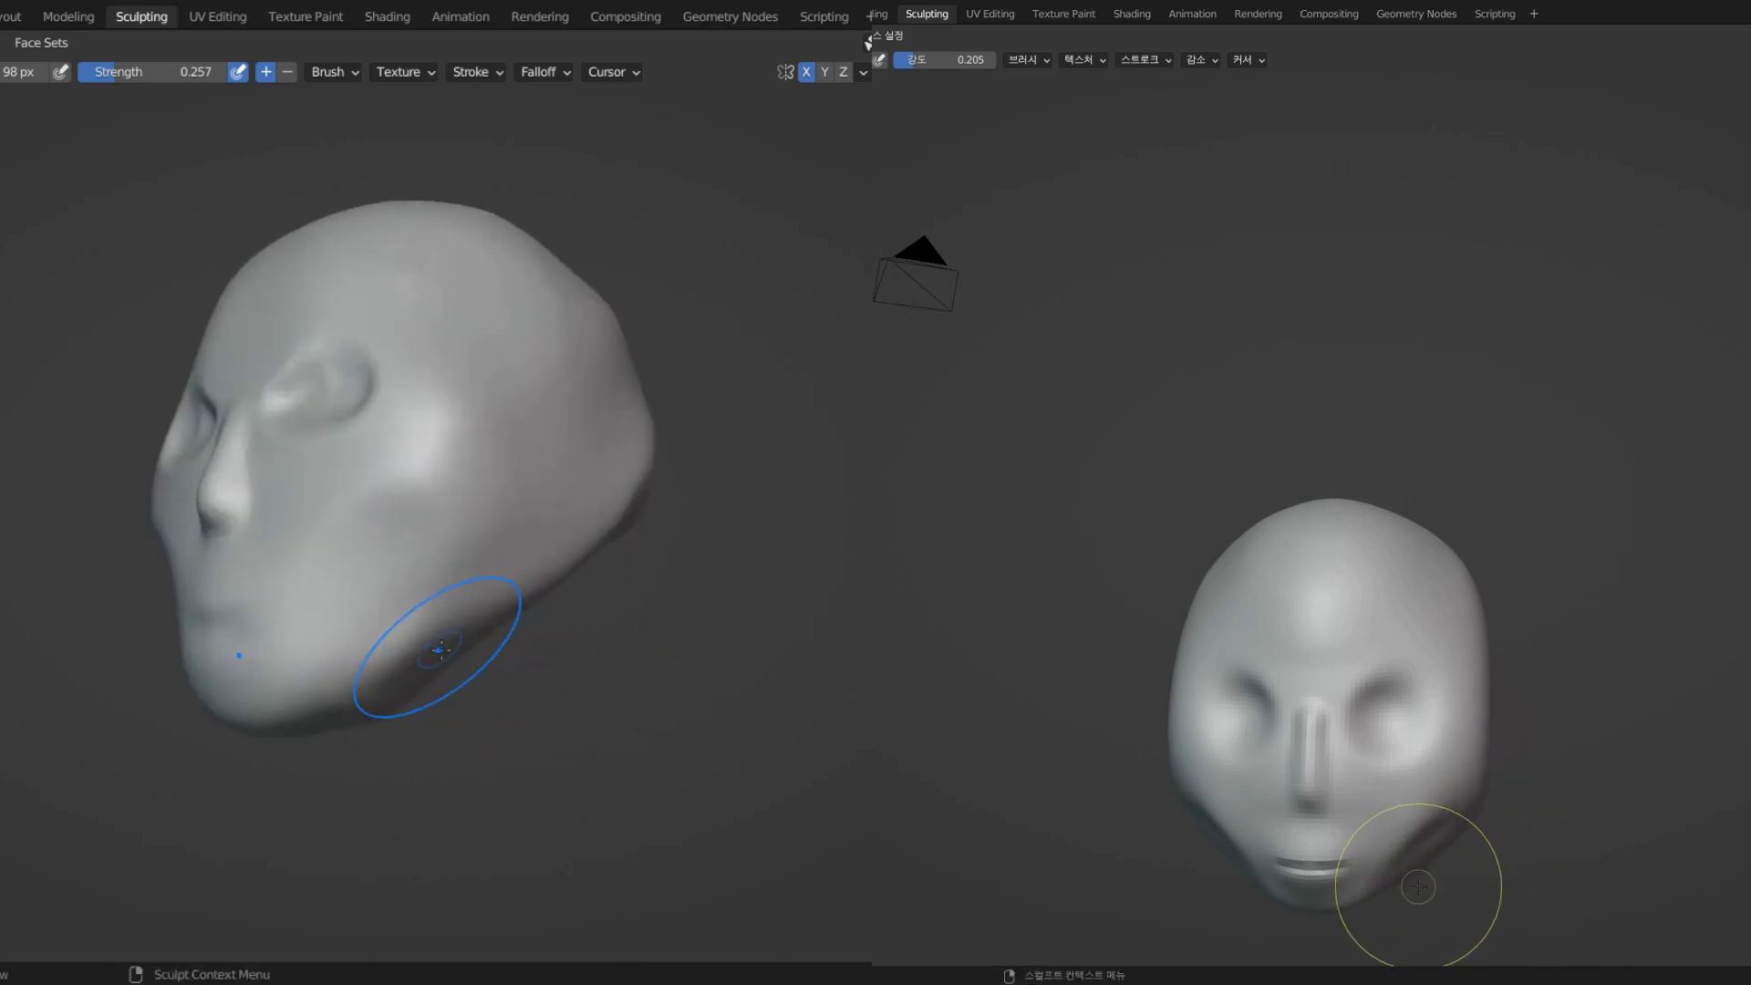
key(f)
click(470, 645)
drag(453, 571, 361, 665)
drag(438, 620, 415, 656)
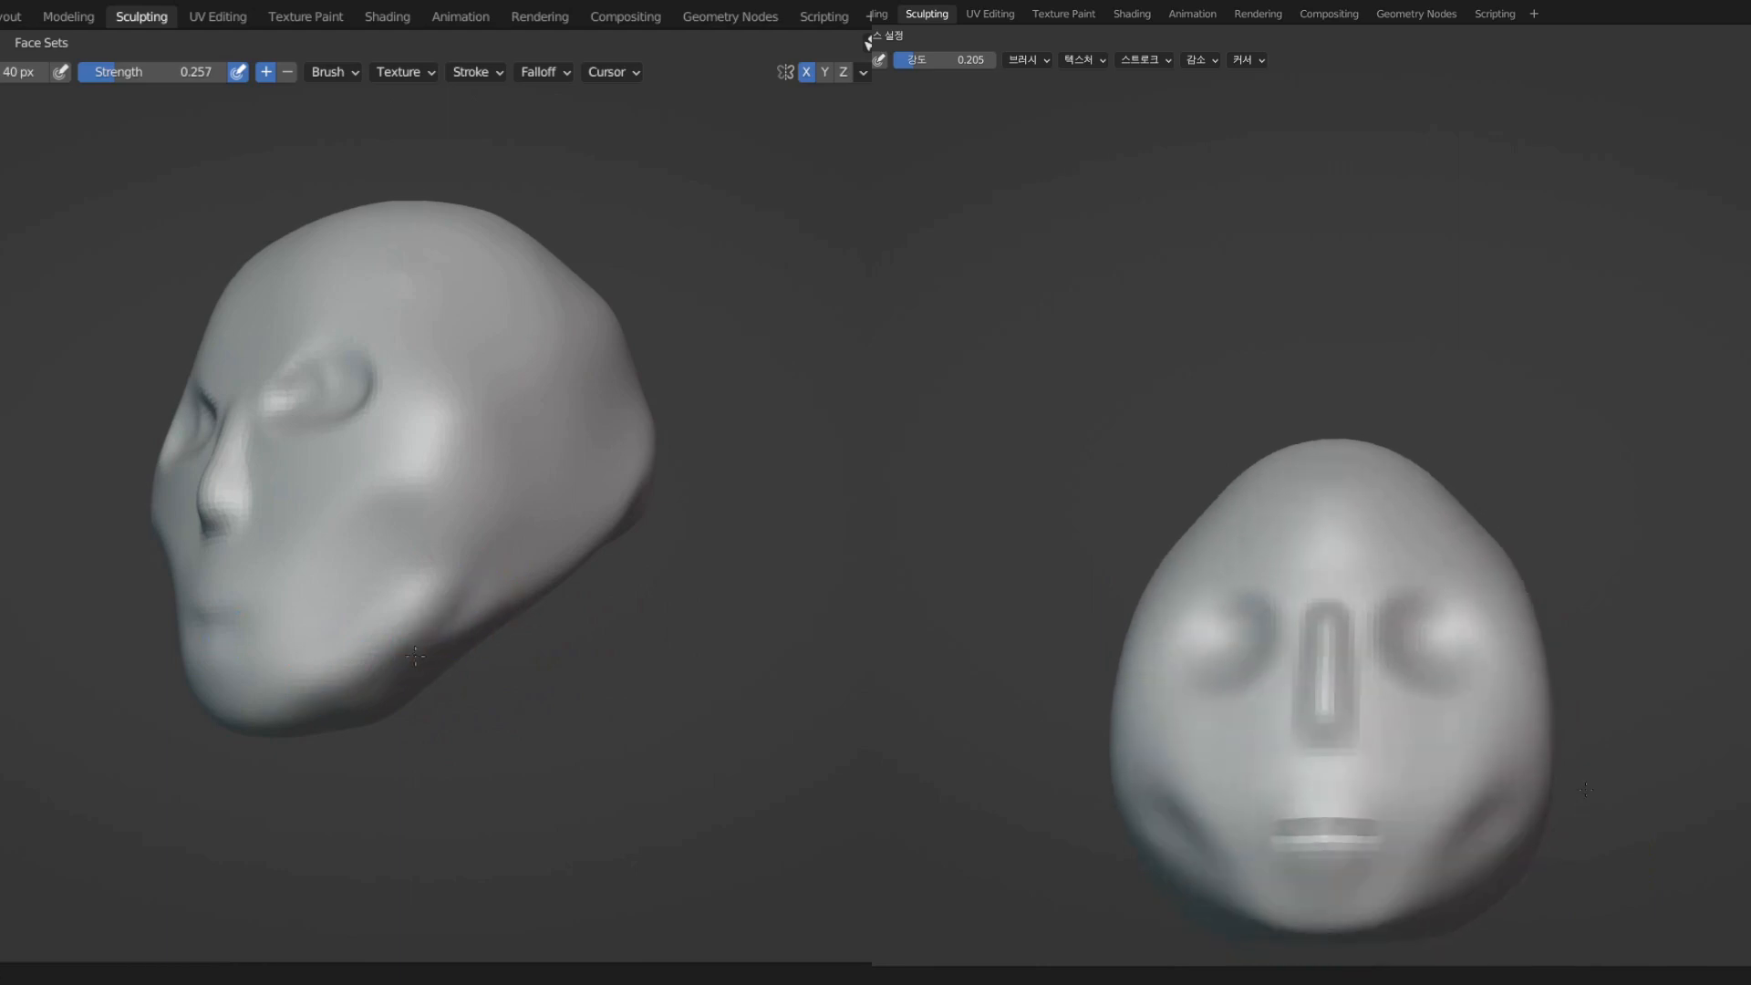
- Shape the lower cheek and the underside of the jaw towards the chin with the 40 px Draw brush
middle_drag(407, 670, 410, 617)
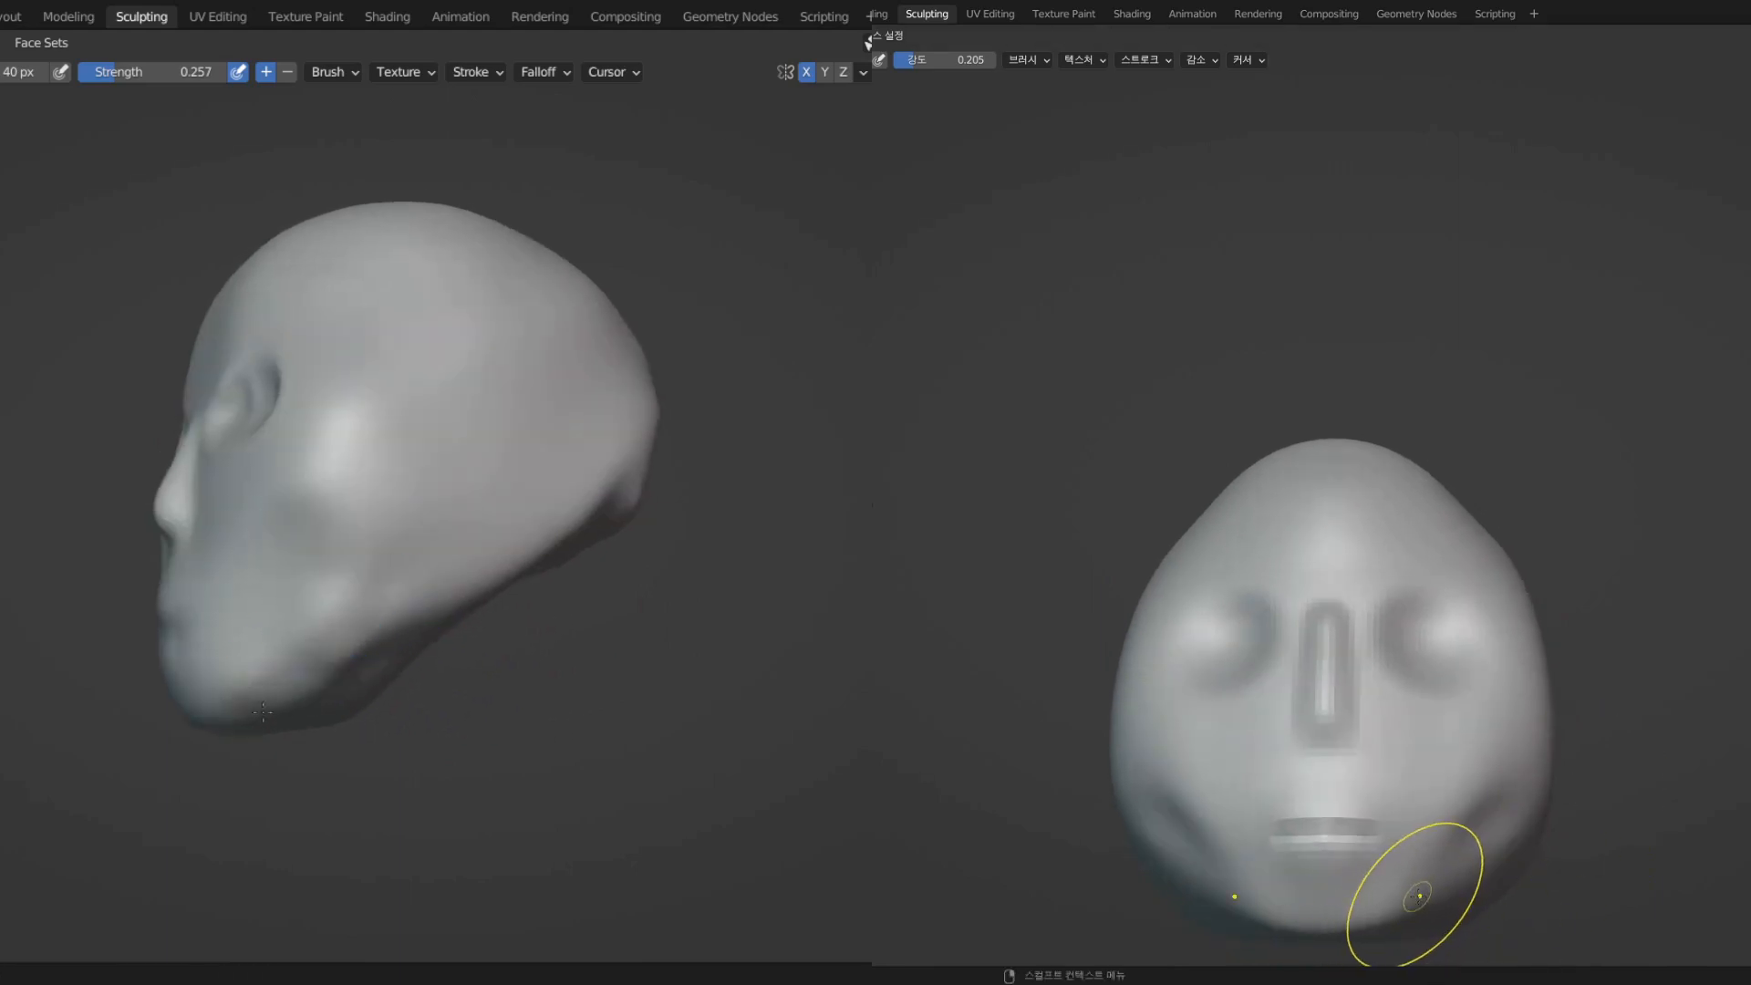
middle_drag(262, 711, 335, 605)
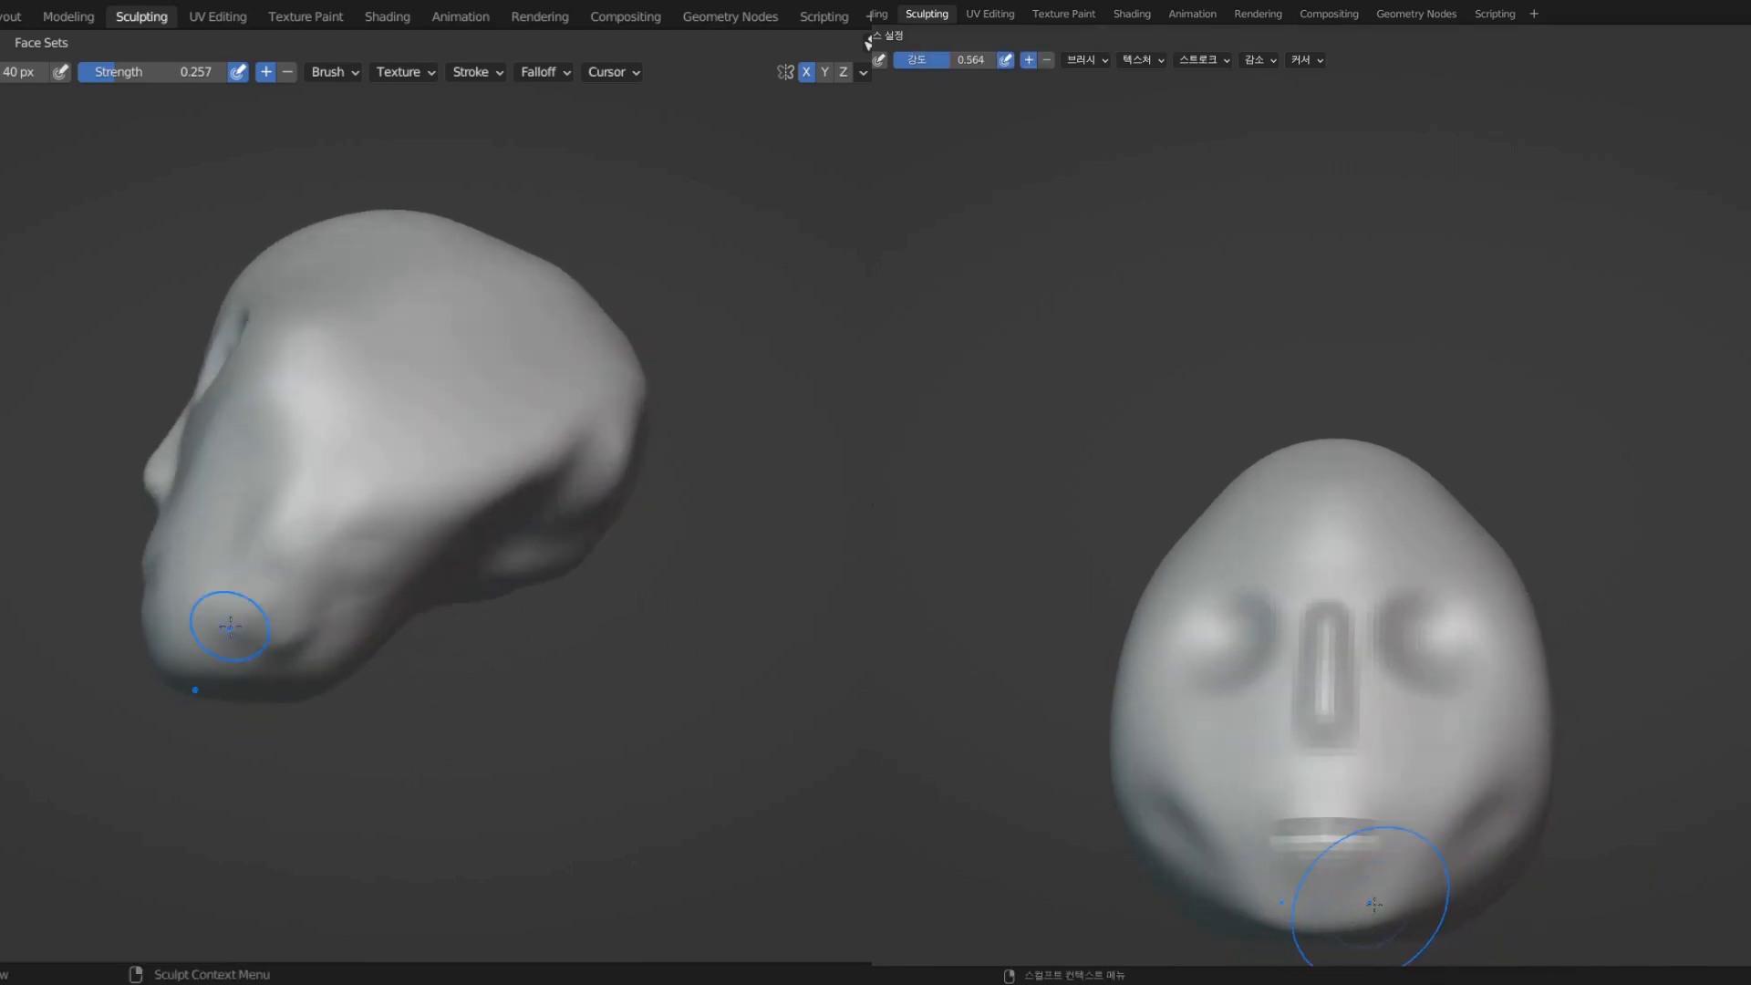
drag(275, 572, 304, 644)
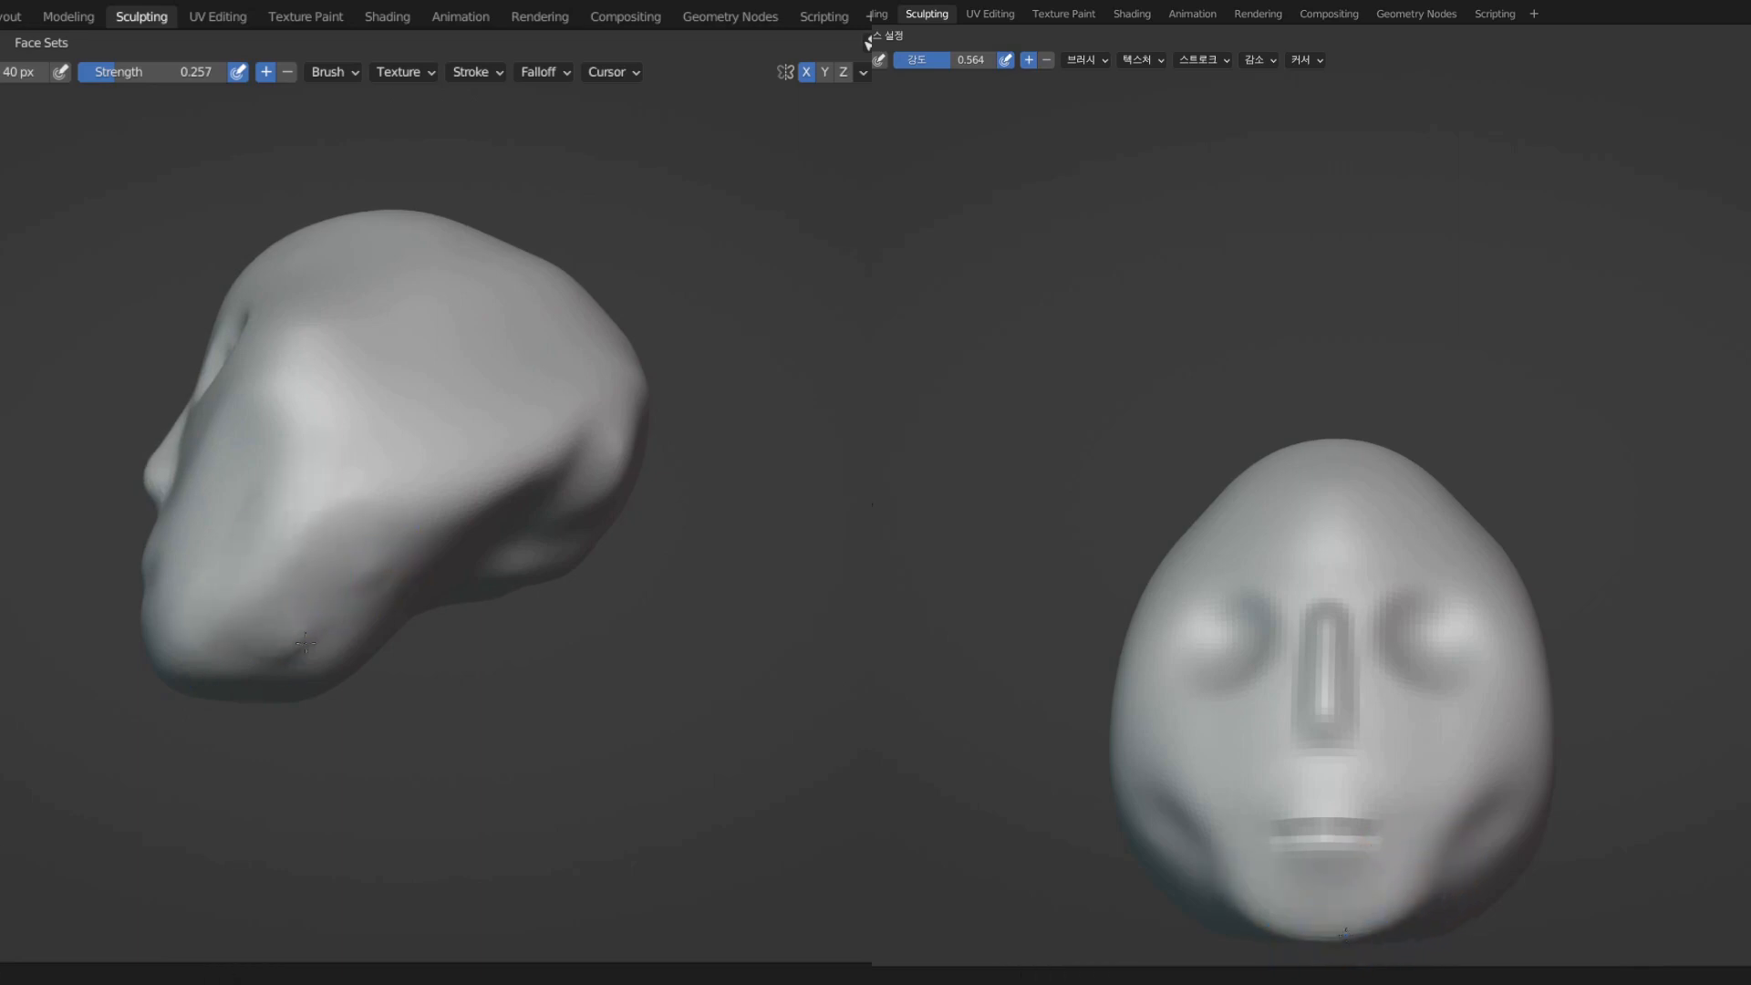
middle_drag(253, 580, 391, 646)
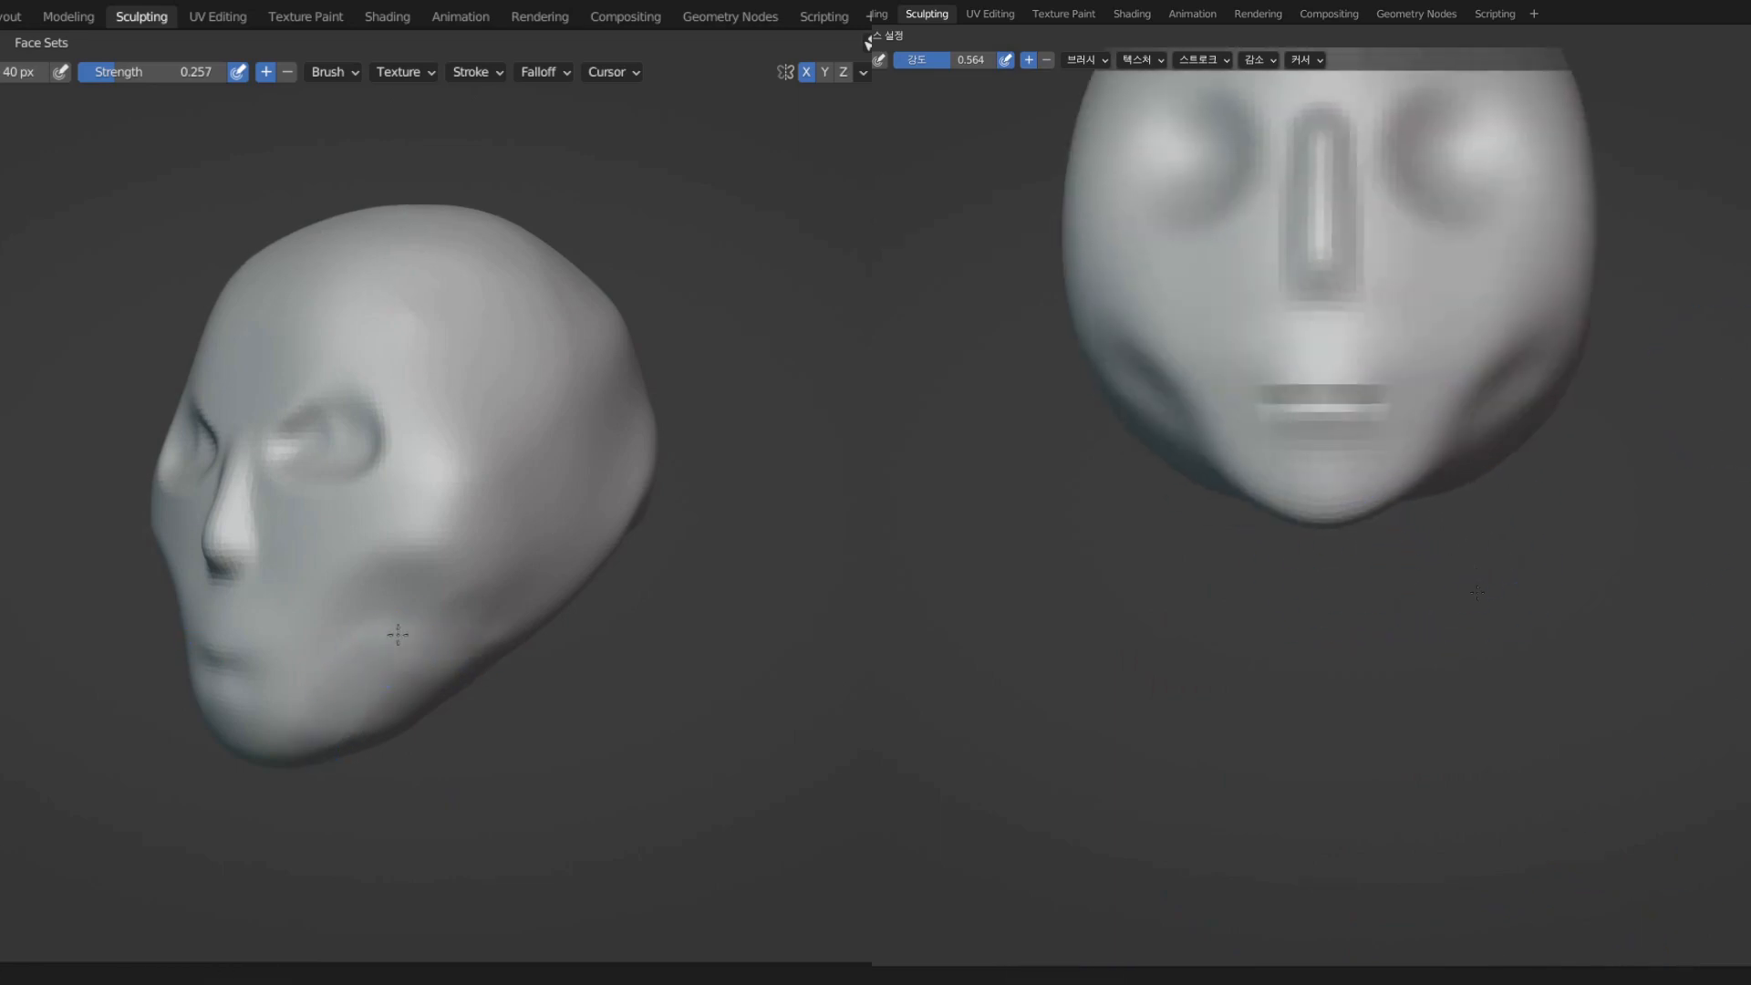
mouse_move(496, 692)
middle_down()
mouse_move(586, 685)
mouse_move(567, 632)
mouse_move(638, 656)
mouse_move(469, 574)
middle_up()
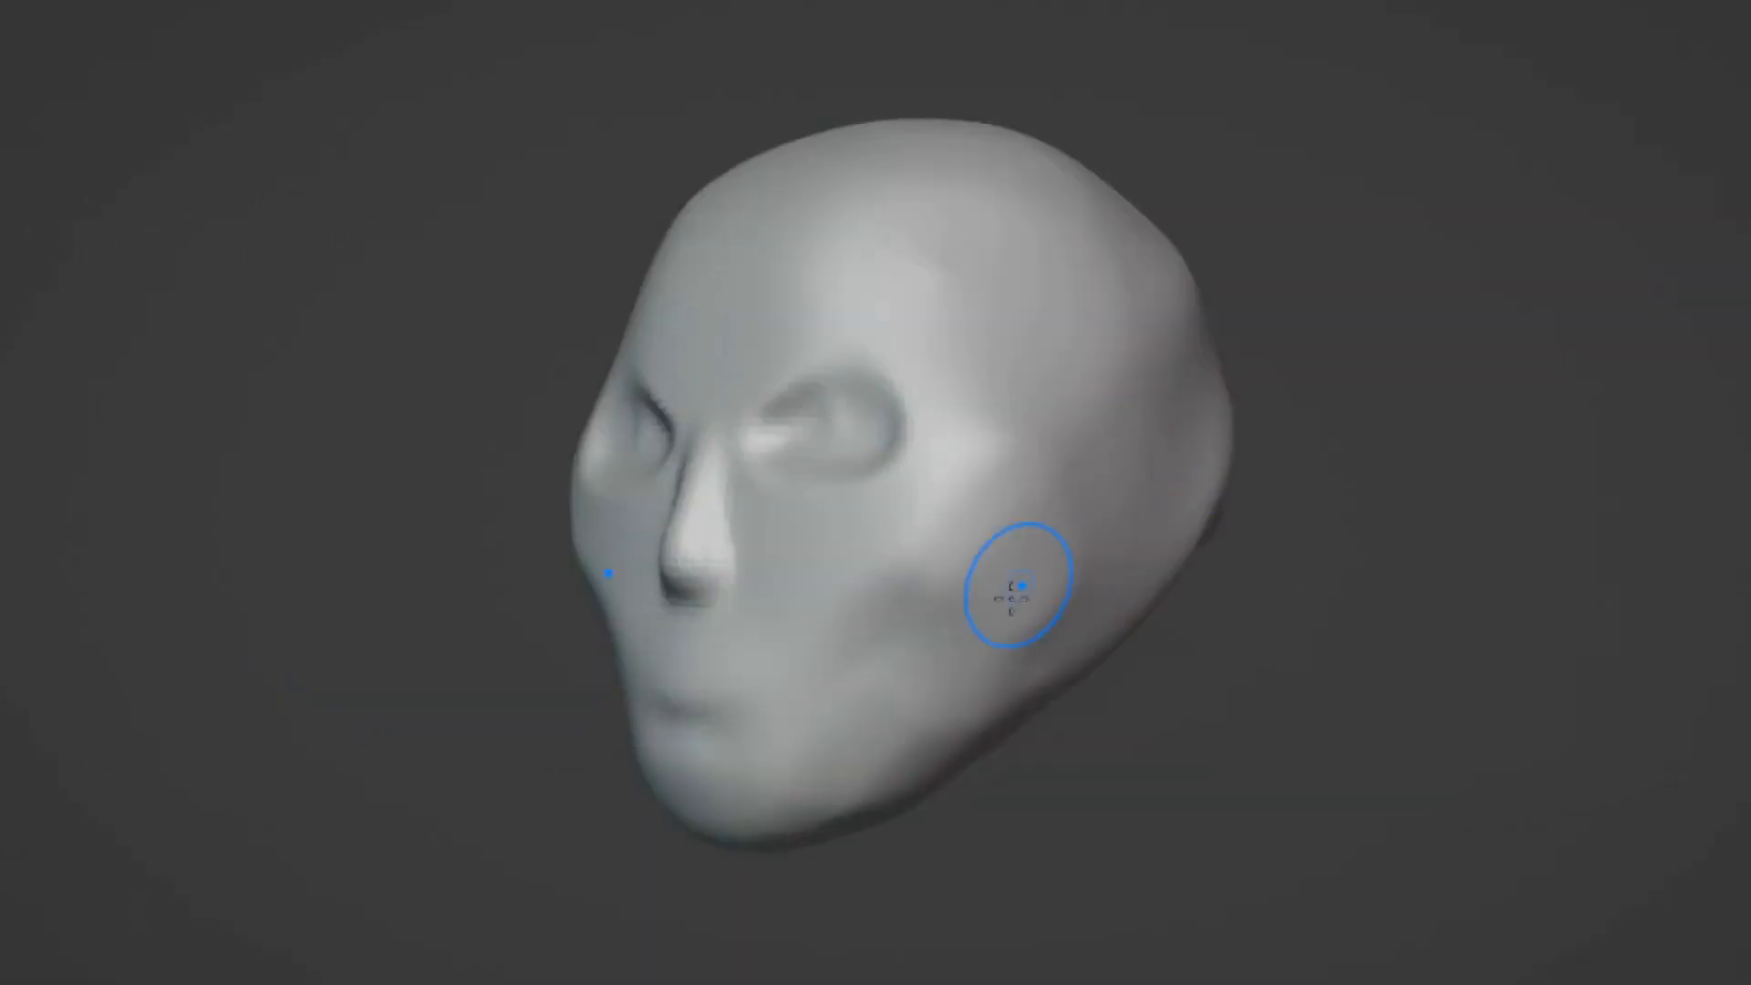
- Sculpt raised rims around the eye sockets and a cheekbone ridge running back across the side of the head
middle_drag(1012, 598, 1098, 616)
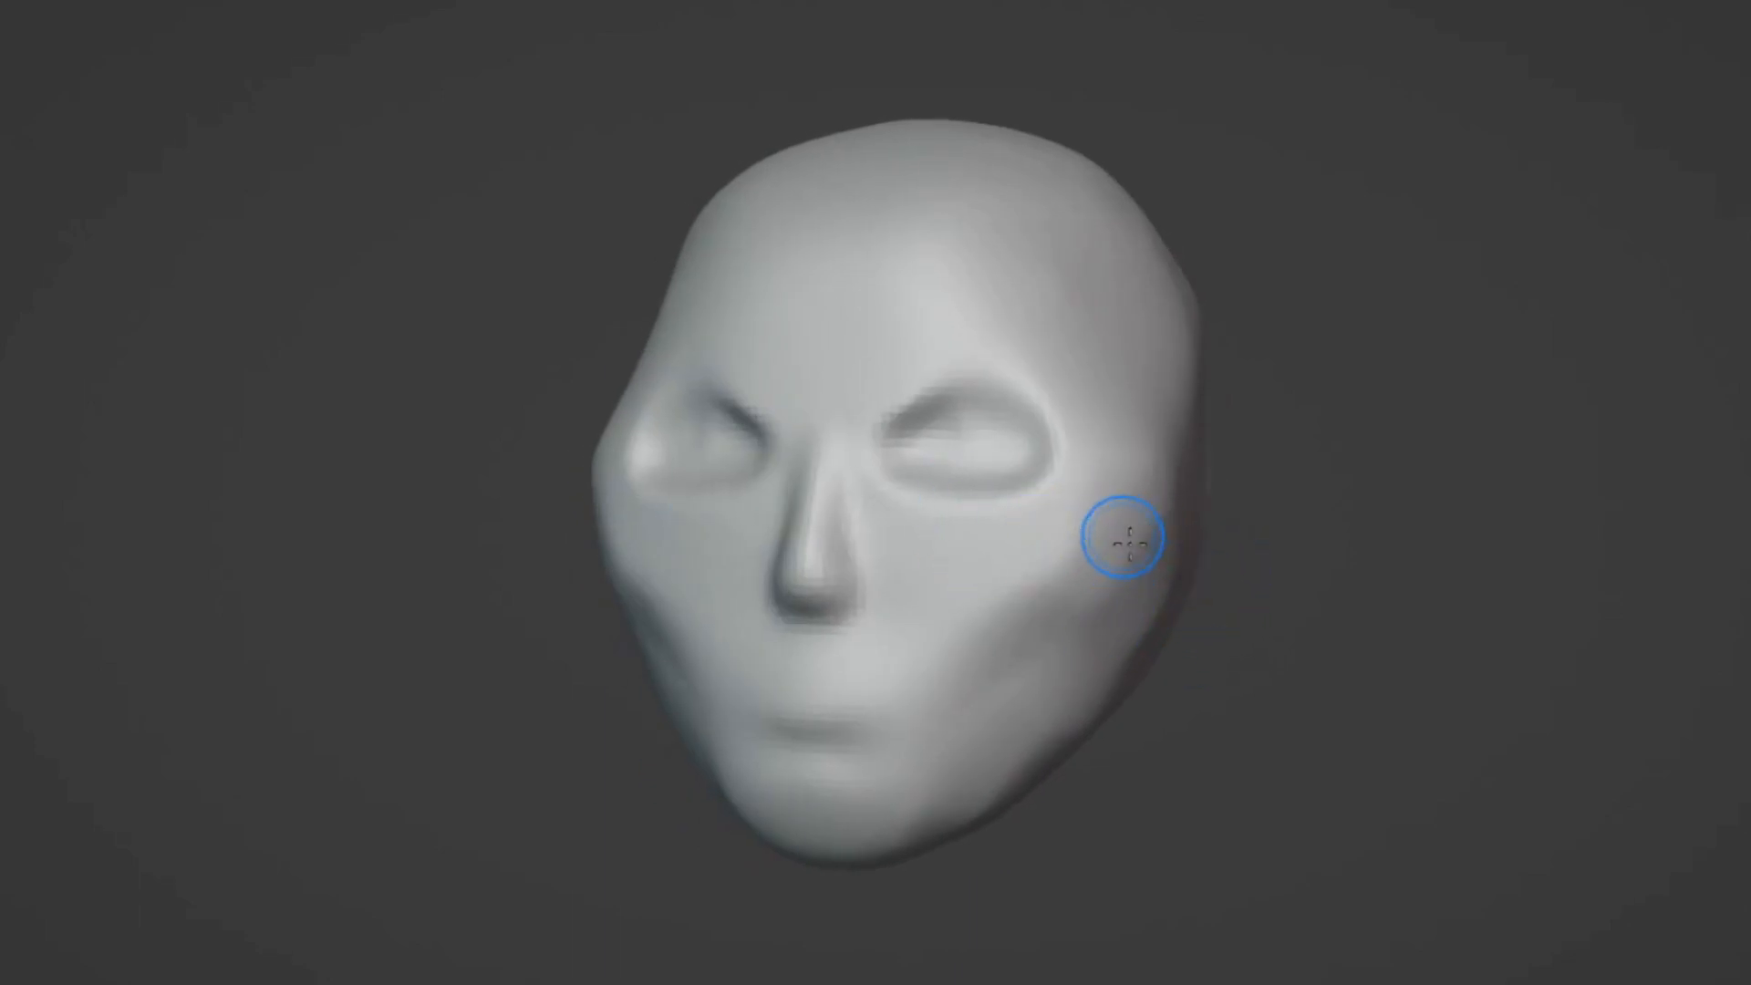
mouse_move(1130, 544)
middle_down()
mouse_move(1154, 569)
mouse_move(1172, 516)
mouse_move(1145, 516)
mouse_move(1121, 474)
middle_up()
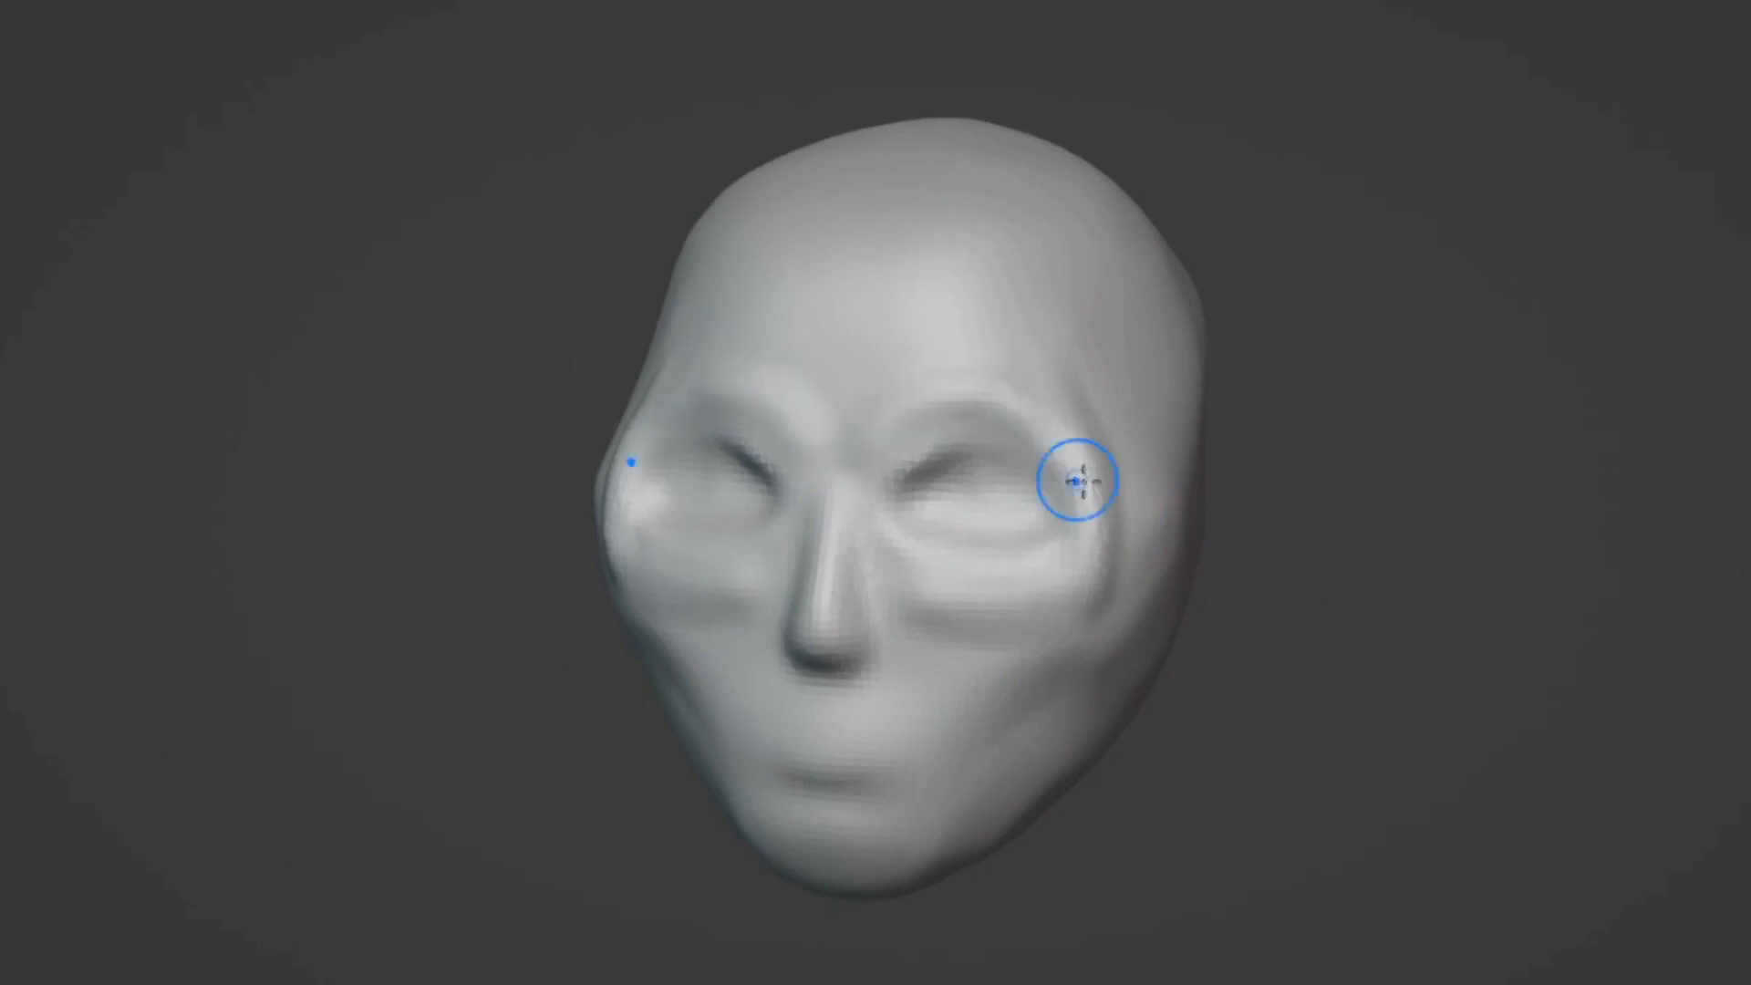
mouse_move(1078, 480)
middle_down()
mouse_move(1075, 594)
mouse_move(800, 557)
middle_up()
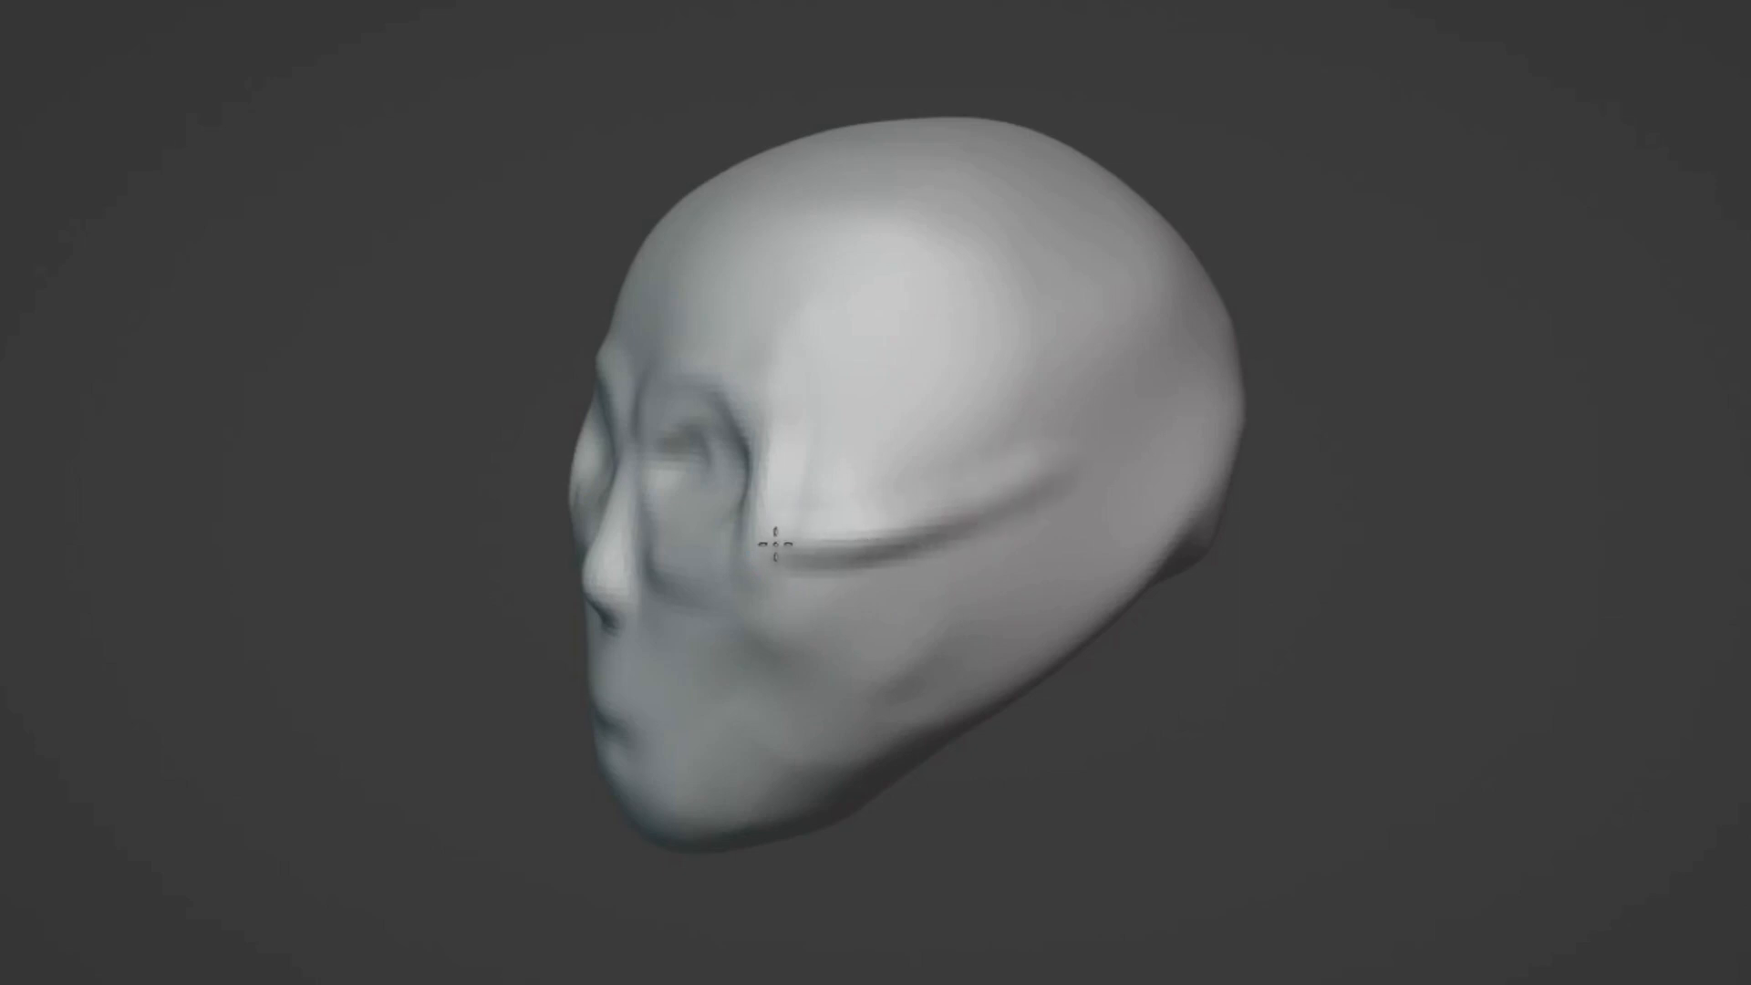
mouse_move(764, 547)
middle_down()
mouse_move(887, 614)
mouse_move(1048, 597)
middle_up()
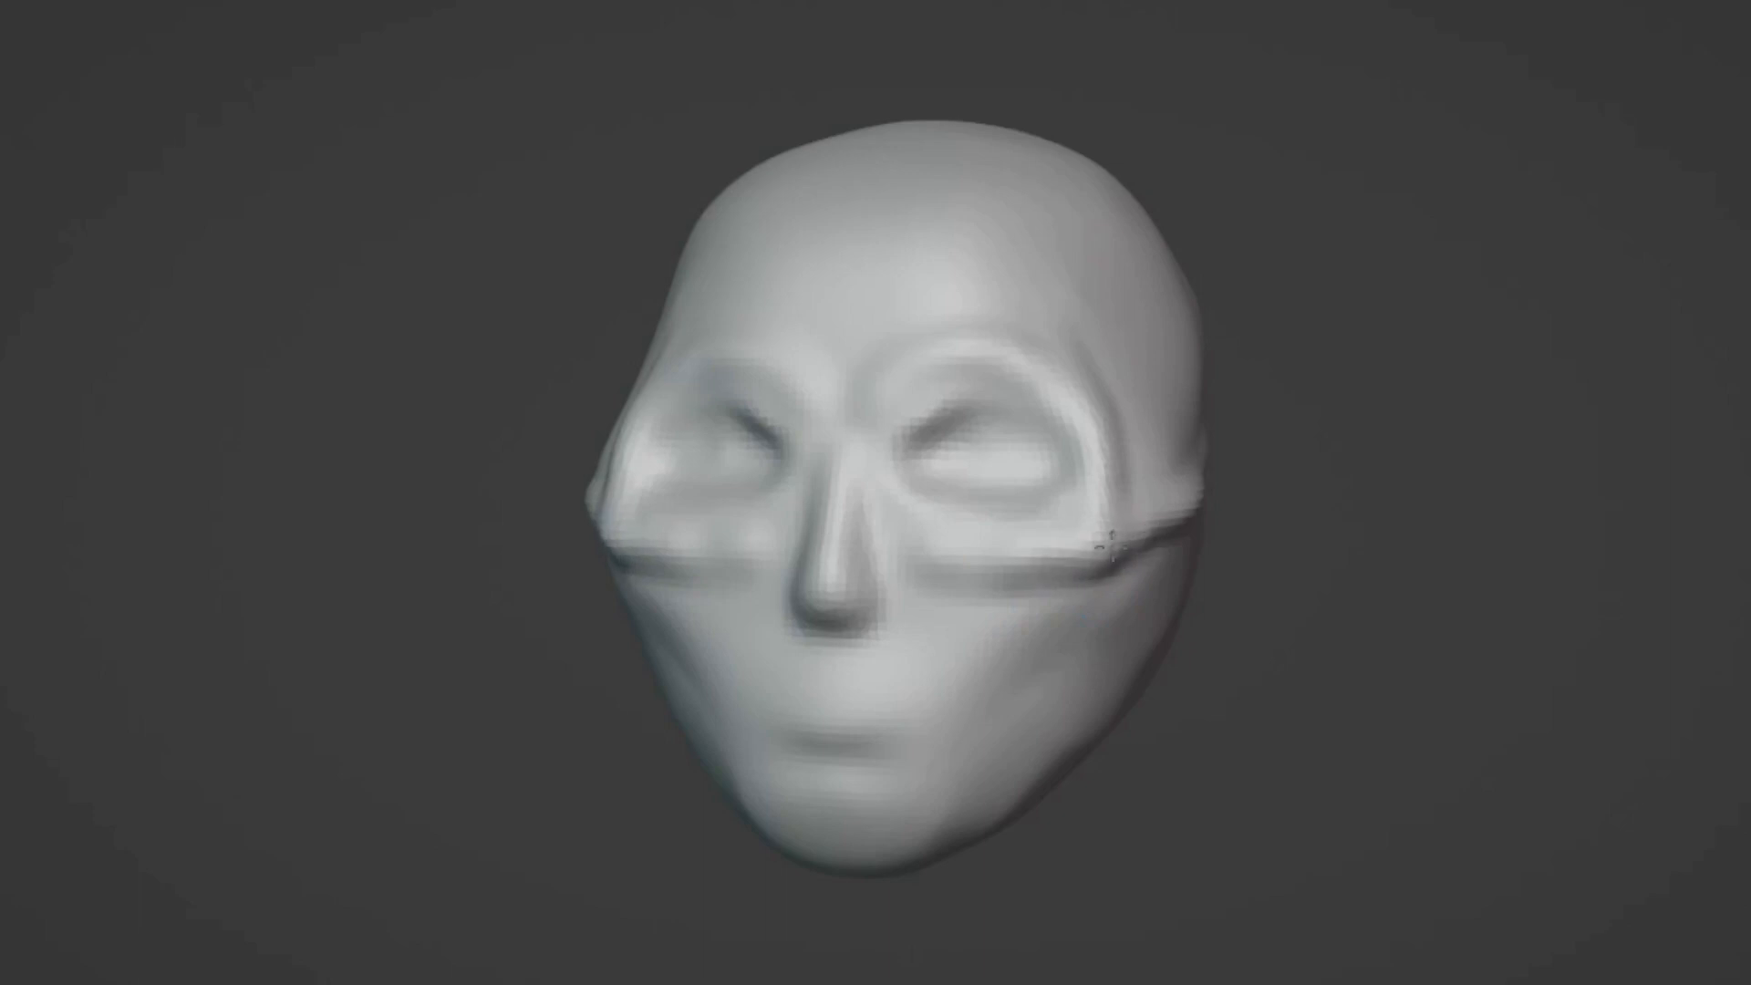
middle_drag(1107, 540, 1040, 493)
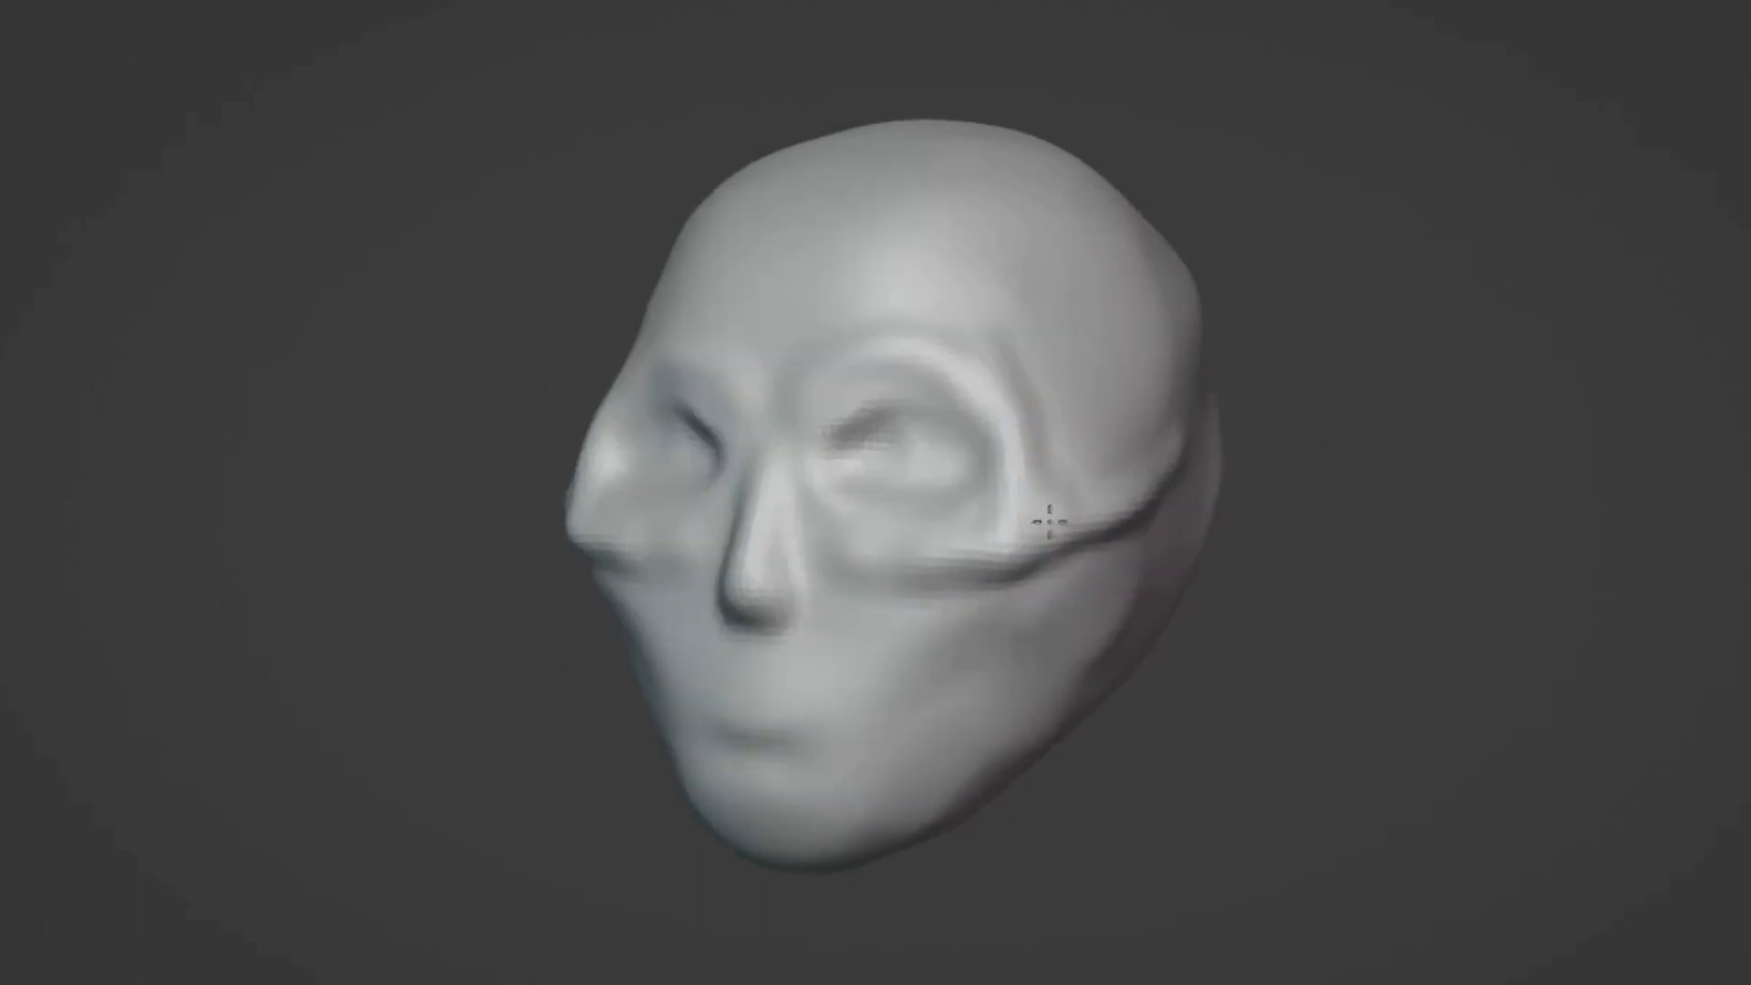
mouse_move(1019, 716)
middle_down()
mouse_move(1038, 674)
mouse_move(1048, 693)
mouse_move(1324, 605)
mouse_move(1428, 658)
mouse_move(1009, 626)
mouse_move(1222, 605)
mouse_move(988, 571)
mouse_move(1197, 625)
middle_up()
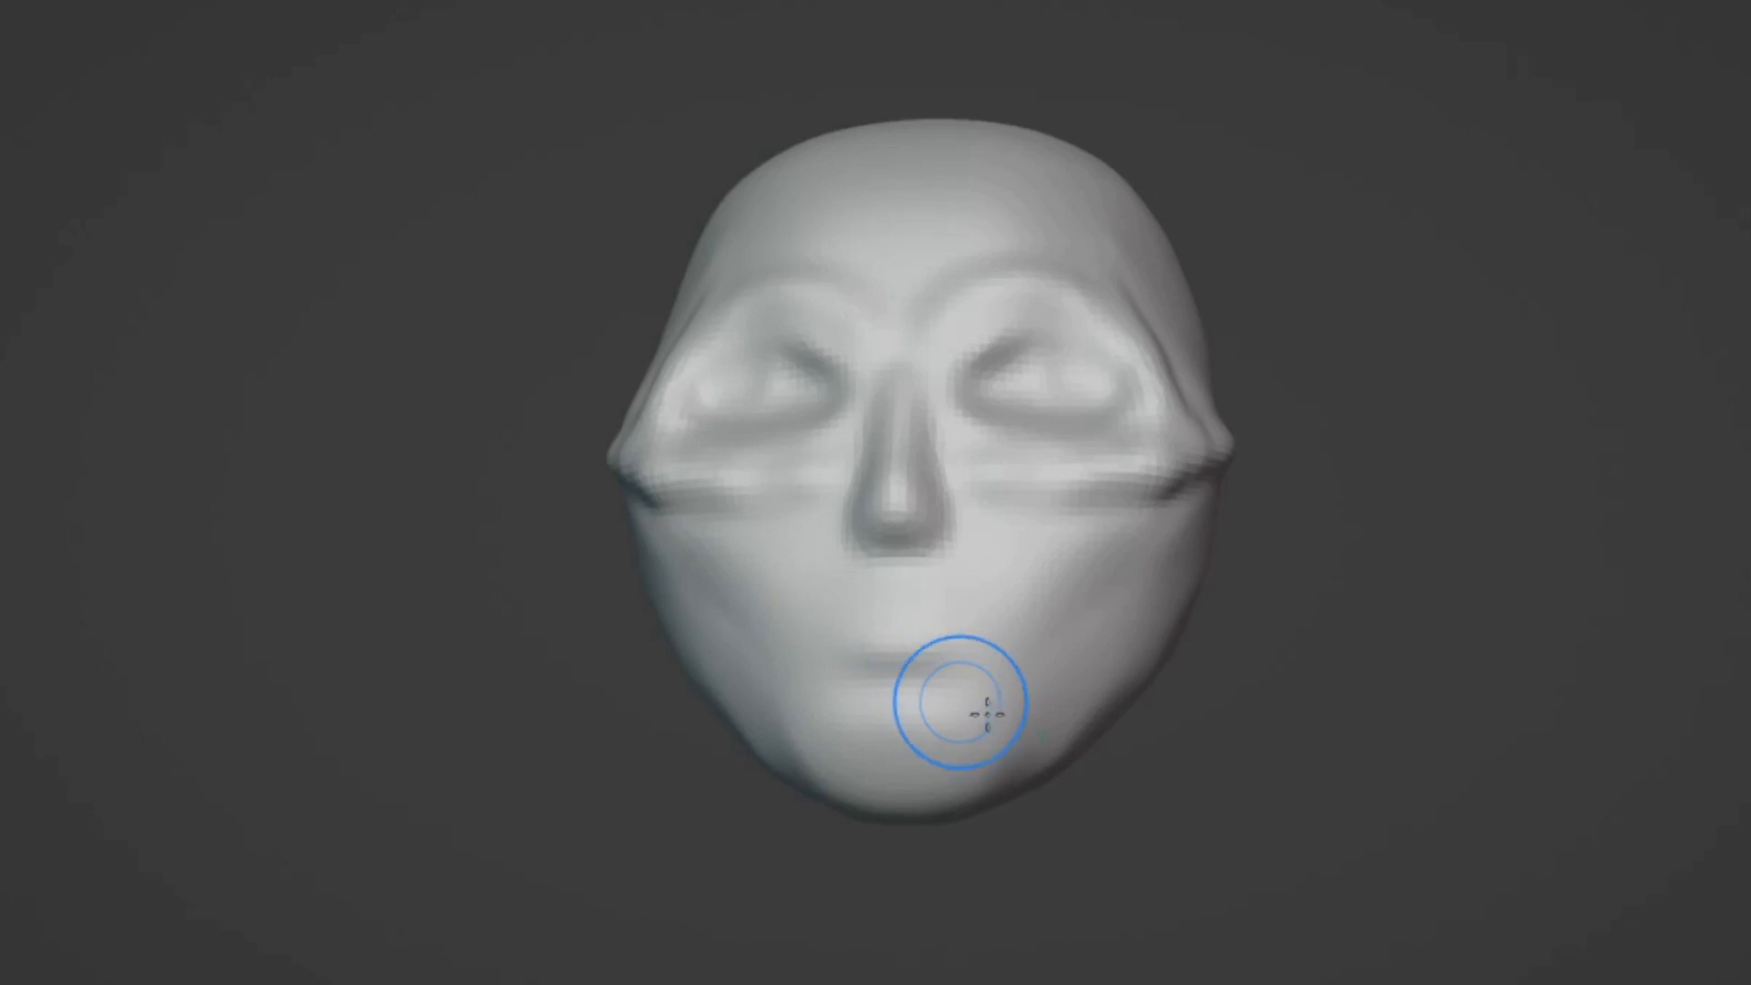
- Adjust the brush strength and build up the jaw muscle from the cheekbone ridge down to the jaw corner
mouse_move(987, 714)
middle_down()
mouse_move(927, 735)
mouse_move(828, 575)
middle_up()
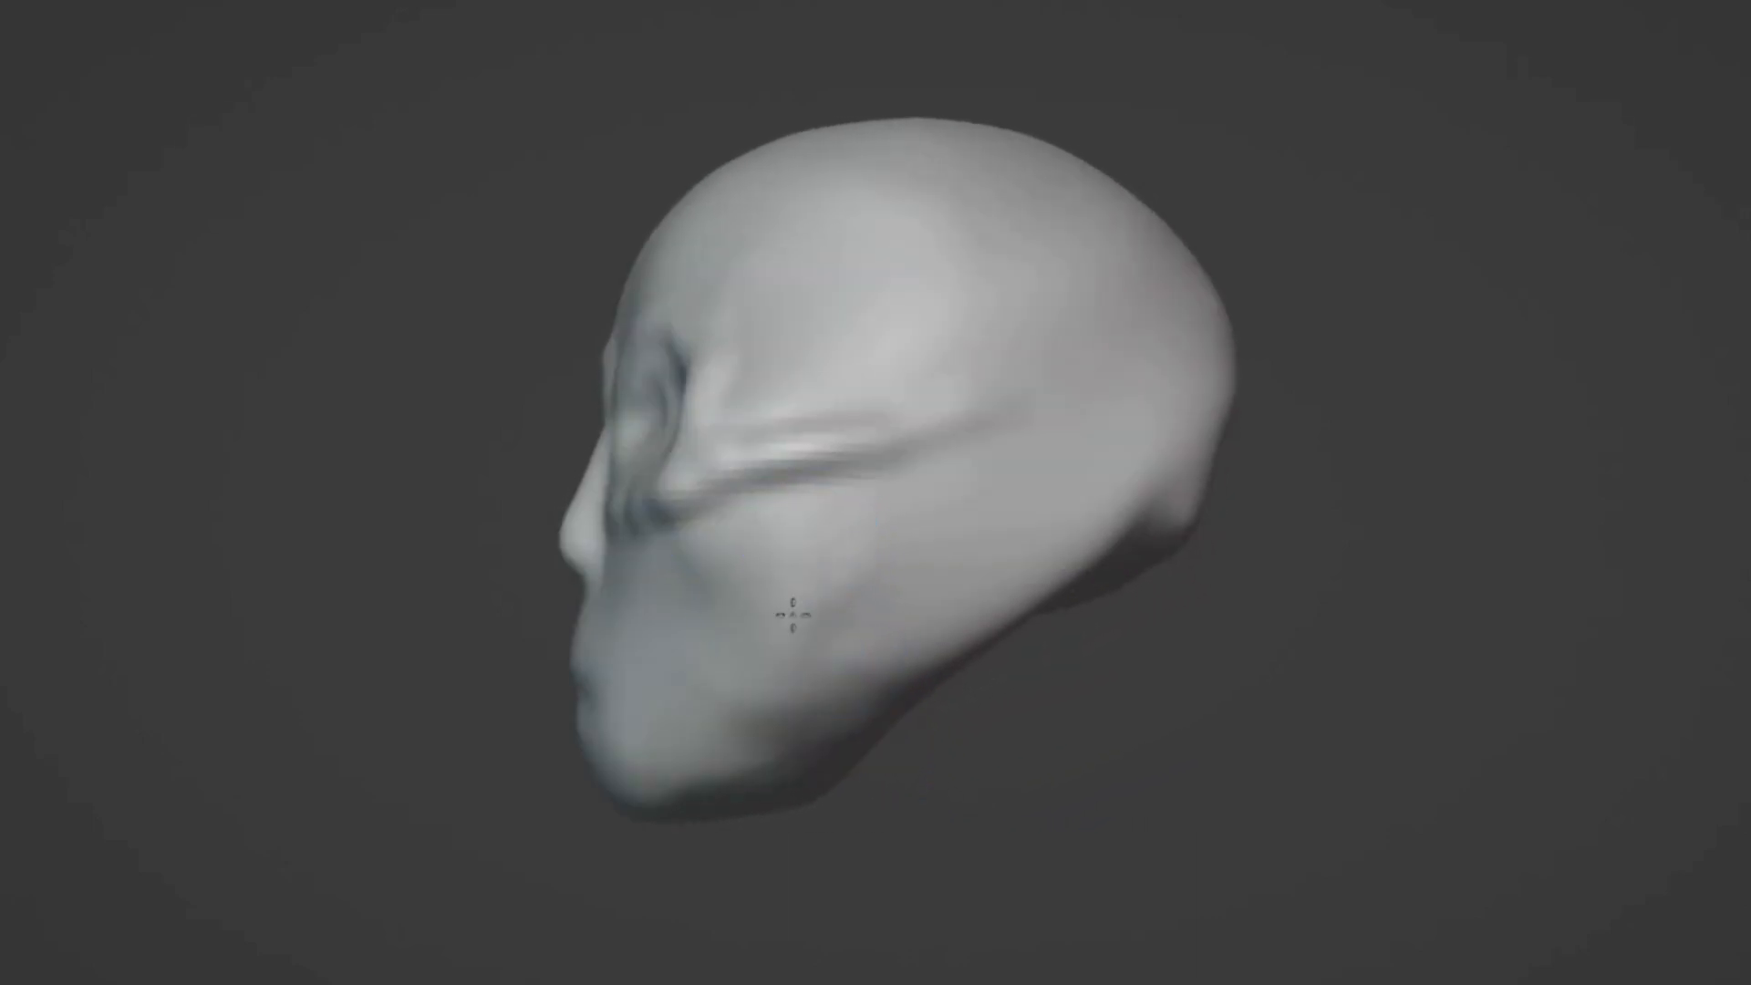
key(shift+f)
click(867, 593)
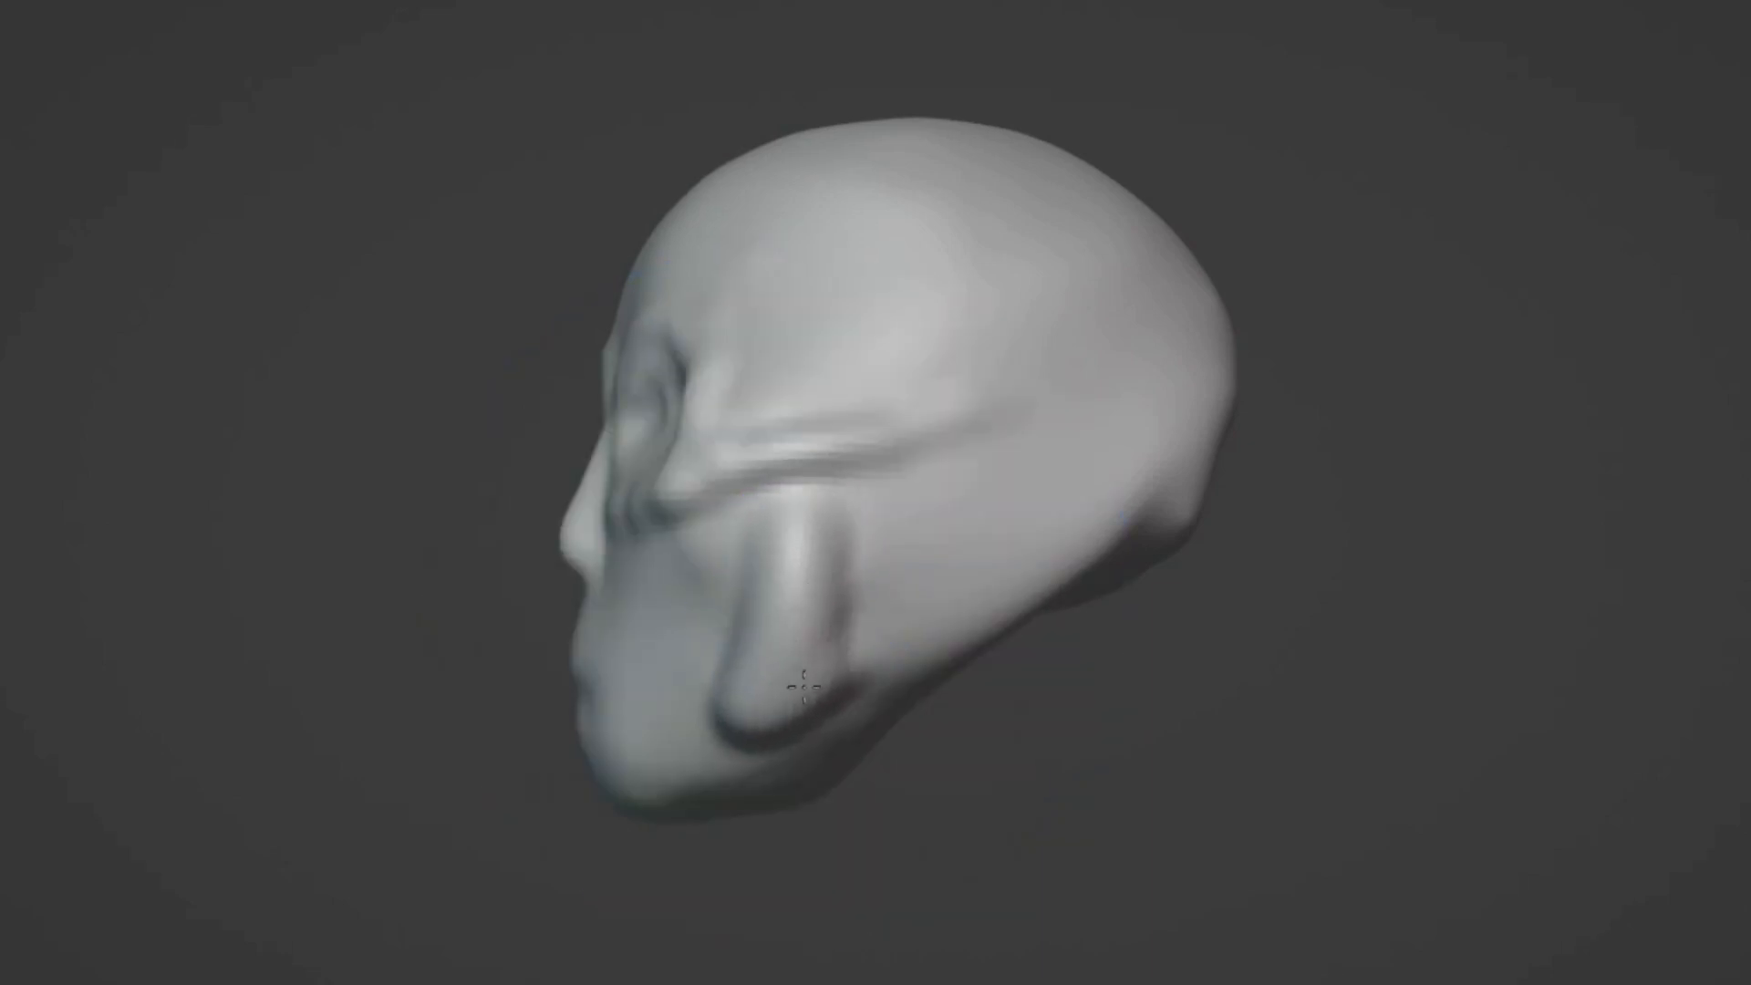
mouse_move(812, 649)
middle_down()
mouse_move(726, 754)
mouse_move(983, 793)
mouse_move(839, 758)
middle_up()
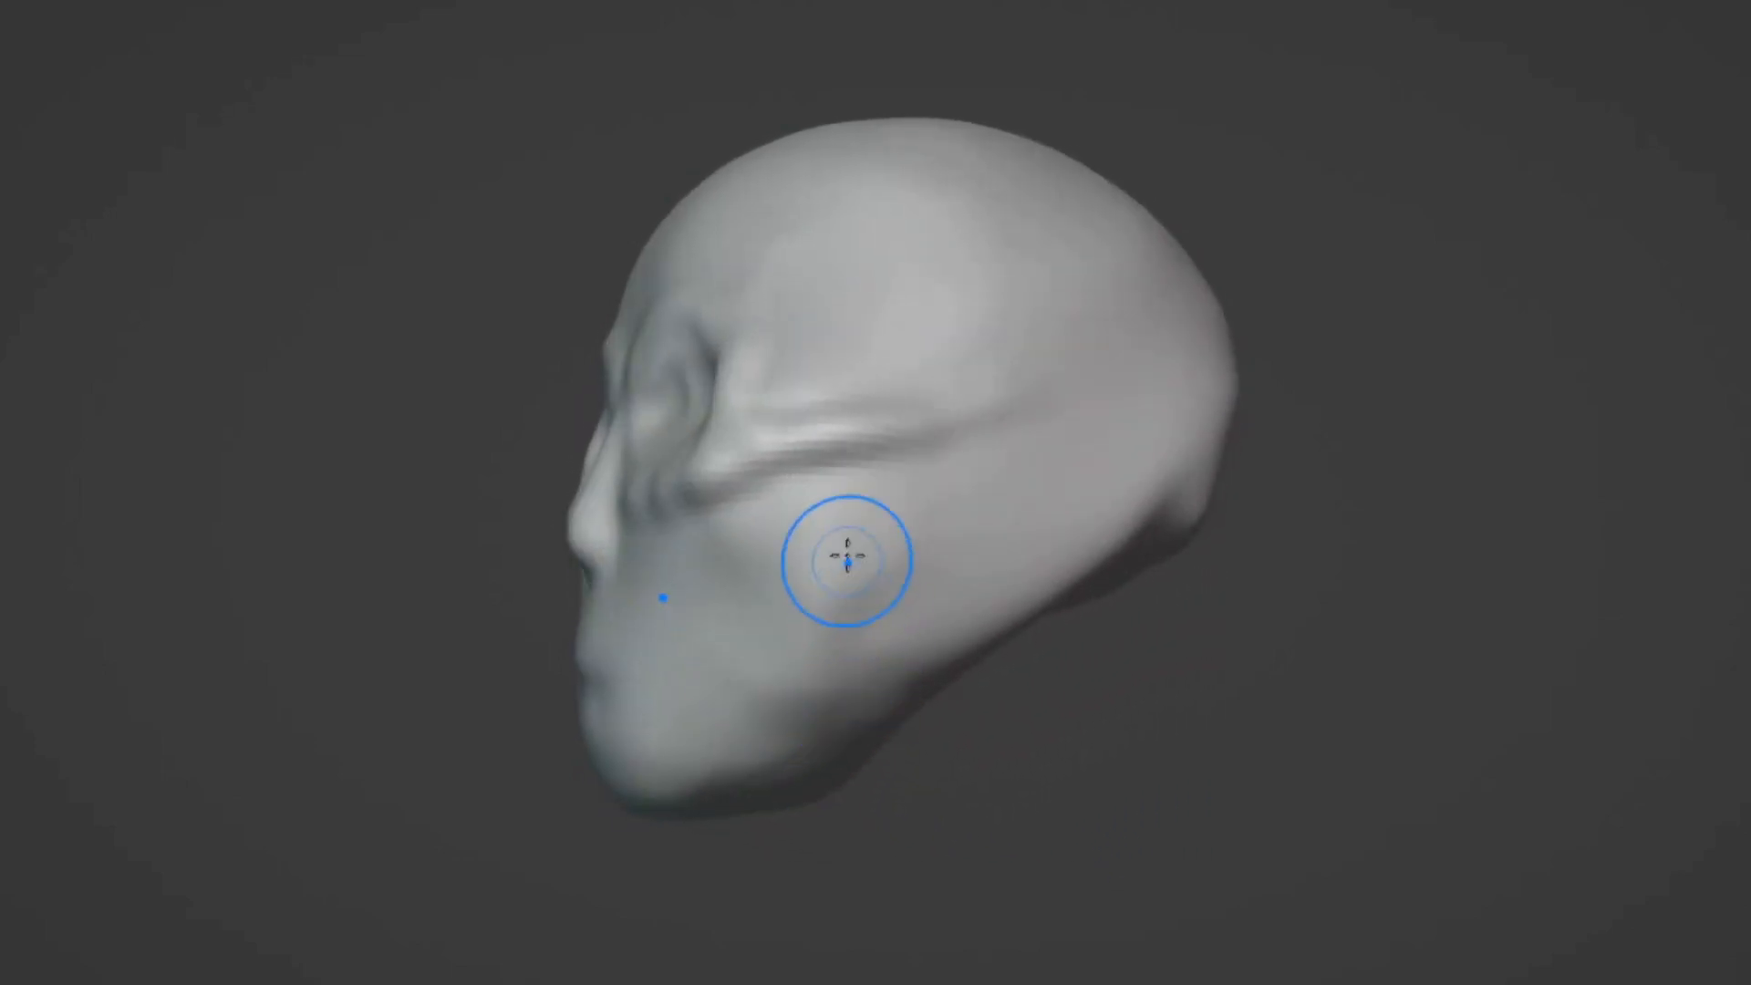
mouse_move(821, 699)
middle_down()
mouse_move(957, 794)
mouse_move(1007, 762)
mouse_move(980, 782)
mouse_move(921, 775)
mouse_move(912, 679)
middle_up()
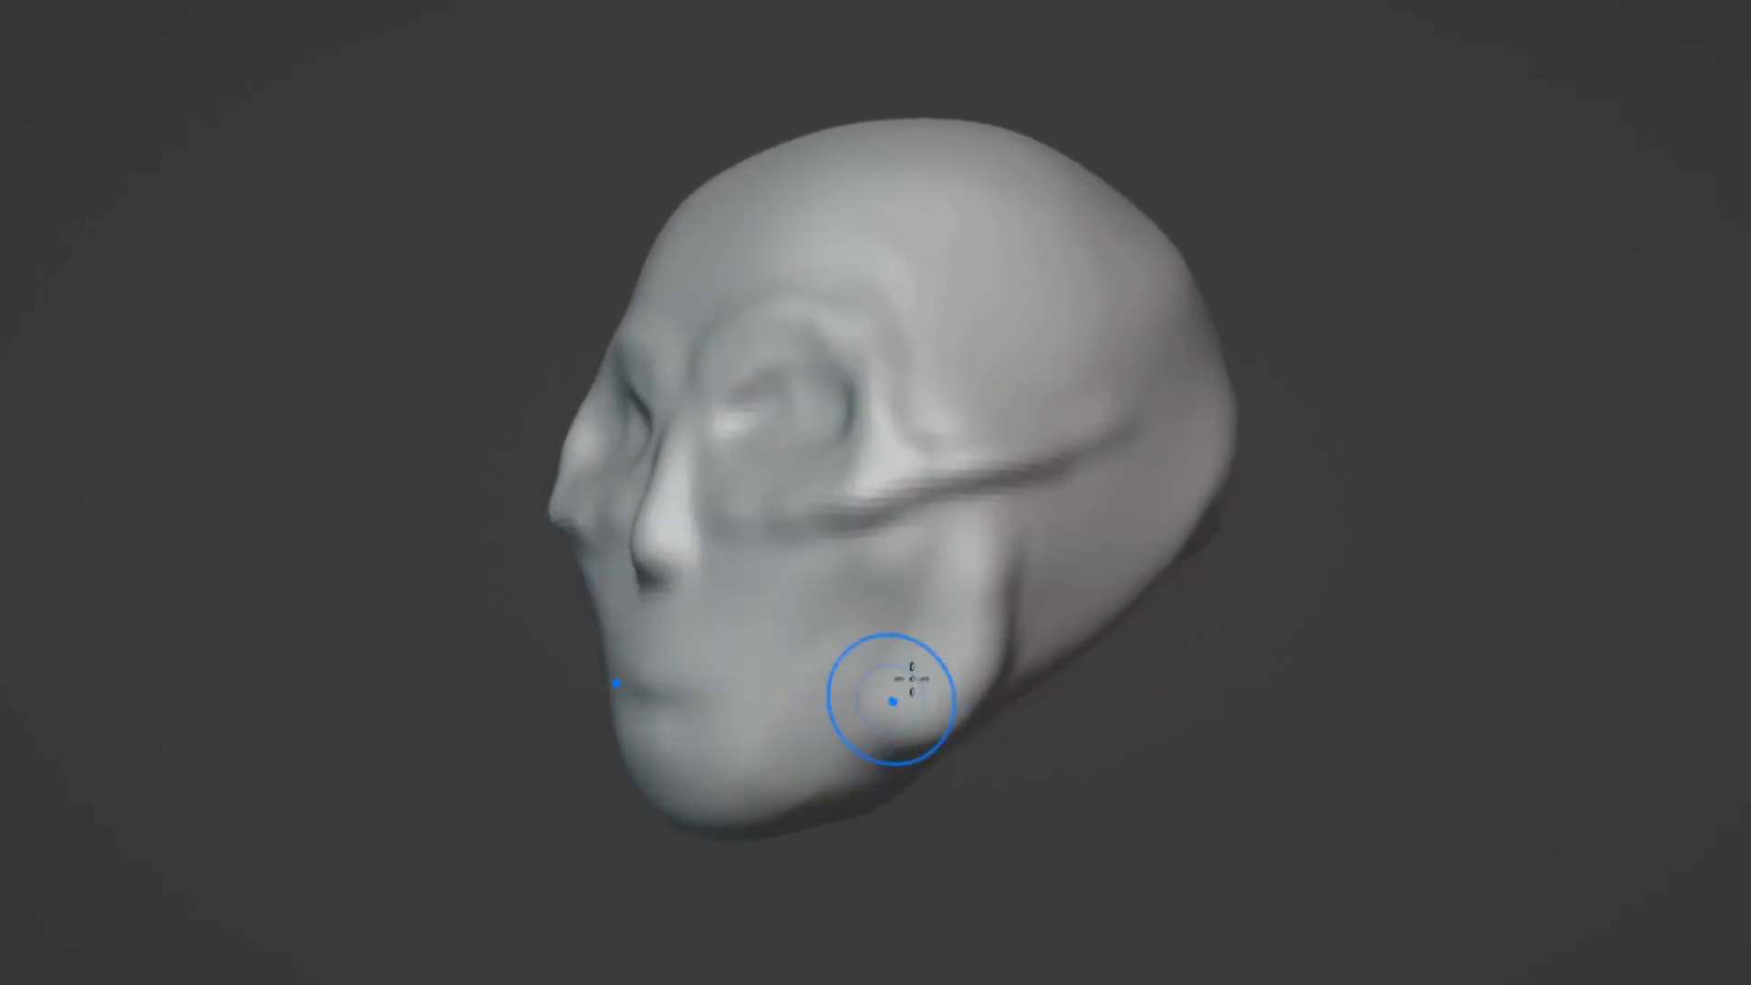
- Sculpt the temple muscle with short strokes on the side of the head above the cheekbone ridge
middle_drag(1028, 382, 890, 461)
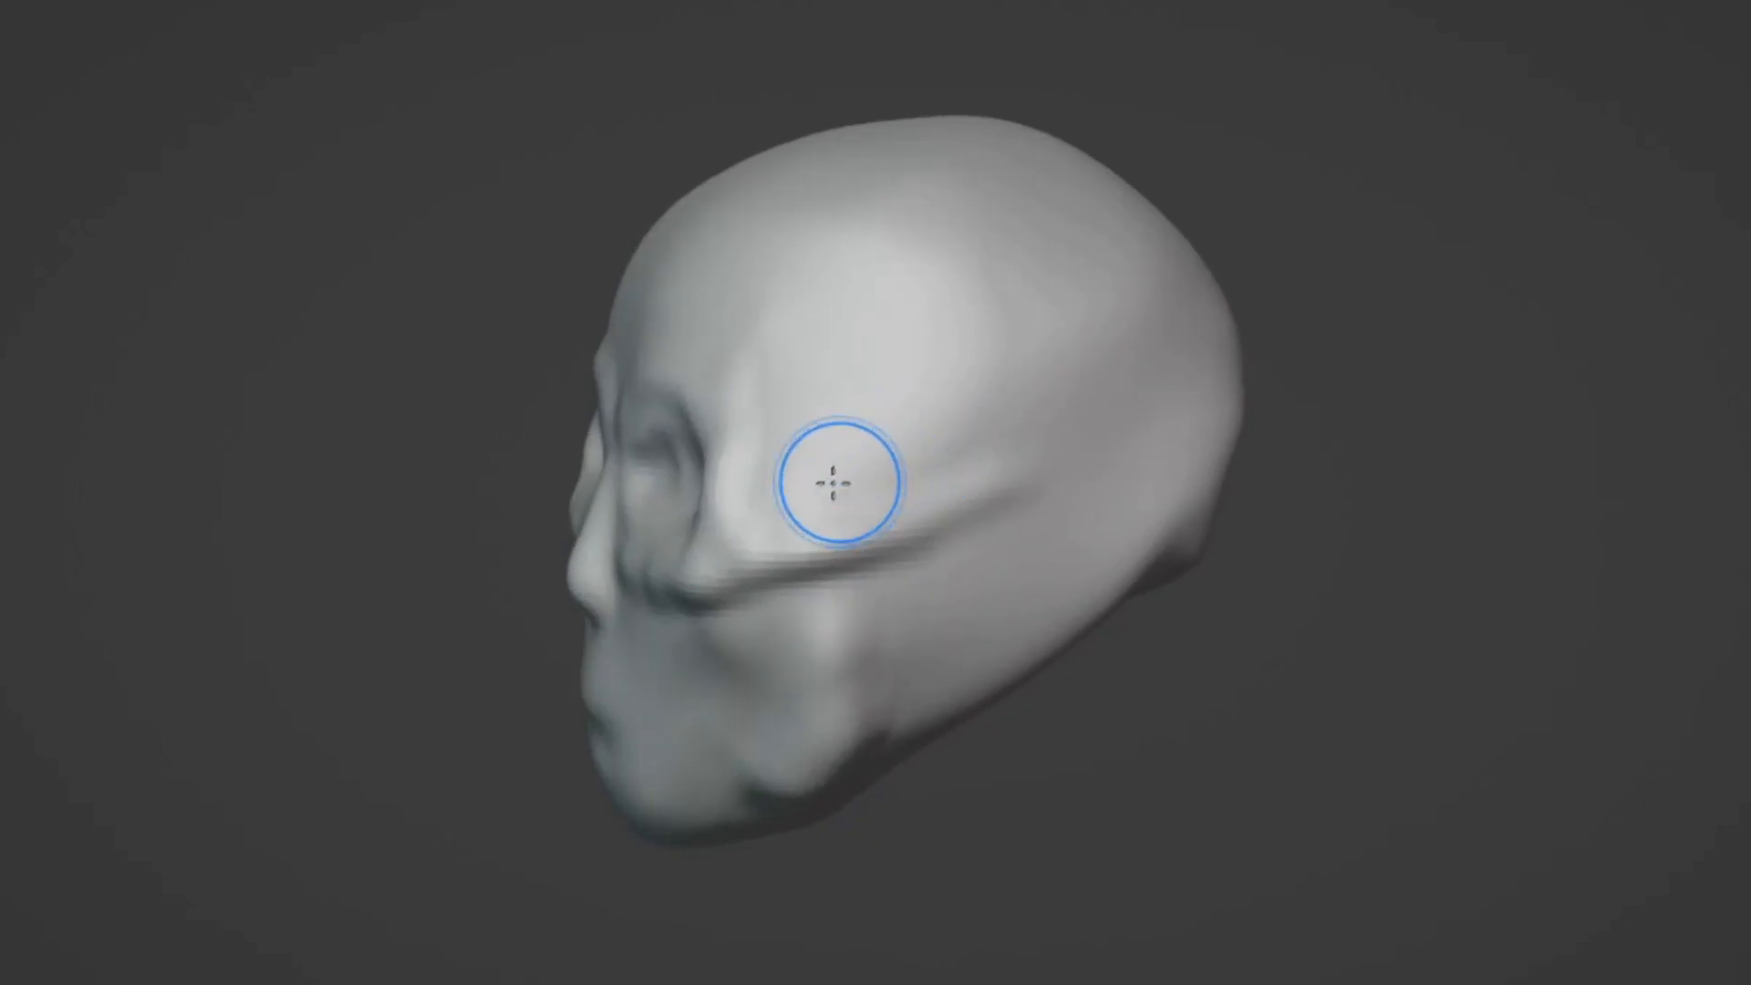
mouse_move(847, 459)
mouse_down()
mouse_move(833, 379)
mouse_move(903, 301)
mouse_move(1102, 336)
mouse_move(979, 425)
mouse_move(860, 453)
mouse_move(903, 328)
mouse_move(907, 380)
mouse_move(1005, 374)
mouse_move(1000, 352)
mouse_move(856, 375)
mouse_move(1079, 359)
mouse_move(892, 460)
mouse_up()
middle_drag(892, 459, 1047, 437)
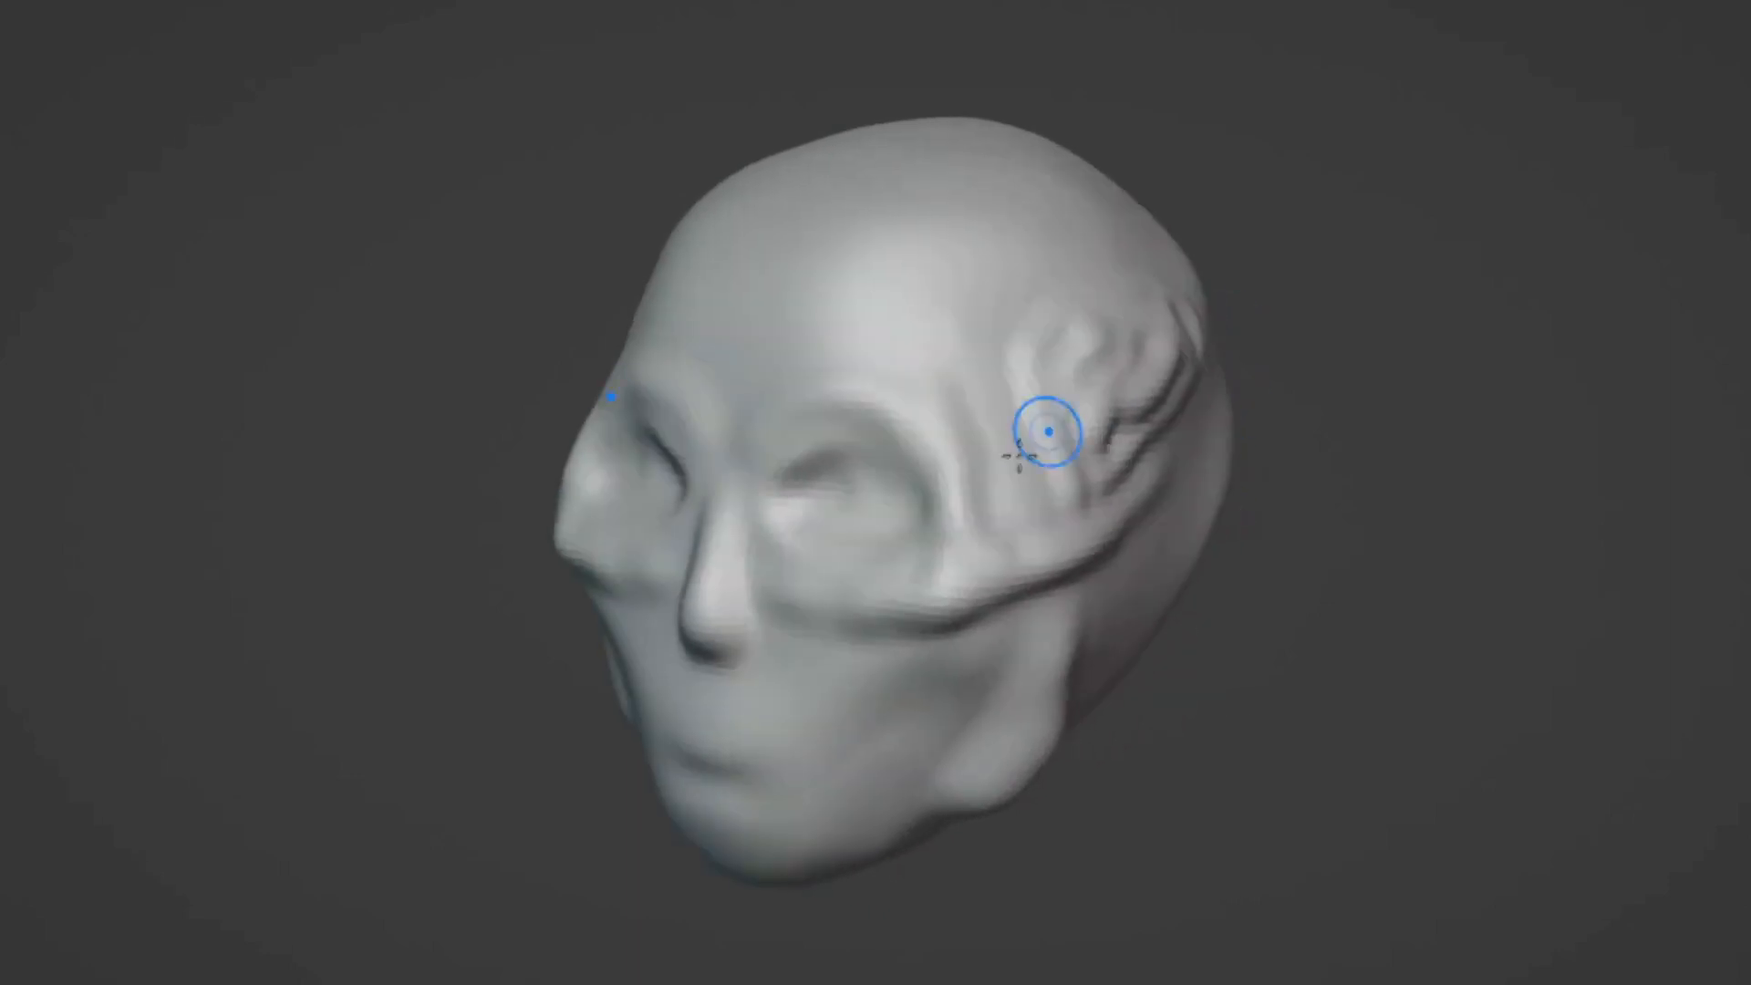
- Add a muscle ridge from the mouth area to the jaw corner and a diagonal one from the cheekbone to the mouth corner
mouse_move(939, 340)
middle_down()
mouse_move(1172, 292)
mouse_move(1212, 532)
mouse_move(998, 753)
middle_up()
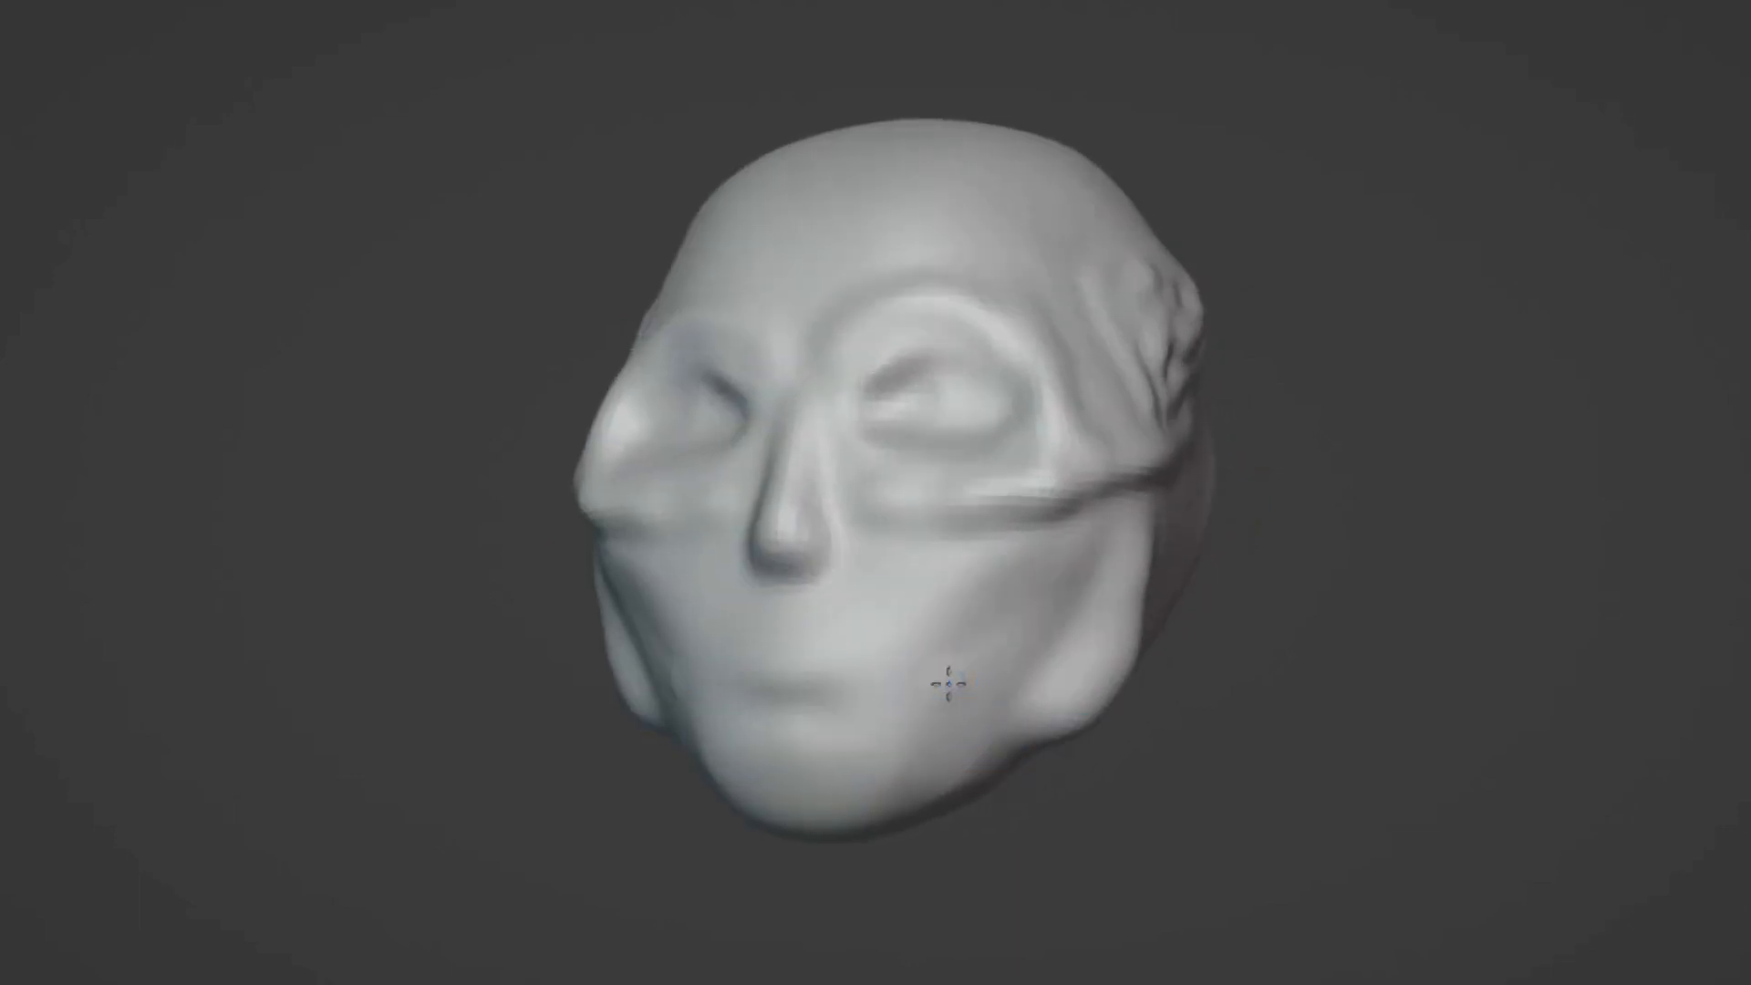
drag(945, 681, 1085, 658)
middle_drag(985, 748, 1048, 773)
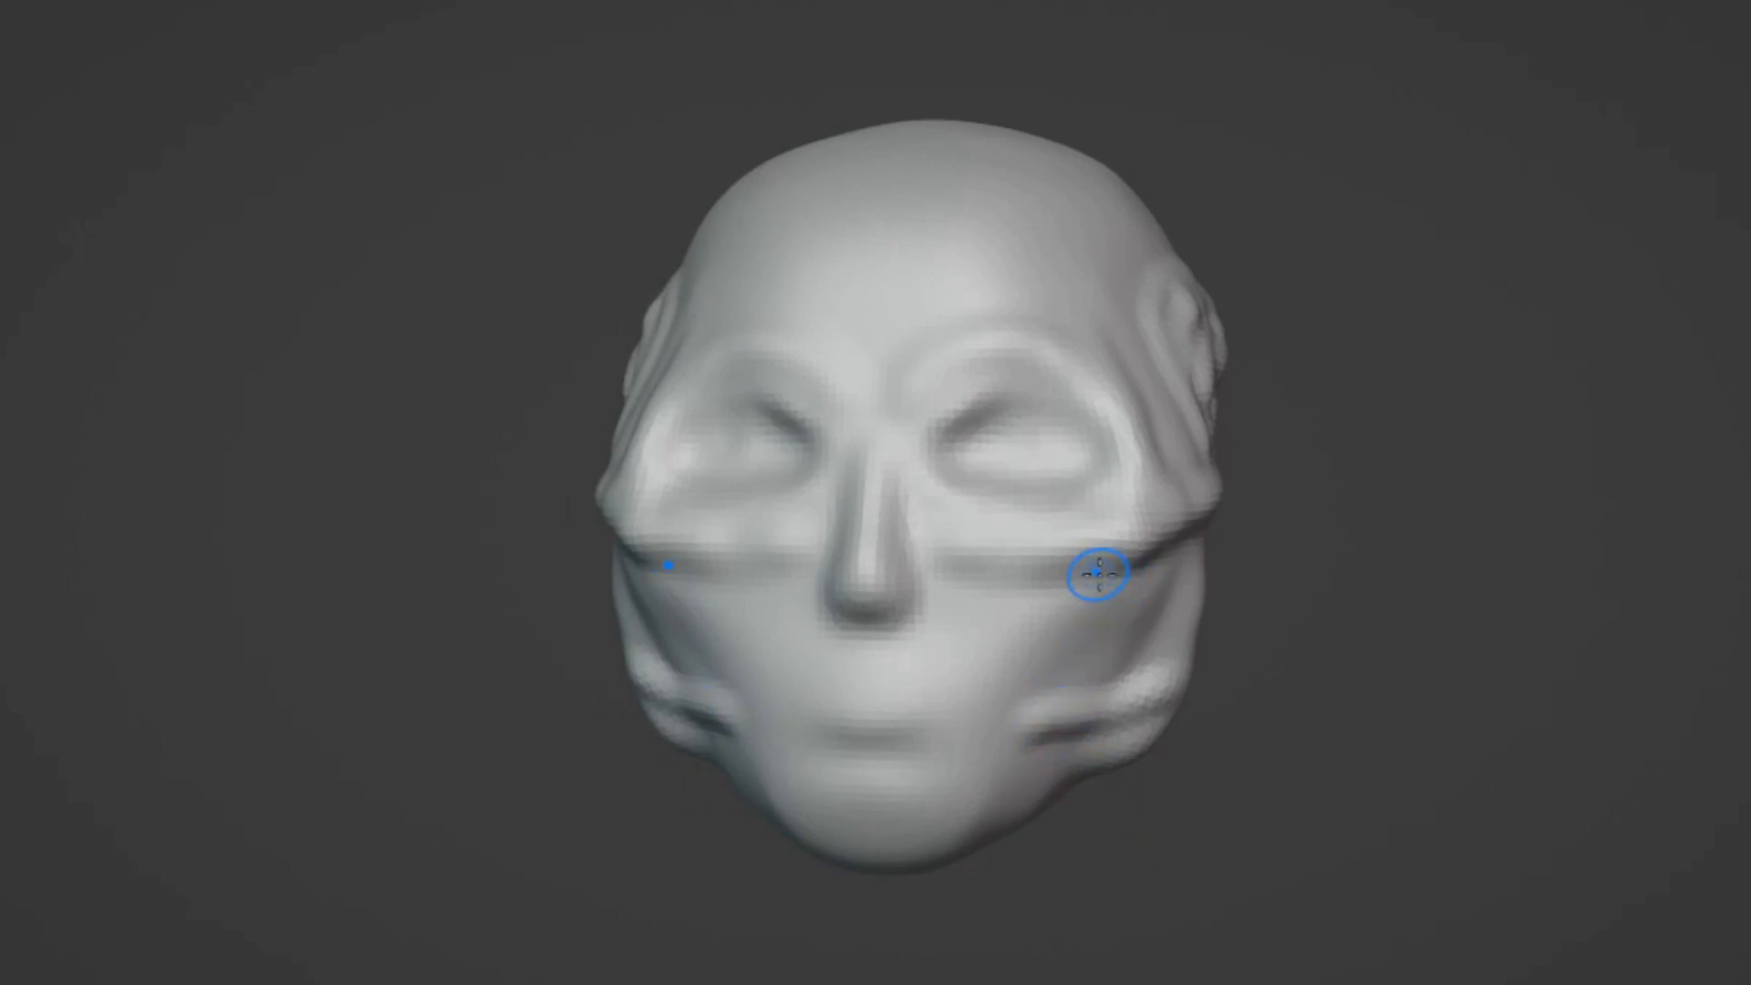
mouse_move(1120, 567)
mouse_down()
mouse_move(1036, 625)
mouse_move(957, 735)
mouse_move(1024, 625)
mouse_move(1085, 588)
mouse_move(982, 717)
mouse_up()
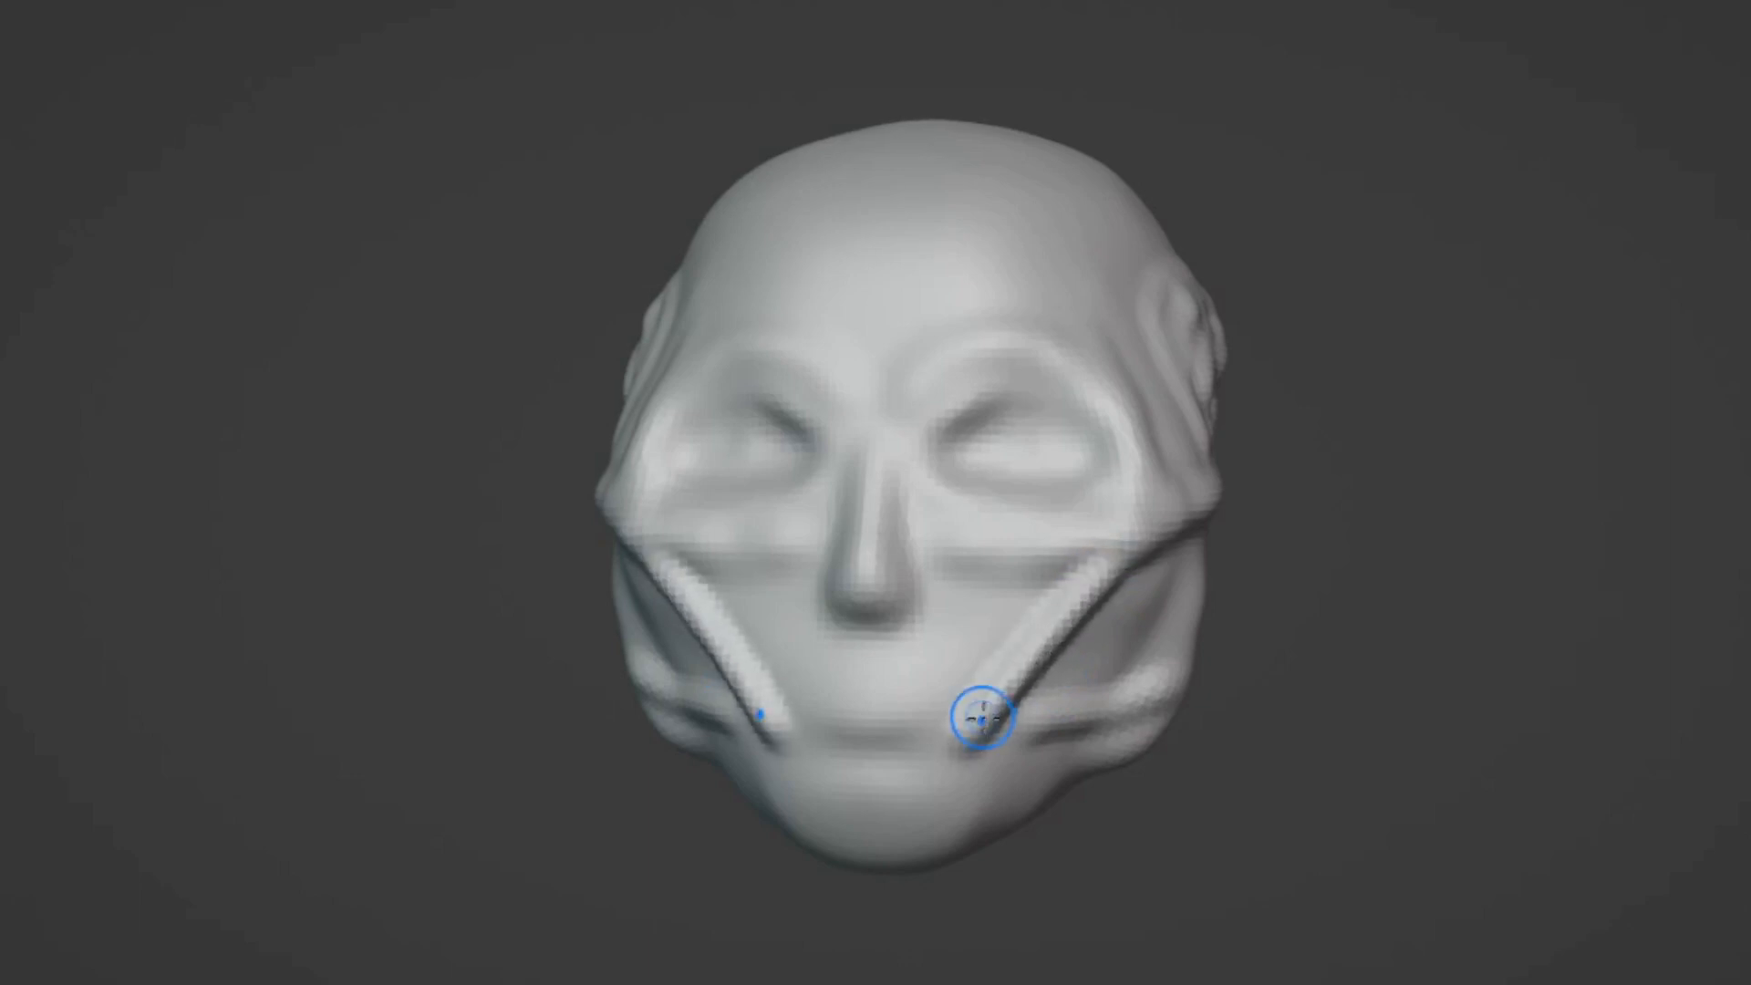
- Raise a ridge along the rear edge of the jaw muscle, from the cheekbone down to the jaw corner
mouse_move(982, 749)
middle_down()
mouse_move(884, 734)
mouse_move(871, 759)
mouse_move(881, 737)
middle_up()
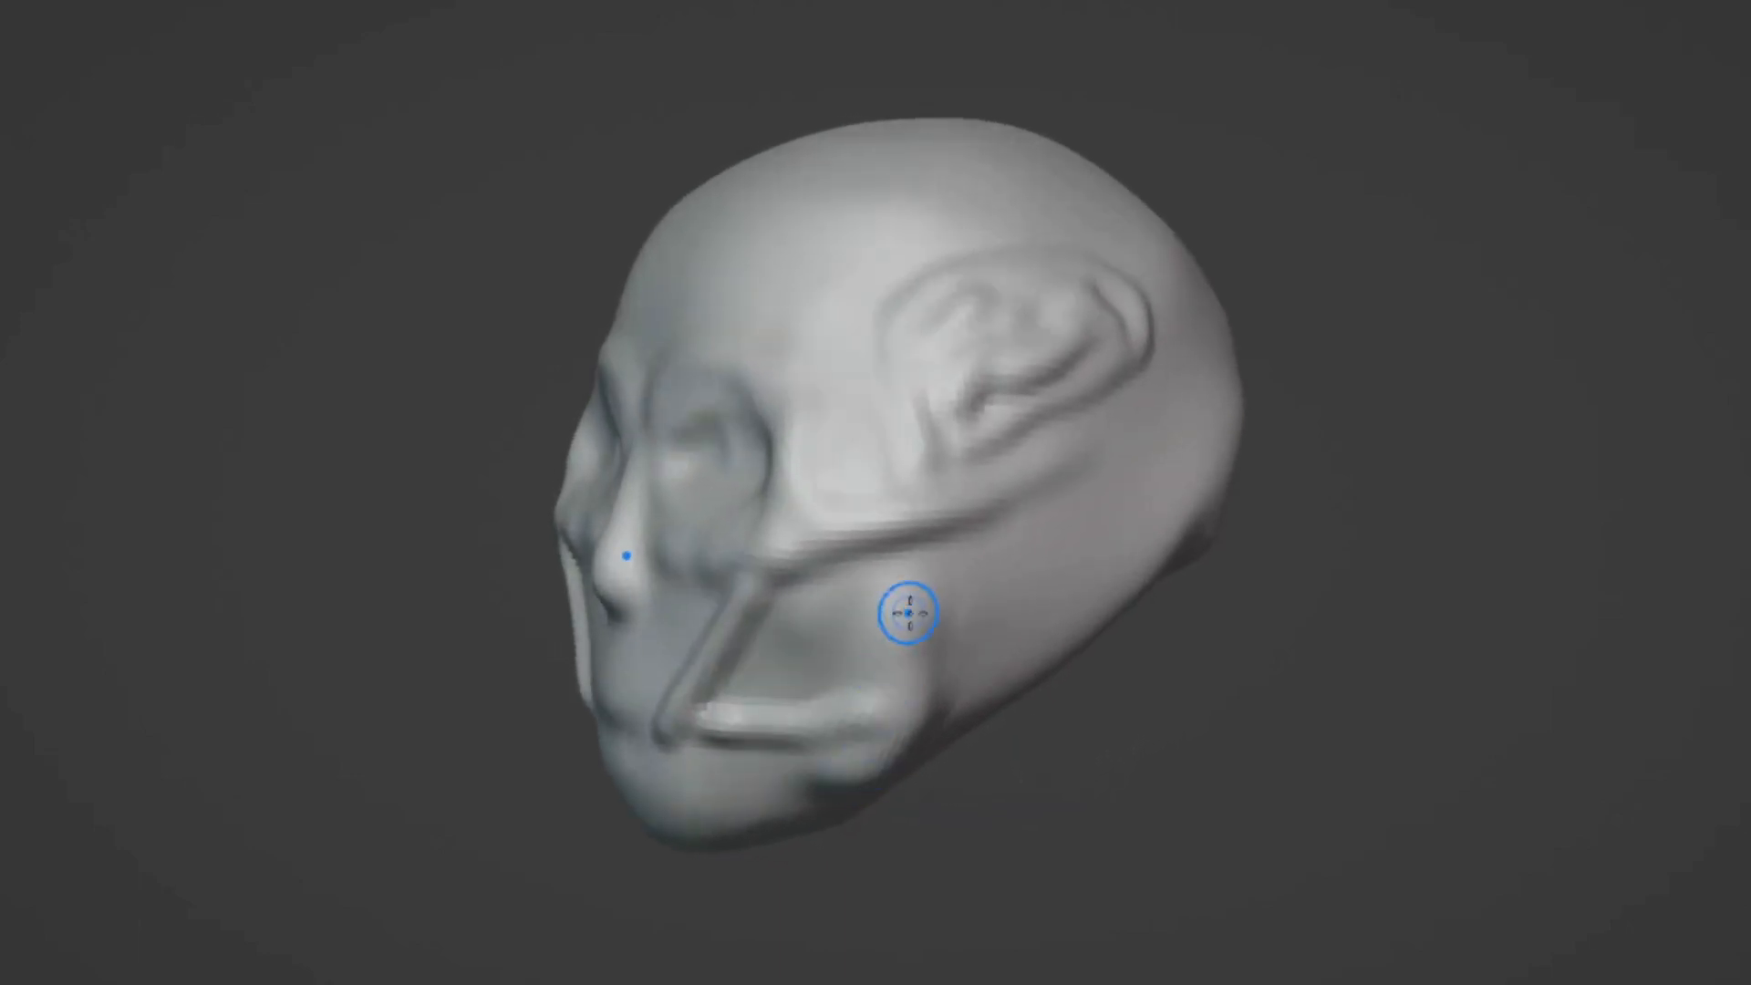
drag(923, 639, 883, 758)
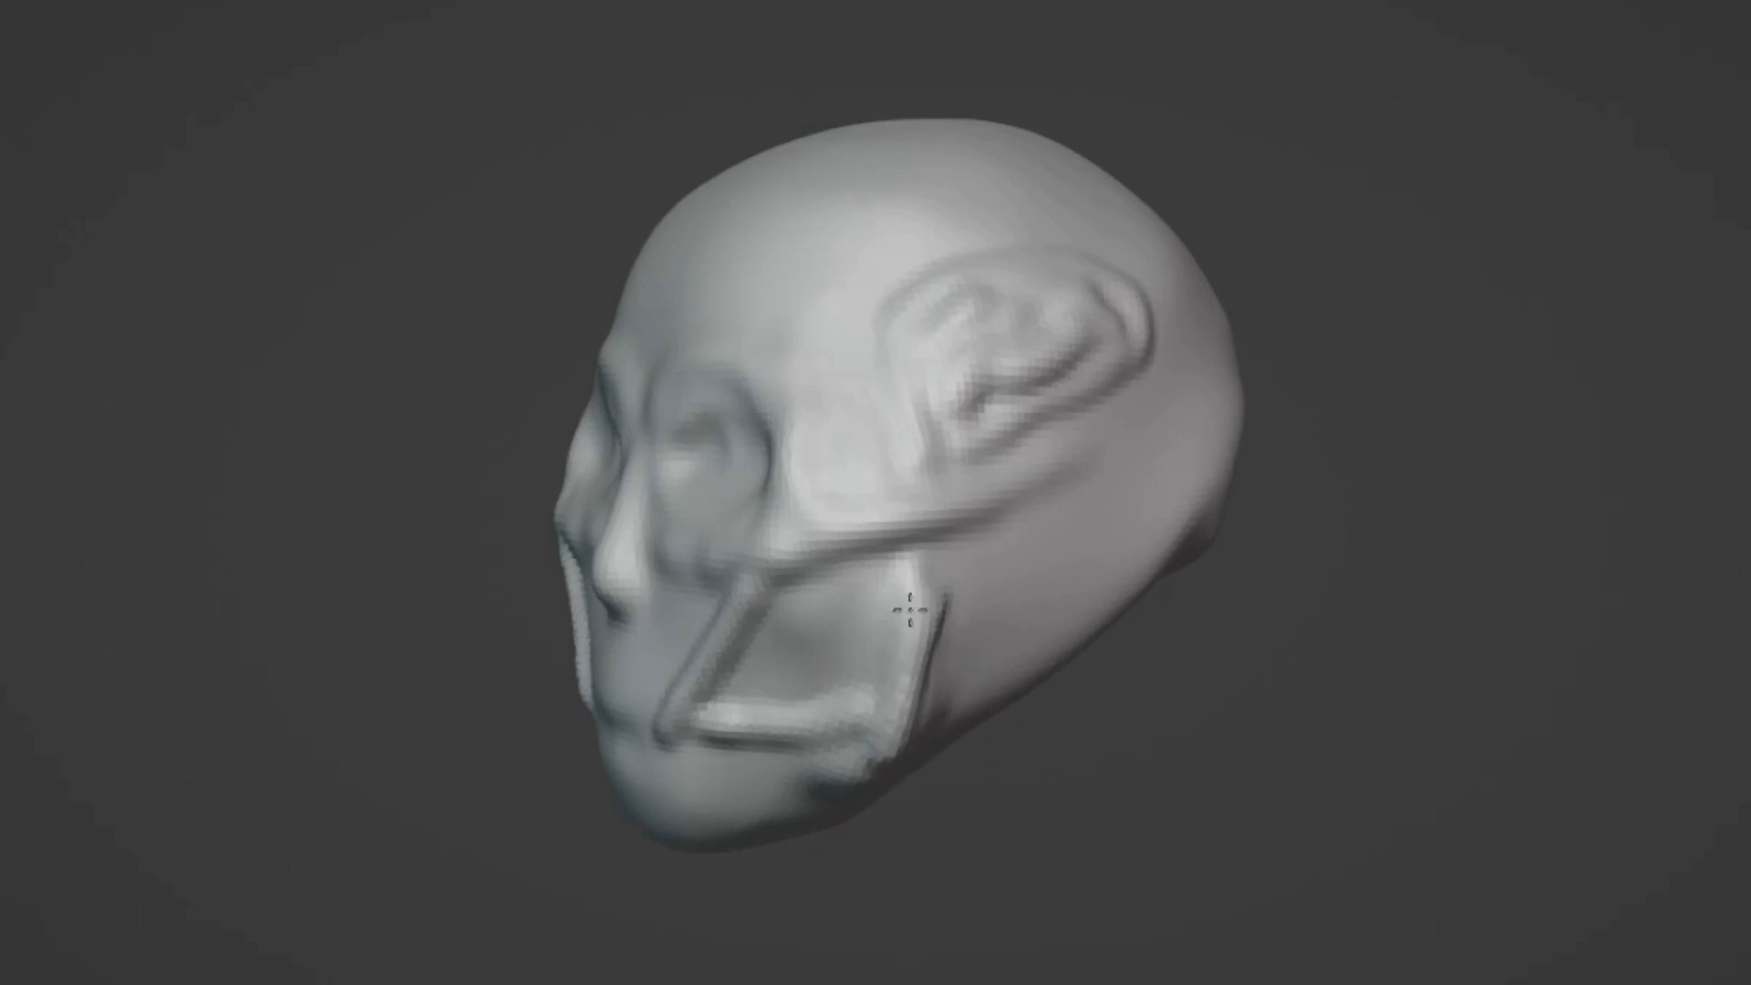
middle_drag(910, 609, 1000, 625)
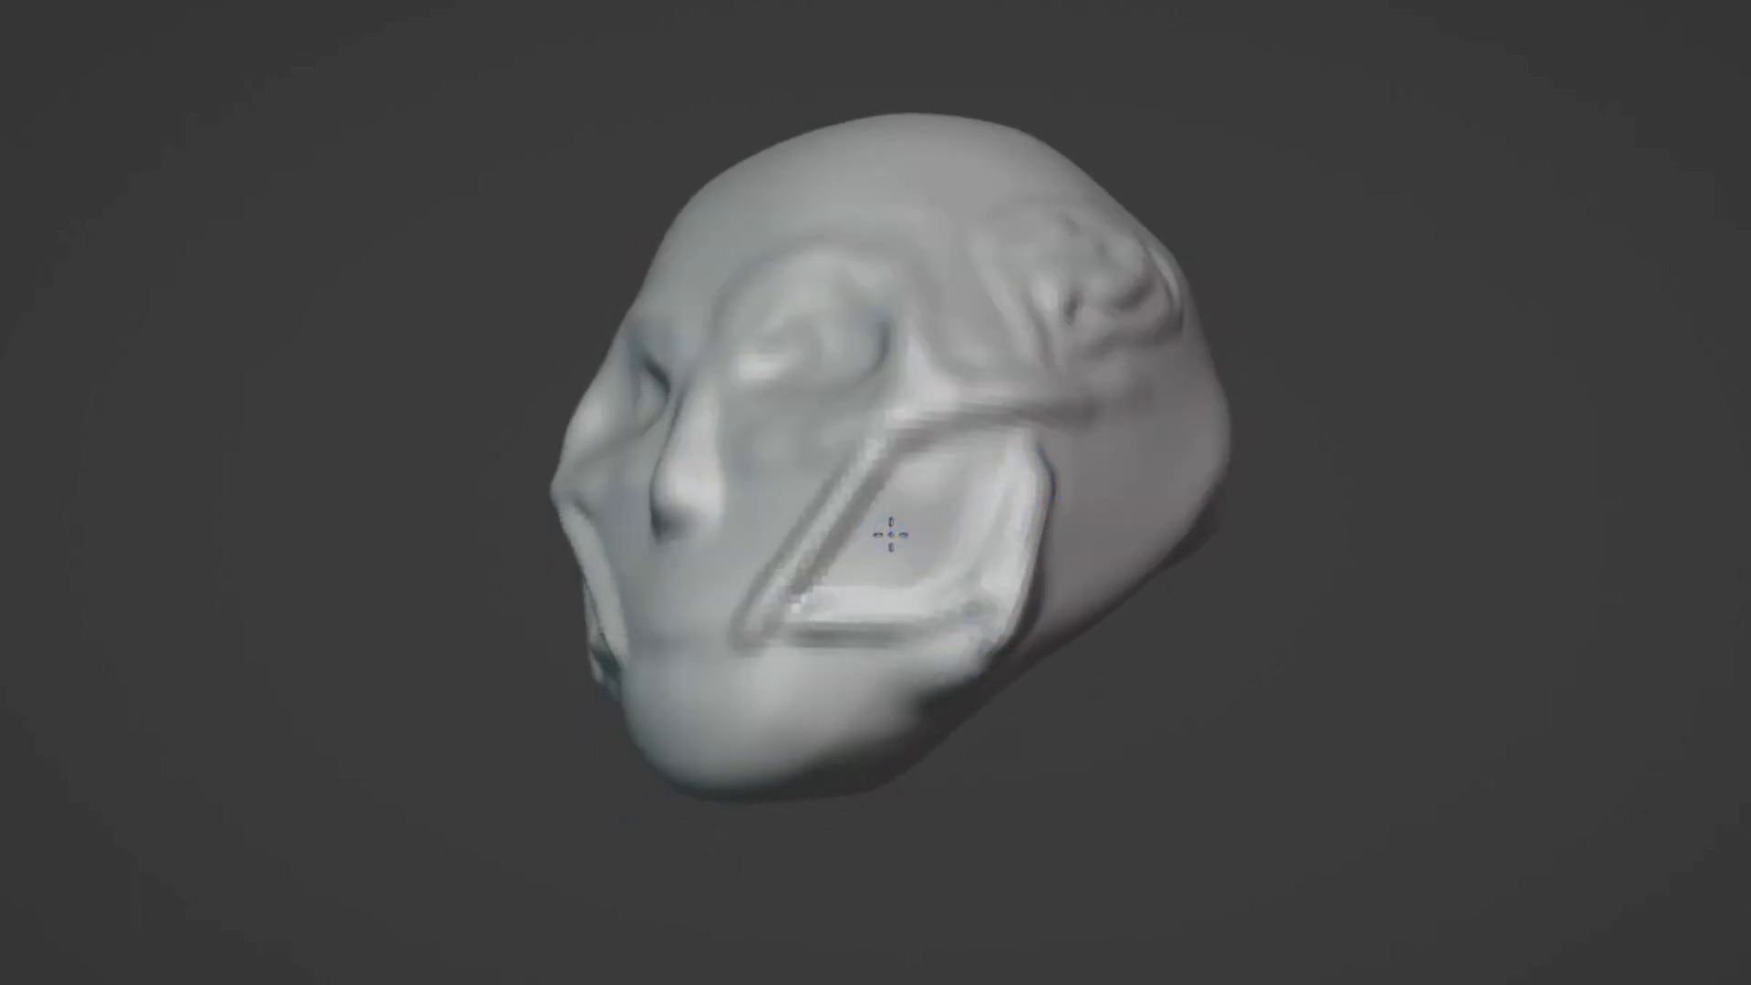
middle_drag(890, 534, 1062, 490)
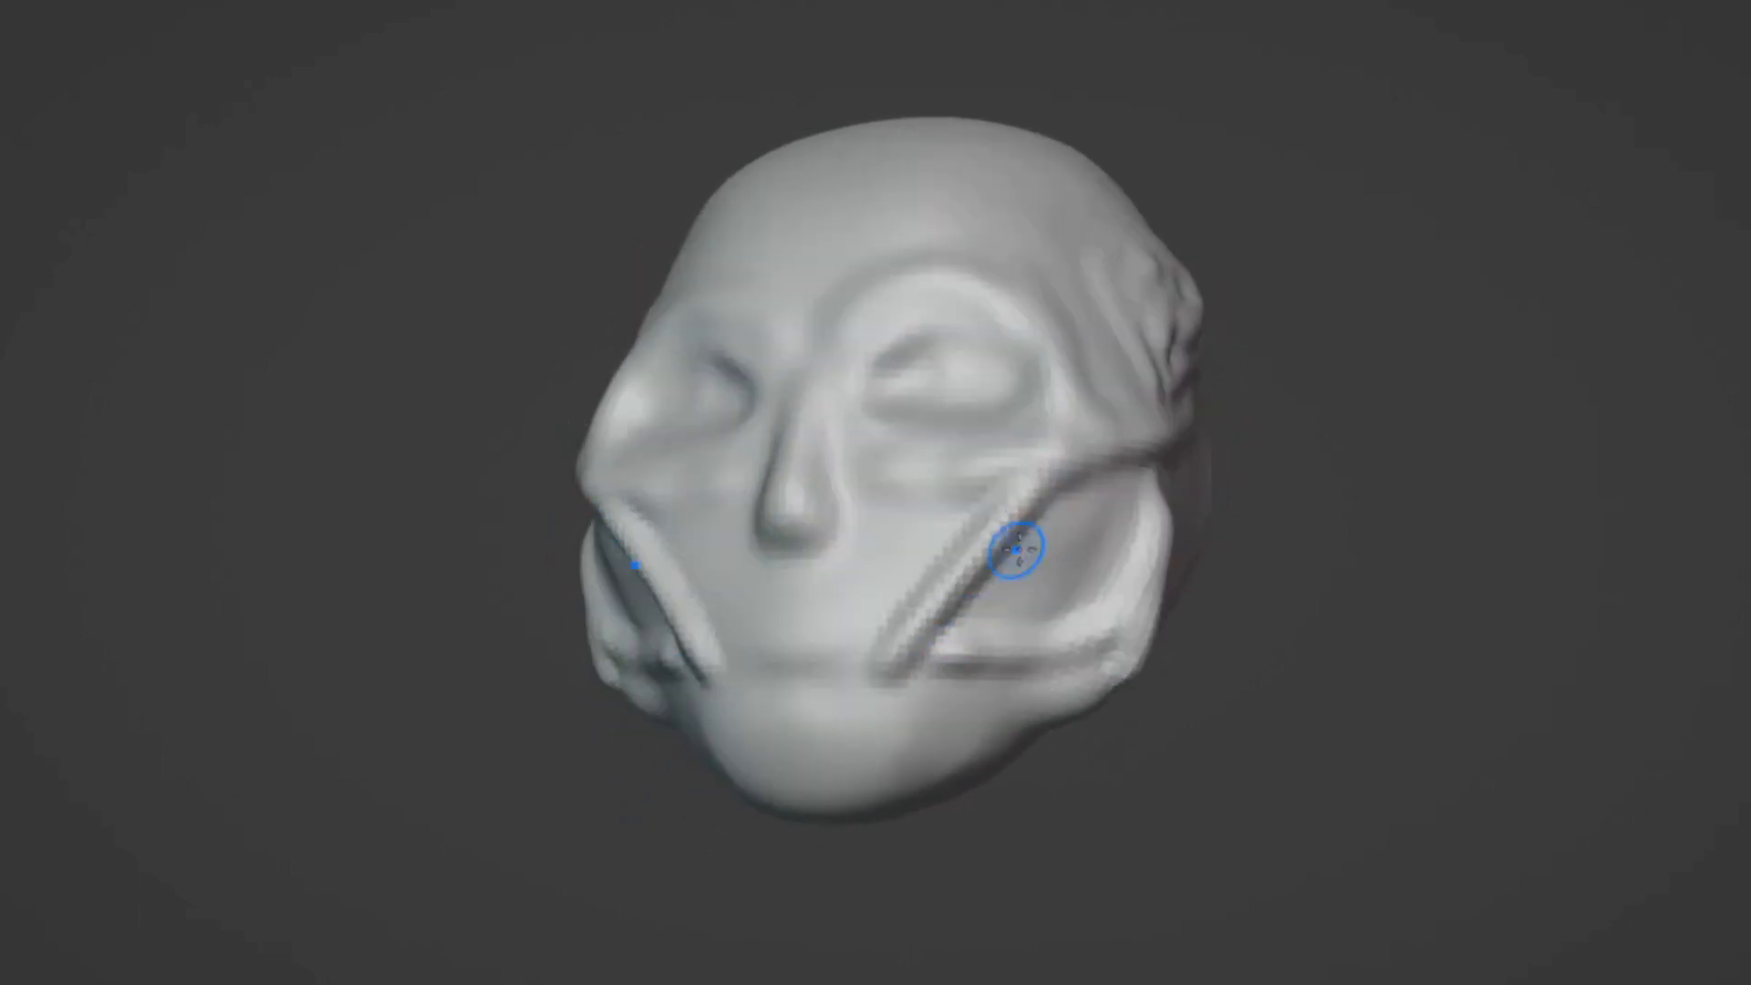
middle_drag(1086, 625, 717, 691)
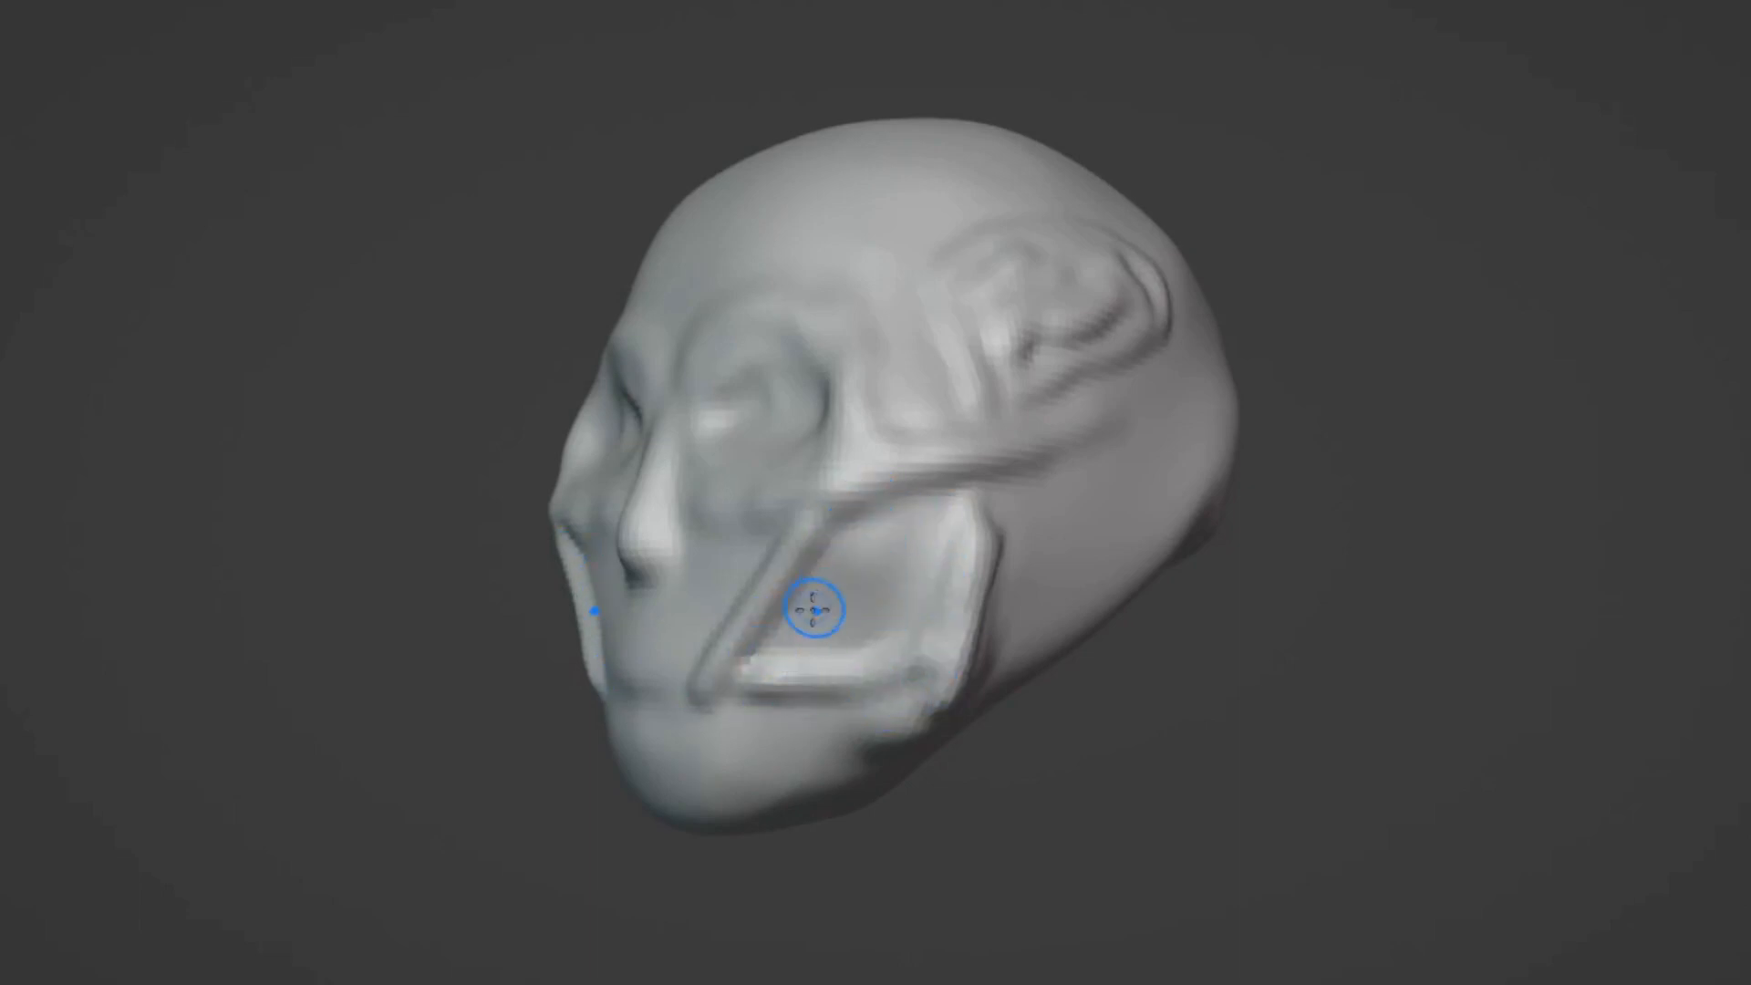
- Sculpt a raised band below the mouth joining its corners, and ridges running from the mouth corners down to the chin
mouse_move(982, 717)
middle_down()
mouse_move(895, 680)
mouse_move(1086, 707)
mouse_move(1134, 665)
mouse_move(1104, 655)
mouse_move(922, 712)
middle_up()
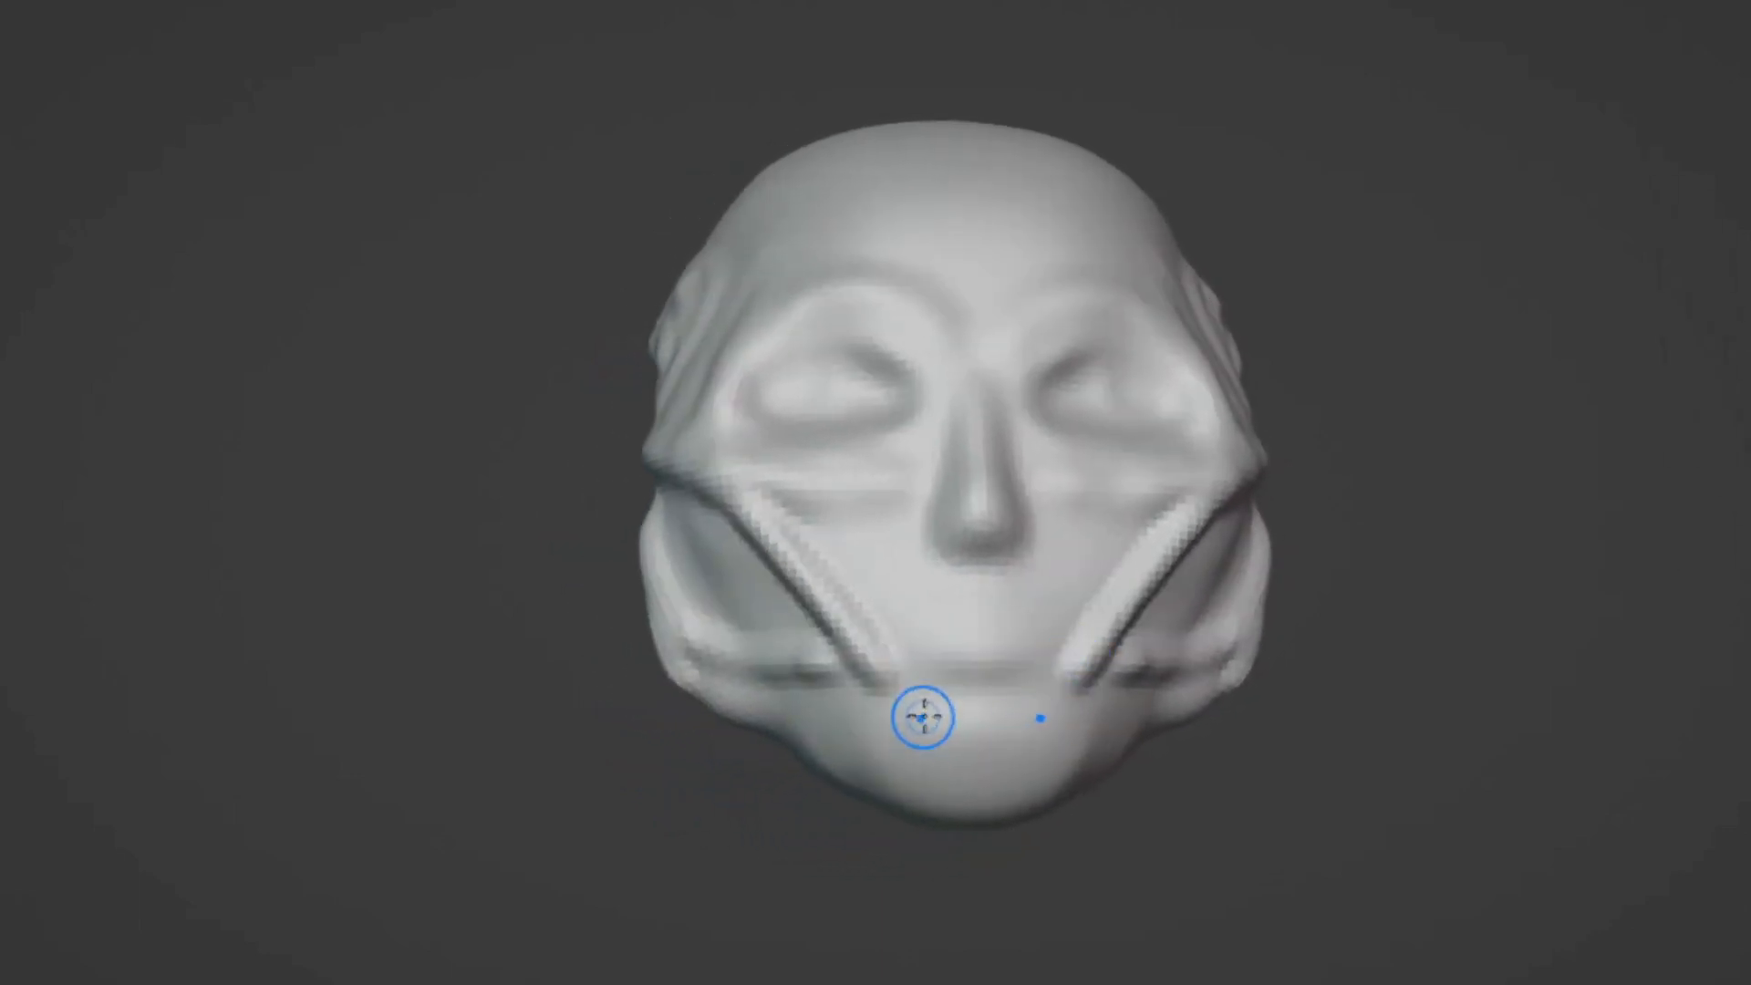
mouse_move(882, 683)
mouse_down()
mouse_move(1075, 673)
mouse_move(1079, 689)
mouse_up()
middle_drag(1098, 766, 1021, 748)
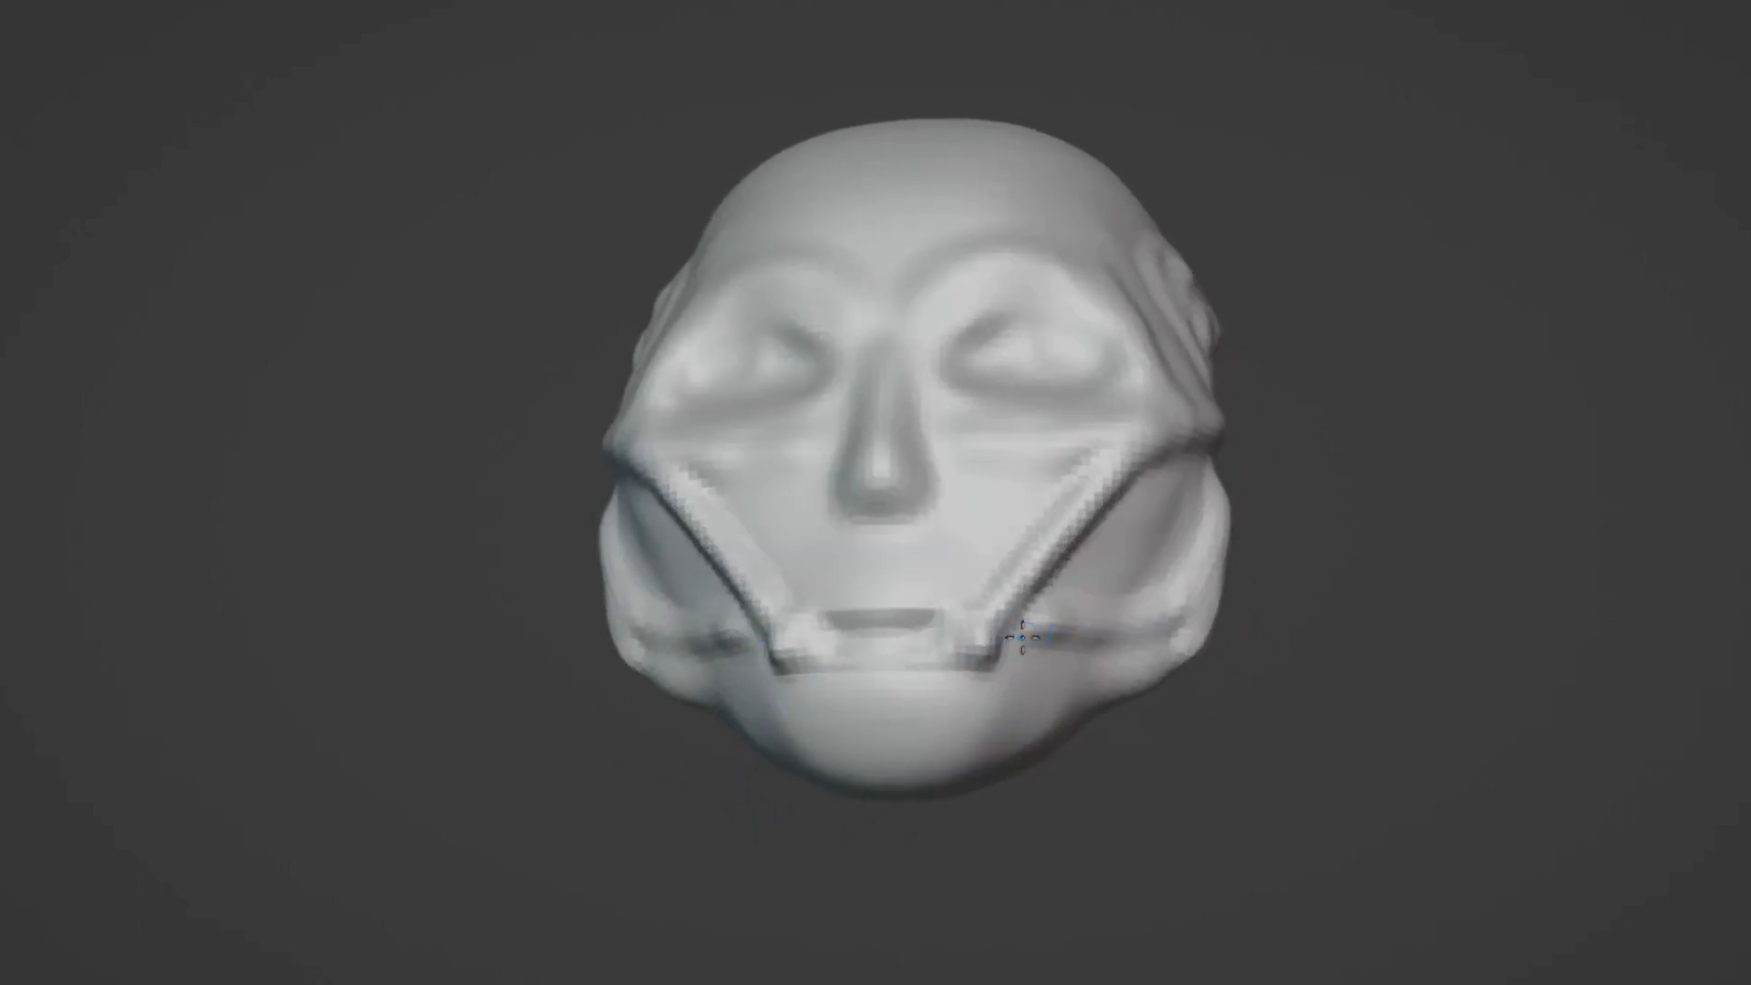
mouse_move(1021, 637)
mouse_down()
mouse_move(958, 770)
mouse_move(1003, 680)
mouse_move(972, 764)
mouse_up()
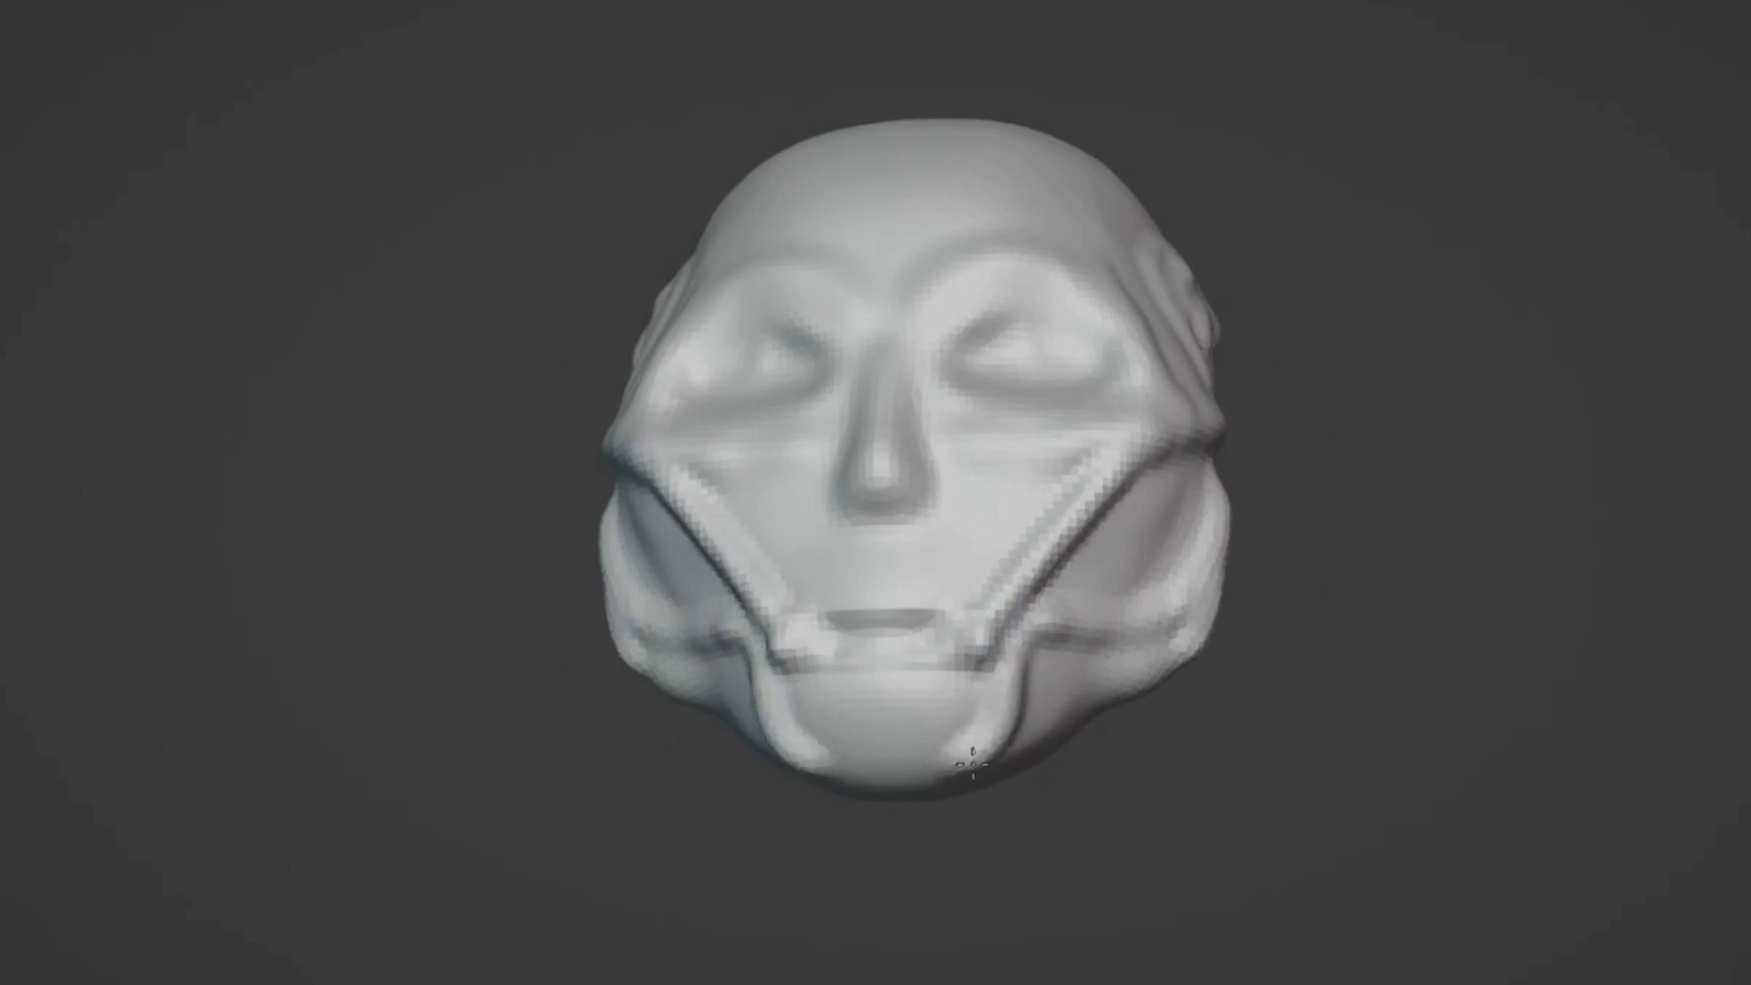
middle_drag(984, 807, 882, 808)
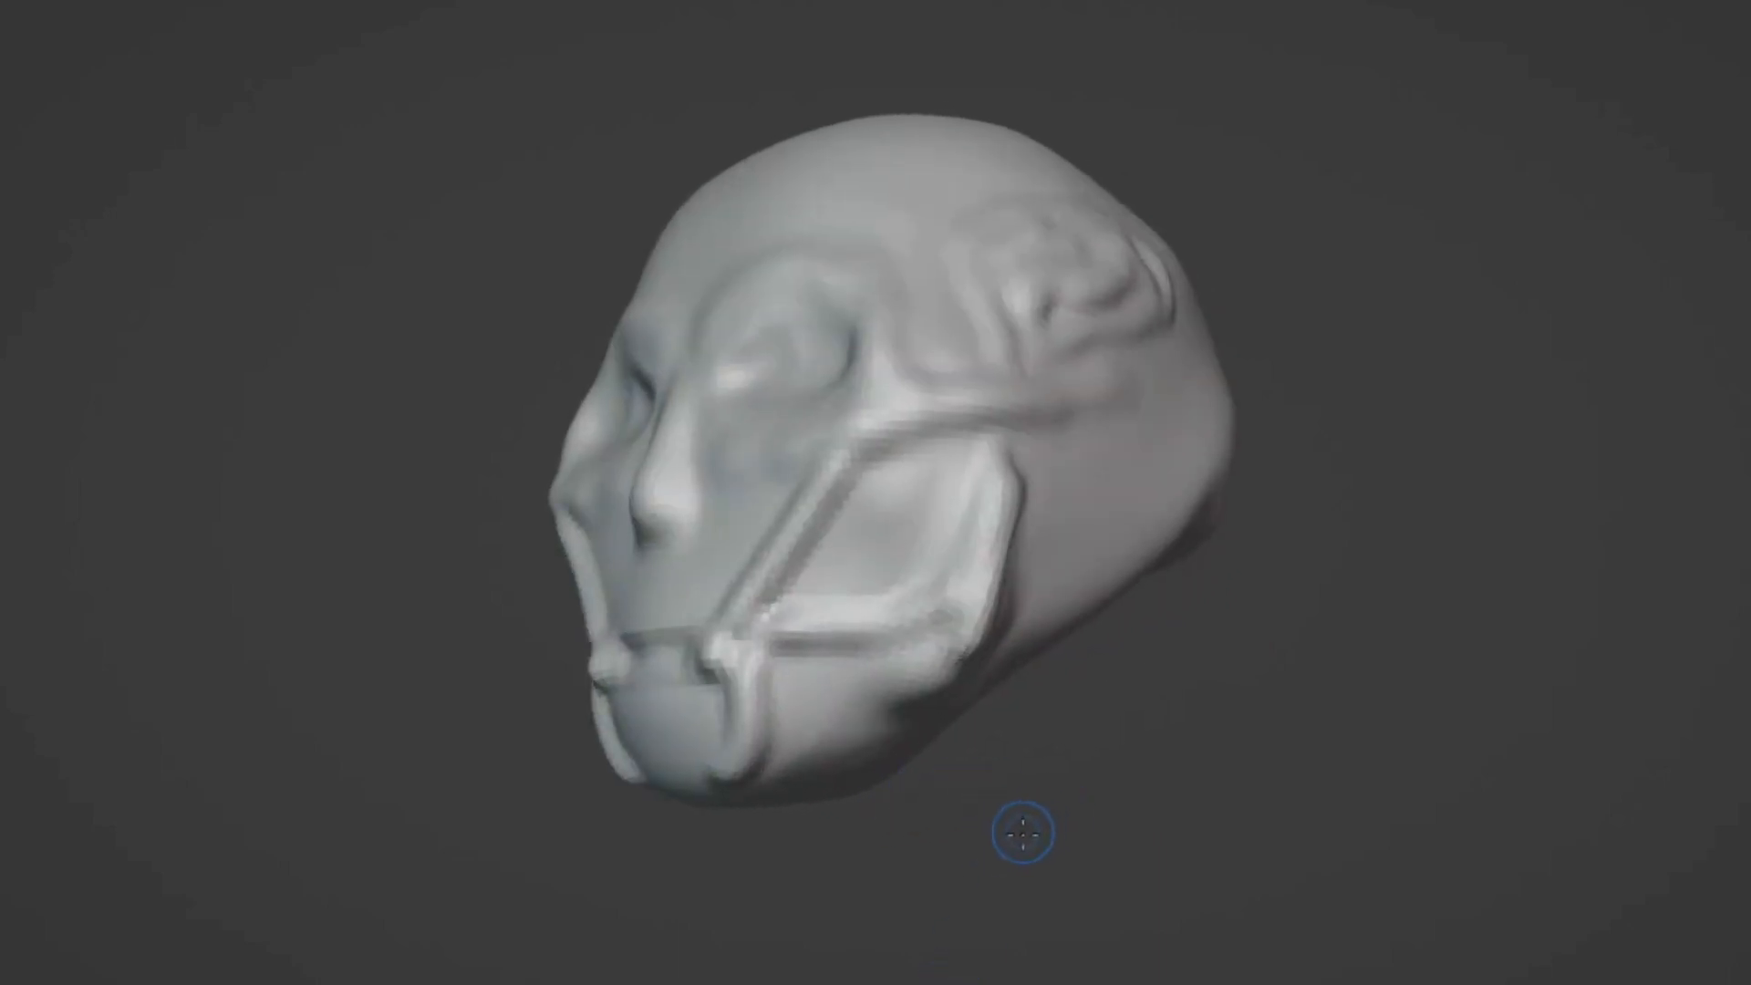
- Sculpt muscle ridges on the upper lip, running from beside and below the nose down to the mouth
scroll(835, 906, up, 1)
mouse_move(795, 857)
middle_down()
mouse_move(844, 837)
mouse_move(790, 830)
middle_up()
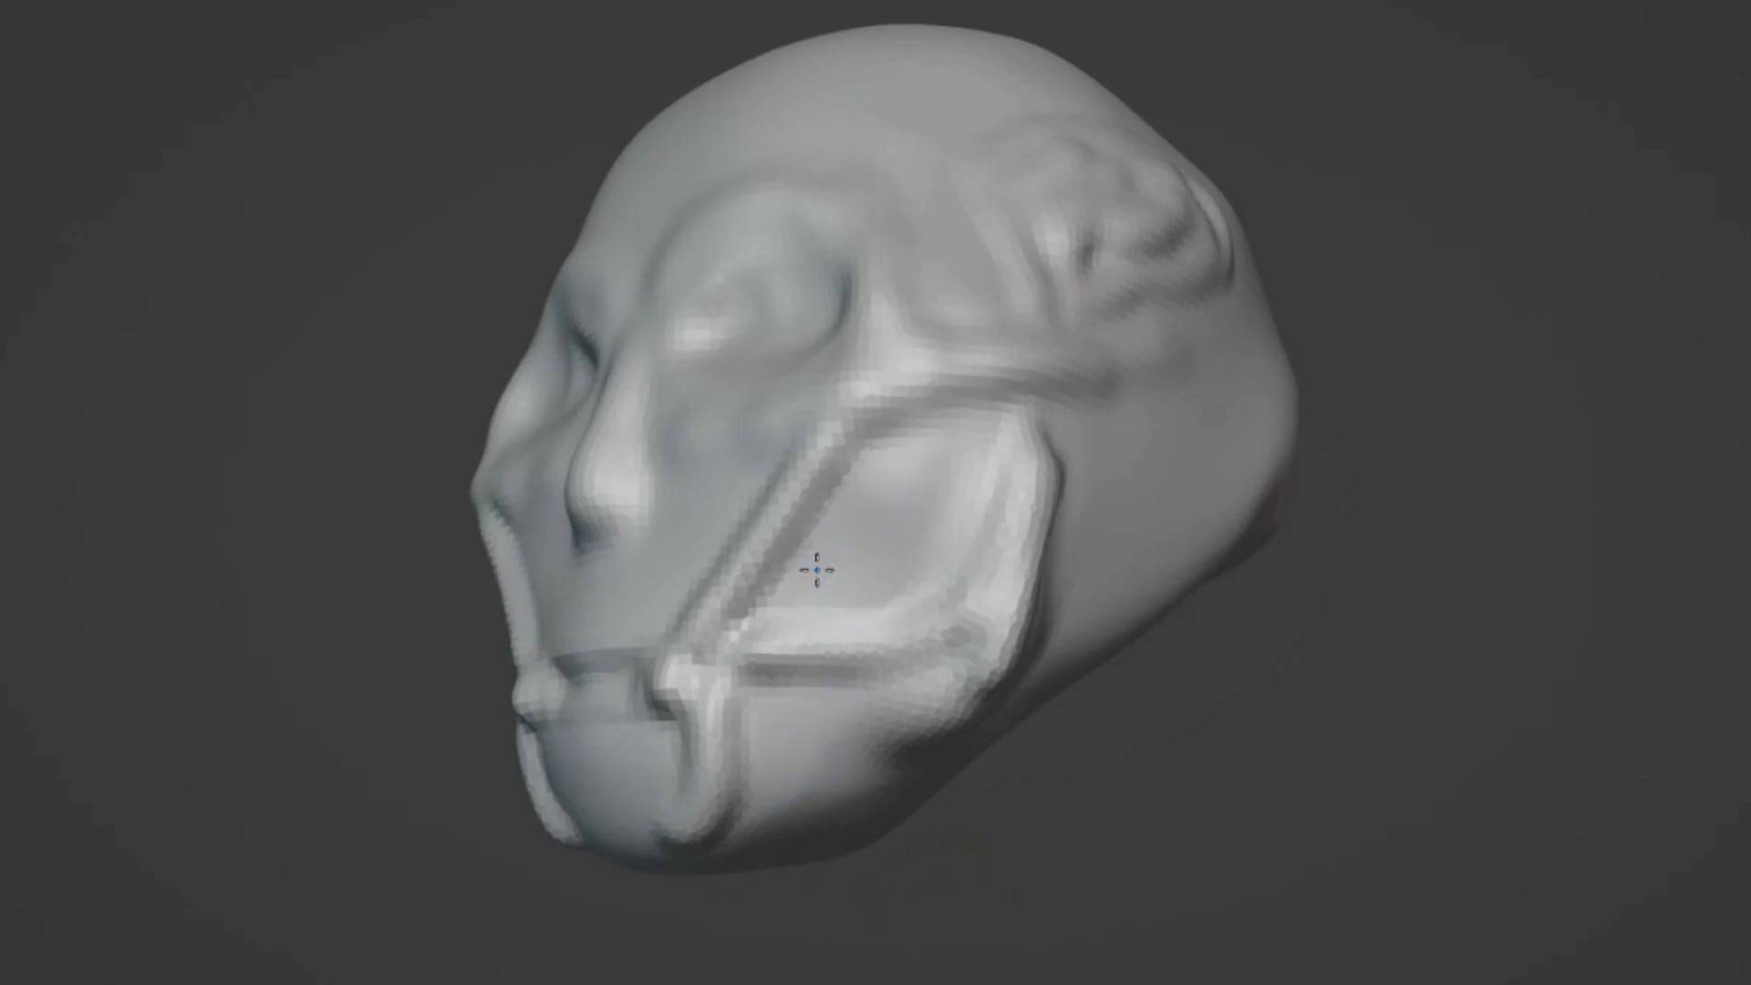
key(KP_1)
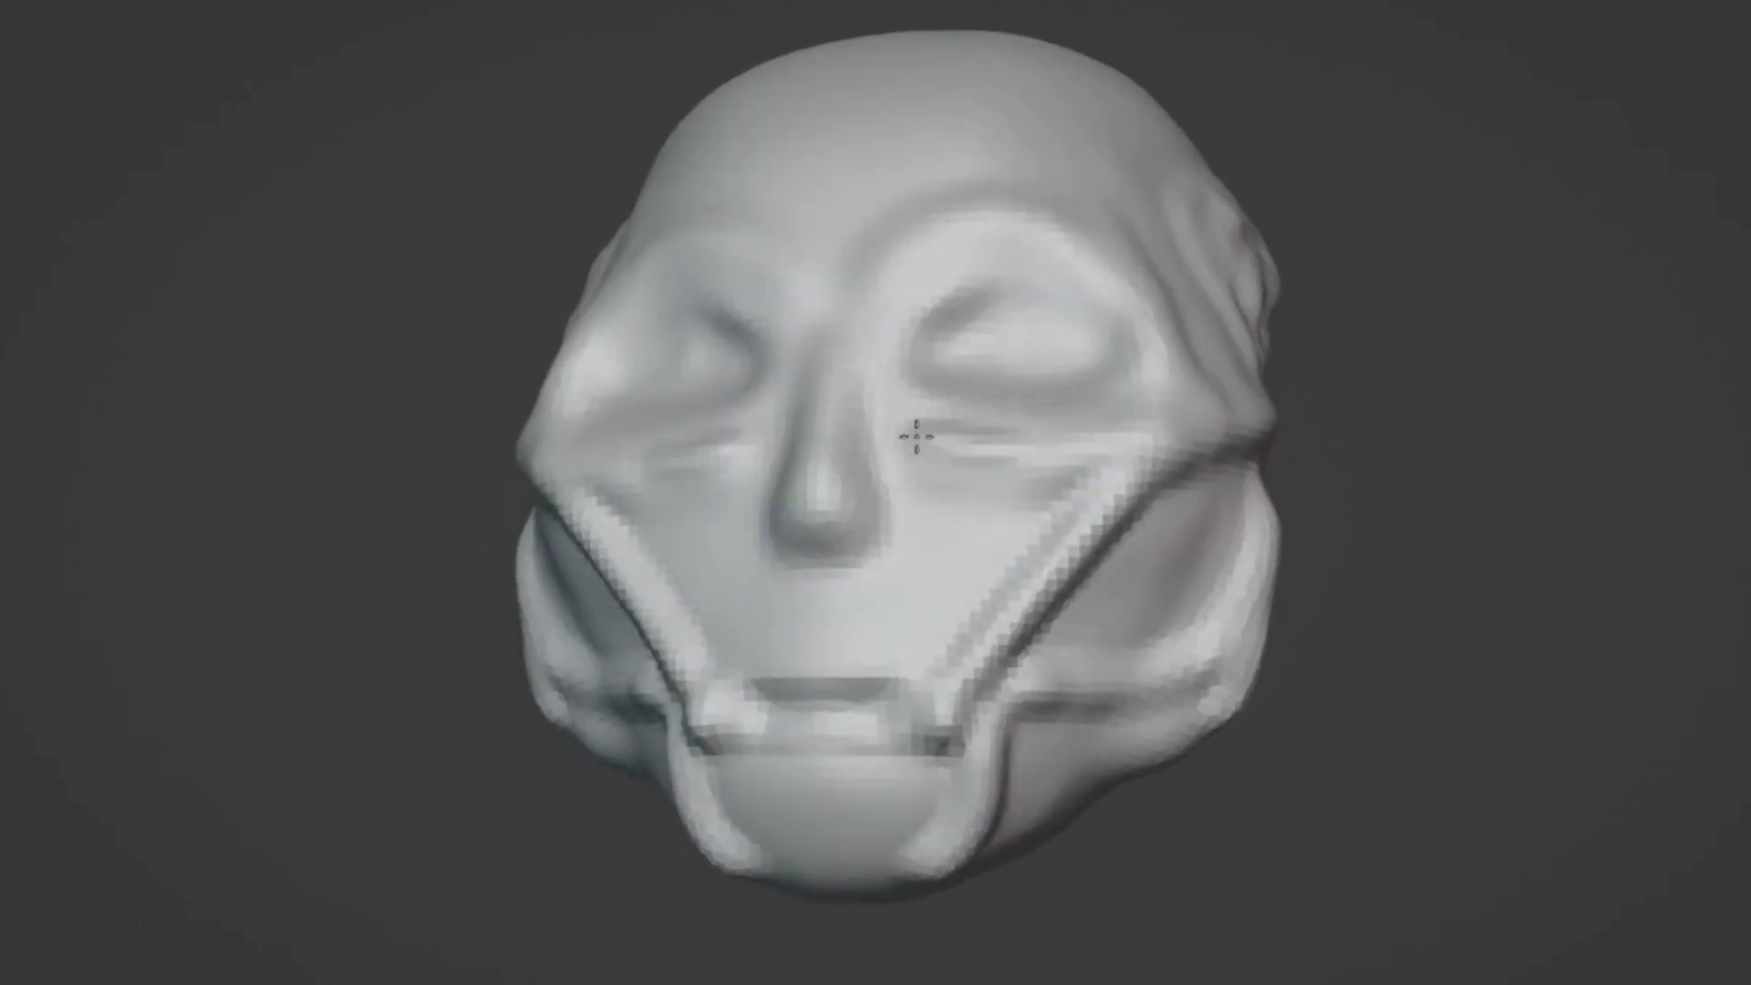
mouse_move(917, 436)
mouse_down()
mouse_move(879, 559)
mouse_move(884, 665)
mouse_move(923, 629)
mouse_move(949, 657)
mouse_up()
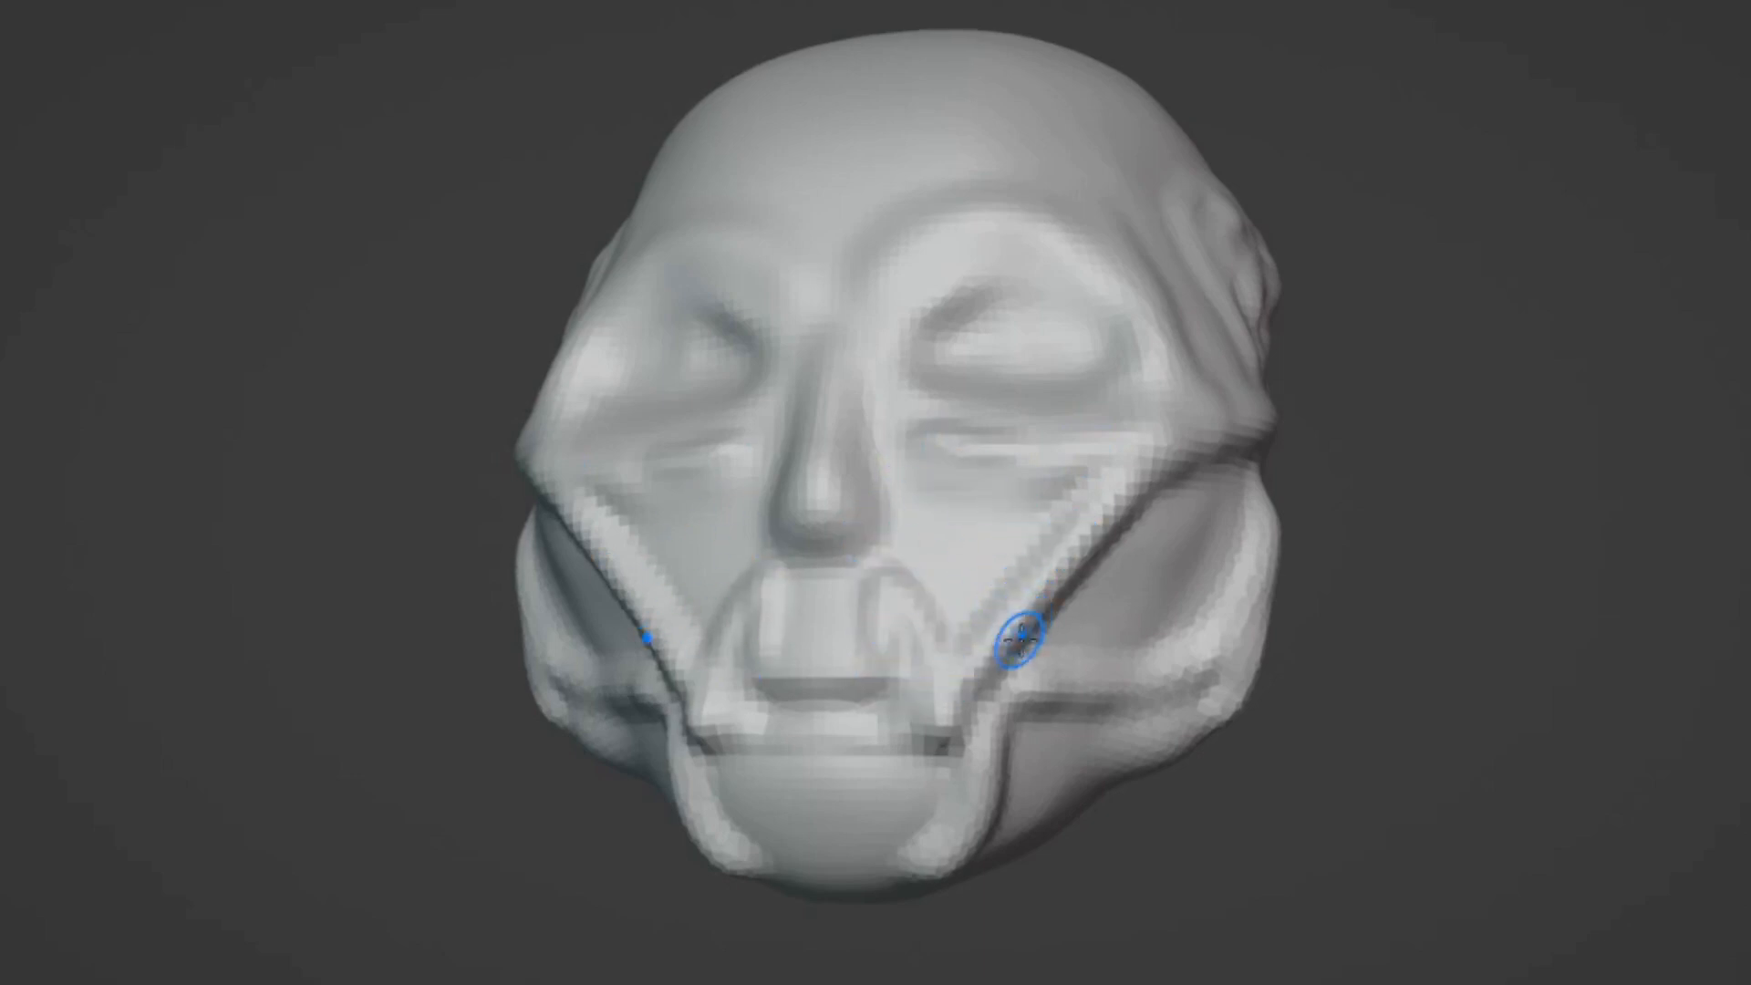
middle_drag(1019, 641, 973, 610)
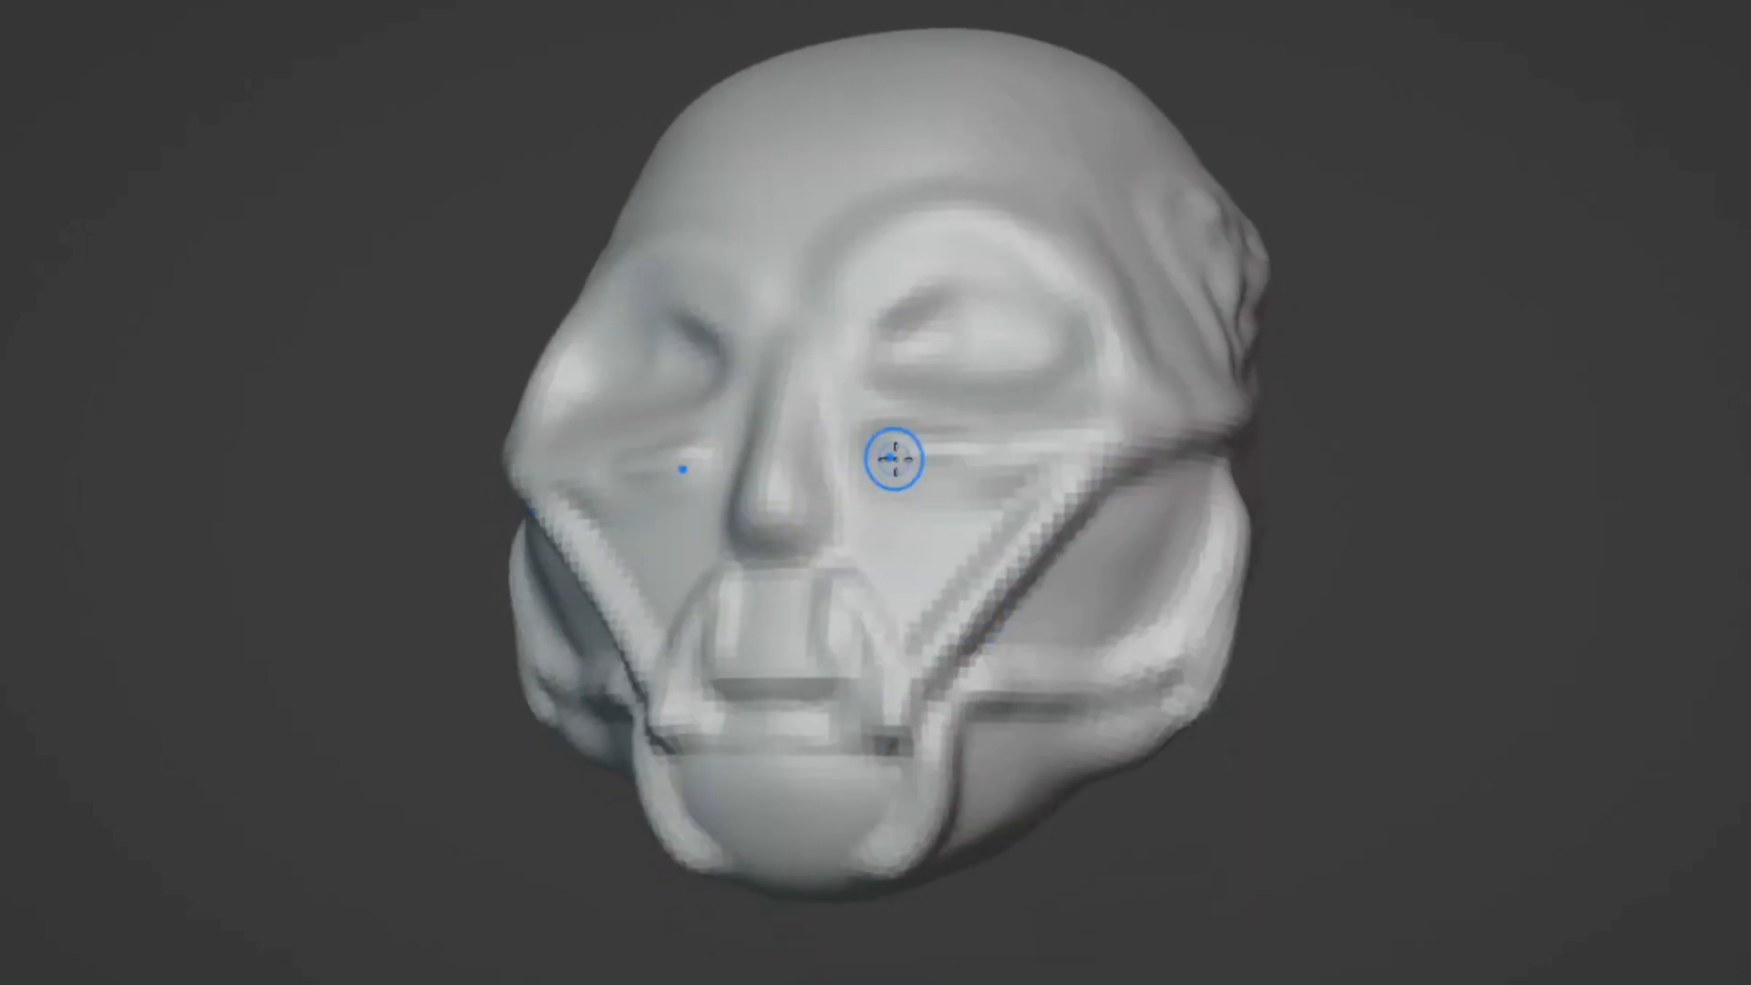
- Add a short vertical muscle strand in the cheek hollow, between the diagonal cheekbone ridge and the jaw muscle
mouse_move(797, 496)
middle_down()
mouse_move(598, 522)
mouse_move(899, 457)
middle_up()
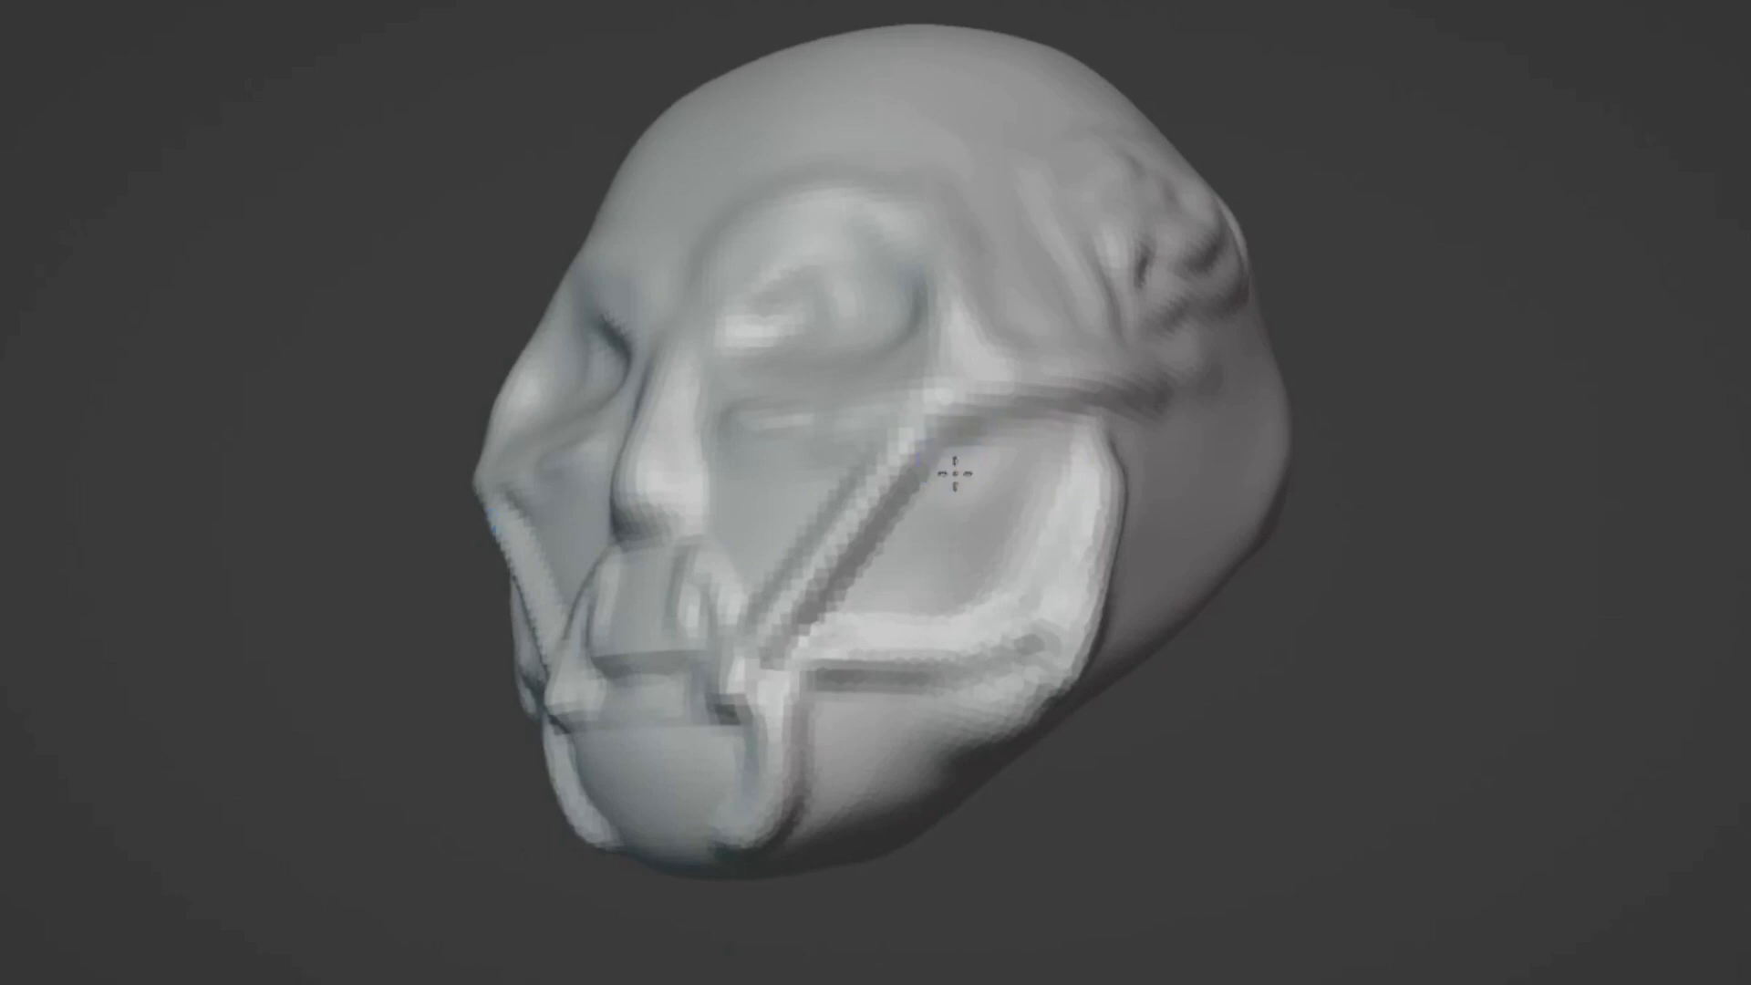
drag(955, 474, 980, 593)
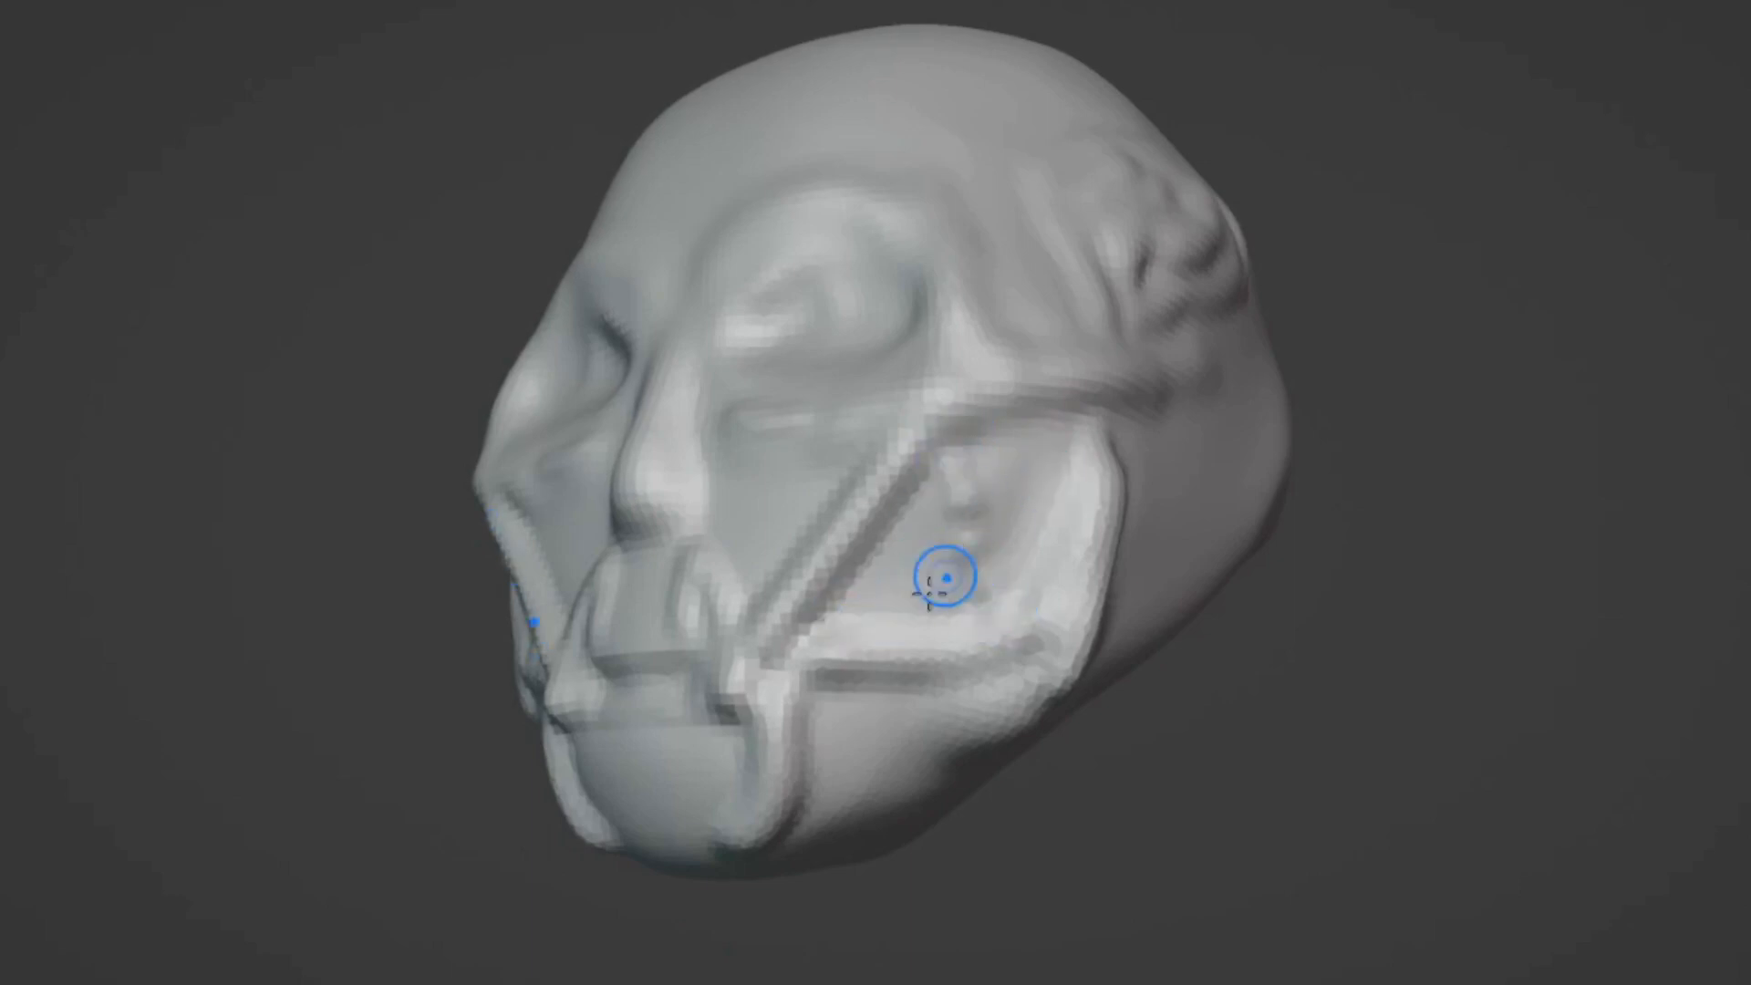
mouse_move(934, 632)
middle_down()
mouse_move(809, 684)
mouse_move(961, 609)
middle_up()
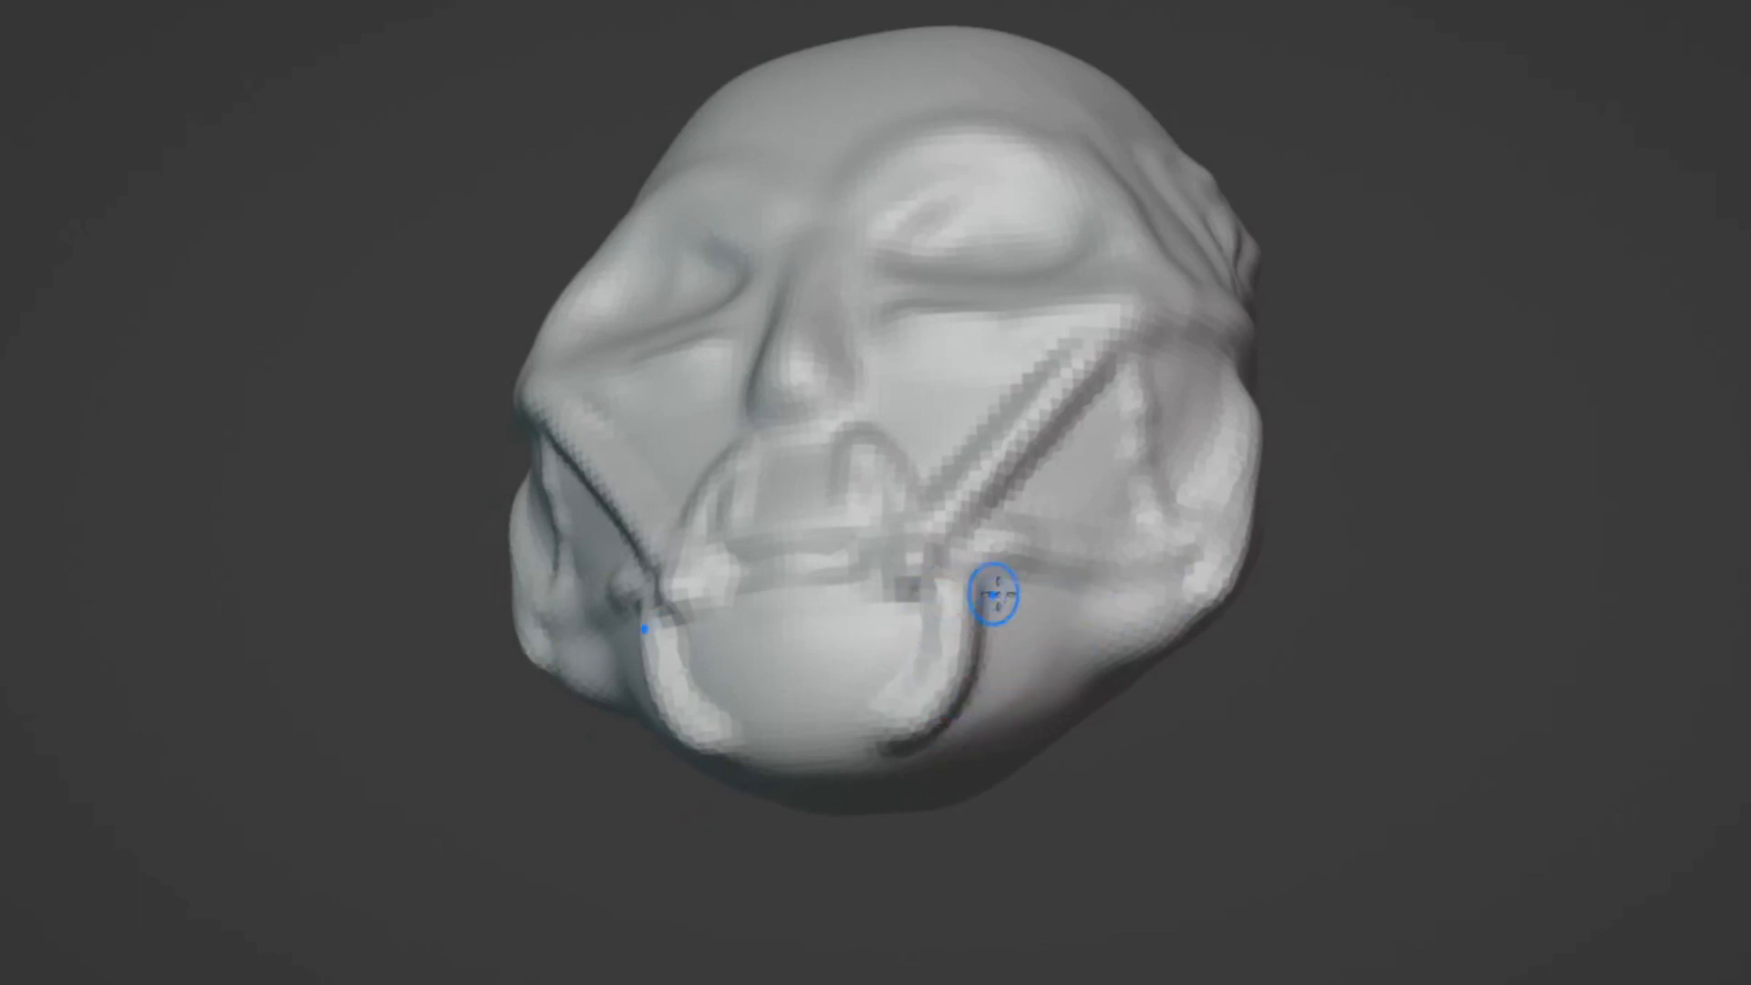
- Build up small muscle bumps on the front of the chin, between the ridges descending from the mouth corners
middle_drag(886, 757, 993, 802)
mouse_move(935, 818)
mouse_down()
mouse_move(969, 813)
mouse_move(946, 833)
mouse_up()
middle_drag(938, 821, 839, 891)
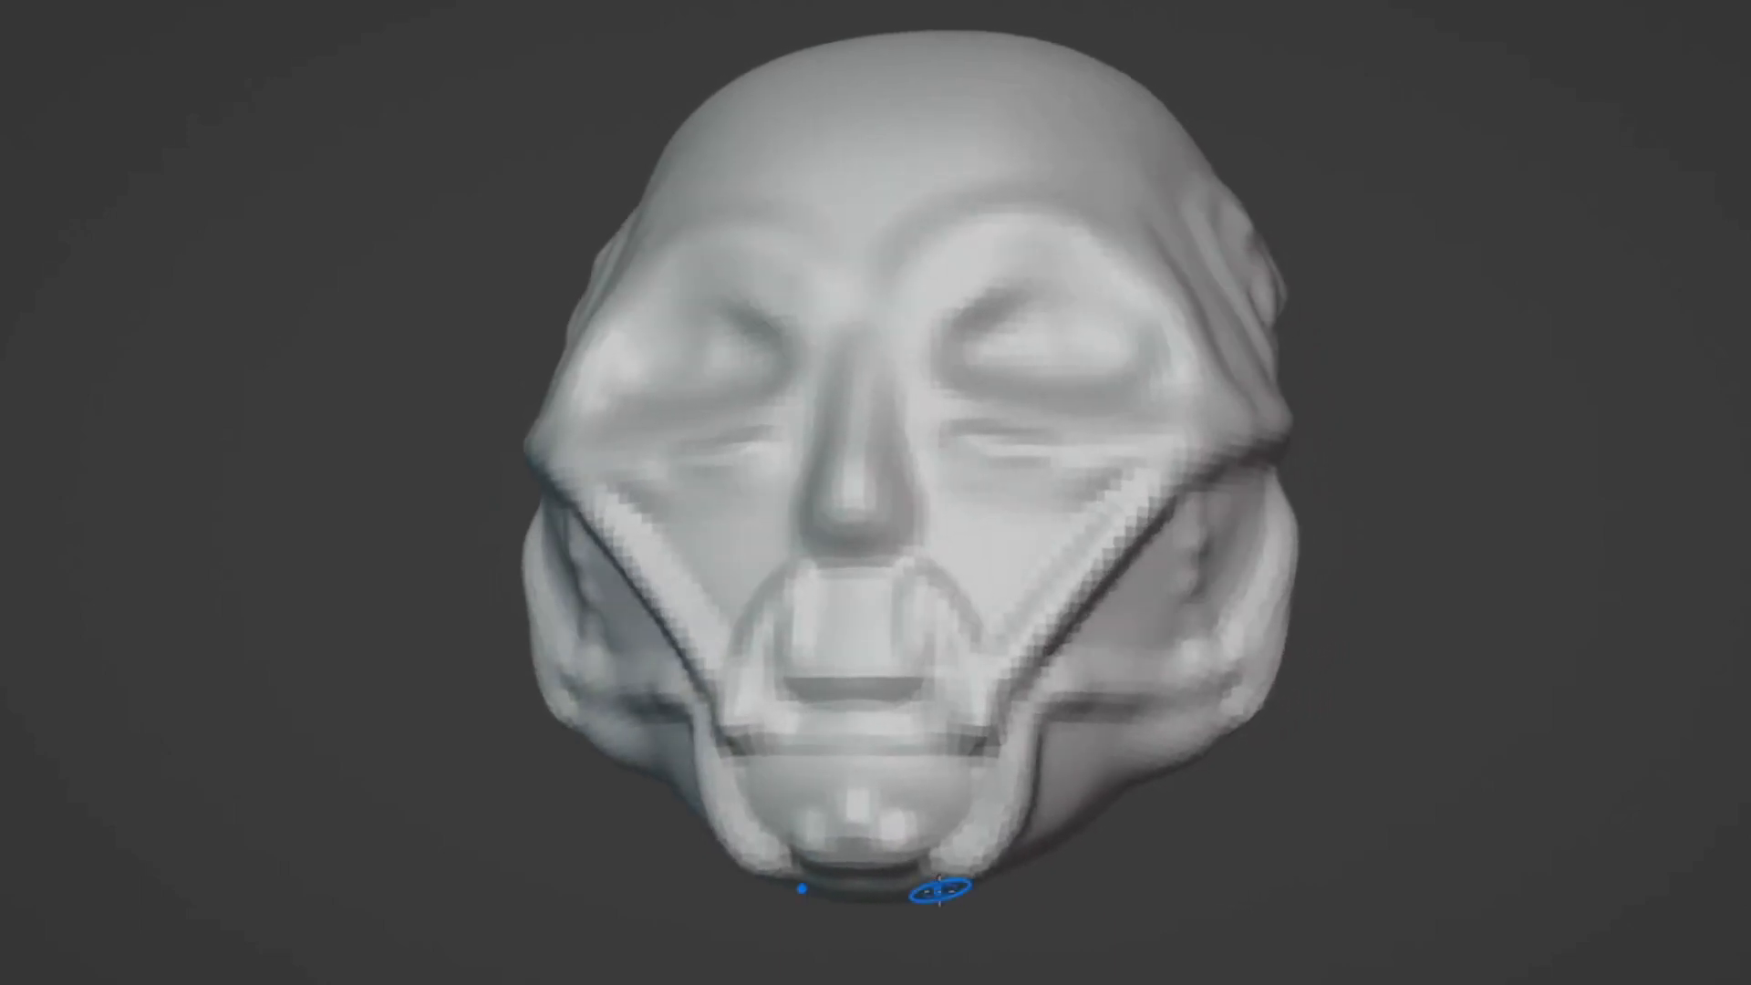
mouse_move(860, 828)
middle_down()
mouse_move(757, 830)
mouse_move(750, 786)
middle_up()
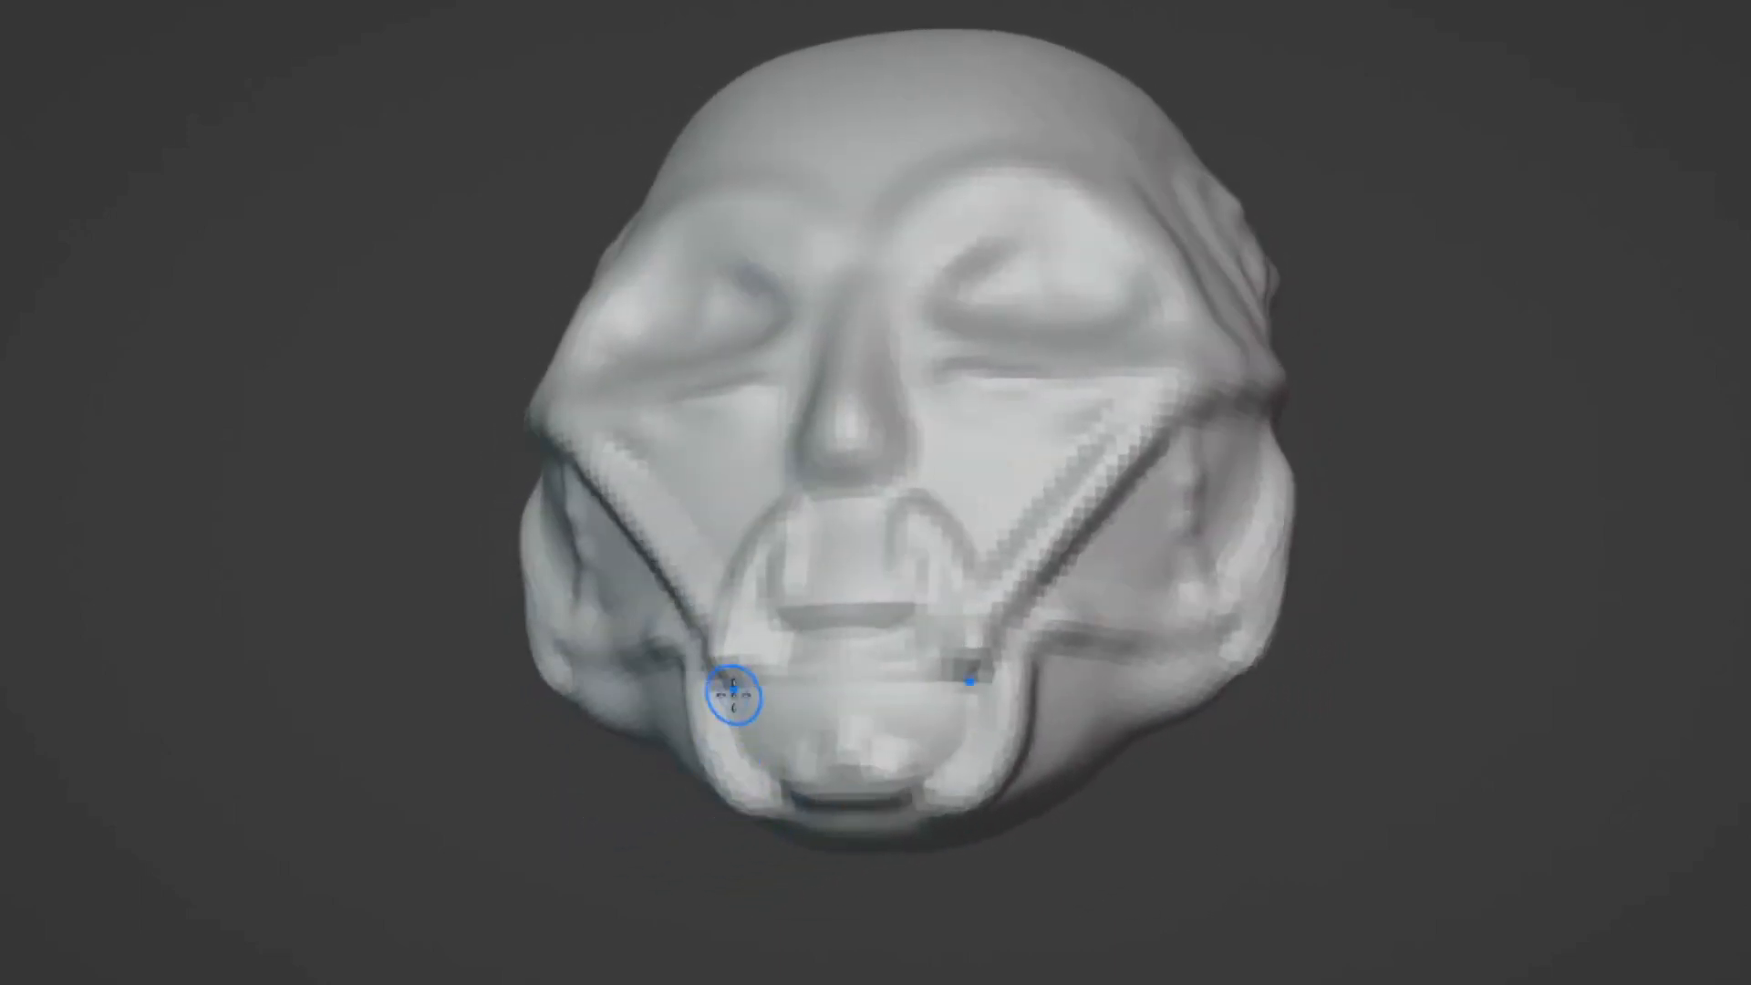
mouse_move(816, 766)
mouse_down()
mouse_move(945, 766)
mouse_move(928, 780)
mouse_up()
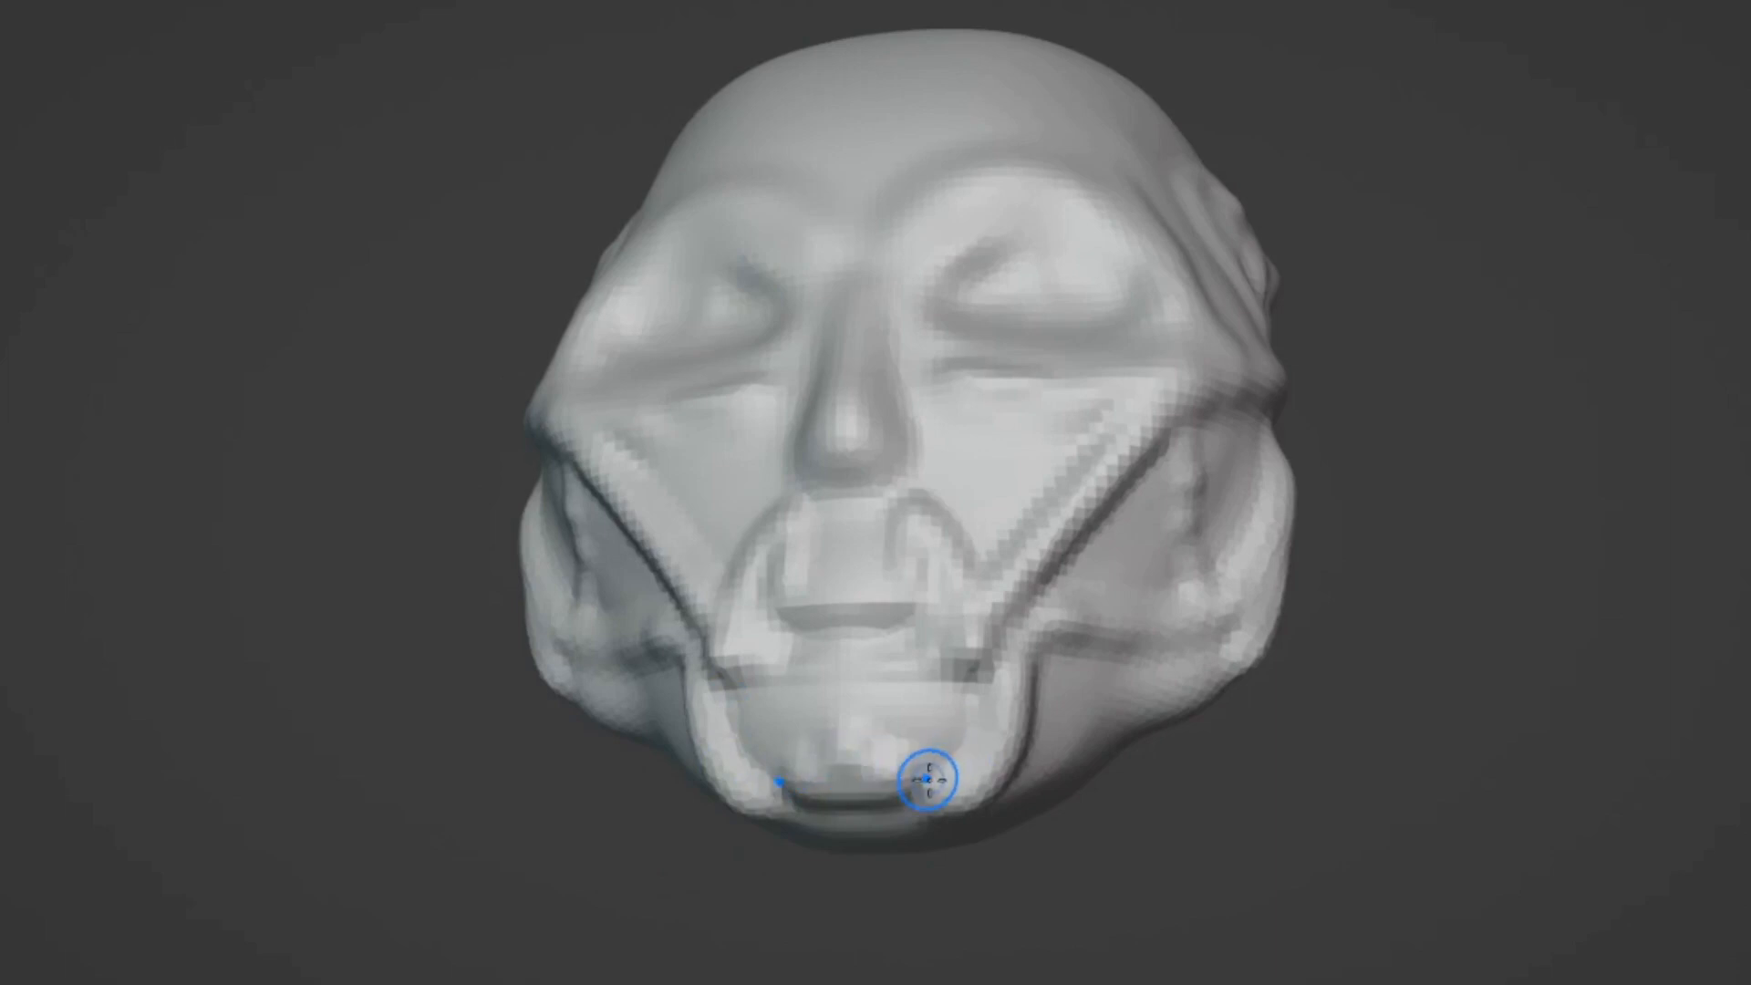
scroll(916, 775, down, 1)
middle_drag(914, 775, 942, 912)
- Sculpt thin muscle strands beside the nose bridge, running from the inner eye corners down toward the cheeks
scroll(996, 808, up, 1)
middle_drag(994, 809, 968, 770)
mouse_move(870, 545)
mouse_down()
mouse_move(943, 602)
mouse_move(919, 617)
mouse_up()
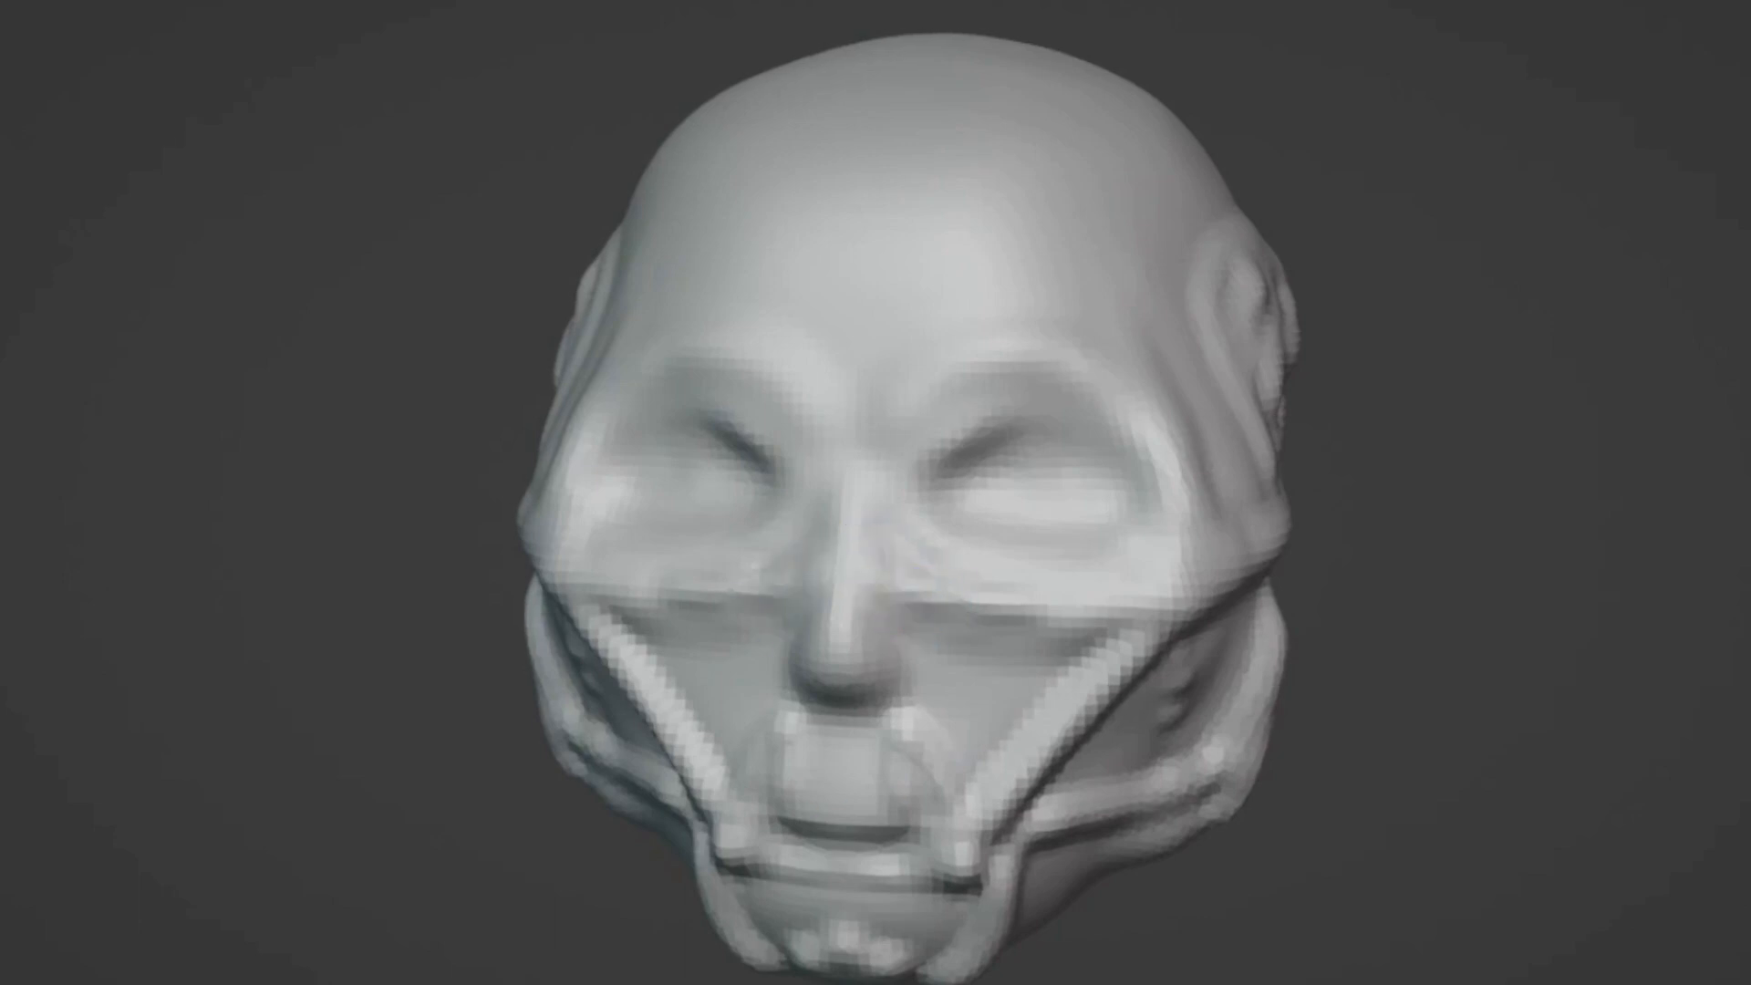
middle_drag(1083, 536, 914, 371)
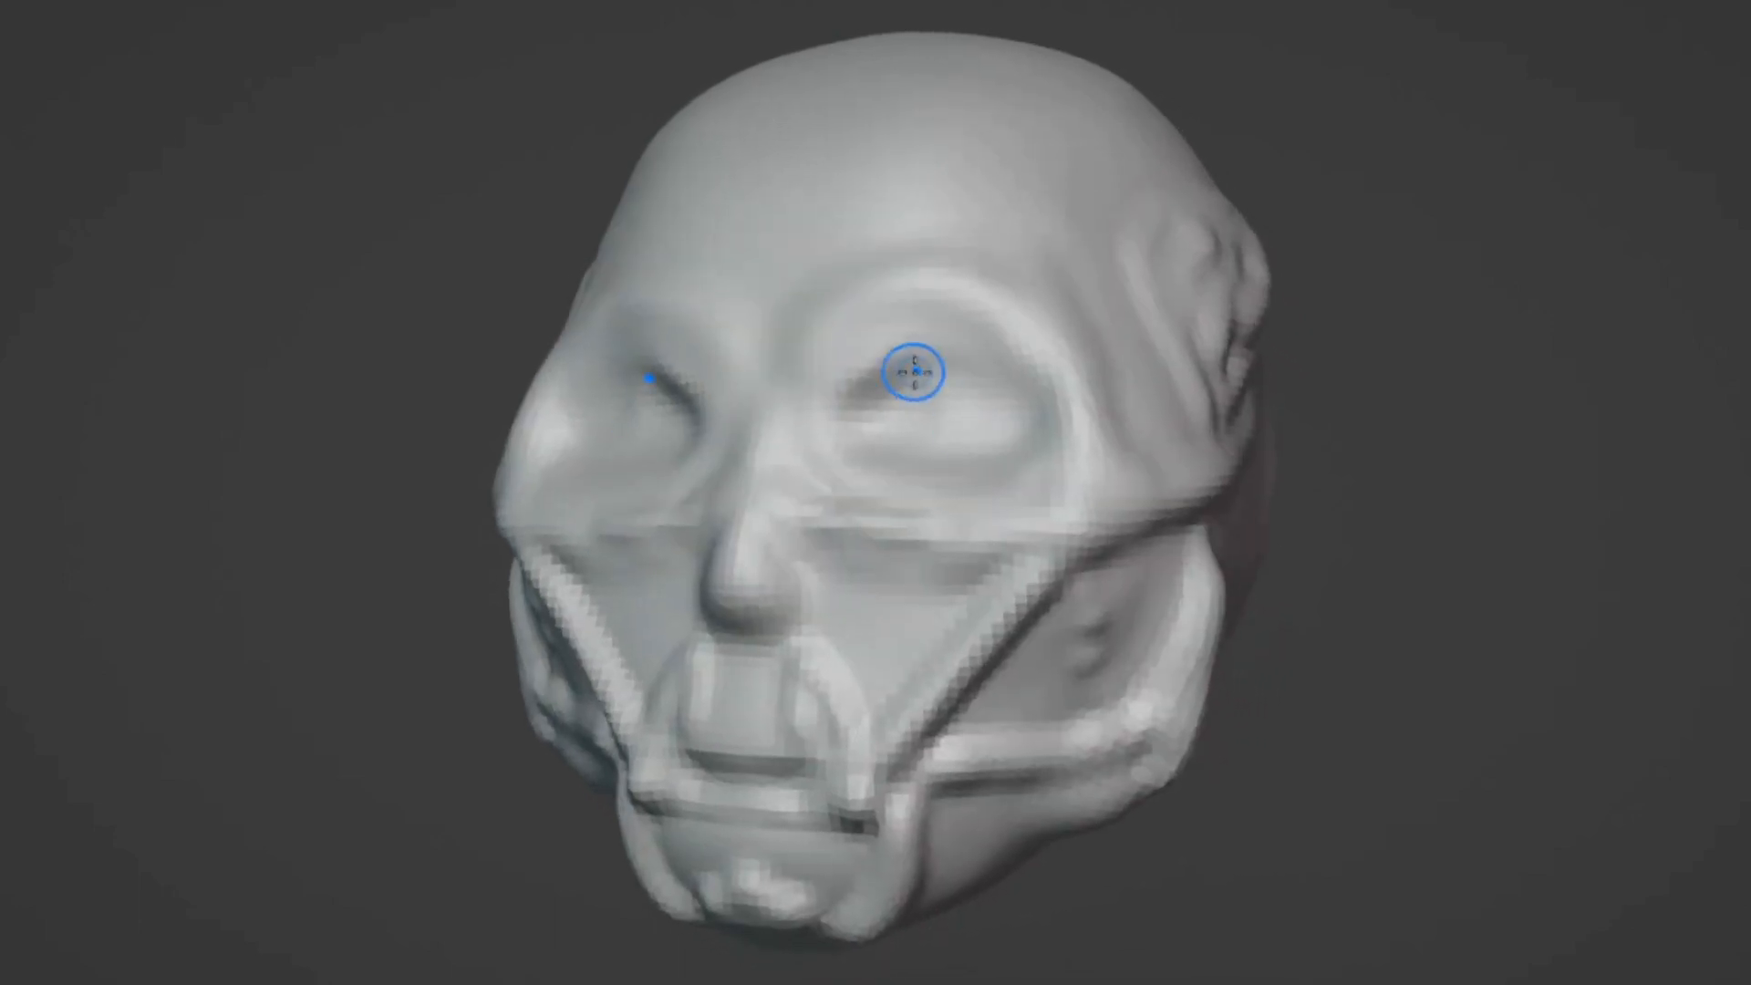
- Sculpt raised brow muscle ridges above both eye sockets, running outward from the top of the nose bridge
middle_drag(762, 340, 949, 429)
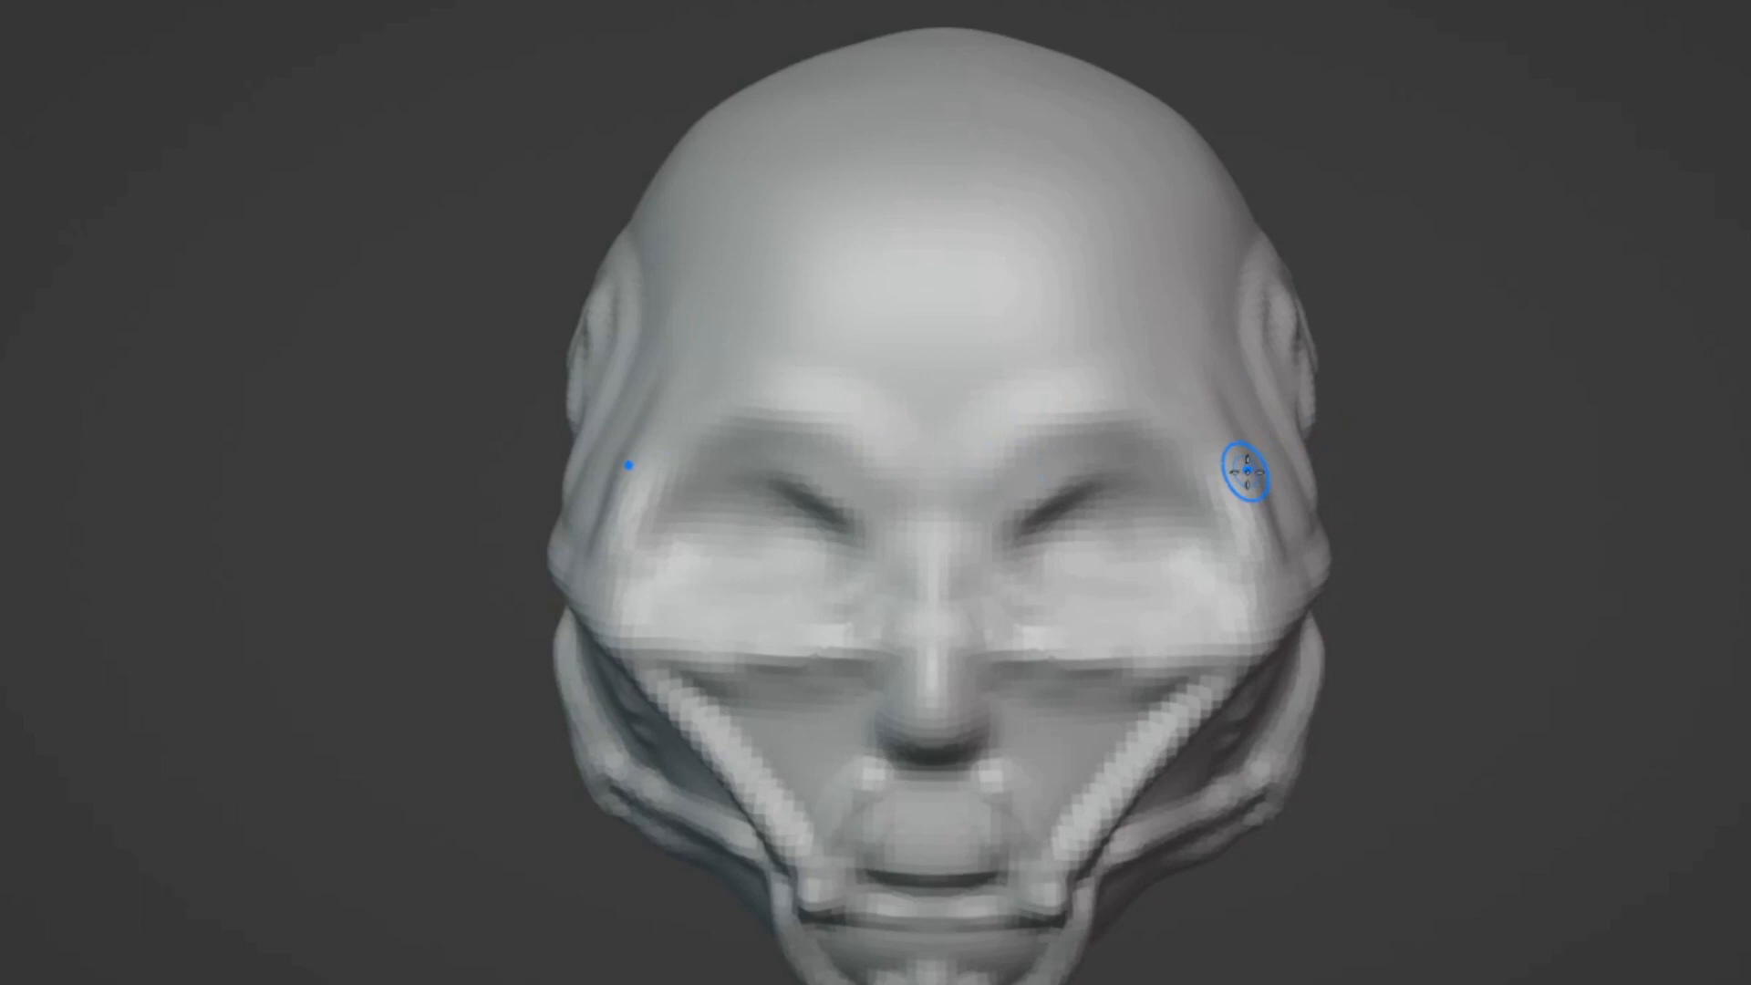
scroll(1242, 492, down, 2)
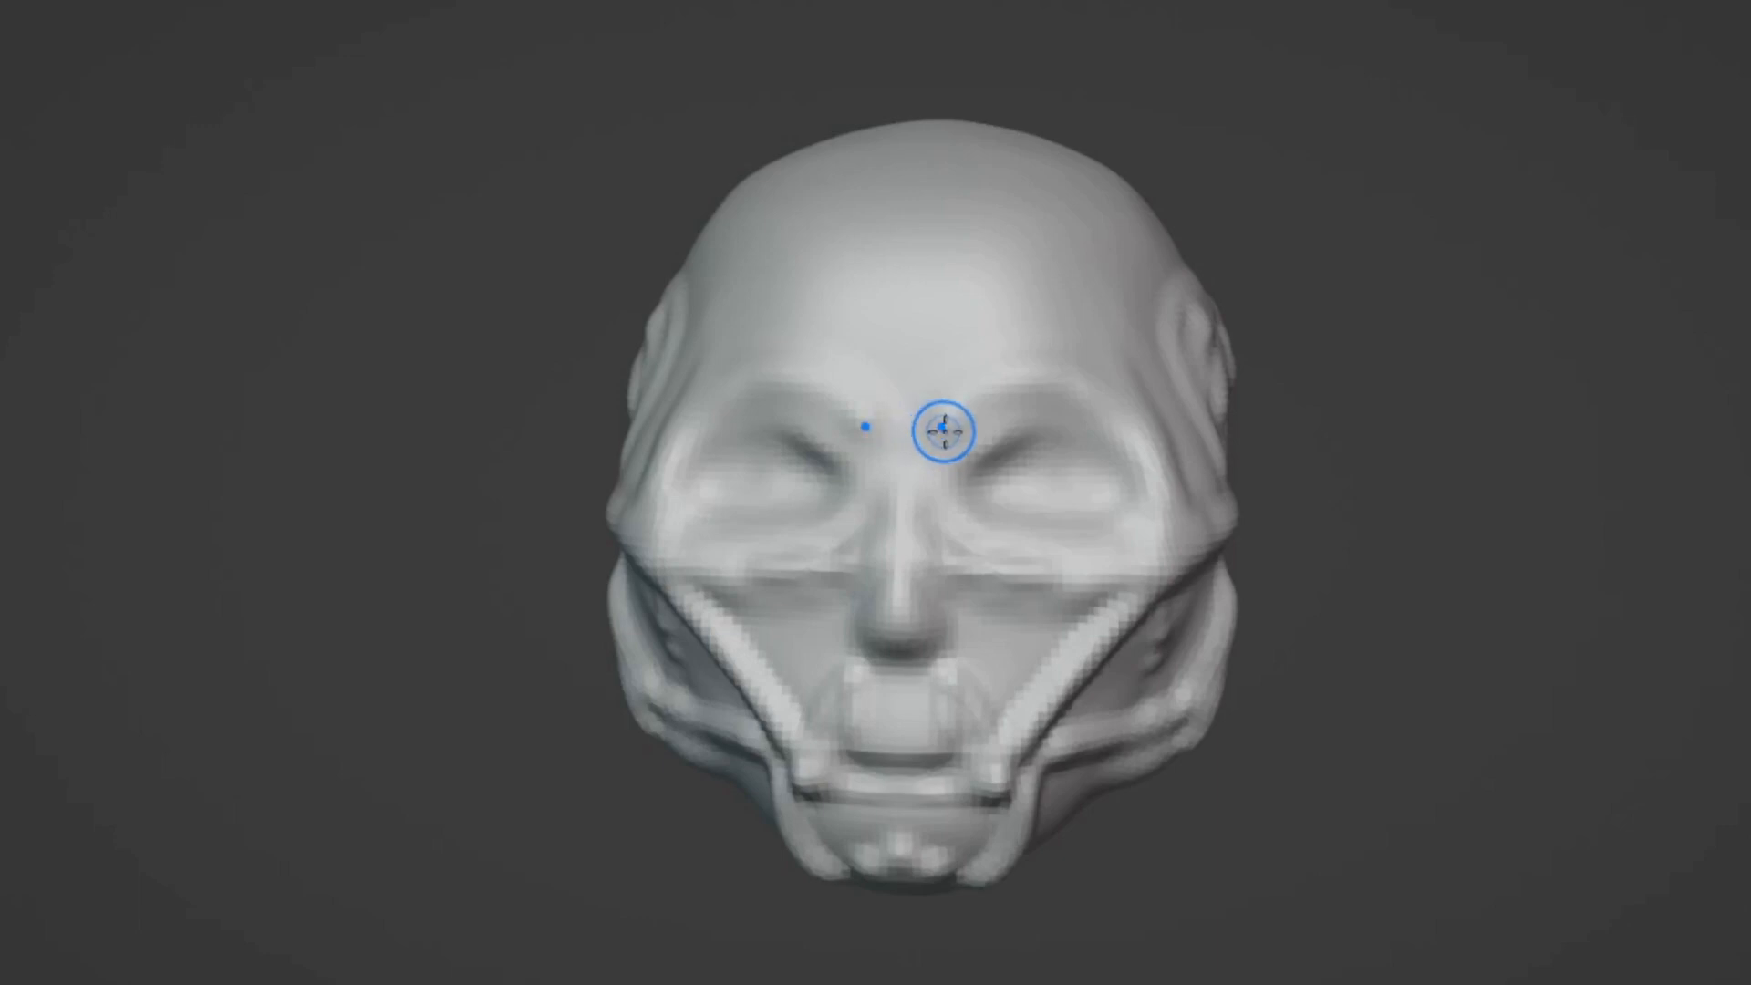
mouse_move(924, 432)
mouse_down()
mouse_move(1075, 391)
mouse_move(940, 438)
mouse_up()
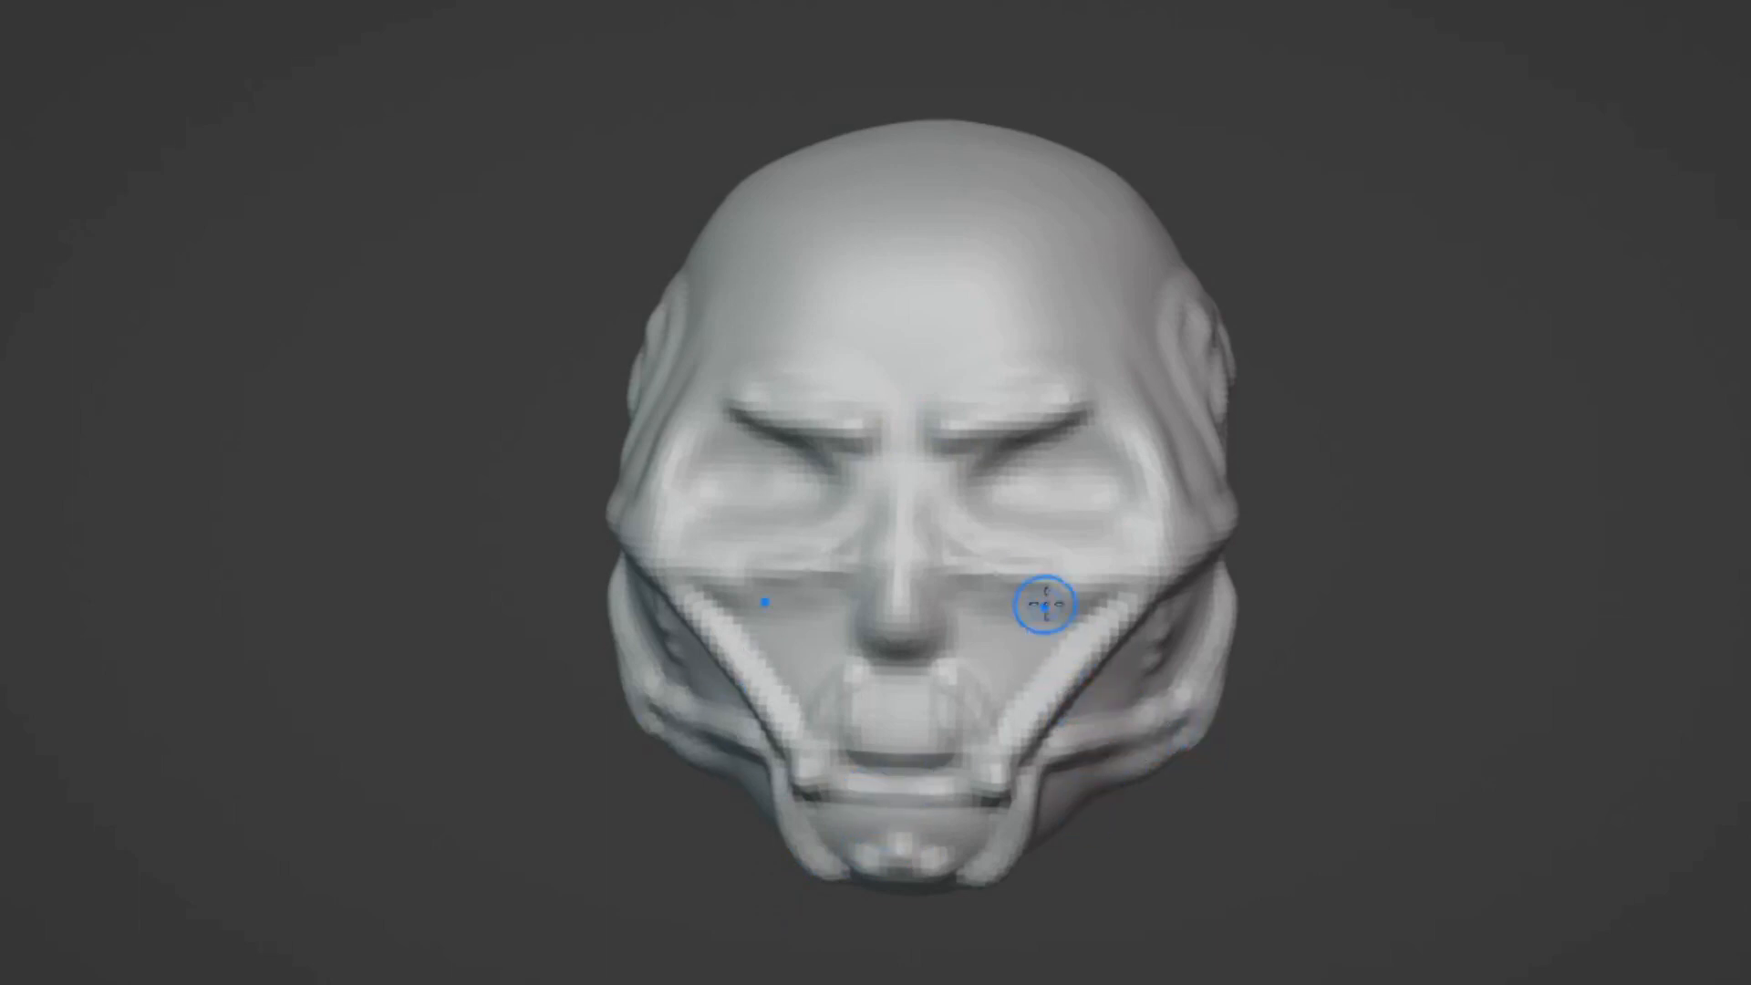
- Examine the muscled head from above, from both sides and from the front
scroll(1075, 462, down, 3)
mouse_move(1075, 461)
middle_down()
mouse_move(793, 477)
mouse_move(844, 558)
mouse_move(710, 467)
middle_up()
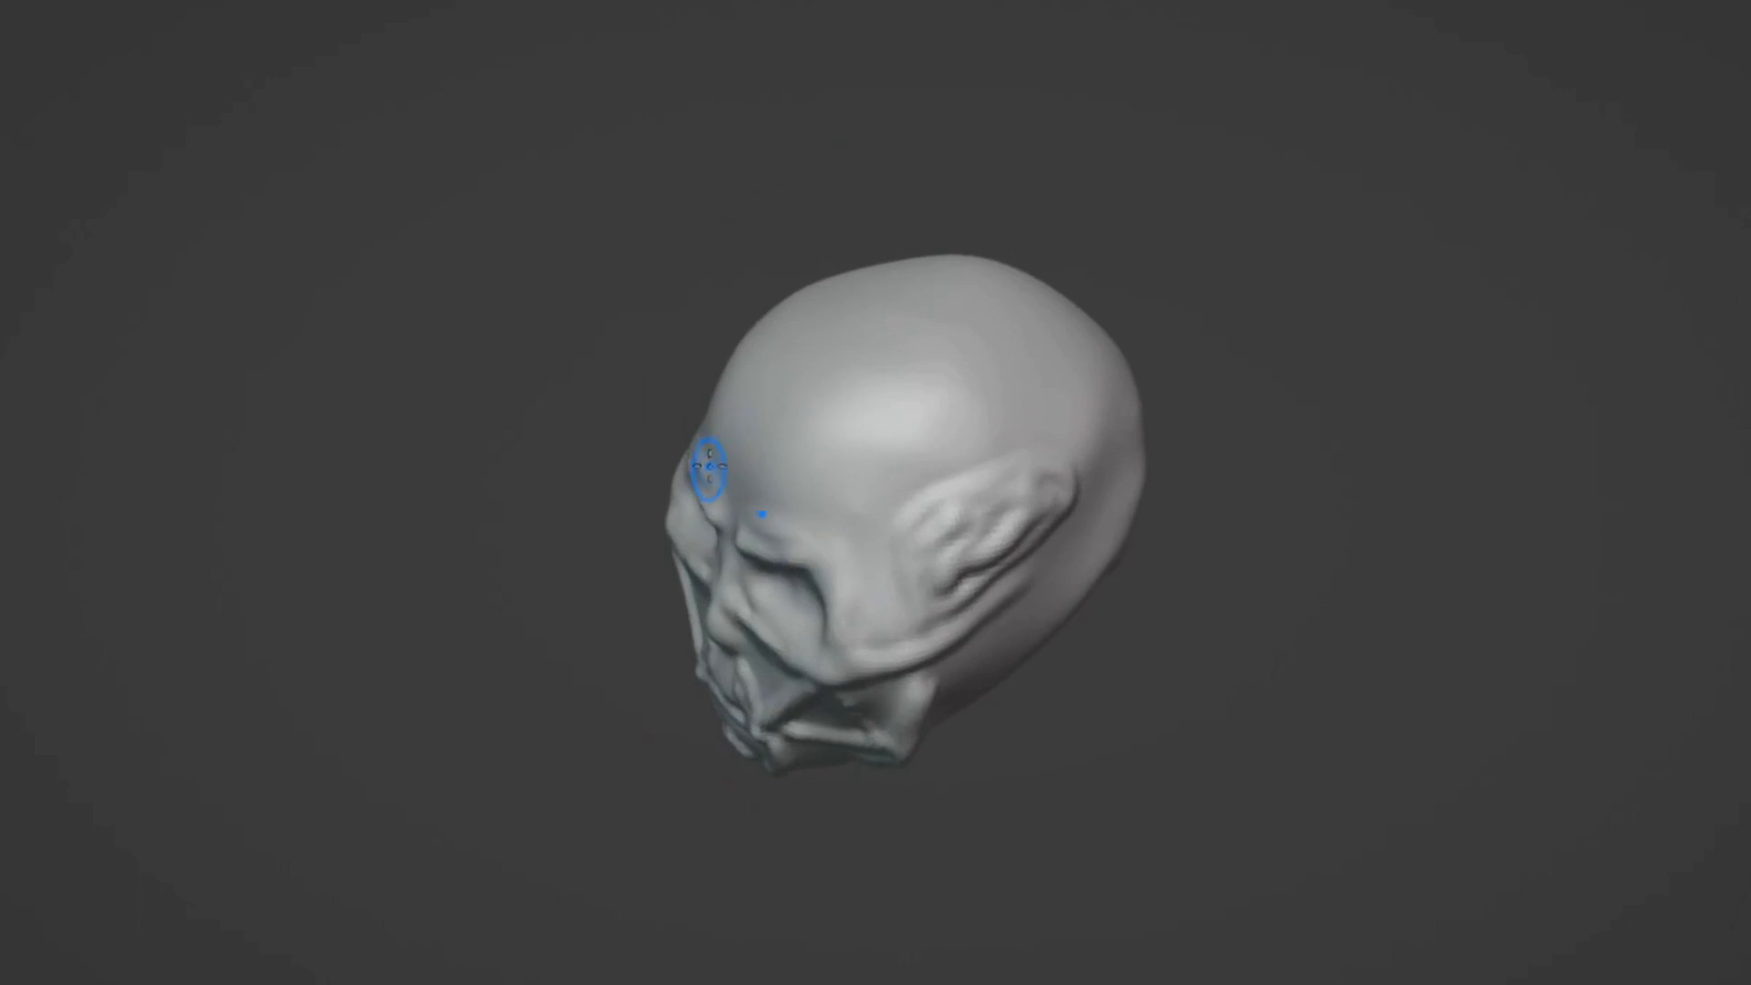
middle_drag(775, 542, 1058, 344)
middle_drag(957, 588, 1192, 584)
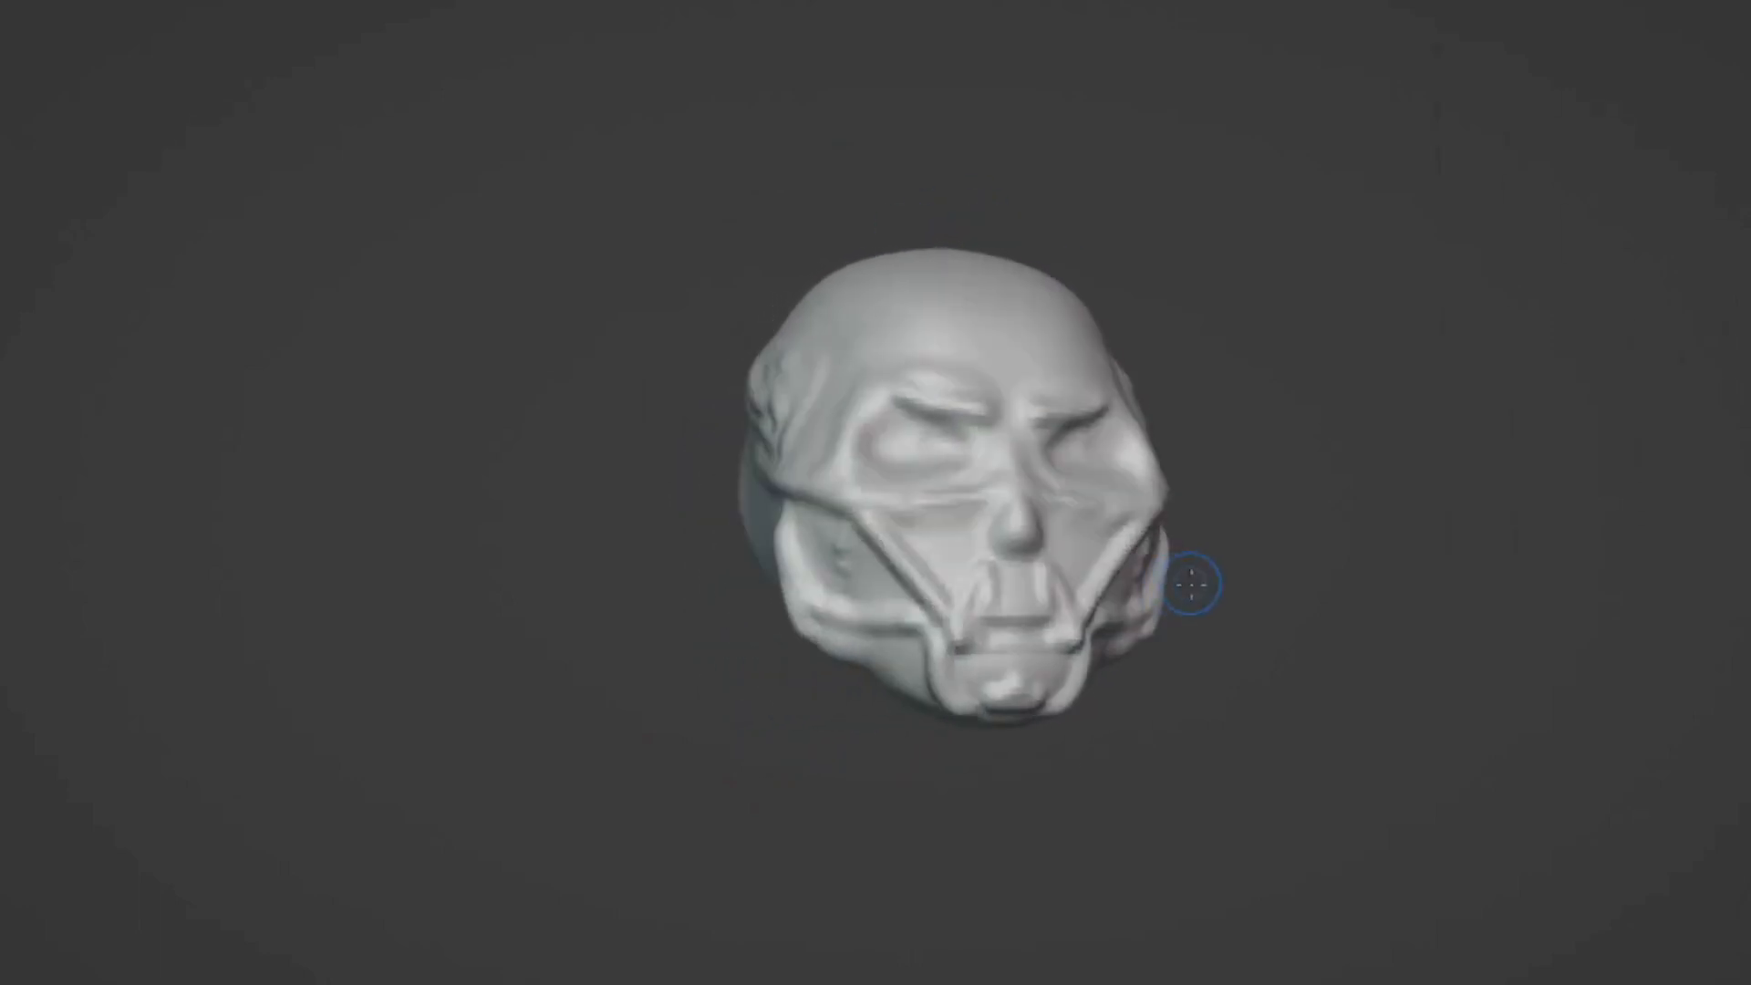
mouse_move(1080, 609)
middle_down()
mouse_move(1289, 614)
mouse_move(830, 627)
middle_up()
scroll(857, 628, up, 2)
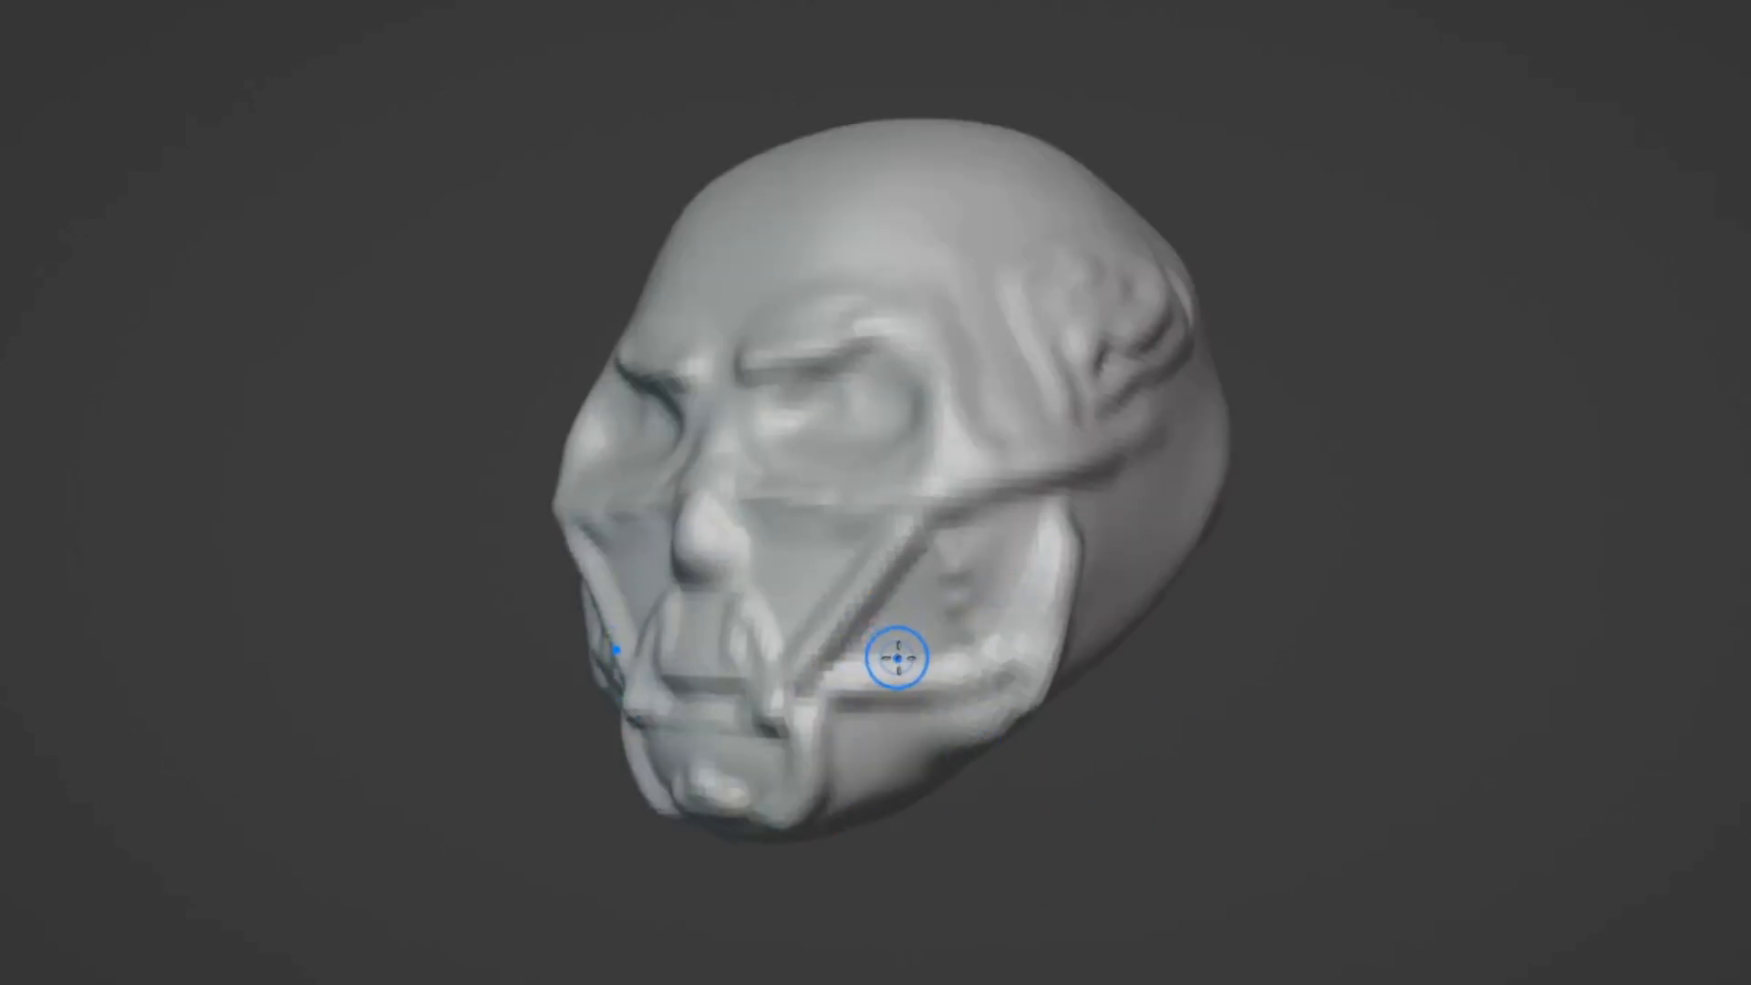
mouse_move(876, 753)
middle_down()
mouse_move(833, 715)
mouse_move(907, 743)
middle_up()
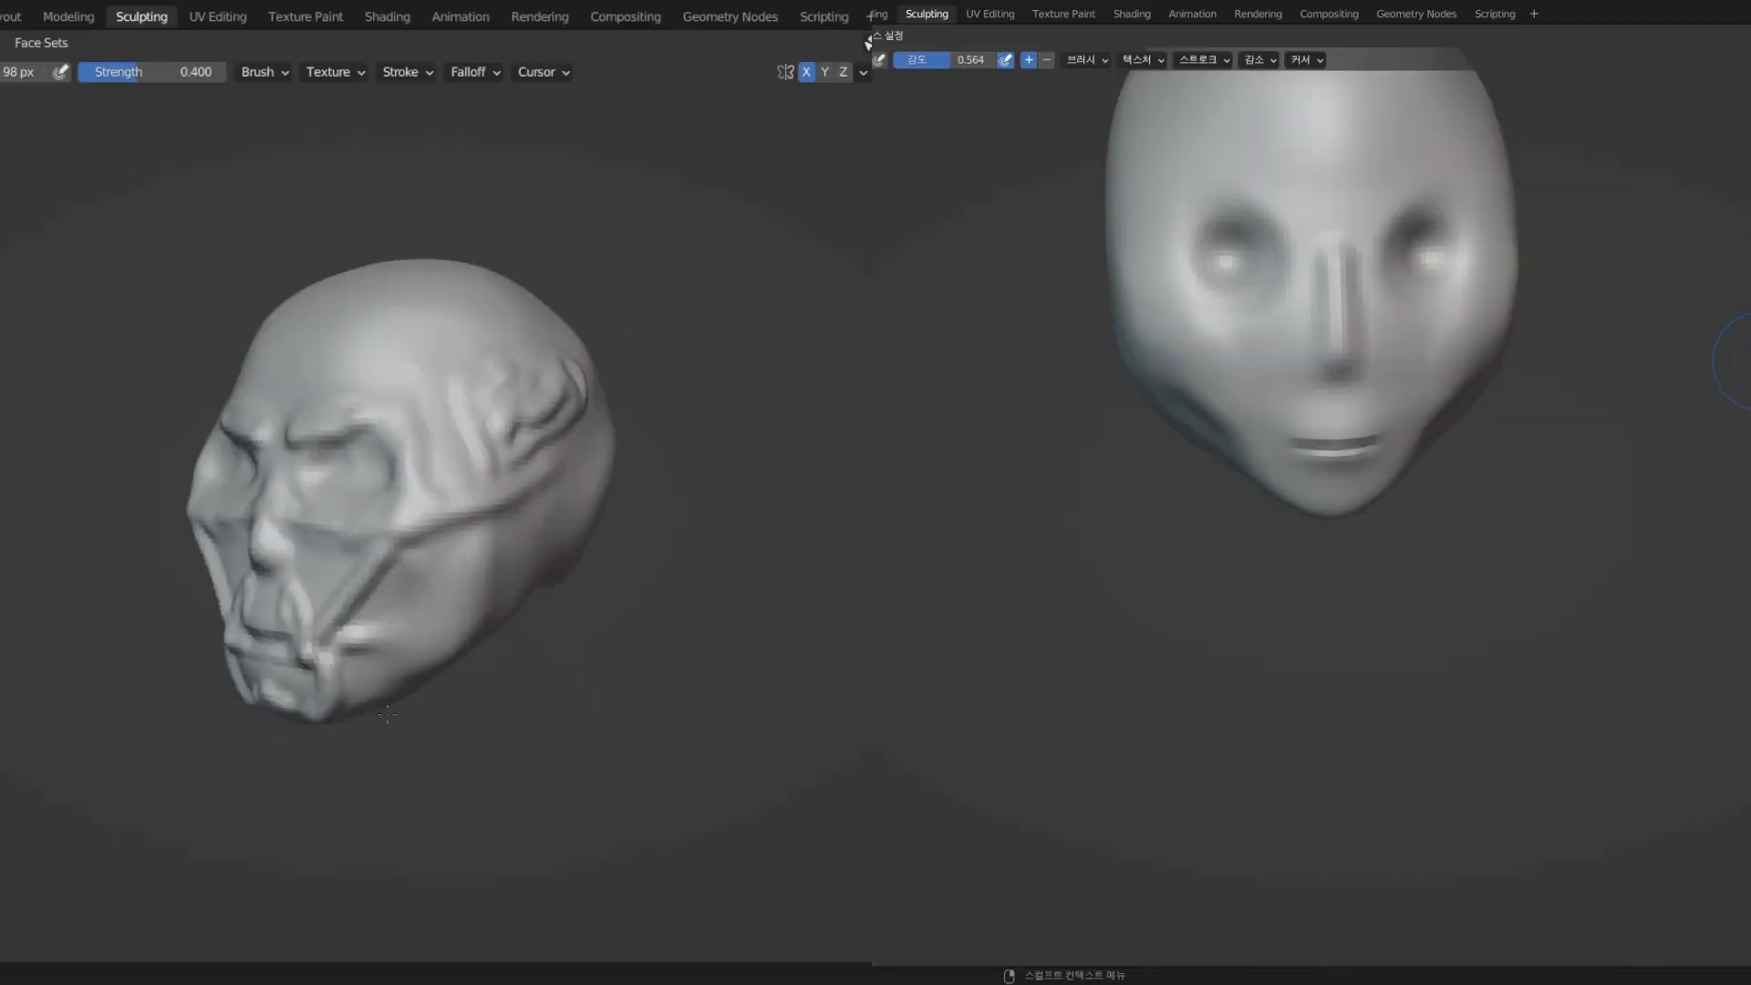
- Smooth the muscle ridges across the face, jaw and temples until the surface of the whole head is soft
mouse_move(387, 713)
shift+mouse_down()
mouse_move(317, 660)
mouse_move(340, 578)
mouse_move(397, 548)
shift+mouse_up()
mouse_move(398, 548)
shift+mouse_down()
mouse_move(534, 510)
mouse_move(468, 527)
mouse_move(547, 430)
mouse_move(488, 391)
mouse_move(599, 463)
shift+mouse_up()
middle_drag(599, 463, 446, 411)
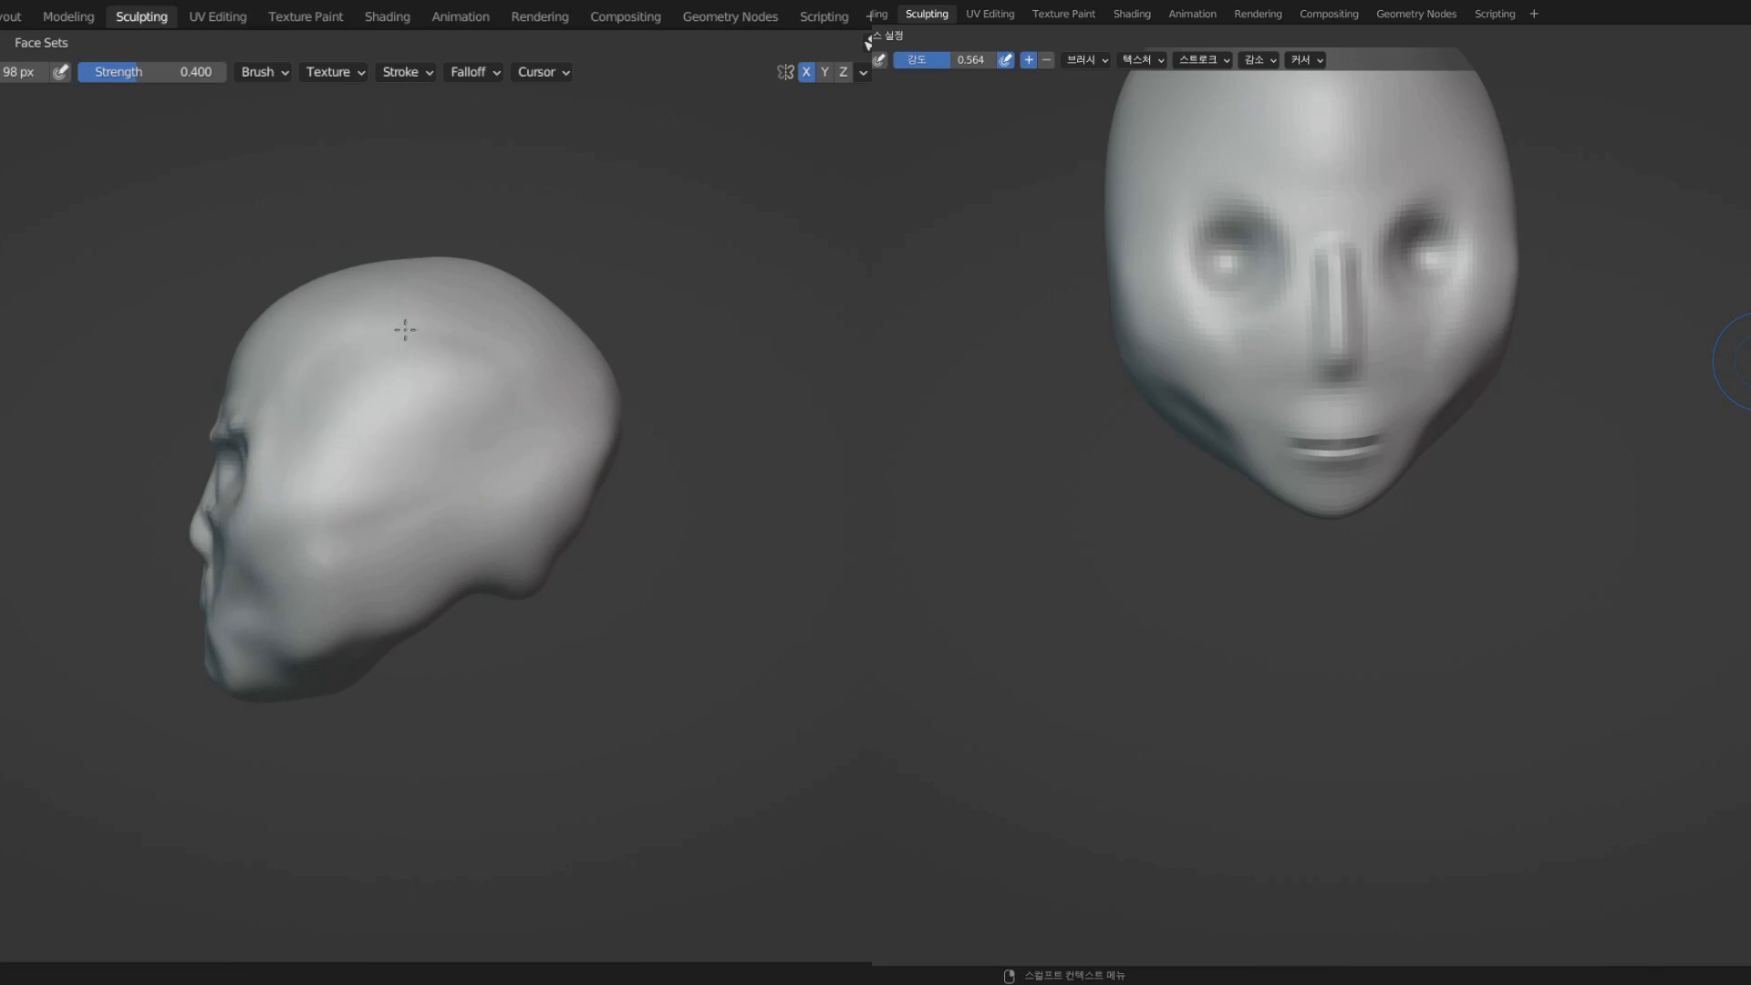
middle_drag(405, 329, 480, 423)
mouse_move(379, 519)
middle_down()
mouse_move(520, 441)
mouse_move(558, 463)
mouse_move(607, 445)
middle_up()
mouse_move(588, 428)
shift+mouse_down()
mouse_move(539, 402)
mouse_move(588, 484)
mouse_move(516, 633)
shift+mouse_up()
mouse_move(570, 611)
middle_down()
mouse_move(557, 652)
mouse_move(536, 635)
middle_up()
shift+drag(615, 566, 672, 656)
middle_drag(672, 656, 544, 589)
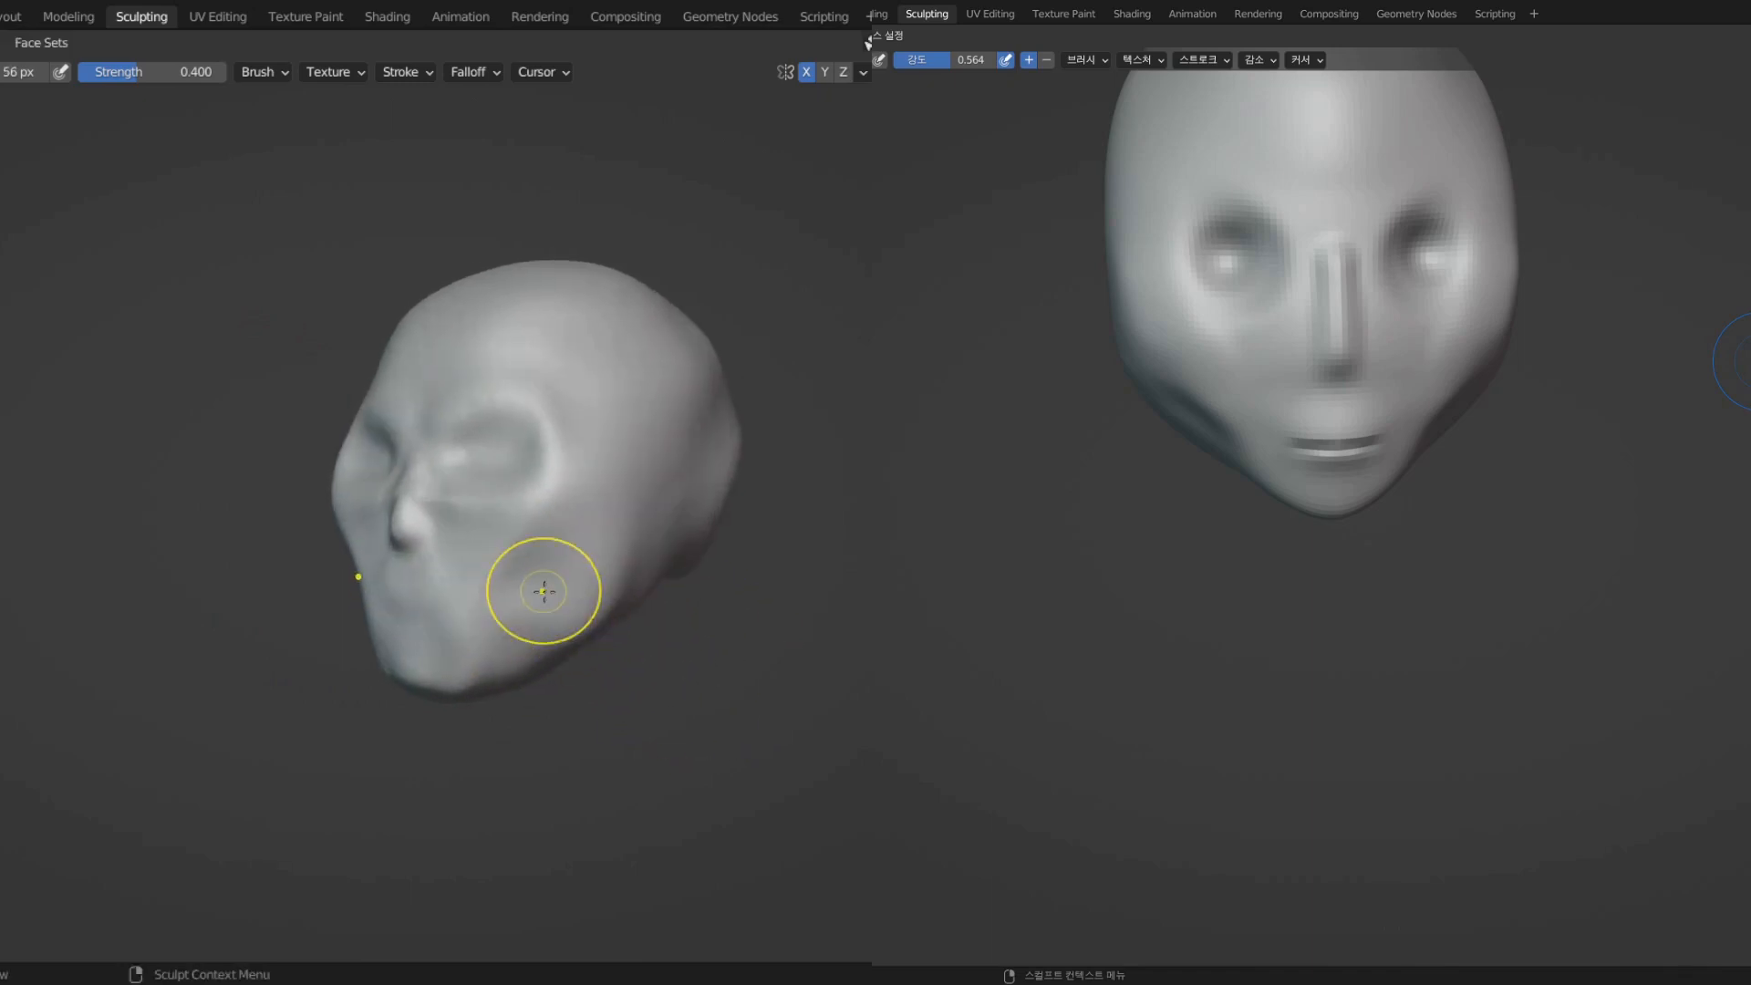
- Build up the cheeks and the lower edge of the jaw and chin with the Draw brush at 60 px
key(x)
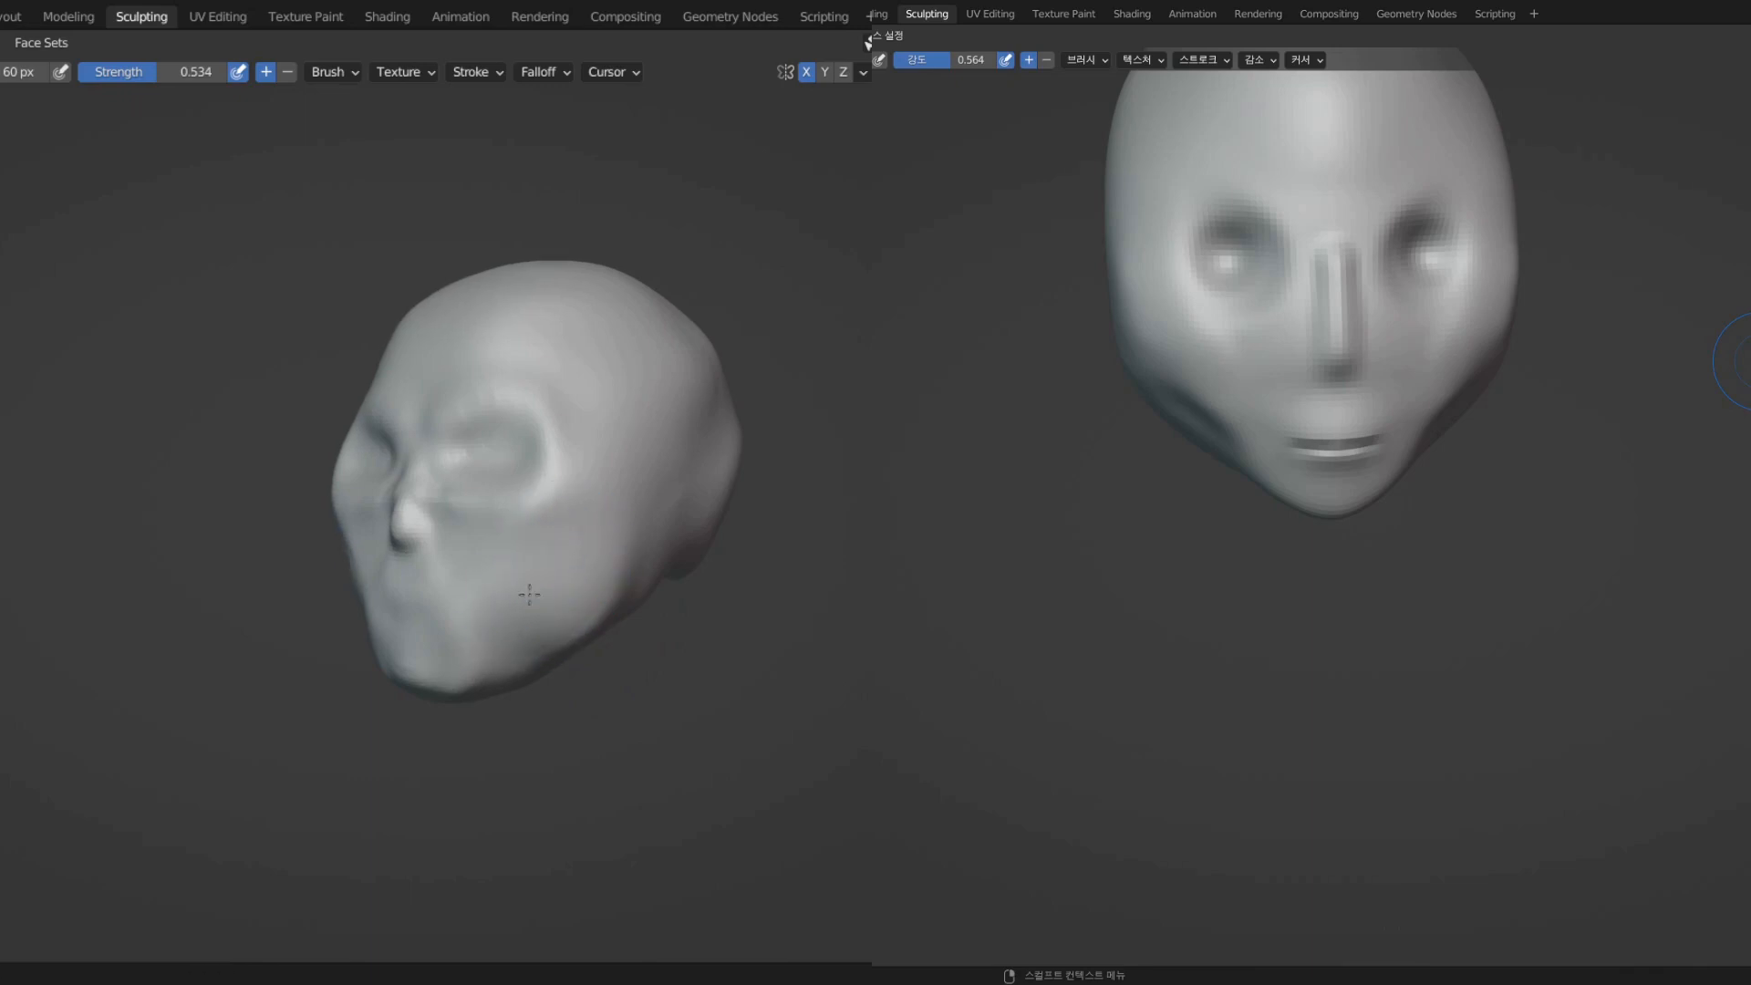
mouse_move(559, 631)
middle_down()
mouse_move(497, 620)
mouse_move(616, 564)
mouse_move(586, 597)
mouse_move(527, 565)
mouse_move(559, 593)
mouse_move(508, 614)
mouse_move(489, 598)
middle_up()
scroll(507, 613, up, 5)
scroll(595, 616, down, 1)
mouse_move(595, 615)
middle_down()
mouse_move(544, 598)
mouse_move(607, 588)
middle_up()
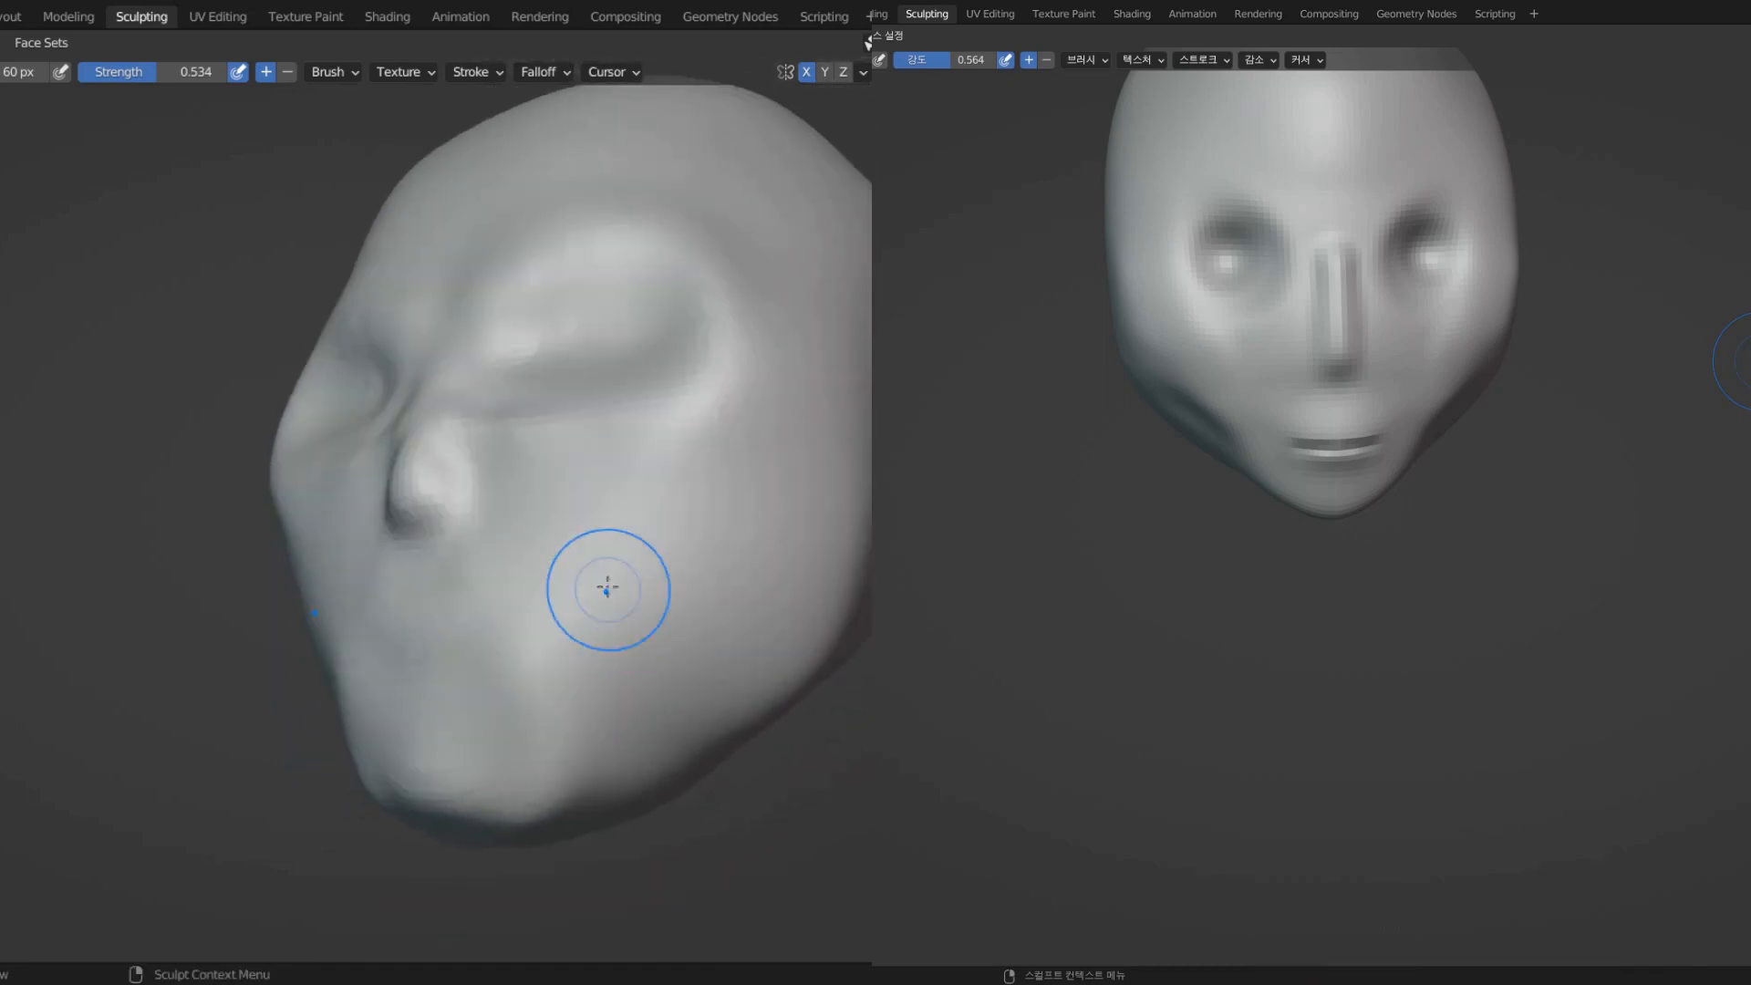
middle_drag(756, 644, 691, 644)
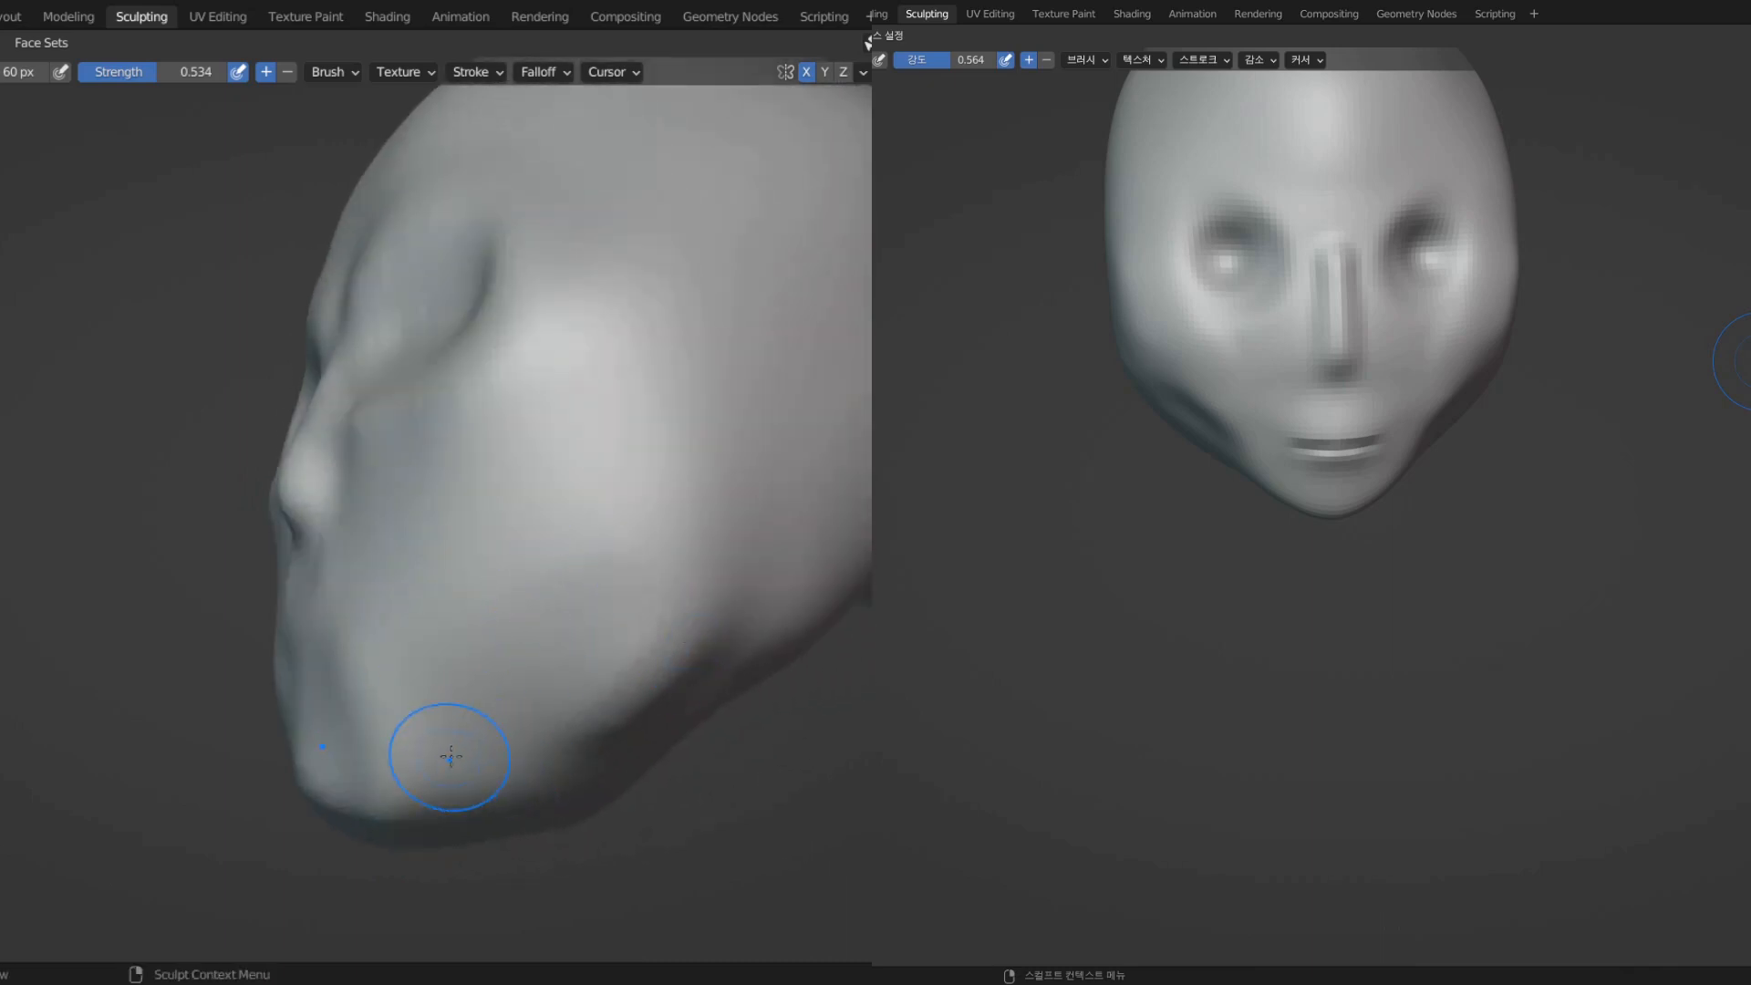
mouse_move(451, 756)
middle_down()
mouse_move(662, 801)
mouse_move(547, 782)
mouse_move(504, 813)
middle_up()
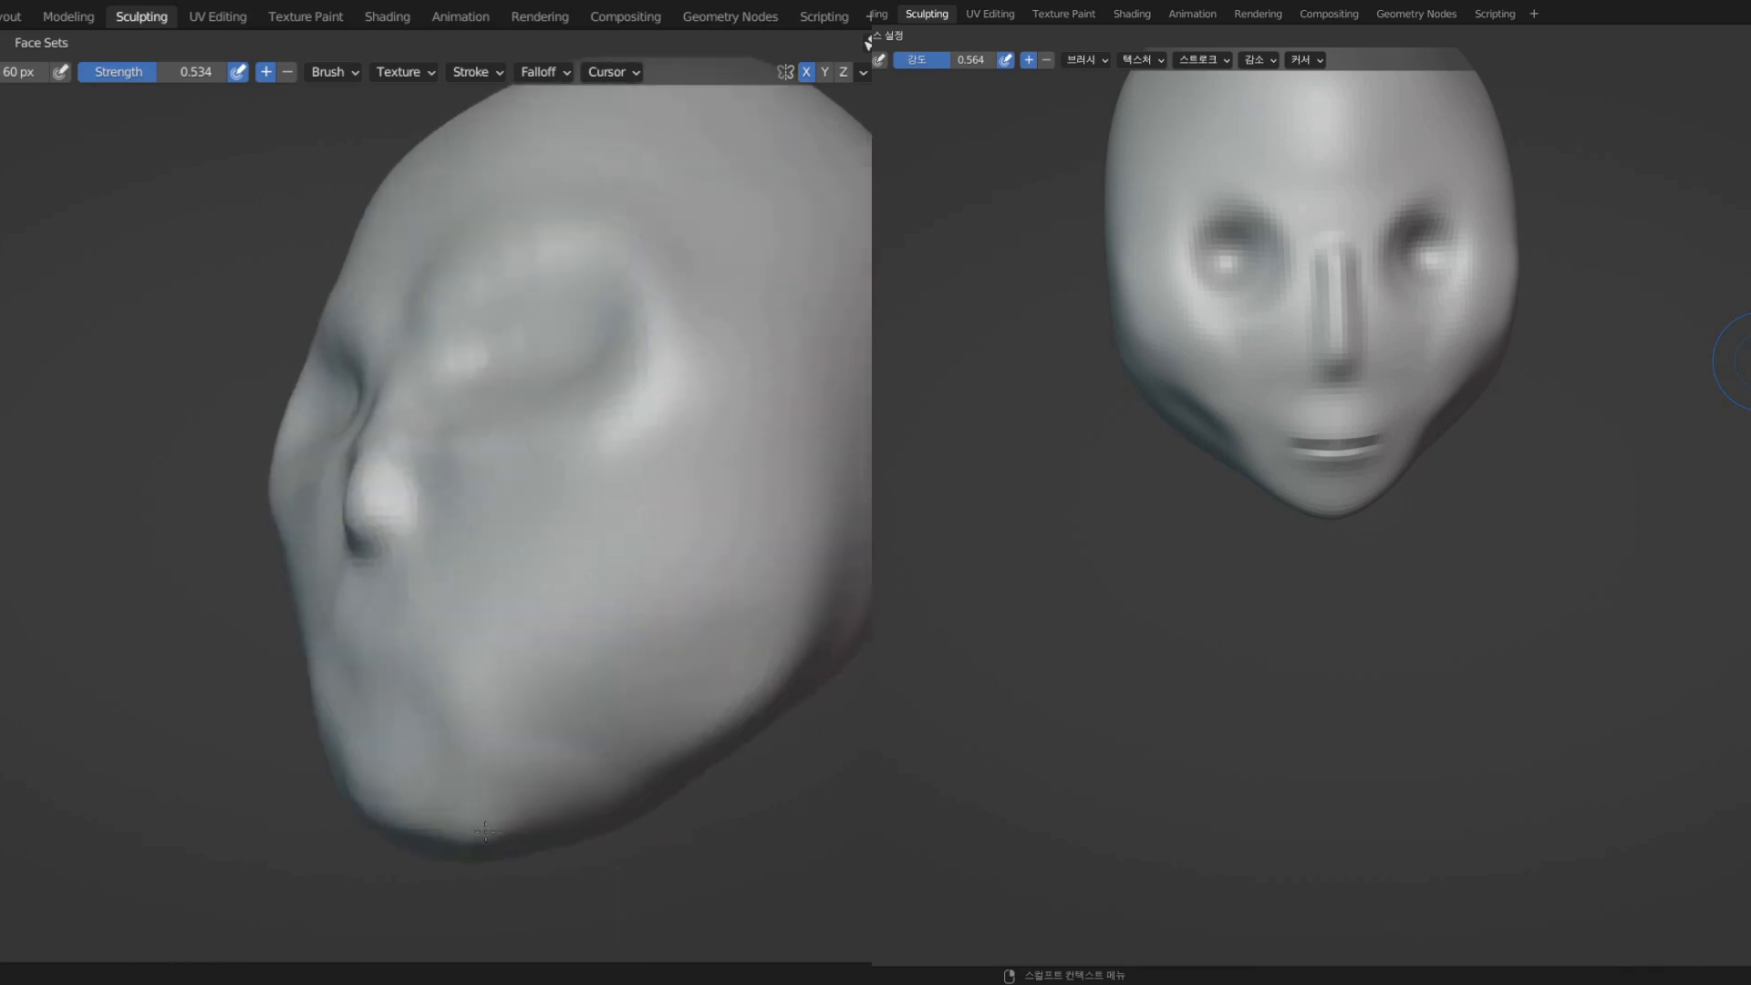
middle_drag(750, 515, 872, 592)
scroll(865, 592, down, 3)
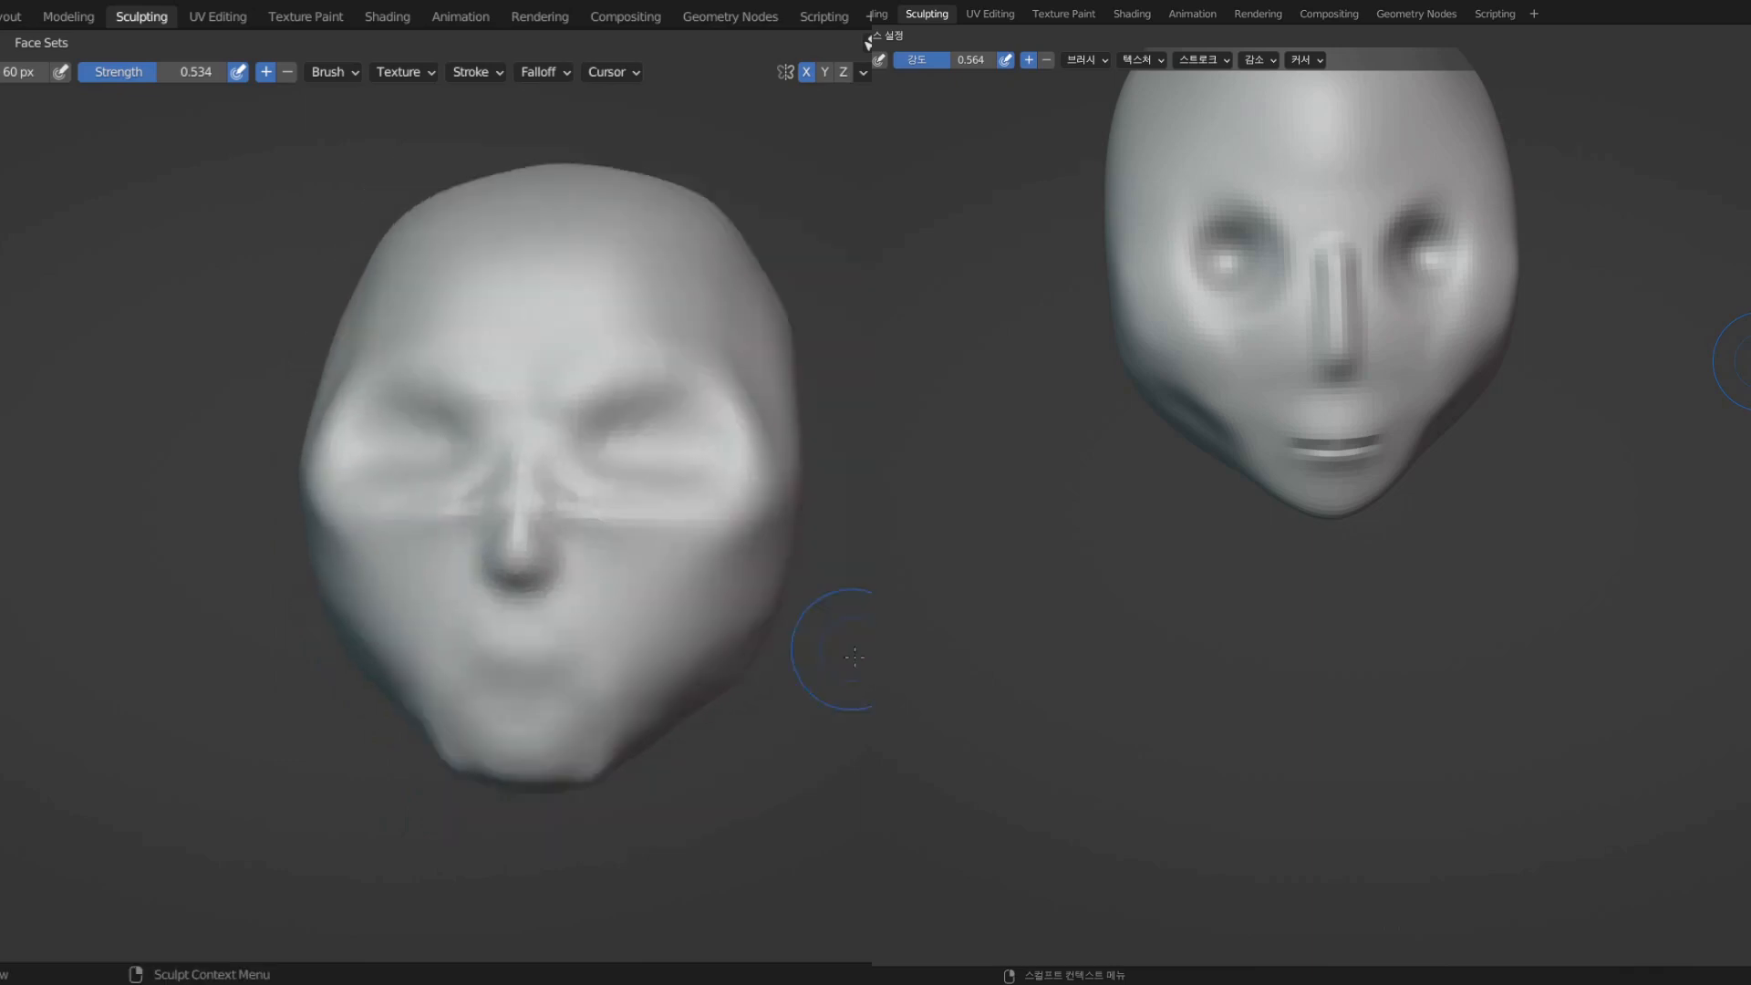
- Switch to the Grab brush, set its radius to 277 px and pull the side of the lower jaw downward
middle_drag(652, 630, 545, 611)
key(g)
key(f)
click(817, 592)
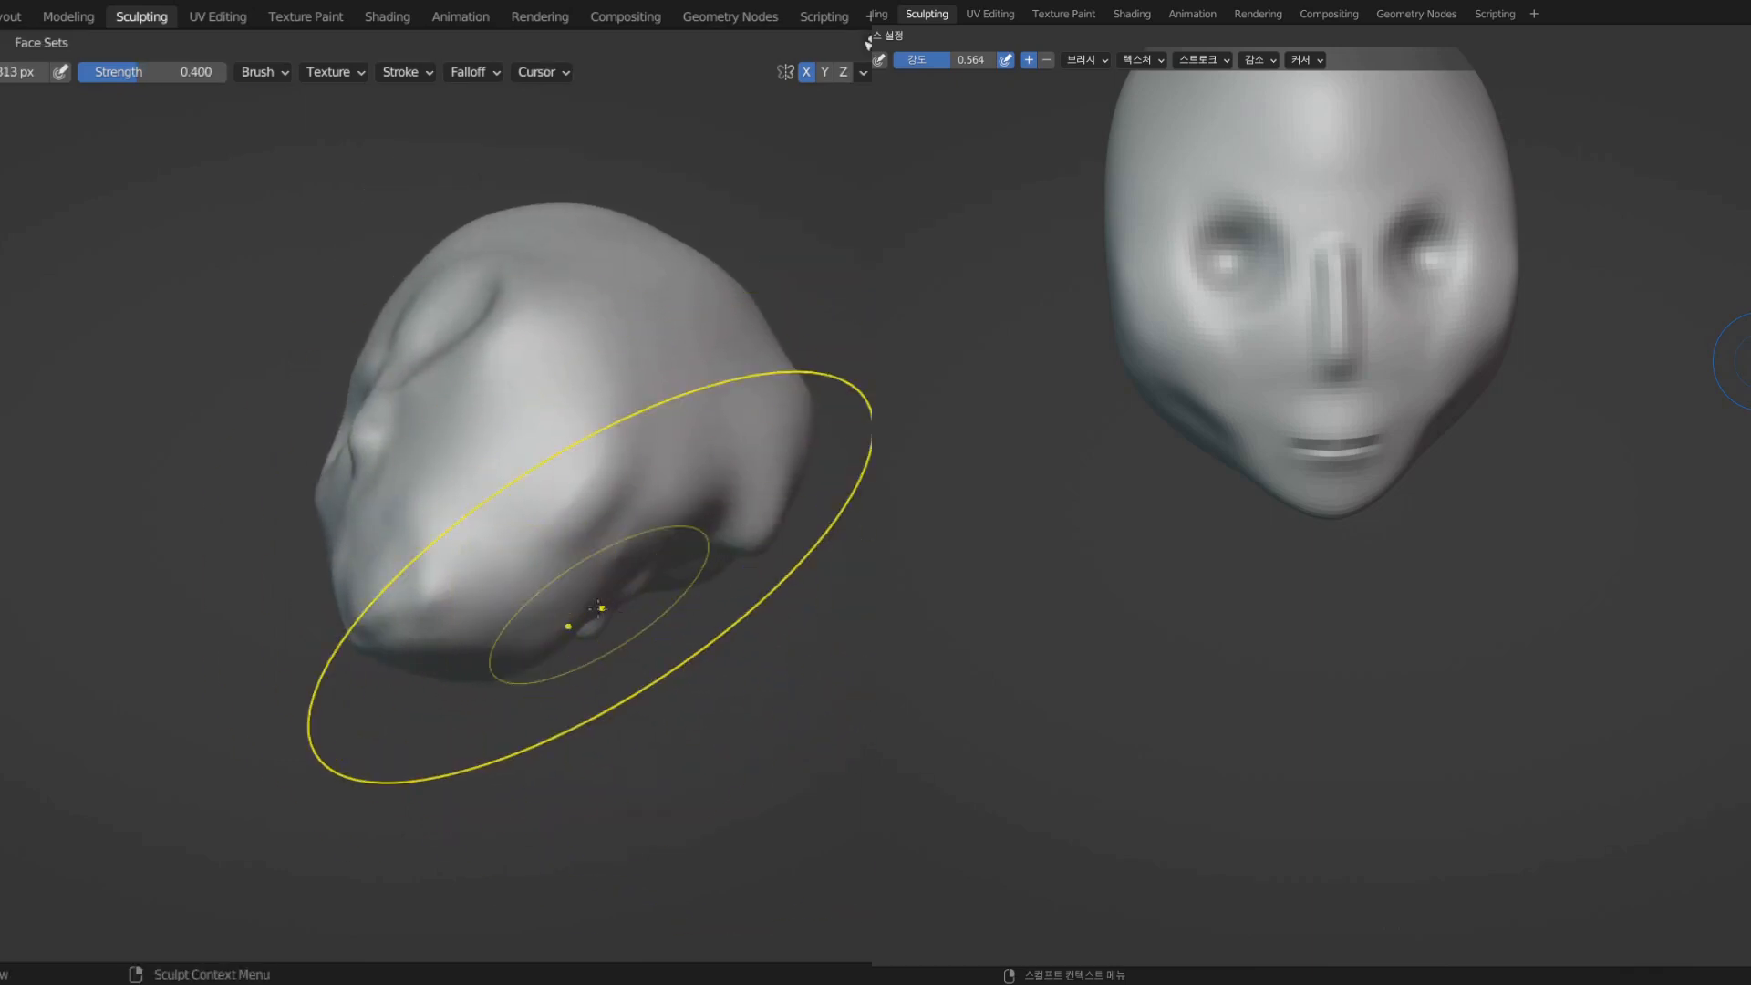
key(f)
click(857, 584)
mouse_move(546, 524)
middle_down()
mouse_move(677, 700)
mouse_move(680, 678)
middle_up()
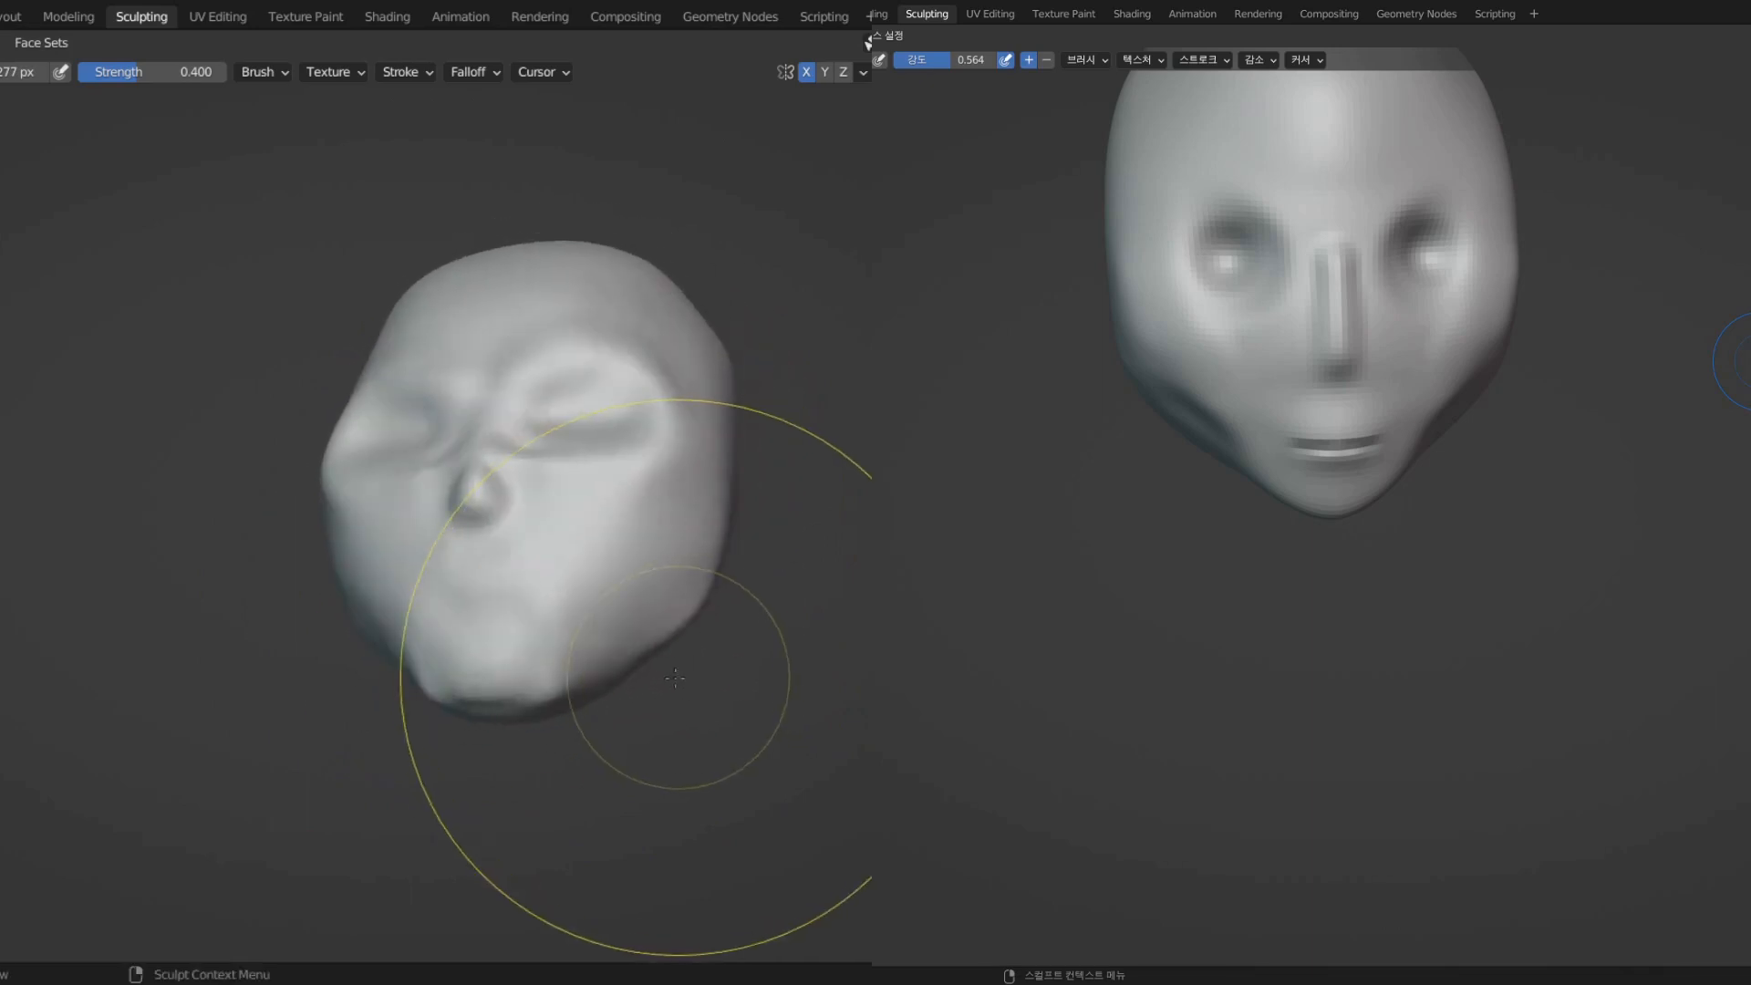
drag(670, 684, 662, 740)
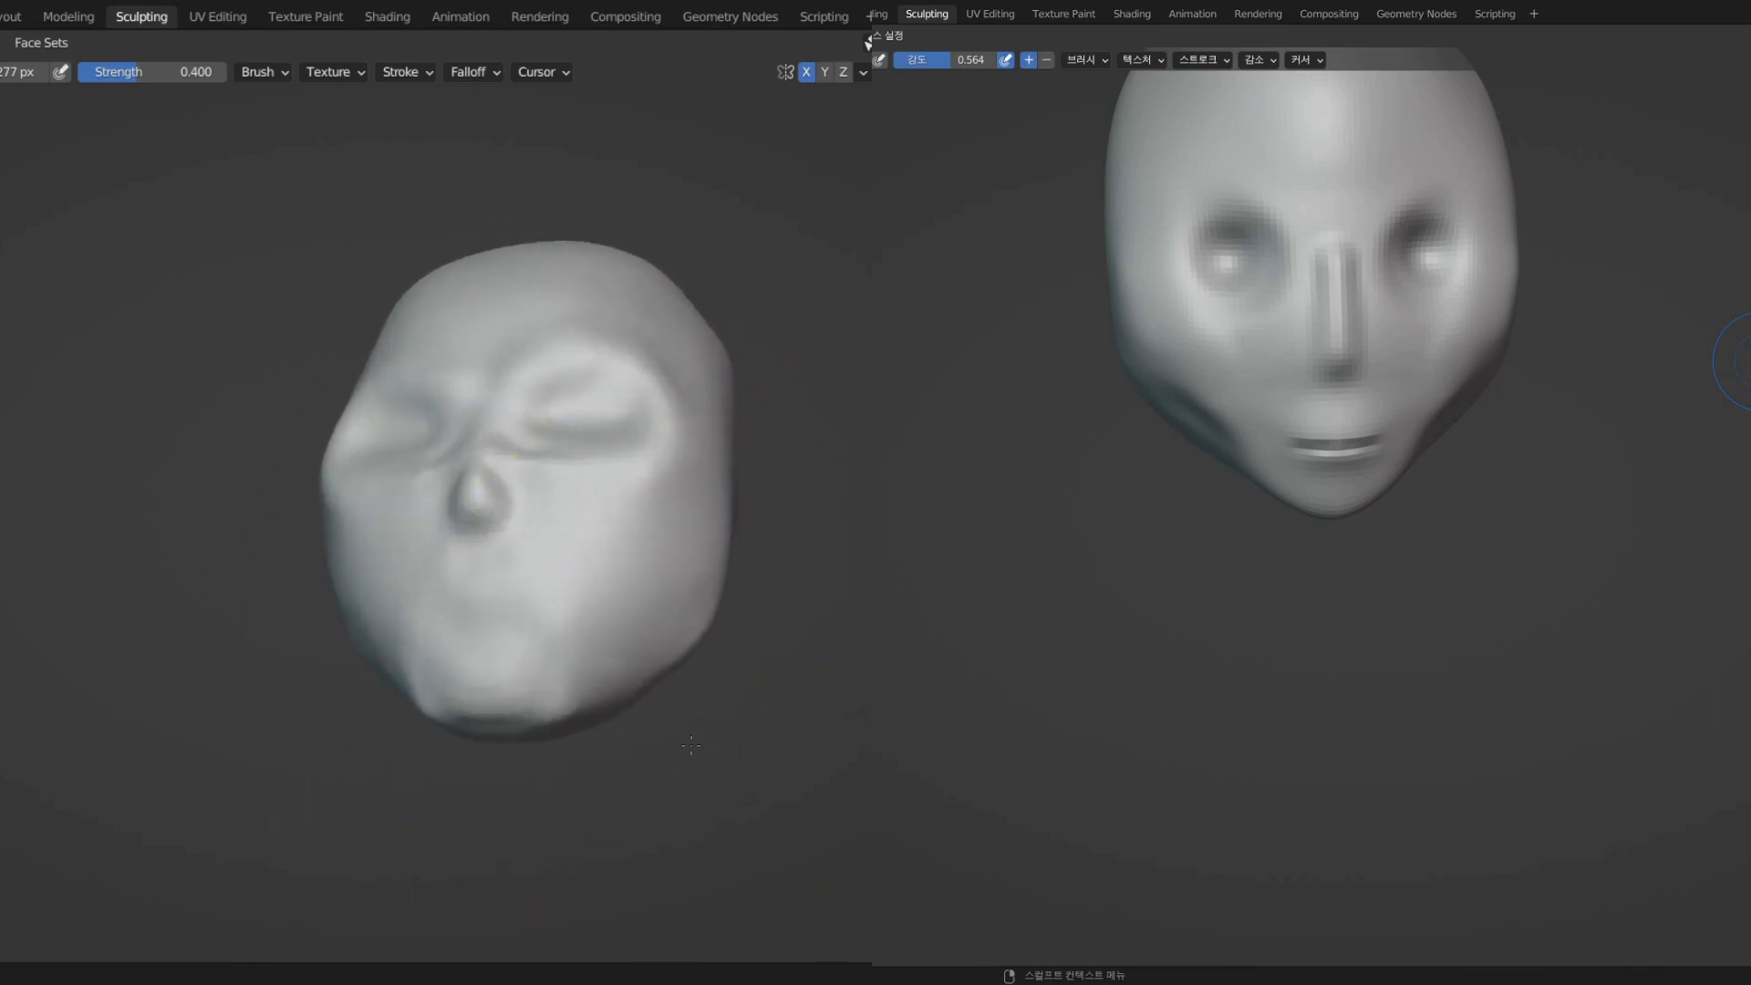
- Reshape the jaw line and the underside of the head behind the jaw with the Grab brush from the side
middle_drag(601, 745, 639, 730)
key(f)
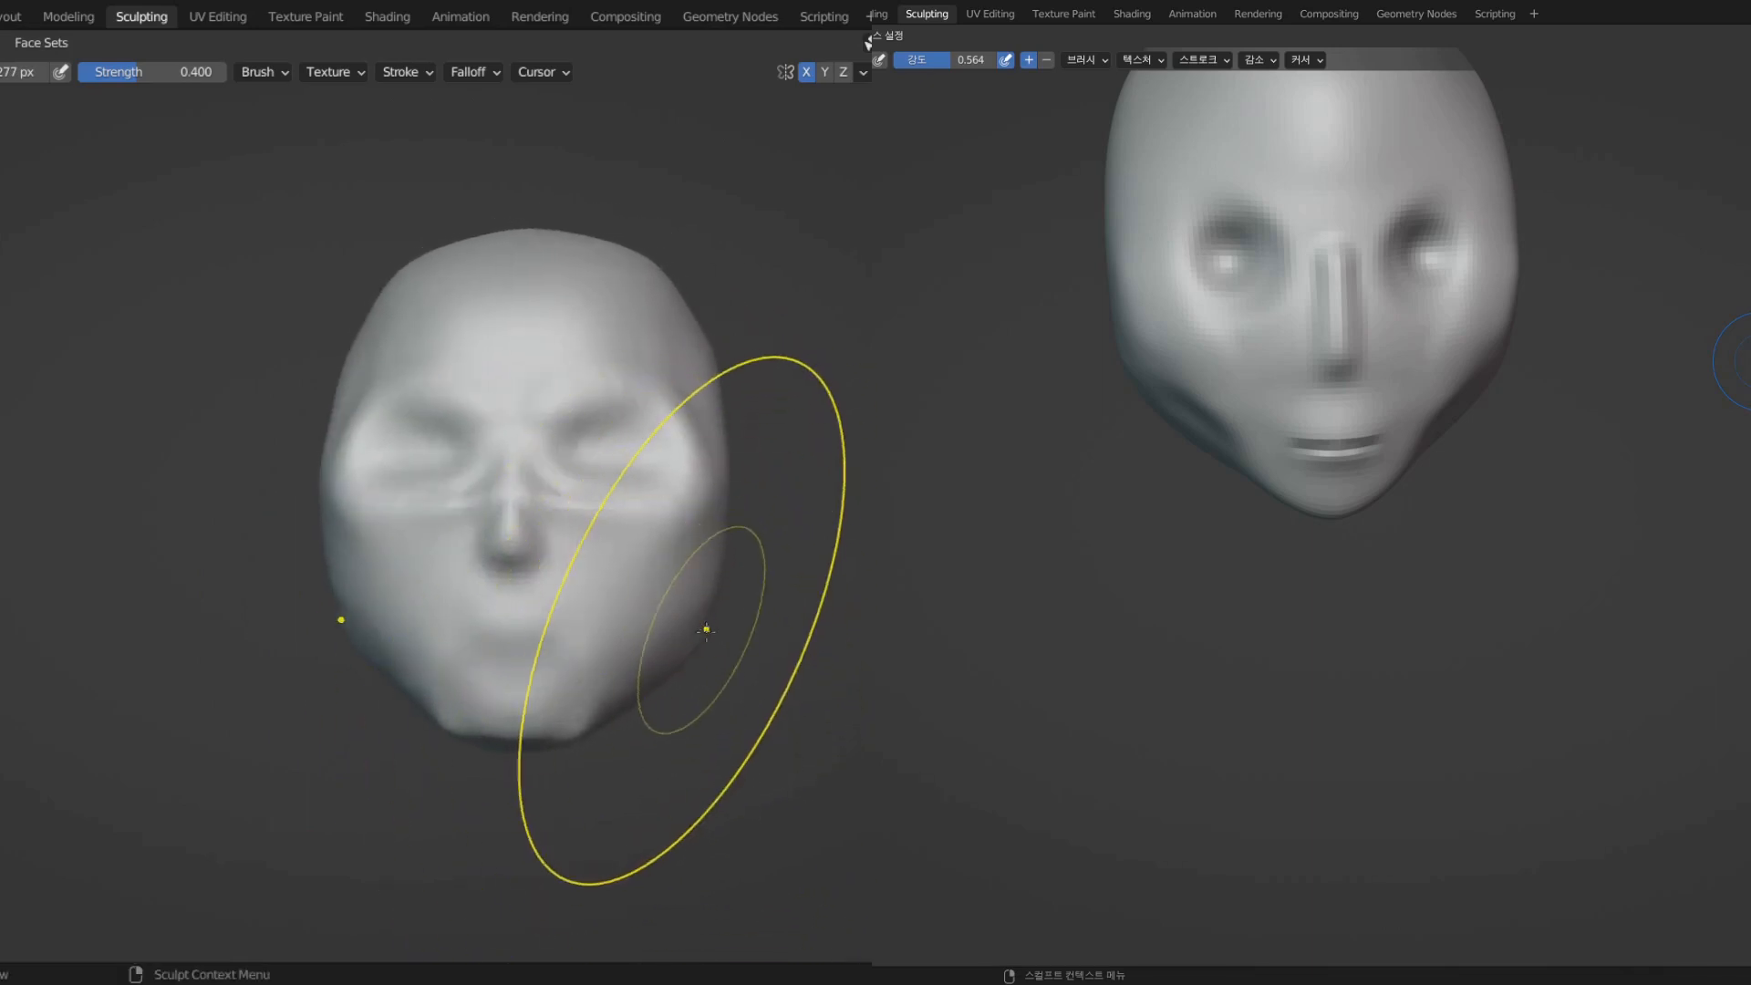
mouse_move(734, 698)
middle_down()
mouse_move(401, 649)
mouse_move(574, 695)
mouse_move(529, 675)
middle_up()
drag(527, 676, 614, 686)
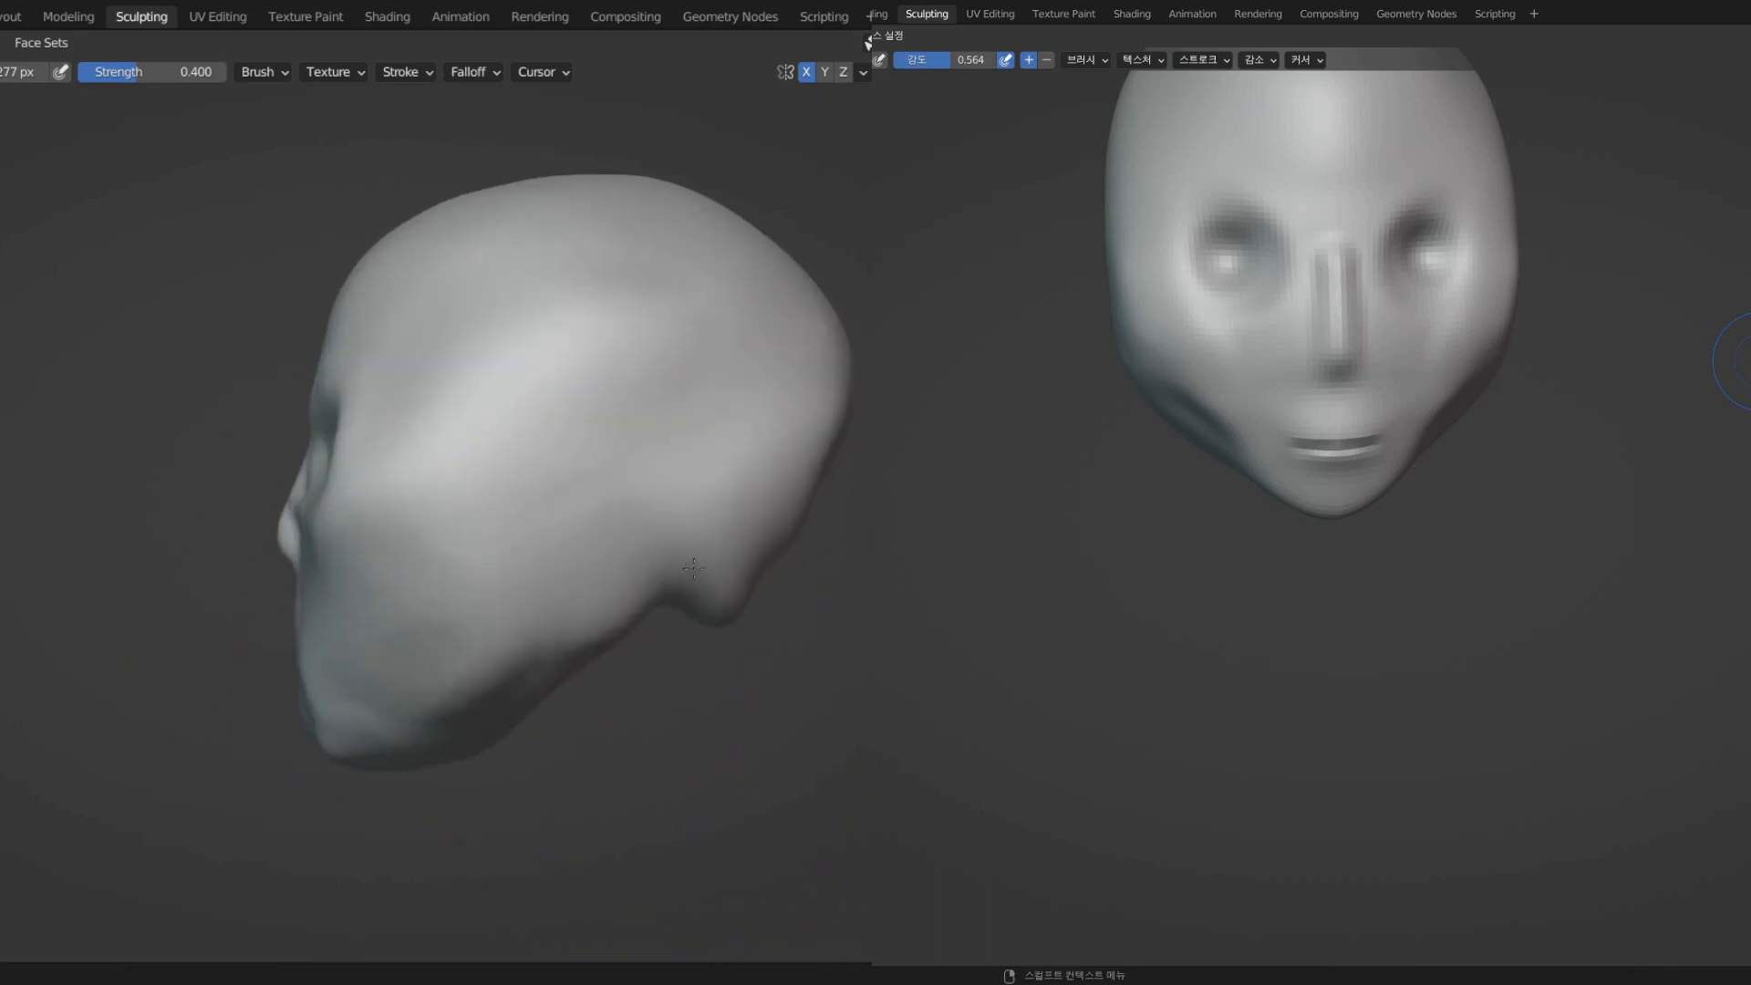
drag(693, 568, 656, 601)
mouse_move(665, 601)
middle_down()
mouse_move(737, 572)
mouse_move(559, 595)
mouse_move(599, 625)
middle_up()
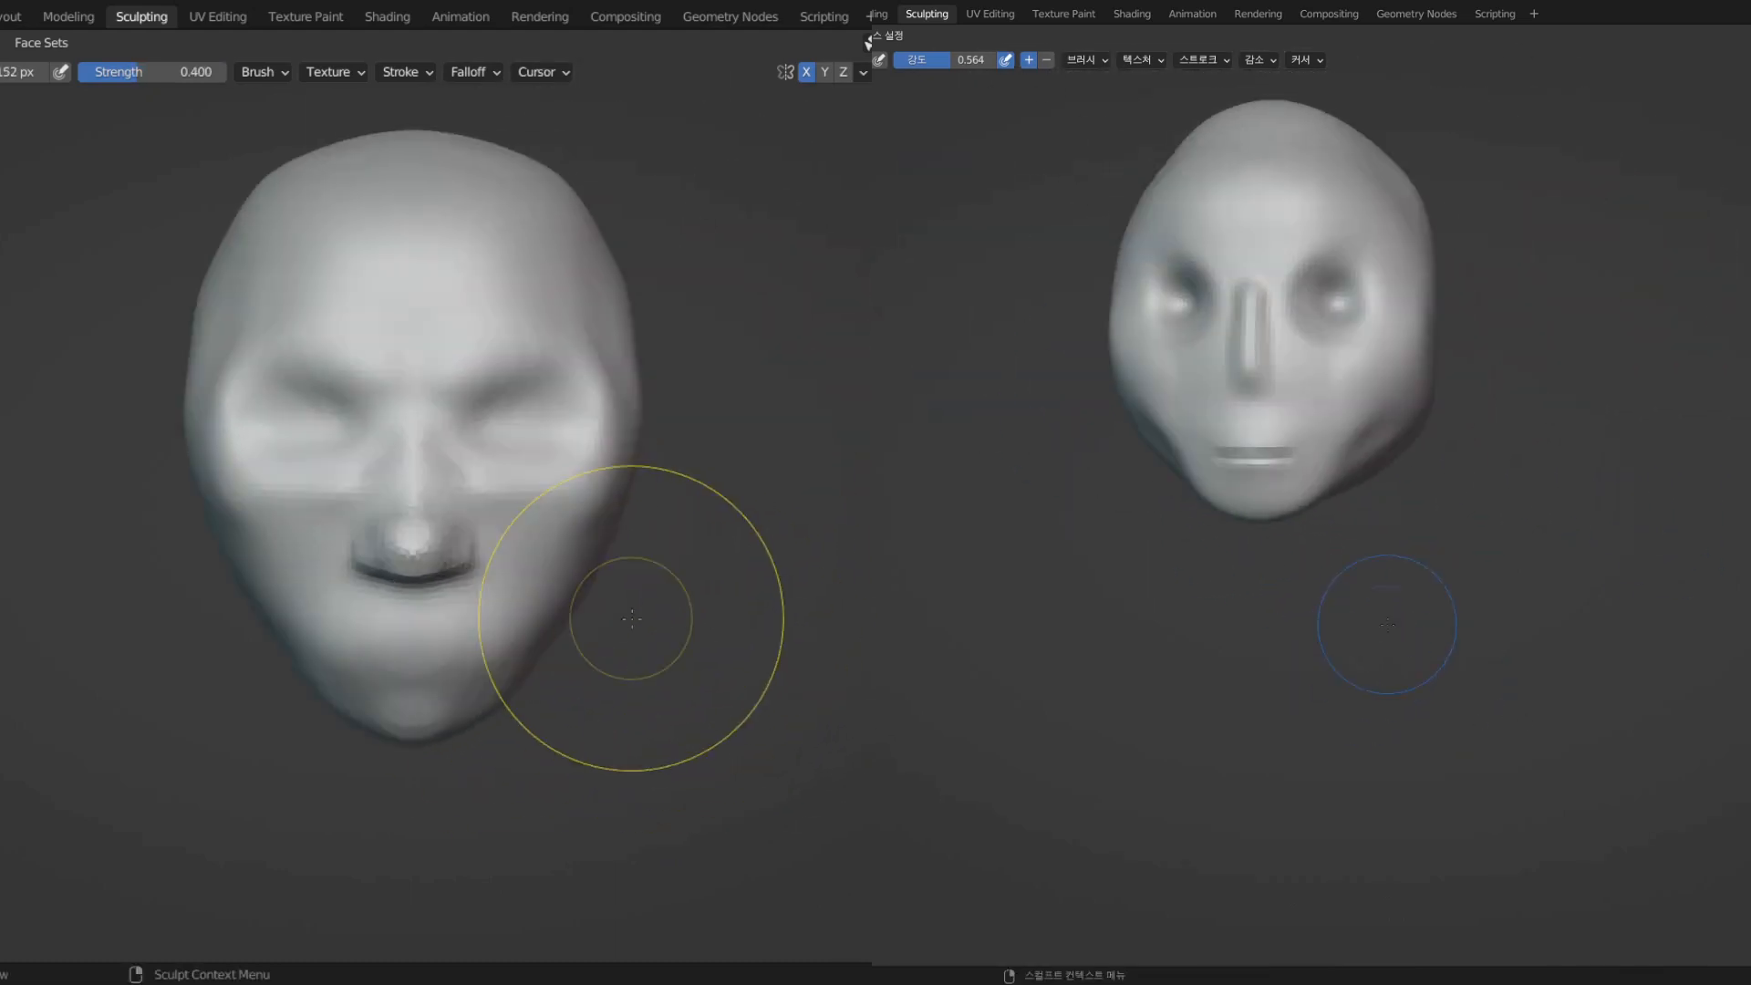
- Switch to the Draw brush and examine the eye sockets, nose bridge and cheeks up close from several angles
middle_drag(631, 618, 392, 502)
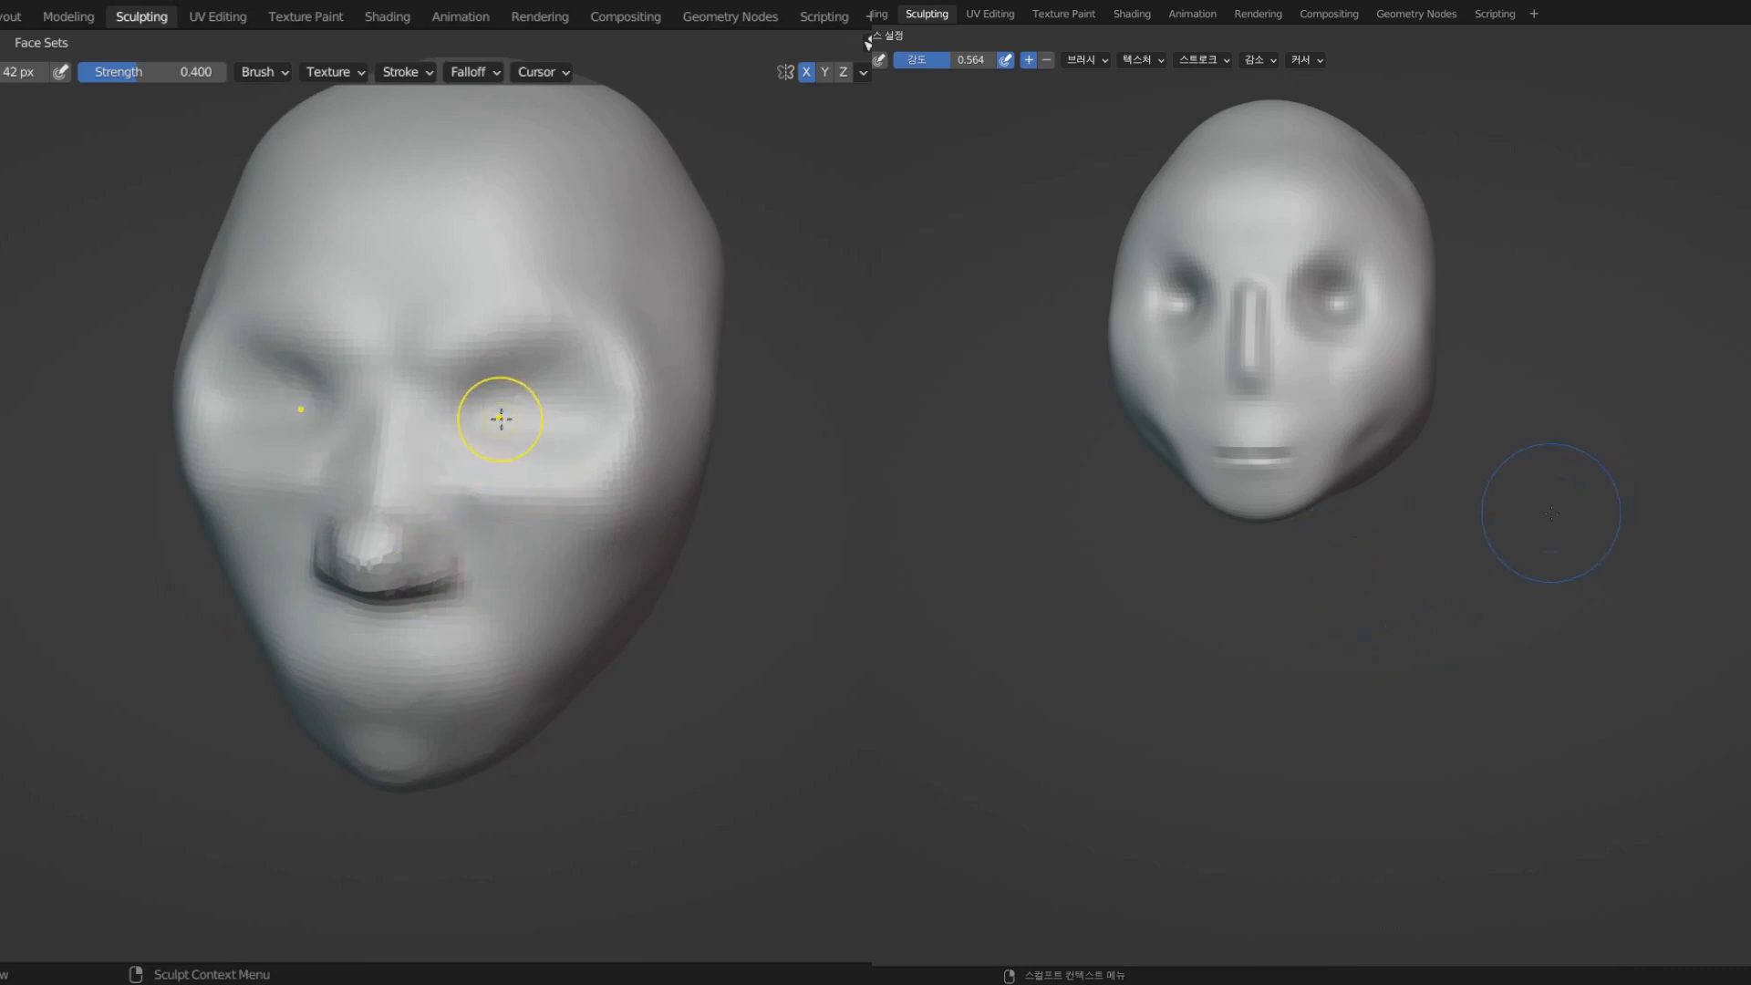
key(x)
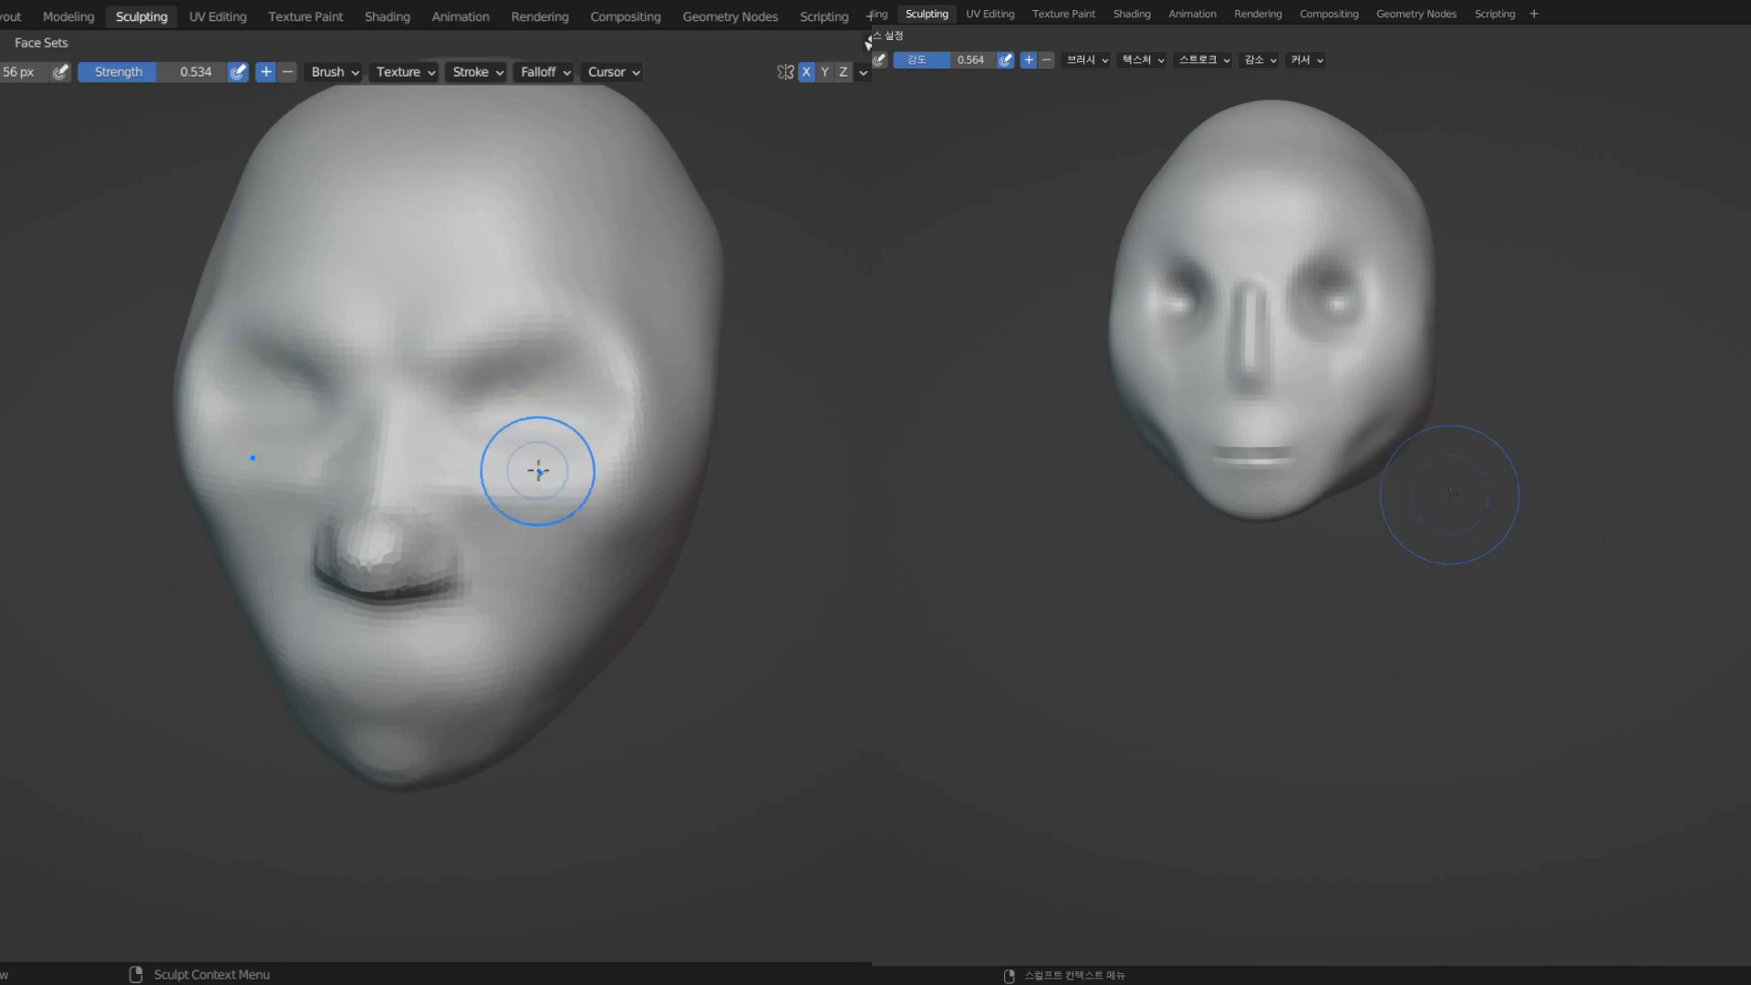
scroll(538, 486, up, 2)
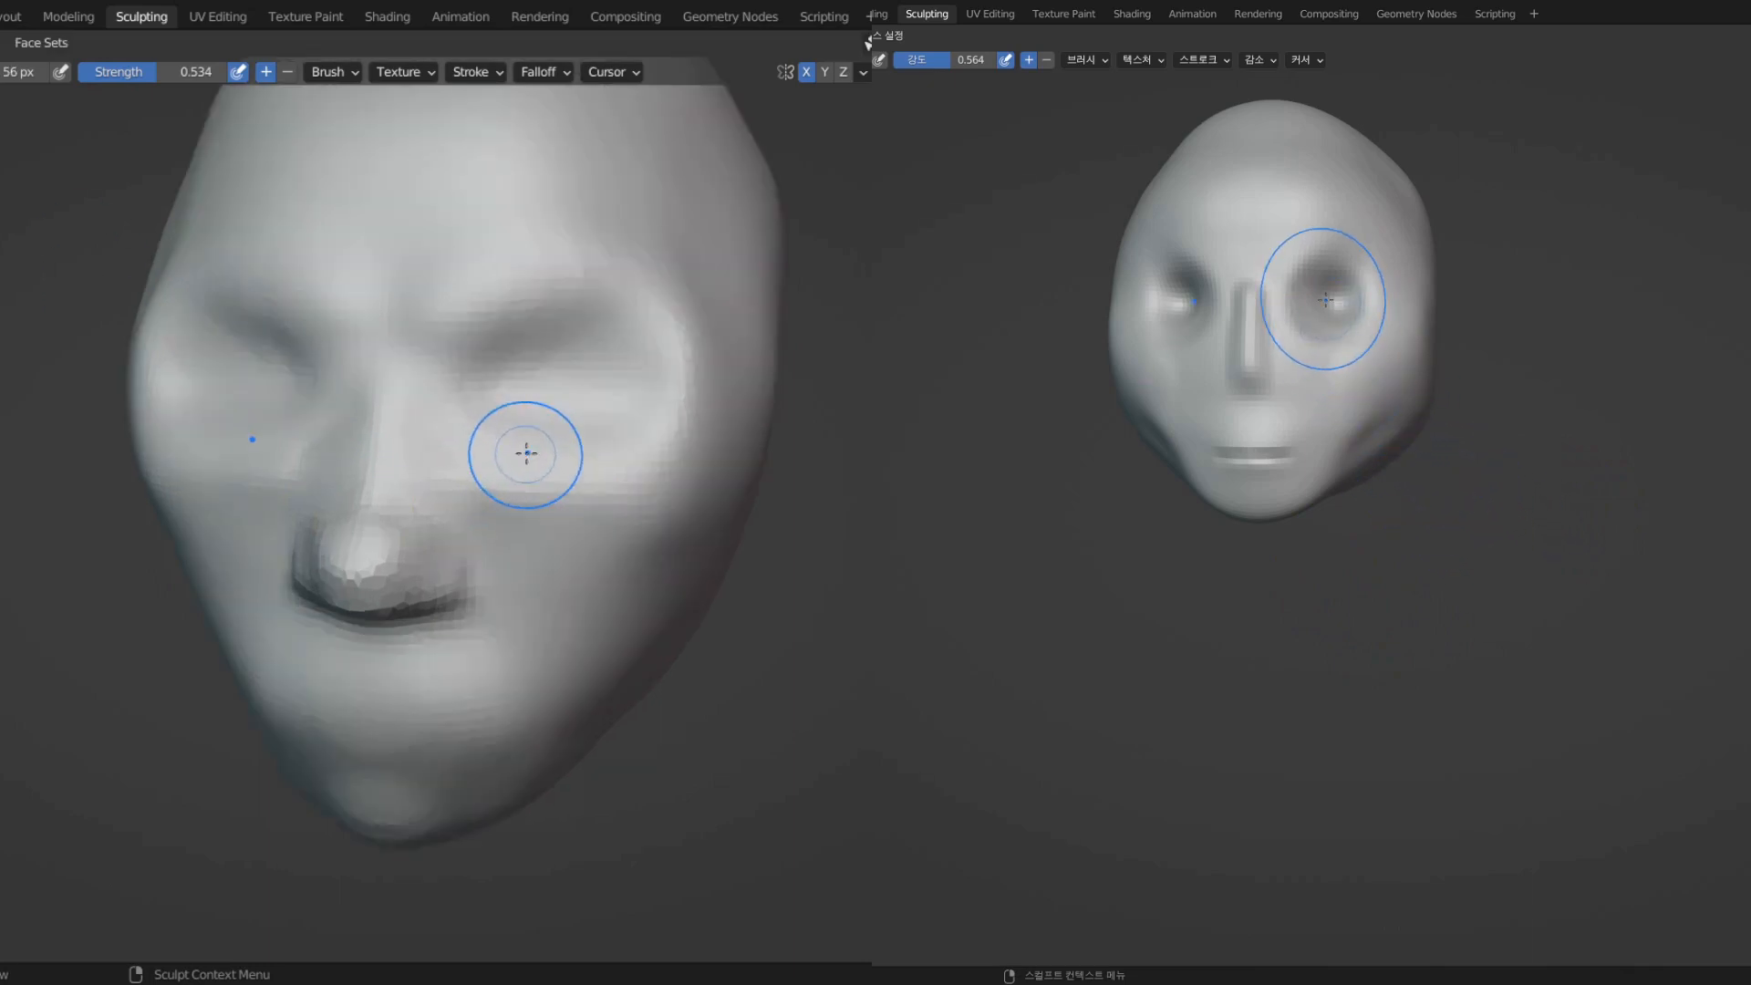
mouse_move(503, 385)
middle_down()
mouse_move(625, 445)
mouse_move(548, 306)
mouse_move(482, 457)
mouse_move(534, 389)
middle_up()
scroll(1341, 312, up, 1)
scroll(1346, 328, up, 1)
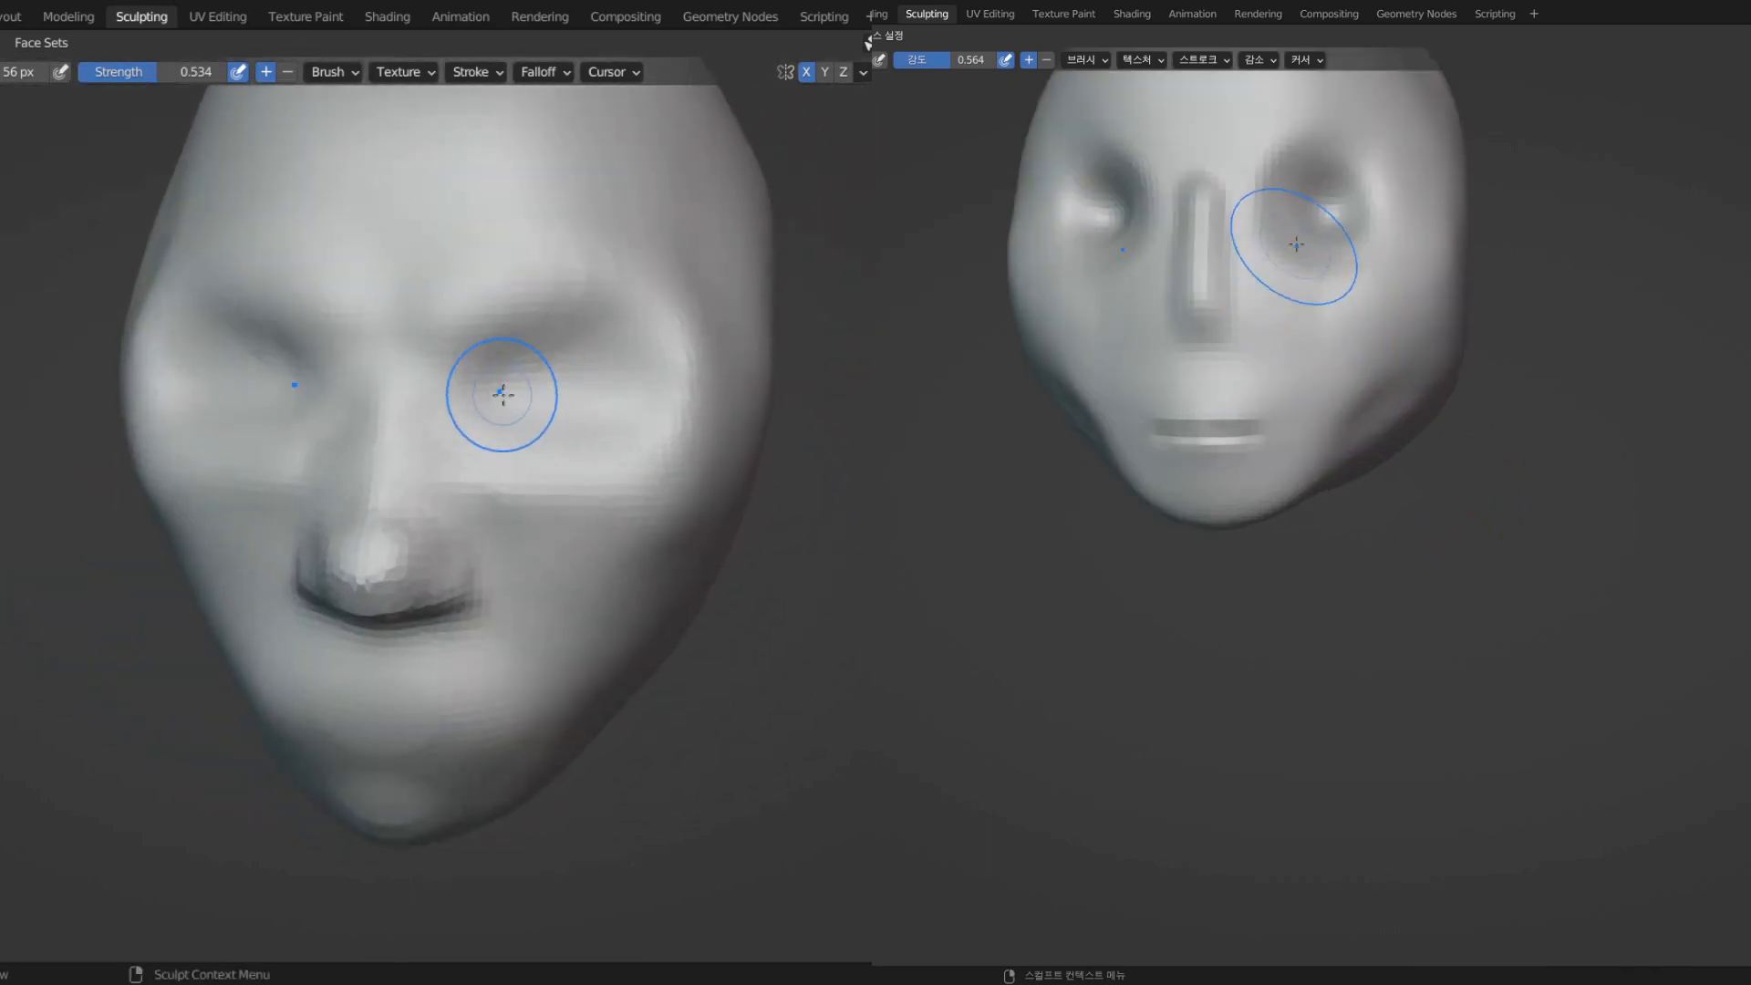
shift+middle_drag(1301, 204, 1349, 509)
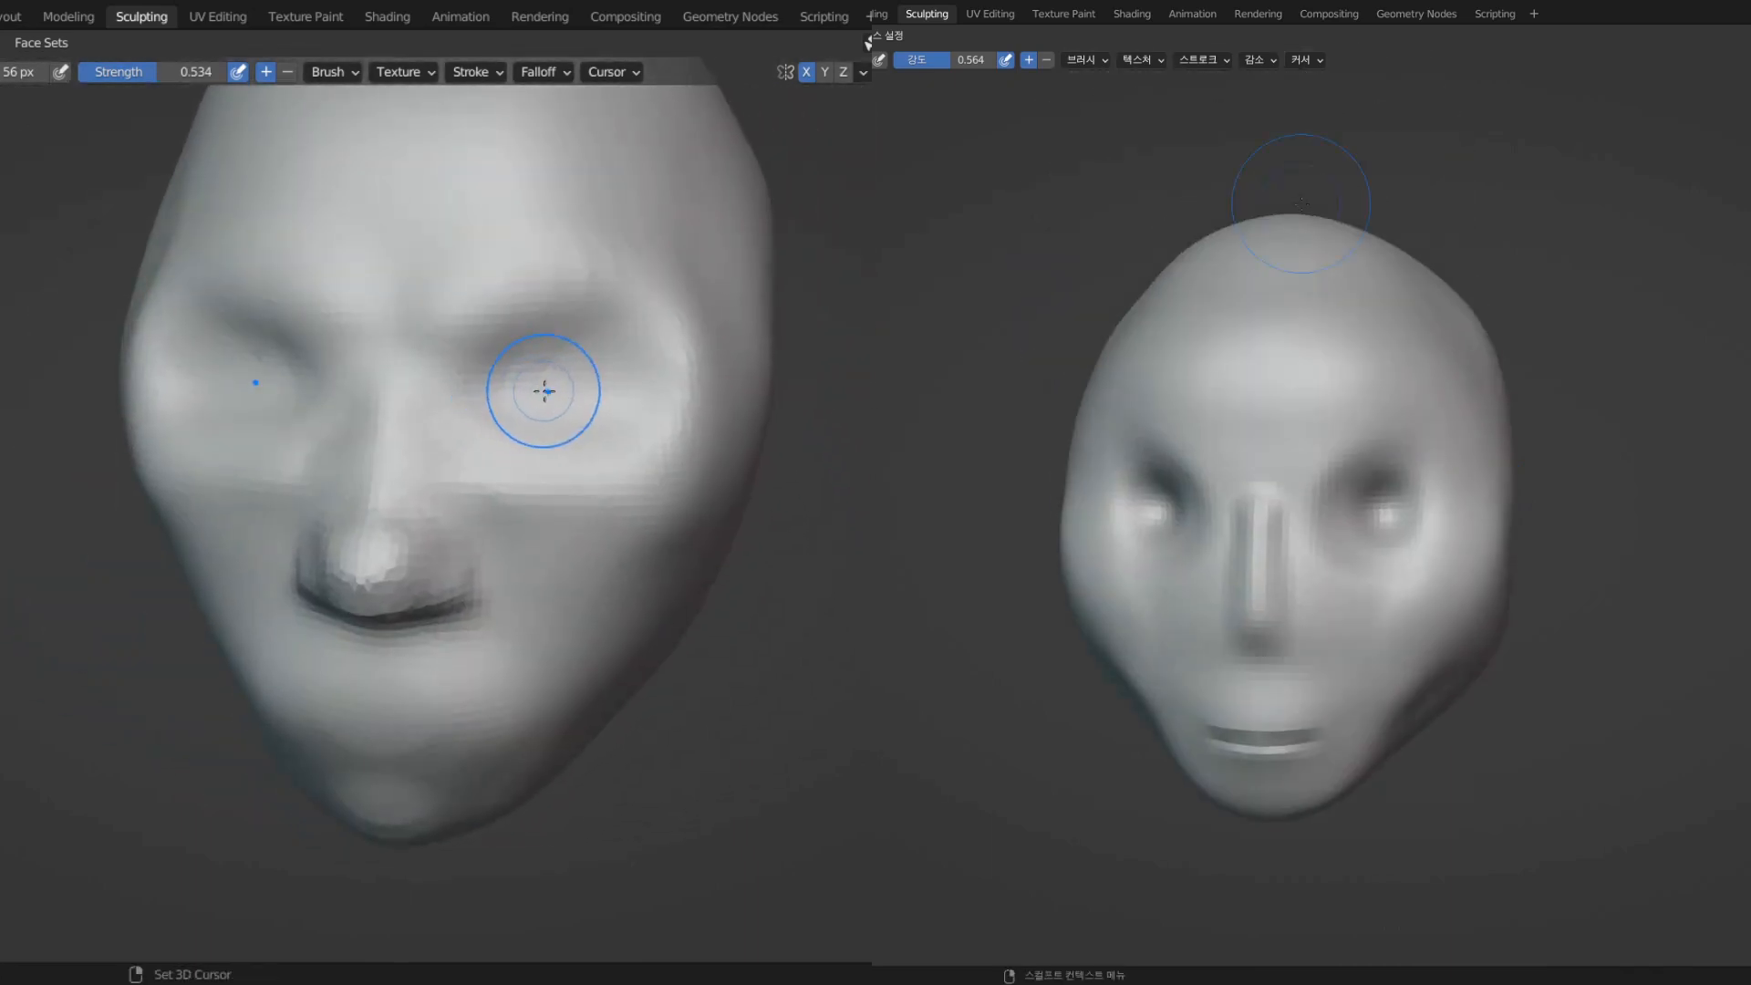
scroll(1524, 609, up, 1)
scroll(1484, 564, up, 1)
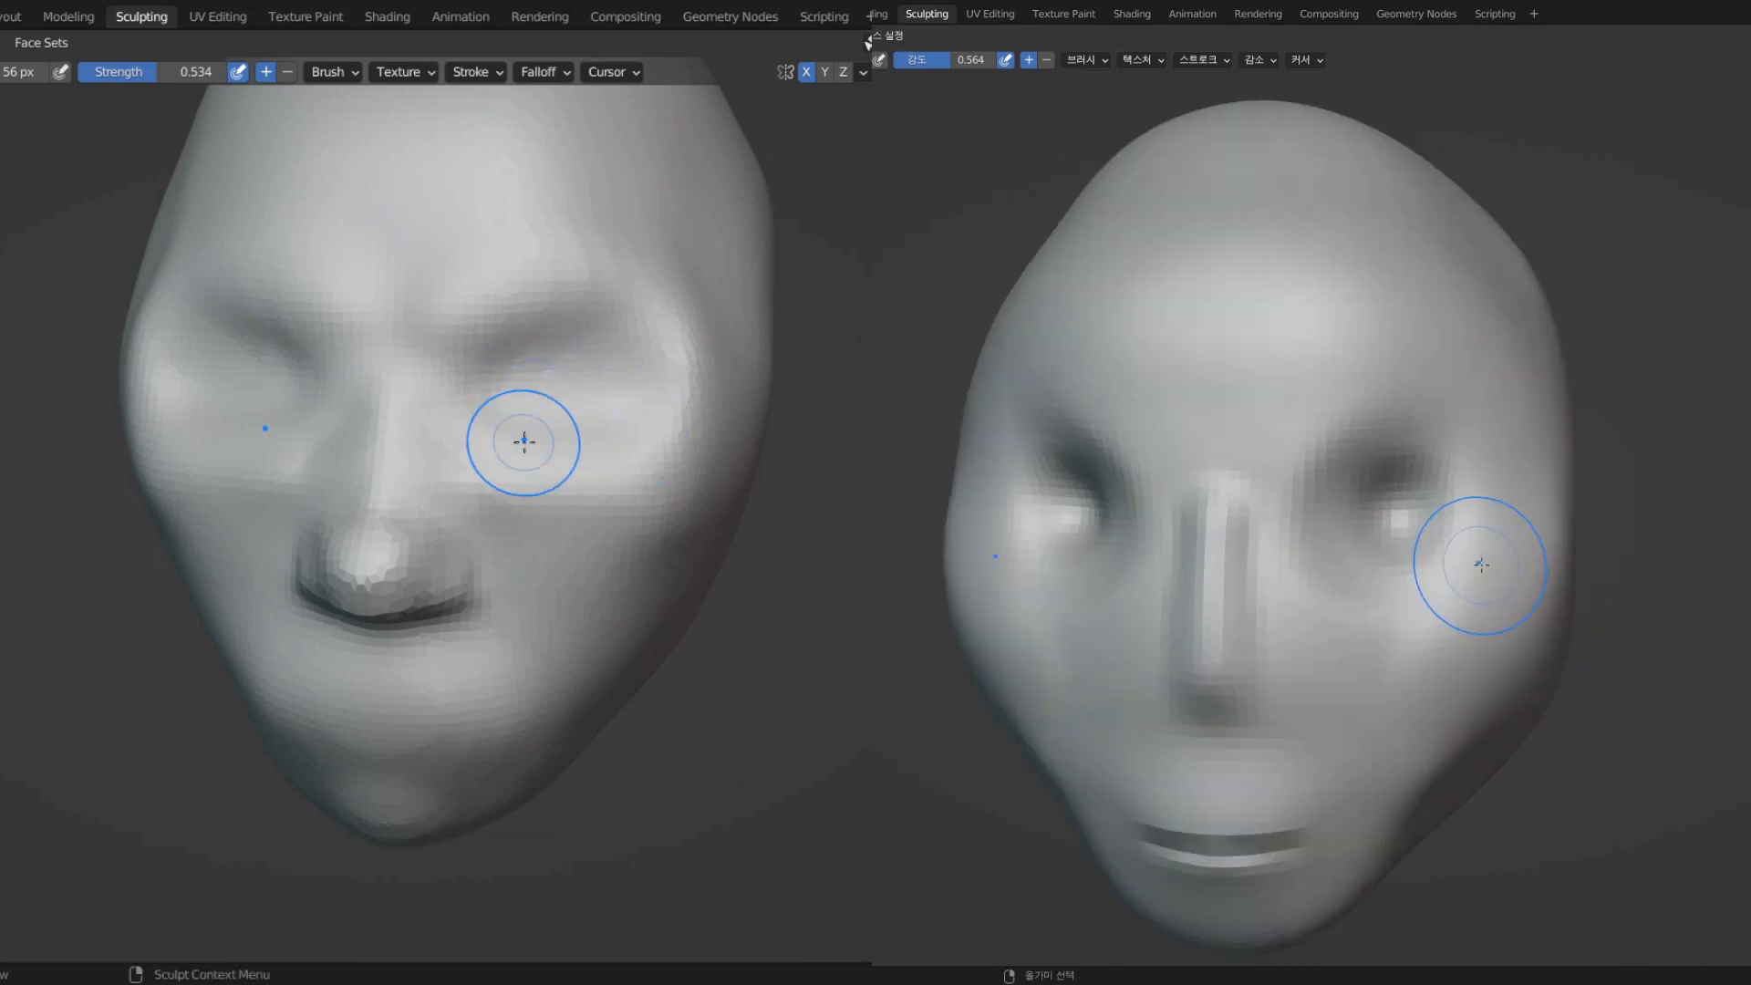
scroll(525, 442, down, 1)
middle_drag(524, 443, 487, 446)
mouse_move(477, 516)
middle_down()
mouse_move(365, 483)
mouse_move(478, 581)
mouse_move(444, 539)
middle_up()
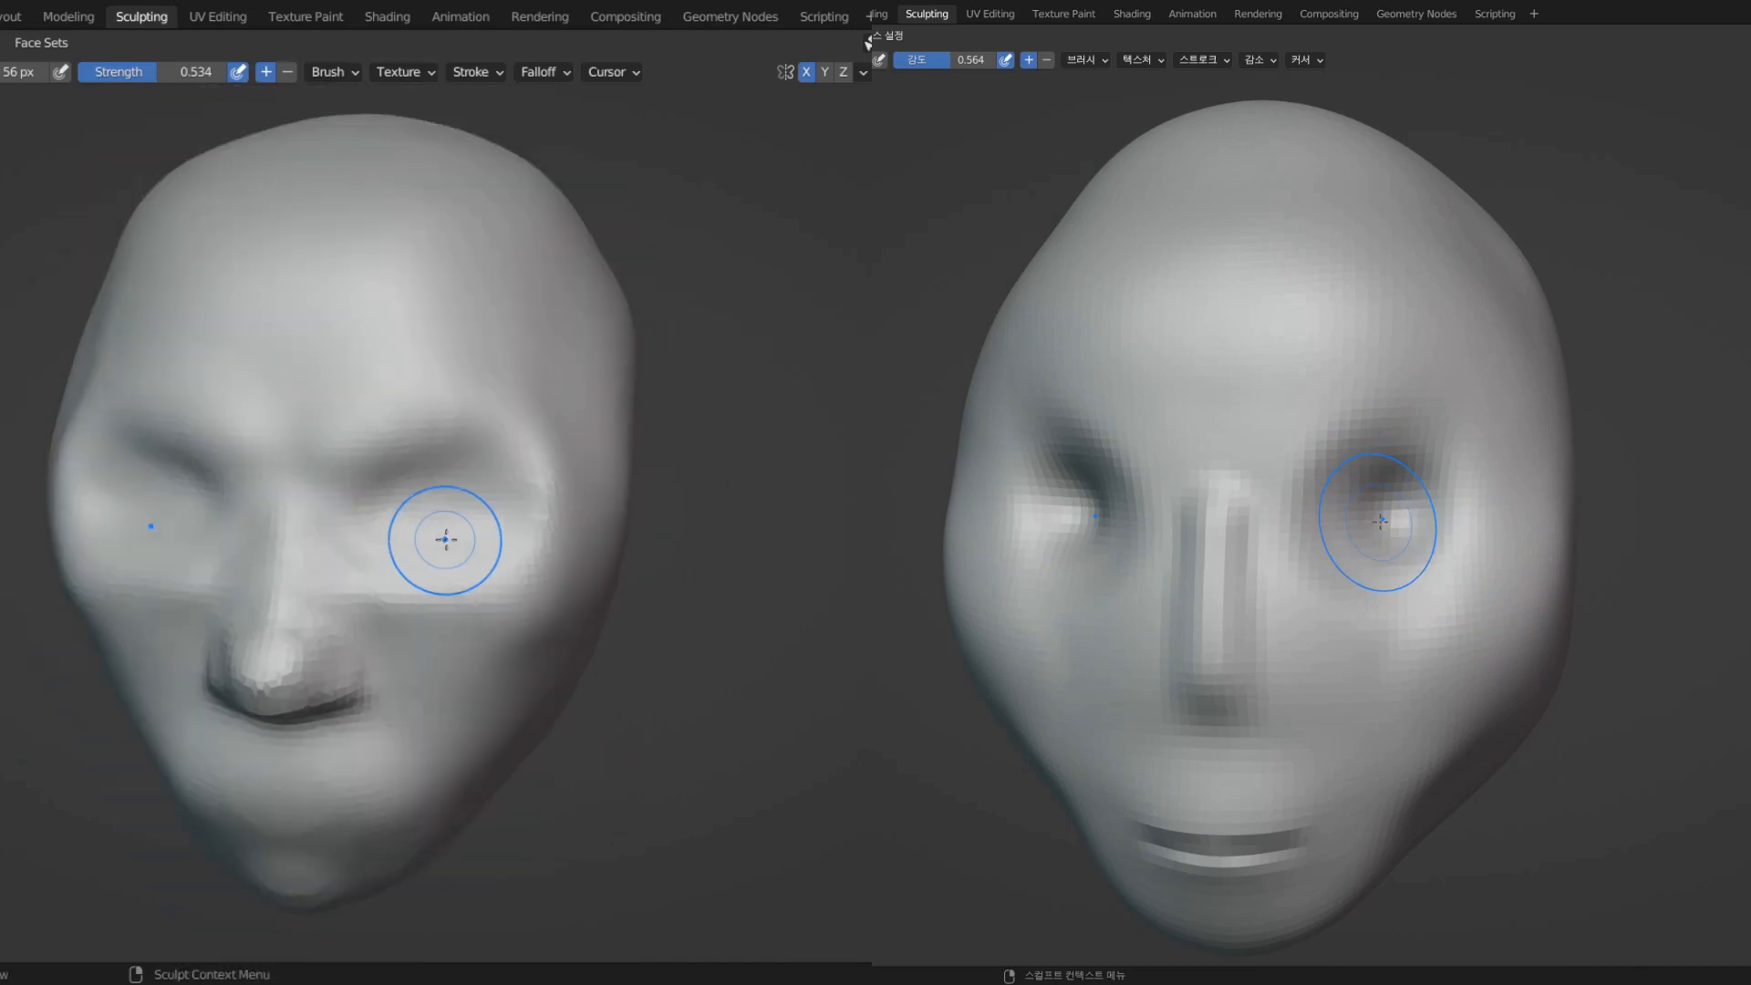
- Set a finer voxel size for remeshing the head and enlarge the Draw brush's radius to 101 px
key(shift+r)
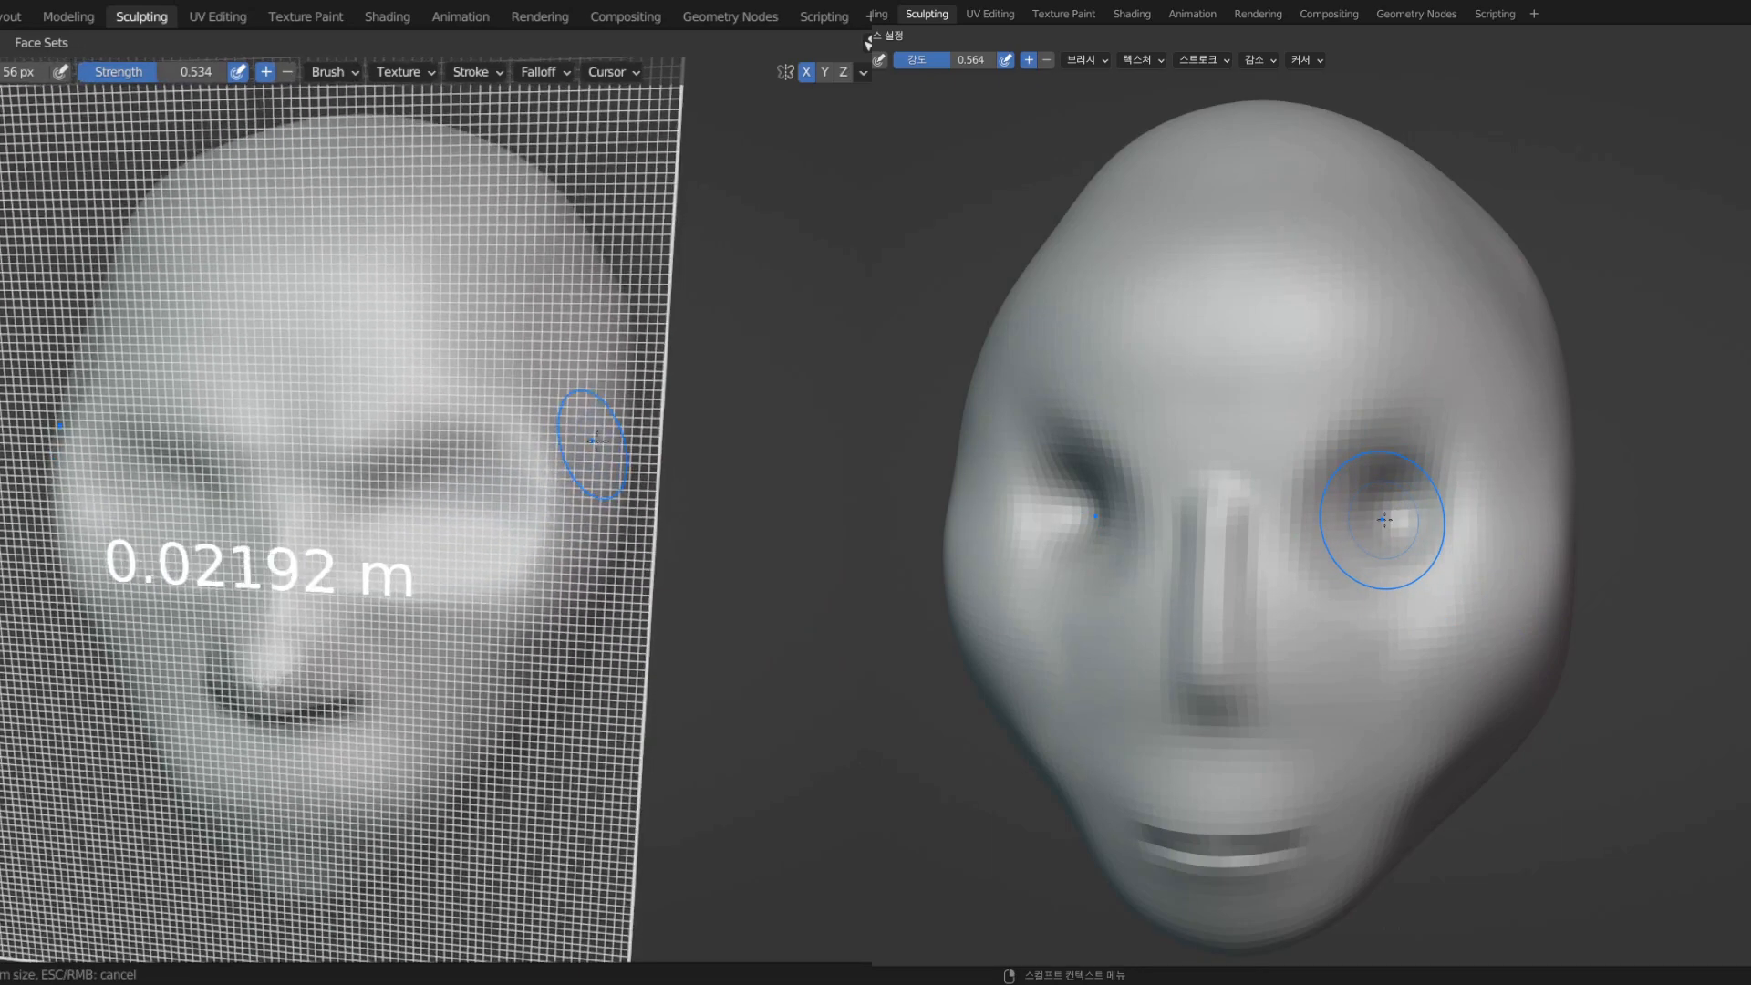
click(877, 468)
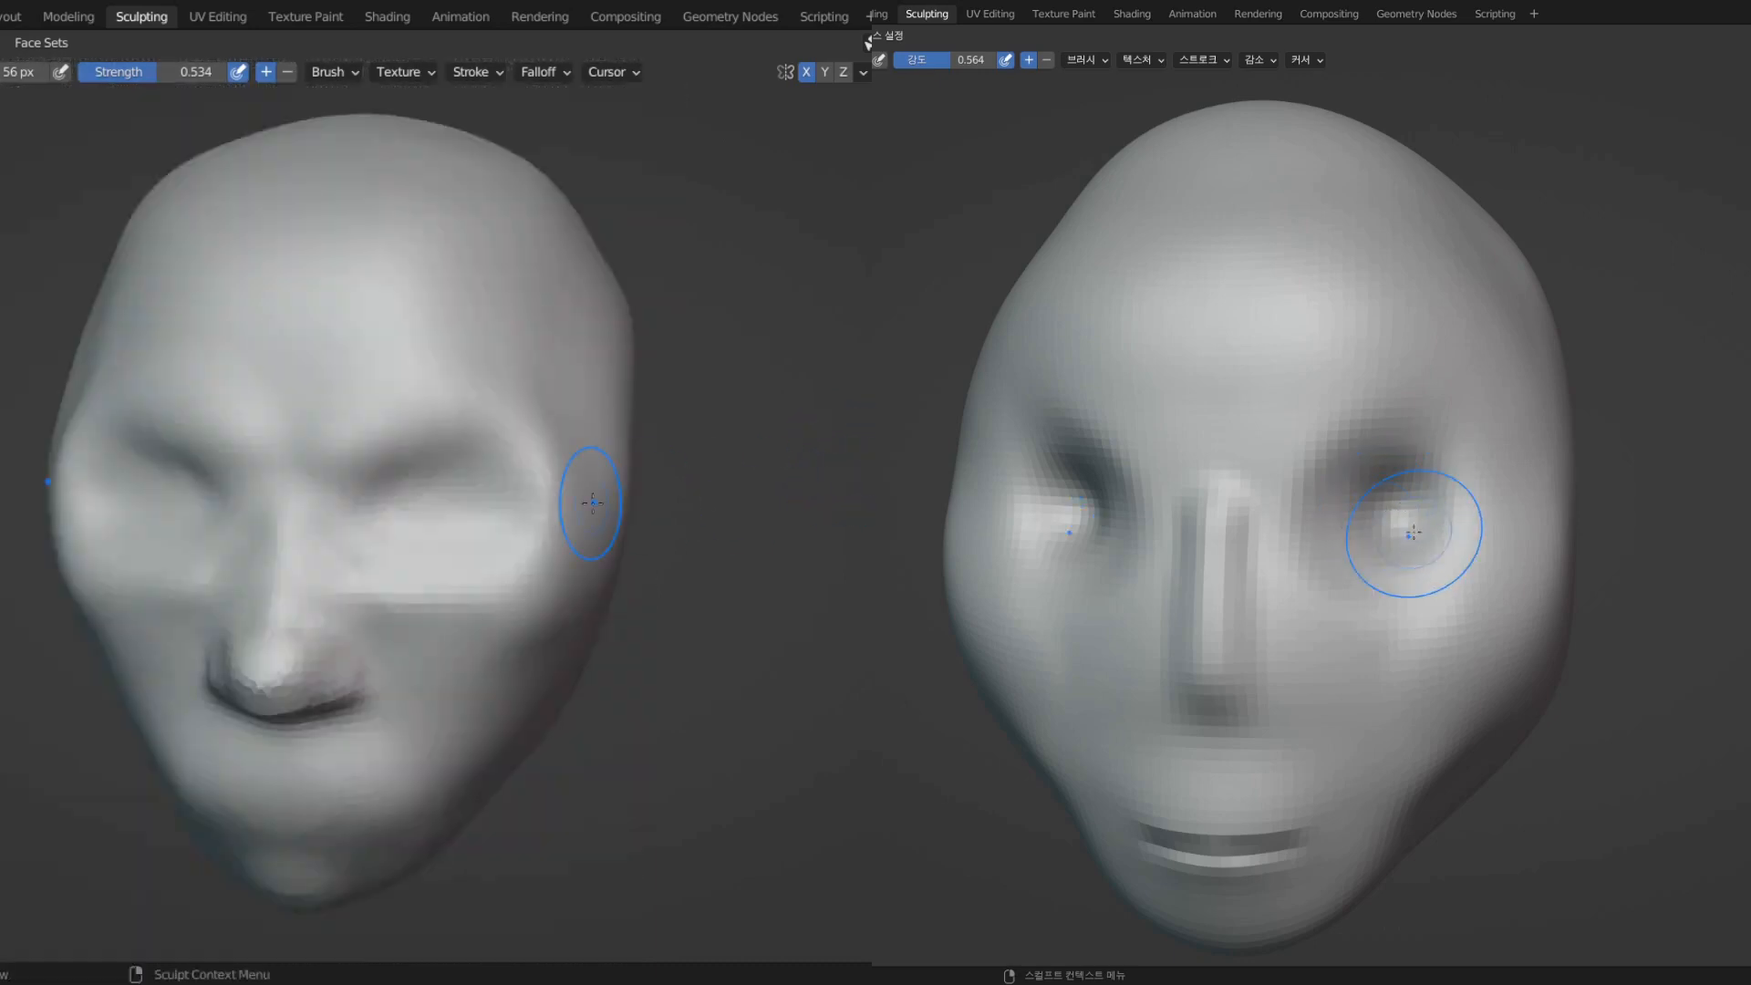
scroll(593, 503, down, 2)
key(f)
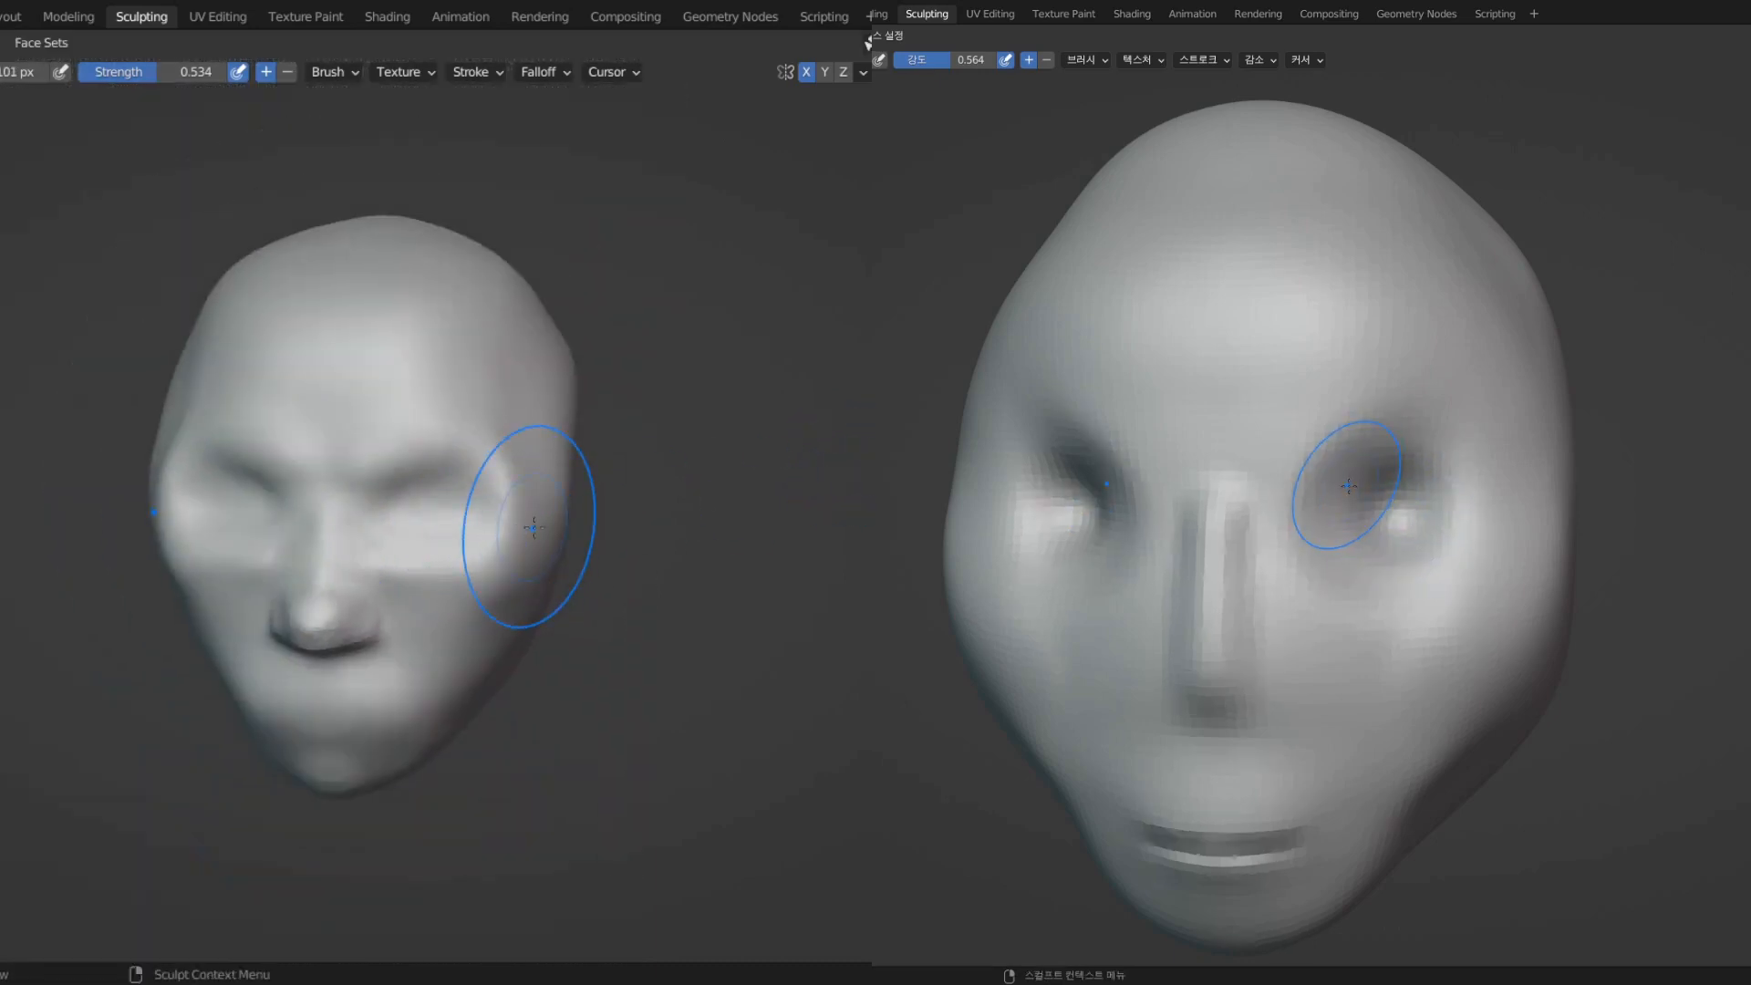
key(shift+r)
scroll(438, 518, up, 3)
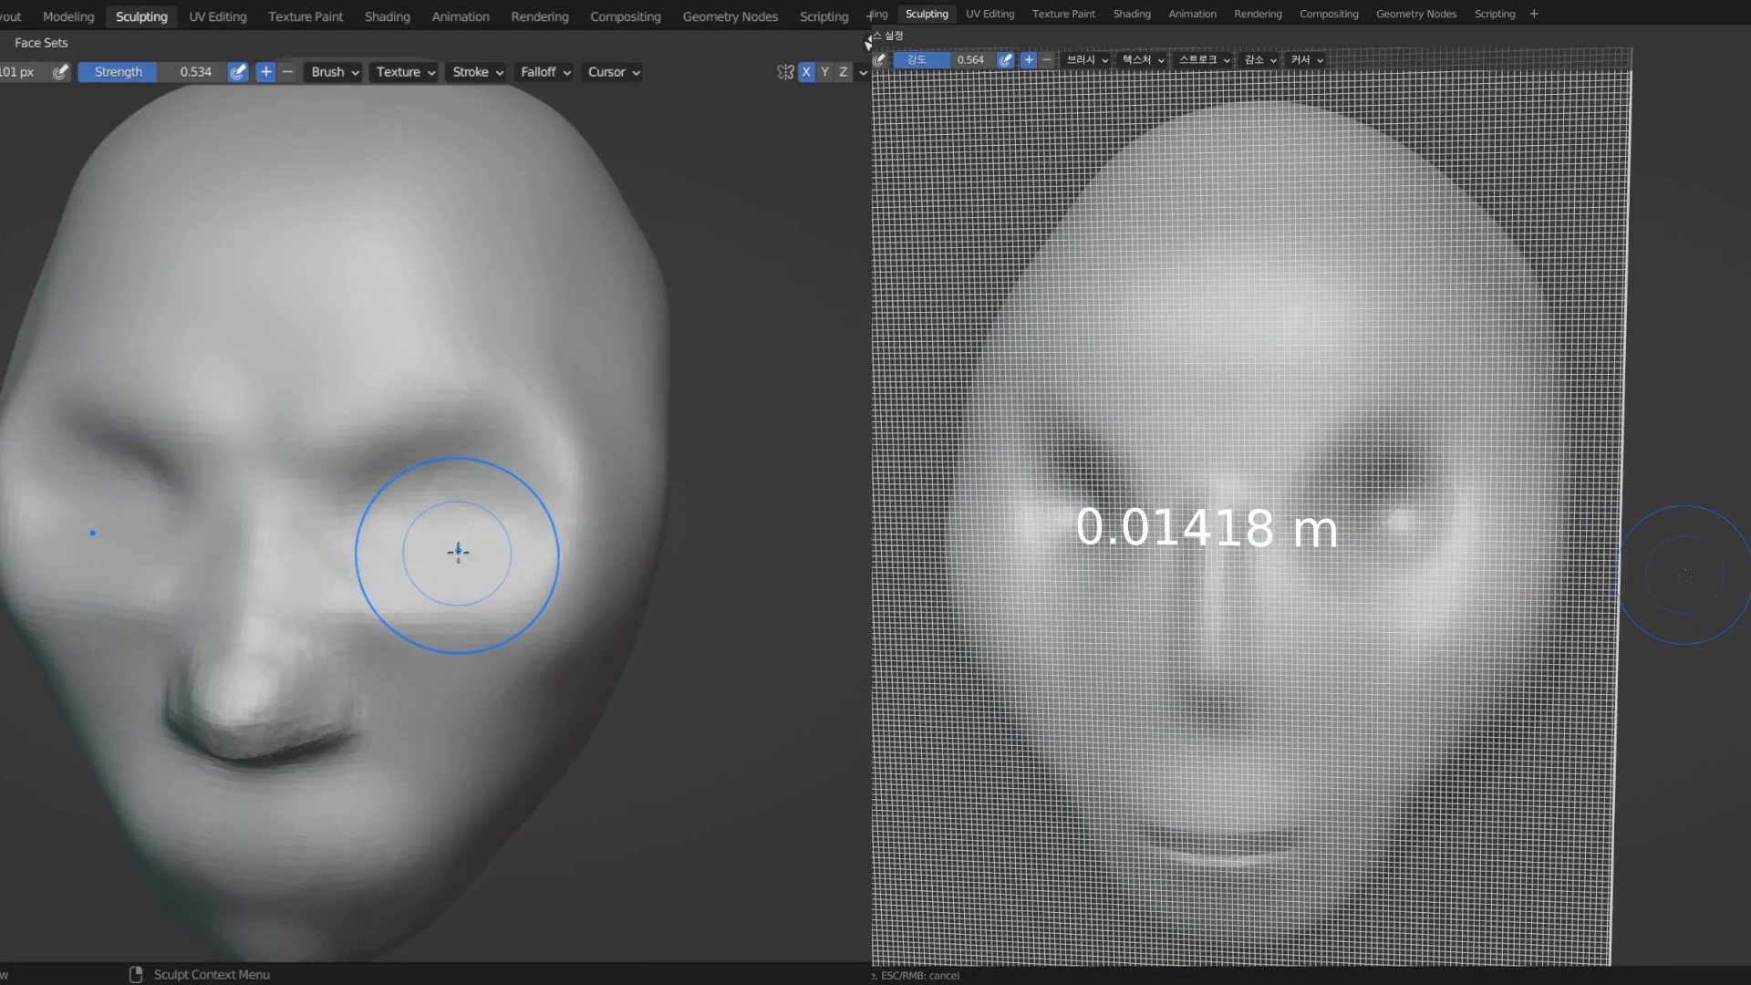
- Reduce the Draw brush's radius to 47 px and raise a small eyeball mound inside each eye socket
mouse_move(457, 551)
middle_down()
mouse_move(471, 544)
mouse_move(423, 534)
mouse_move(437, 528)
middle_up()
key(f)
click(384, 527)
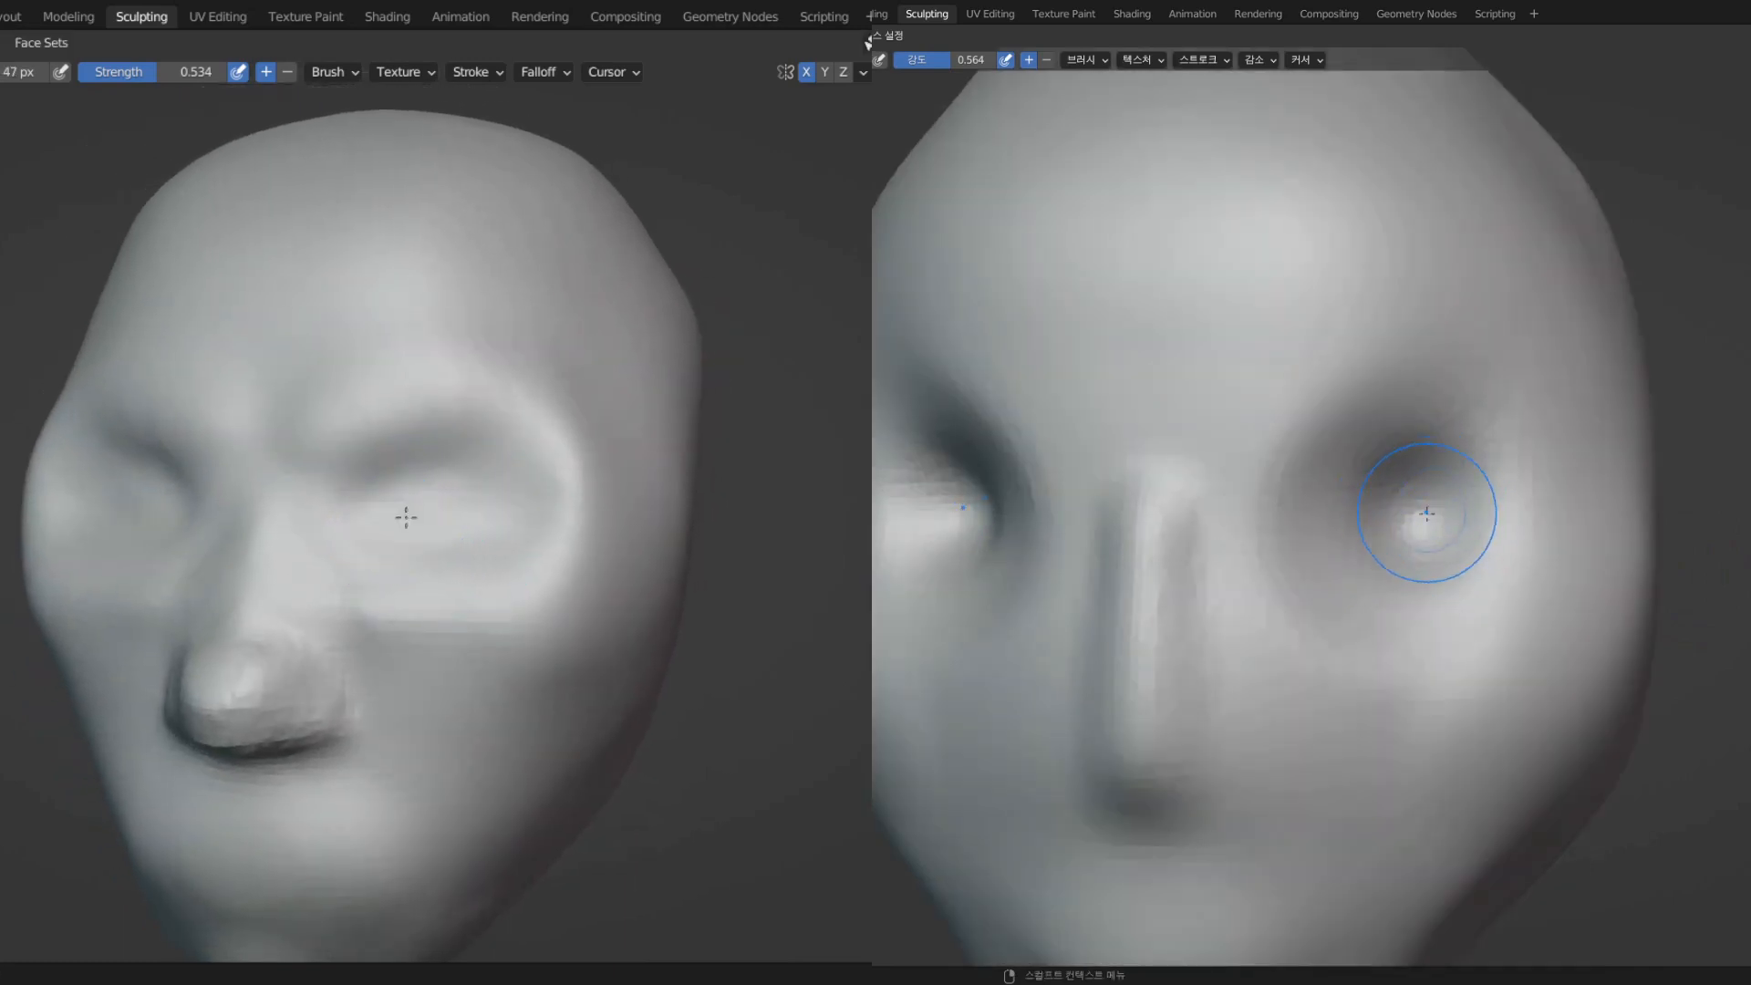
mouse_move(405, 517)
mouse_down()
mouse_move(429, 508)
mouse_move(401, 510)
mouse_up()
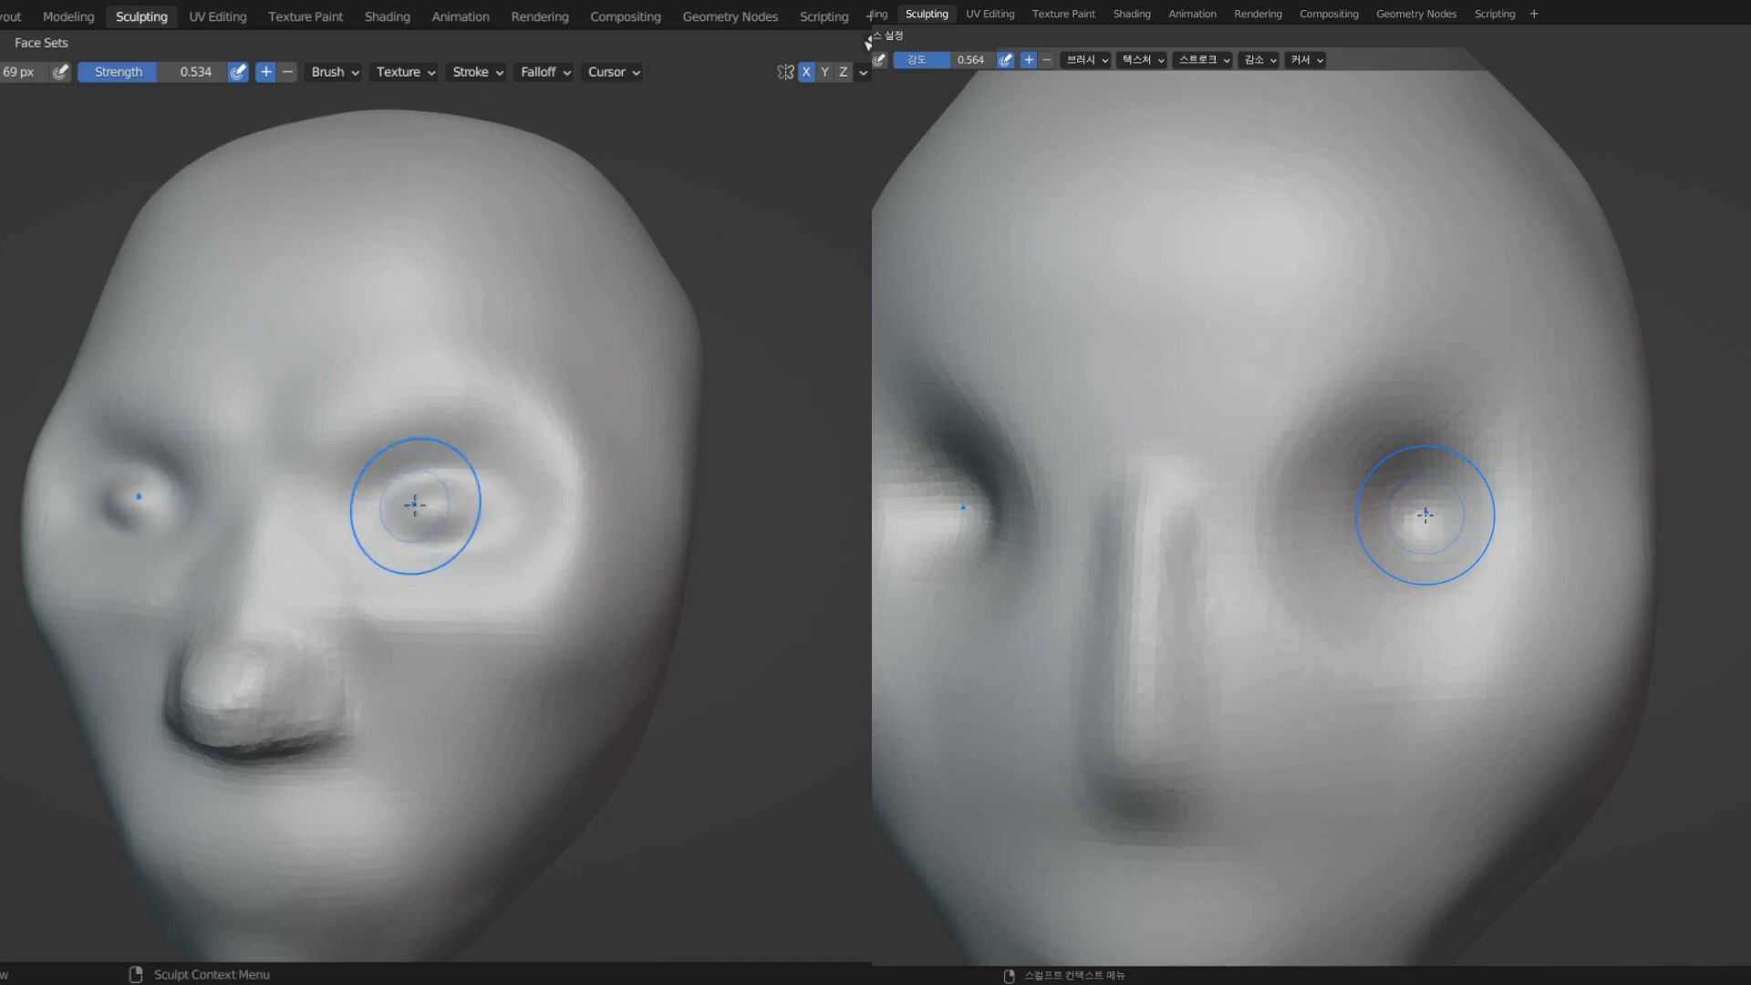
- Set the Draw brush to 69 px and strength 0.318, and widen the eyeball mounds until they fill the sockets
key(shift+f)
click(420, 490)
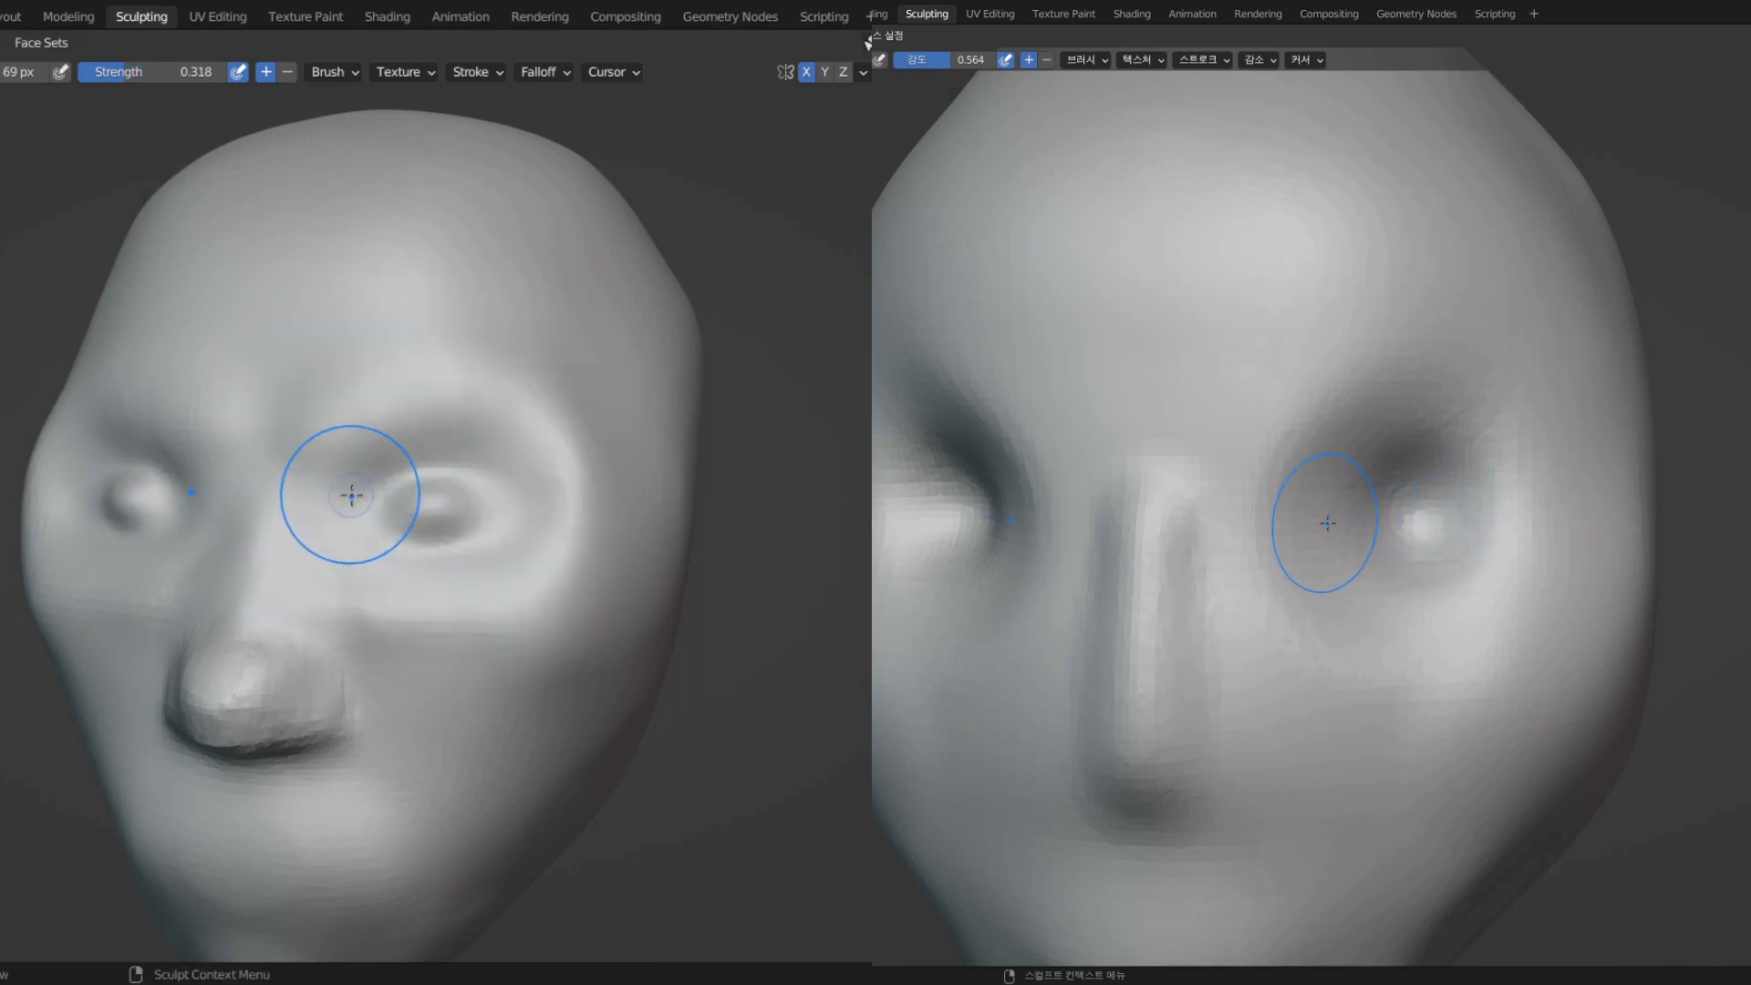
drag(420, 490, 481, 512)
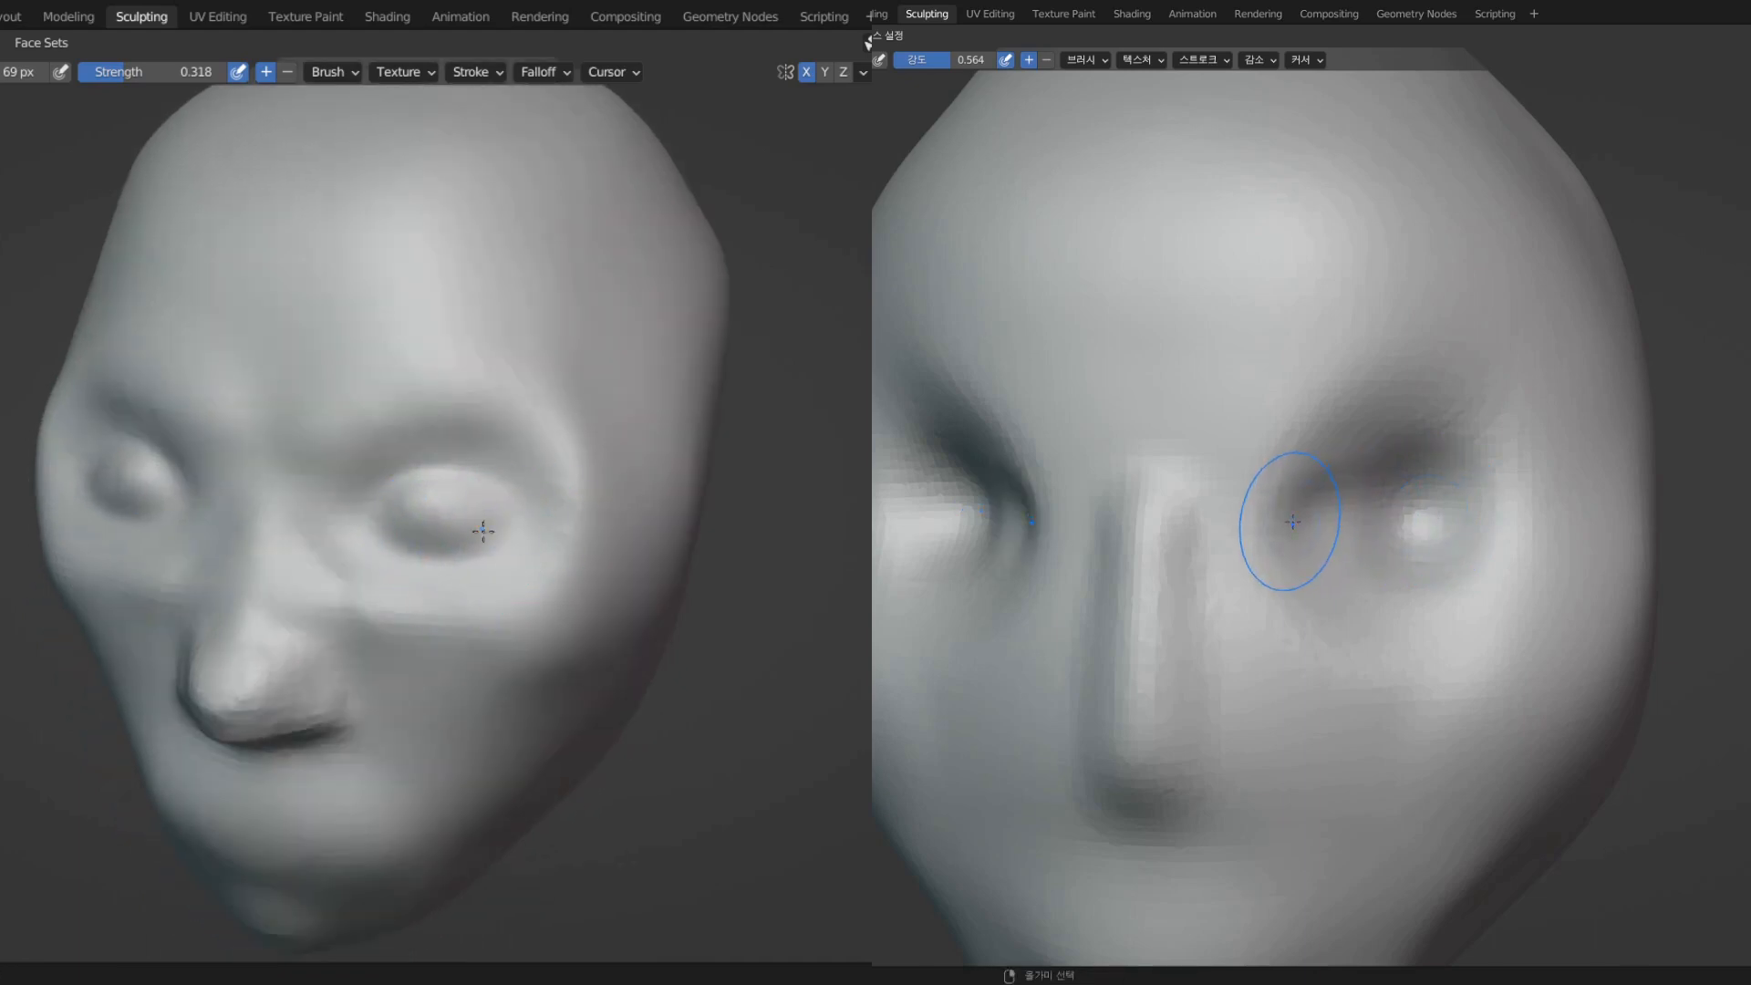
mouse_move(484, 531)
mouse_down()
mouse_move(508, 500)
mouse_move(379, 496)
mouse_move(429, 501)
mouse_up()
middle_drag(430, 501, 386, 509)
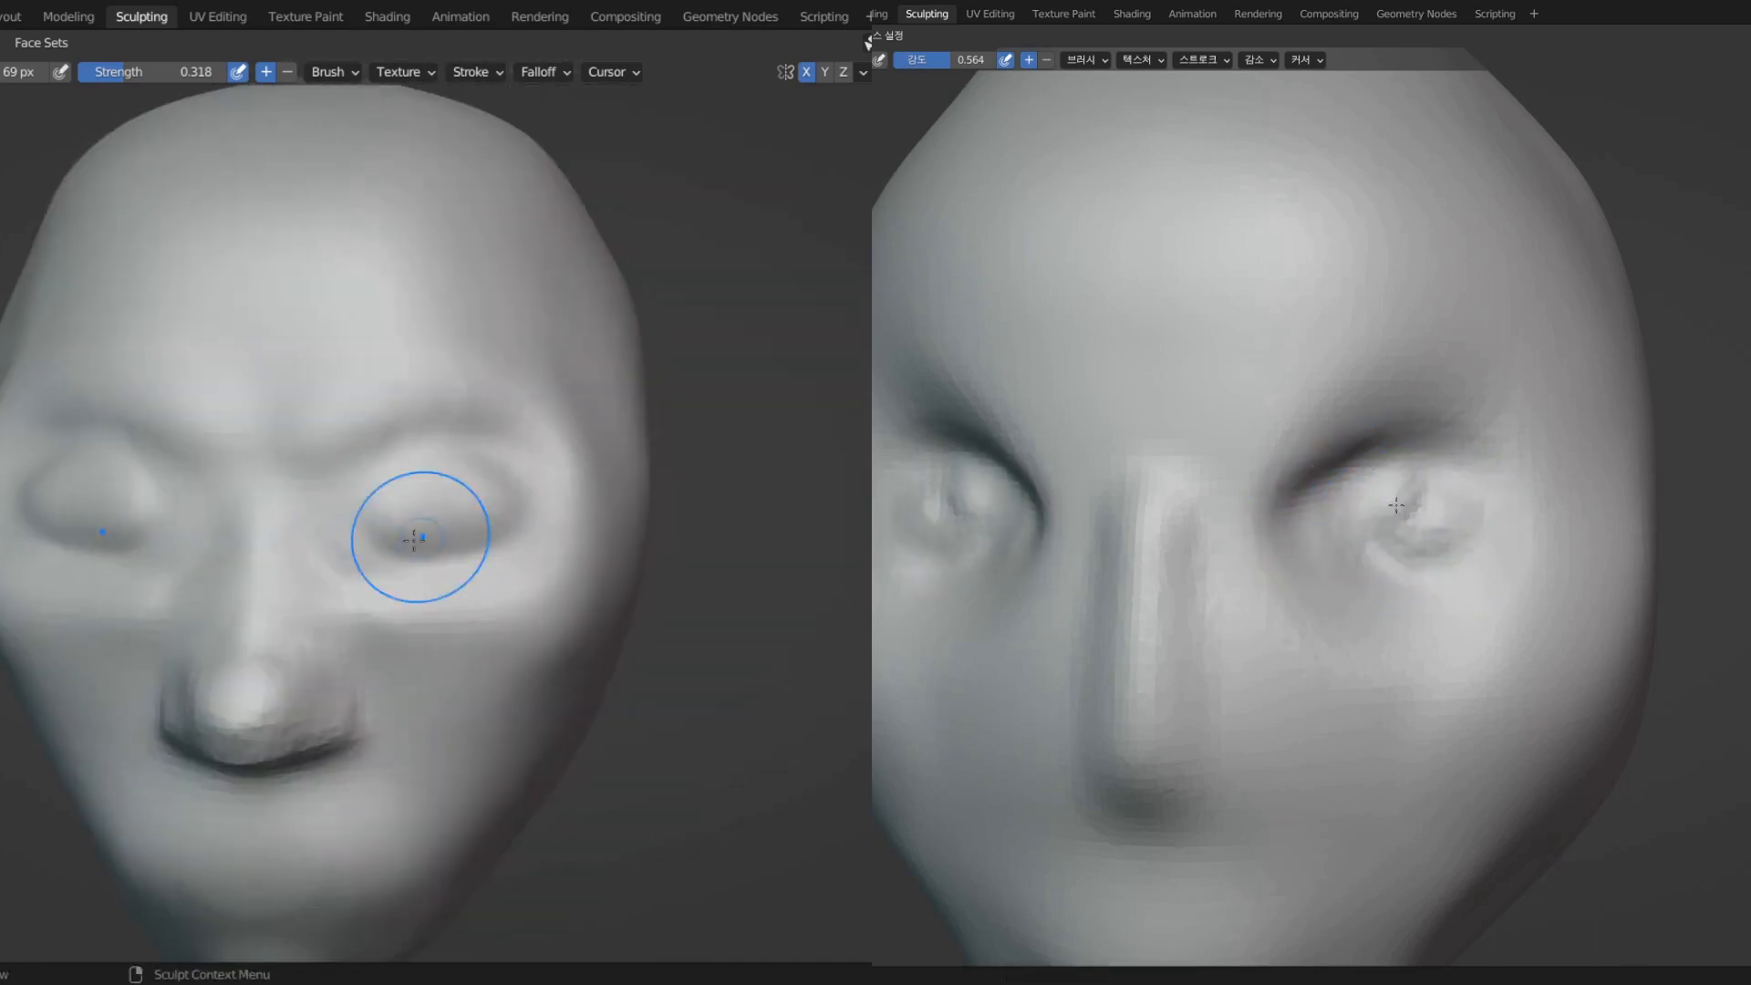
mouse_move(417, 536)
mouse_down()
mouse_move(352, 508)
mouse_move(457, 558)
mouse_up()
- Carve a thin curved closed-eyelid line across the lower part of each eyeball with the 8 px Draw brush
scroll(511, 475, up, 3)
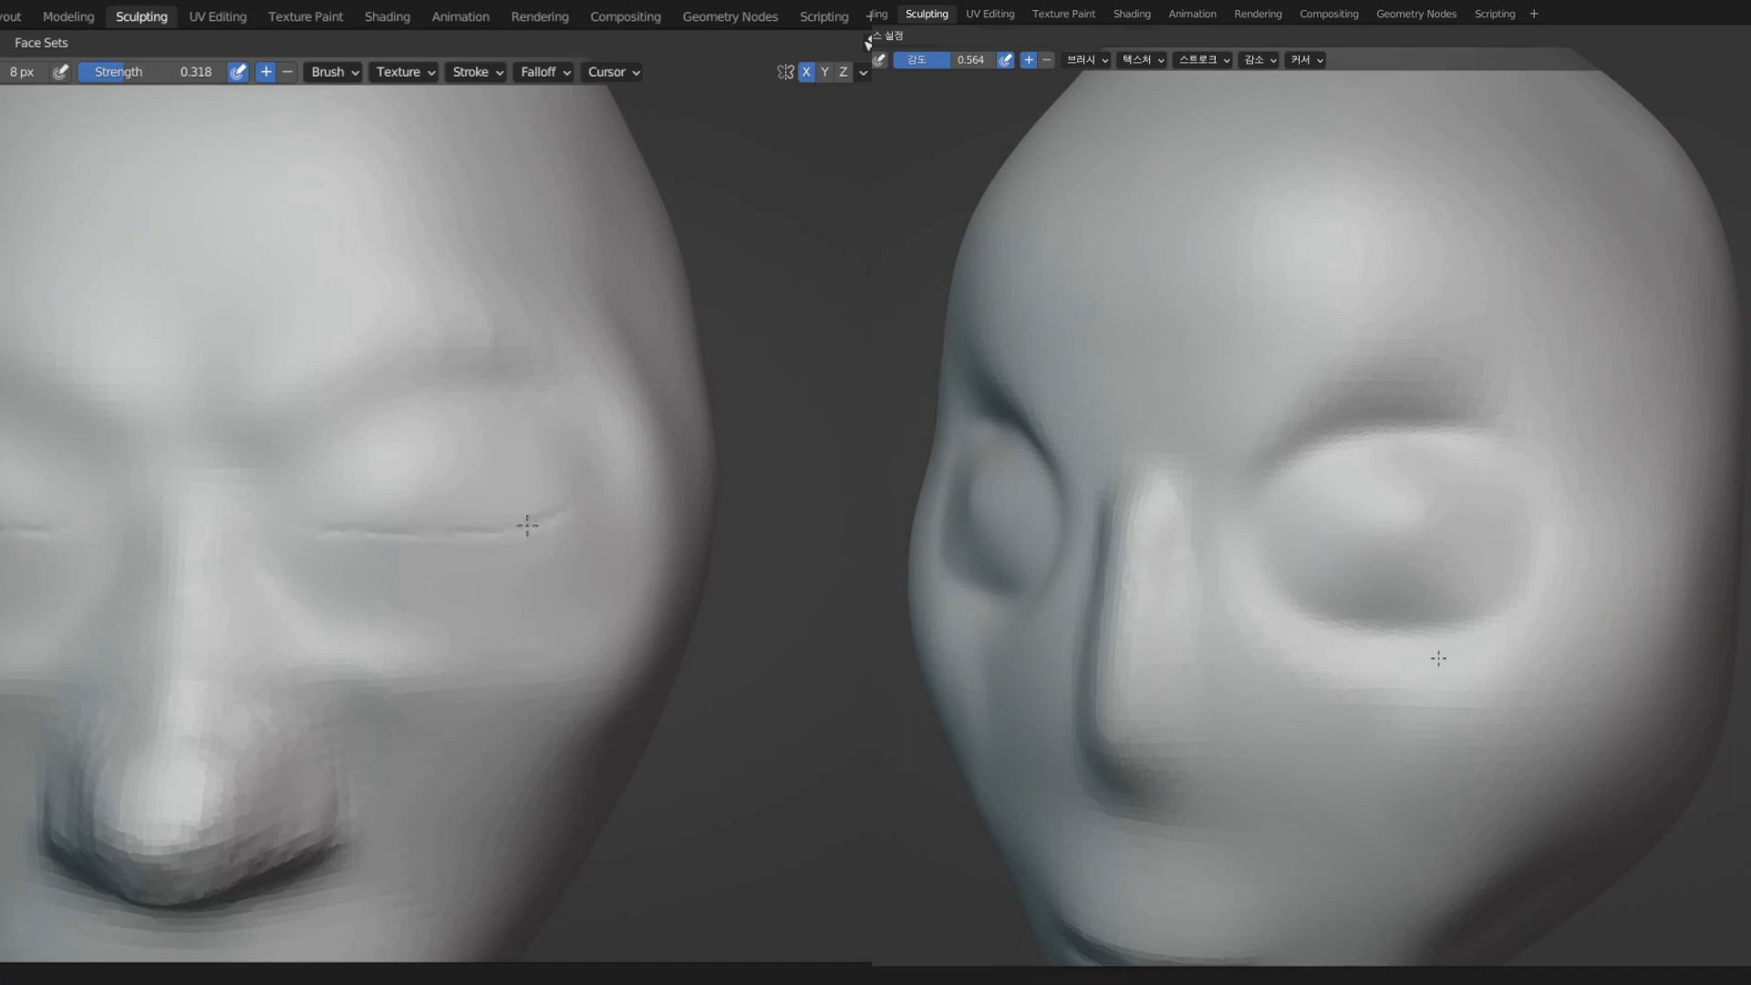
mouse_move(527, 526)
mouse_down()
mouse_move(315, 520)
mouse_move(401, 531)
mouse_up()
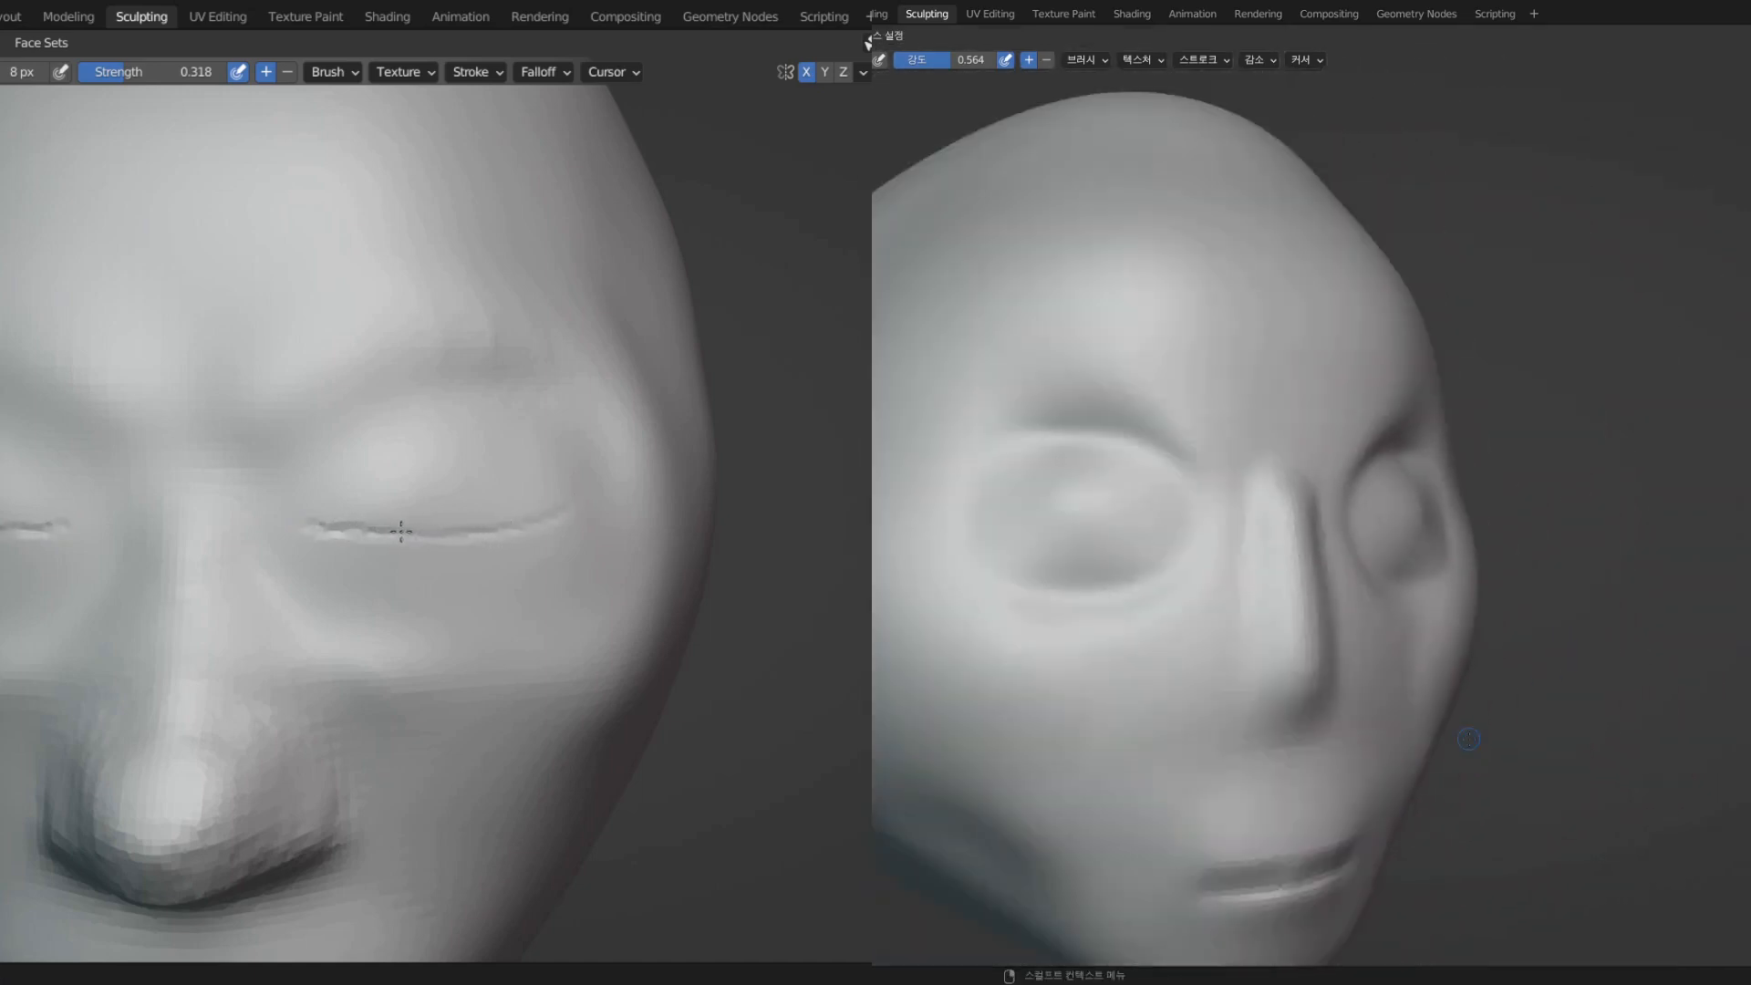
mouse_move(556, 522)
mouse_down()
mouse_move(581, 503)
mouse_move(383, 533)
mouse_move(487, 533)
mouse_up()
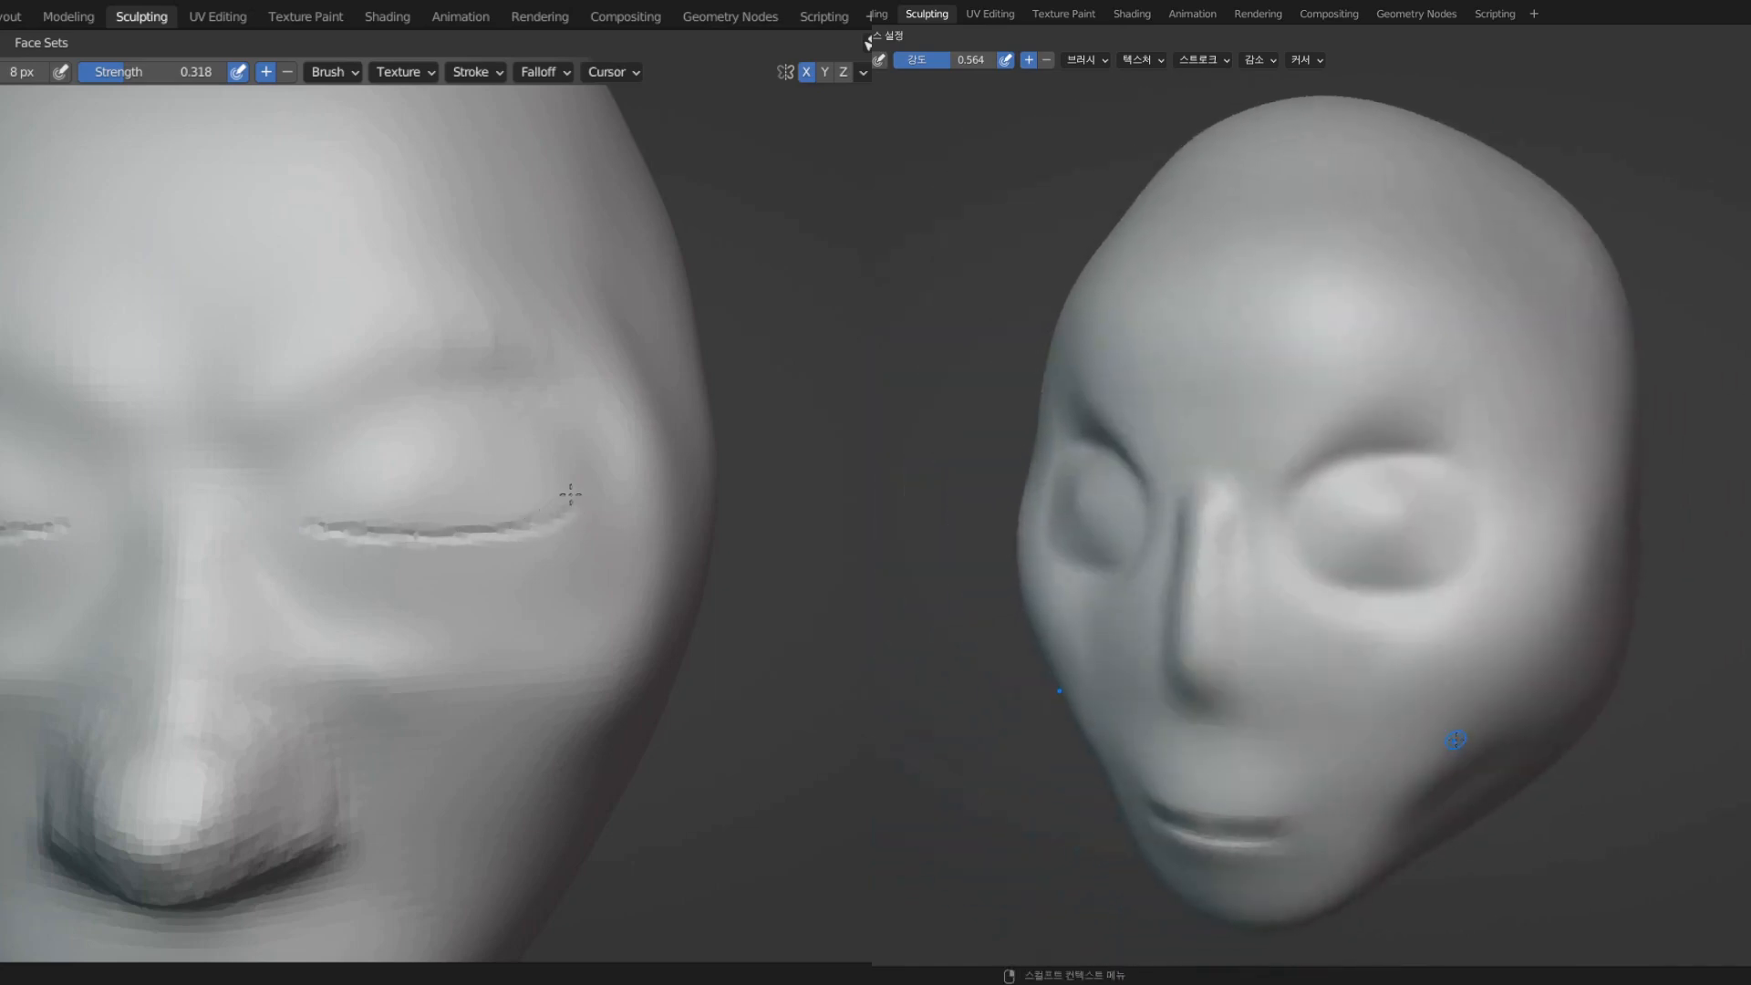
scroll(513, 529, down, 3)
mouse_move(496, 547)
middle_down()
mouse_move(349, 534)
mouse_move(501, 528)
middle_up()
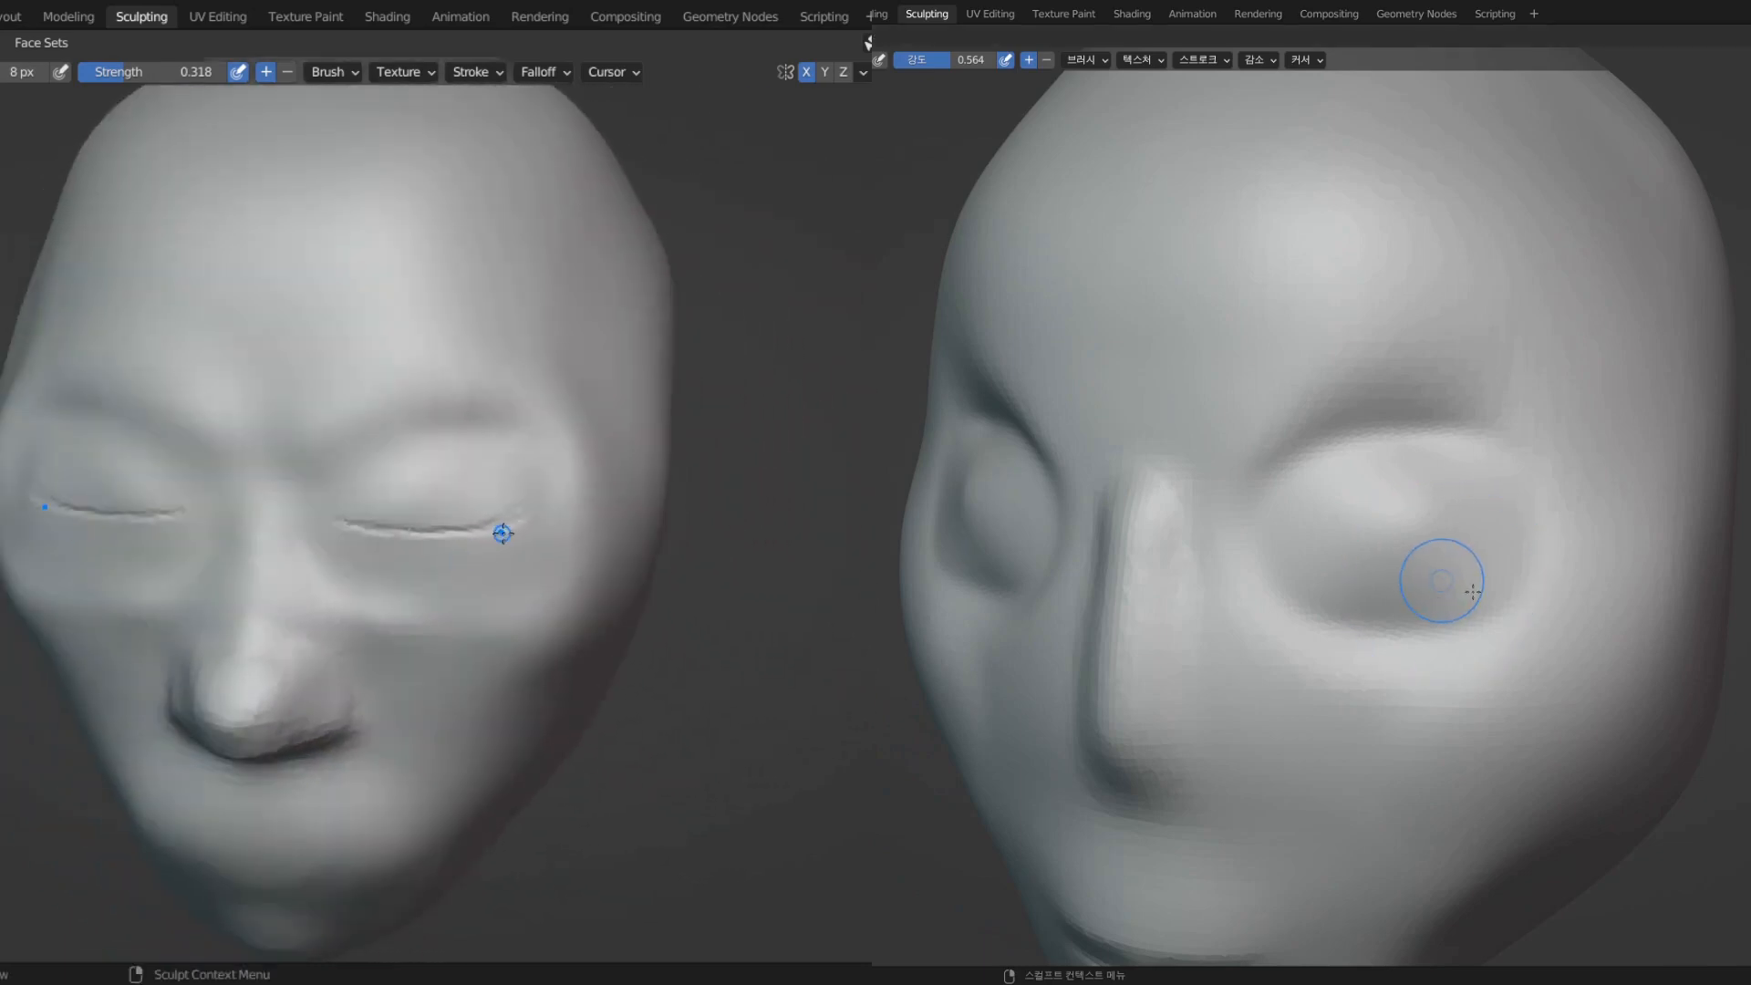
drag(505, 528, 535, 496)
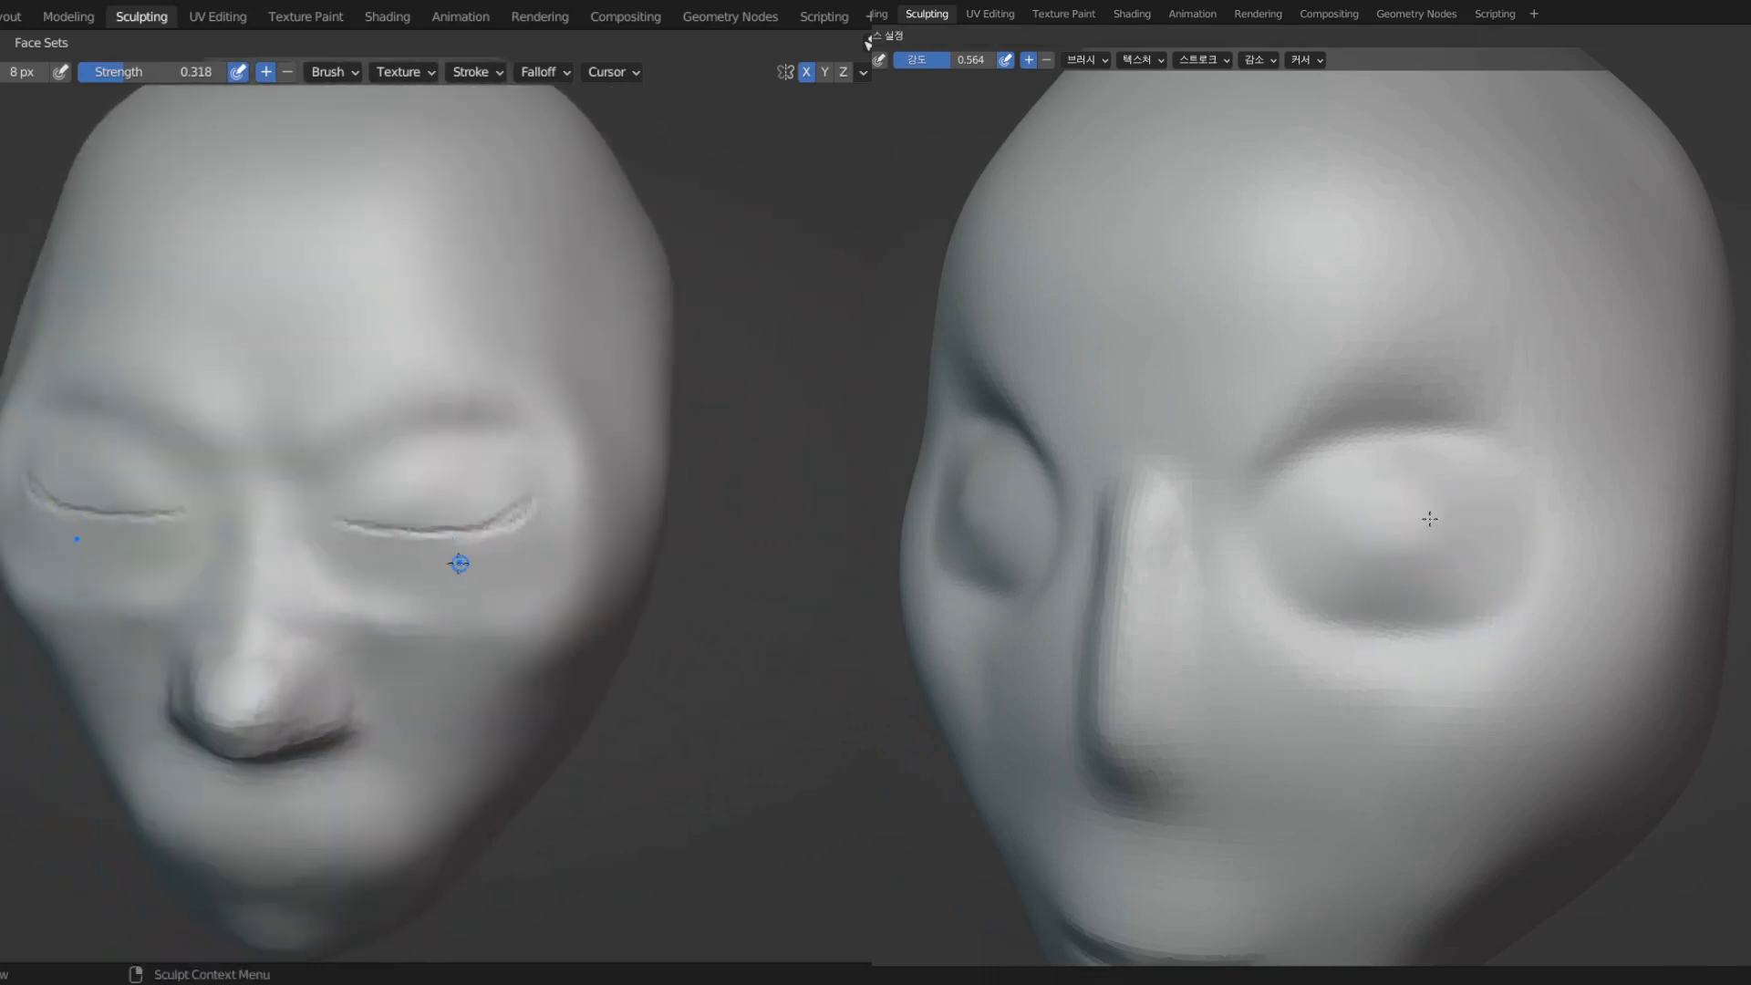
- Raise the Draw brush's strength to 0.561 and deepen the closed-eyelid line from its inner to its outer corner
middle_drag(457, 563, 519, 528)
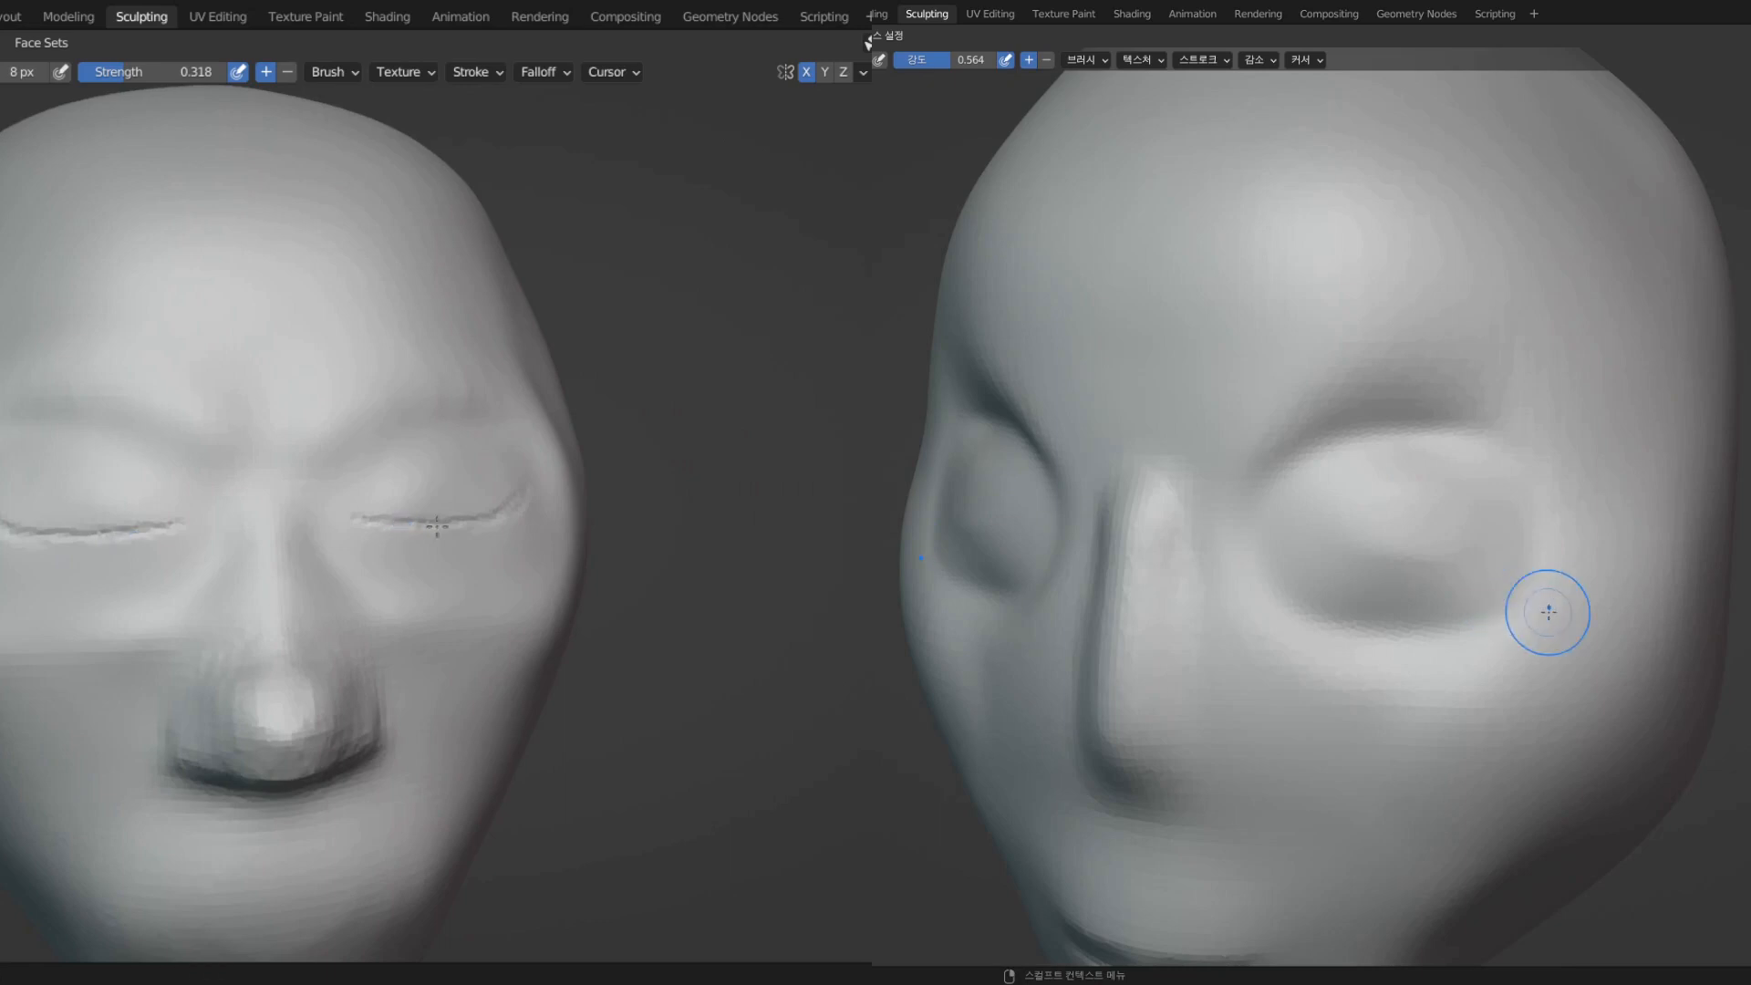
key(shift+f)
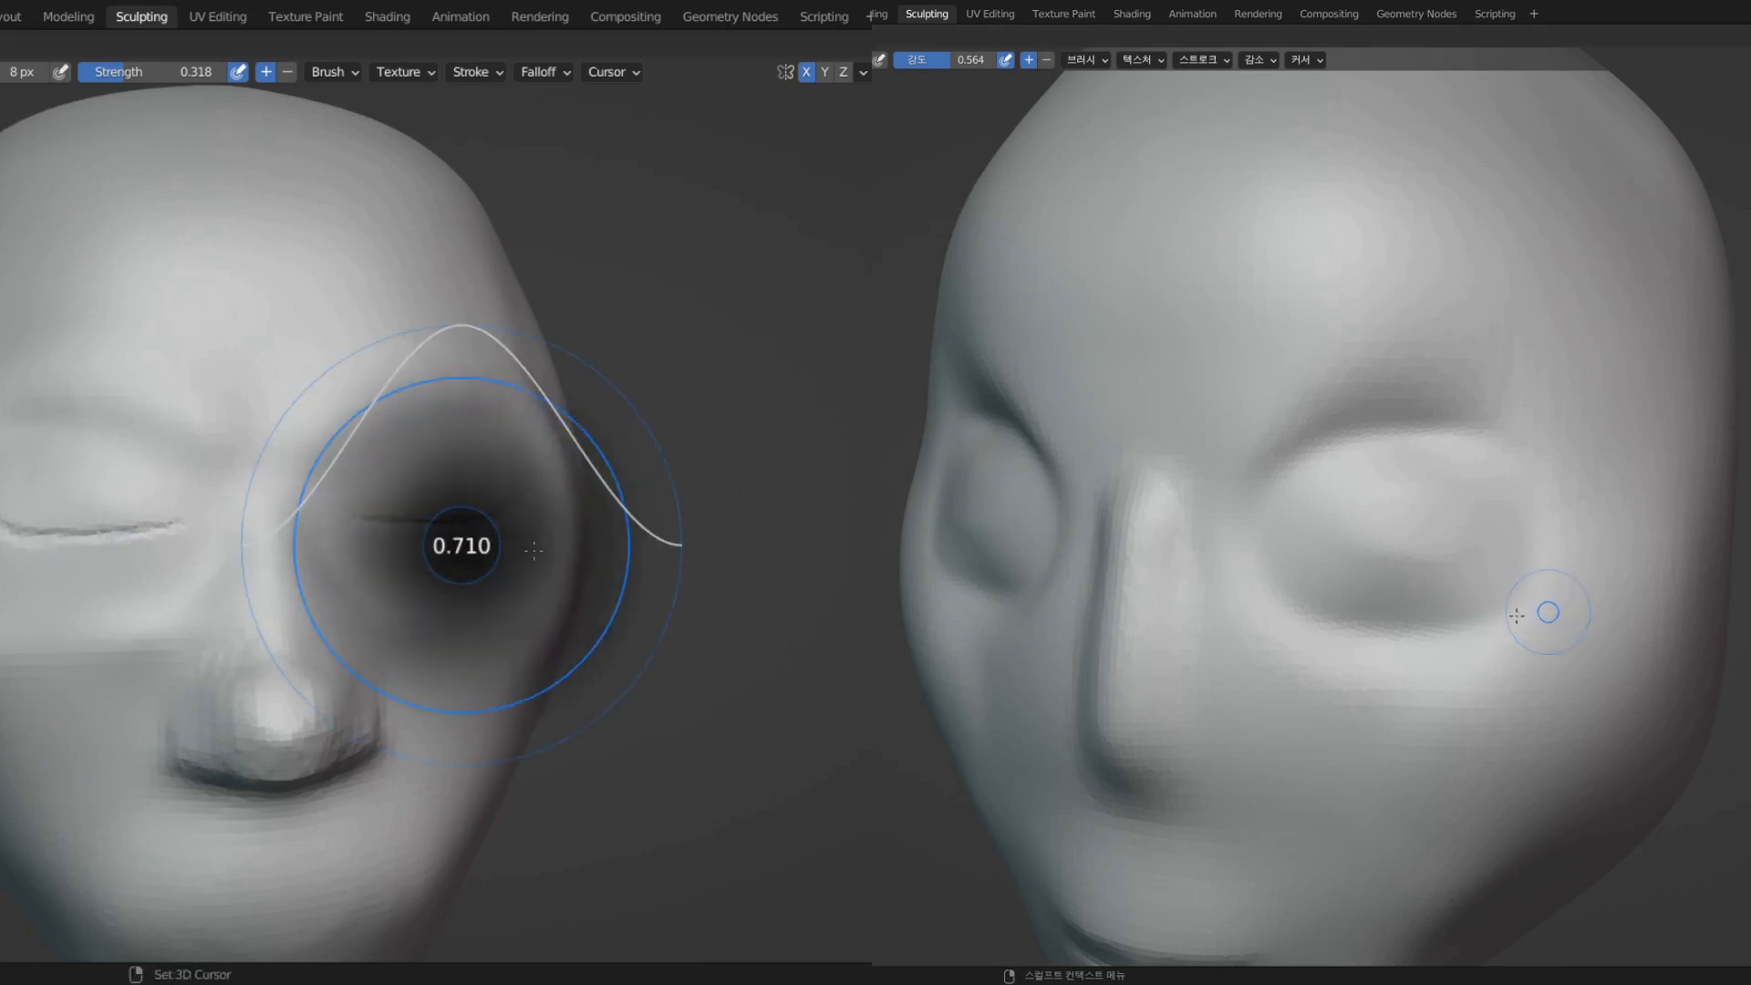
click(502, 553)
scroll(401, 533, up, 4)
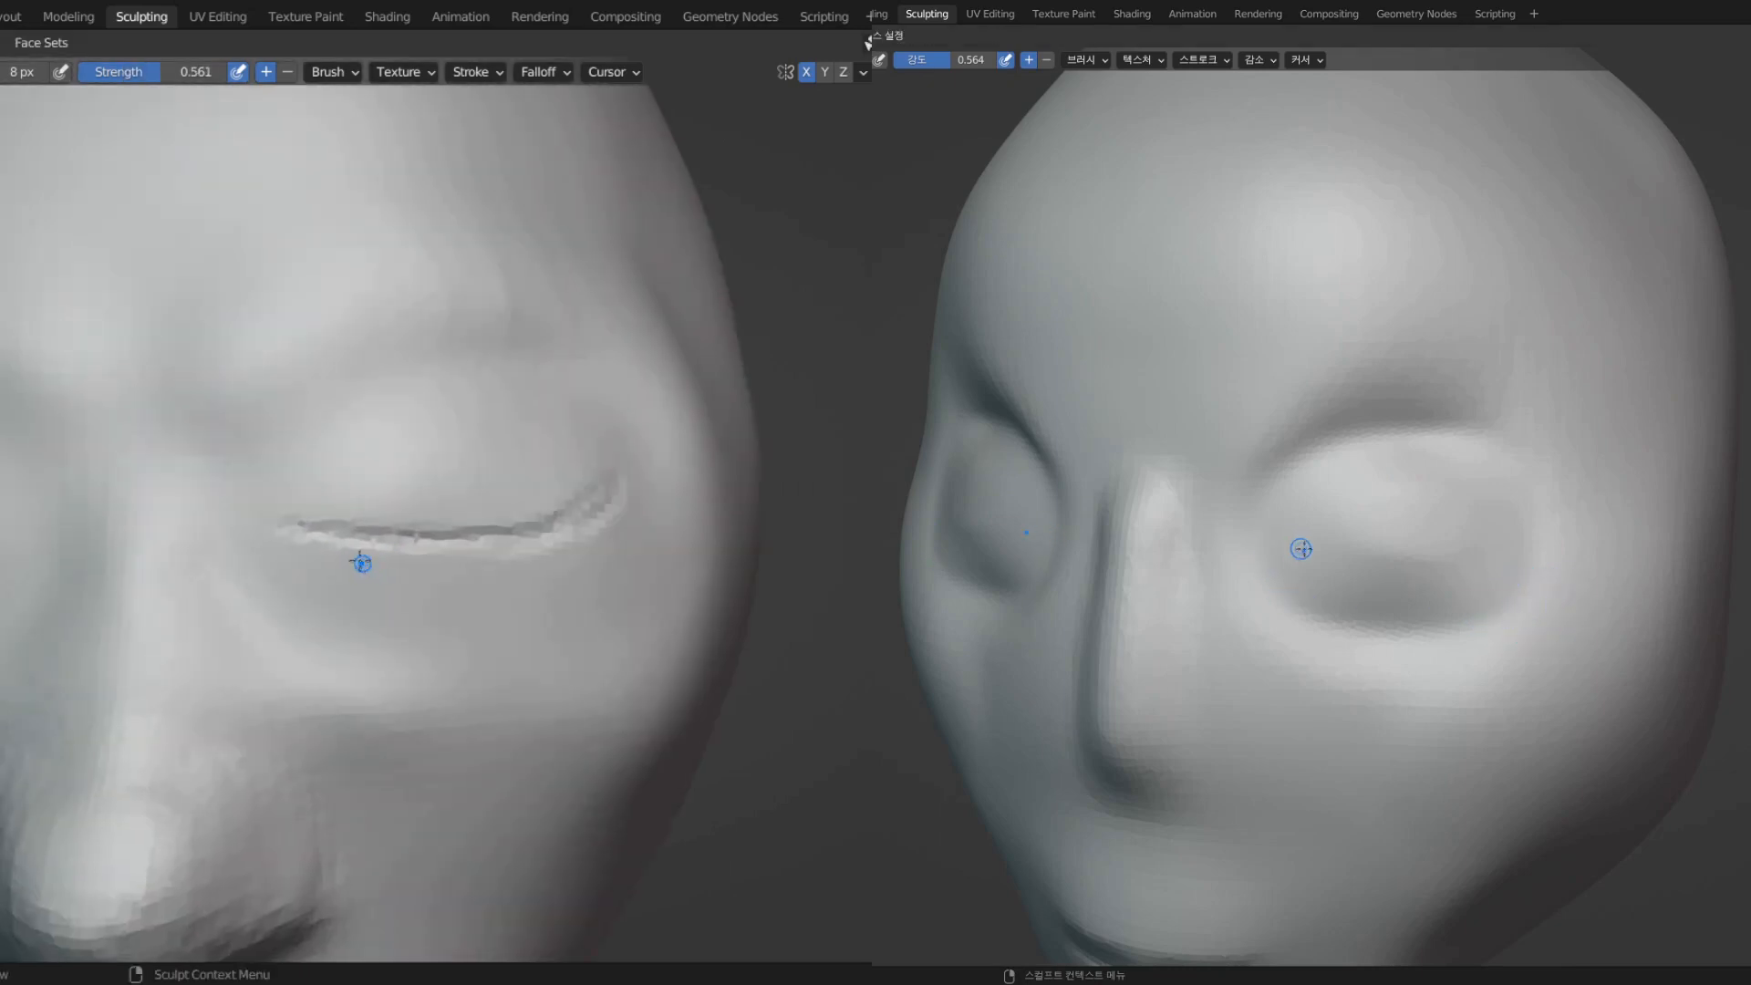
mouse_move(319, 534)
mouse_down()
mouse_move(397, 537)
mouse_move(332, 542)
mouse_up()
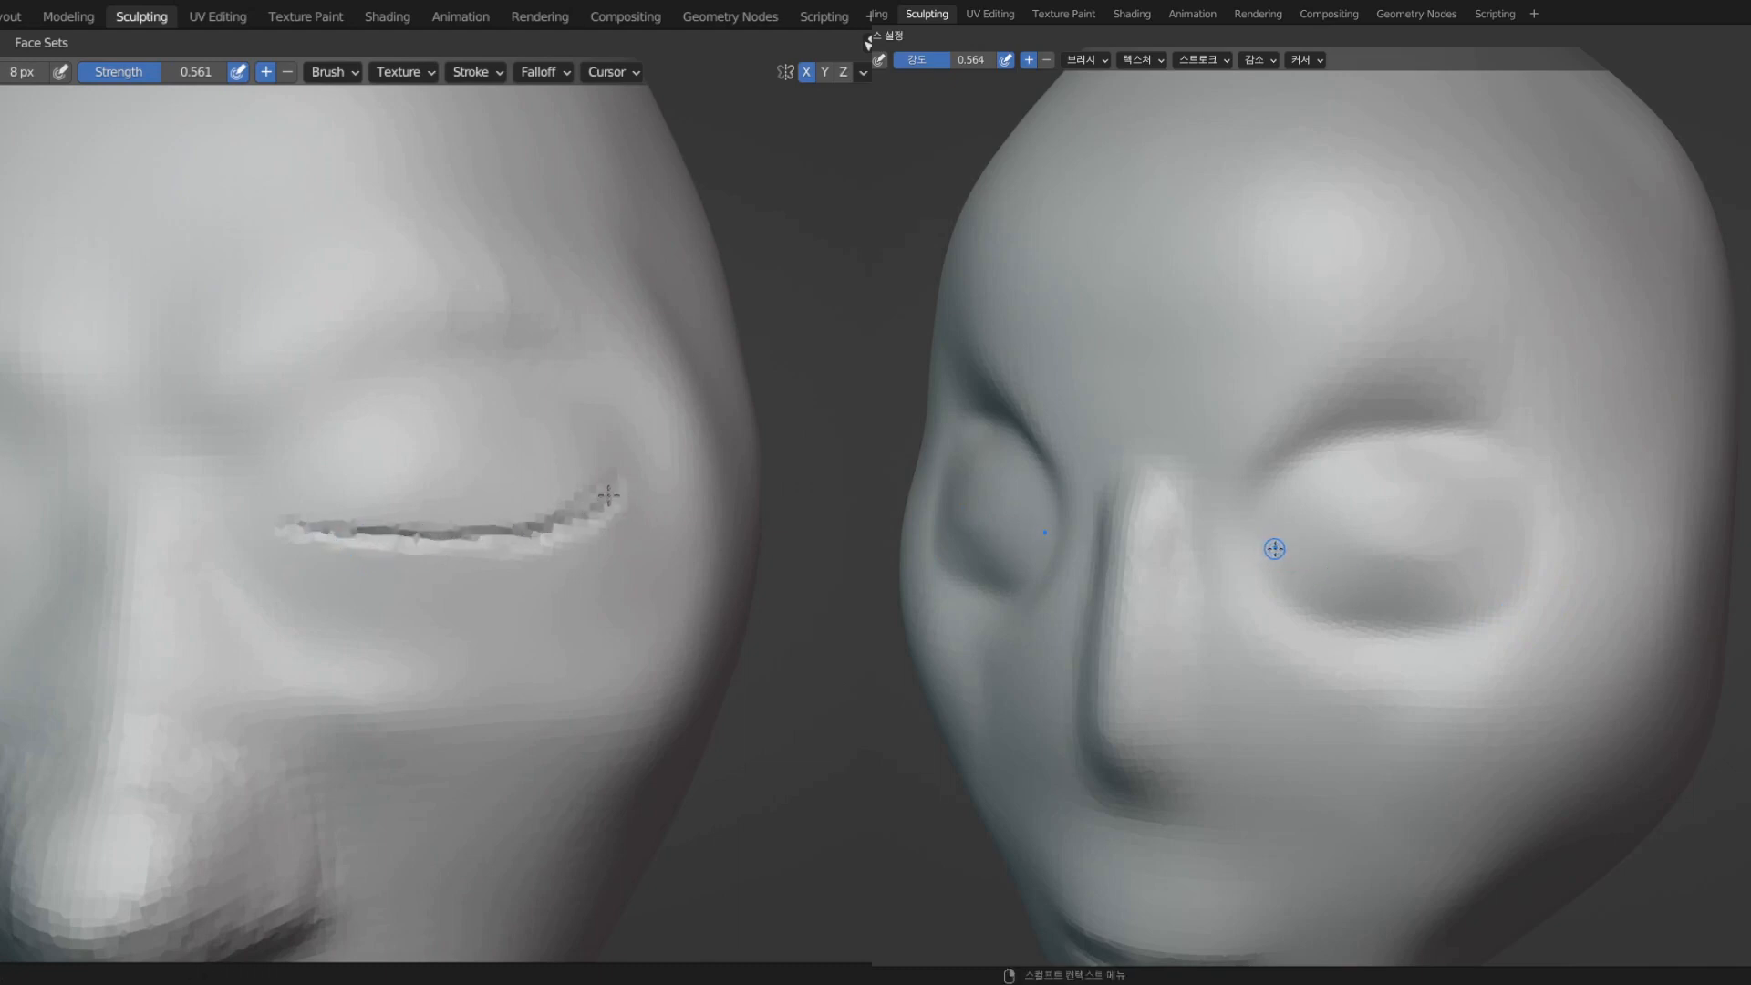
- Switch to the Crease brush at strength 0.250 and set its radius to 51 px
scroll(636, 557, down, 3)
middle_drag(584, 553, 539, 542)
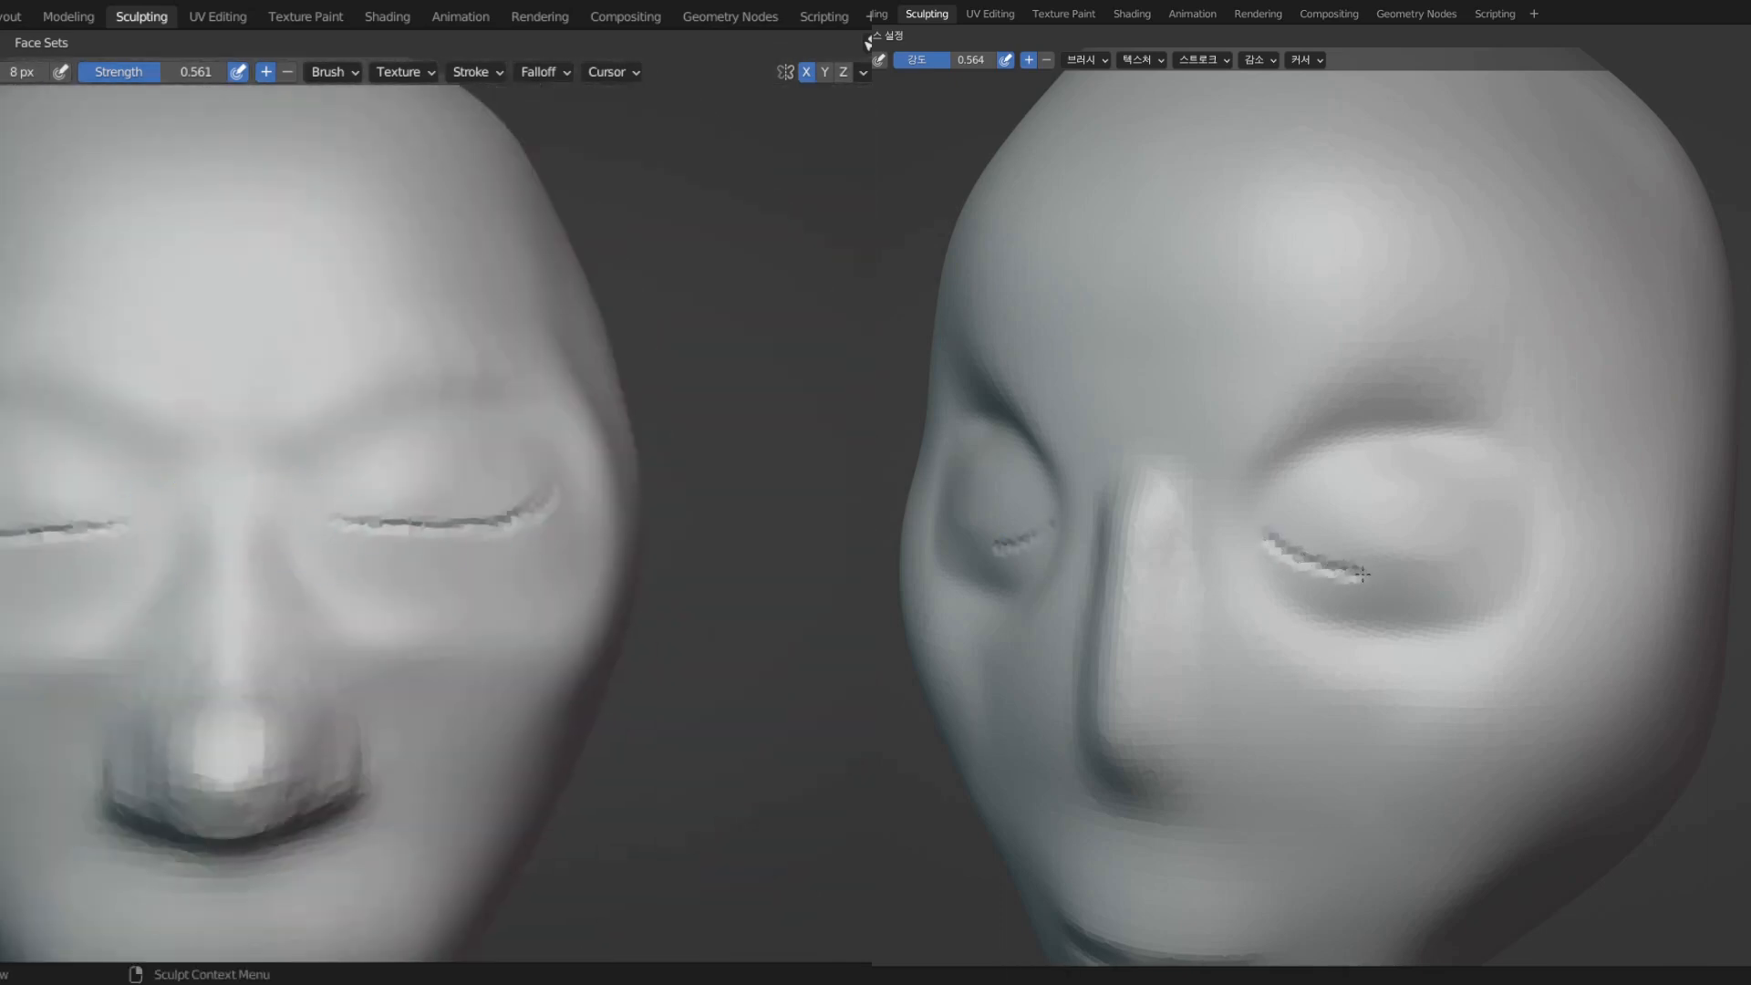
key(shift+space)
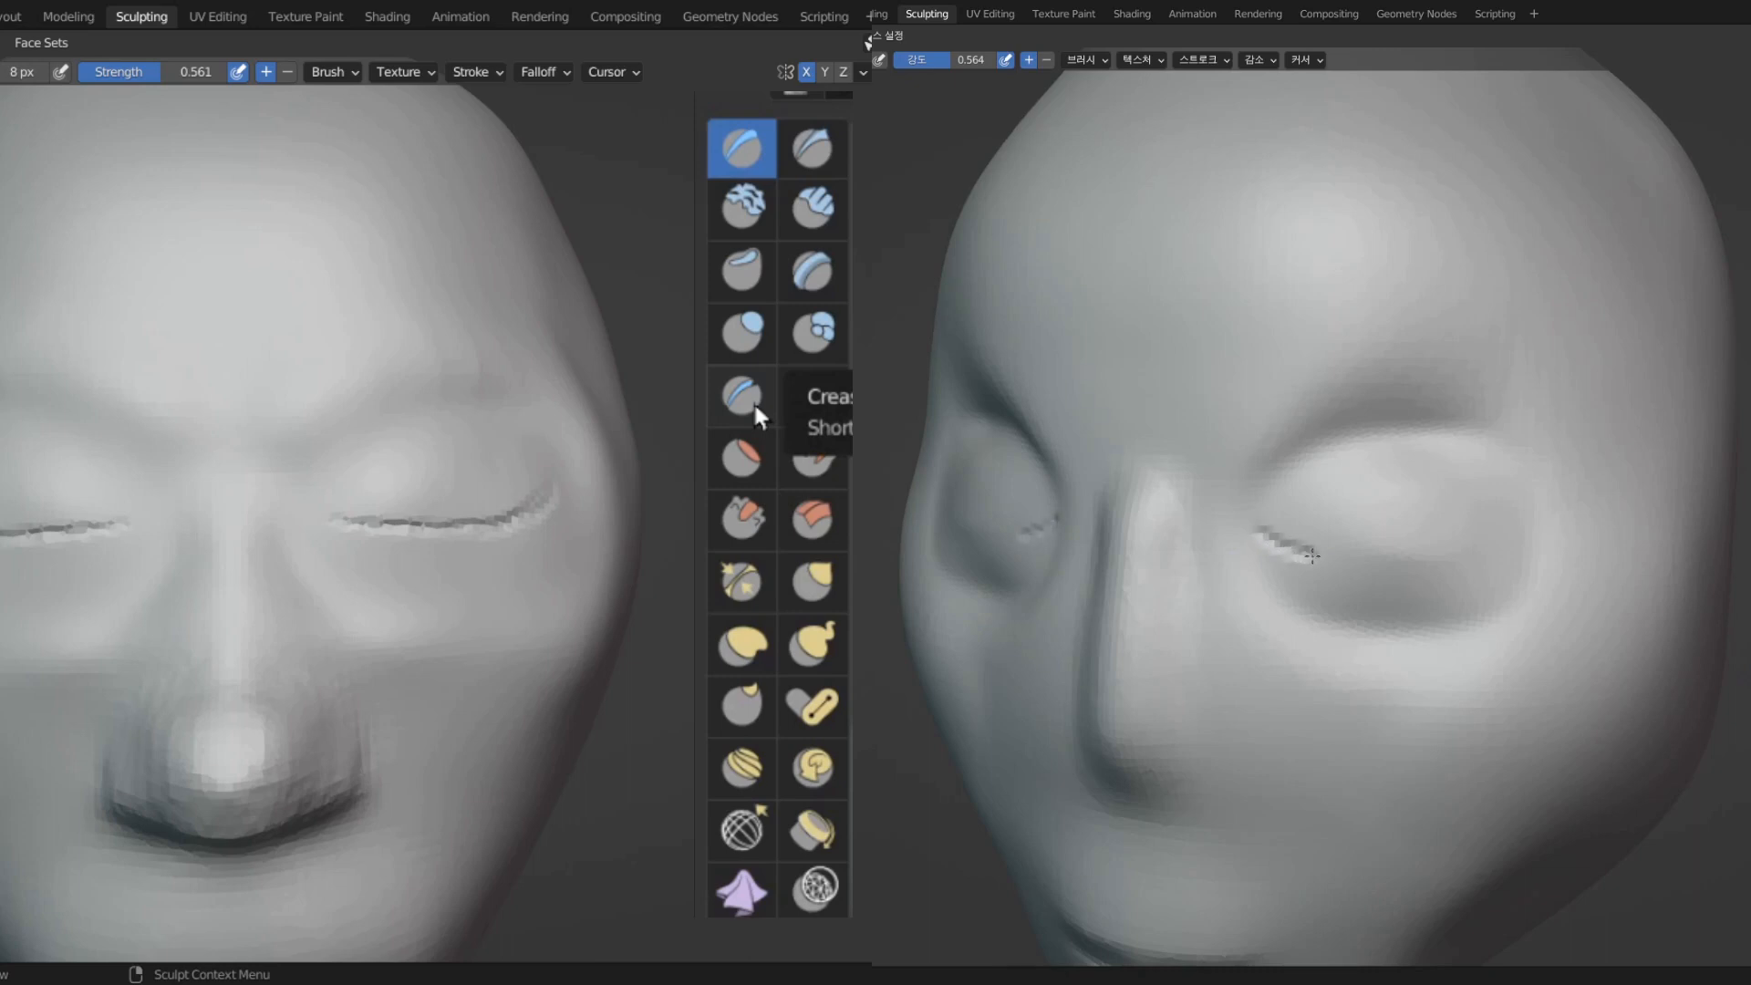
key(shift+c)
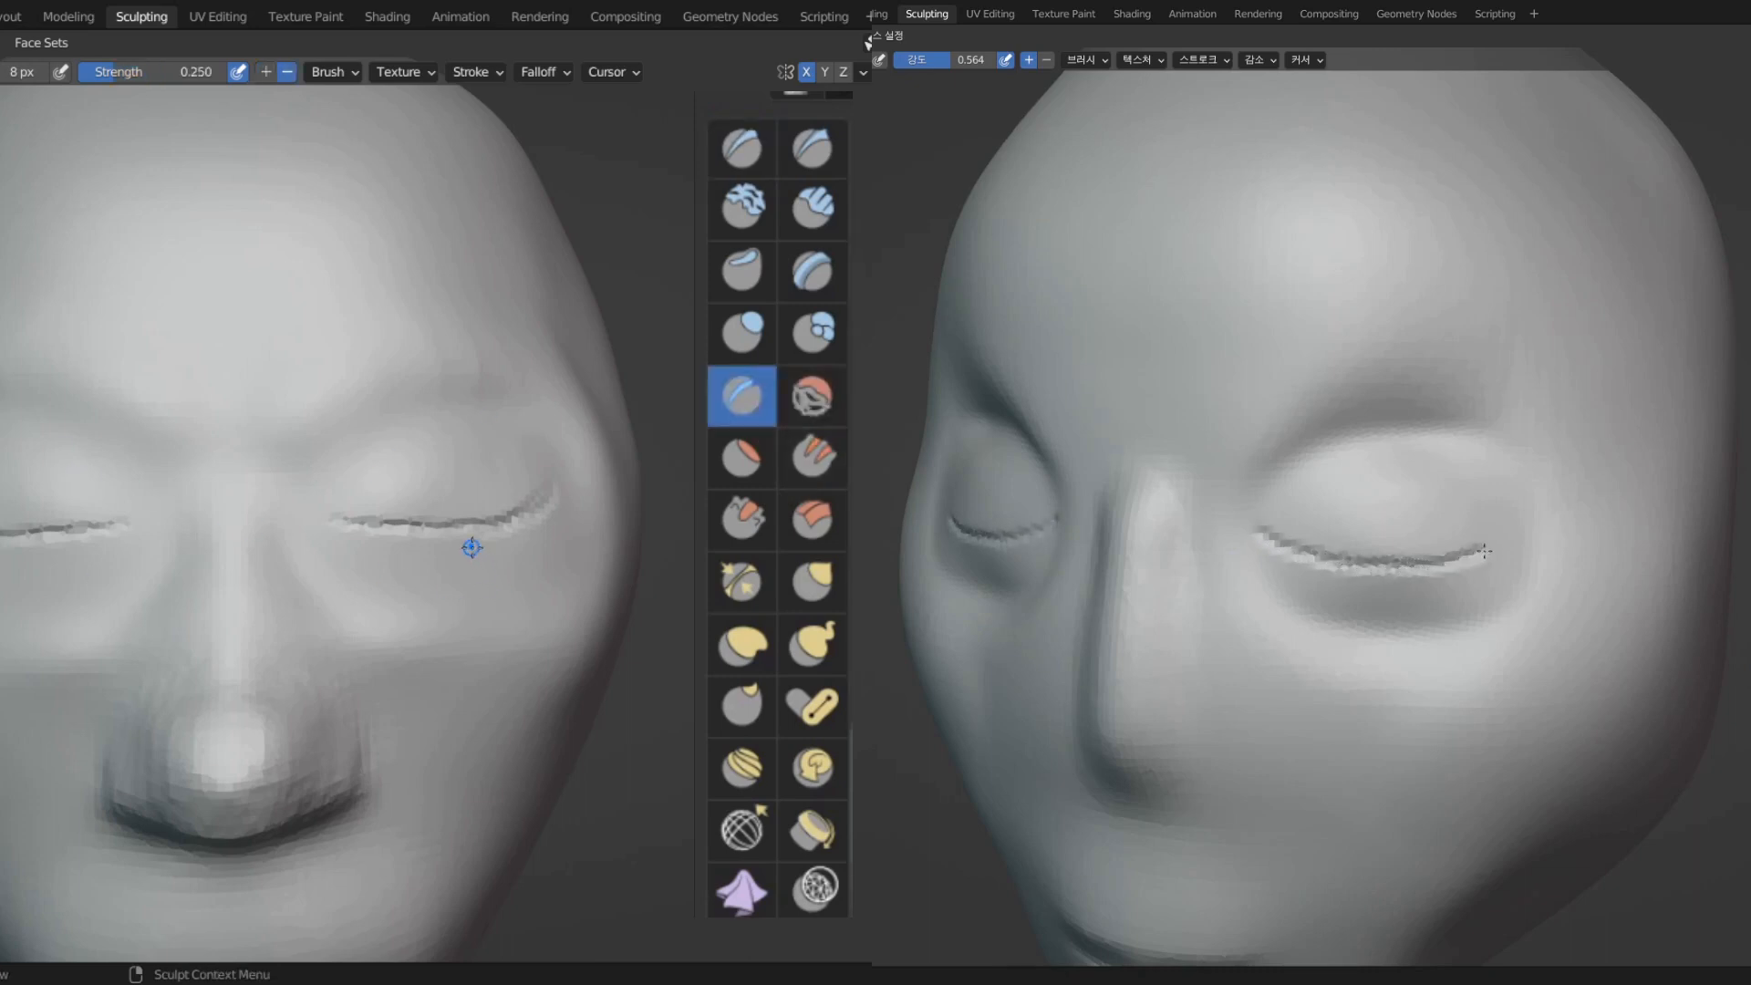
key(f)
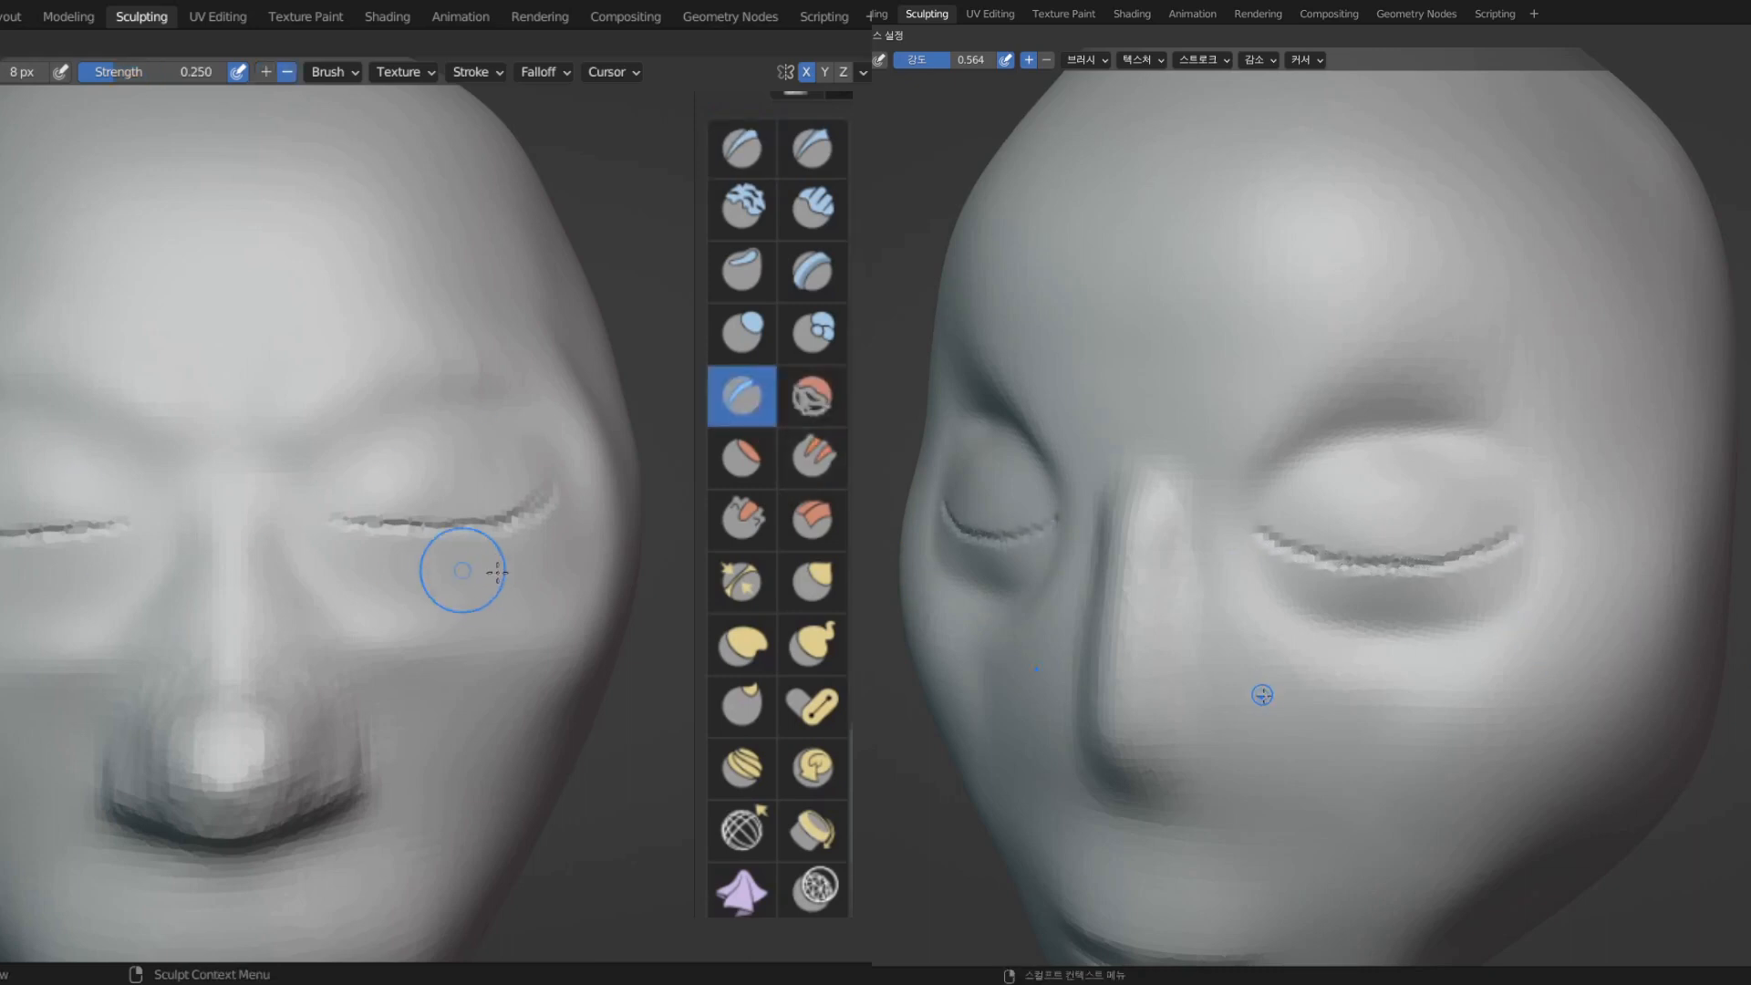
click(501, 573)
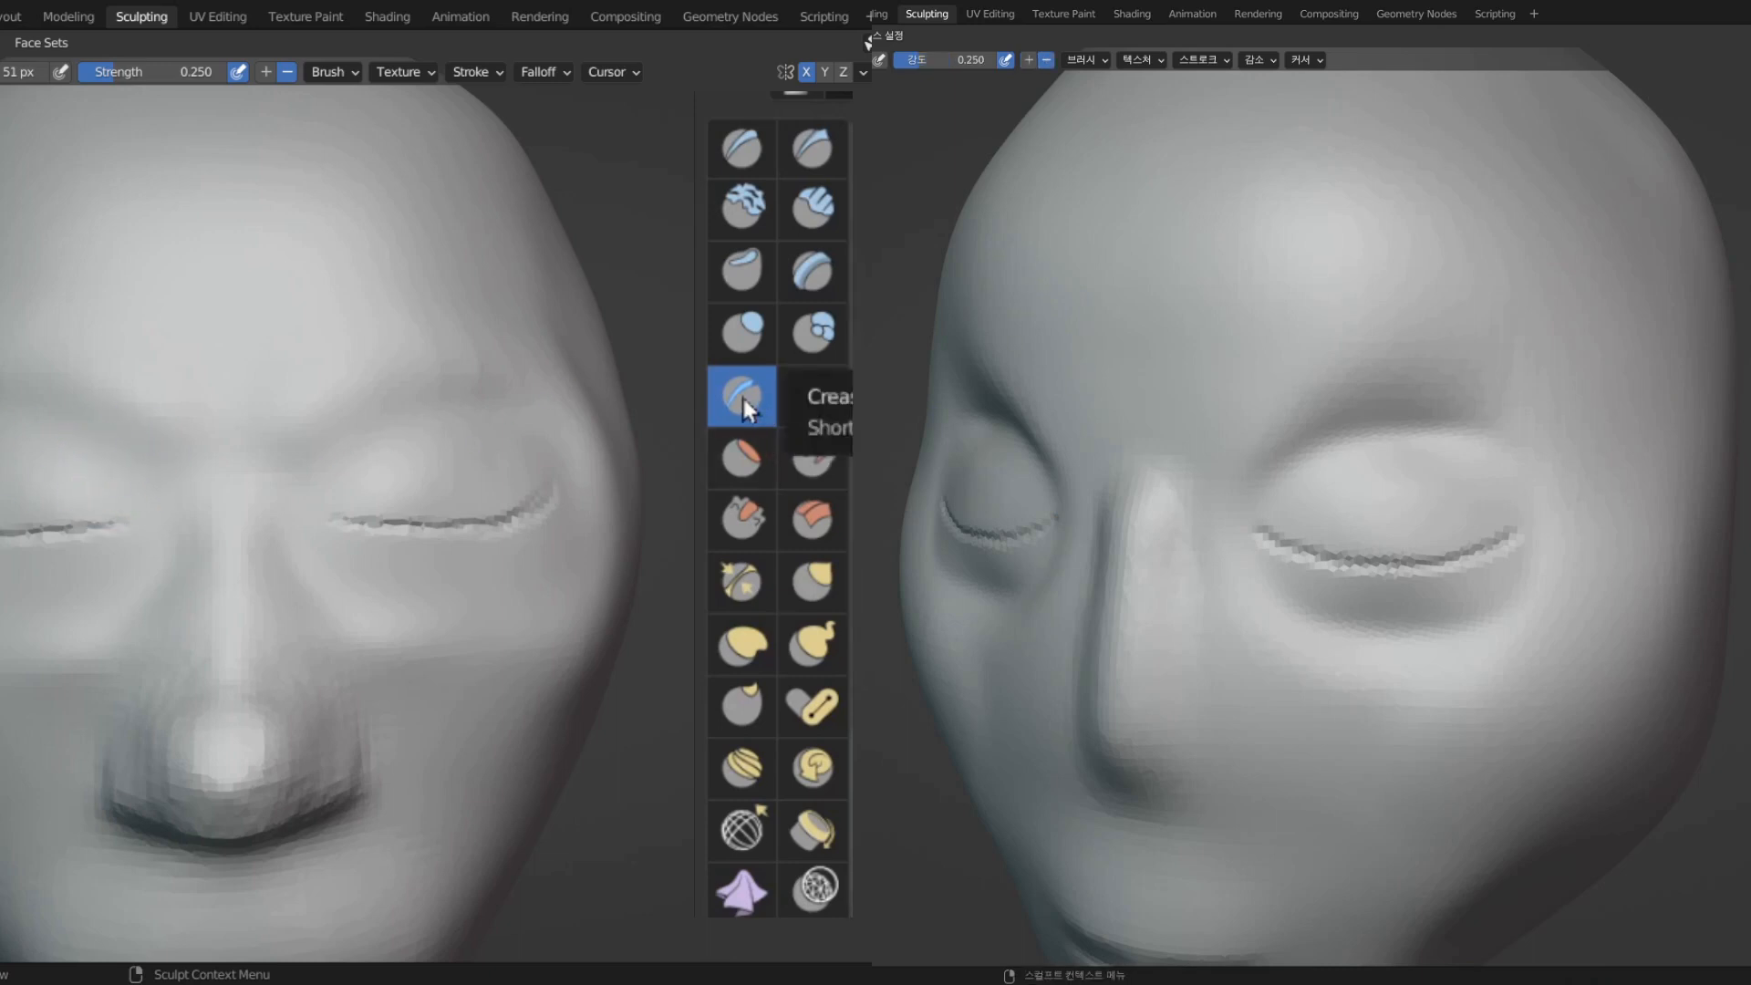
- Sharpen the closed-eyelid lines and their corners with the Crease brush, using radii of 62 px and 35 px
key(bracketright)
key(bracketright)
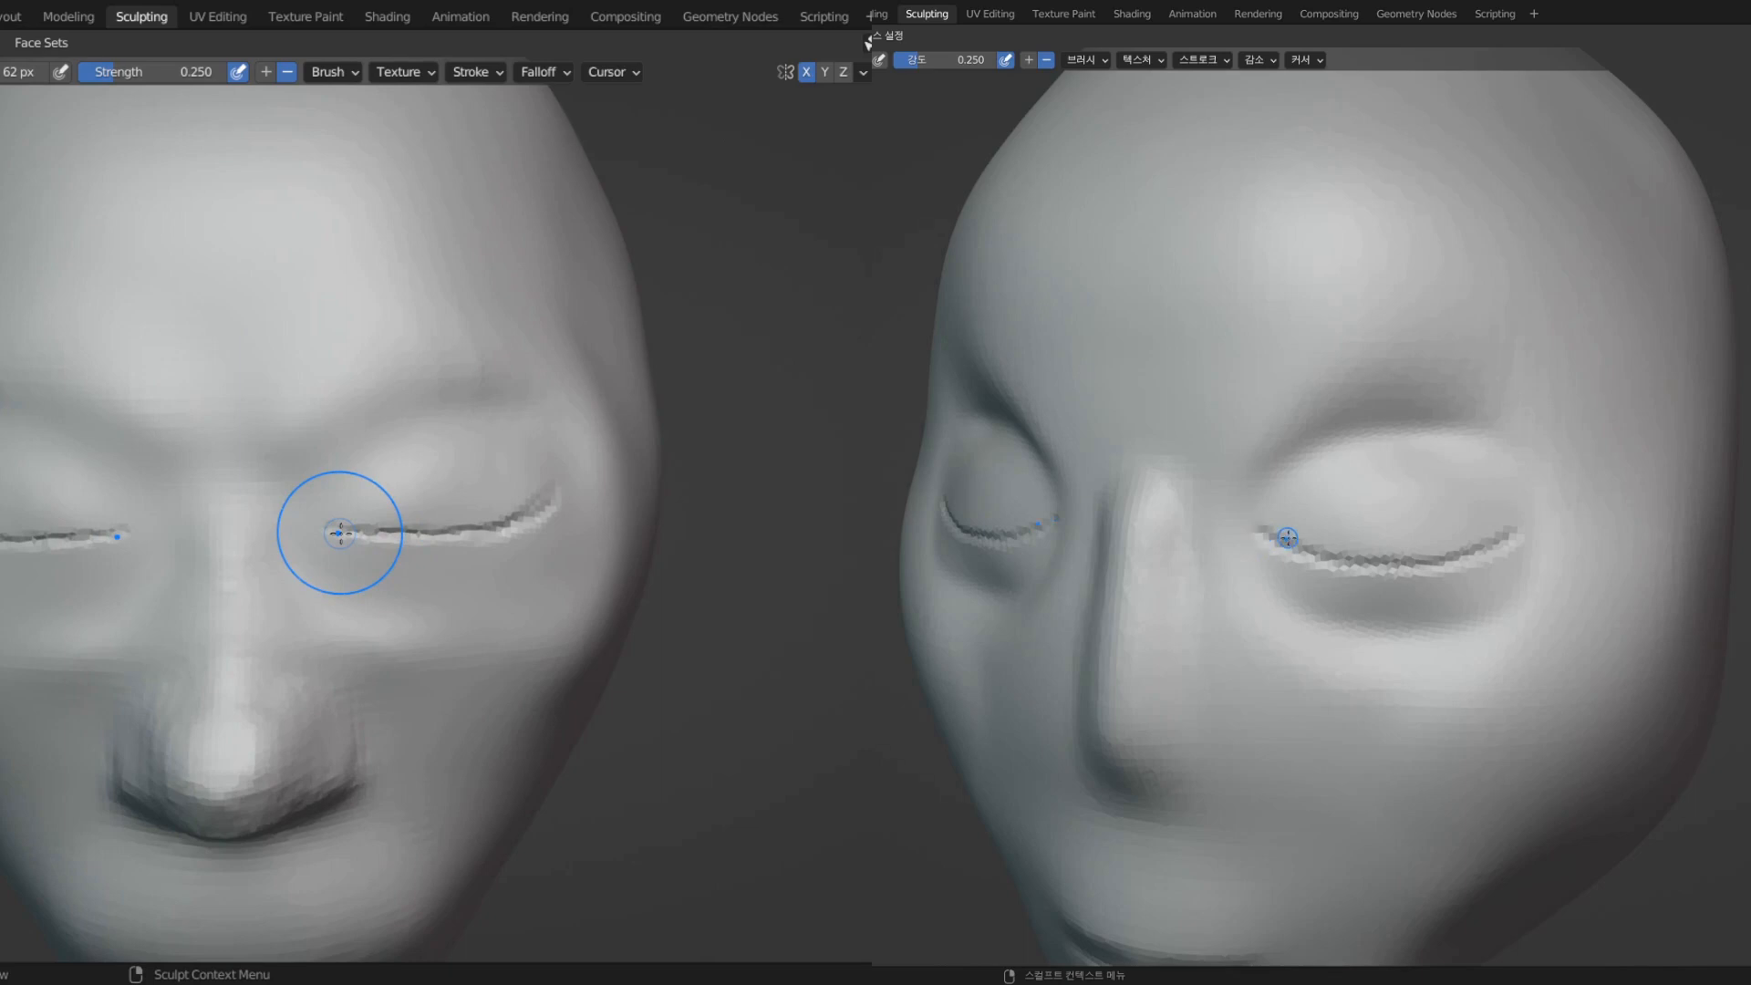
key(f)
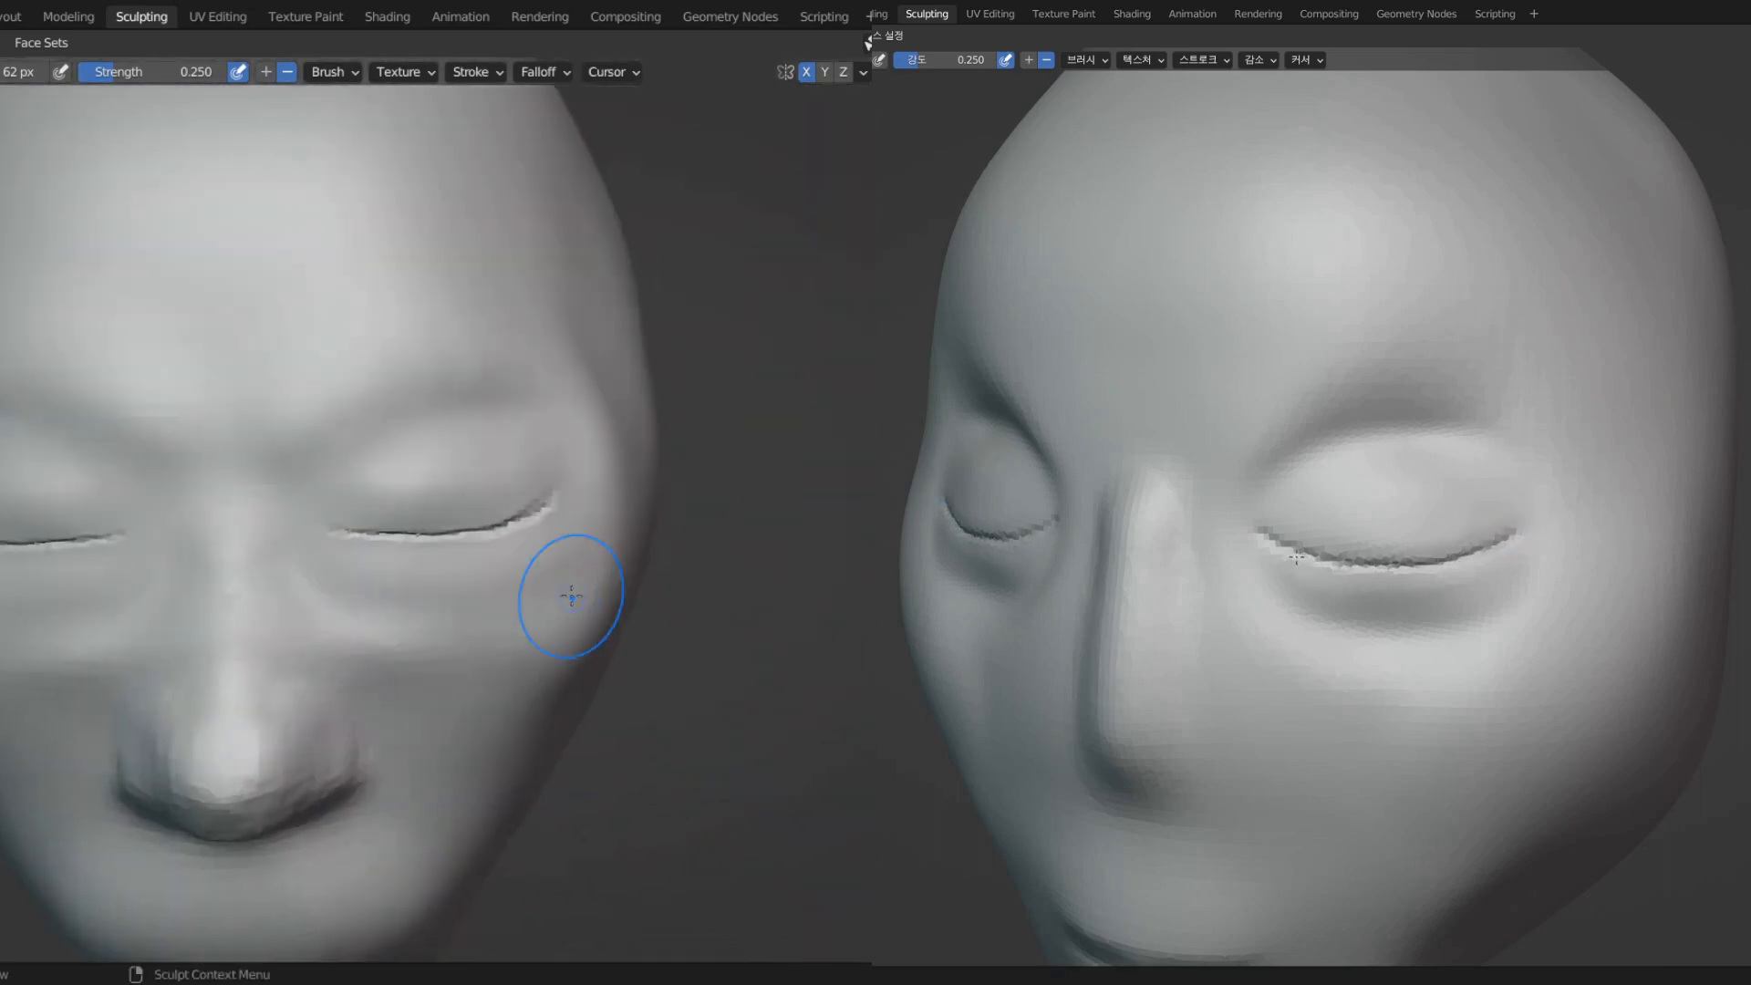
mouse_move(1676, 649)
middle_down()
mouse_move(1536, 626)
mouse_move(1692, 620)
middle_up()
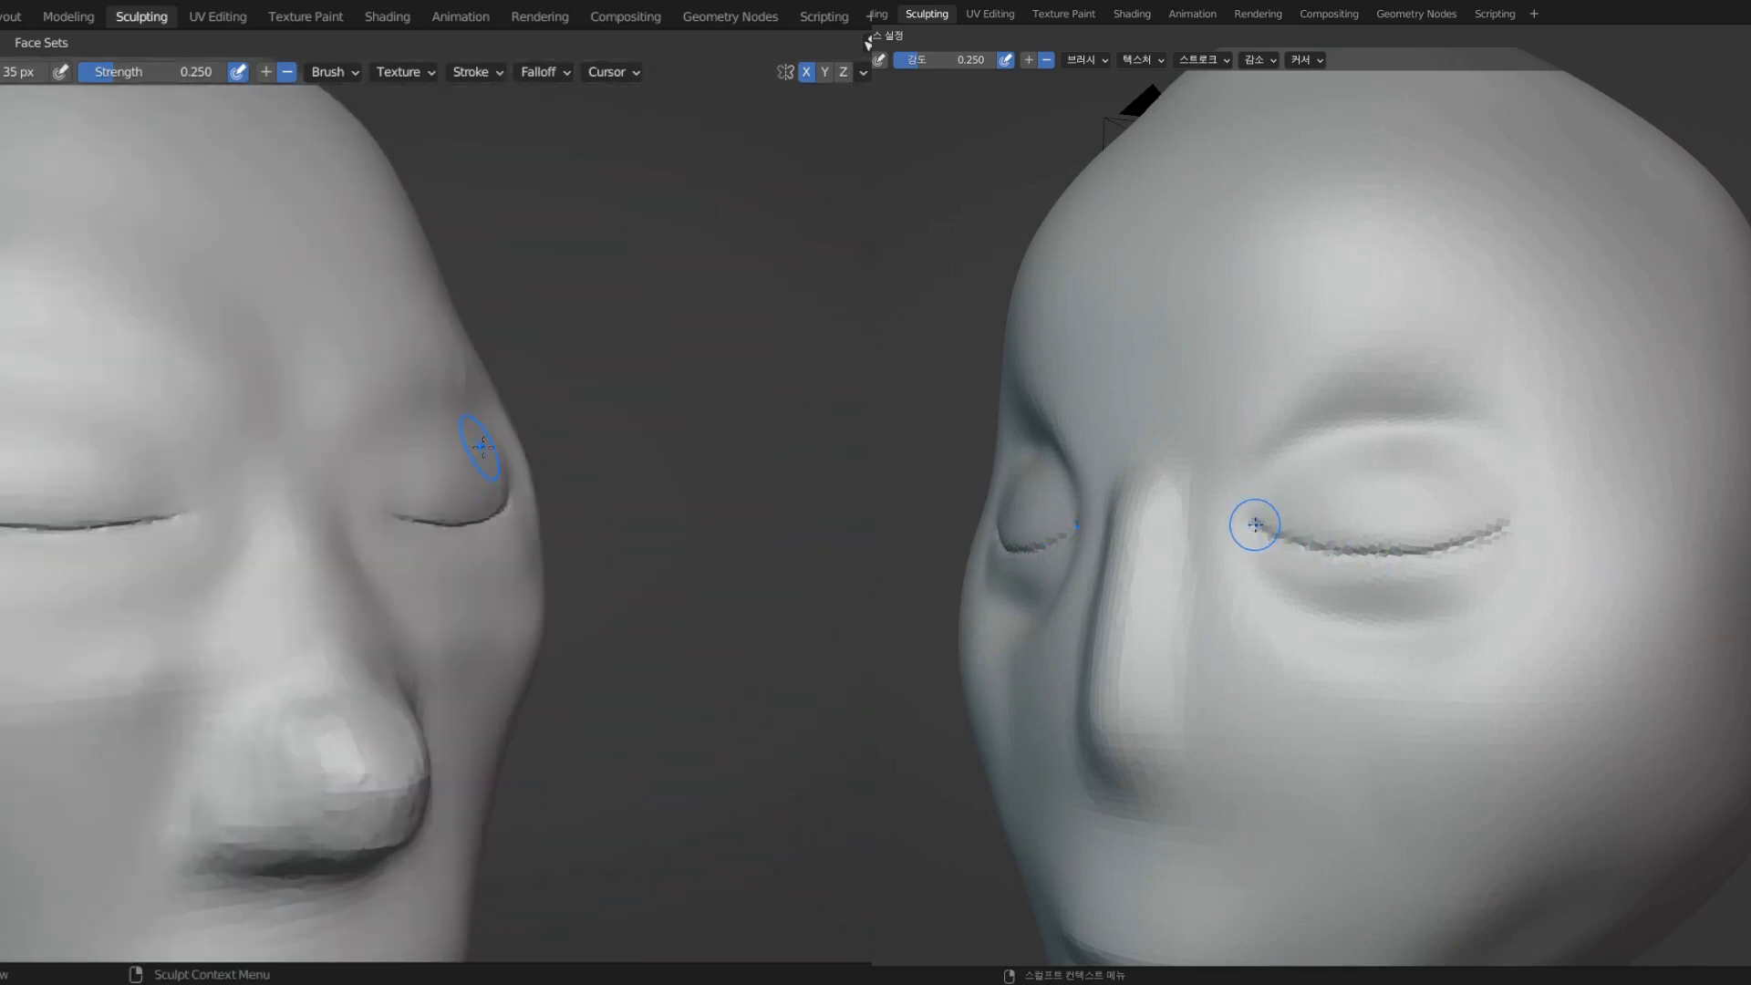
drag(1254, 524, 1258, 530)
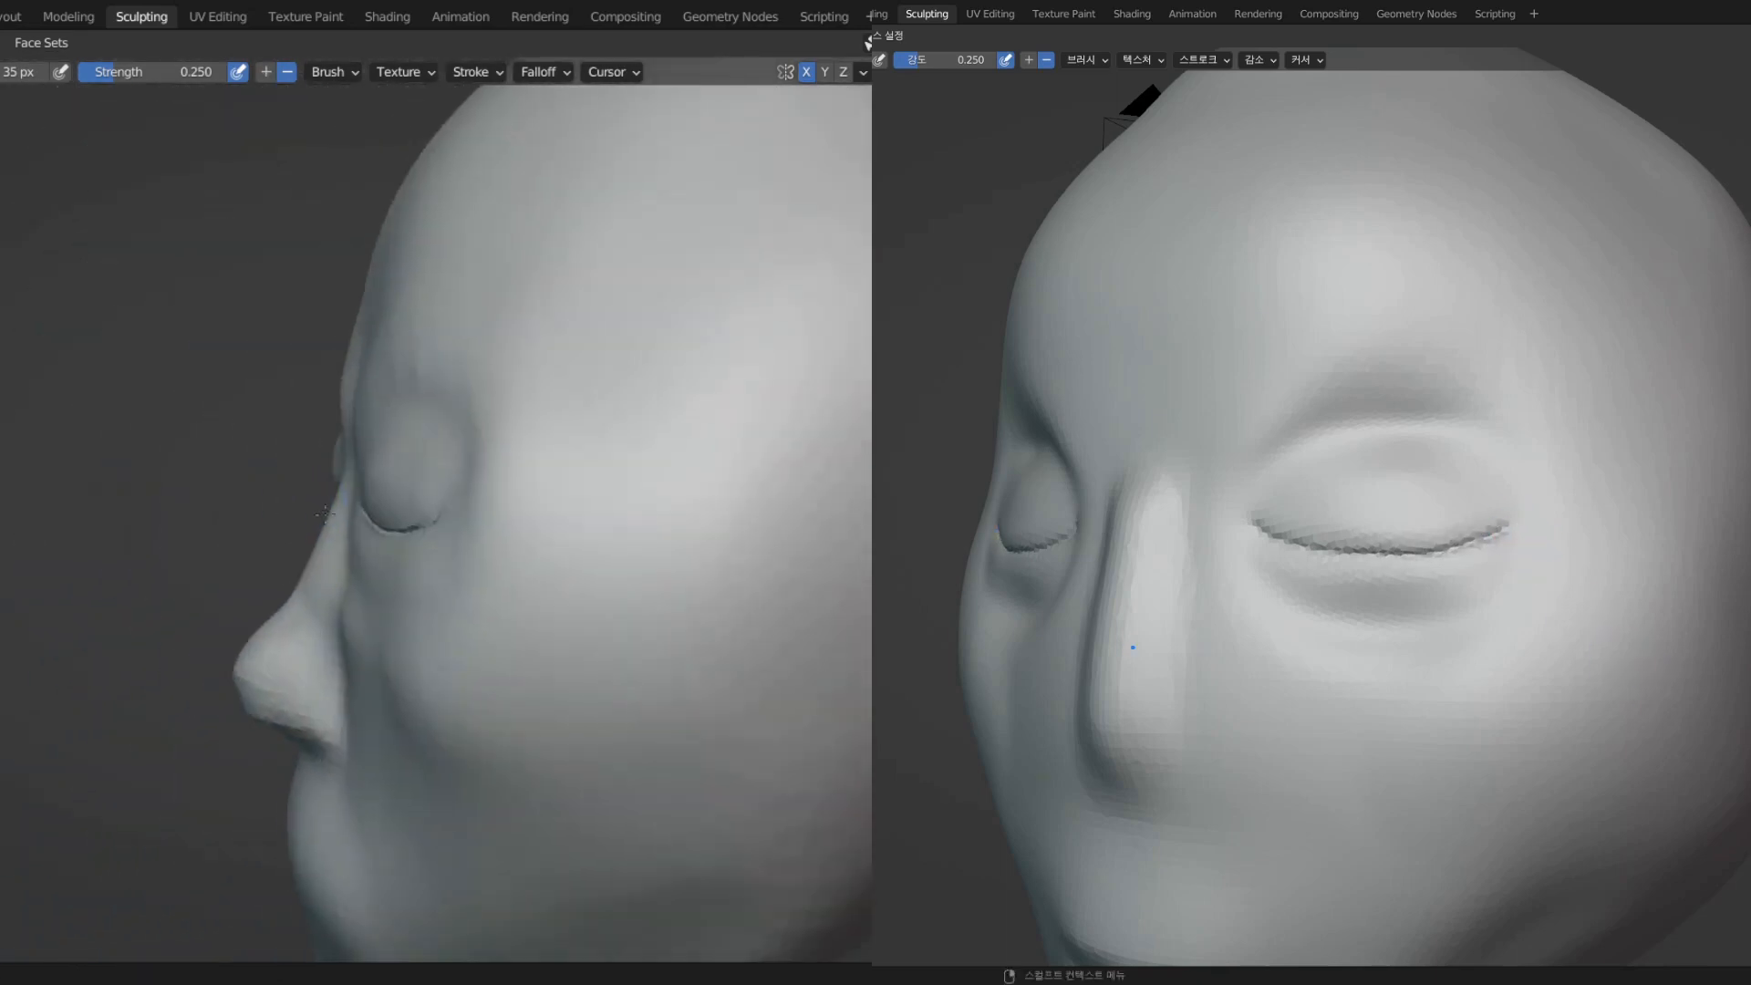
scroll(1133, 647, down, 2)
mouse_move(1743, 697)
middle_down()
mouse_move(1622, 703)
mouse_move(1710, 698)
middle_up()
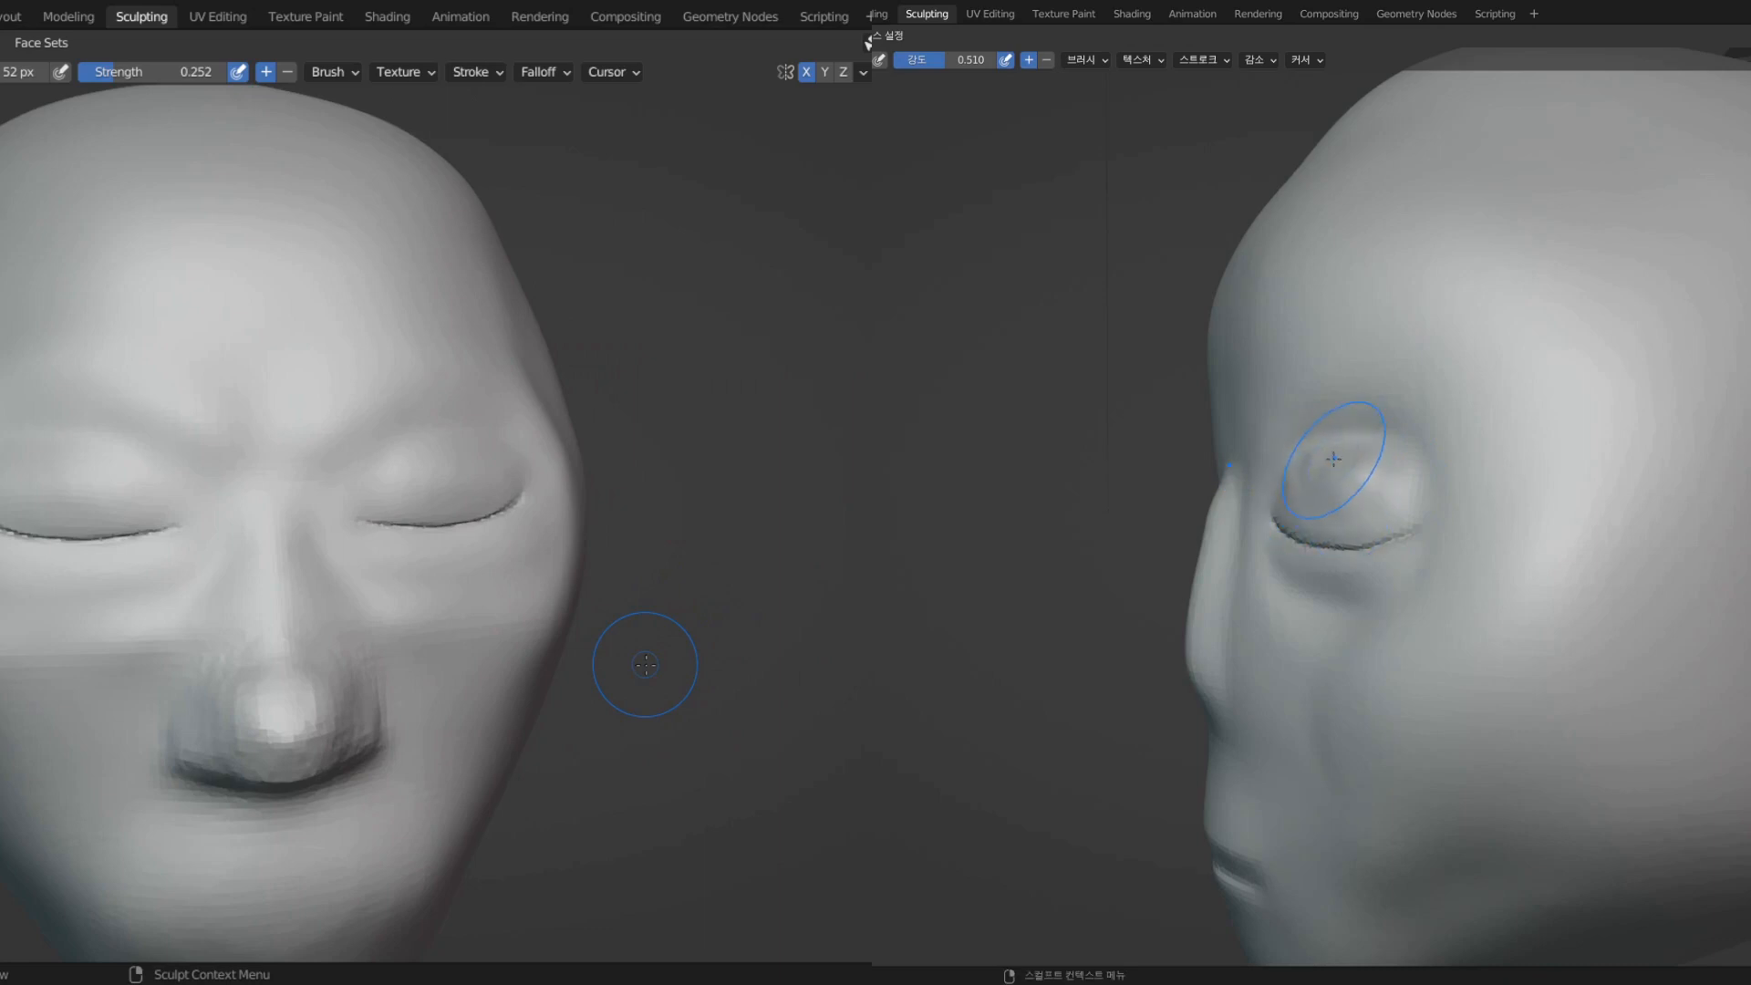
- Raise the 52 px brush's strength to 0.373 and build up the upper nose bridge between the eyes
middle_drag(644, 664, 548, 675)
mouse_move(444, 712)
middle_down()
mouse_move(375, 638)
mouse_move(418, 587)
mouse_move(392, 620)
mouse_move(414, 641)
mouse_move(310, 641)
middle_up()
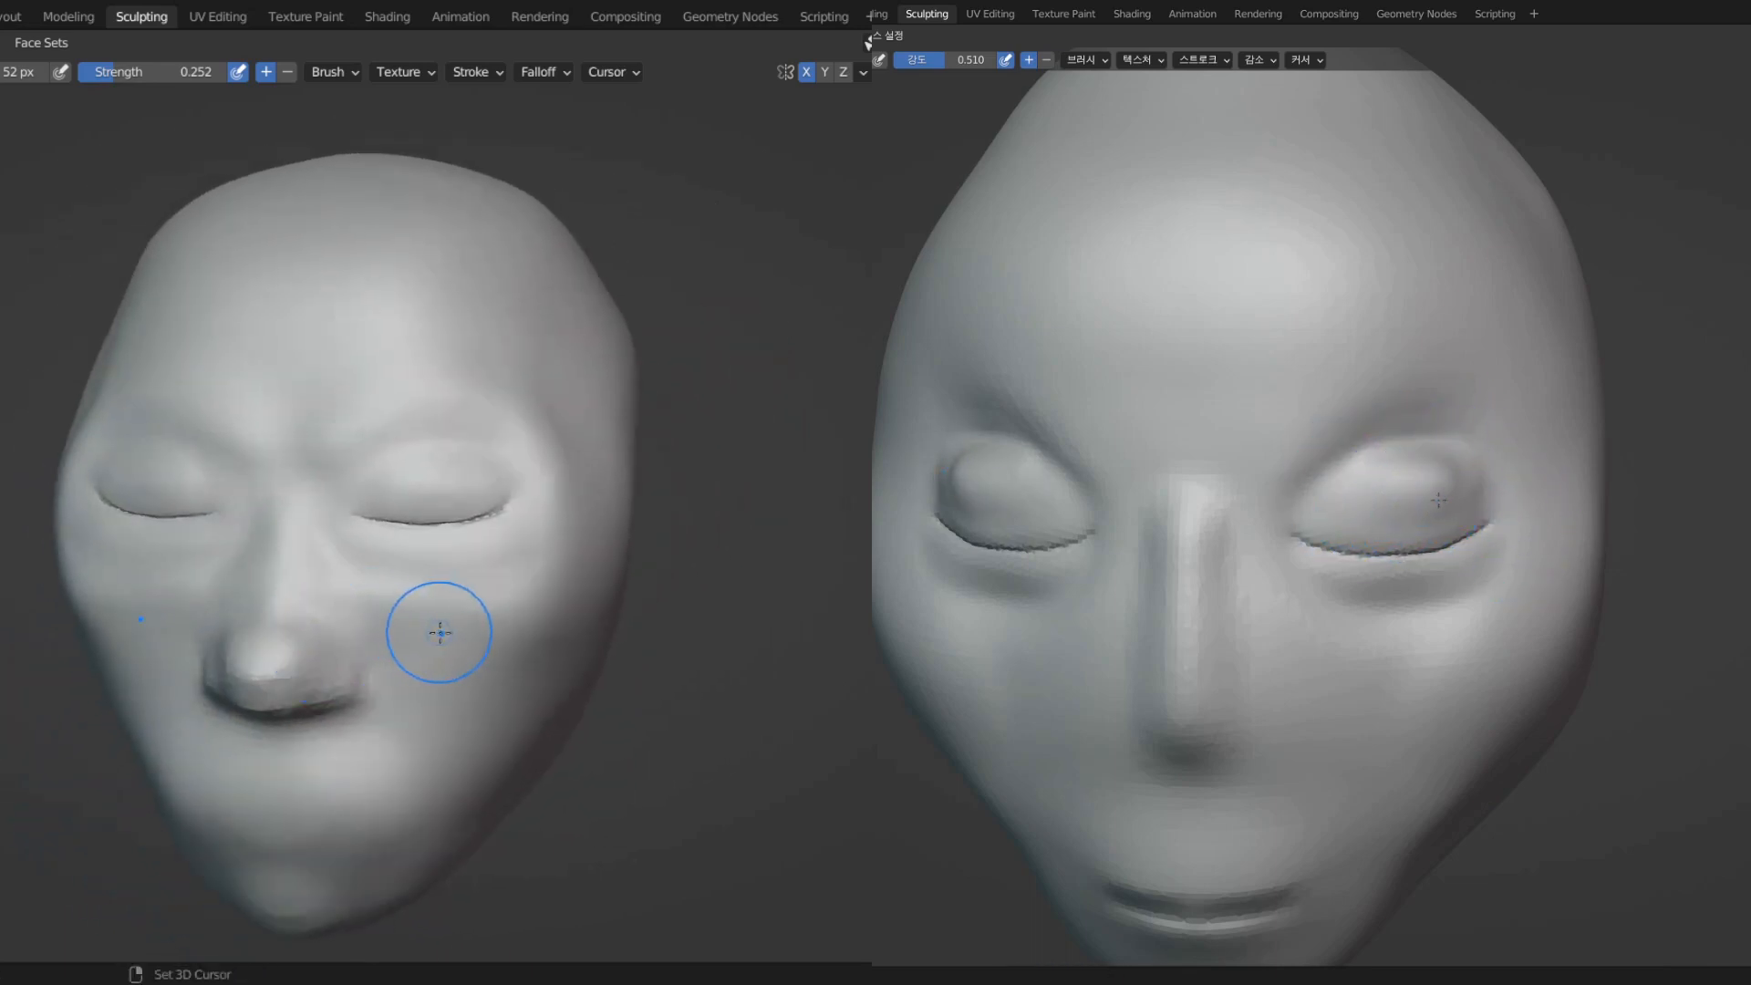
mouse_move(439, 632)
middle_down()
mouse_move(489, 695)
mouse_move(377, 673)
mouse_move(632, 672)
mouse_move(429, 688)
middle_up()
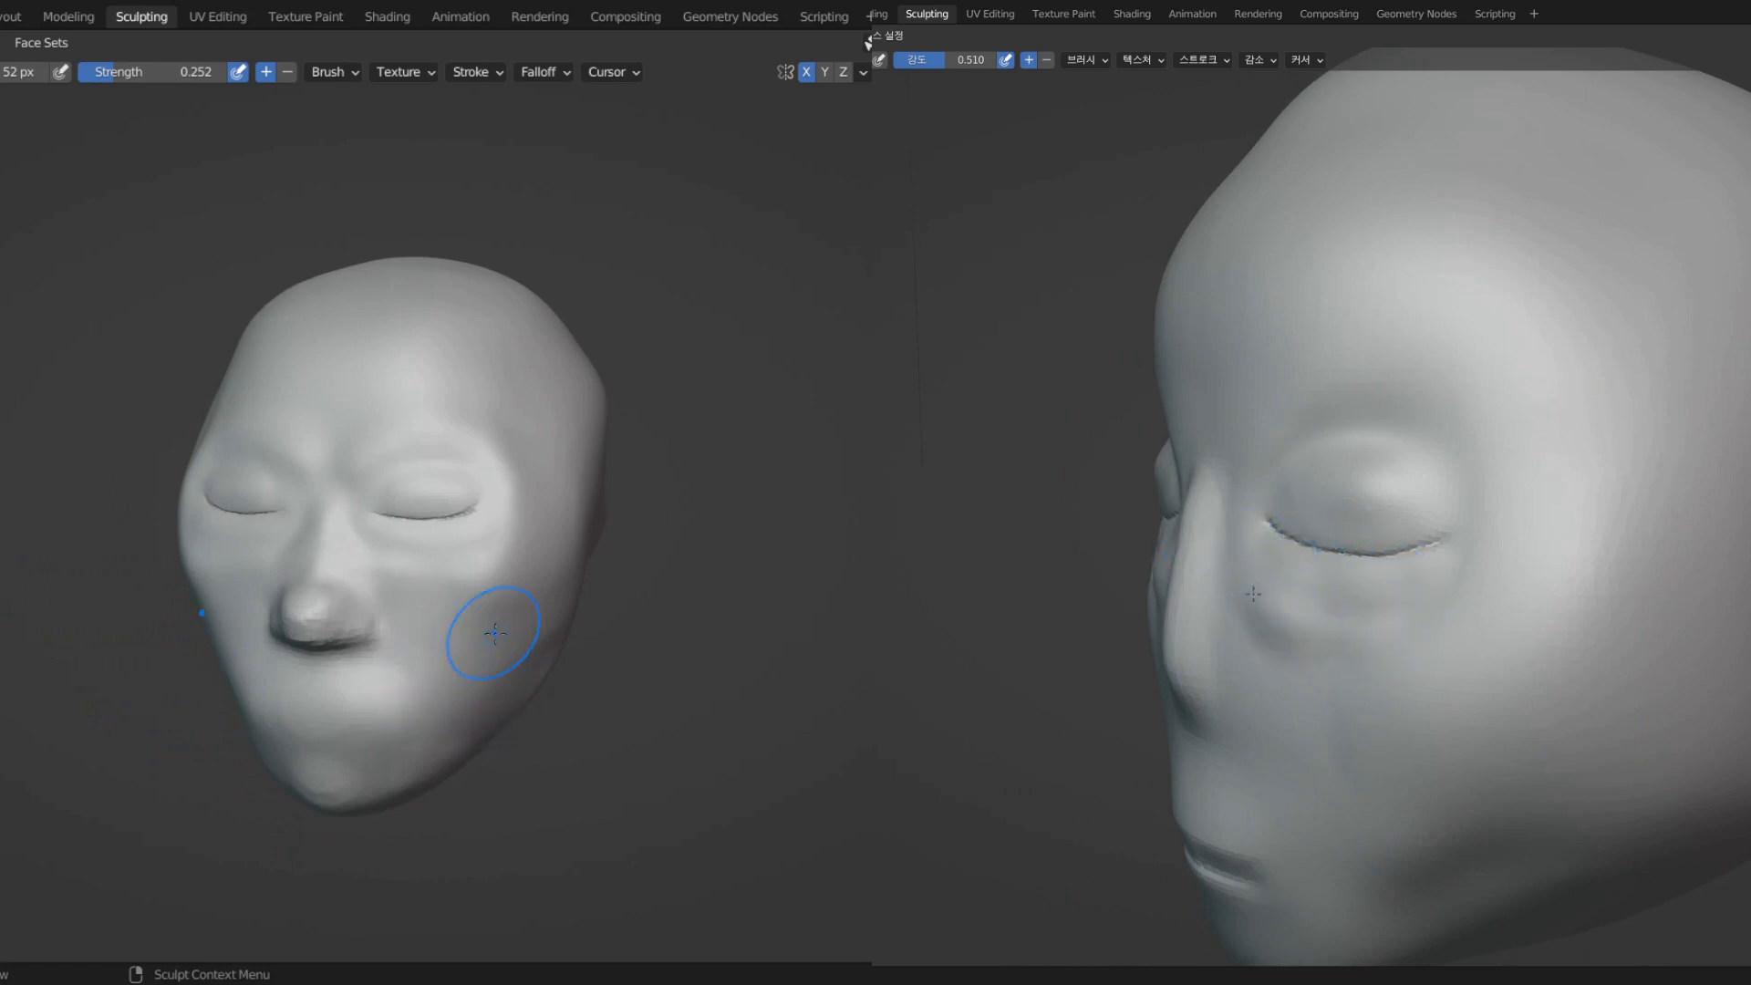
middle_drag(469, 570, 547, 575)
scroll(364, 592, up, 3)
mouse_move(300, 619)
middle_down()
mouse_move(243, 602)
mouse_move(265, 618)
mouse_move(364, 588)
mouse_move(312, 541)
mouse_move(270, 559)
middle_up()
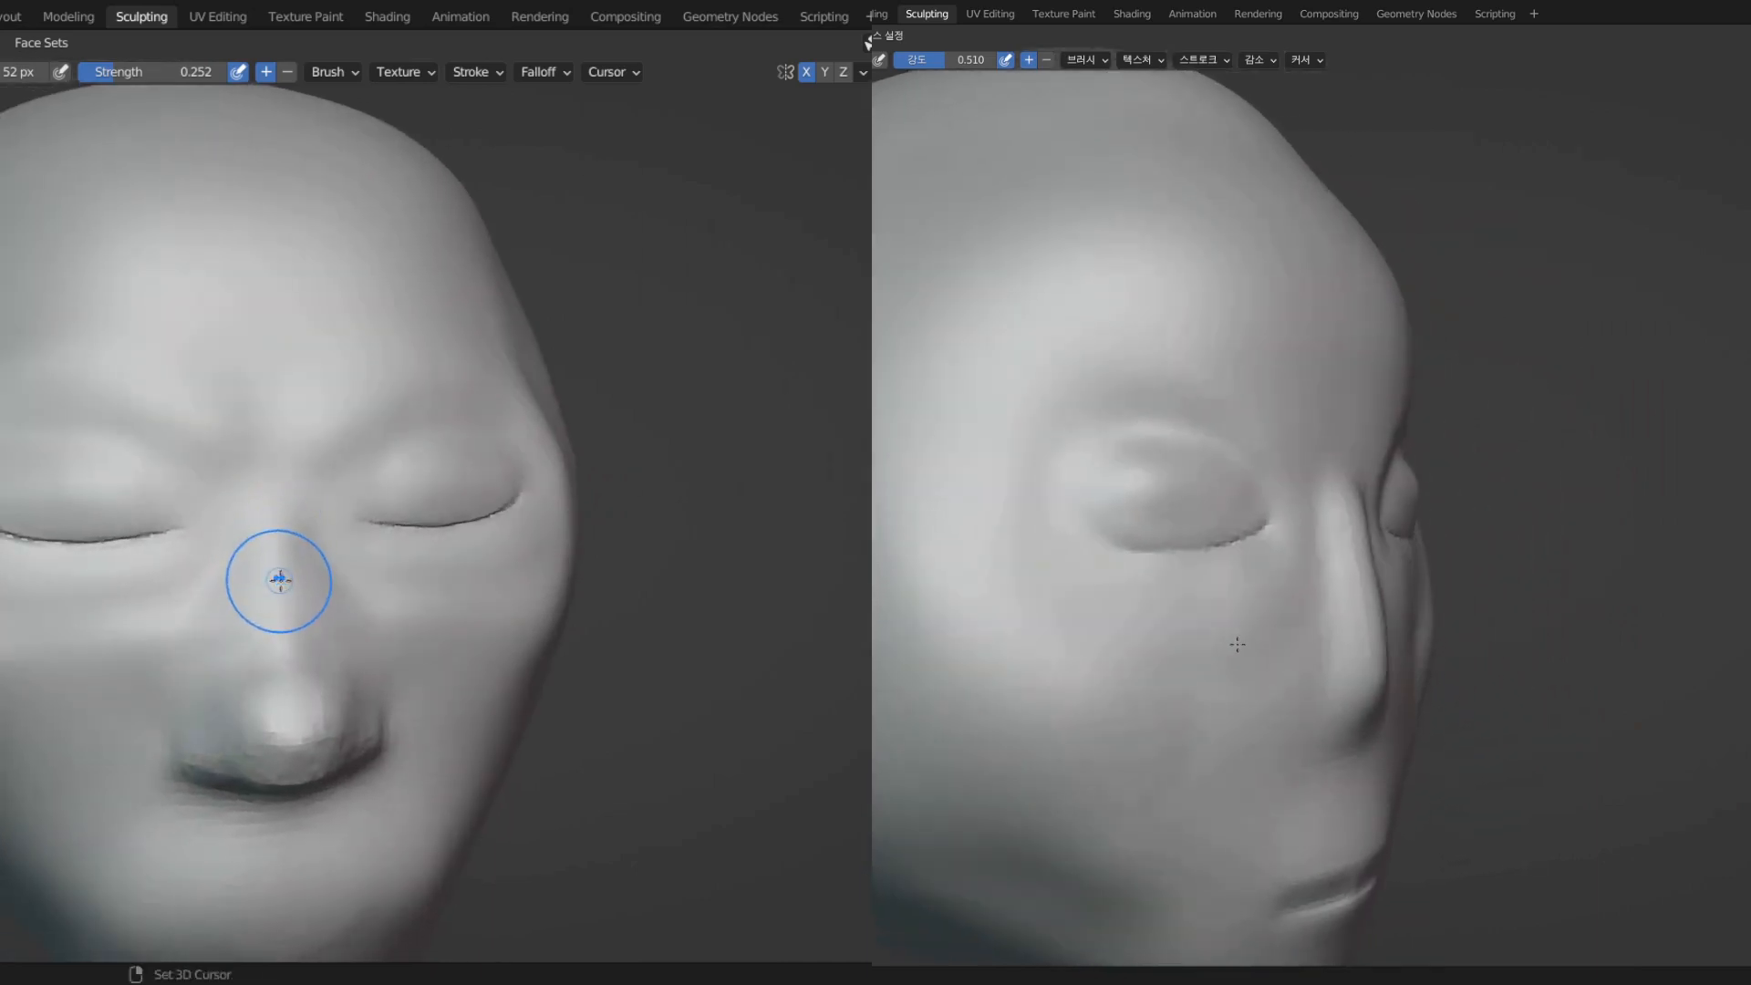
key(shift+f)
click(281, 552)
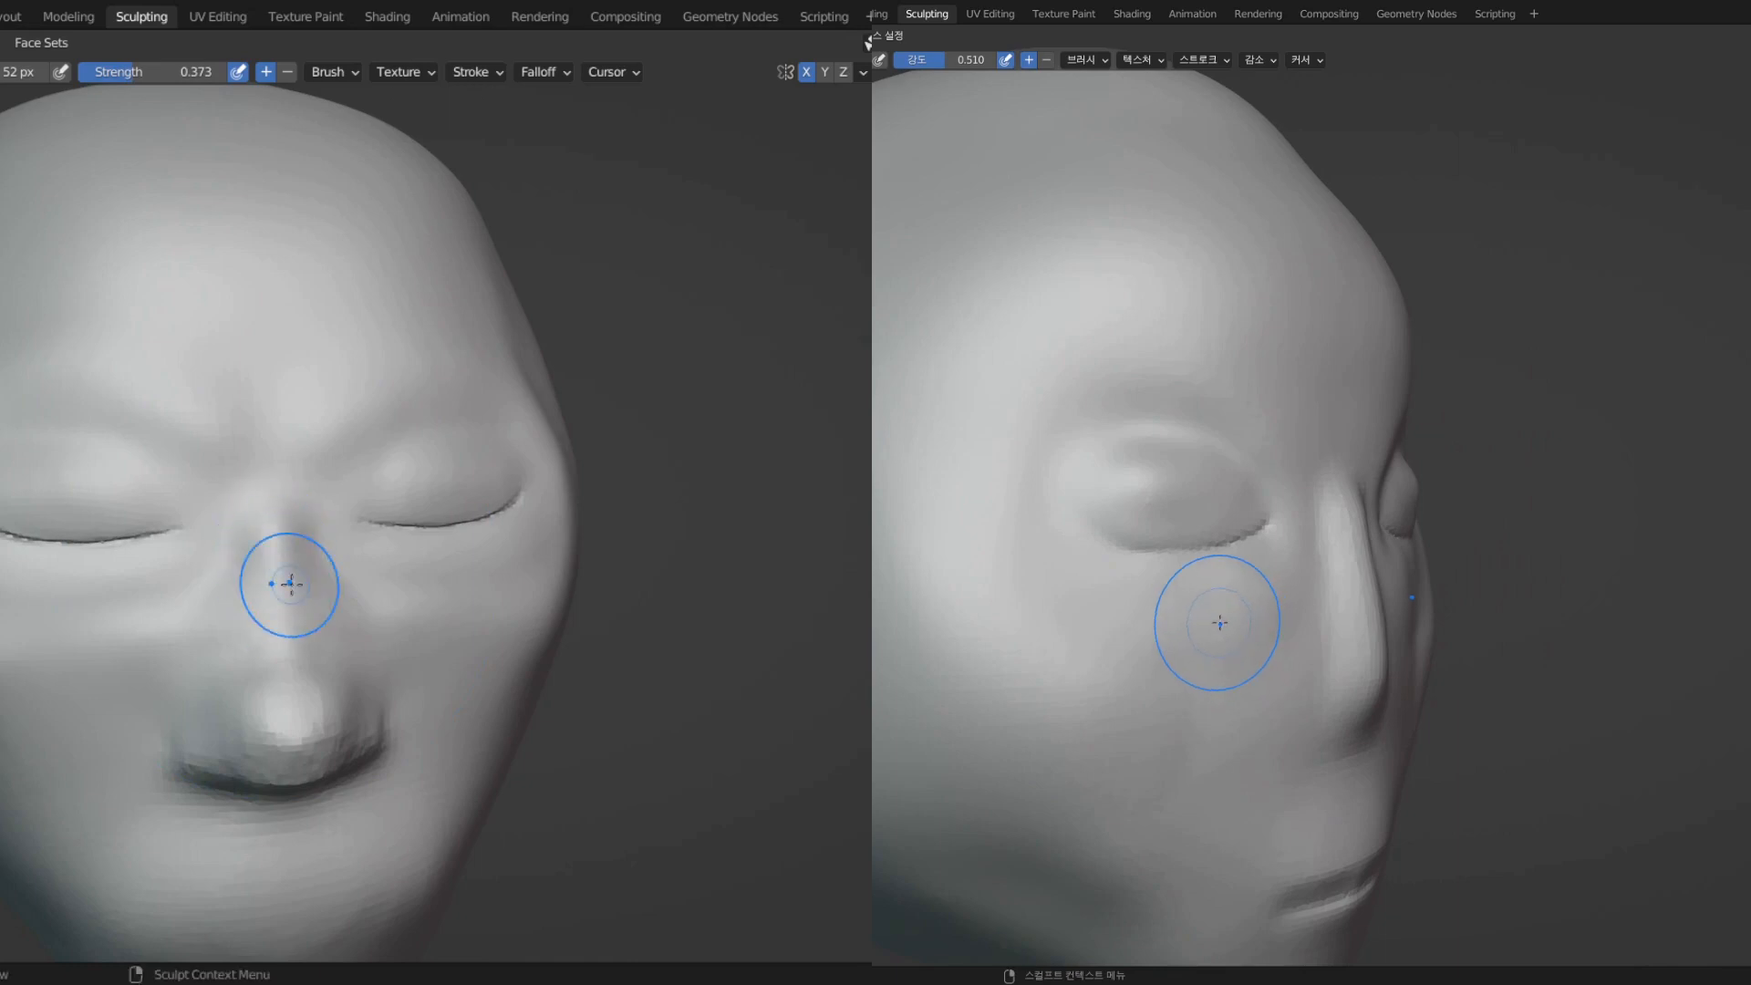
drag(290, 583, 274, 613)
- Define the nose ridge and shape the sides of the nose down to the cheeks with the 52 px brush
middle_drag(276, 630, 359, 664)
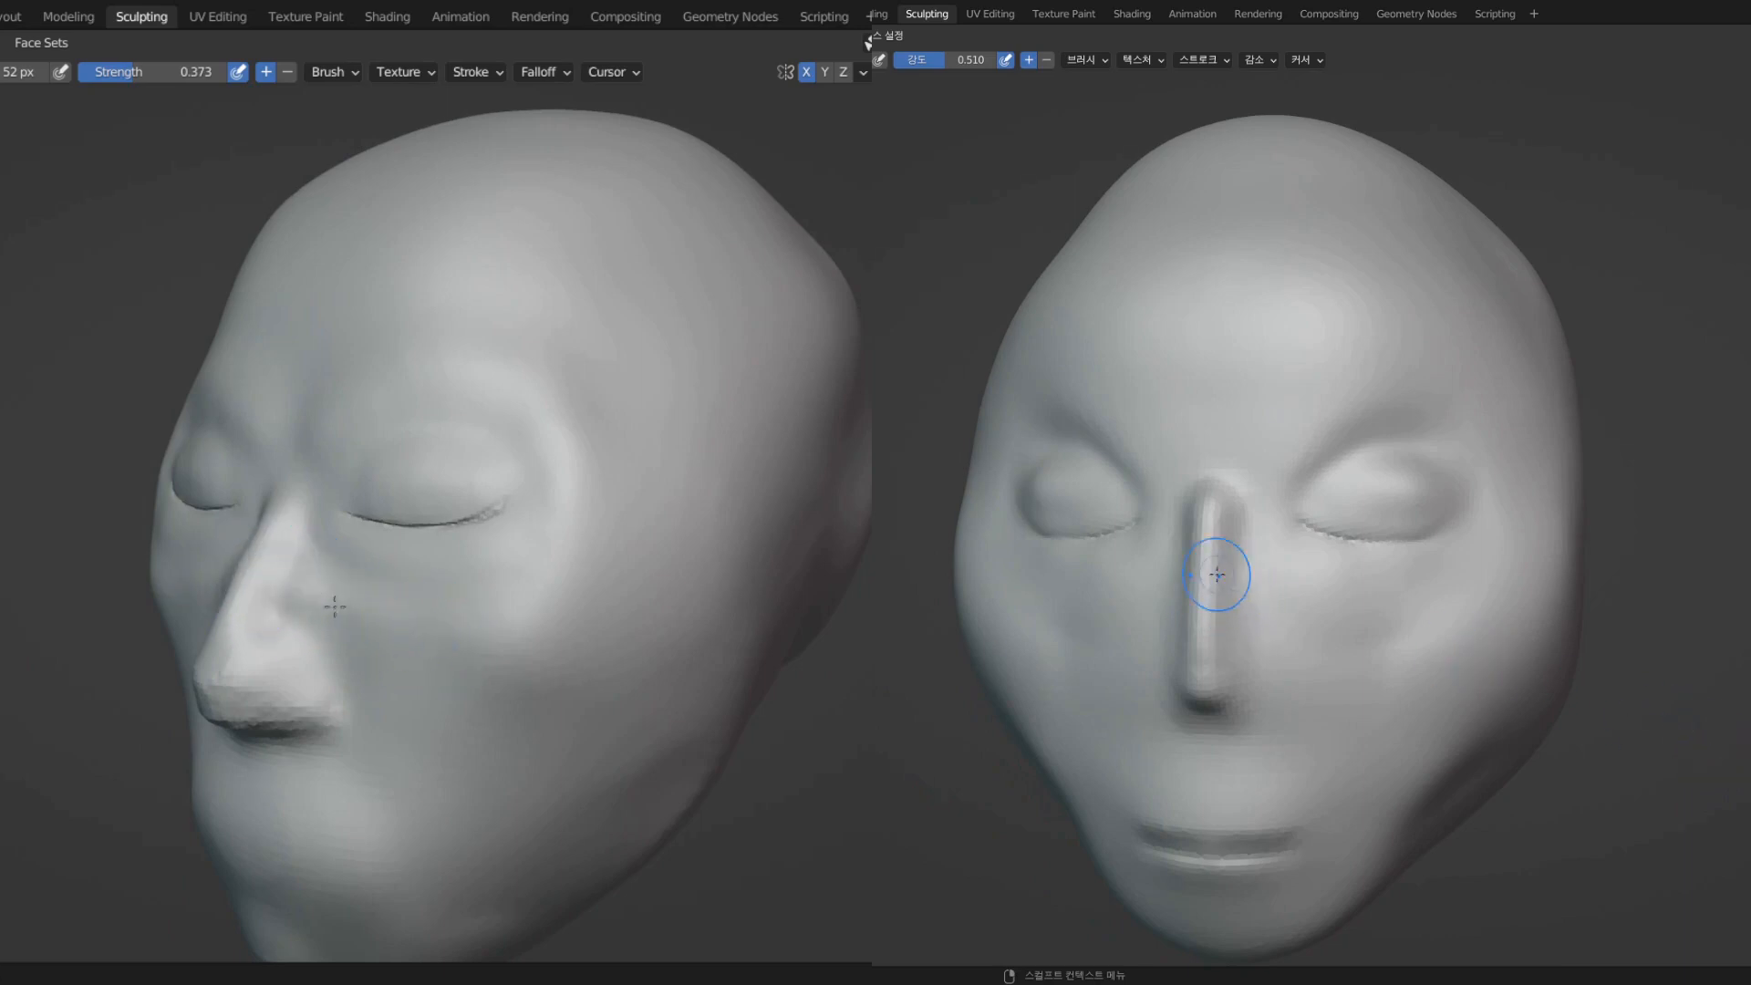
mouse_move(292, 584)
middle_down()
mouse_move(320, 587)
mouse_move(282, 590)
mouse_move(310, 602)
middle_up()
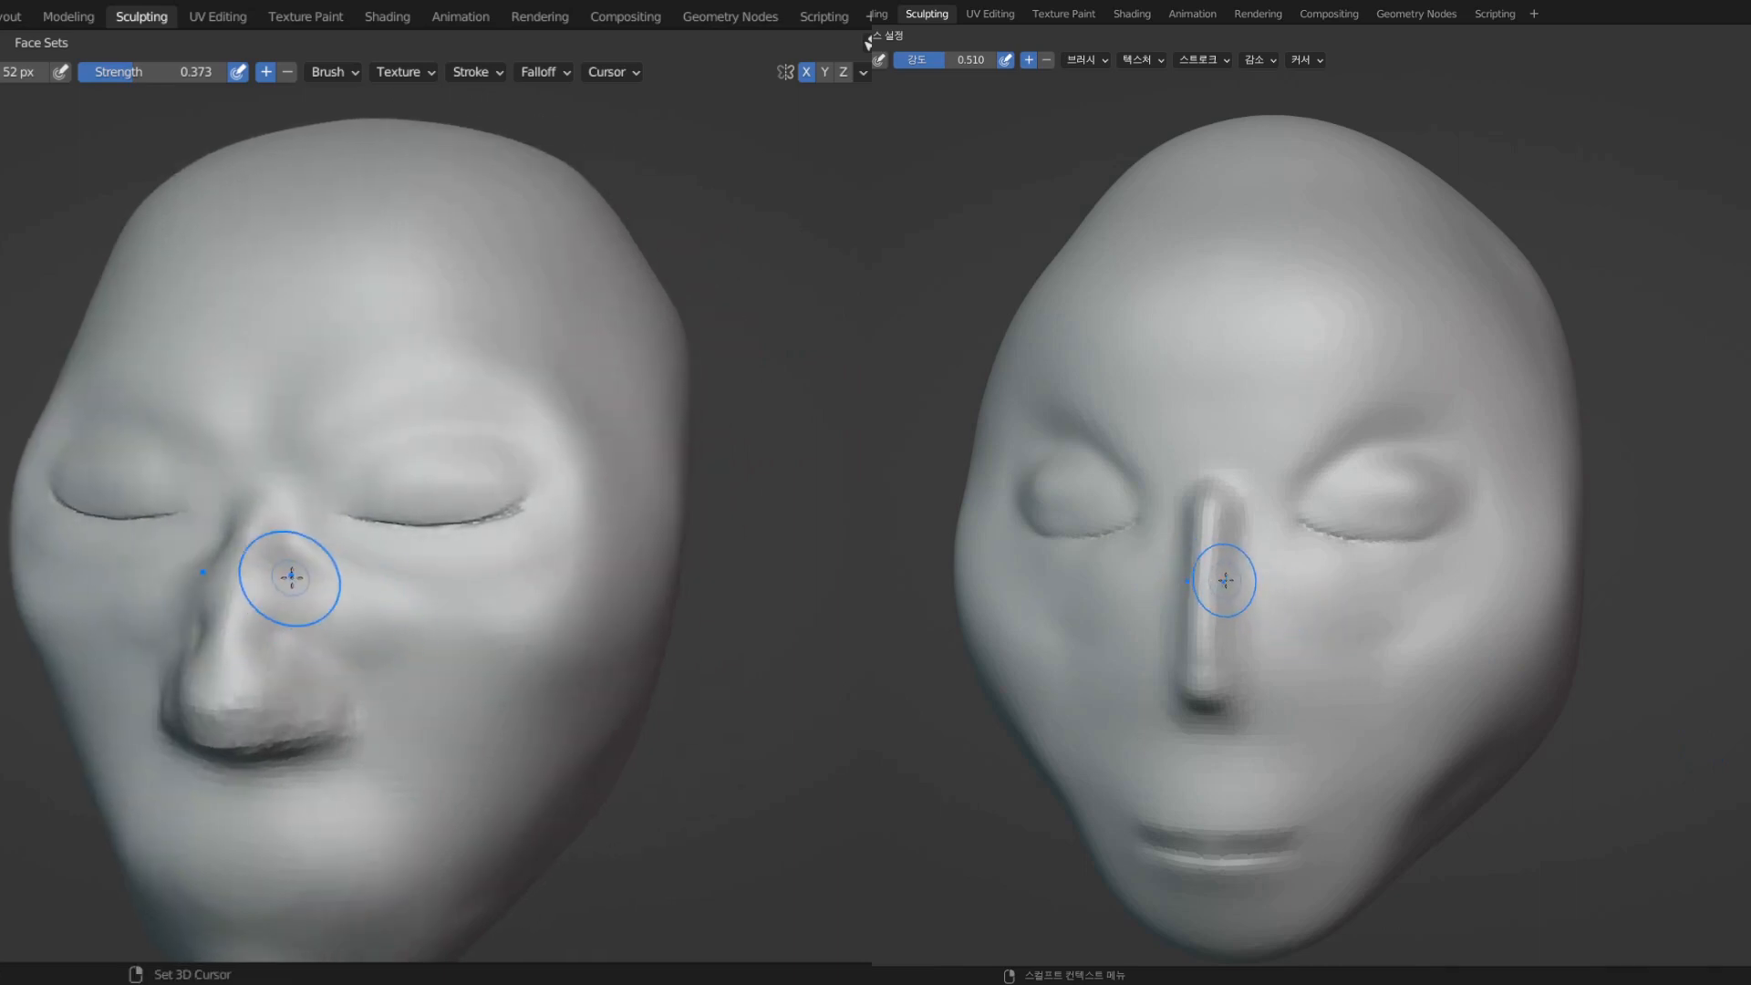
middle_drag(301, 633, 421, 624)
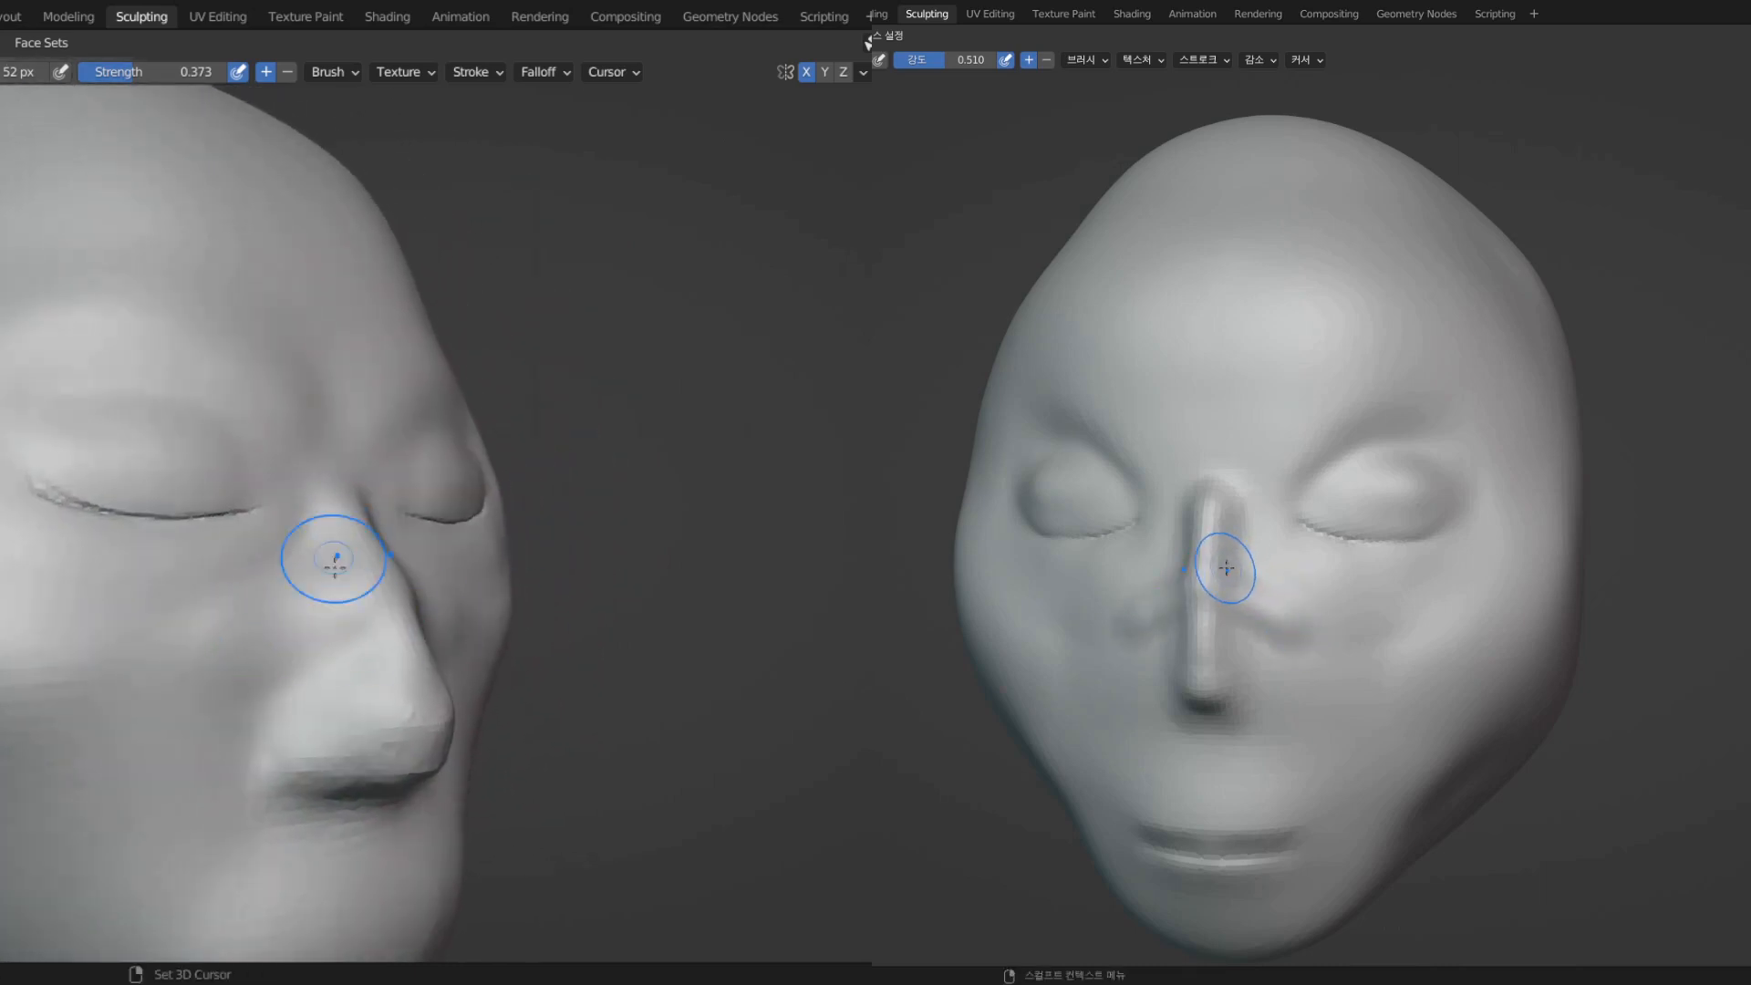
middle_drag(264, 607, 359, 617)
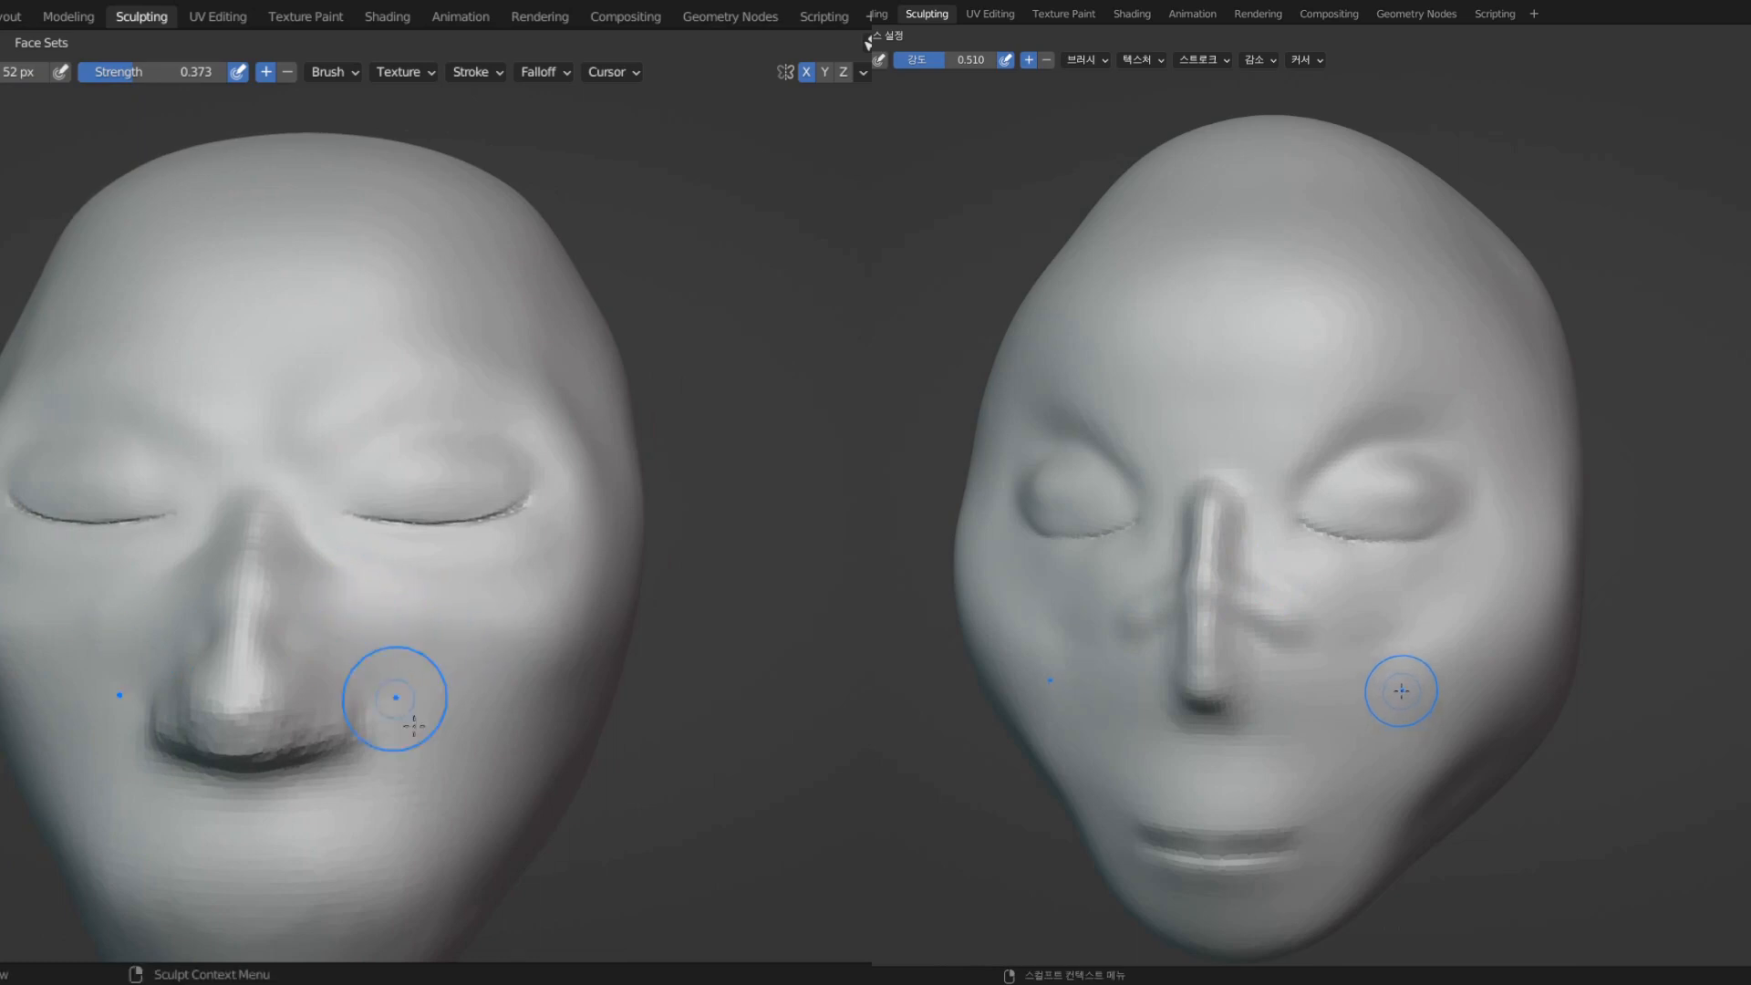
middle_drag(390, 695, 327, 717)
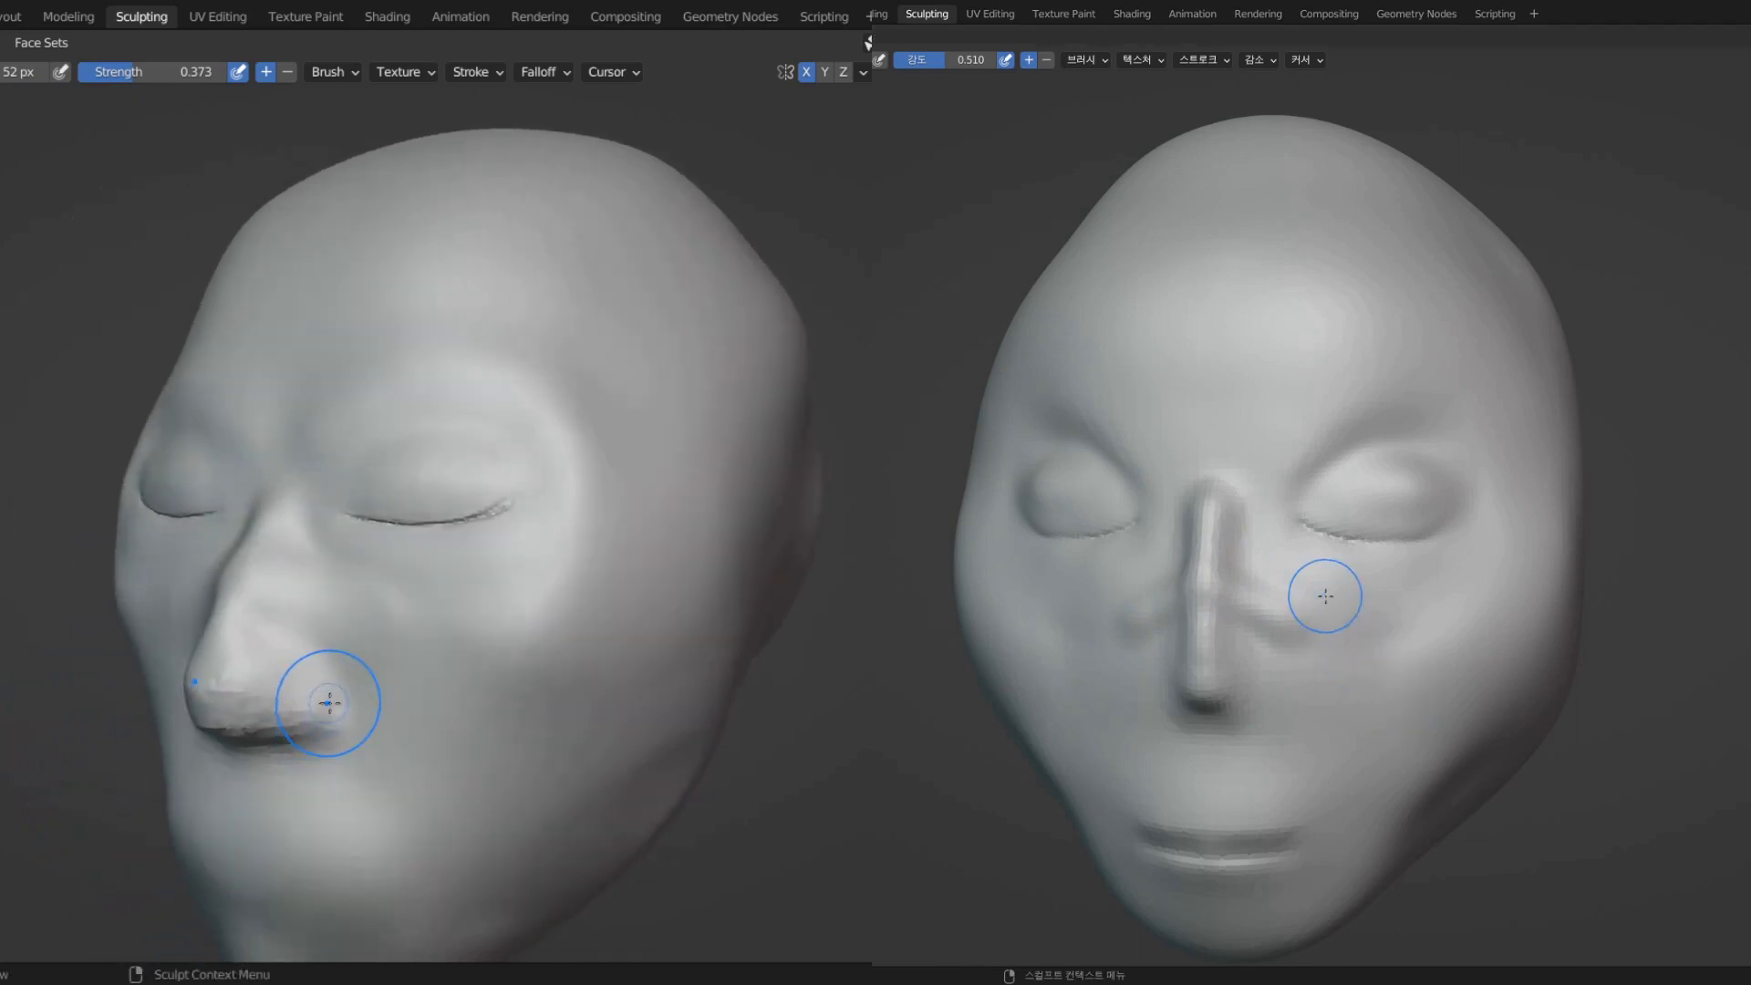
scroll(283, 716, up, 5)
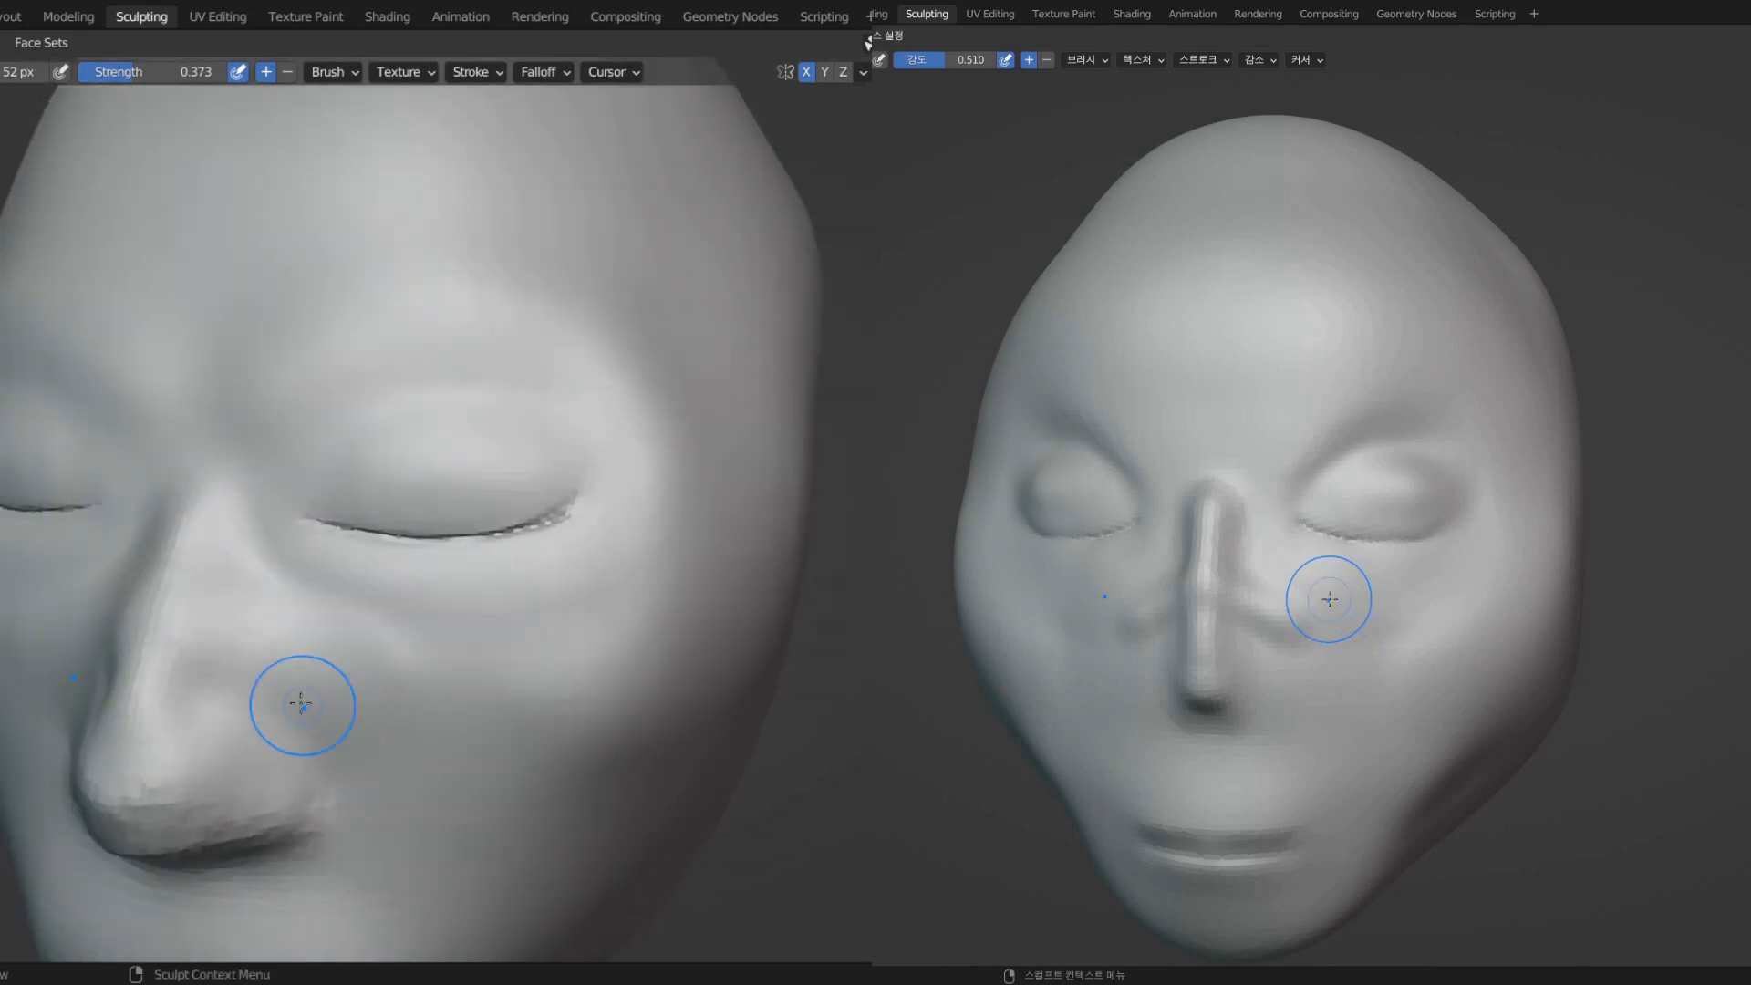
mouse_move(241, 677)
mouse_down()
mouse_move(219, 672)
mouse_move(218, 695)
mouse_move(231, 629)
mouse_up()
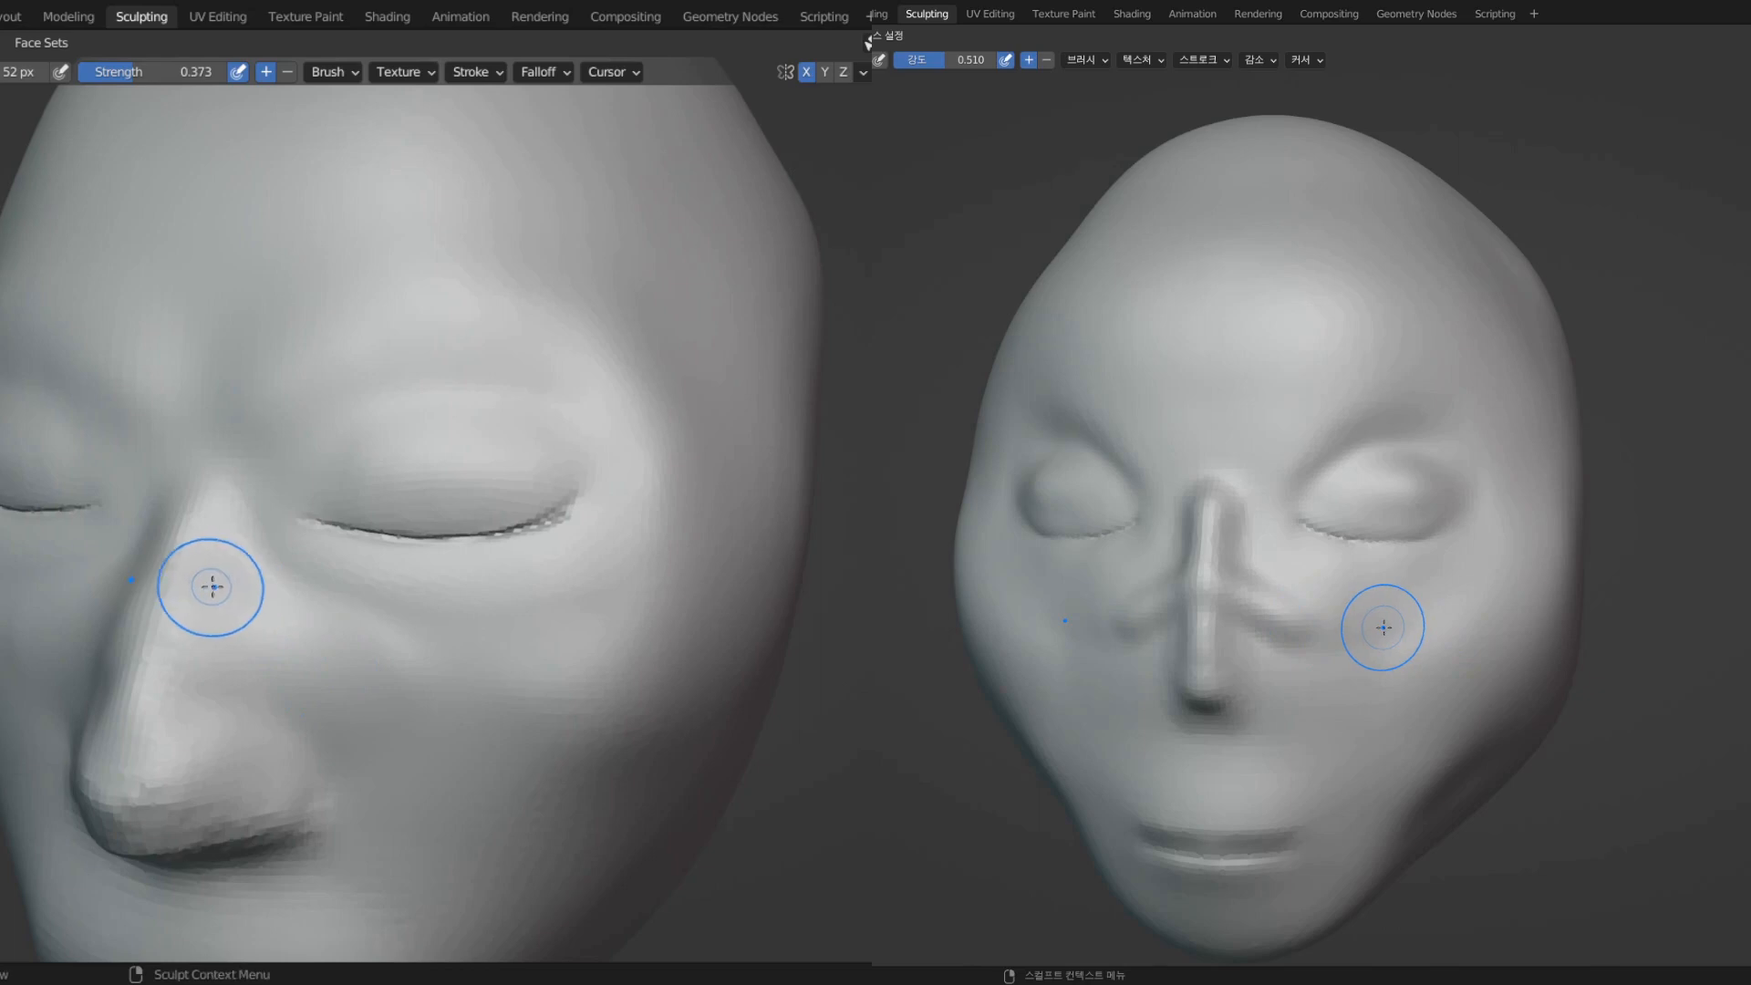
mouse_move(211, 586)
mouse_down()
mouse_move(246, 626)
mouse_move(232, 599)
mouse_up()
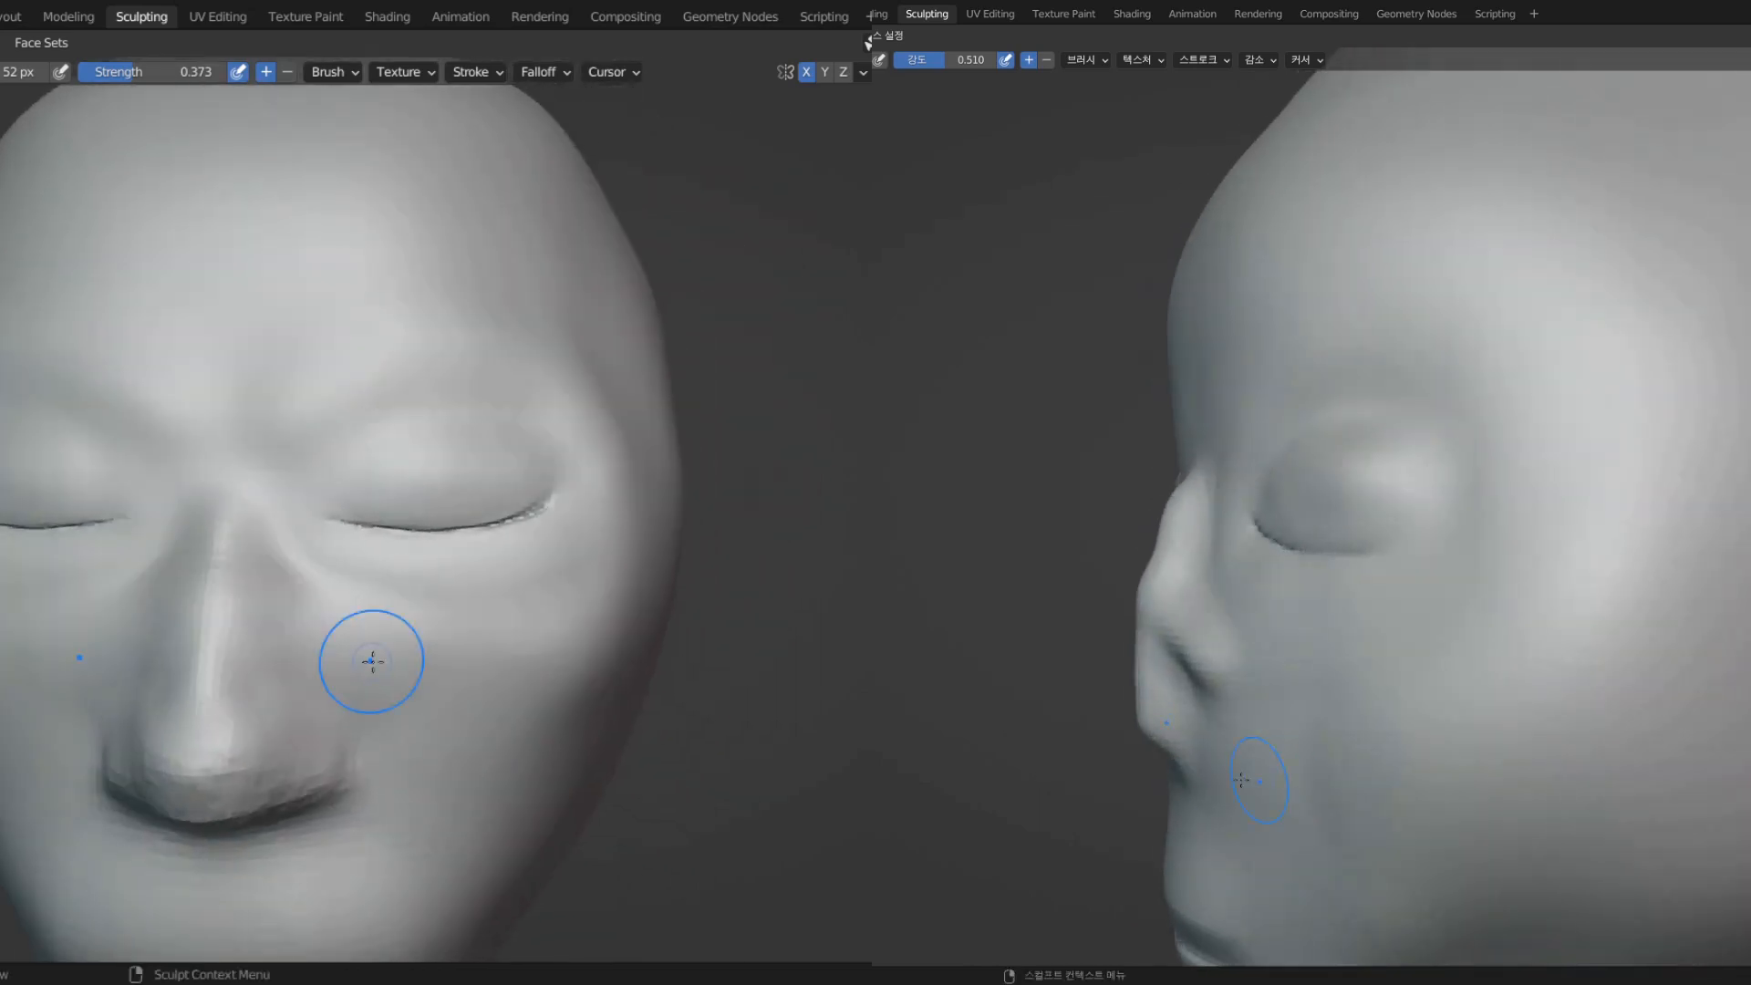
- Shape the nose tip and its underside into a smooth, slightly projecting point with the 52 px brush
scroll(370, 663, down, 2)
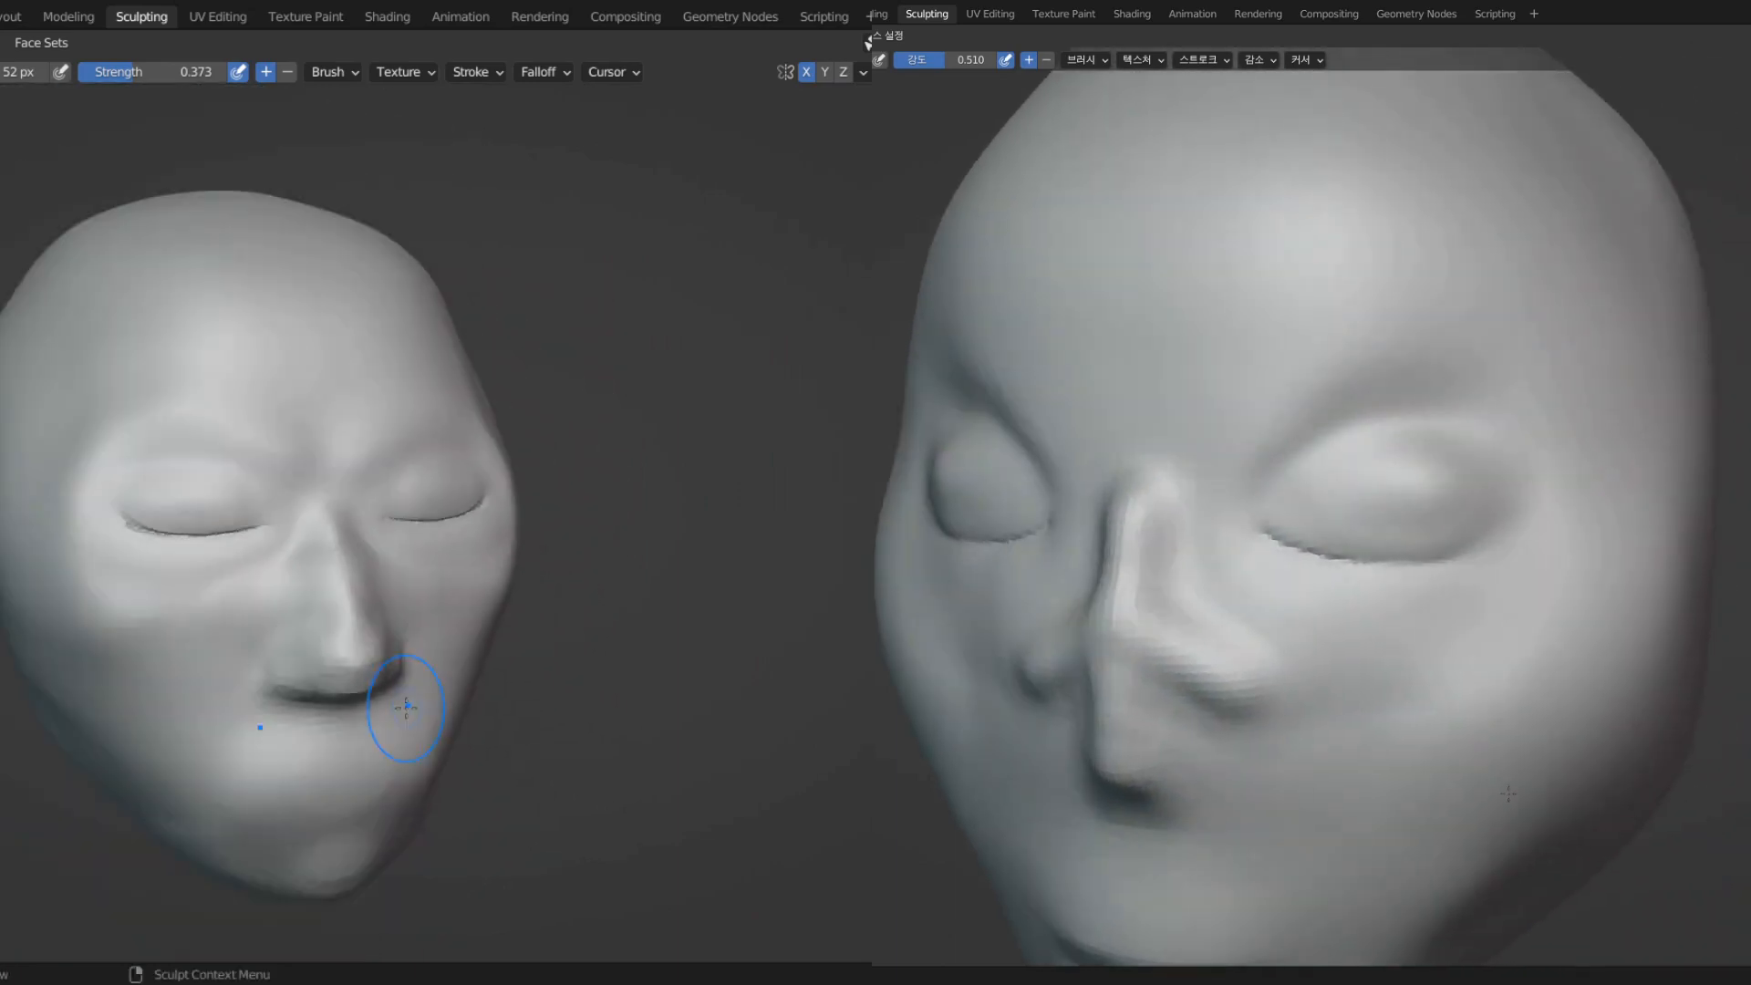
middle_drag(410, 716, 311, 695)
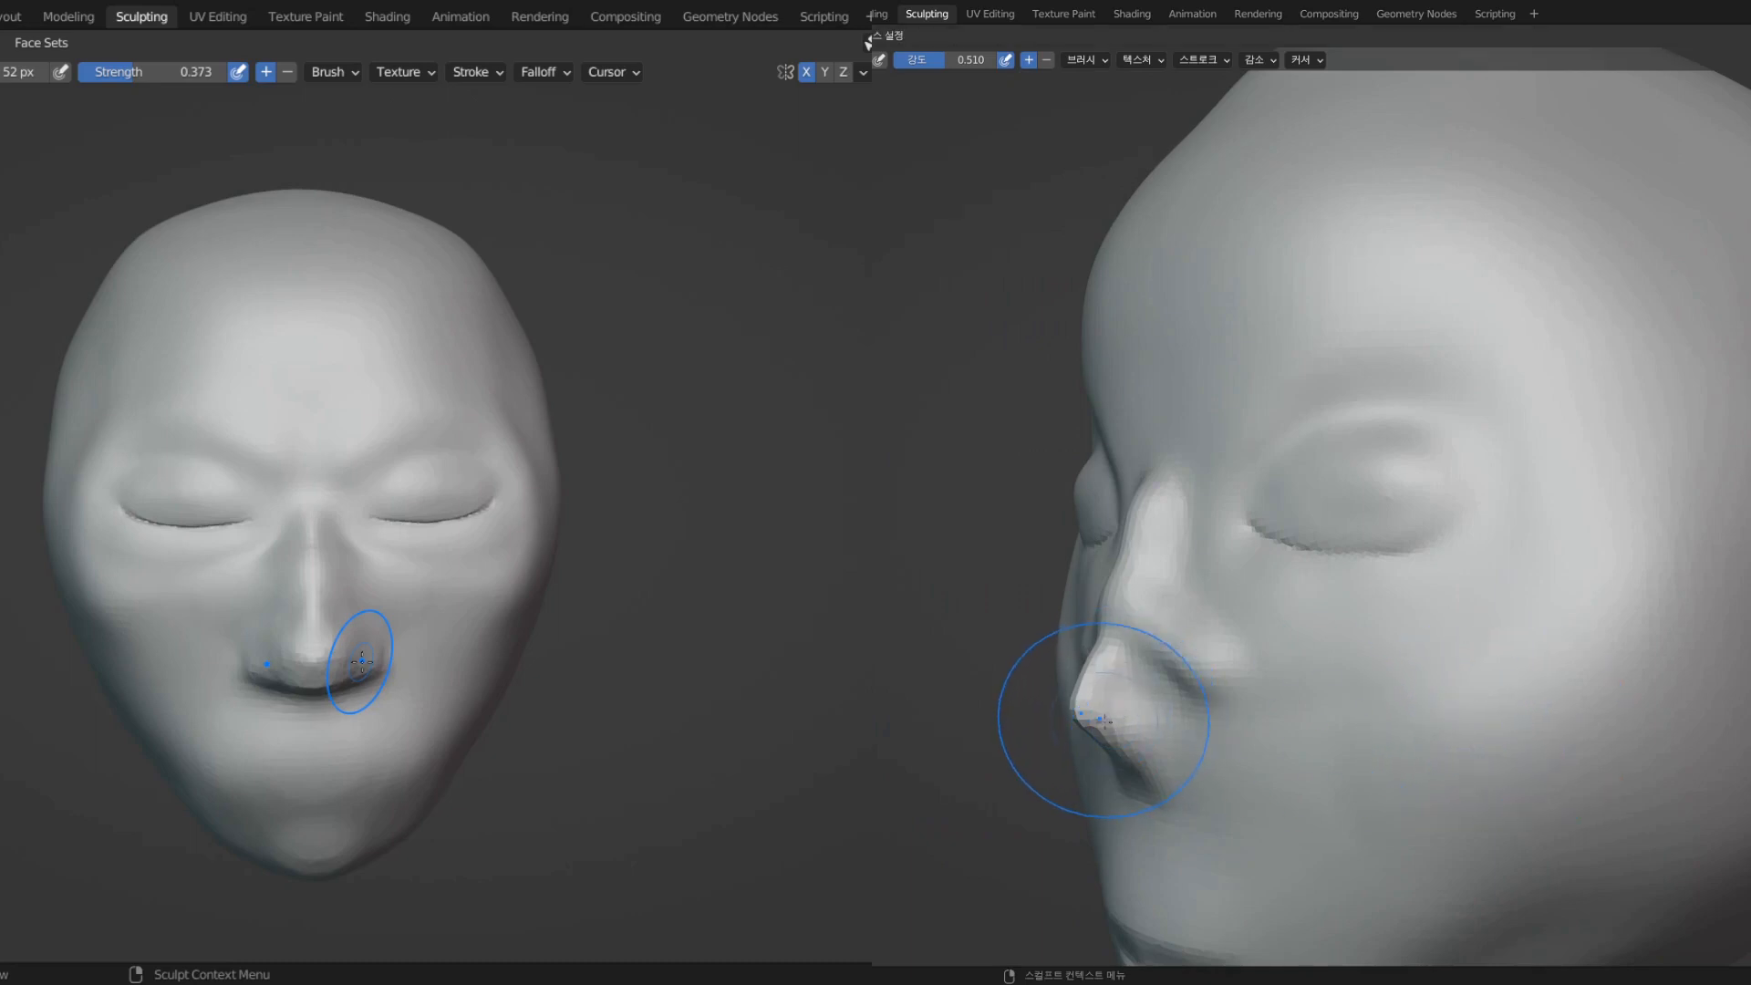
middle_drag(362, 661, 494, 618)
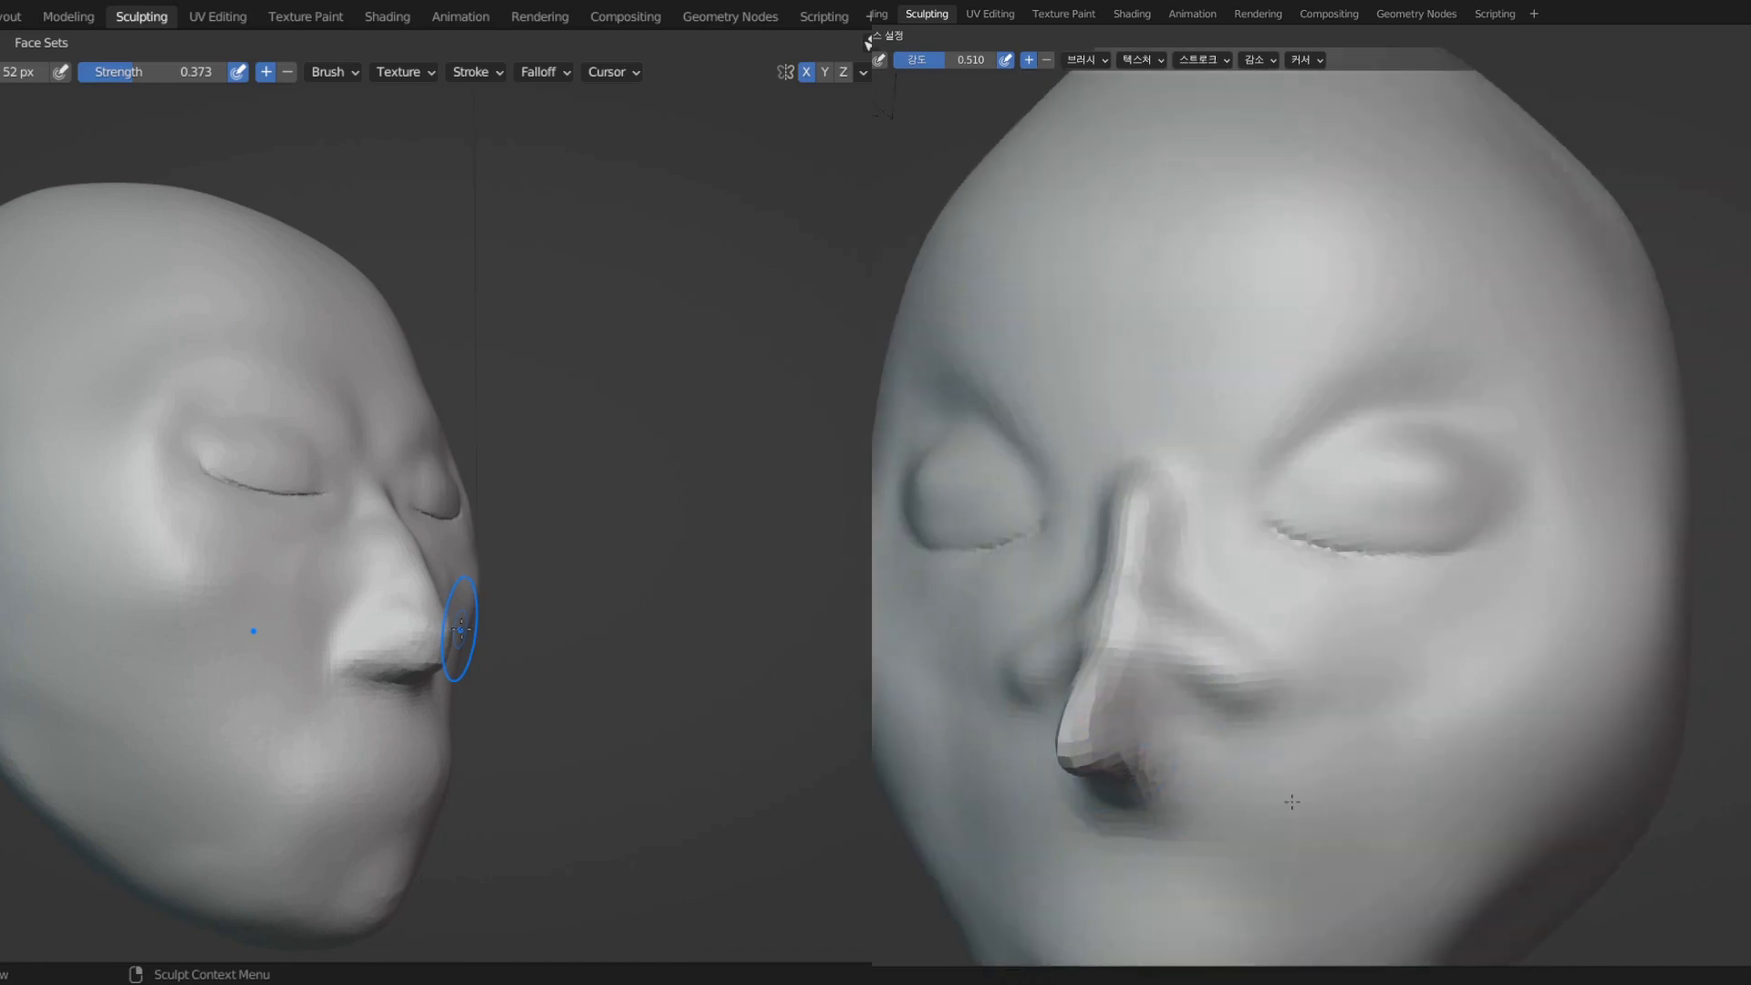
mouse_move(460, 630)
middle_down()
mouse_move(333, 625)
mouse_move(497, 656)
mouse_move(330, 644)
mouse_move(374, 658)
middle_up()
scroll(333, 703, up, 3)
middle_drag(325, 723, 258, 723)
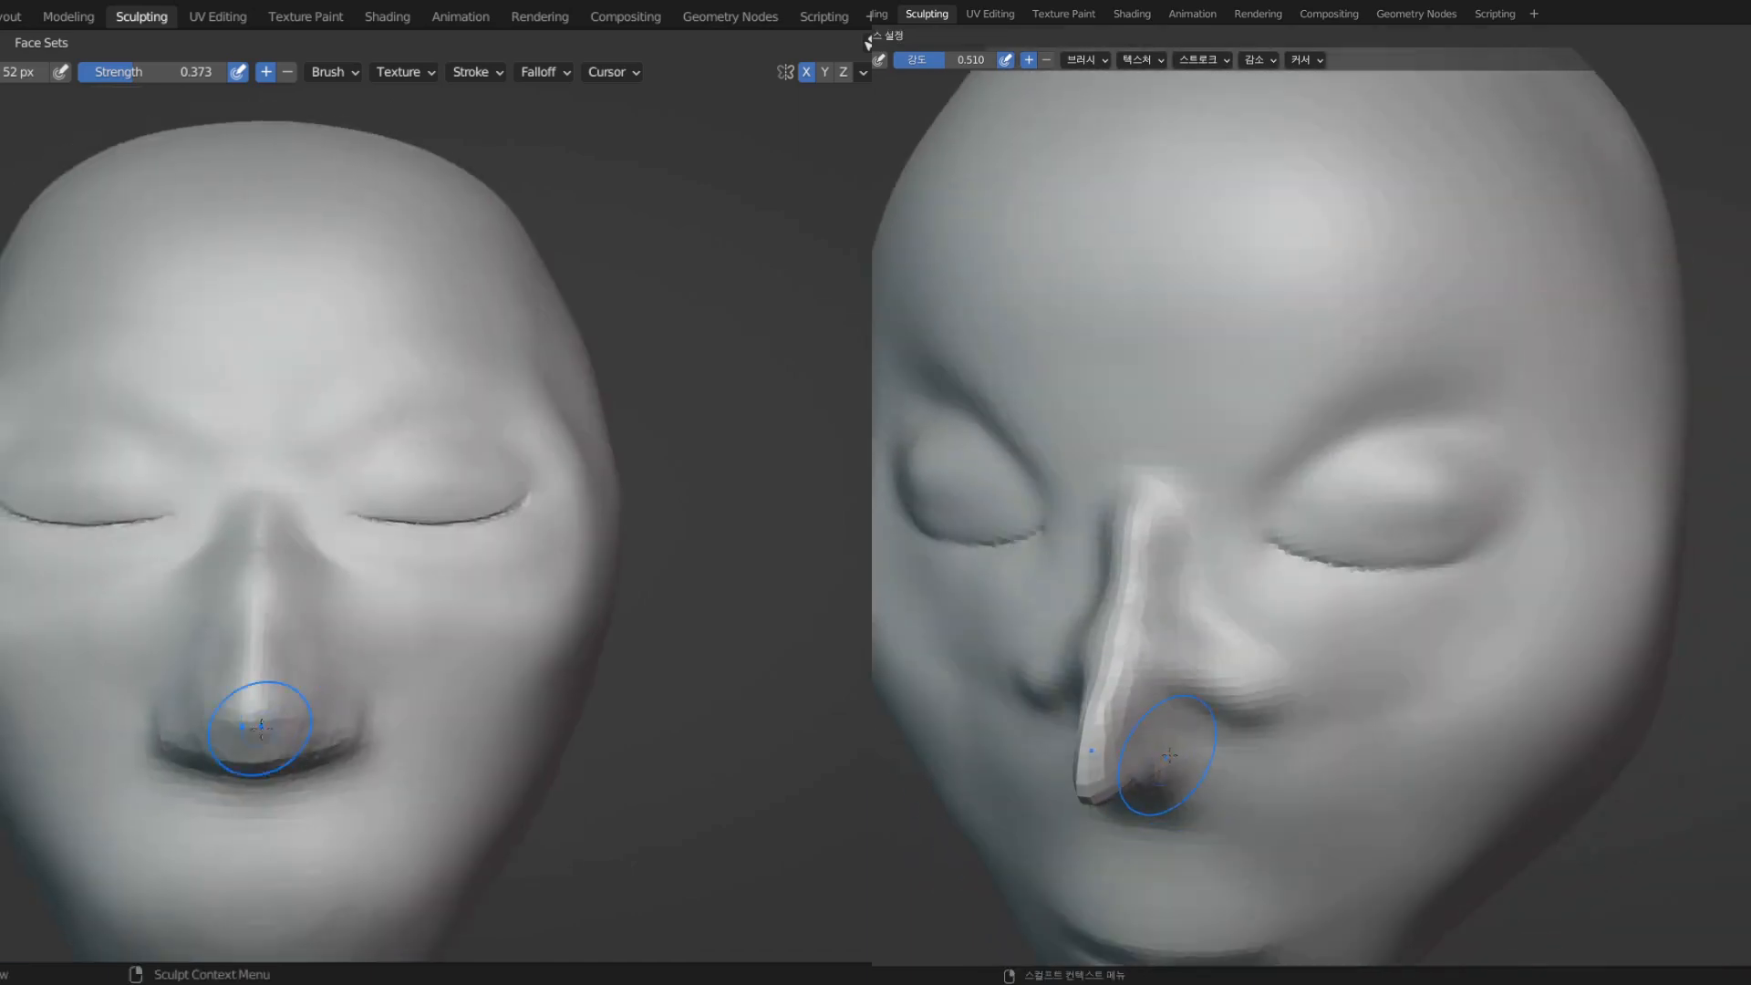
drag(256, 725, 246, 750)
middle_drag(247, 750, 234, 724)
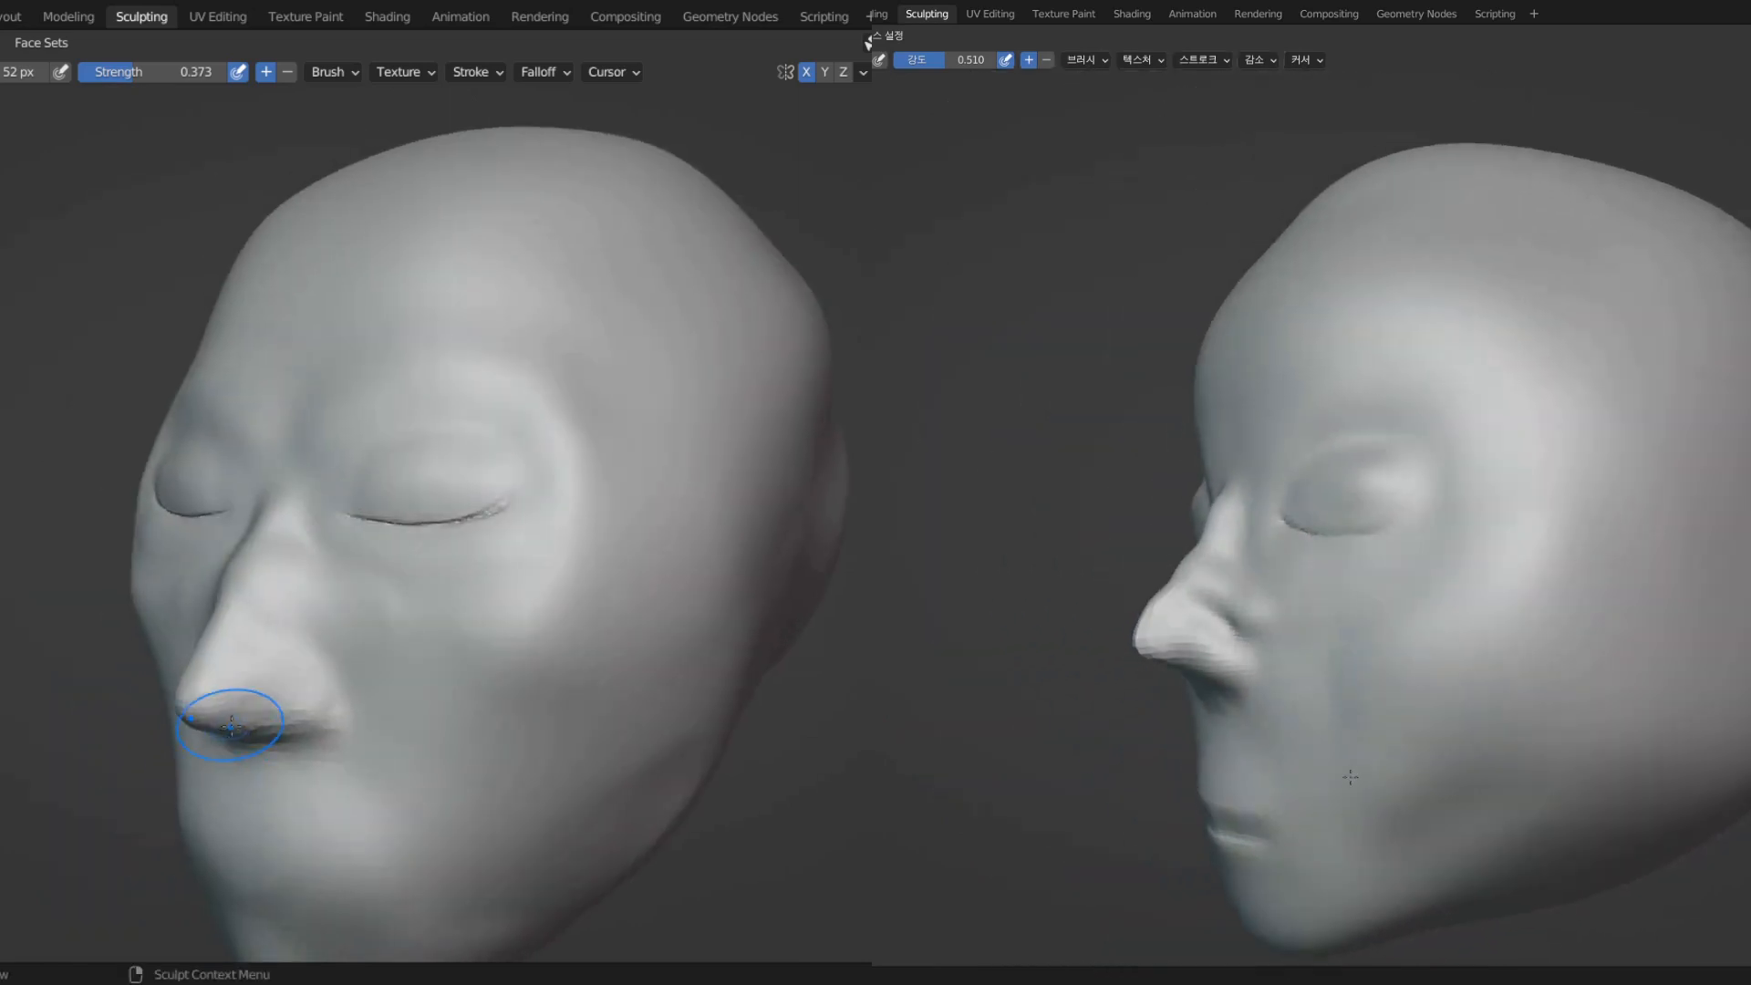
drag(234, 720, 199, 711)
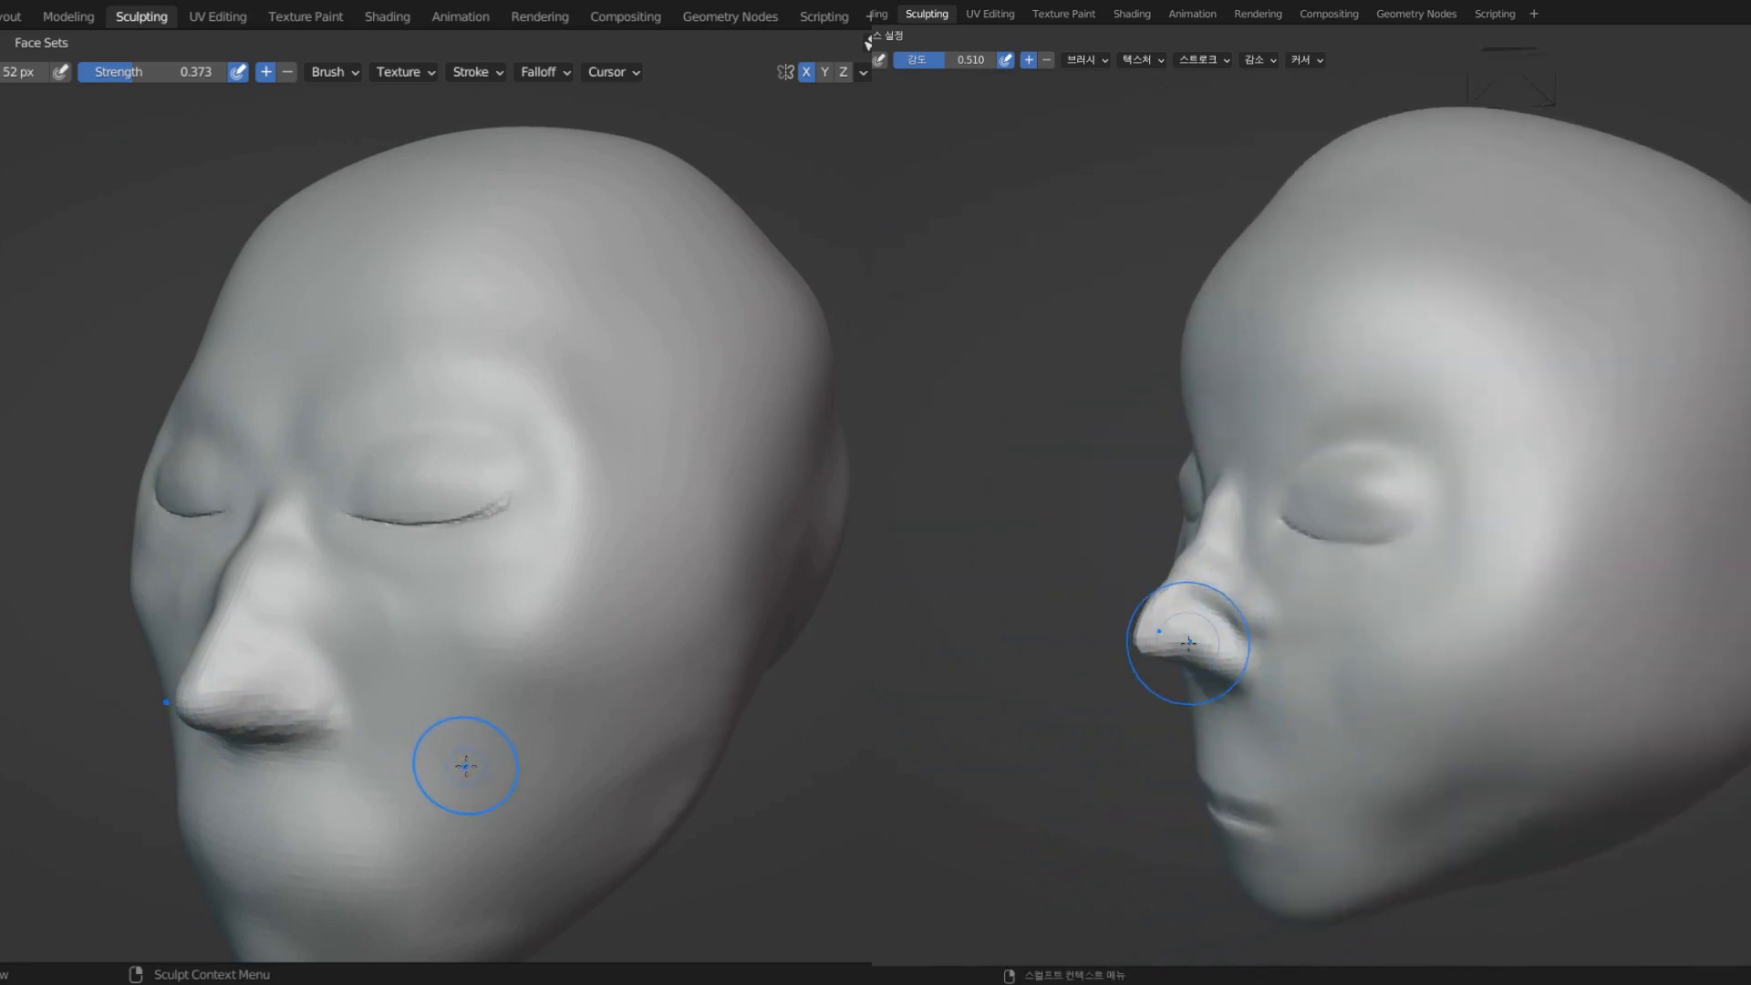
- Build up rounded nostril wings on both sides of the nose, reducing the brush radius to 31 px
mouse_move(465, 765)
middle_down()
mouse_move(543, 766)
mouse_move(497, 755)
middle_up()
drag(334, 679, 340, 723)
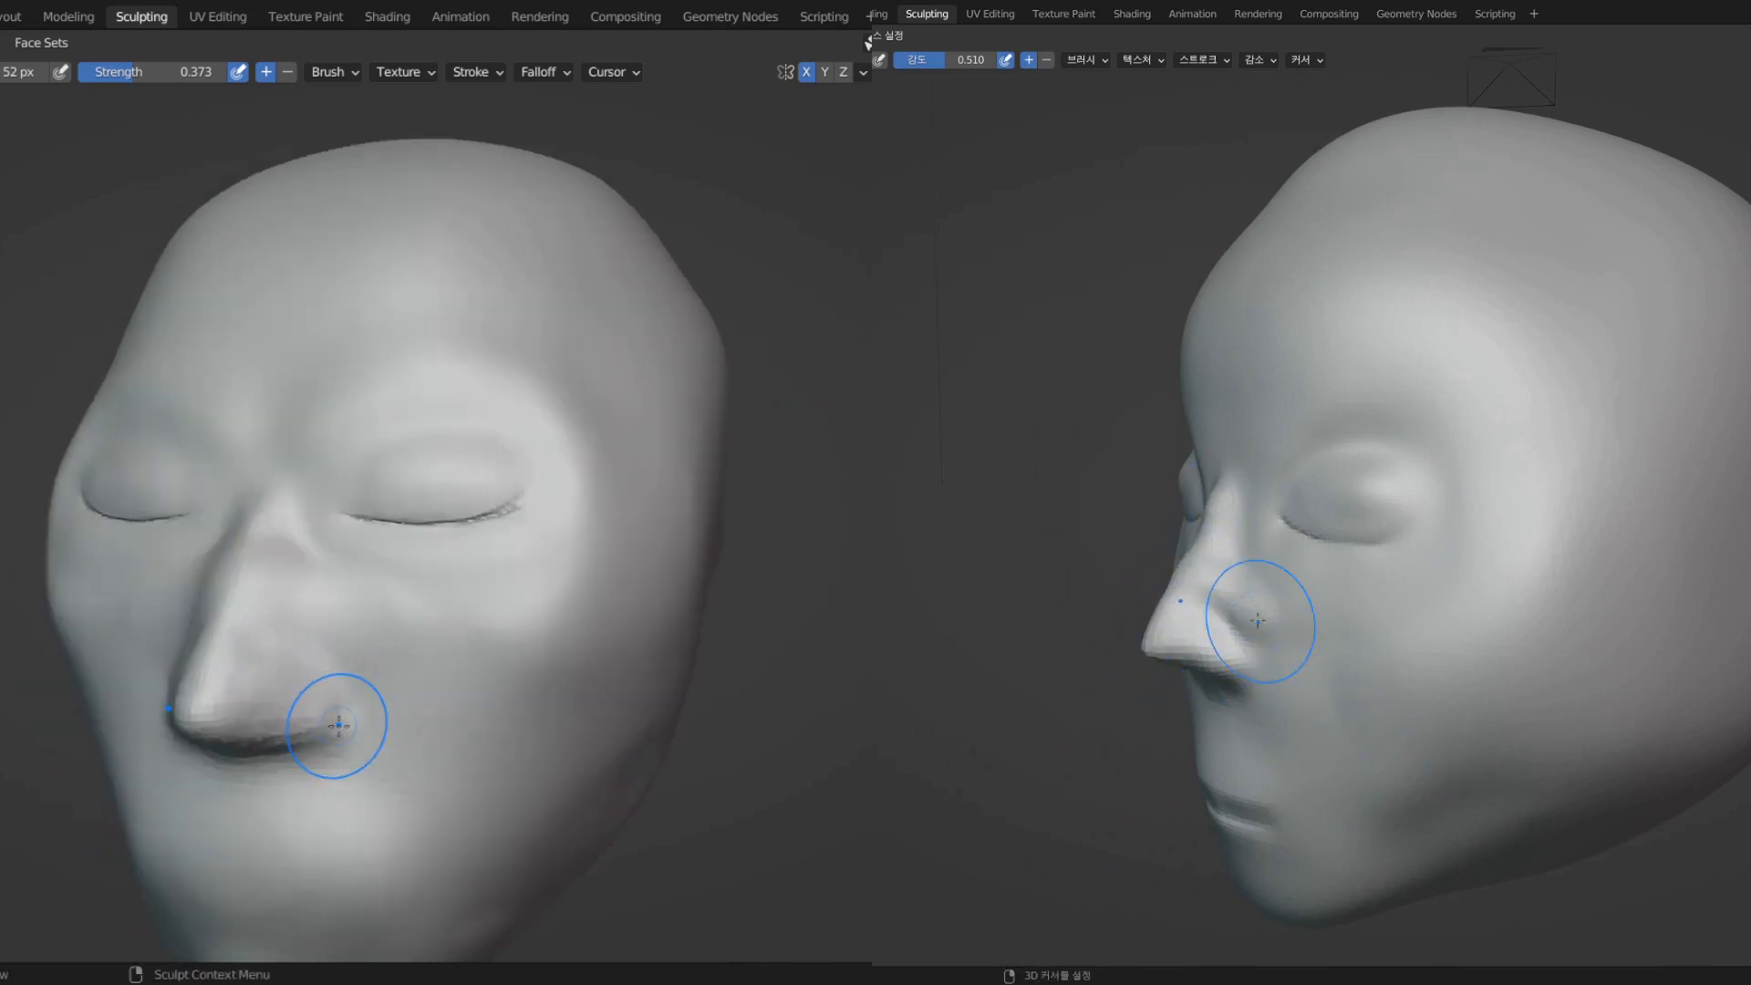
mouse_move(340, 723)
middle_down()
mouse_move(507, 696)
mouse_move(441, 692)
mouse_move(550, 667)
mouse_move(379, 633)
middle_up()
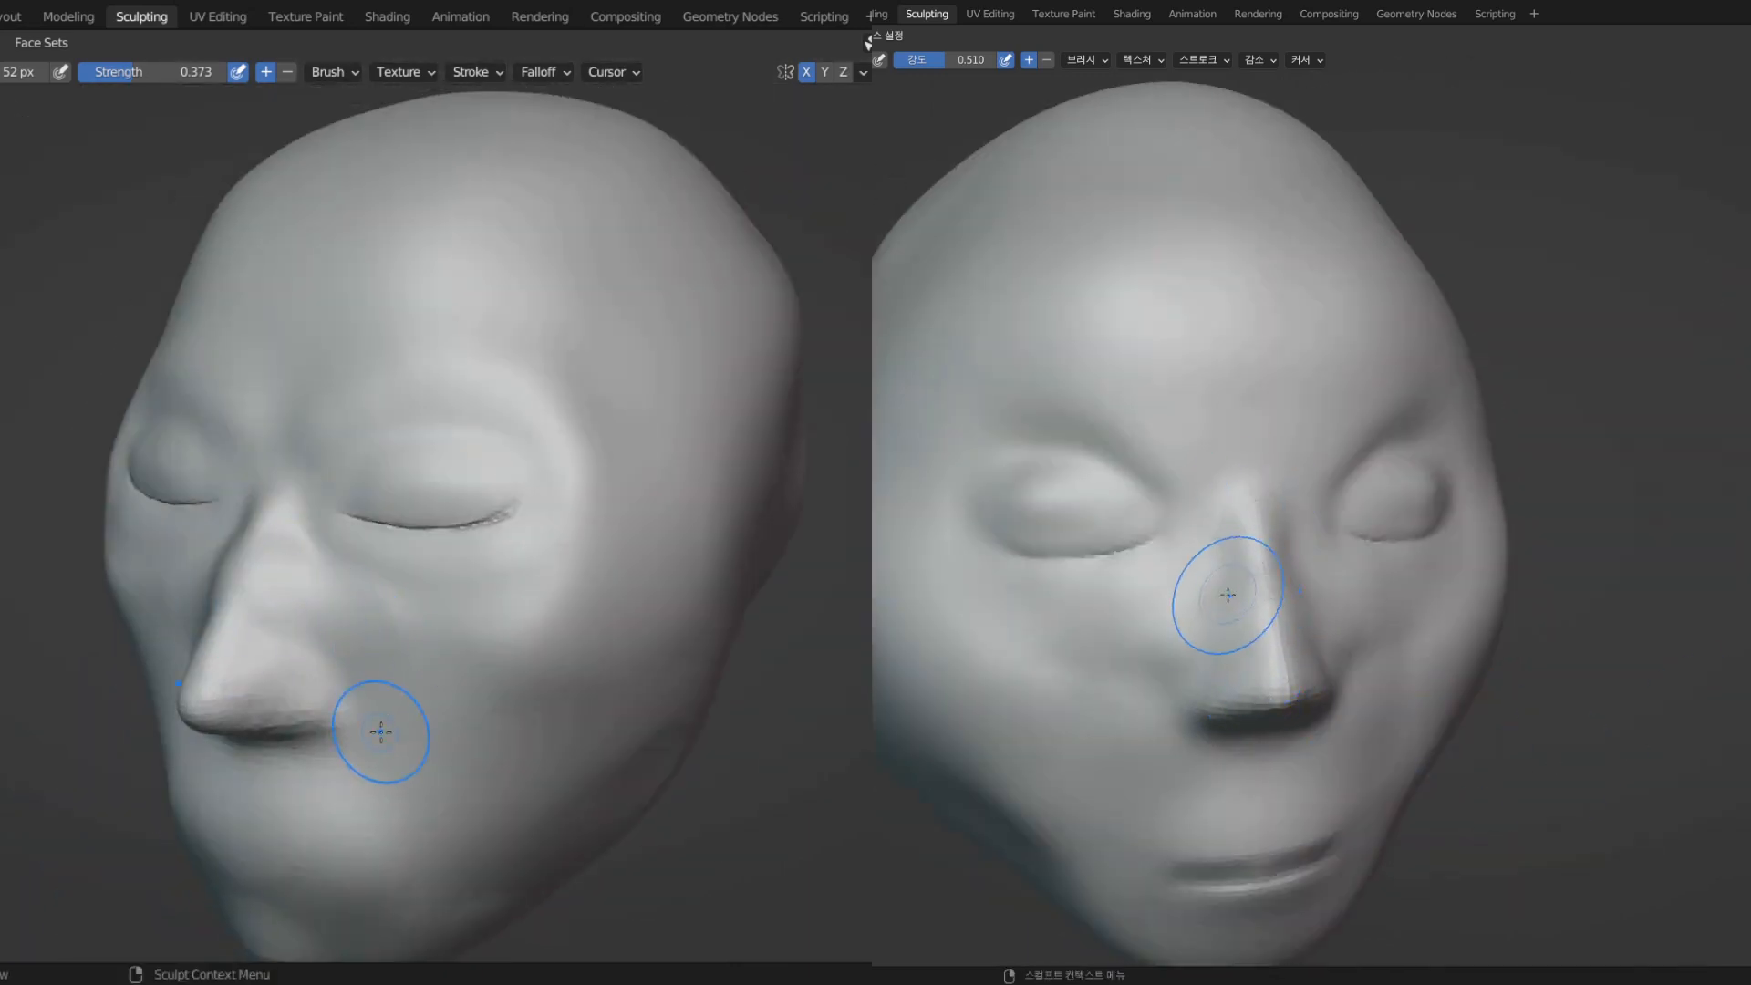
mouse_move(381, 732)
middle_down()
mouse_move(371, 637)
mouse_move(422, 703)
mouse_move(205, 721)
middle_up()
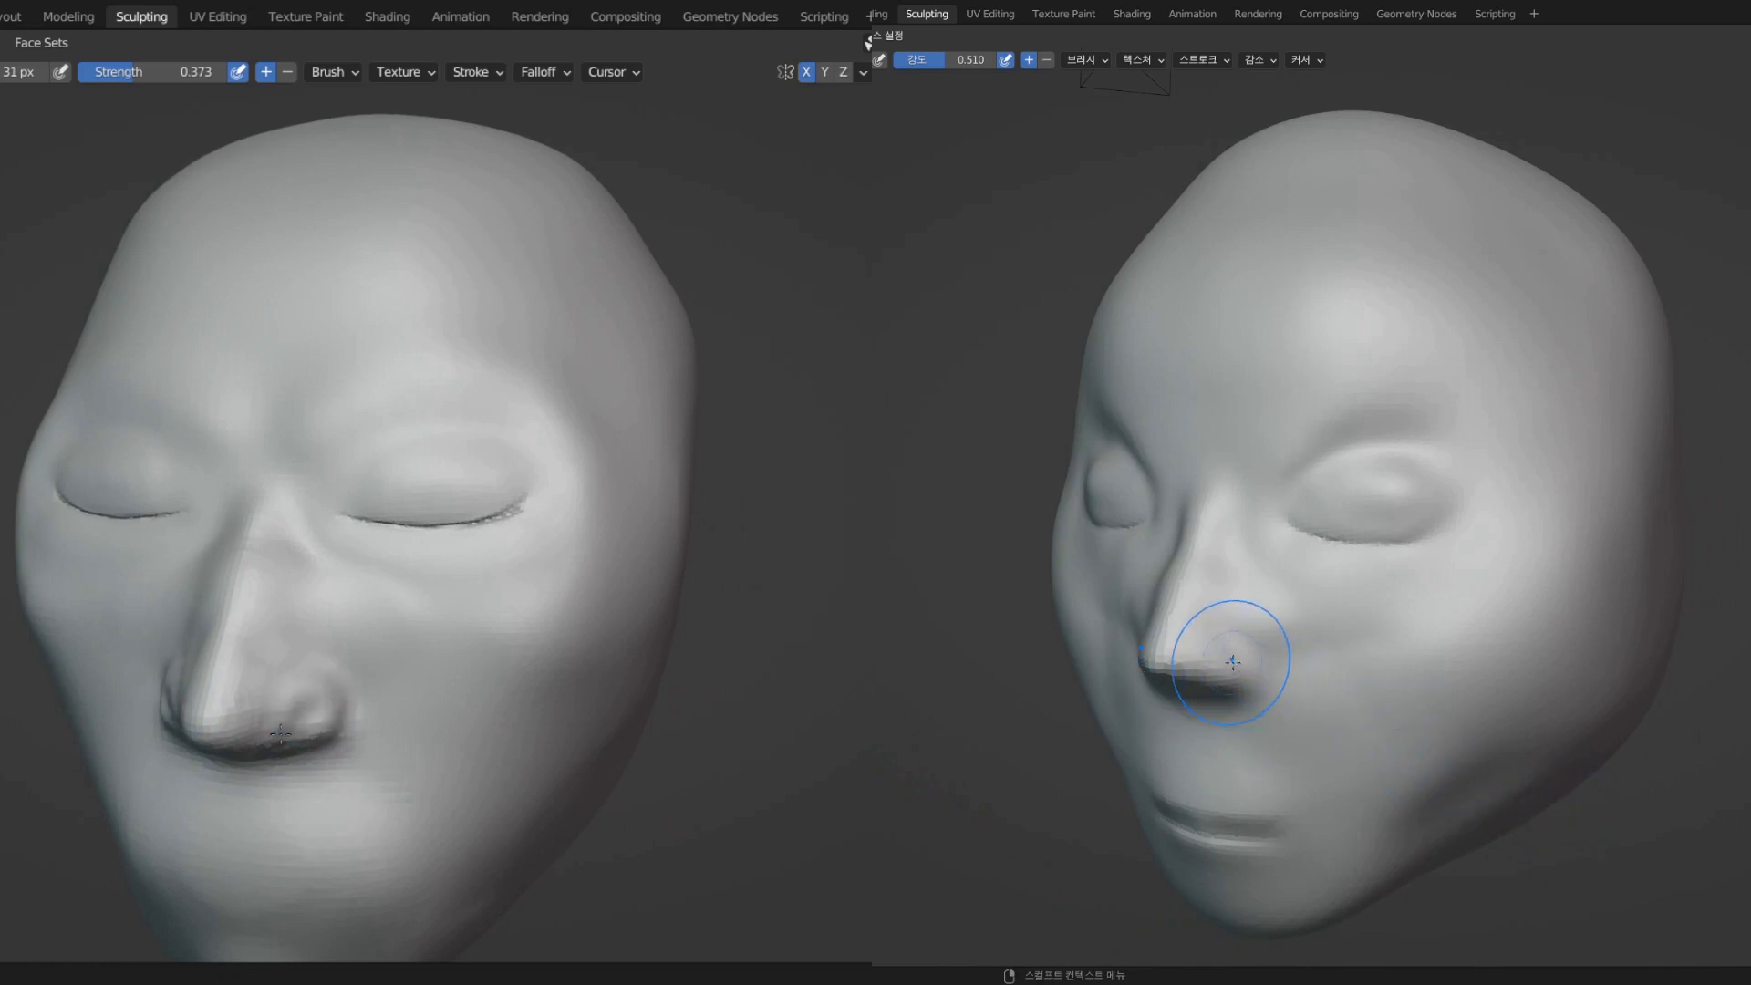
mouse_move(338, 706)
middle_down()
mouse_move(323, 734)
mouse_move(307, 696)
mouse_move(273, 716)
mouse_move(291, 721)
mouse_move(304, 665)
middle_up()
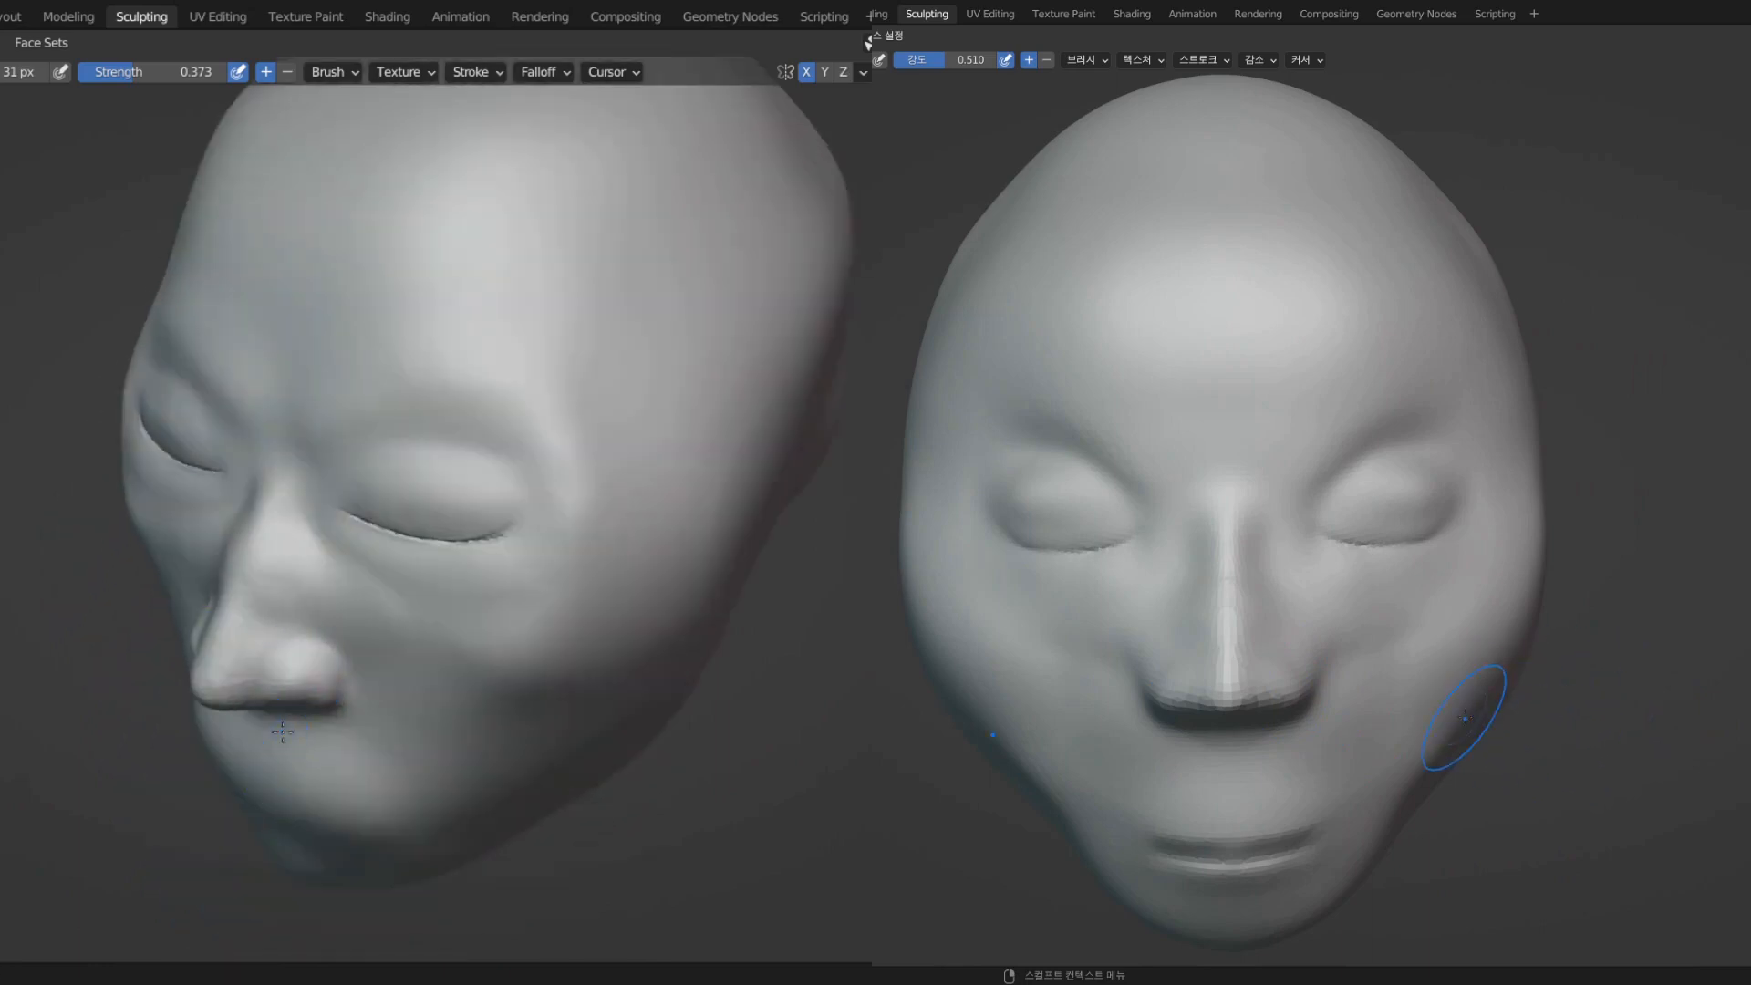
- Refine the lower edges of the nostril wings and the nose base with the 31 px brush at strength 0.373
mouse_move(283, 732)
middle_down()
mouse_move(320, 735)
mouse_move(443, 533)
middle_up()
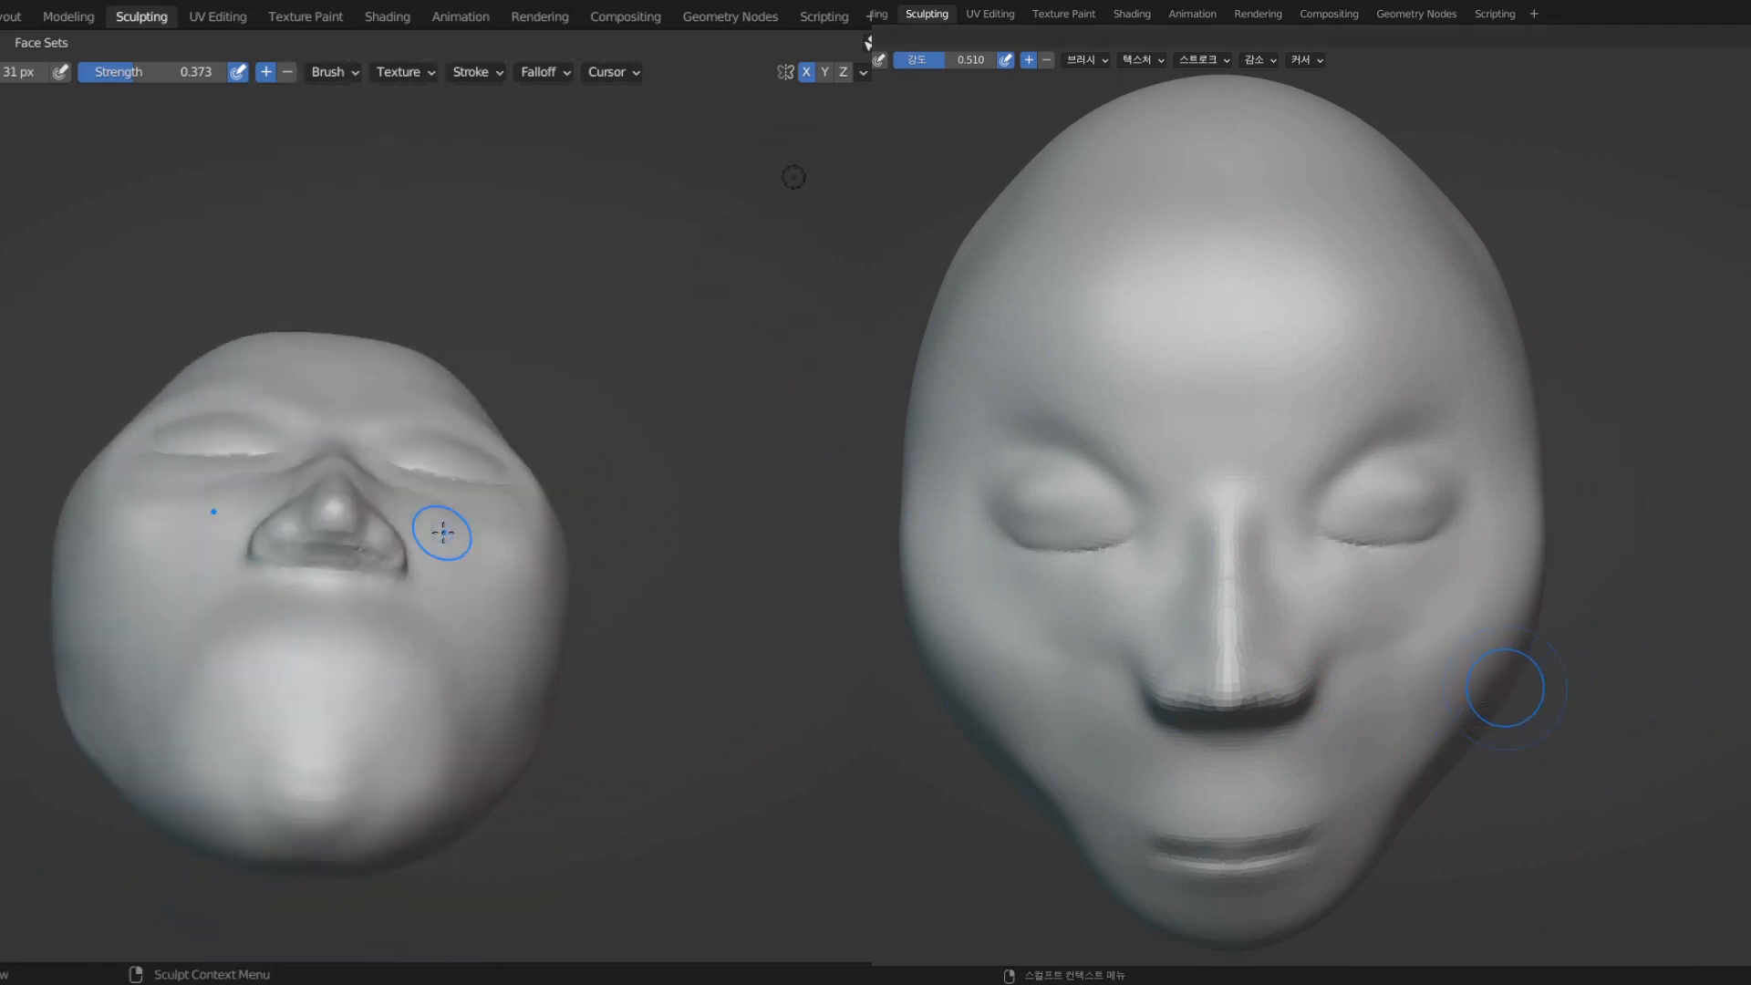
middle_drag(403, 593, 282, 665)
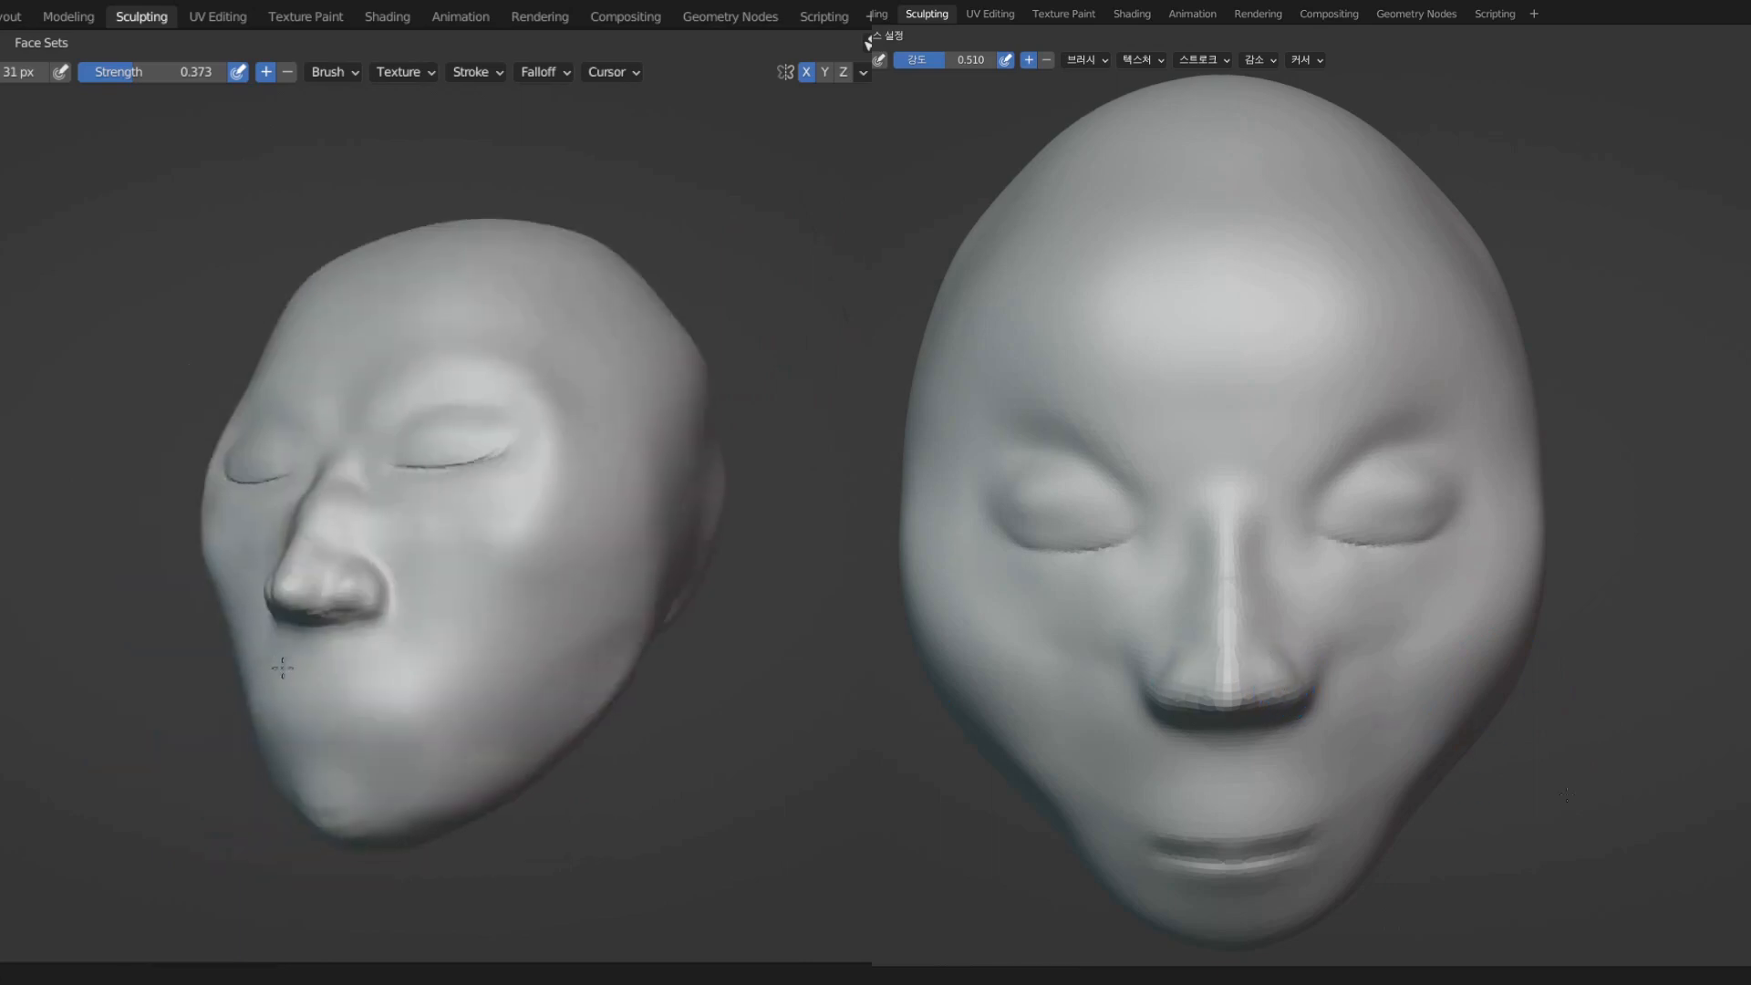
scroll(477, 641, up, 5)
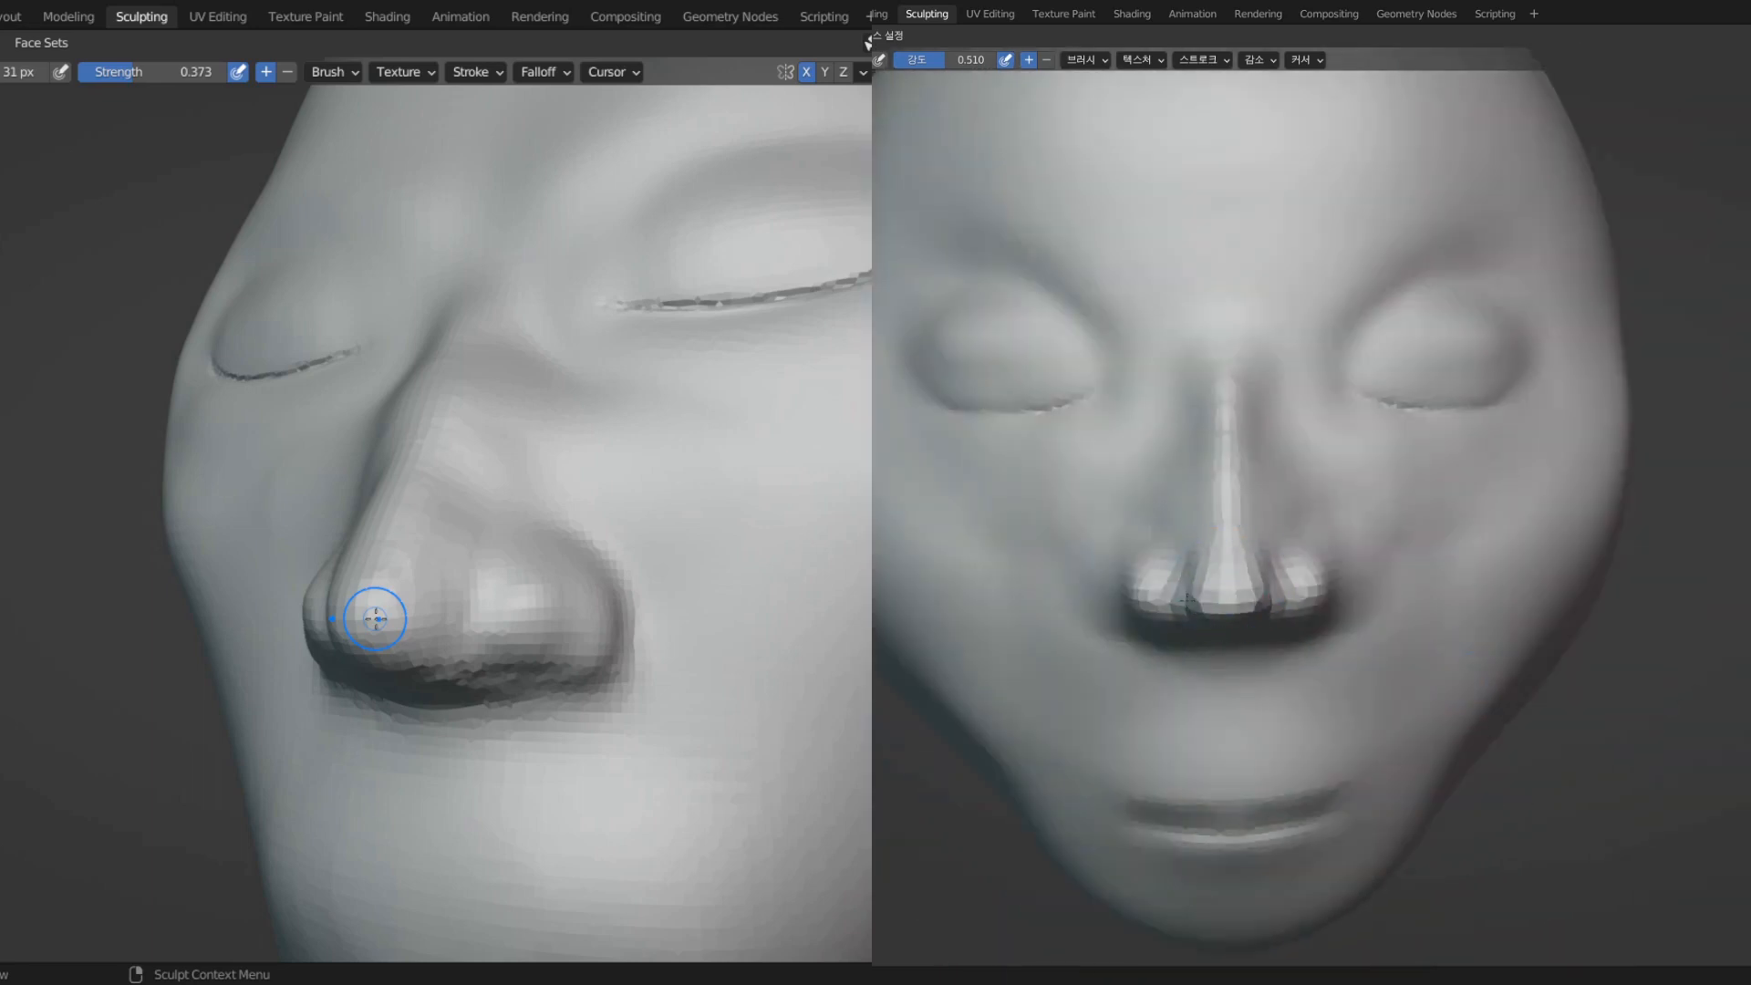
middle_drag(372, 615, 292, 618)
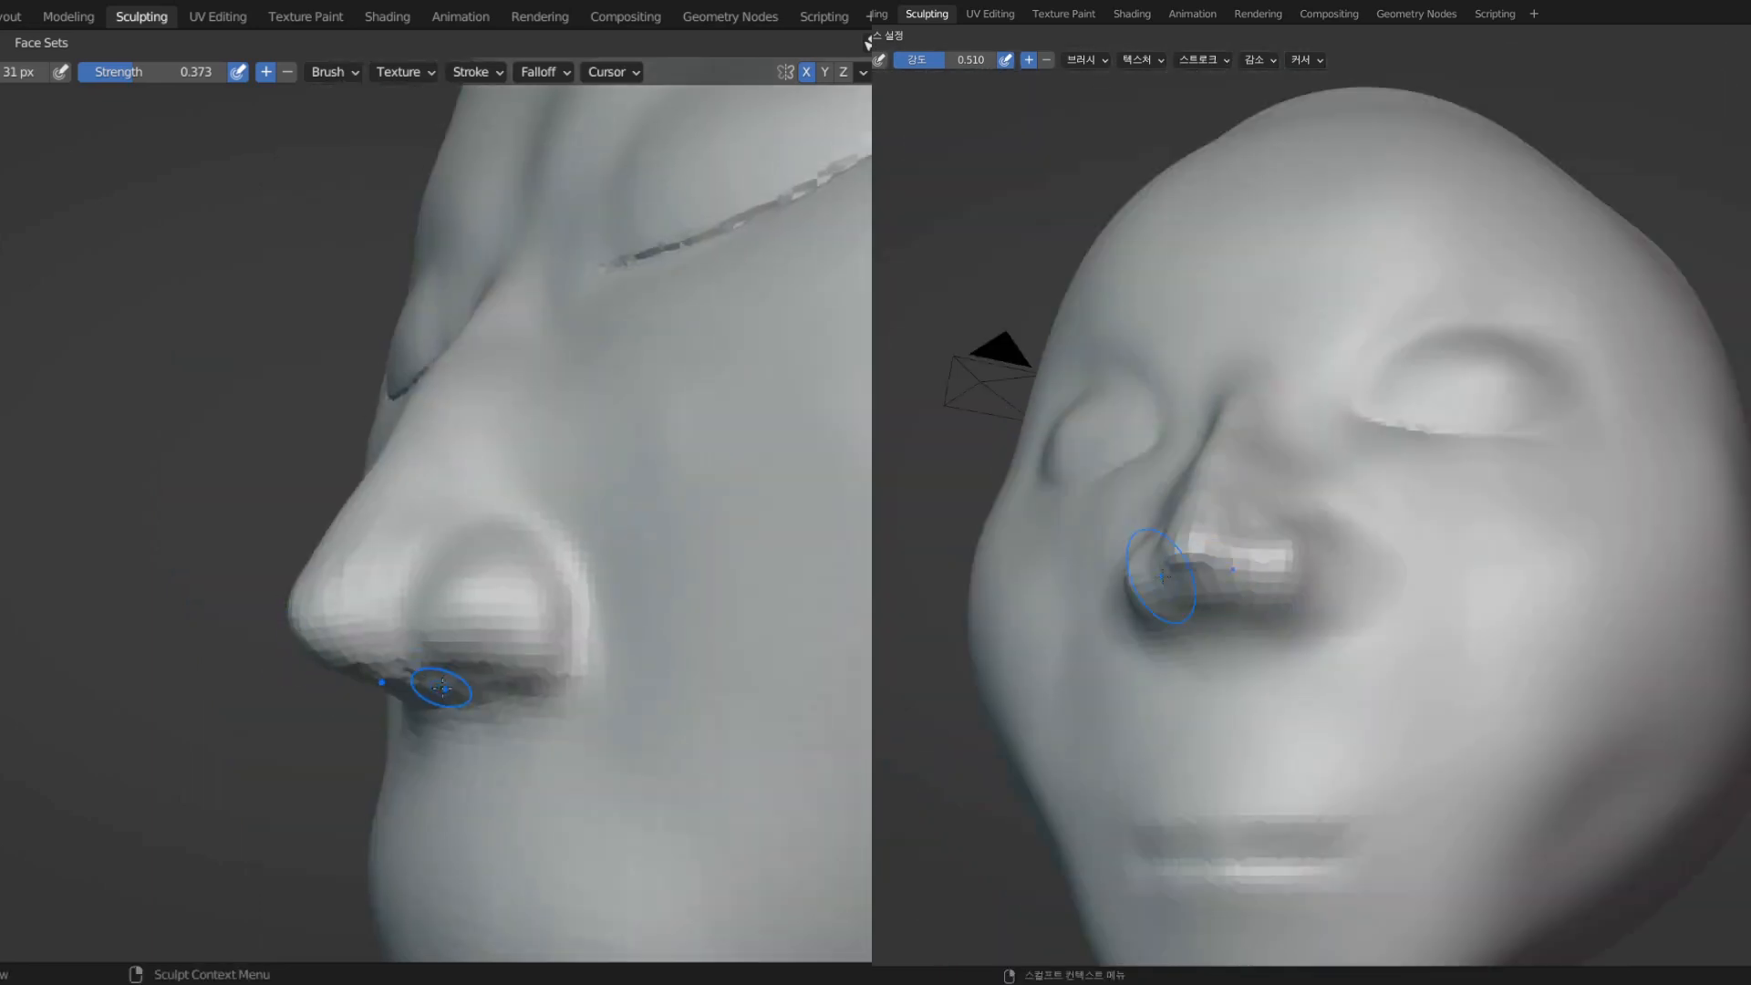
mouse_move(430, 684)
middle_down()
mouse_move(566, 576)
mouse_move(496, 613)
mouse_move(570, 675)
middle_up()
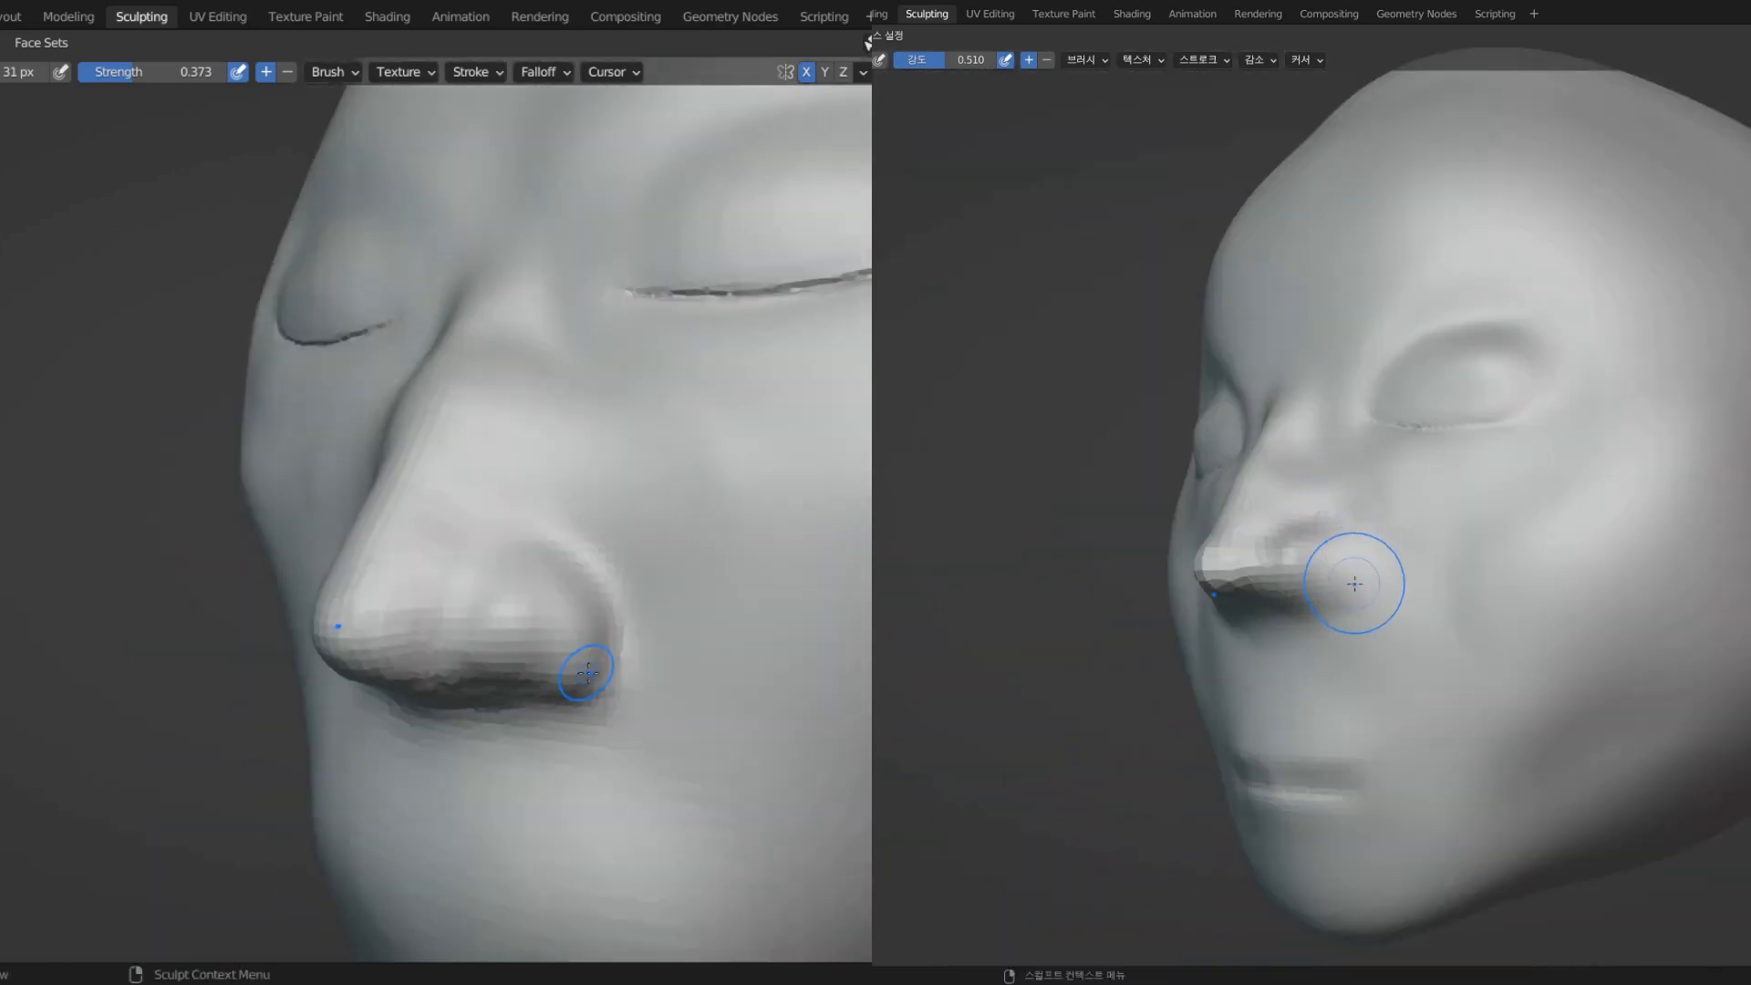
- Switch to the Crease brush at strength 0.250, set its radius to 73 px, and crease the outer edge of the nostril wings
key(shift+c)
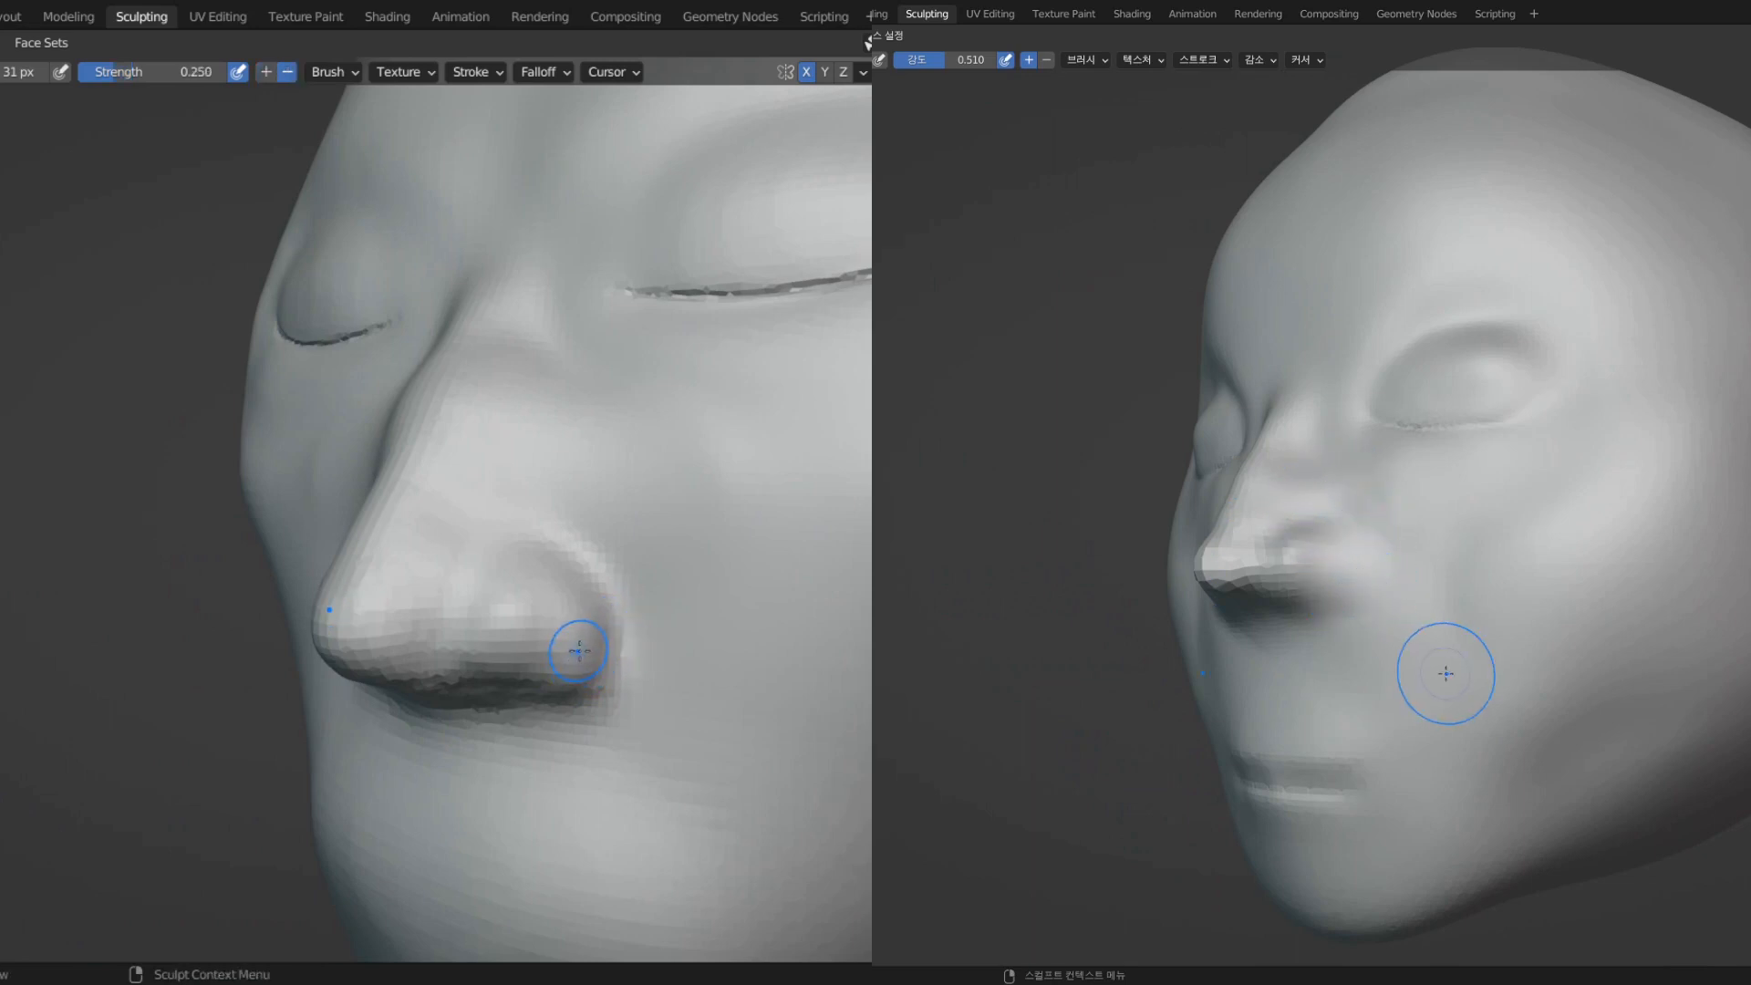
middle_drag(582, 647, 613, 668)
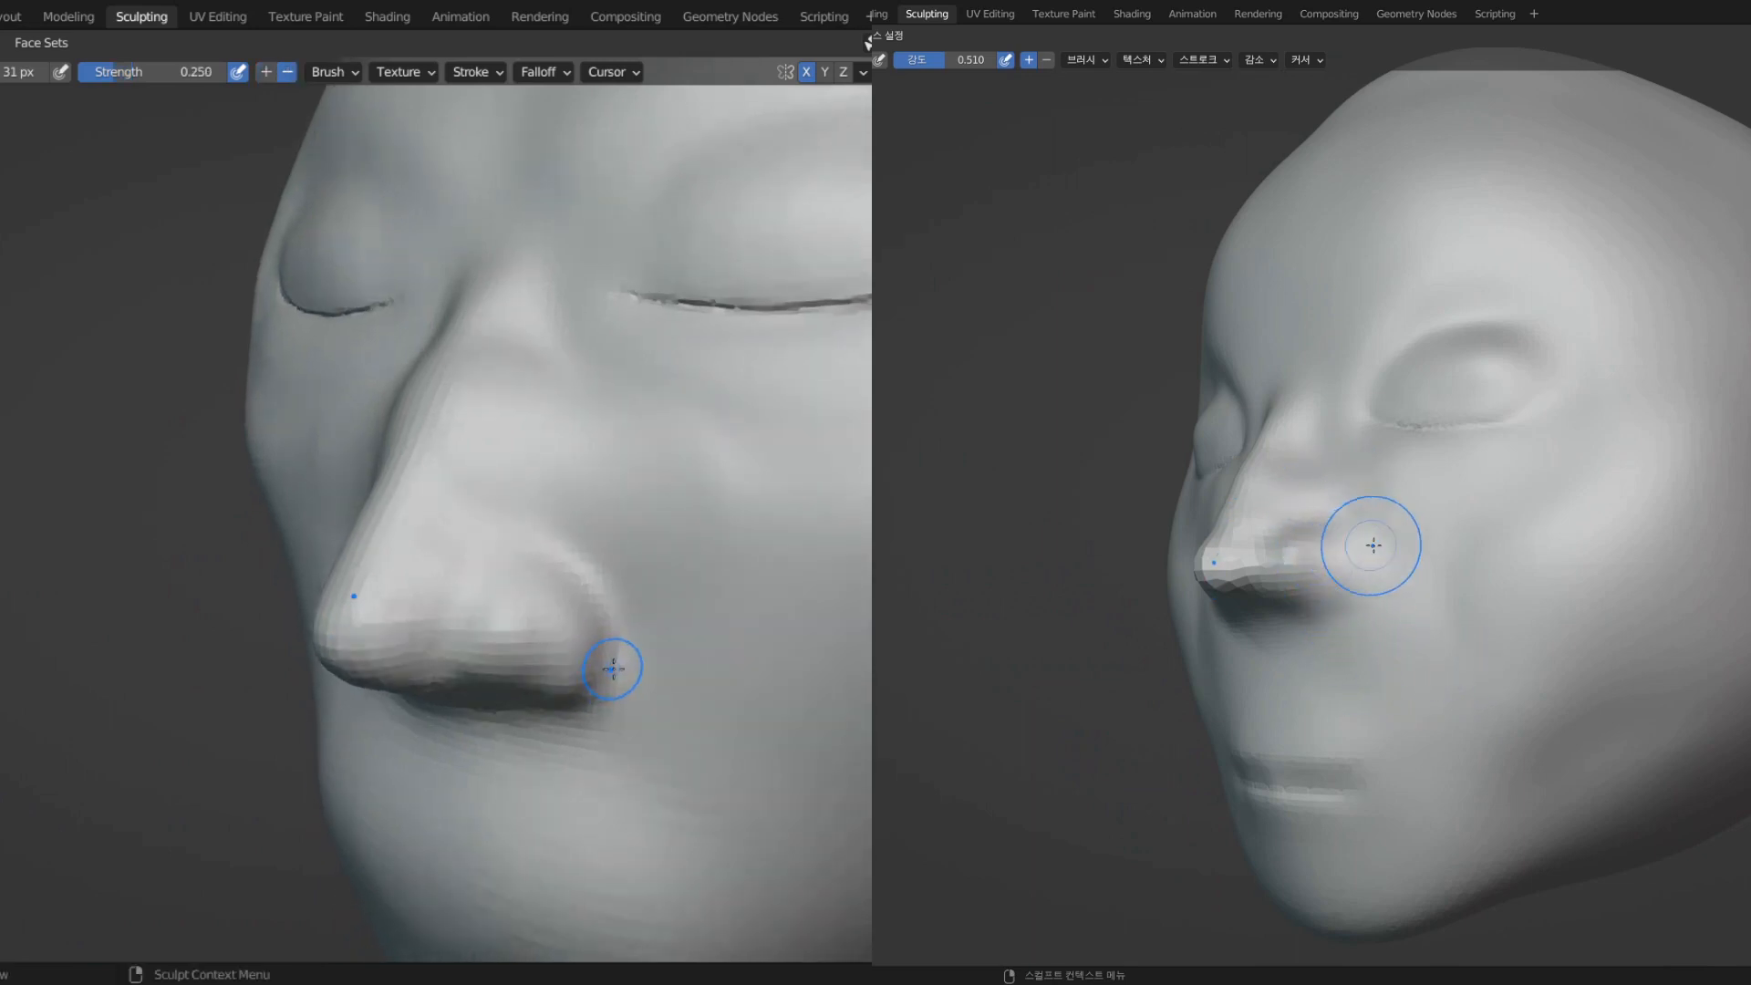
key(f)
click(653, 666)
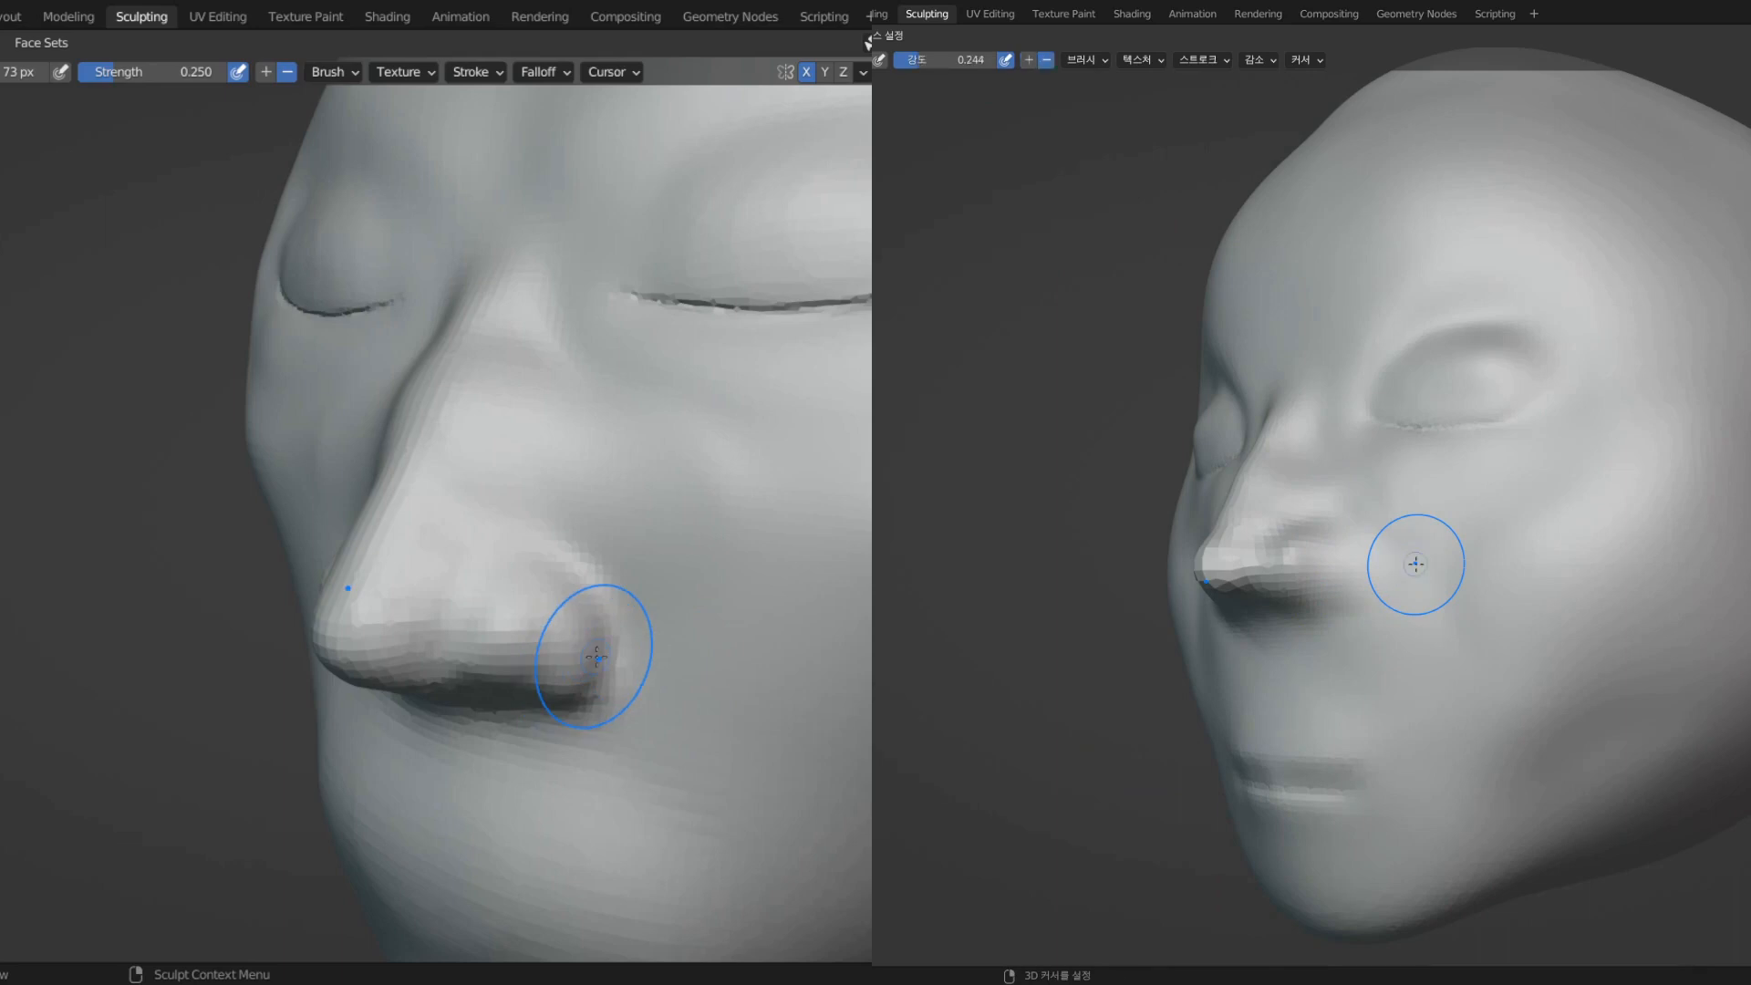
middle_drag(596, 657, 606, 629)
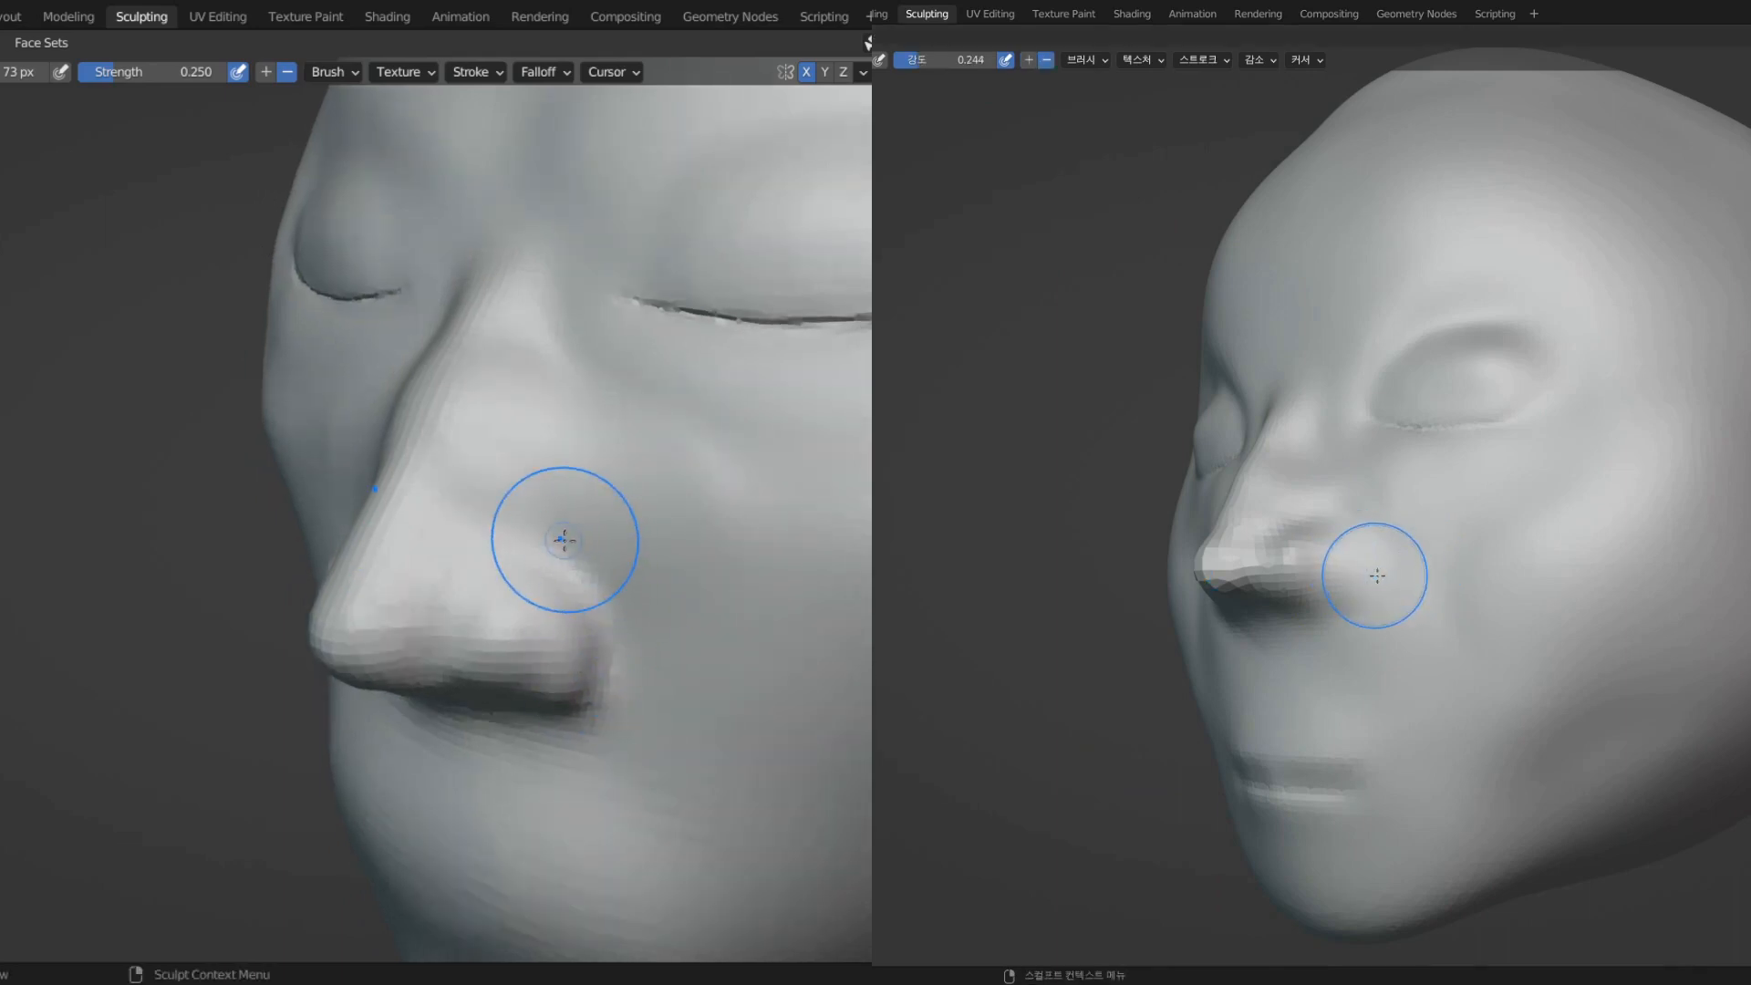
drag(568, 550, 588, 569)
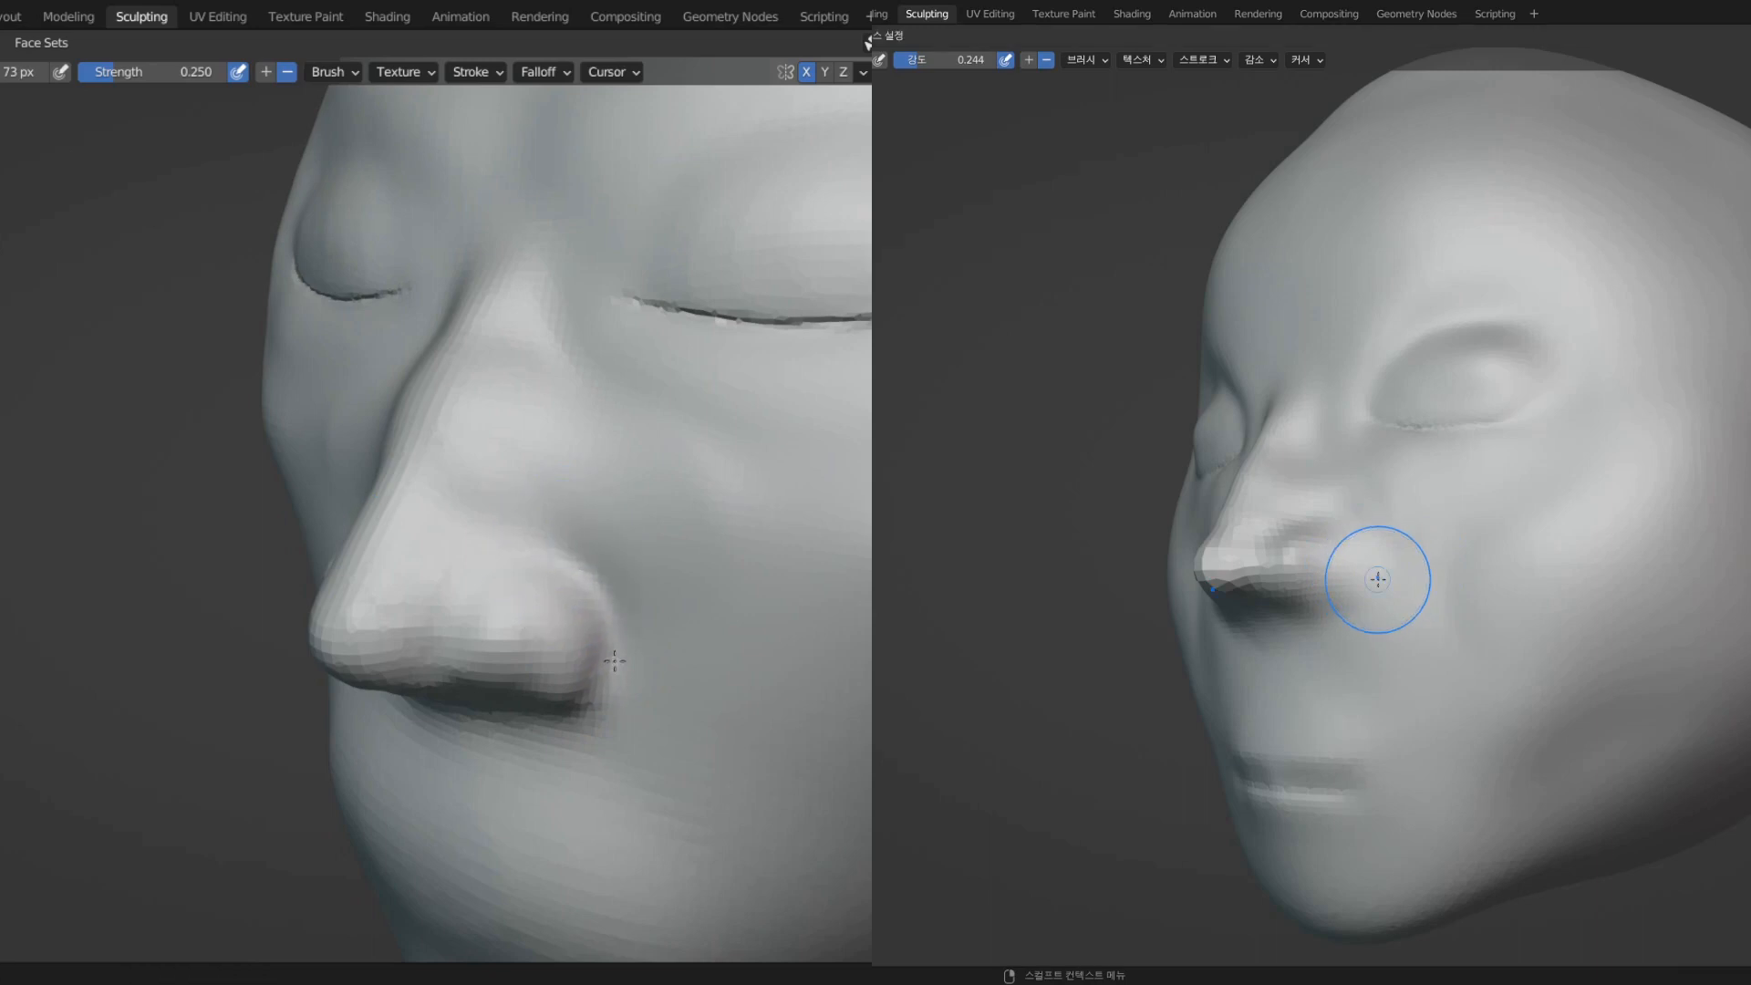
drag(592, 714, 552, 731)
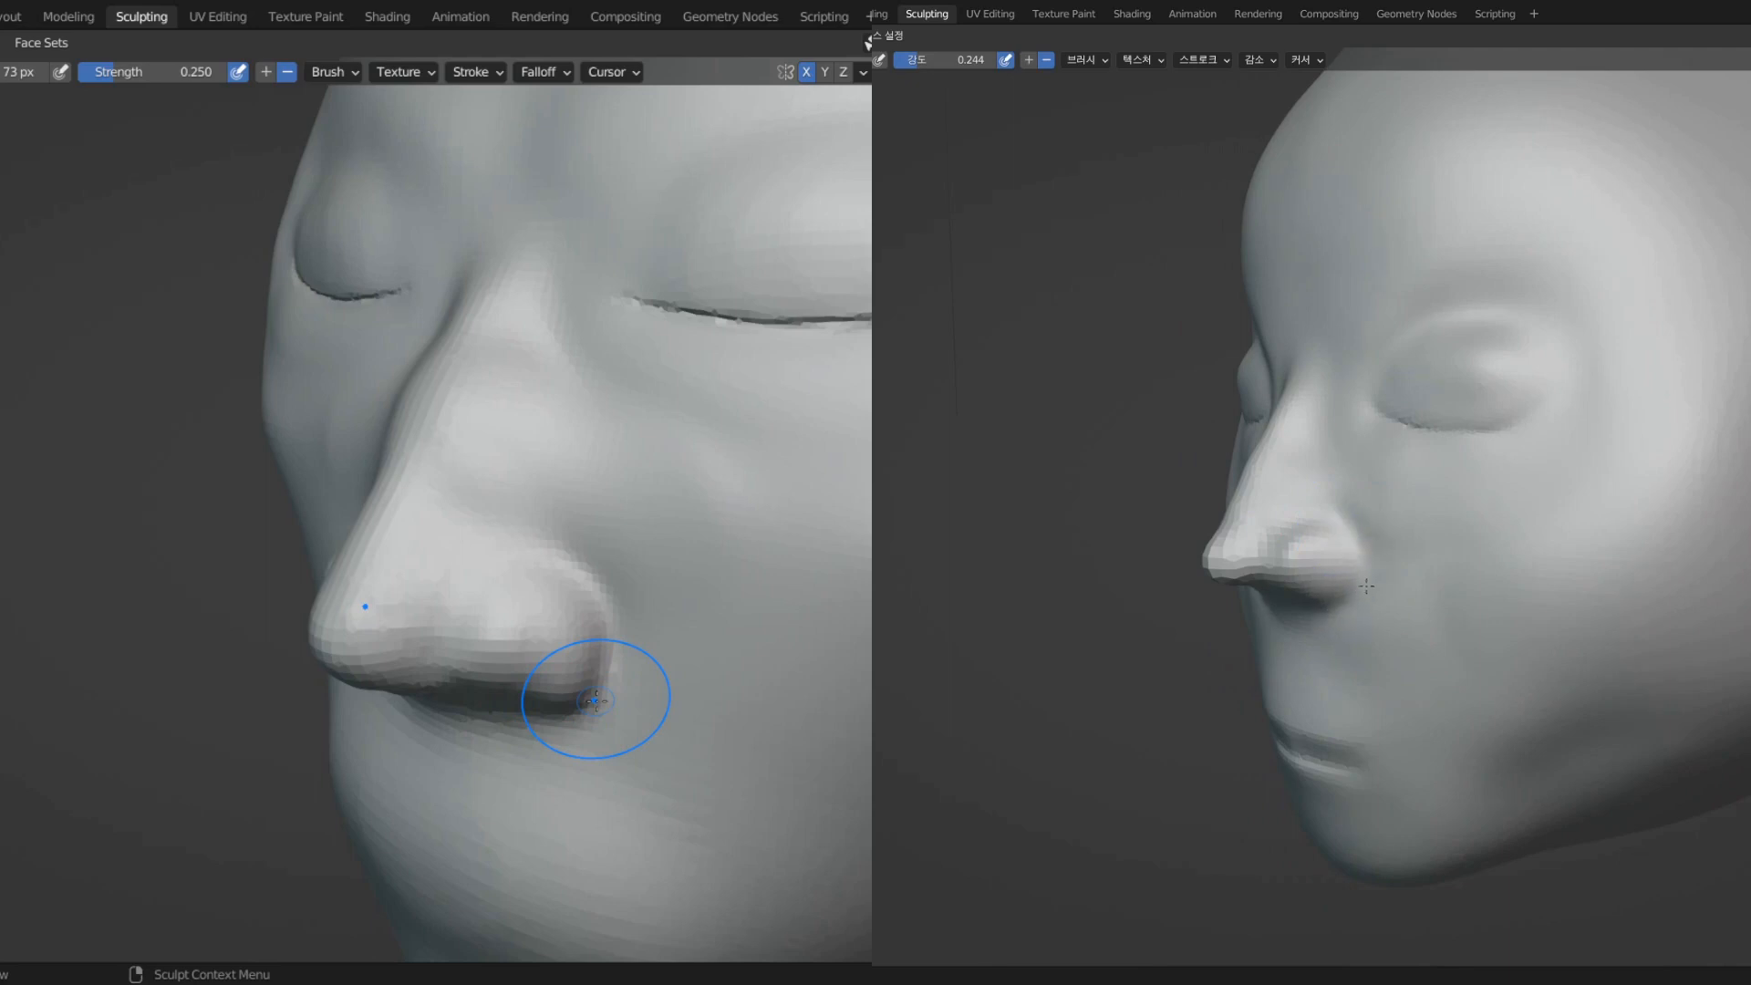
- Reduce the Crease brush radius to 40 px and refine the edges and underside of the nostril wings
mouse_move(508, 665)
middle_down()
mouse_move(586, 587)
mouse_move(585, 562)
mouse_move(528, 643)
middle_up()
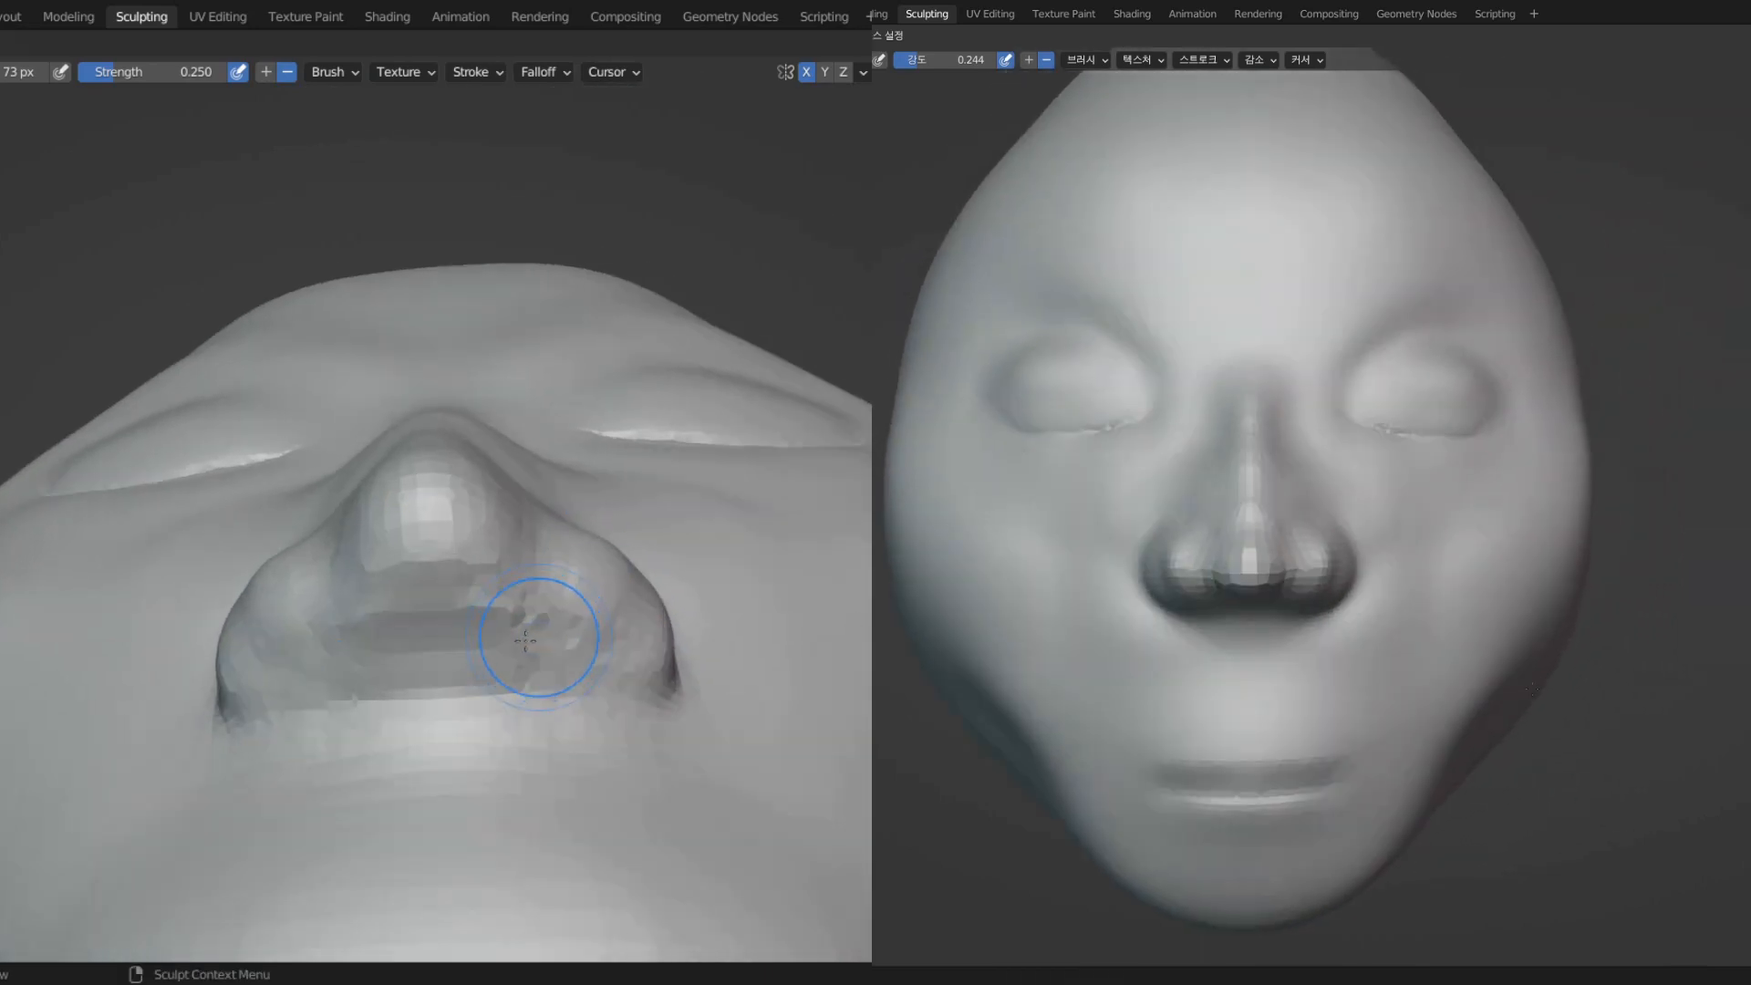
click(506, 641)
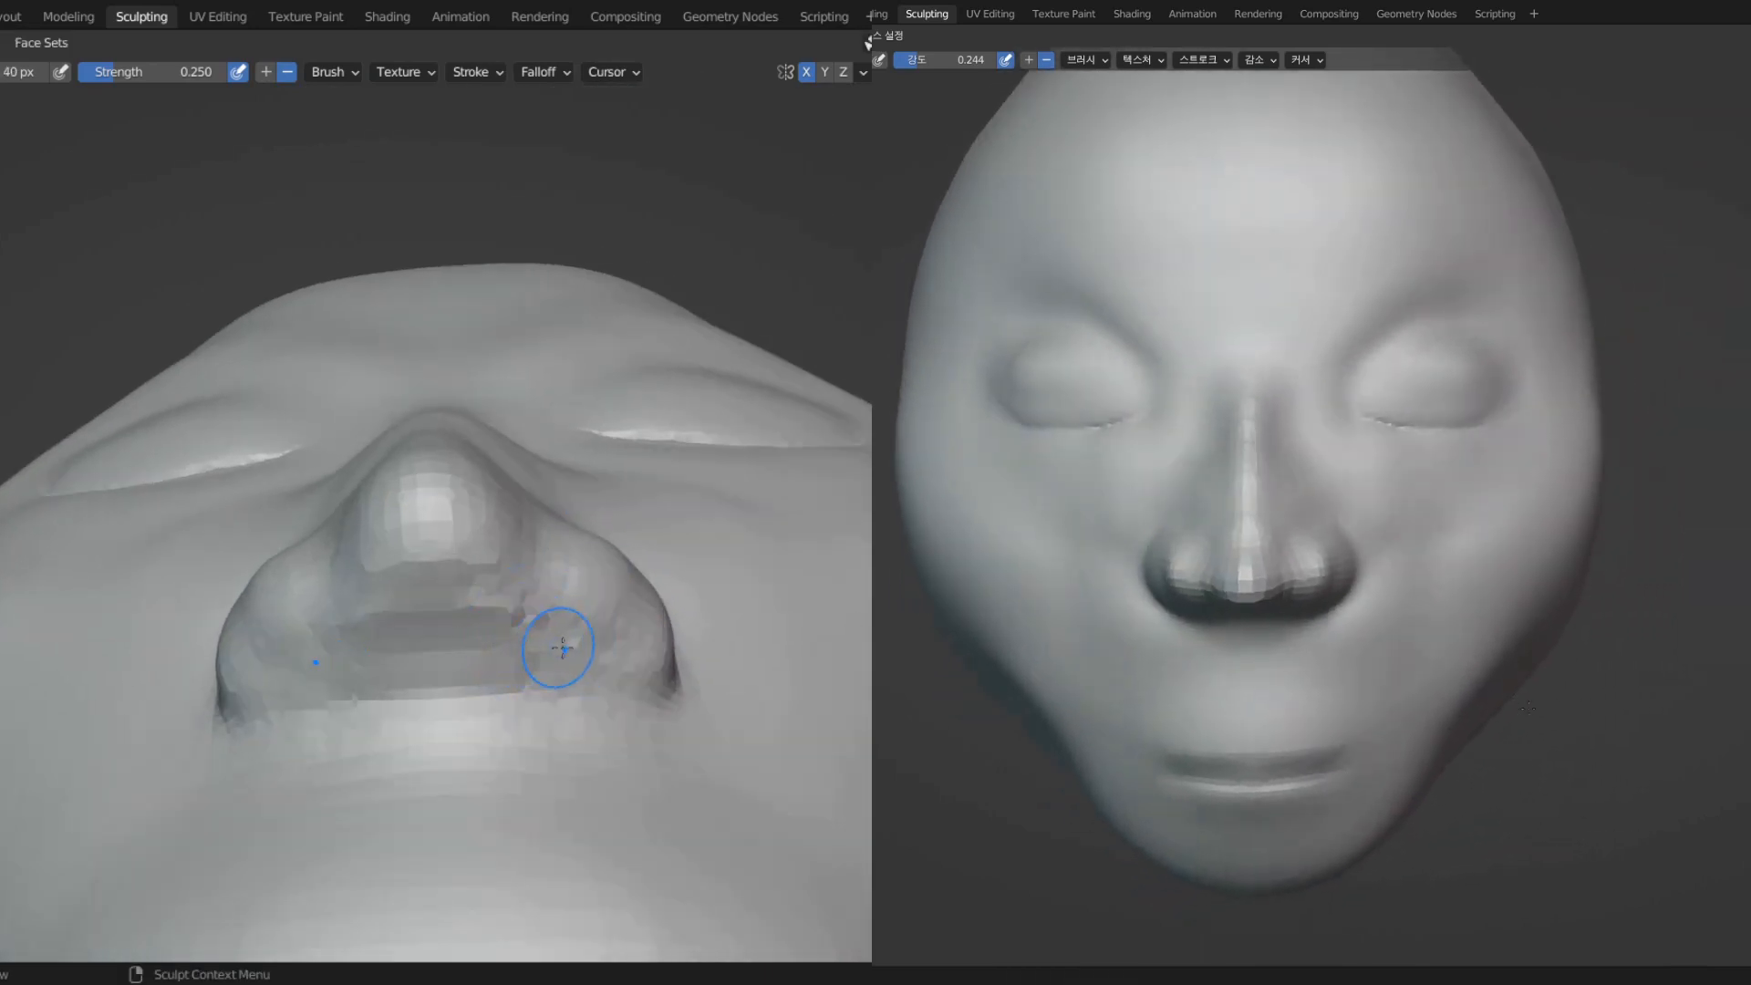
middle_drag(571, 646, 547, 696)
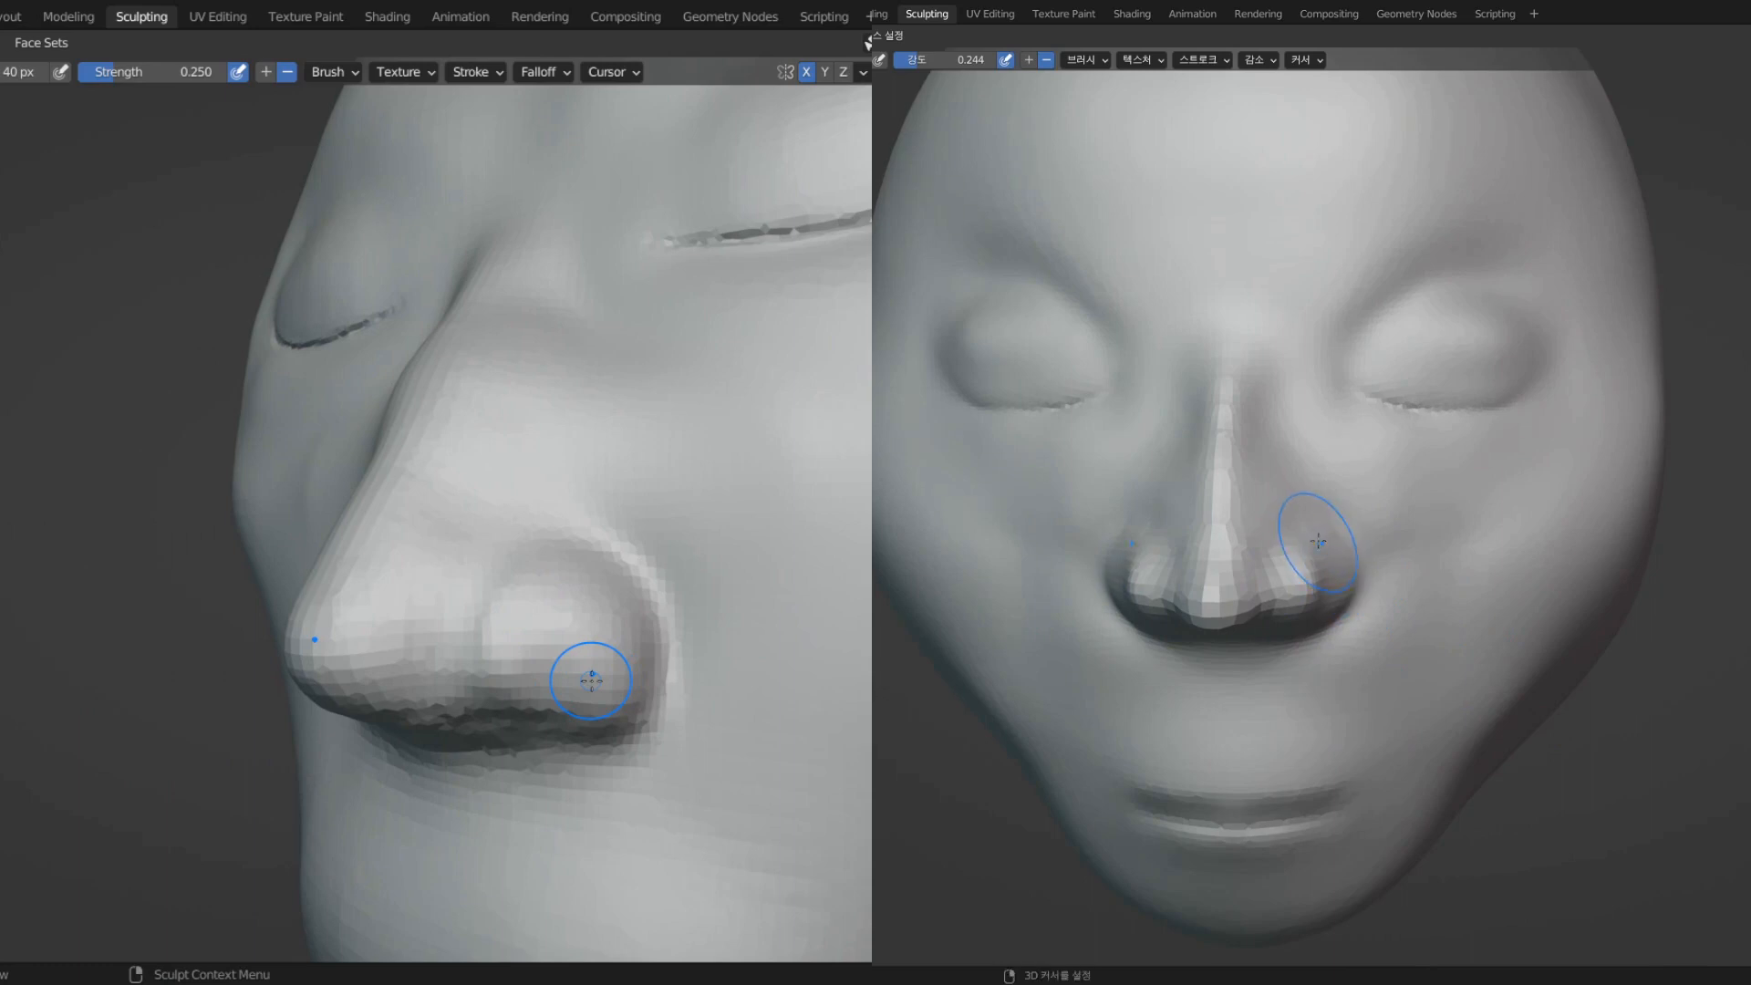
middle_drag(591, 680, 546, 705)
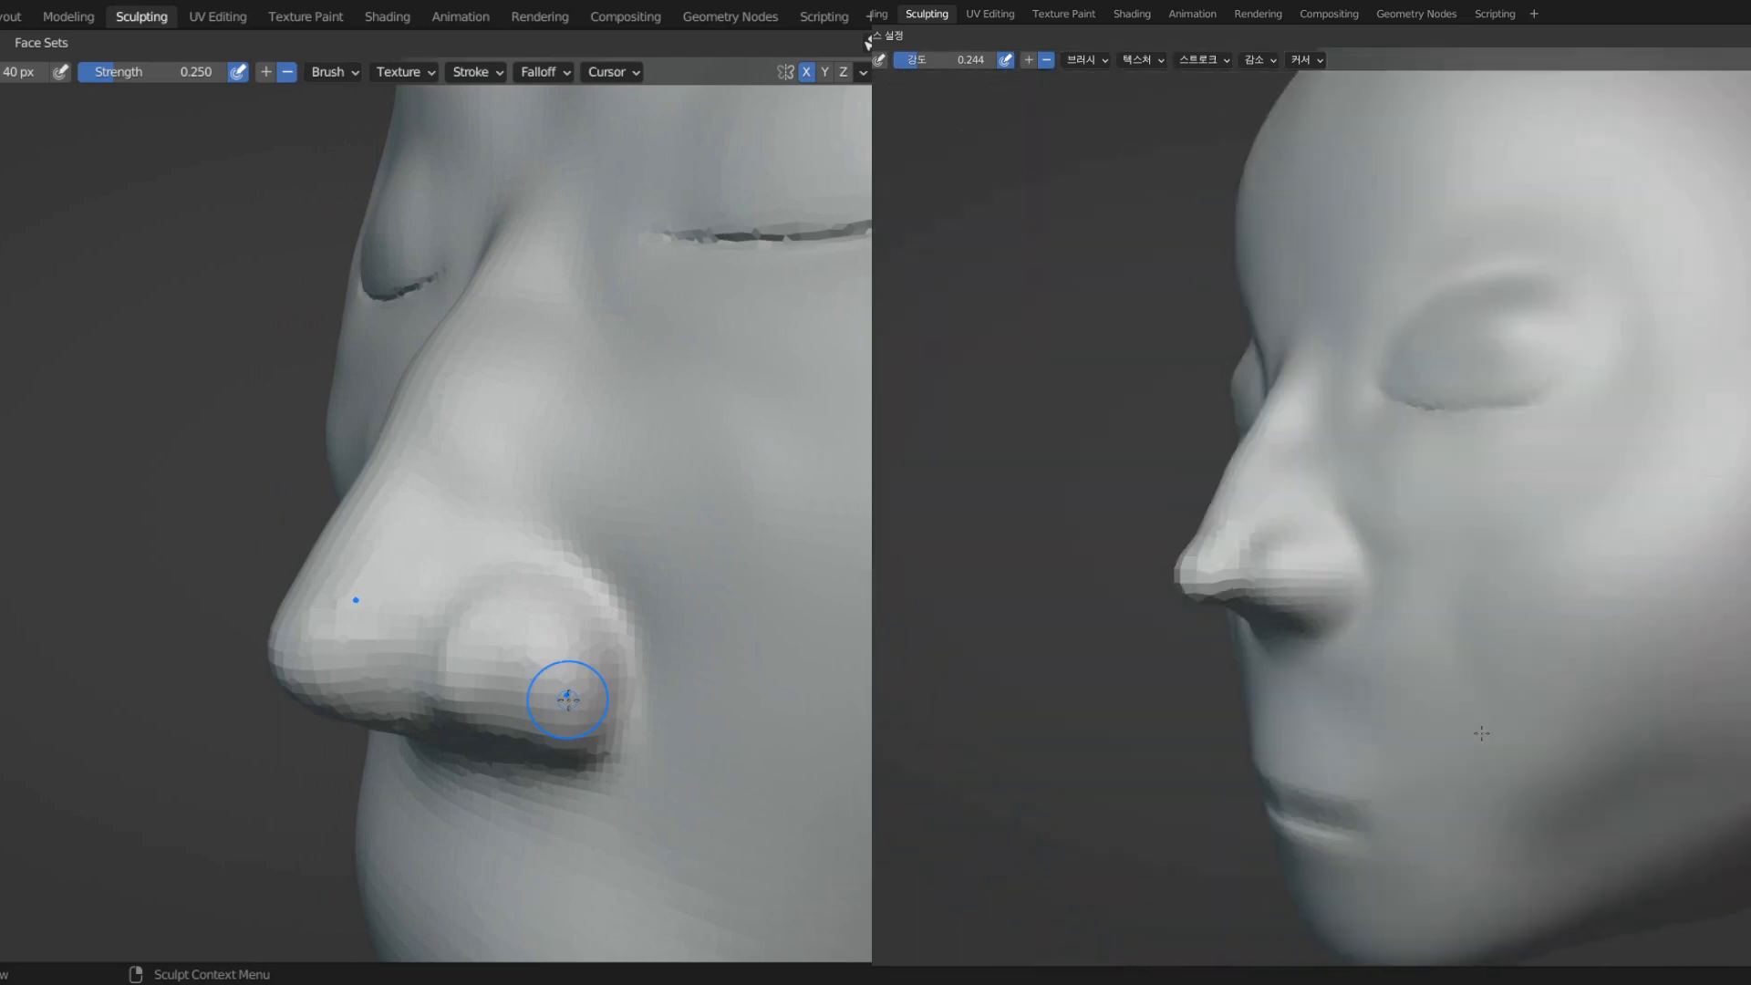
mouse_move(567, 699)
middle_down()
mouse_move(747, 549)
mouse_move(737, 532)
mouse_move(663, 559)
middle_up()
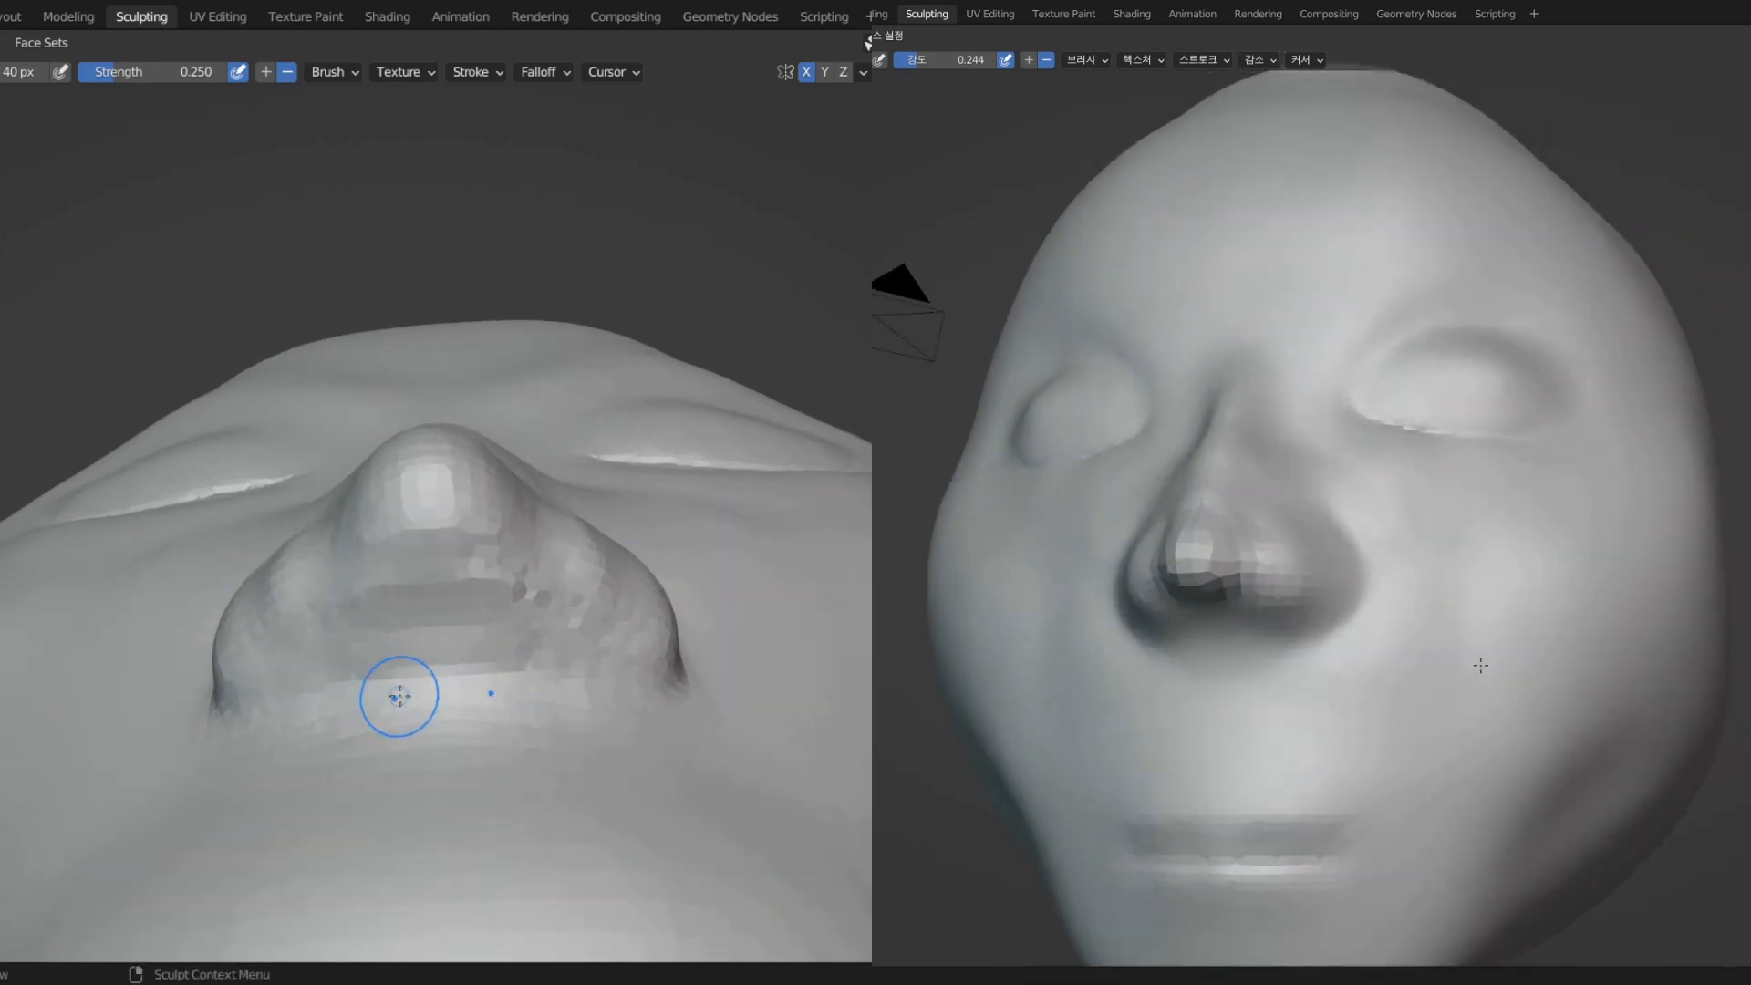
- Crease a sharp line along the base of the nose where it meets the upper lip area
middle_drag(399, 695, 414, 700)
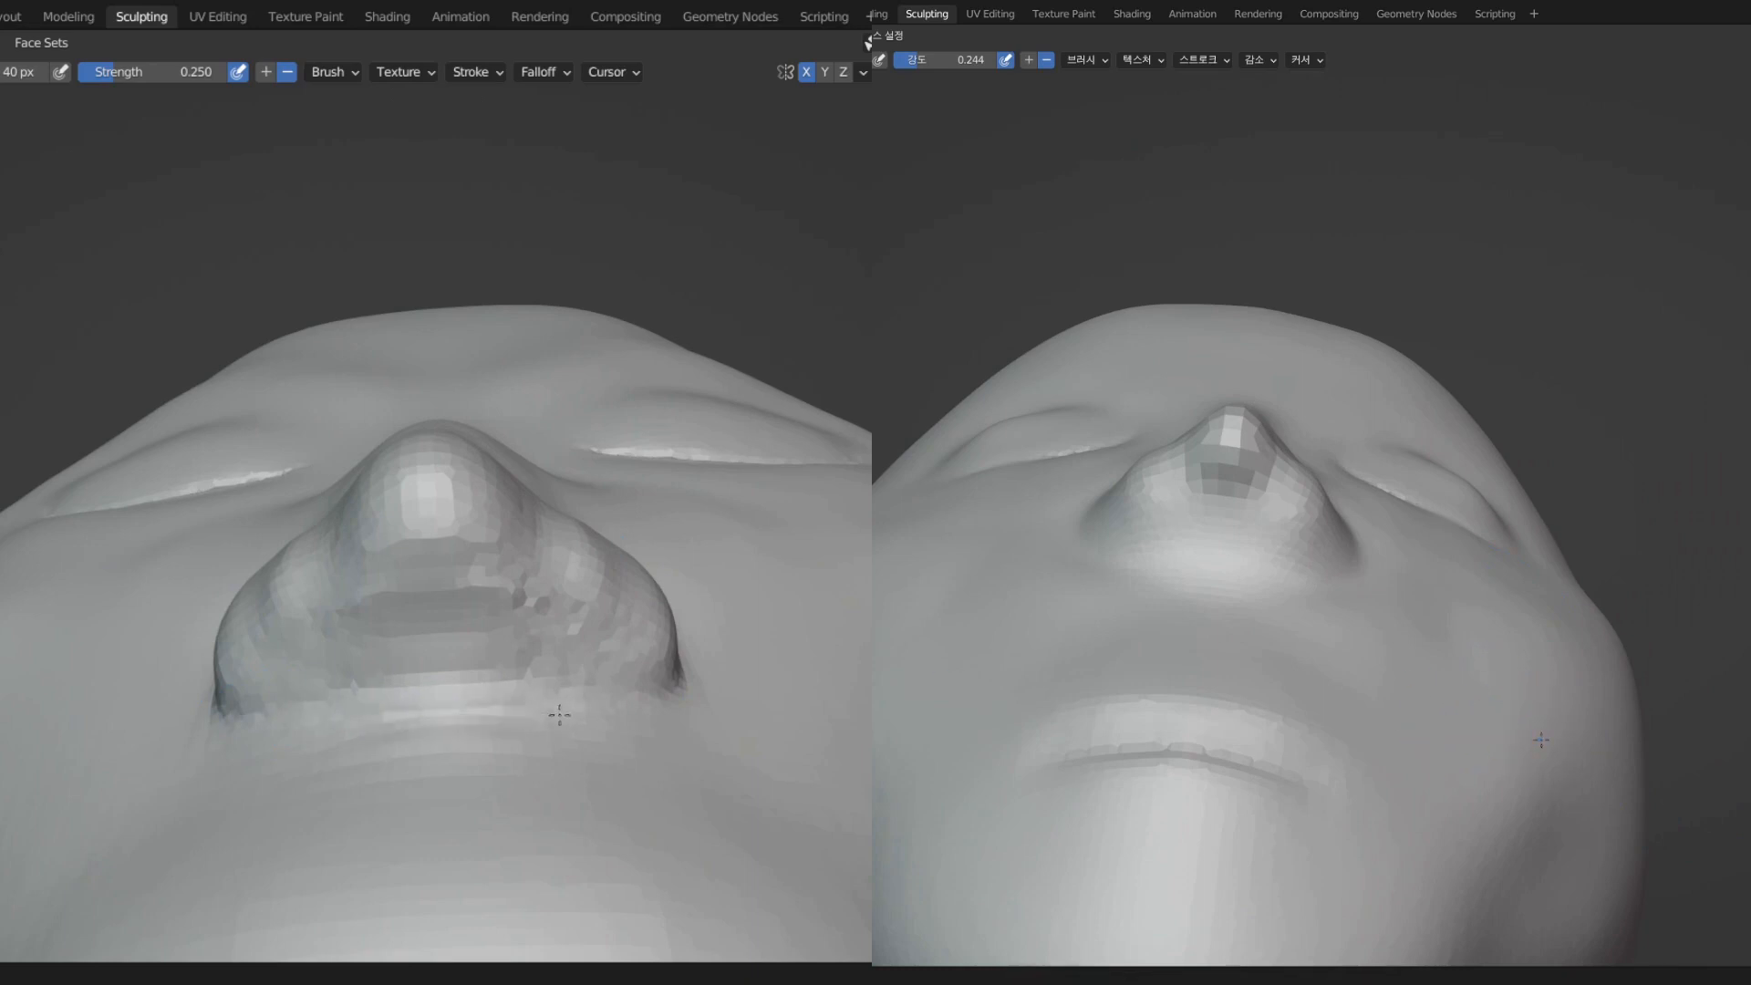
middle_drag(1509, 696, 1516, 714)
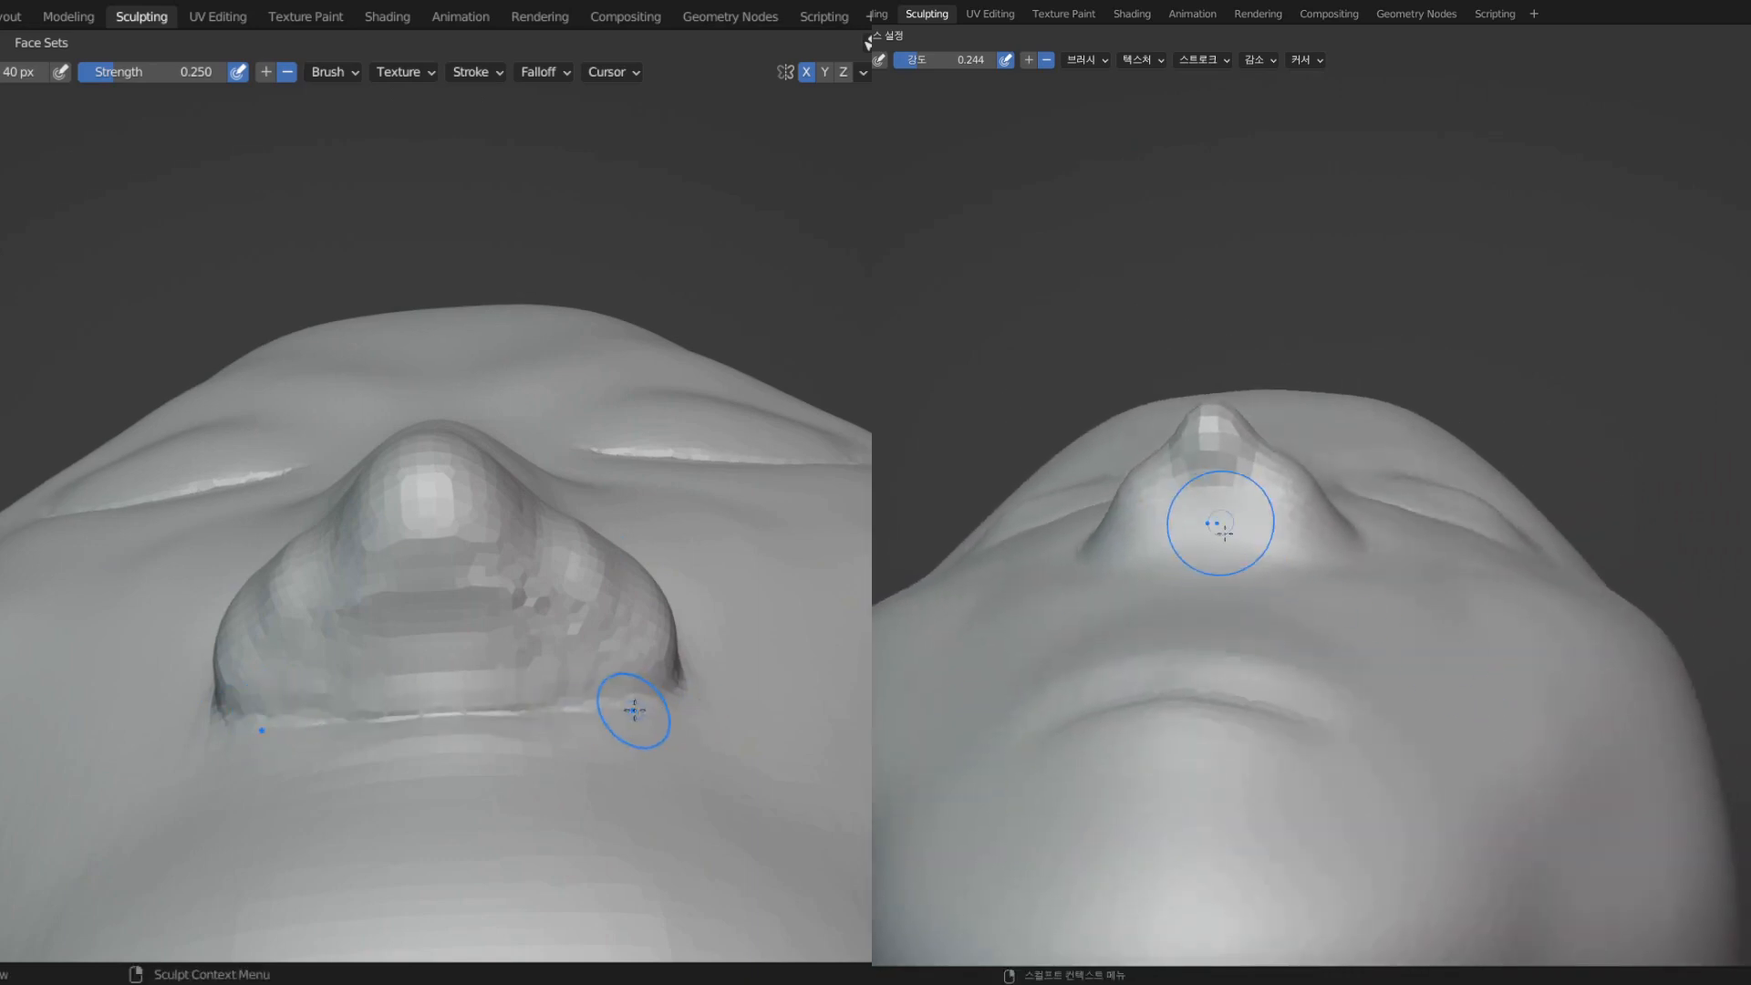
middle_drag(1223, 558, 1395, 474)
scroll(1404, 483, up, 2)
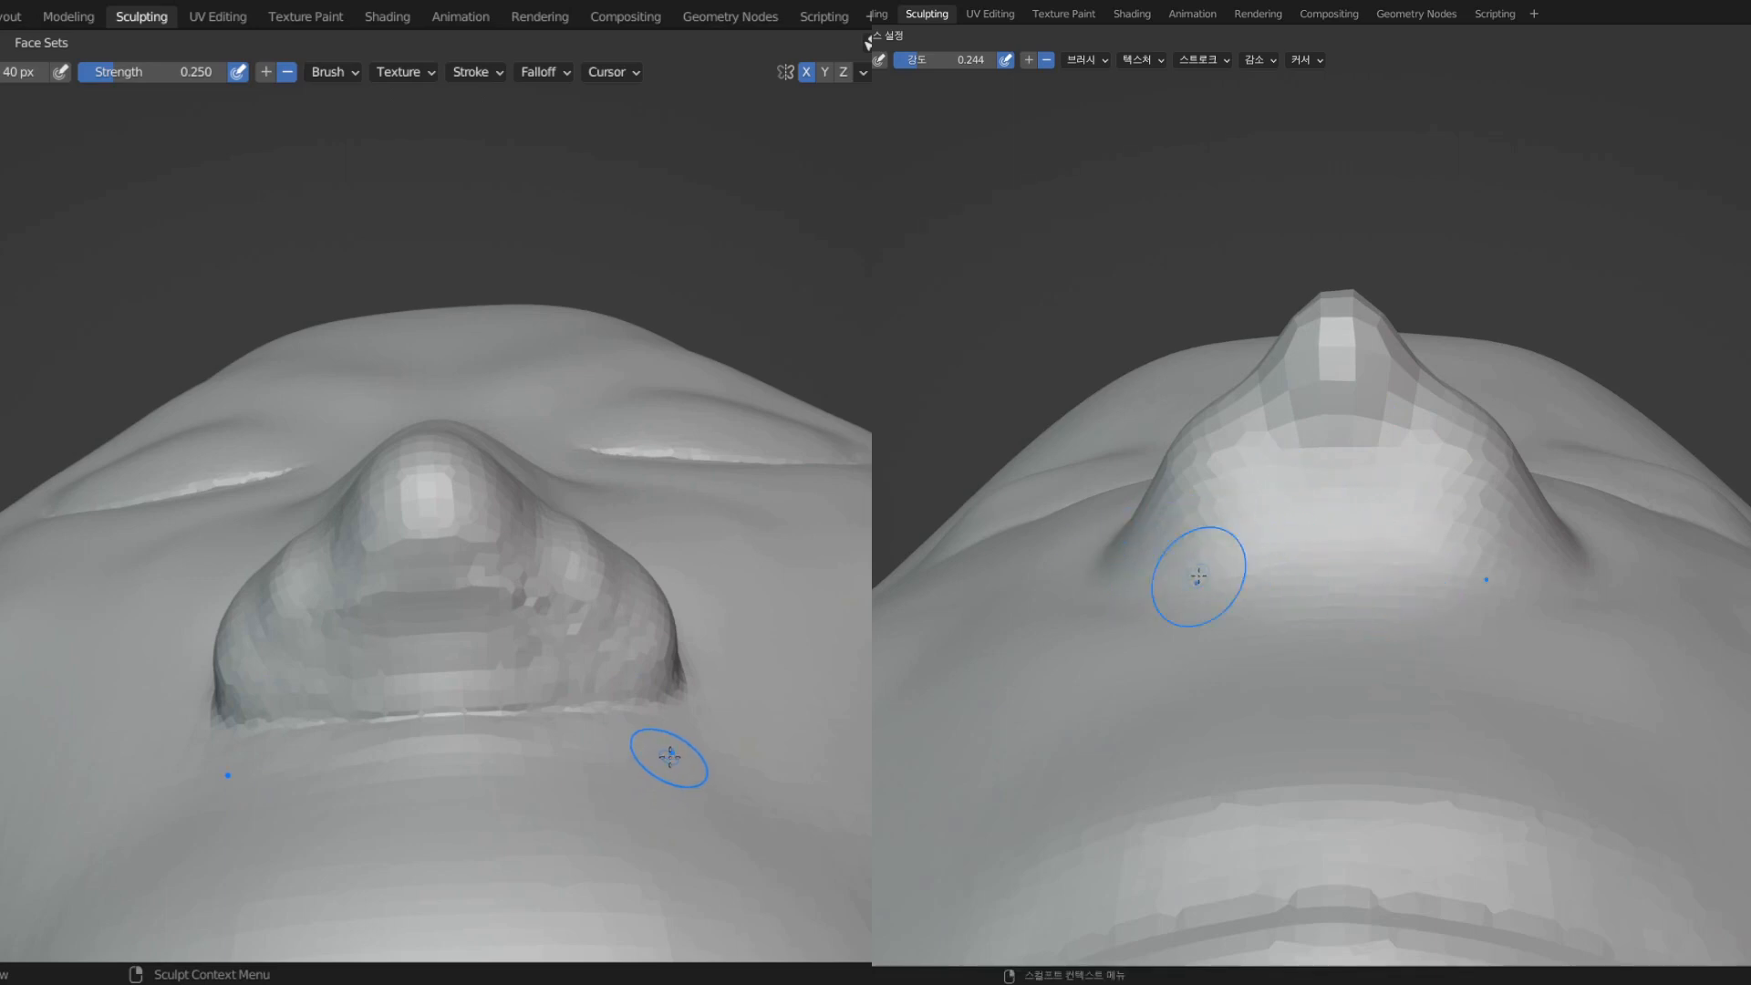
- Switch to the Draw brush at strength 0.373, set its radius to 38 px, and carve two nostril hollows into the nose's underside
key(x)
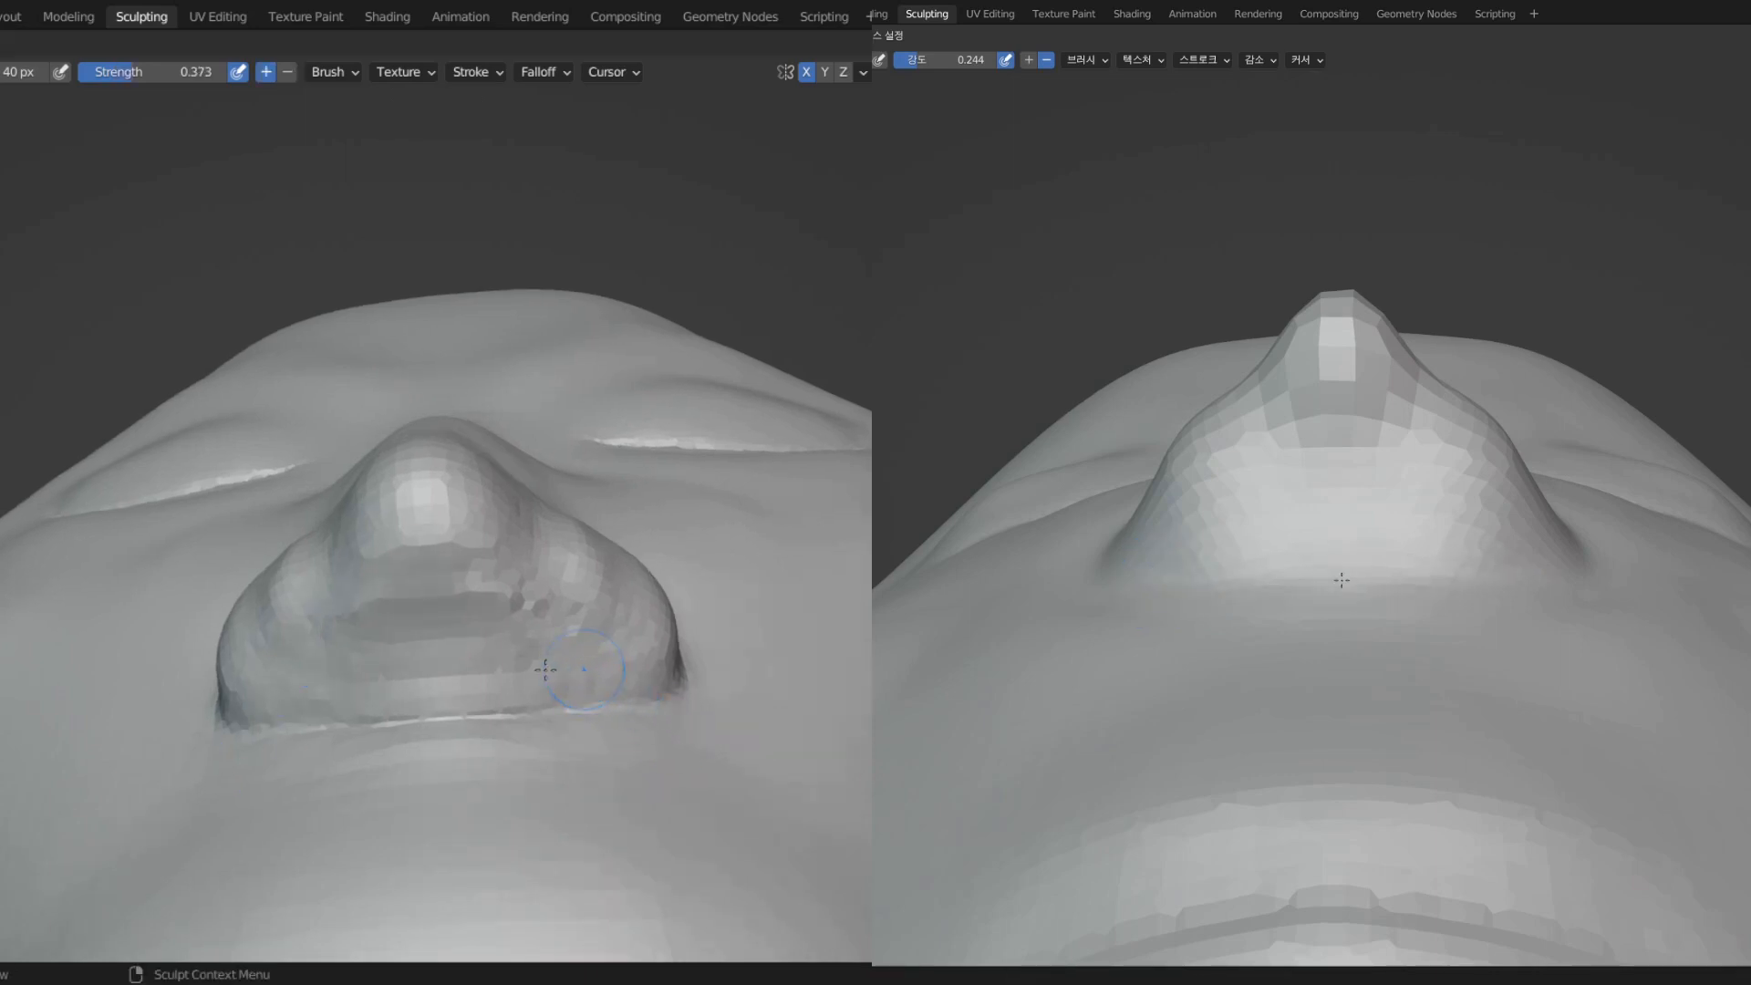
click(558, 672)
mouse_move(582, 676)
middle_down()
mouse_move(566, 652)
mouse_move(582, 654)
middle_up()
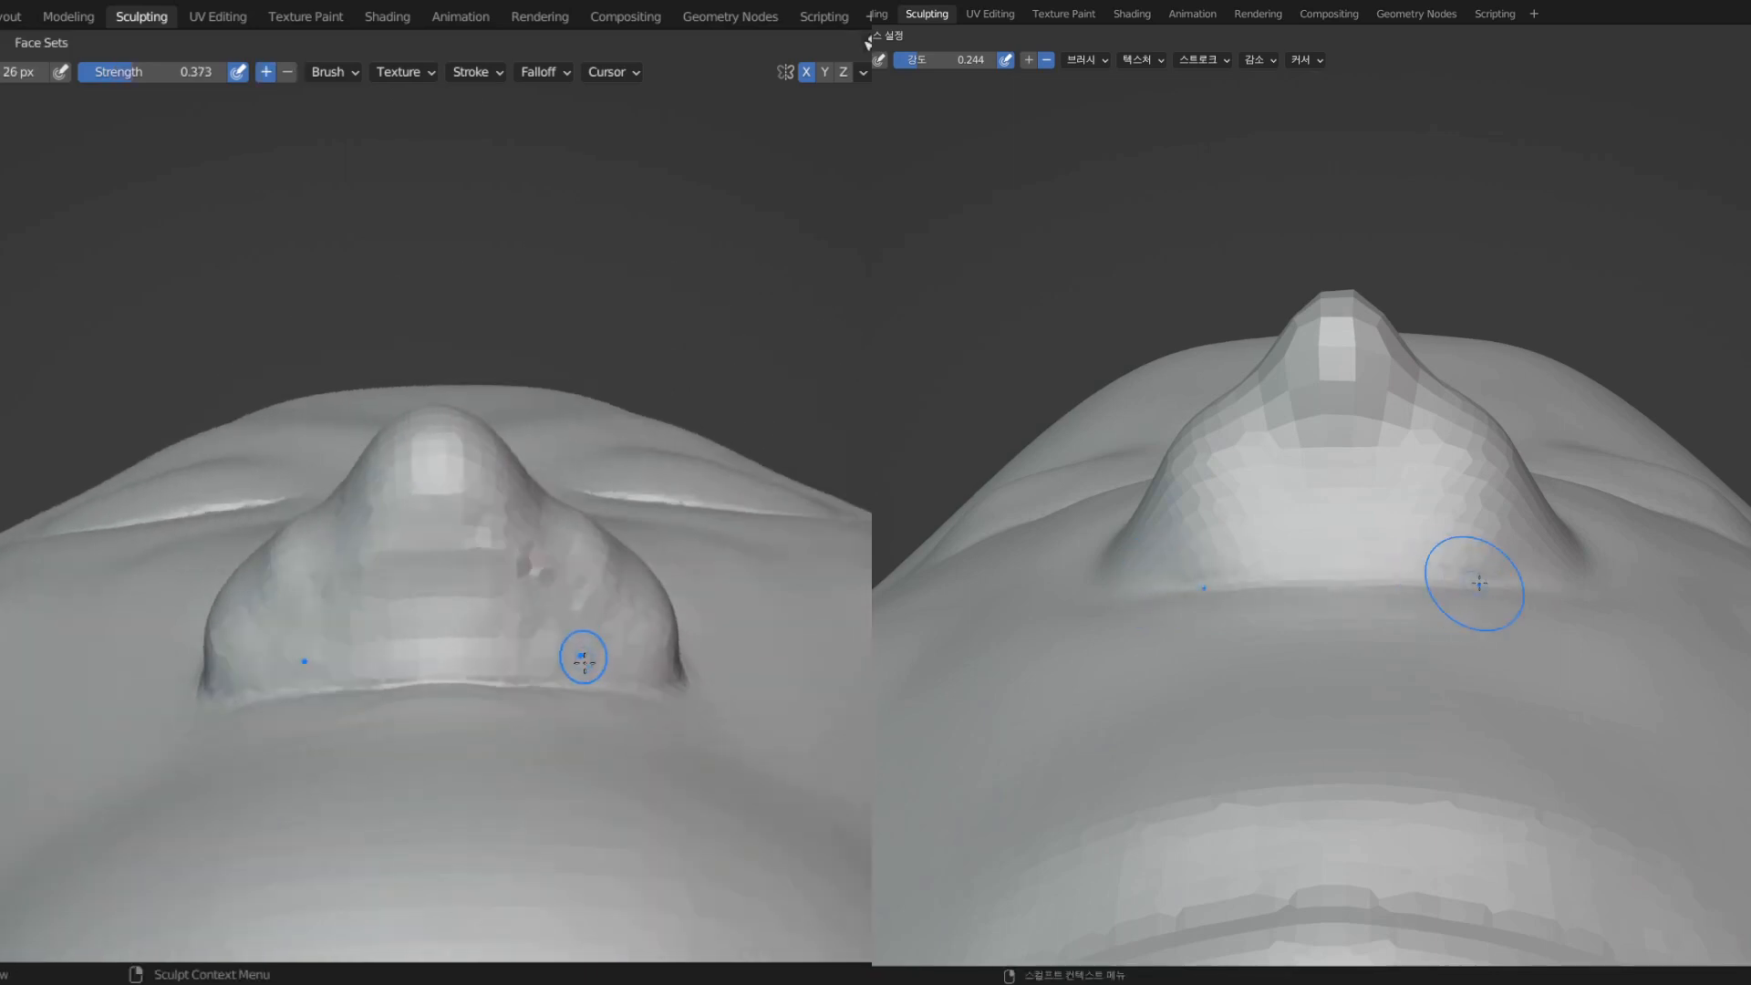
key(f)
click(547, 637)
scroll(1688, 652, down, 2)
mouse_move(547, 637)
ctrl+mouse_down()
mouse_move(586, 654)
mouse_move(513, 646)
mouse_move(514, 591)
mouse_move(566, 621)
ctrl+mouse_up()
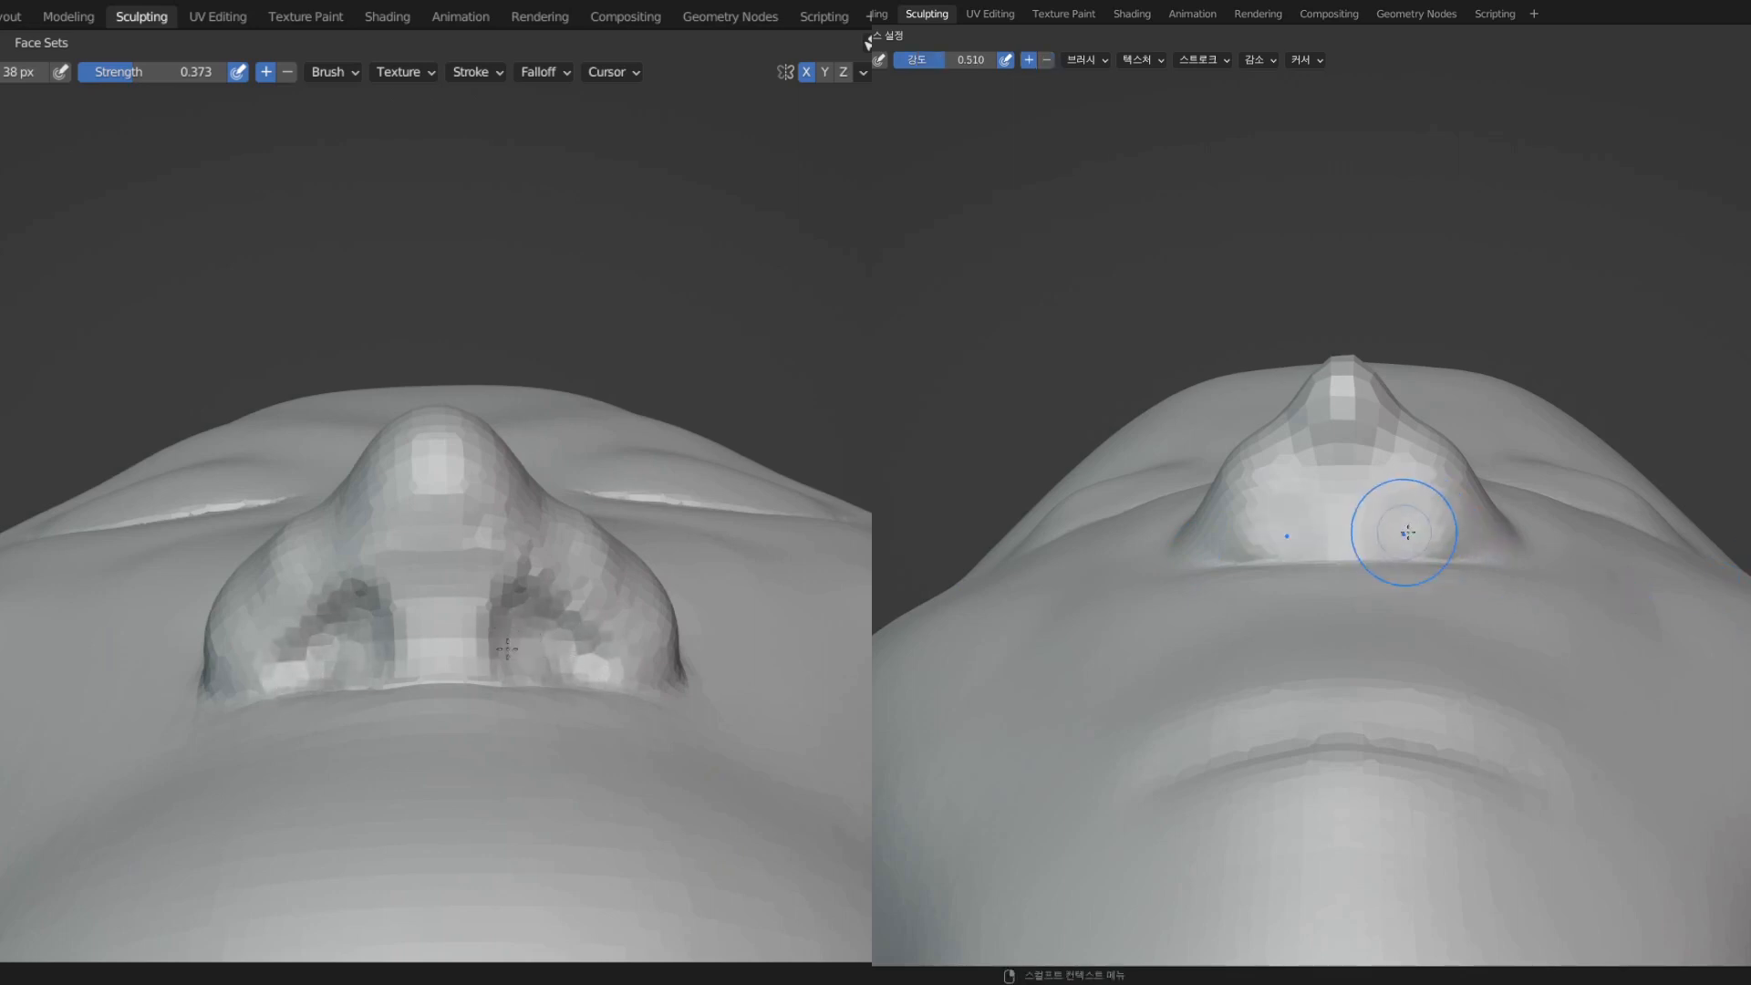
mouse_move(507, 649)
ctrl+mouse_down()
mouse_move(504, 593)
mouse_move(538, 643)
mouse_move(519, 665)
mouse_move(516, 609)
mouse_move(563, 643)
ctrl+mouse_up()
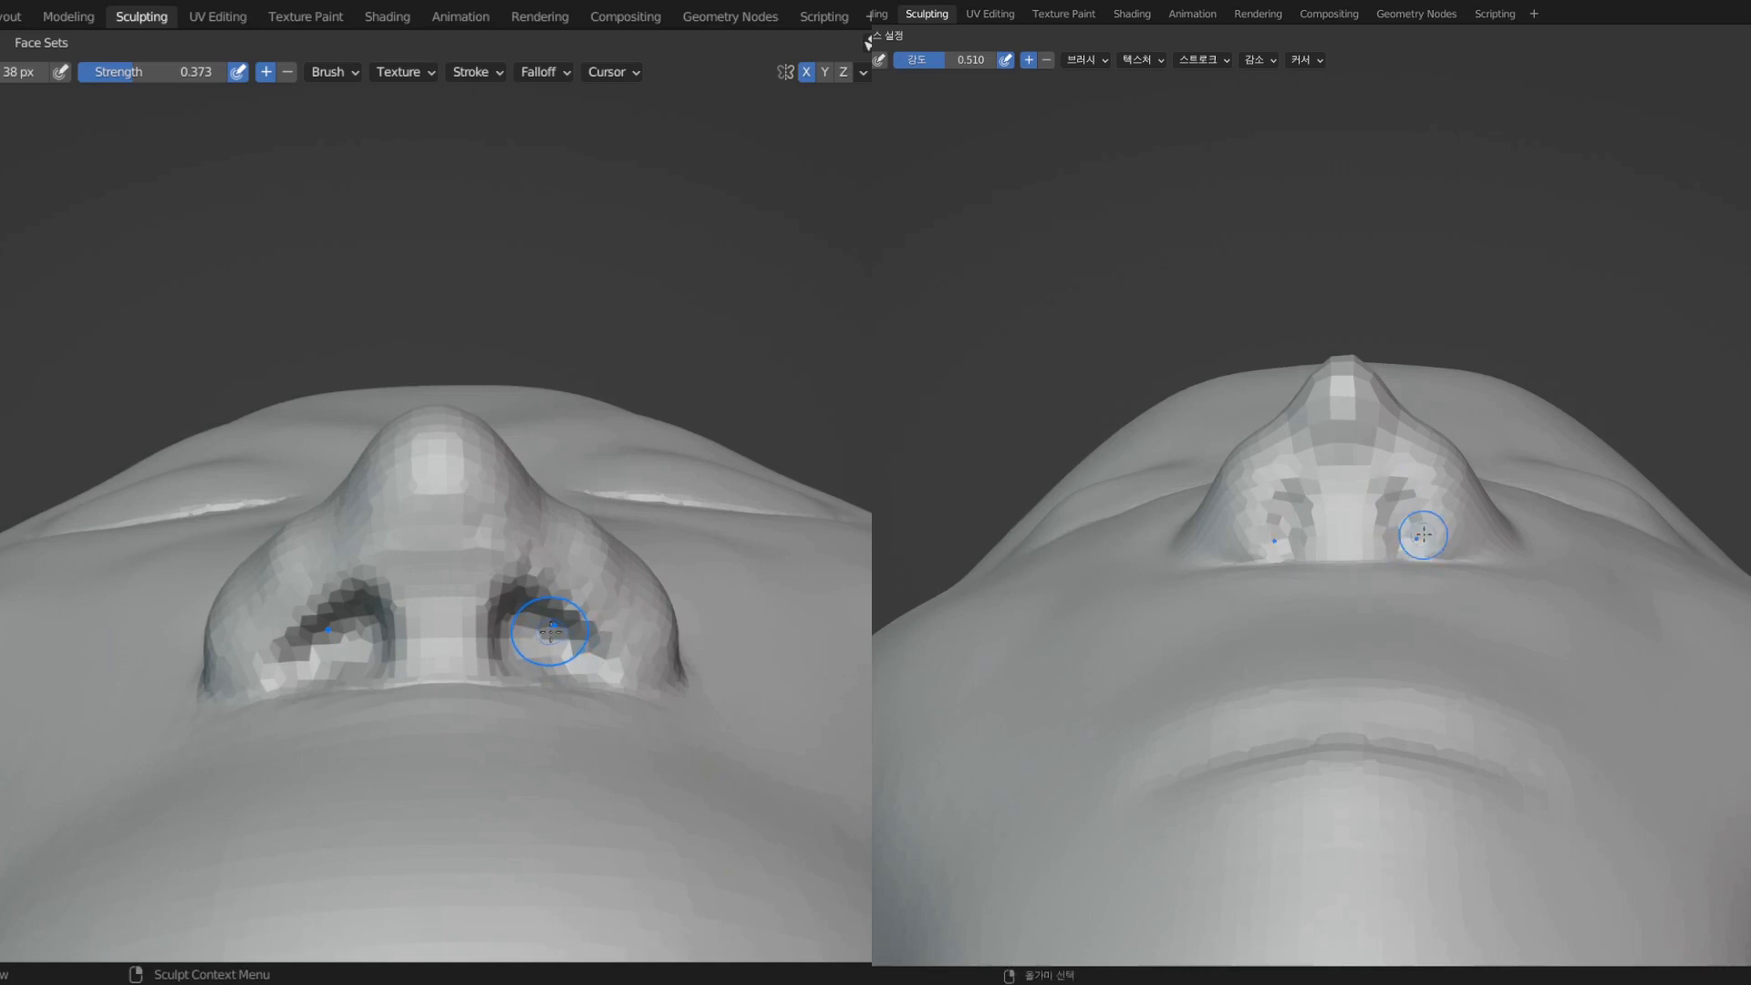
- Deepen both nostril hollows with the 38 px Draw brush and remesh the head
click(492, 72)
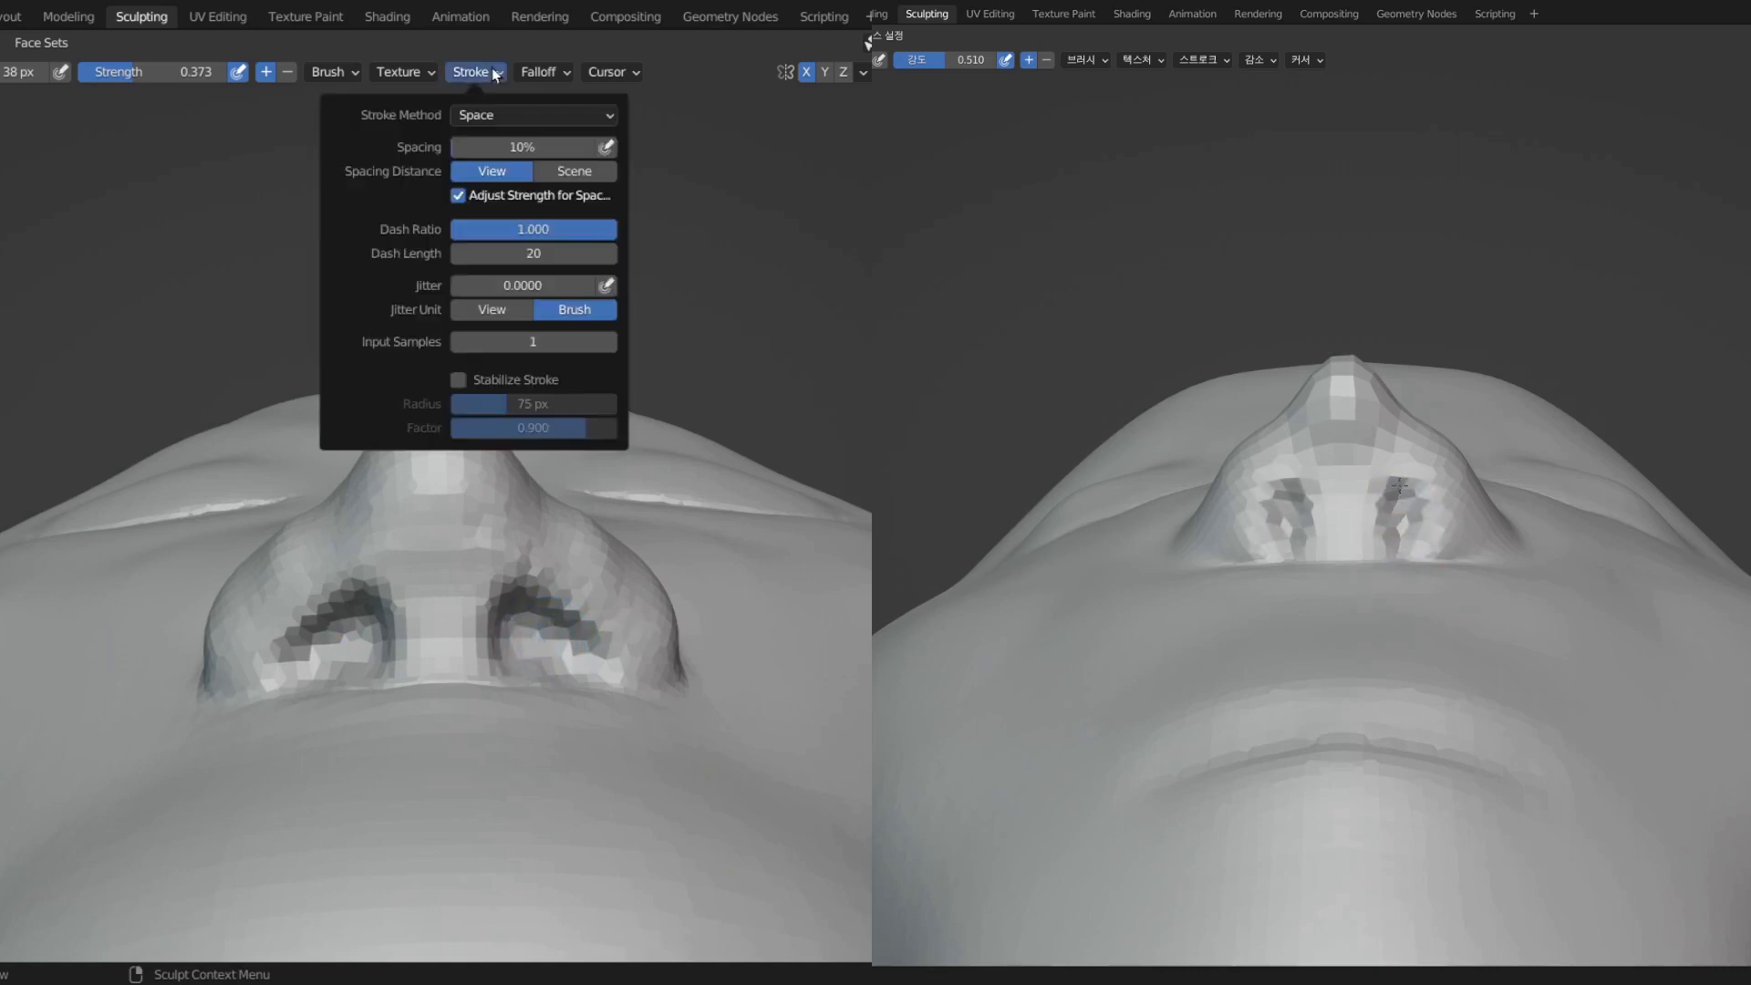
mouse_move(532, 667)
ctrl+mouse_down()
mouse_move(538, 640)
mouse_move(563, 647)
ctrl+mouse_up()
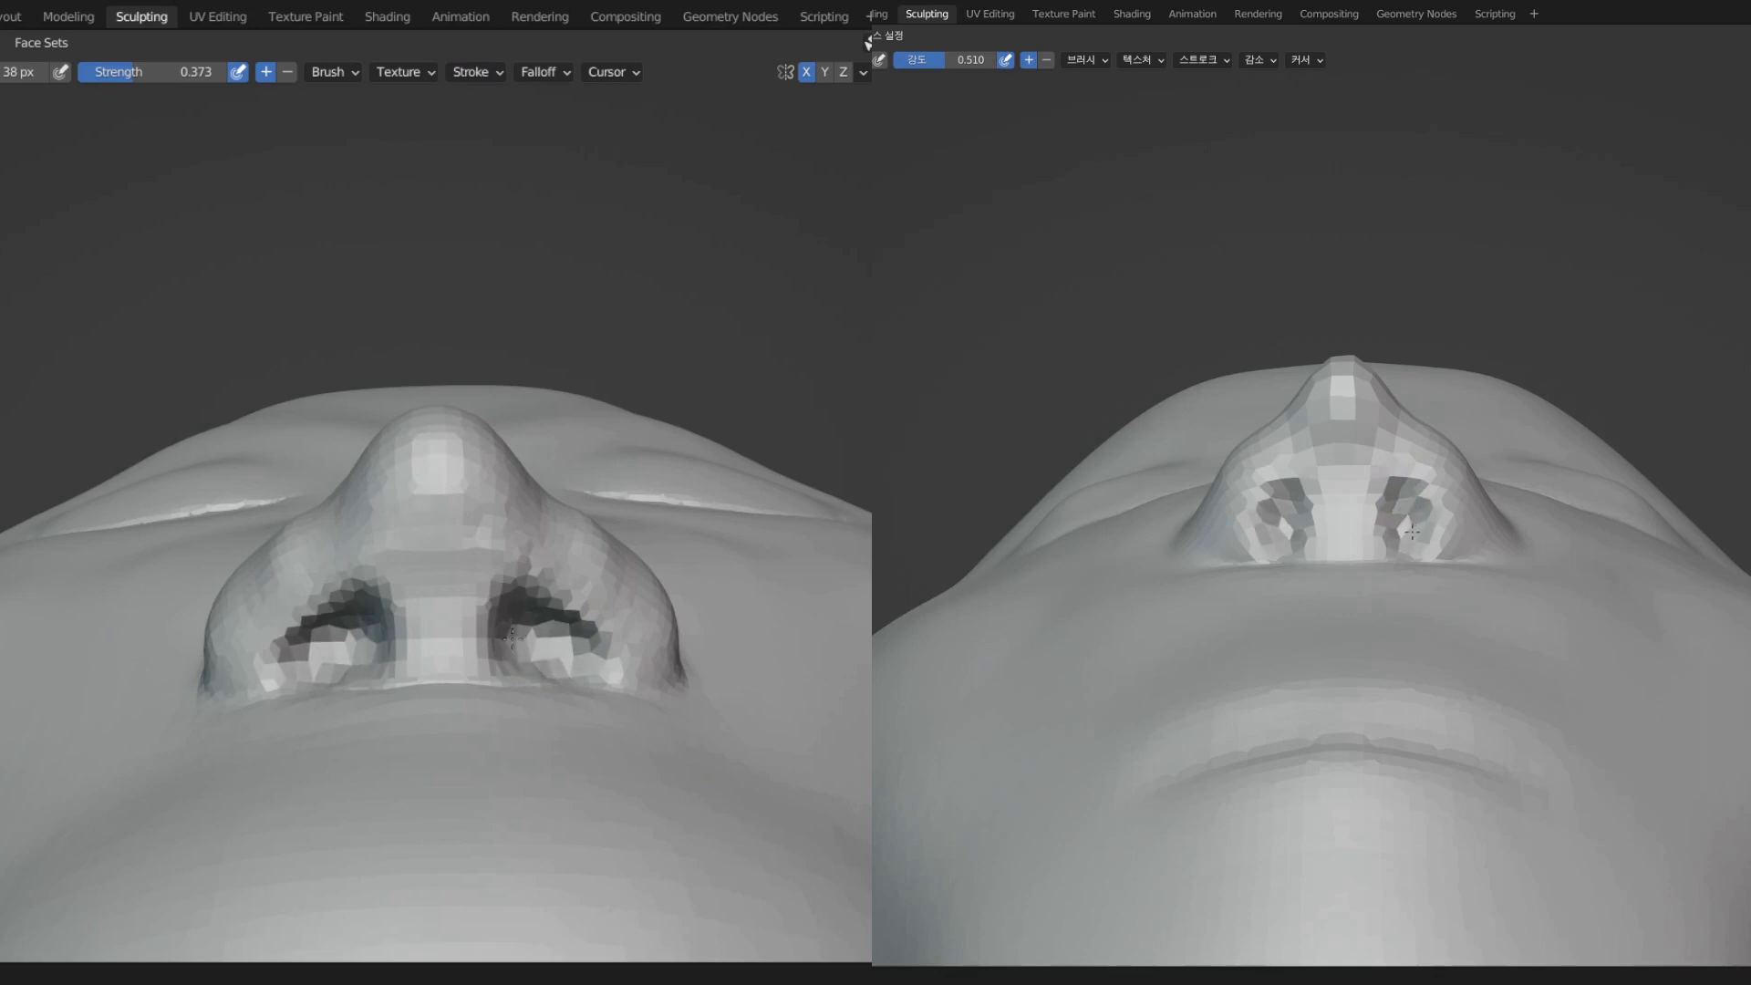
mouse_move(515, 663)
ctrl+mouse_down()
mouse_move(521, 639)
mouse_move(564, 643)
mouse_move(529, 661)
ctrl+mouse_up()
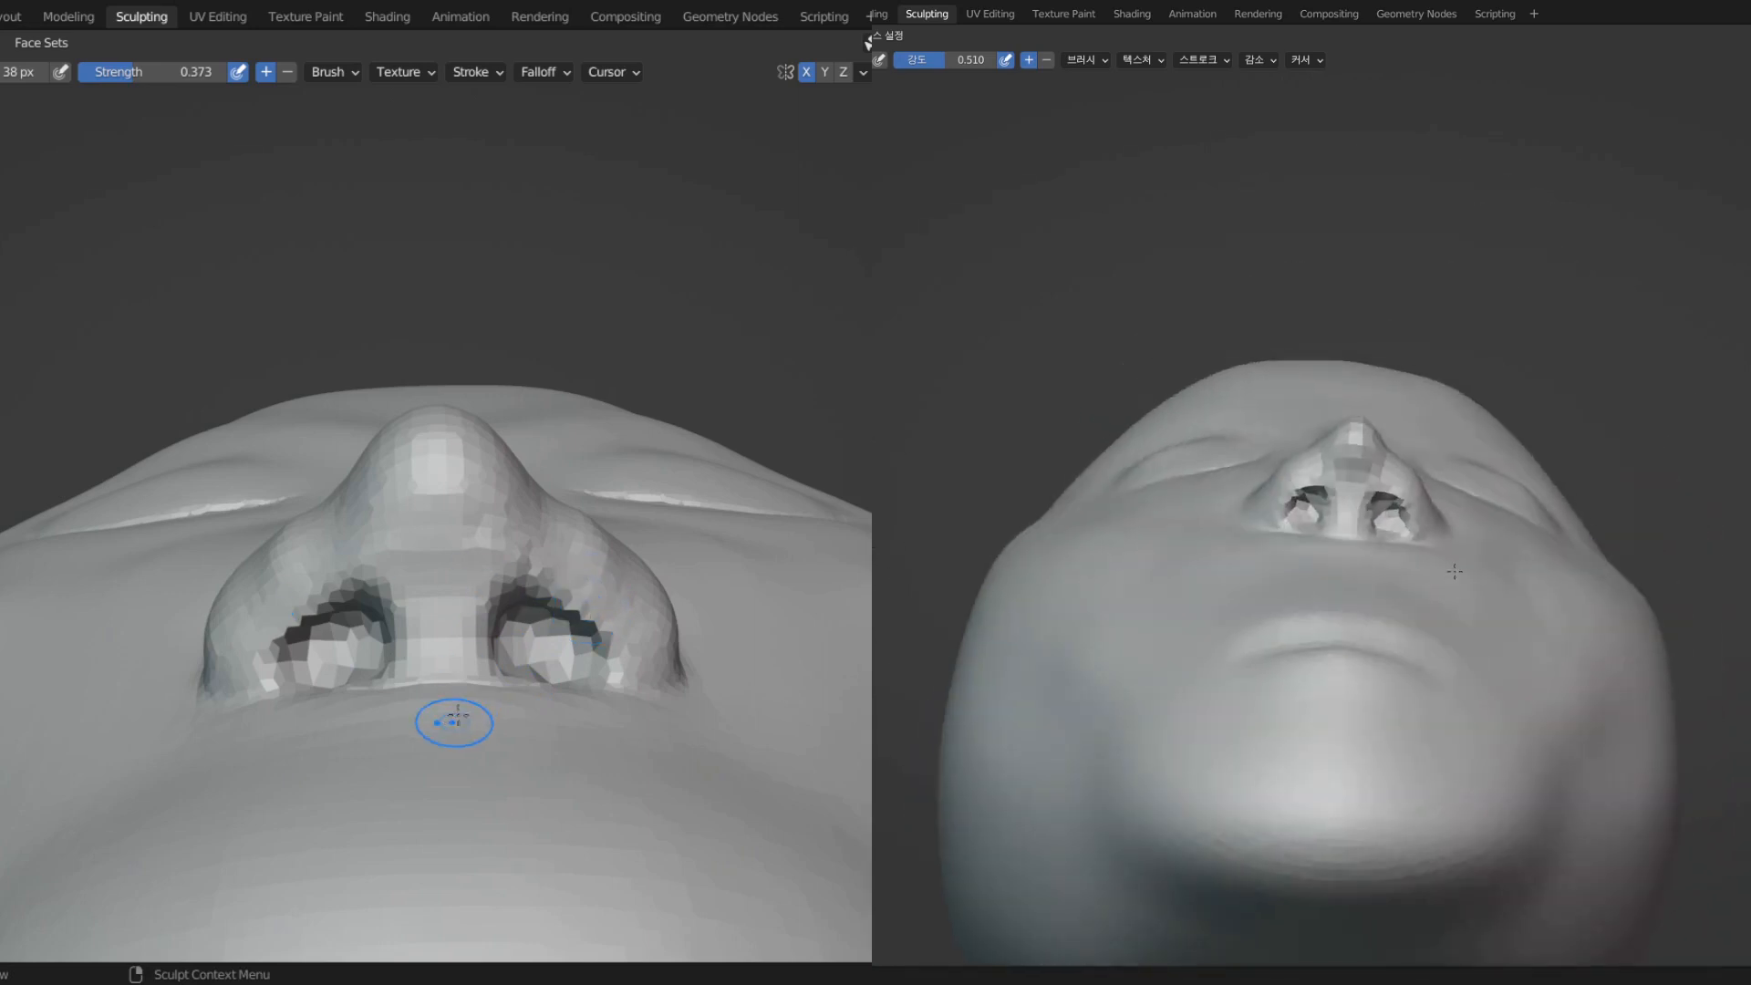
key(ctrl+r)
middle_drag(539, 649, 529, 658)
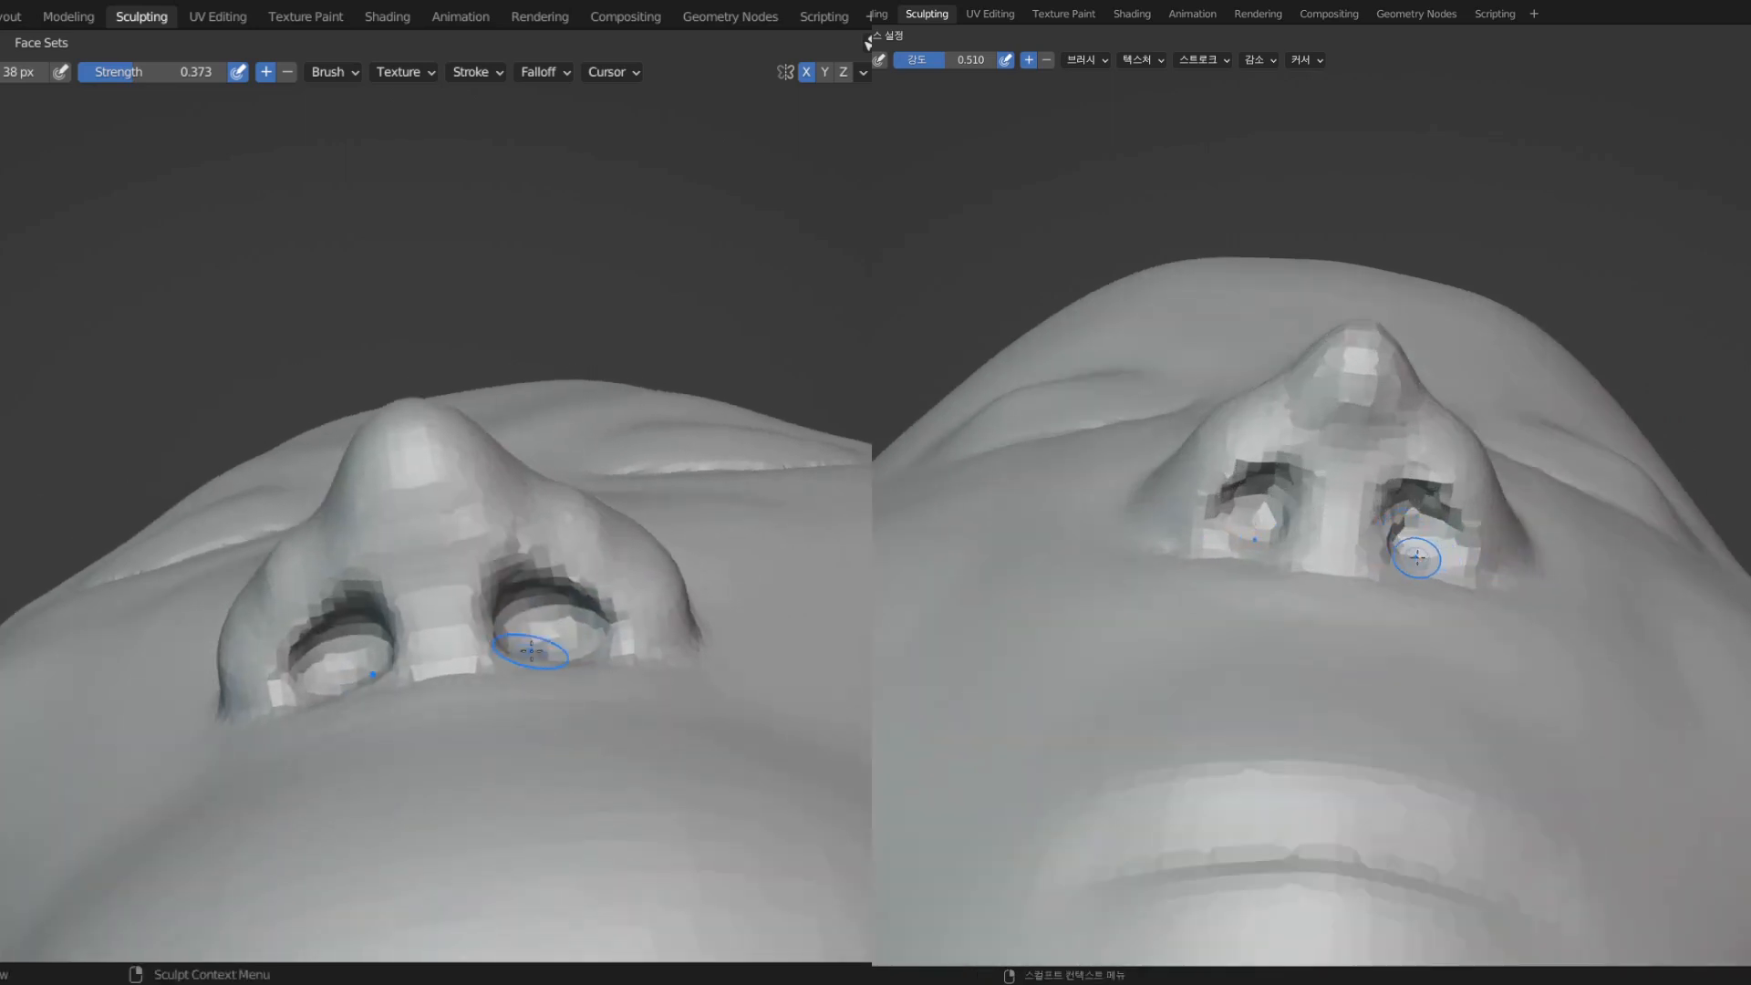
- Carve the remeshed nostrils deeper and wider toward the nose tip and the wings, working from several angles below
mouse_move(533, 619)
mouse_down()
mouse_move(564, 613)
mouse_move(538, 624)
mouse_move(573, 644)
mouse_up()
middle_drag(565, 611, 567, 677)
mouse_move(567, 677)
mouse_down()
mouse_move(547, 680)
mouse_move(542, 651)
mouse_up()
middle_drag(542, 651, 545, 602)
mouse_move(544, 602)
mouse_down()
mouse_move(514, 595)
mouse_move(547, 578)
mouse_up()
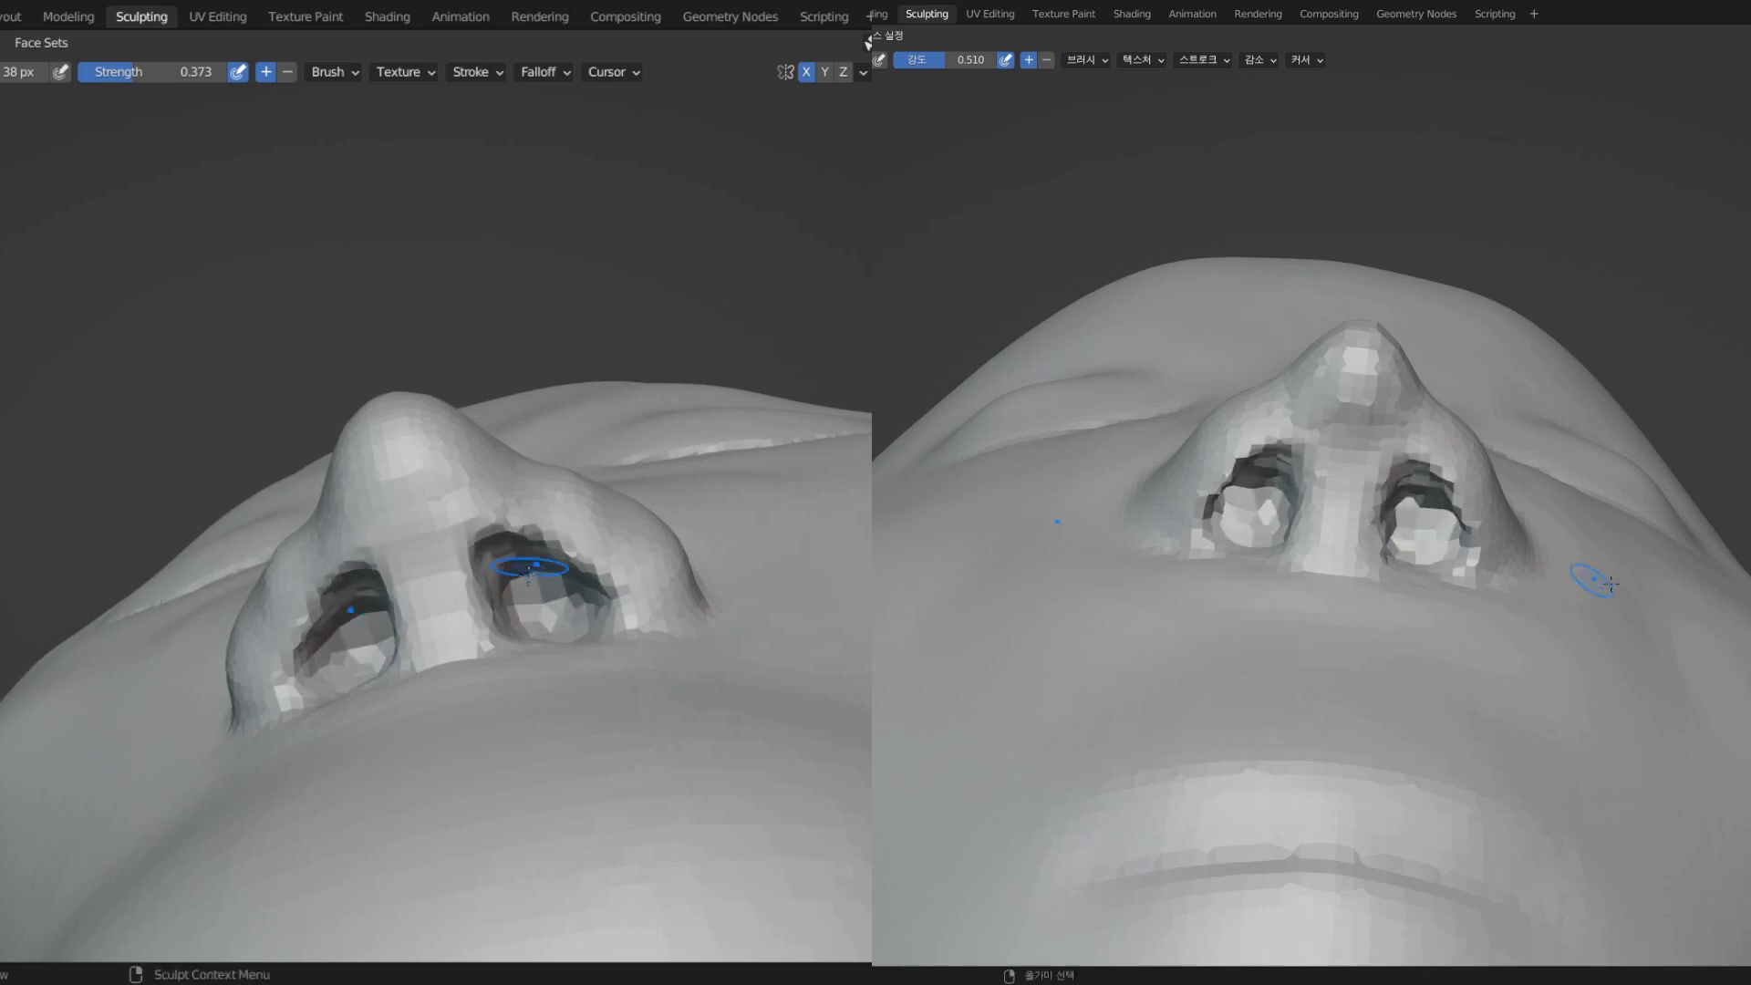
middle_drag(547, 578, 582, 626)
drag(582, 625, 566, 614)
mouse_move(566, 613)
middle_down()
mouse_move(465, 629)
mouse_move(442, 695)
mouse_move(274, 720)
mouse_move(511, 730)
middle_up()
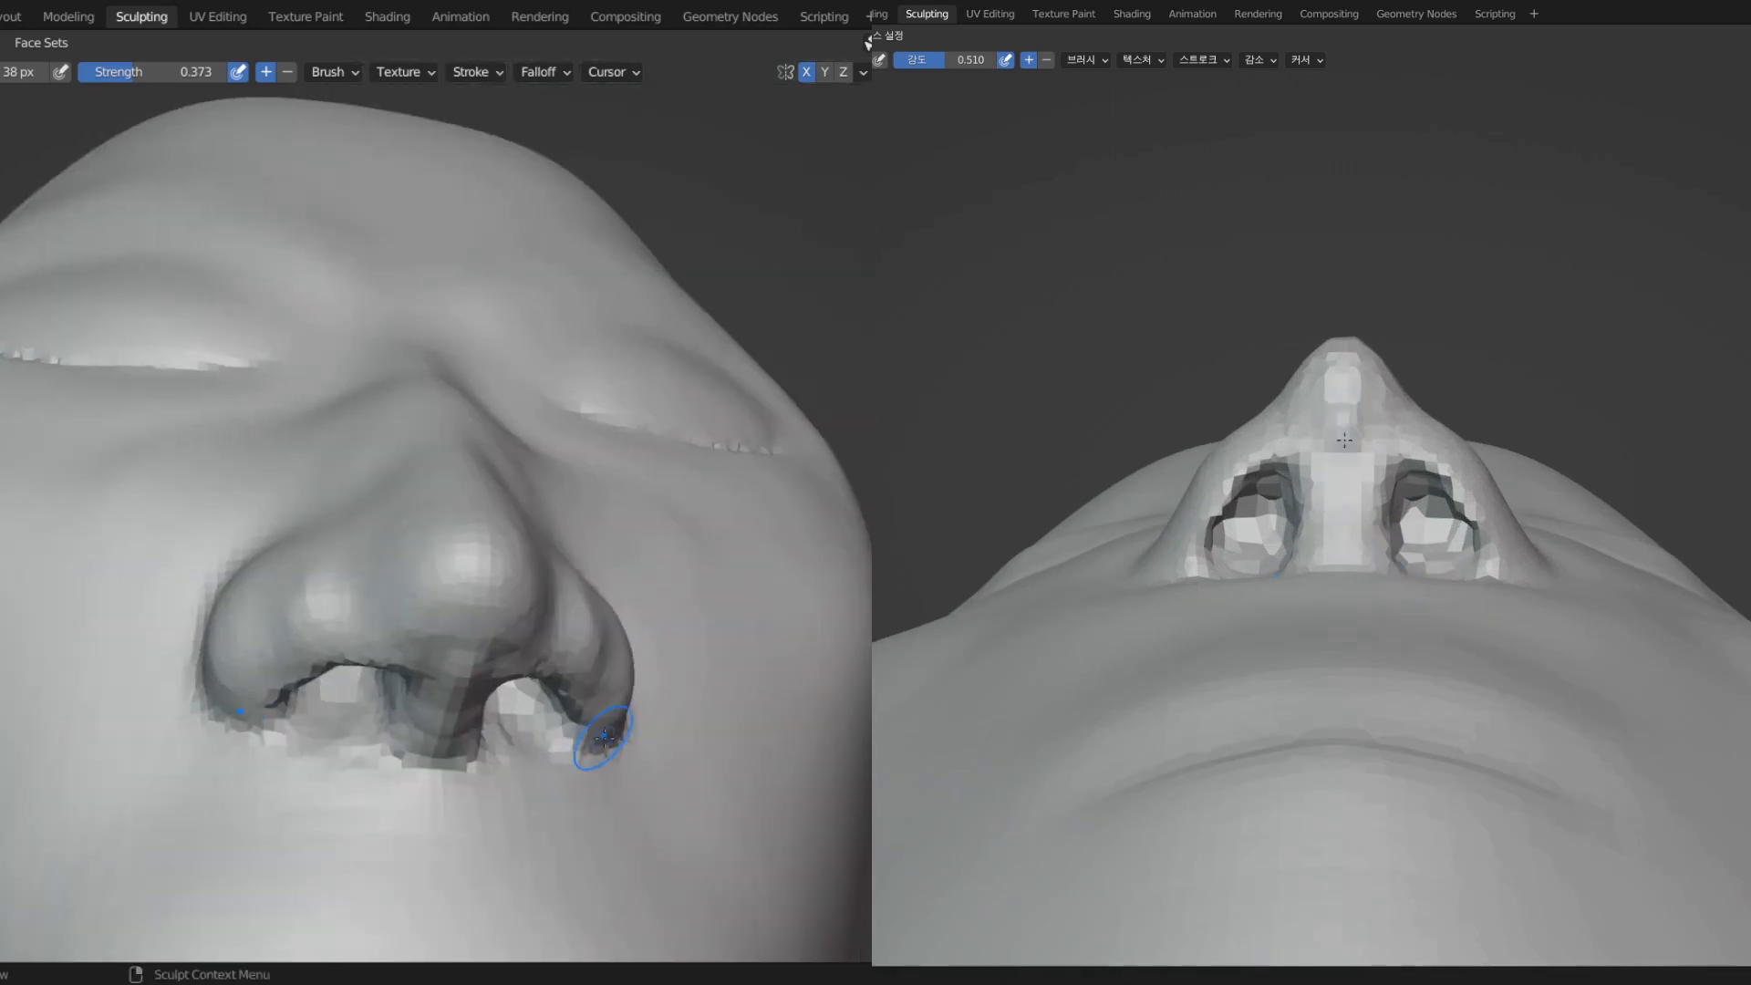
- Switch to the Crease brush at strength 0.250 and sharpen the lower outer corners of the nostril wings
middle_drag(474, 830, 344, 754)
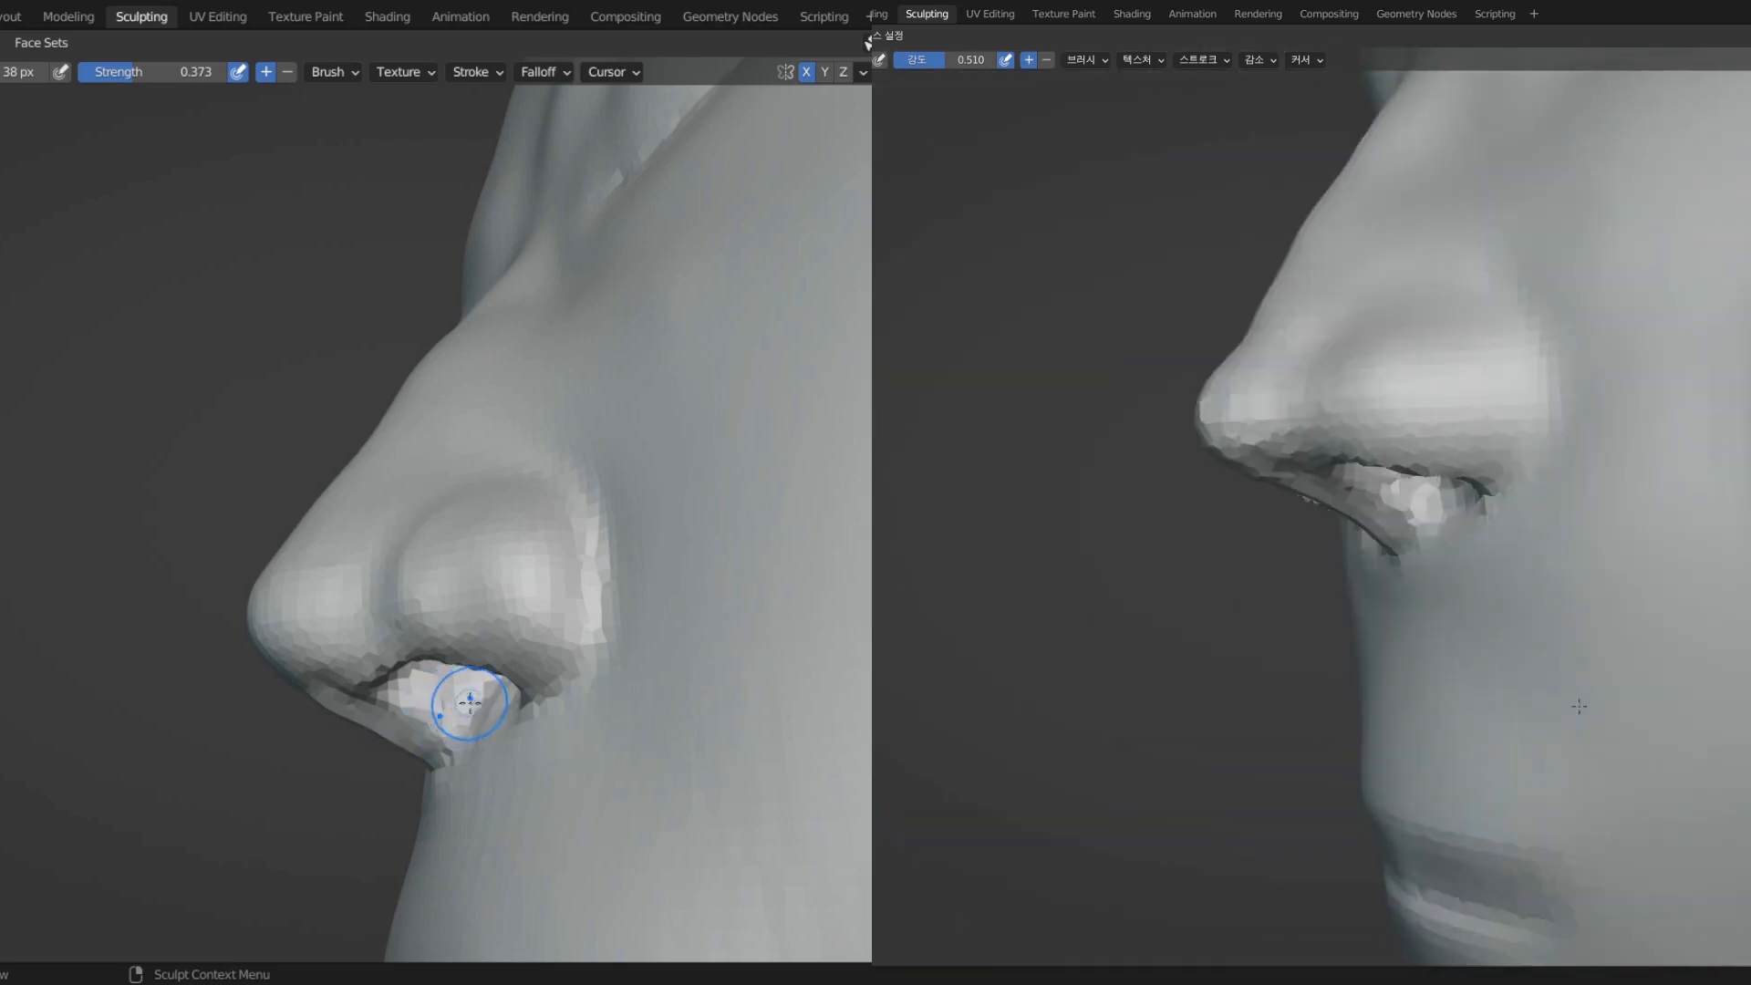
middle_drag(469, 708, 474, 747)
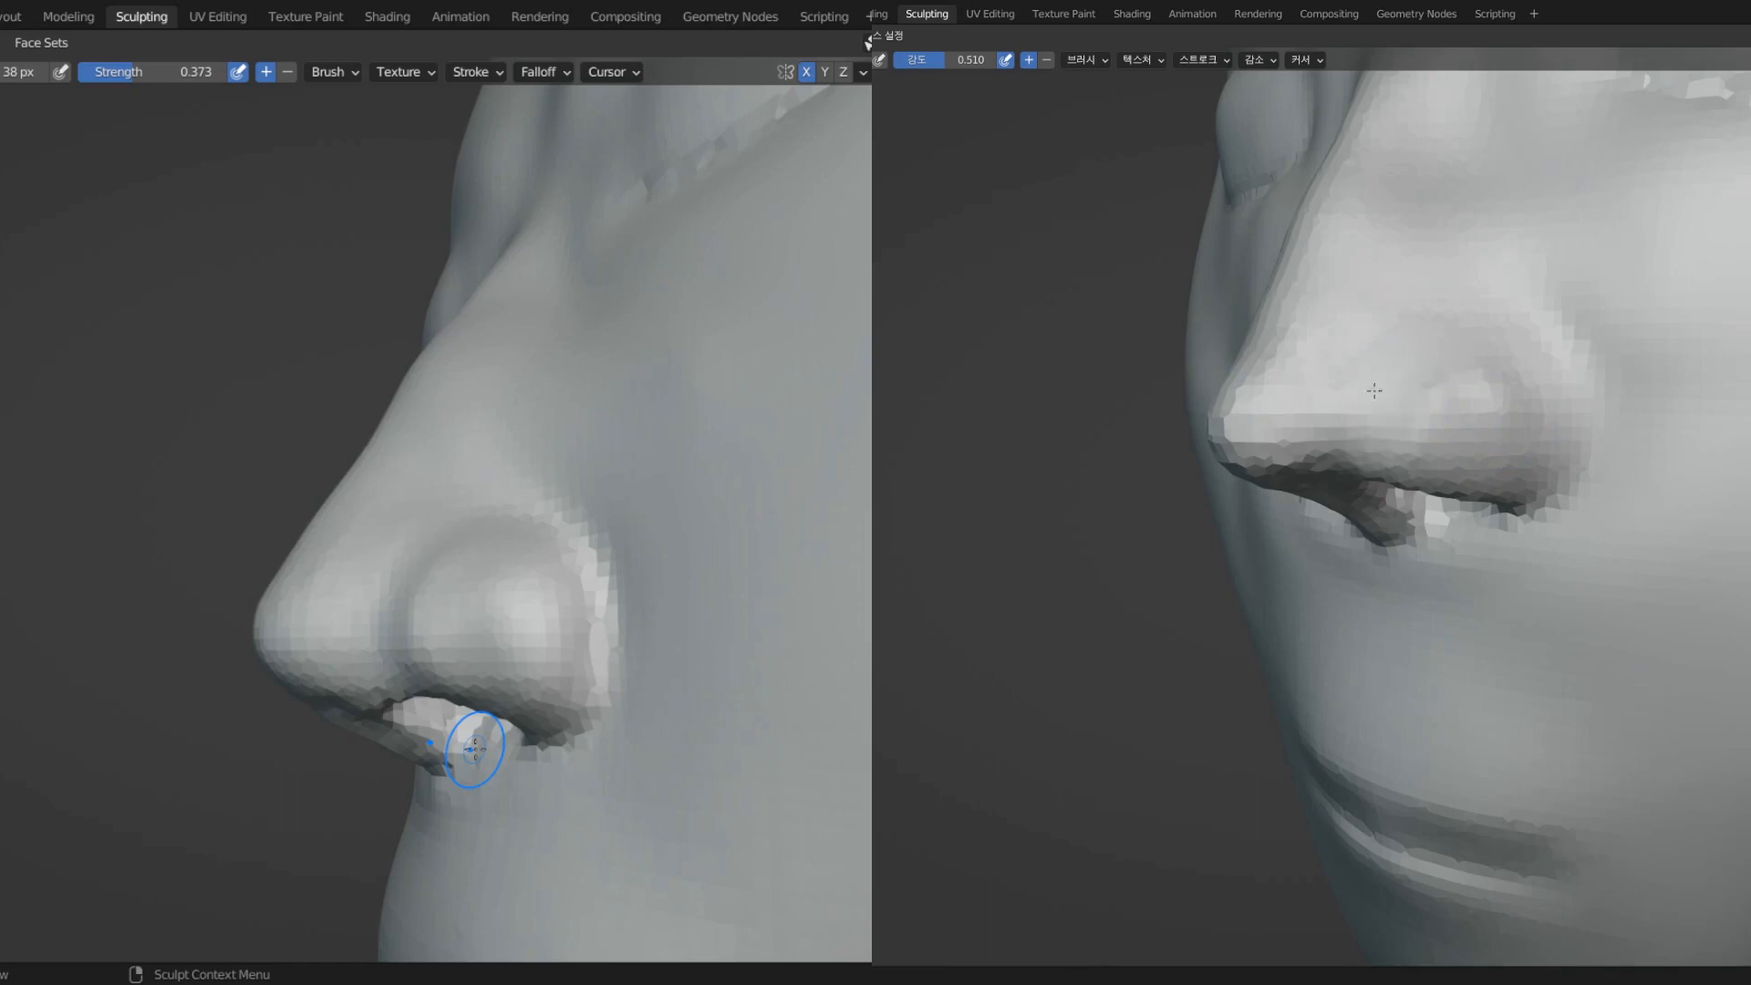
mouse_move(474, 748)
middle_down()
mouse_move(766, 437)
mouse_move(672, 703)
mouse_move(721, 648)
mouse_move(574, 611)
mouse_move(511, 474)
middle_up()
scroll(672, 703, down, 5)
scroll(584, 617, down, 1)
scroll(511, 474, up, 5)
key(shift+c)
drag(556, 737, 620, 759)
mouse_move(588, 747)
middle_down()
mouse_move(453, 762)
mouse_move(571, 774)
mouse_move(638, 638)
middle_up()
- Refine the crease between the nose tip and the nostril wings with the 38 px Crease brush
scroll(425, 634, down, 3)
scroll(347, 665, up, 2)
middle_drag(425, 635, 614, 571)
scroll(516, 684, down, 3)
scroll(629, 613, up, 2)
scroll(633, 620, down, 5)
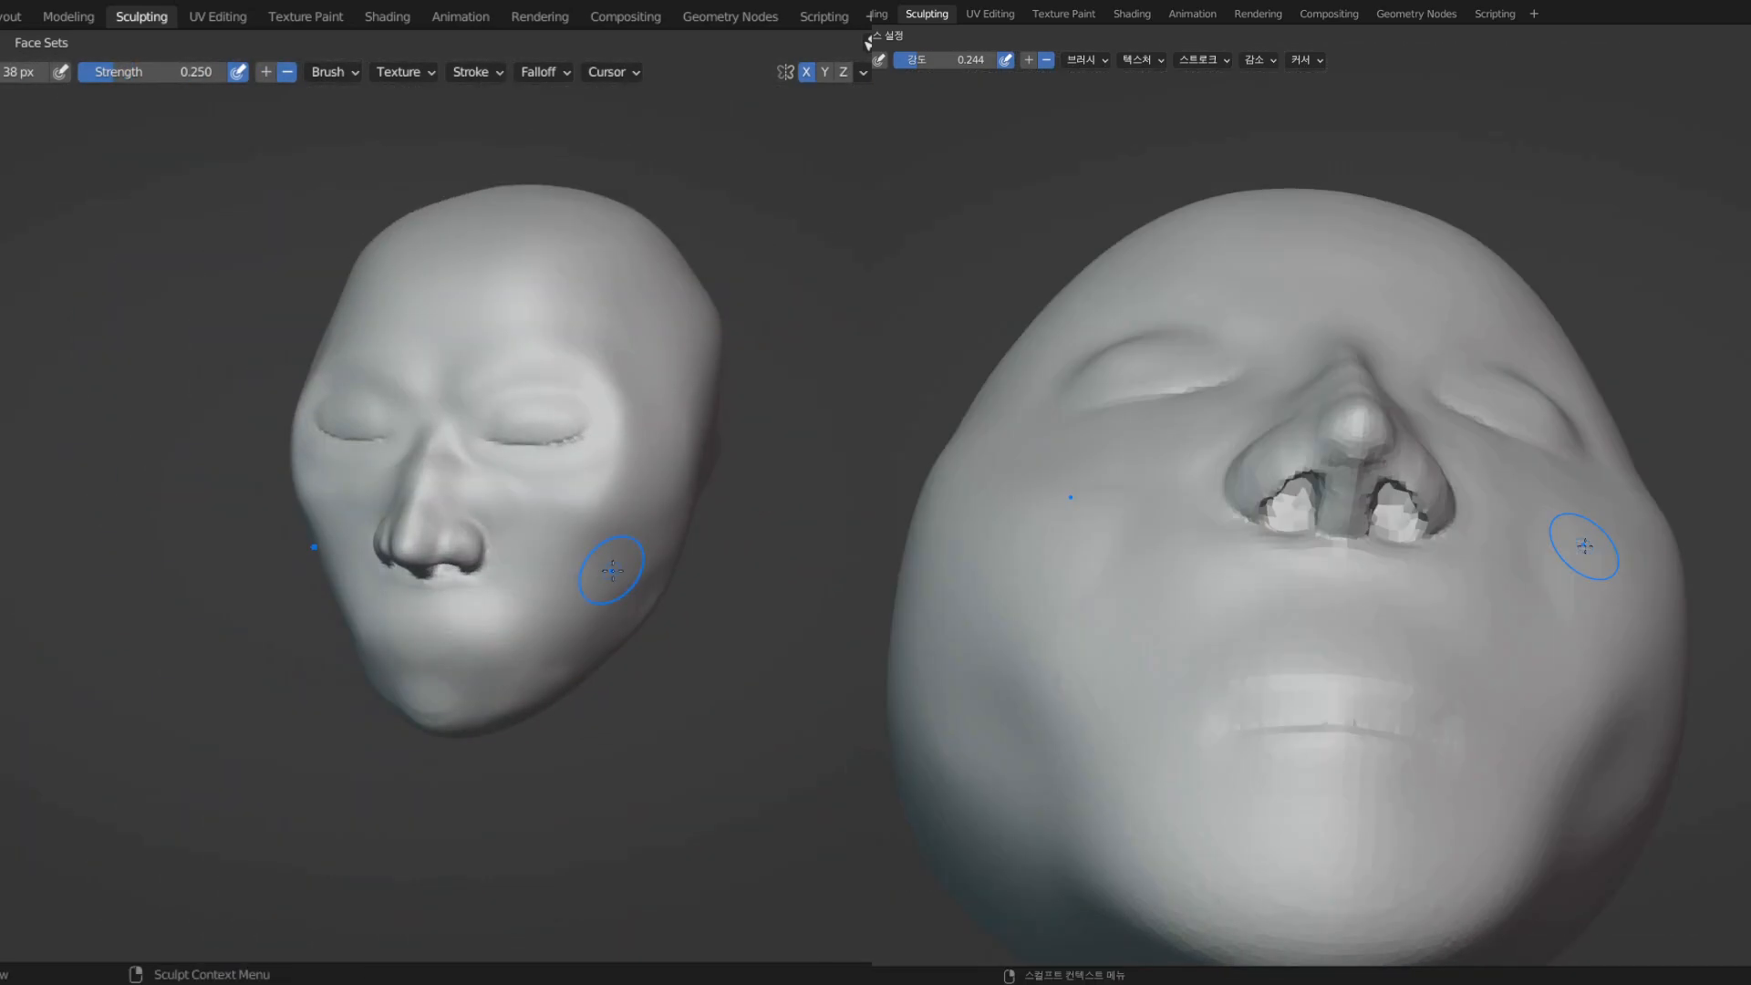
scroll(544, 666, up, 2)
scroll(543, 666, up, 2)
drag(430, 586, 453, 589)
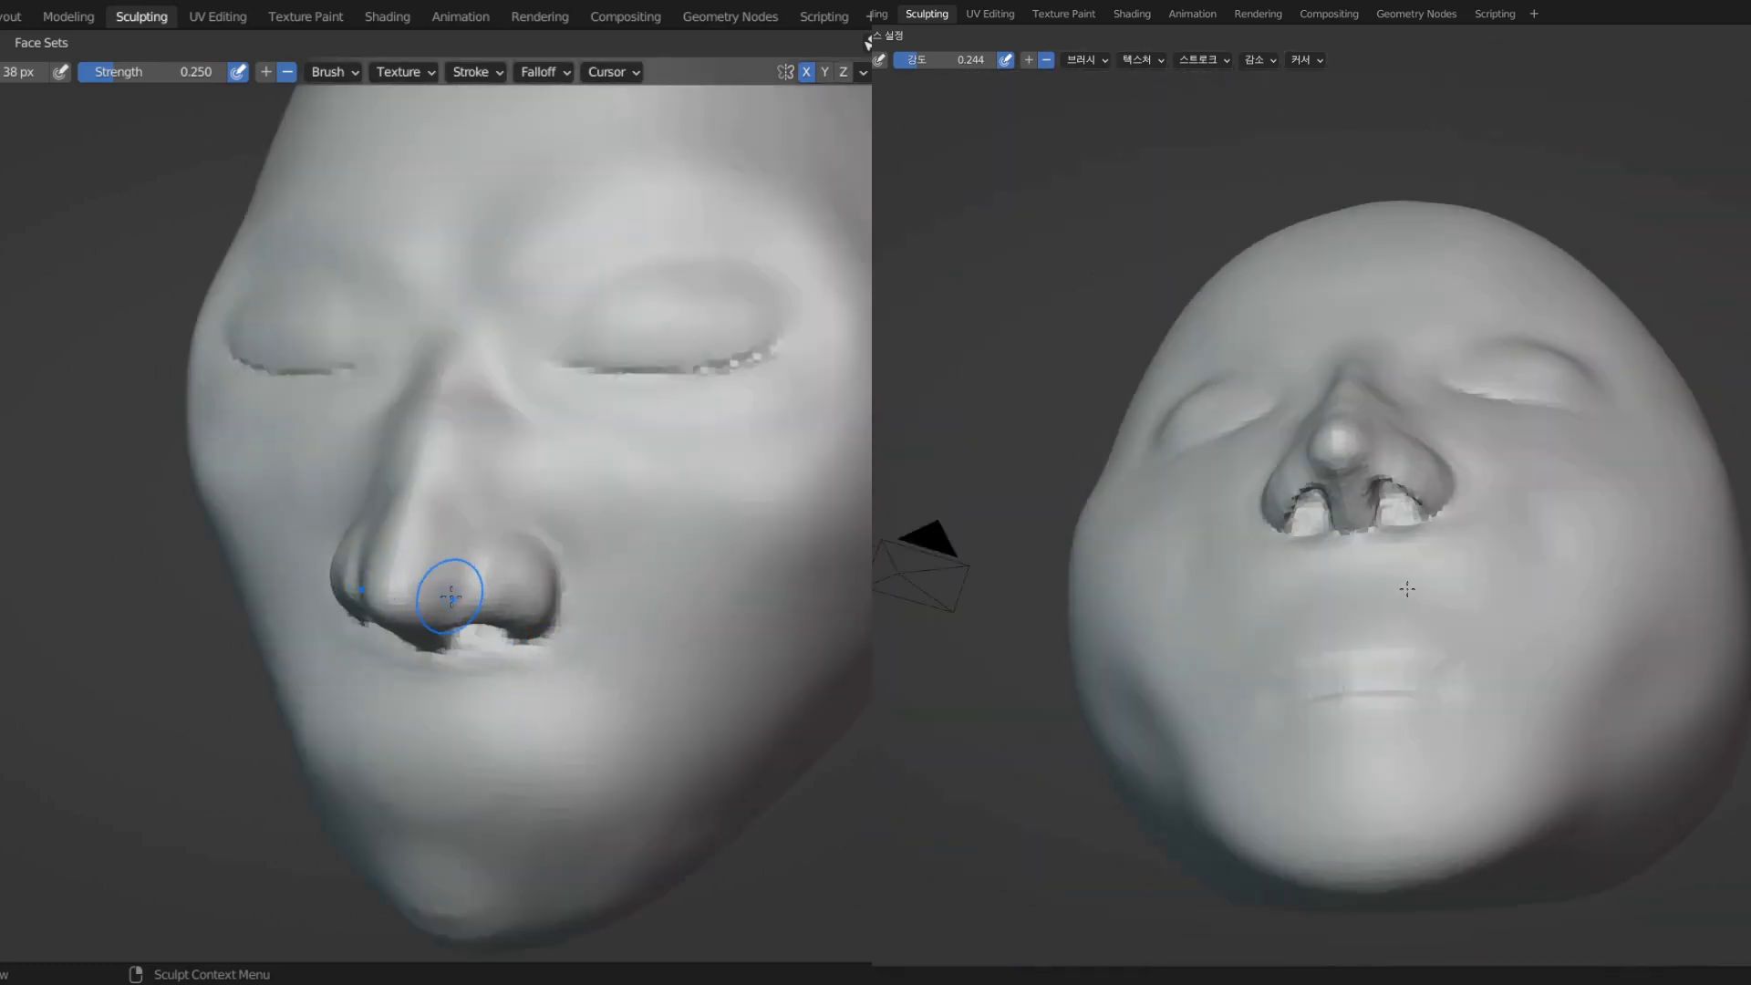
middle_drag(453, 590, 510, 620)
drag(434, 614, 435, 619)
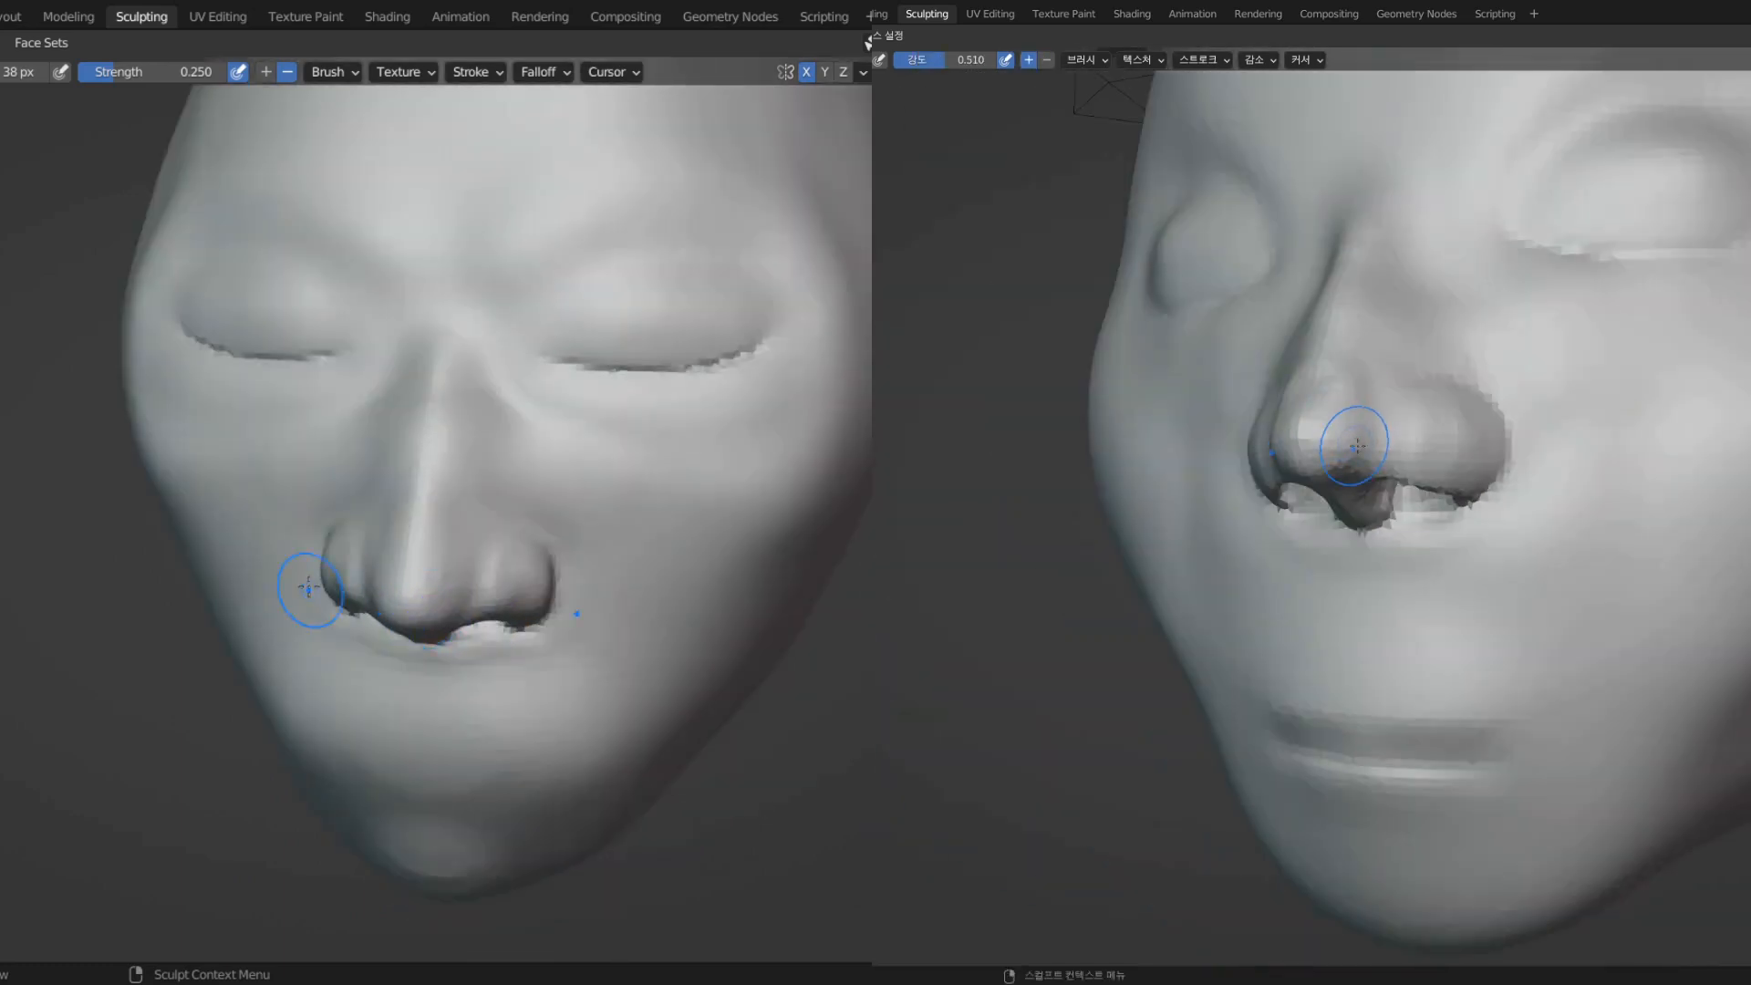
- In Edit Mode, annotate the head's profile with a guide line from nose tip to chin and a curve for the protruding lips
middle_drag(305, 586, 584, 561)
scroll(418, 645, down, 2)
scroll(699, 551, up, 3)
scroll(740, 553, down, 2)
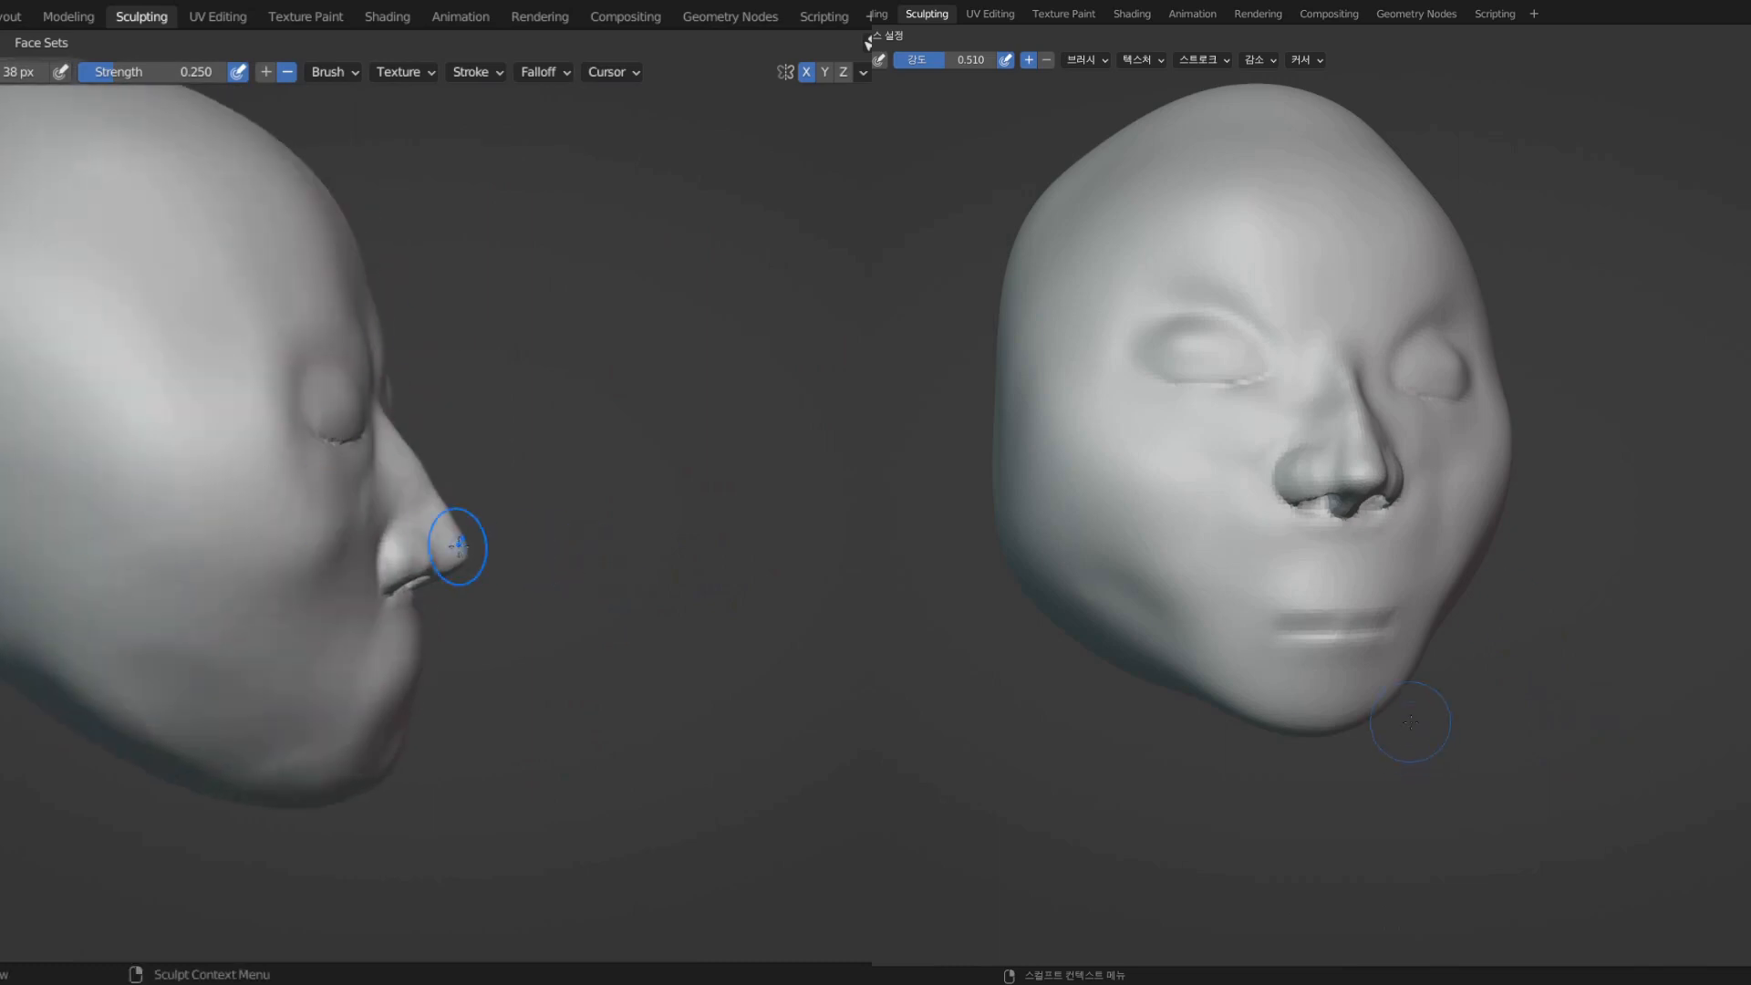
middle_drag(457, 535, 578, 613)
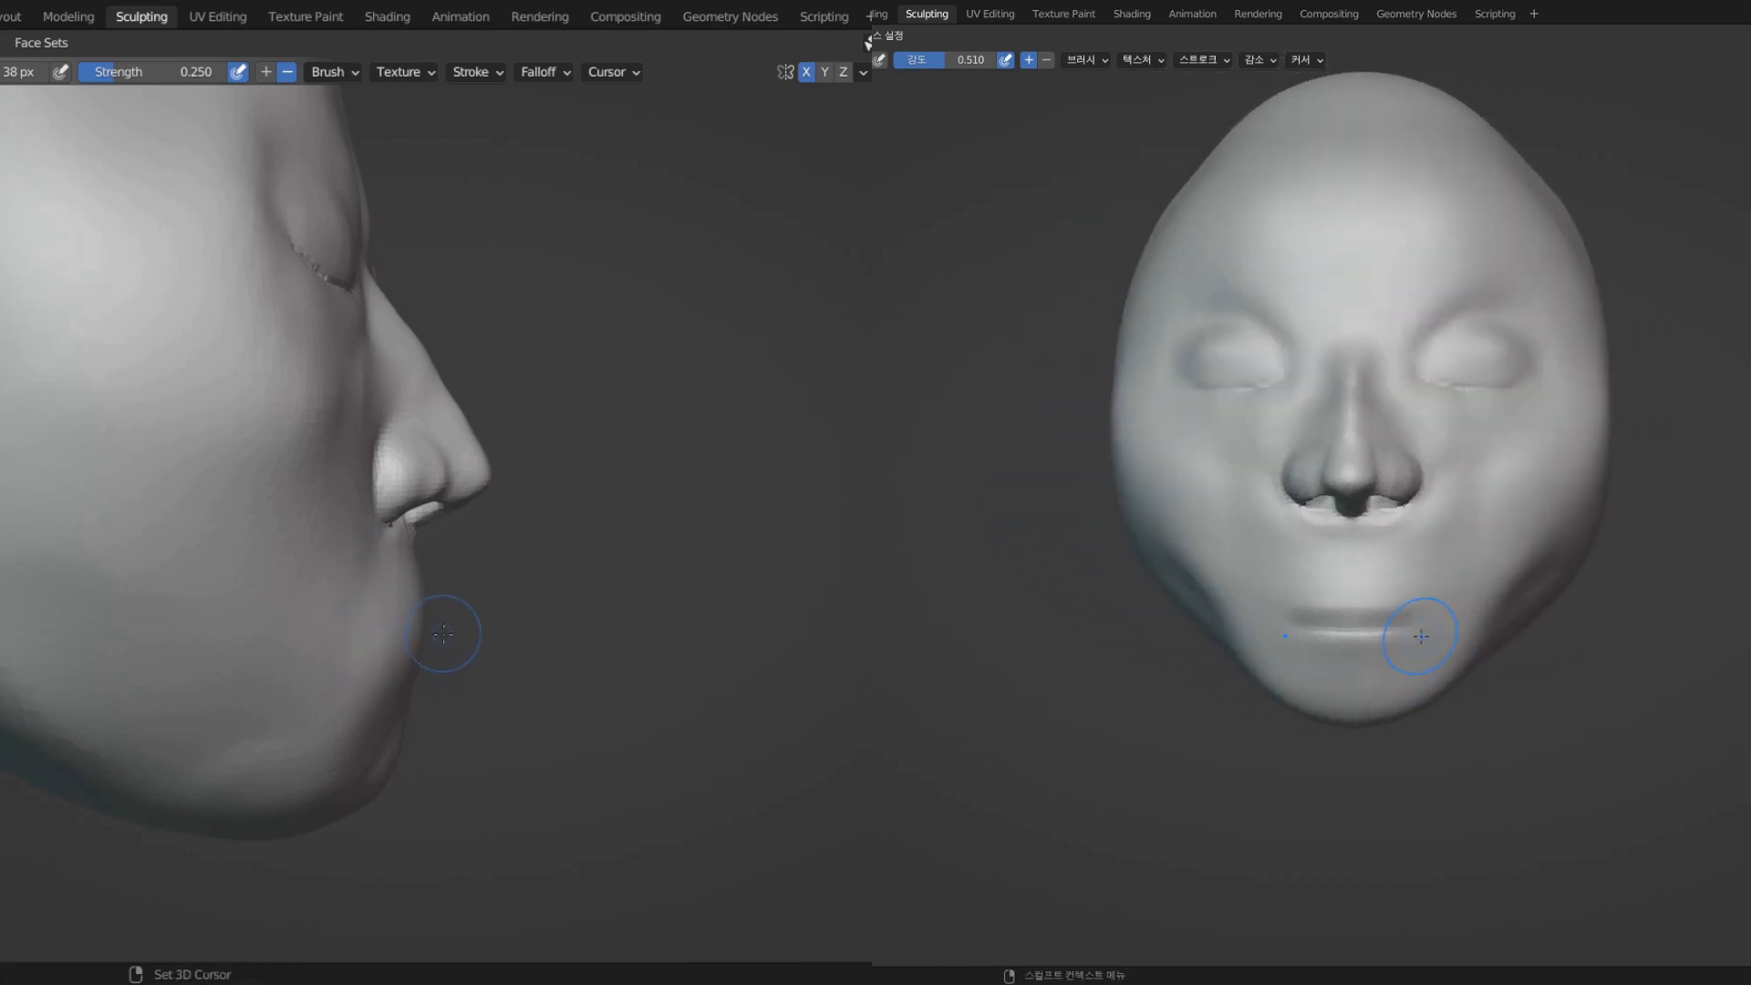
middle_drag(443, 633, 546, 602)
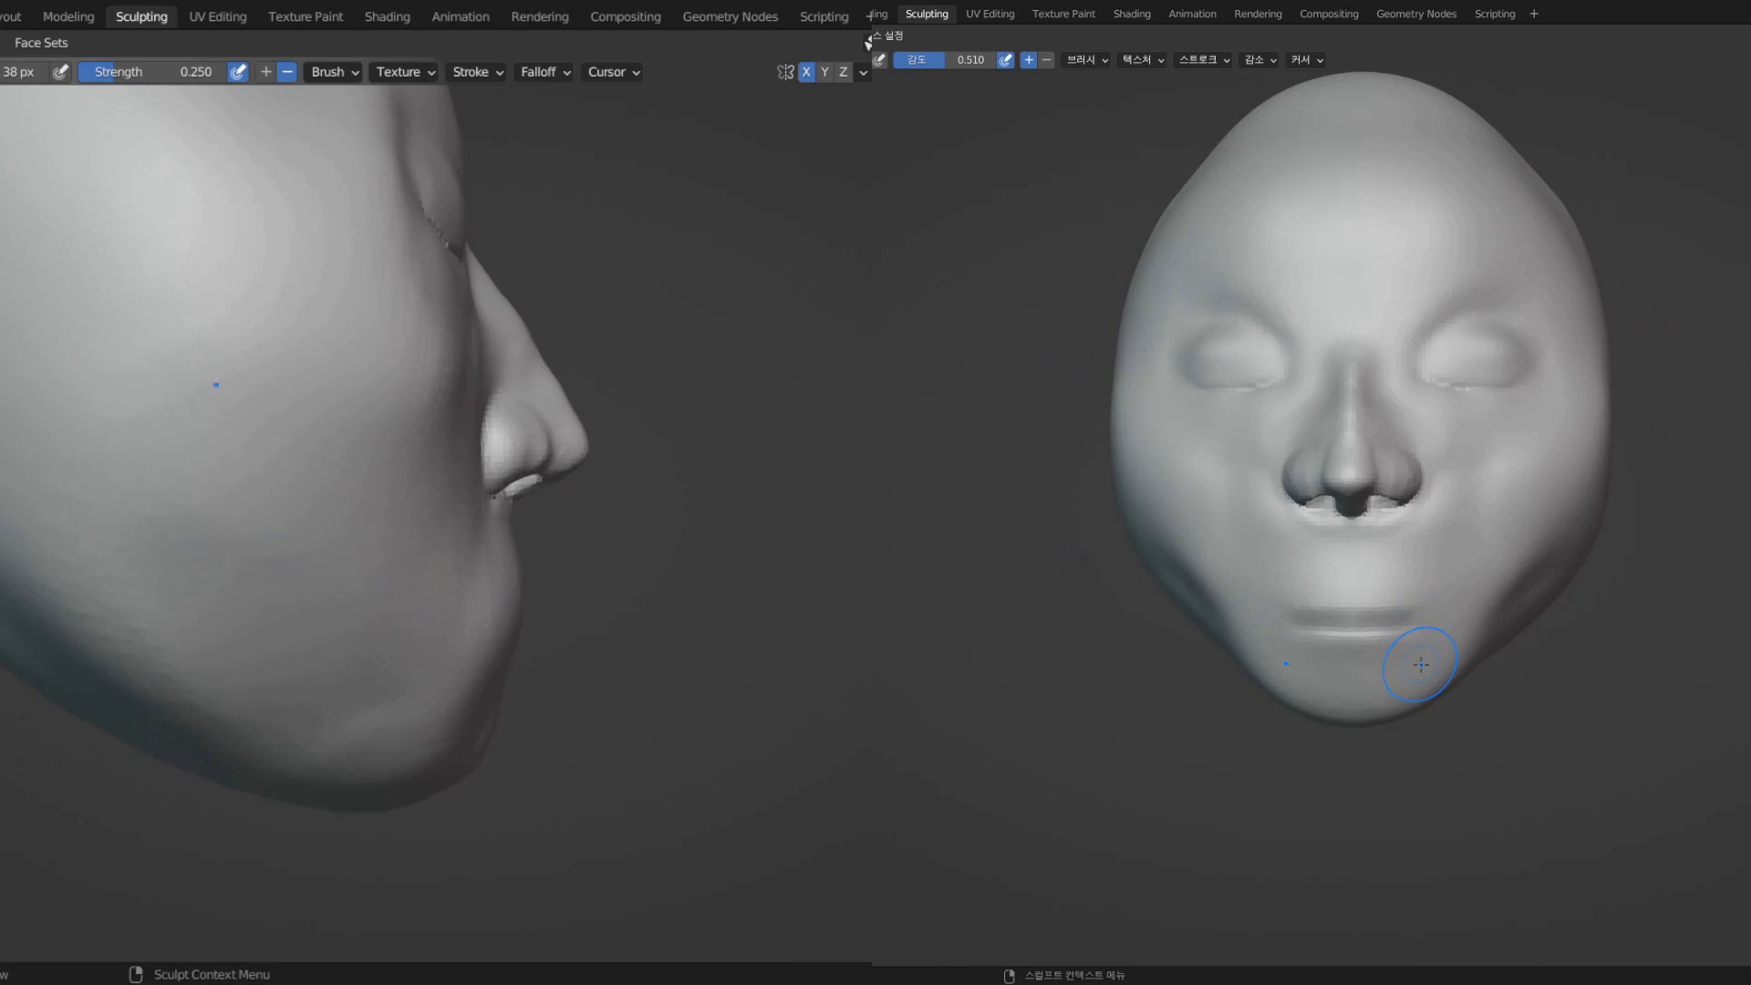
key(Tab)
key(Tab)
key(Tab)
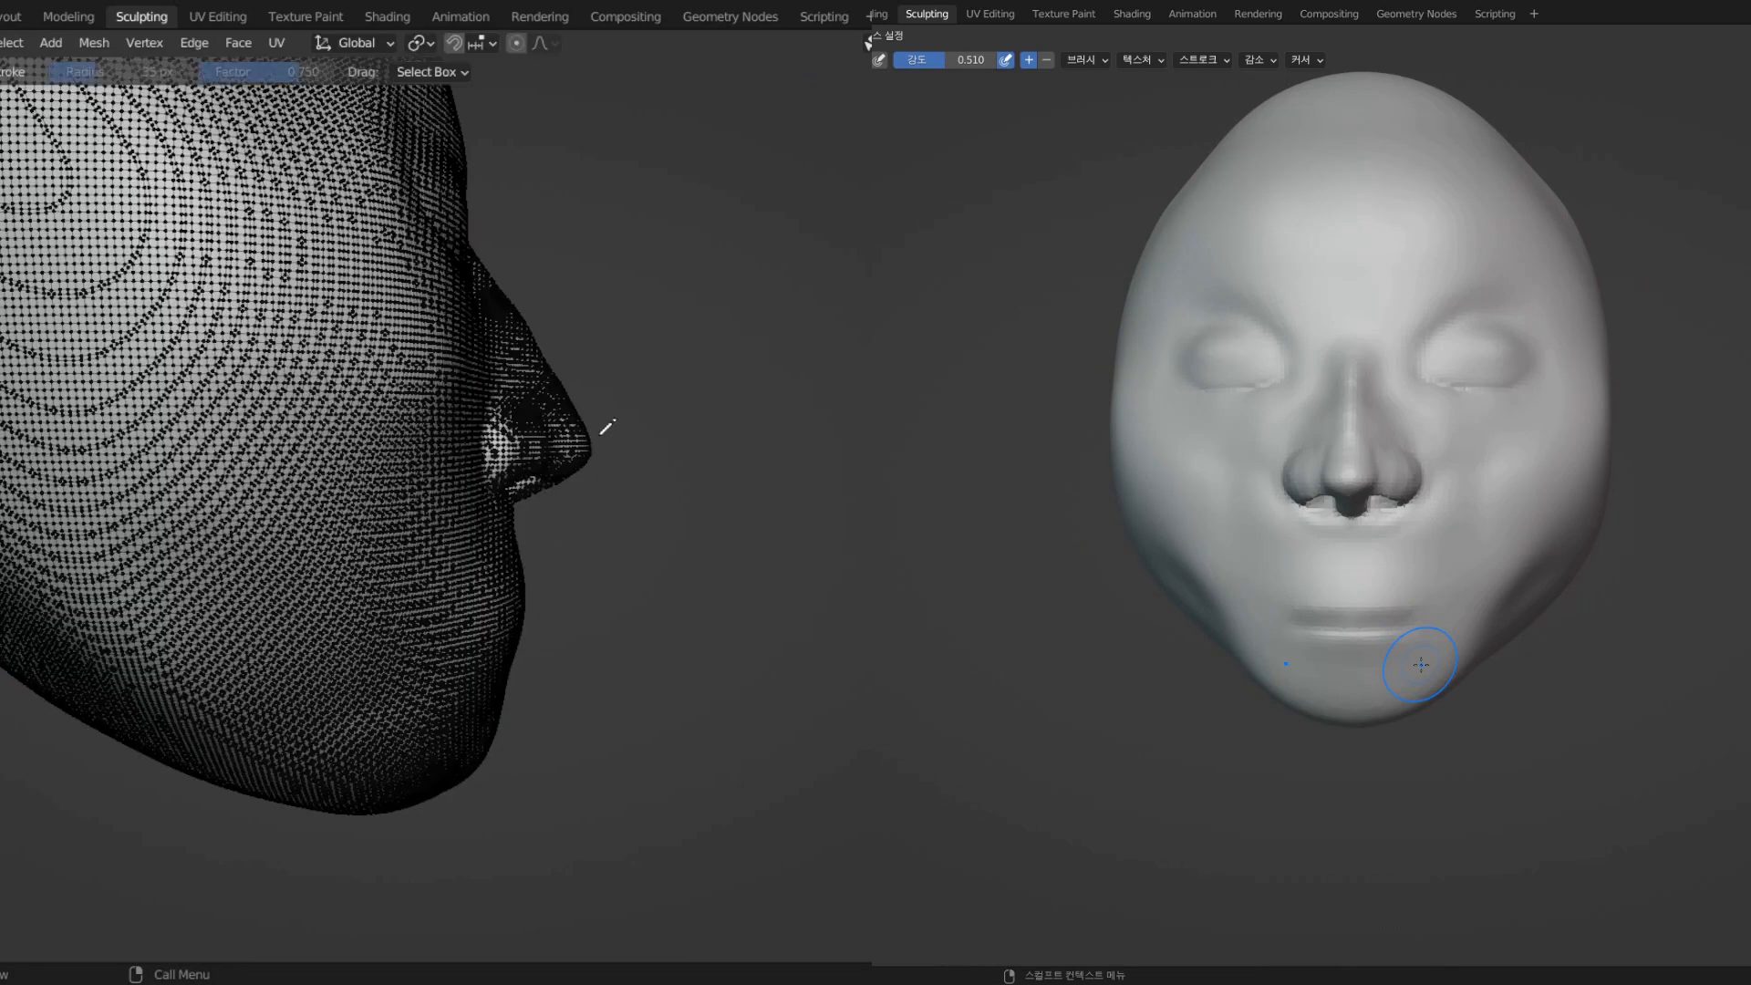
drag(598, 438, 584, 498)
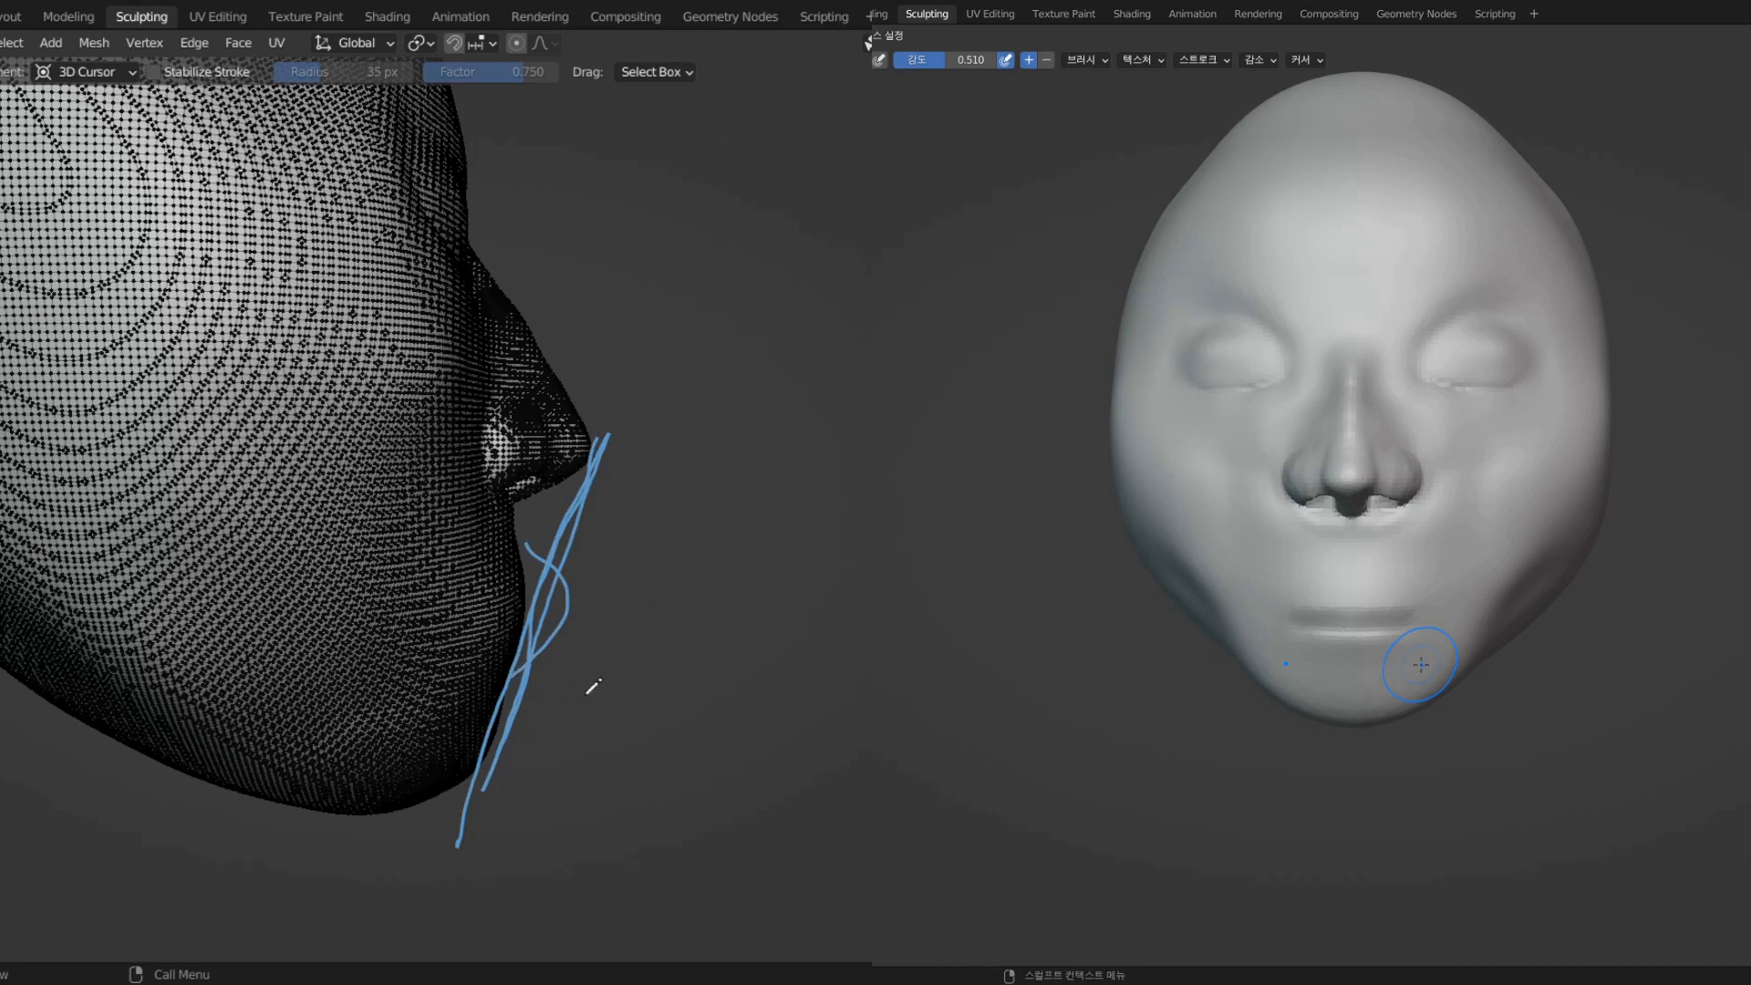
middle_drag(1360, 576, 1620, 491)
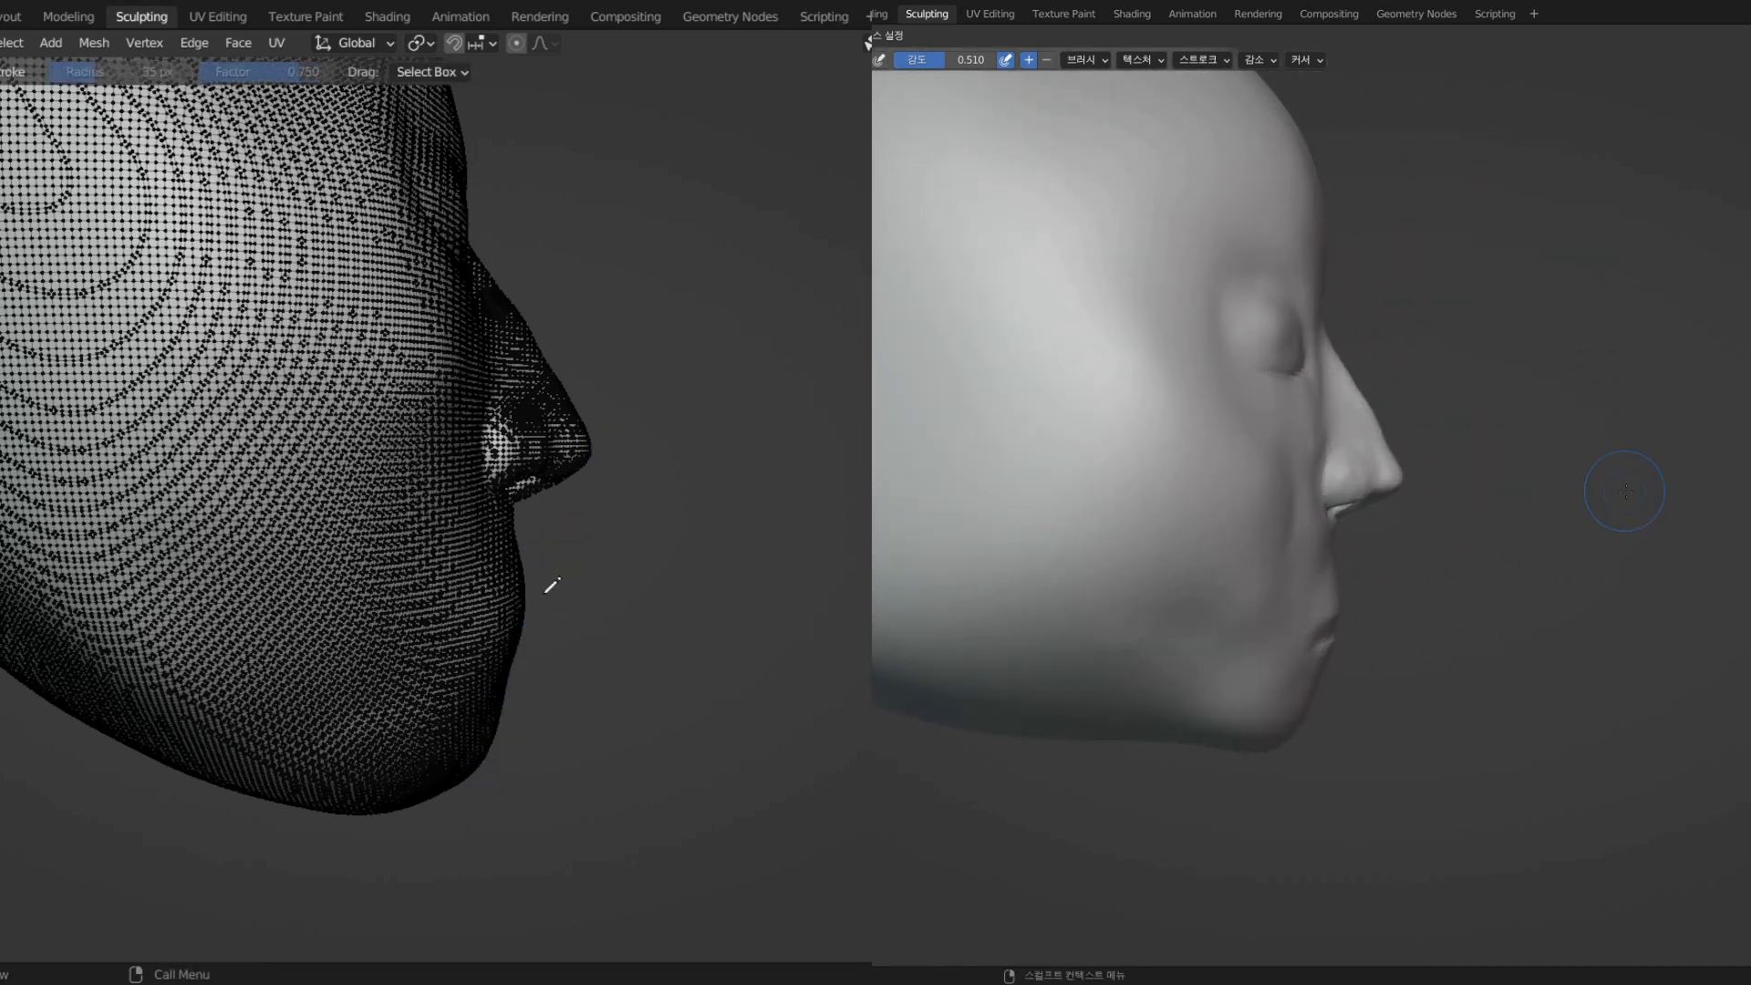
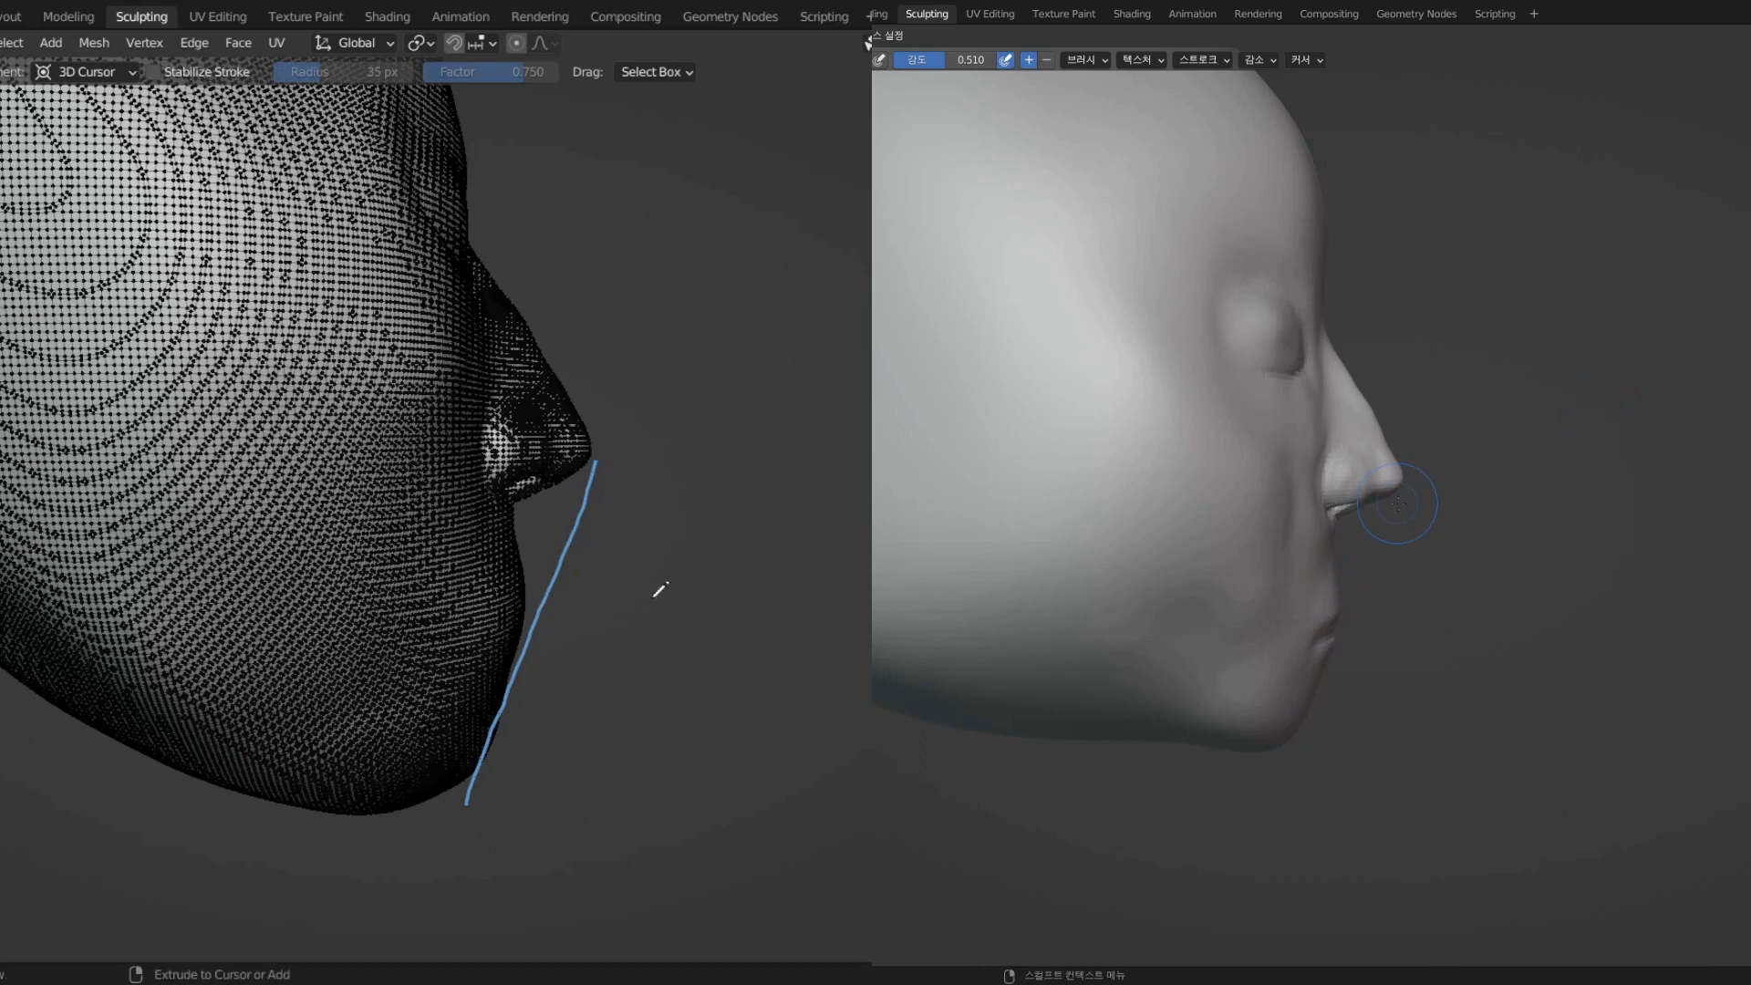
- Undo the annotated profile guide line and return to Sculpt Mode
key(ctrl+z)
mouse_move(609, 576)
middle_down()
mouse_move(521, 615)
mouse_move(572, 625)
mouse_move(429, 586)
mouse_move(302, 581)
middle_up()
key(Tab)
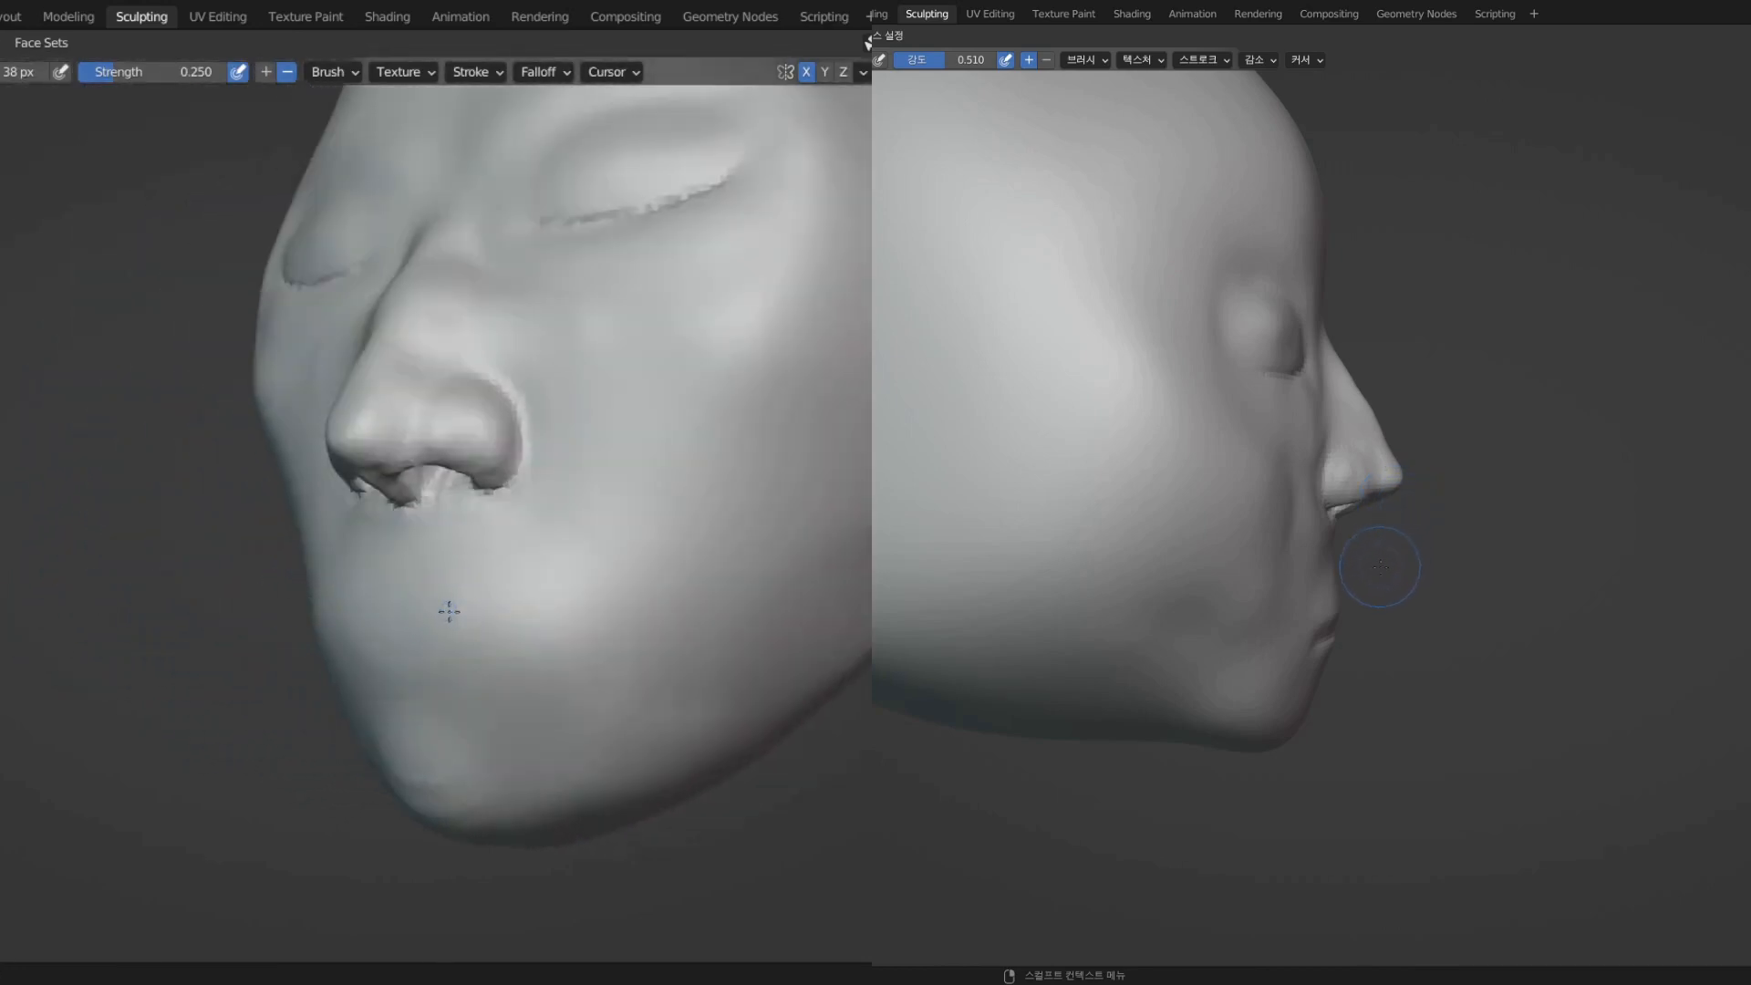
- Switch to the Draw brush at strength 0.373, set its radius to 11 px, and carve a symmetrical, curved mouth line below the nose
mouse_move(449, 611)
middle_down()
mouse_move(392, 602)
mouse_move(648, 652)
mouse_move(422, 644)
mouse_move(406, 622)
middle_up()
key(x)
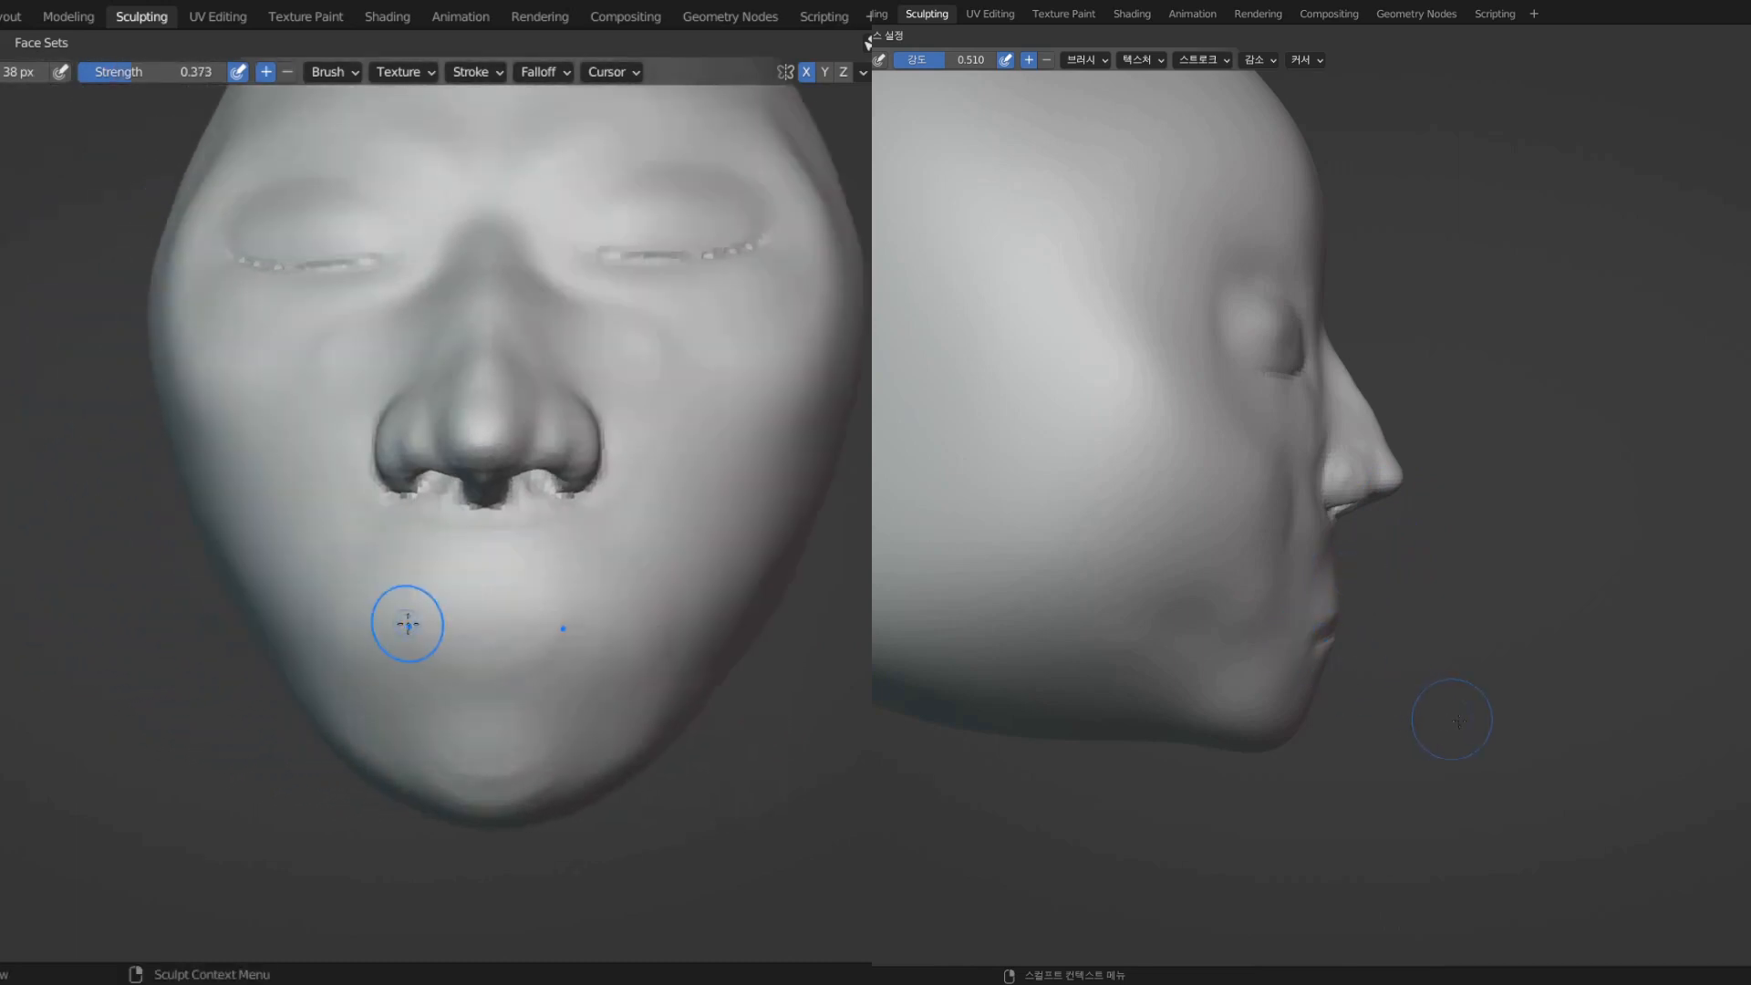
key(f)
click(380, 629)
scroll(388, 657, up, 2)
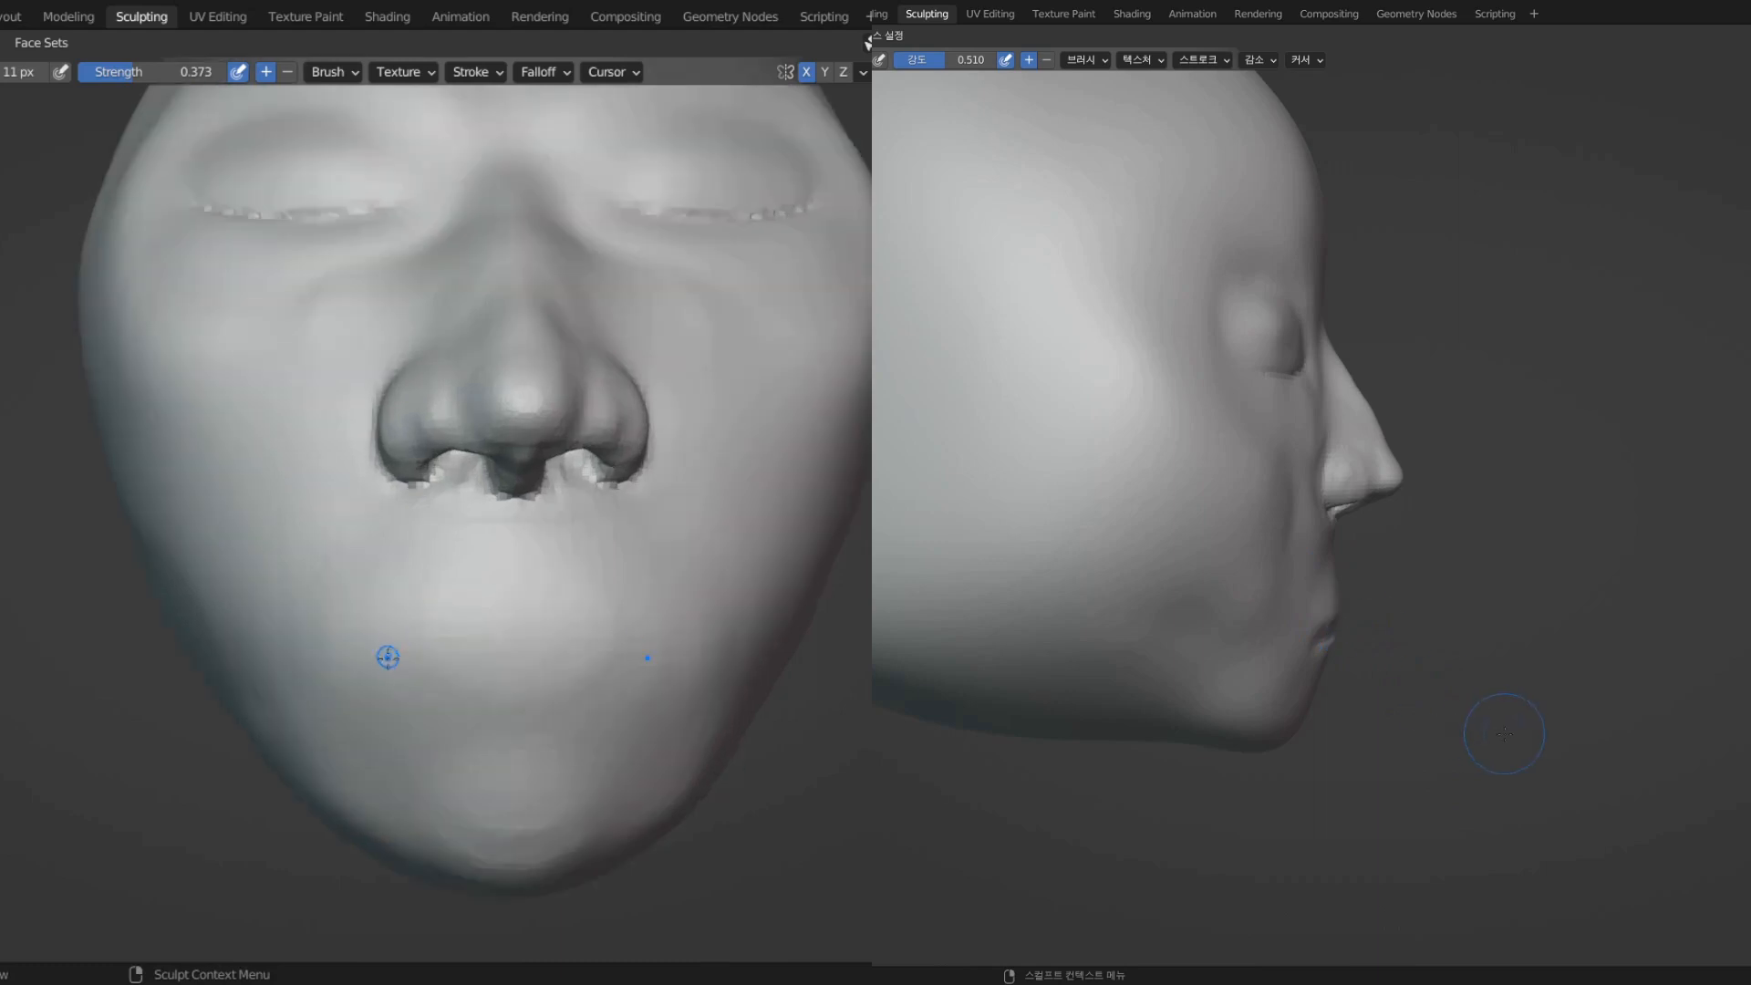
ctrl+drag(361, 653, 388, 652)
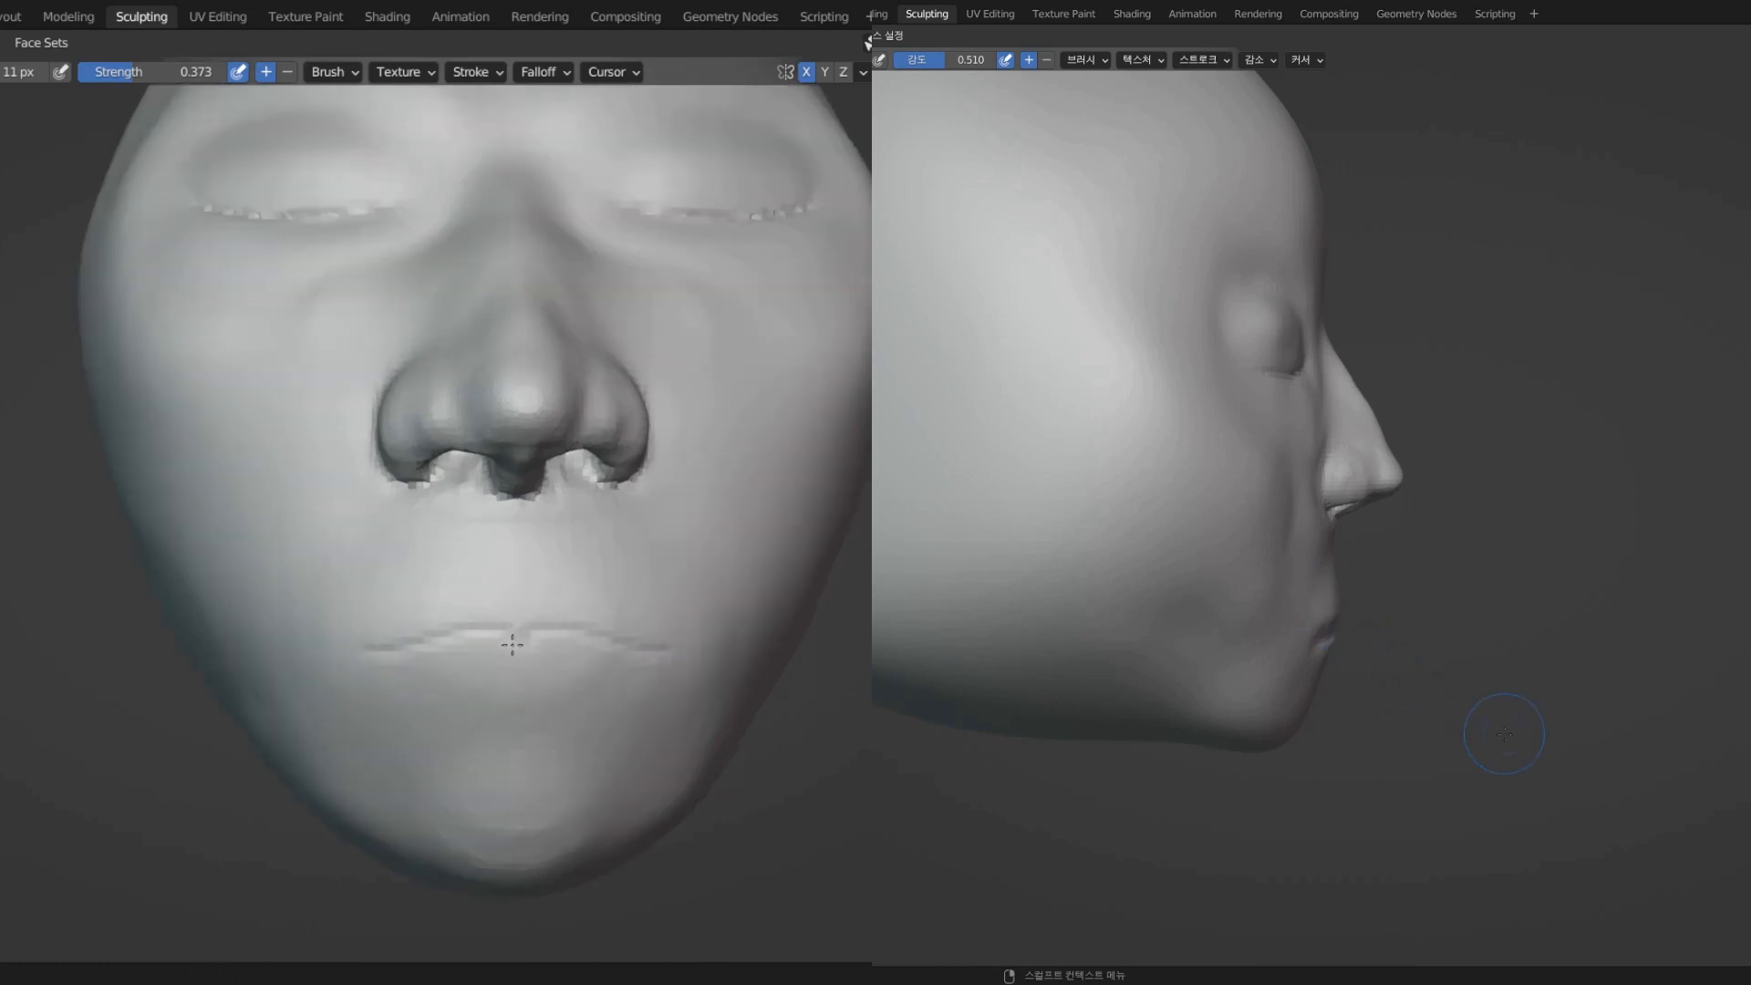
ctrl+drag(512, 644, 416, 643)
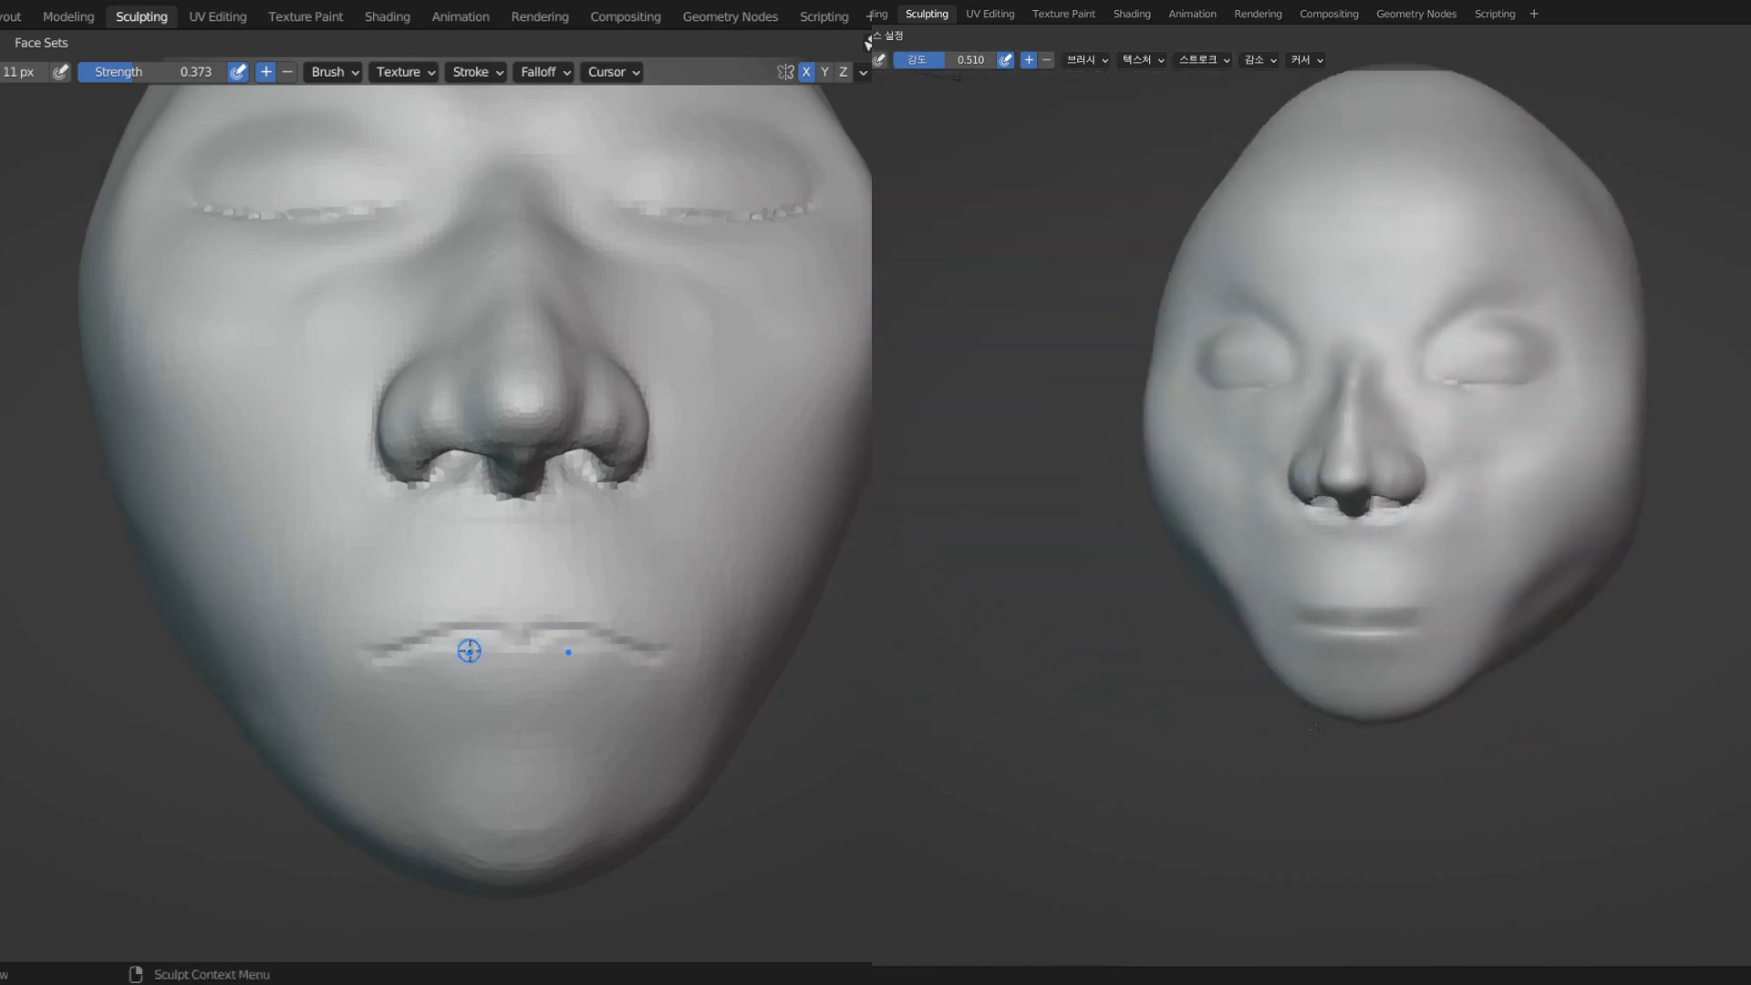
- Build up symmetrical upper and lower lips along the mouth line, then refine and smooth the lower lip with the Draw brush at 42 px
scroll(504, 653, up, 1)
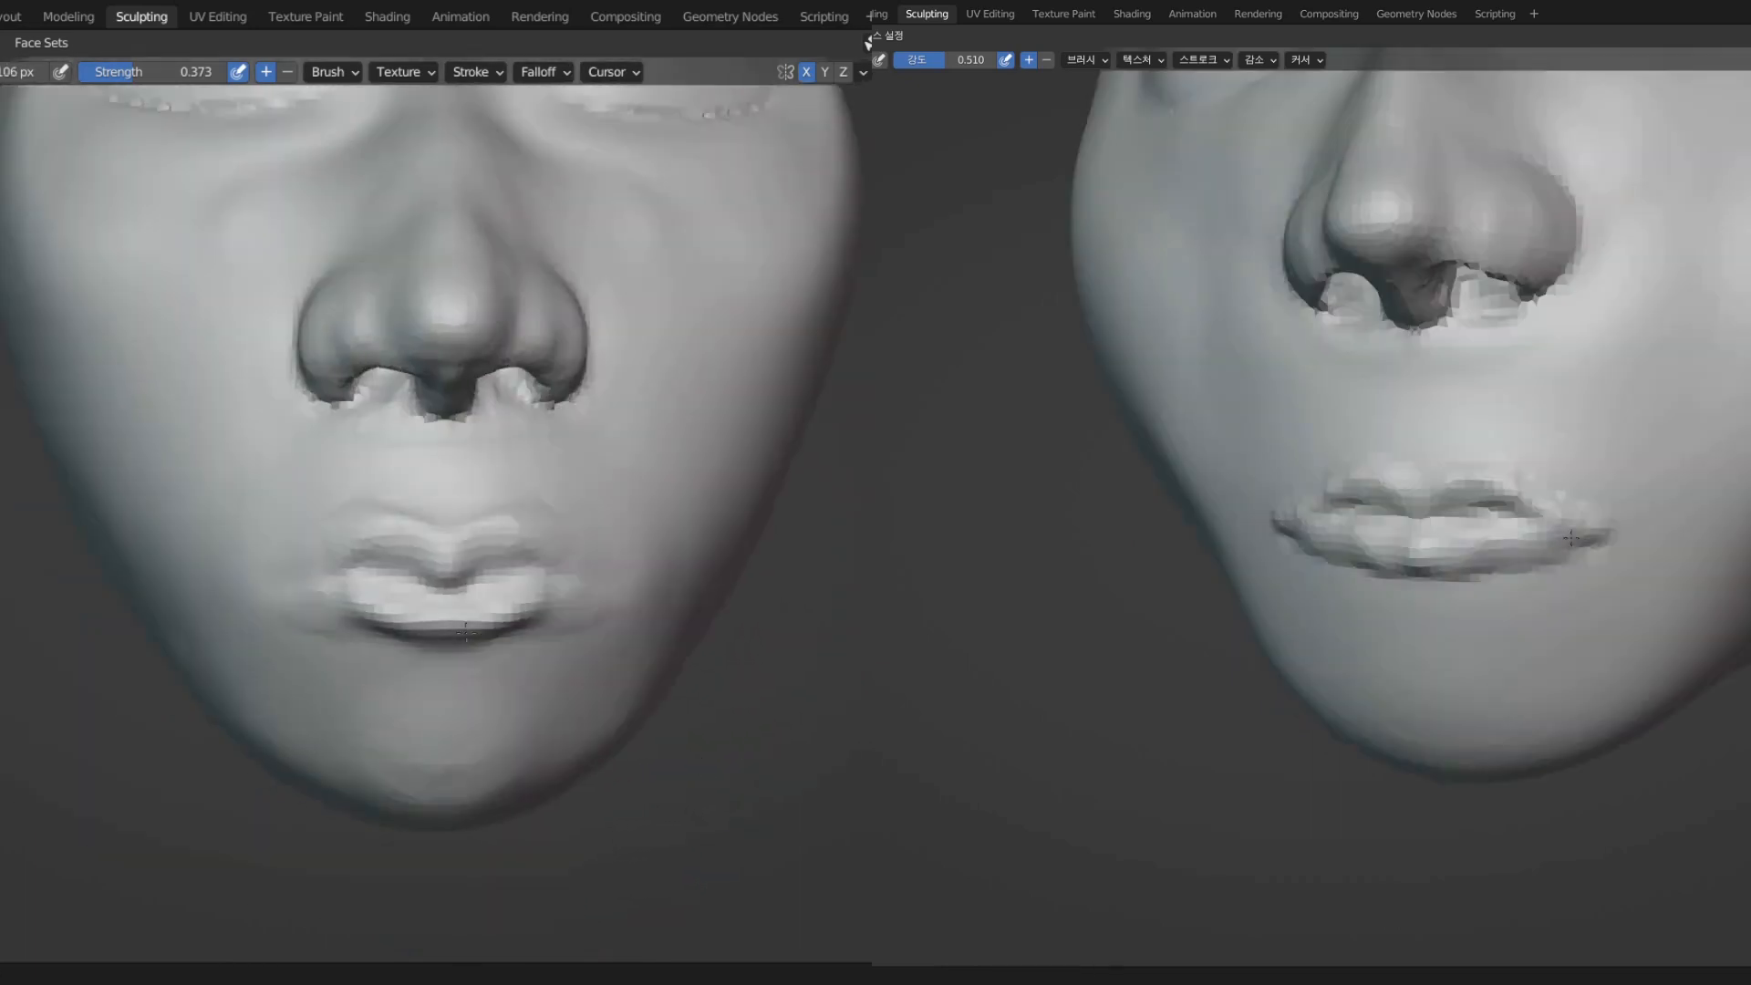
mouse_move(419, 636)
middle_down()
mouse_move(296, 635)
mouse_move(489, 636)
mouse_move(409, 662)
middle_up()
scroll(371, 627, up, 1)
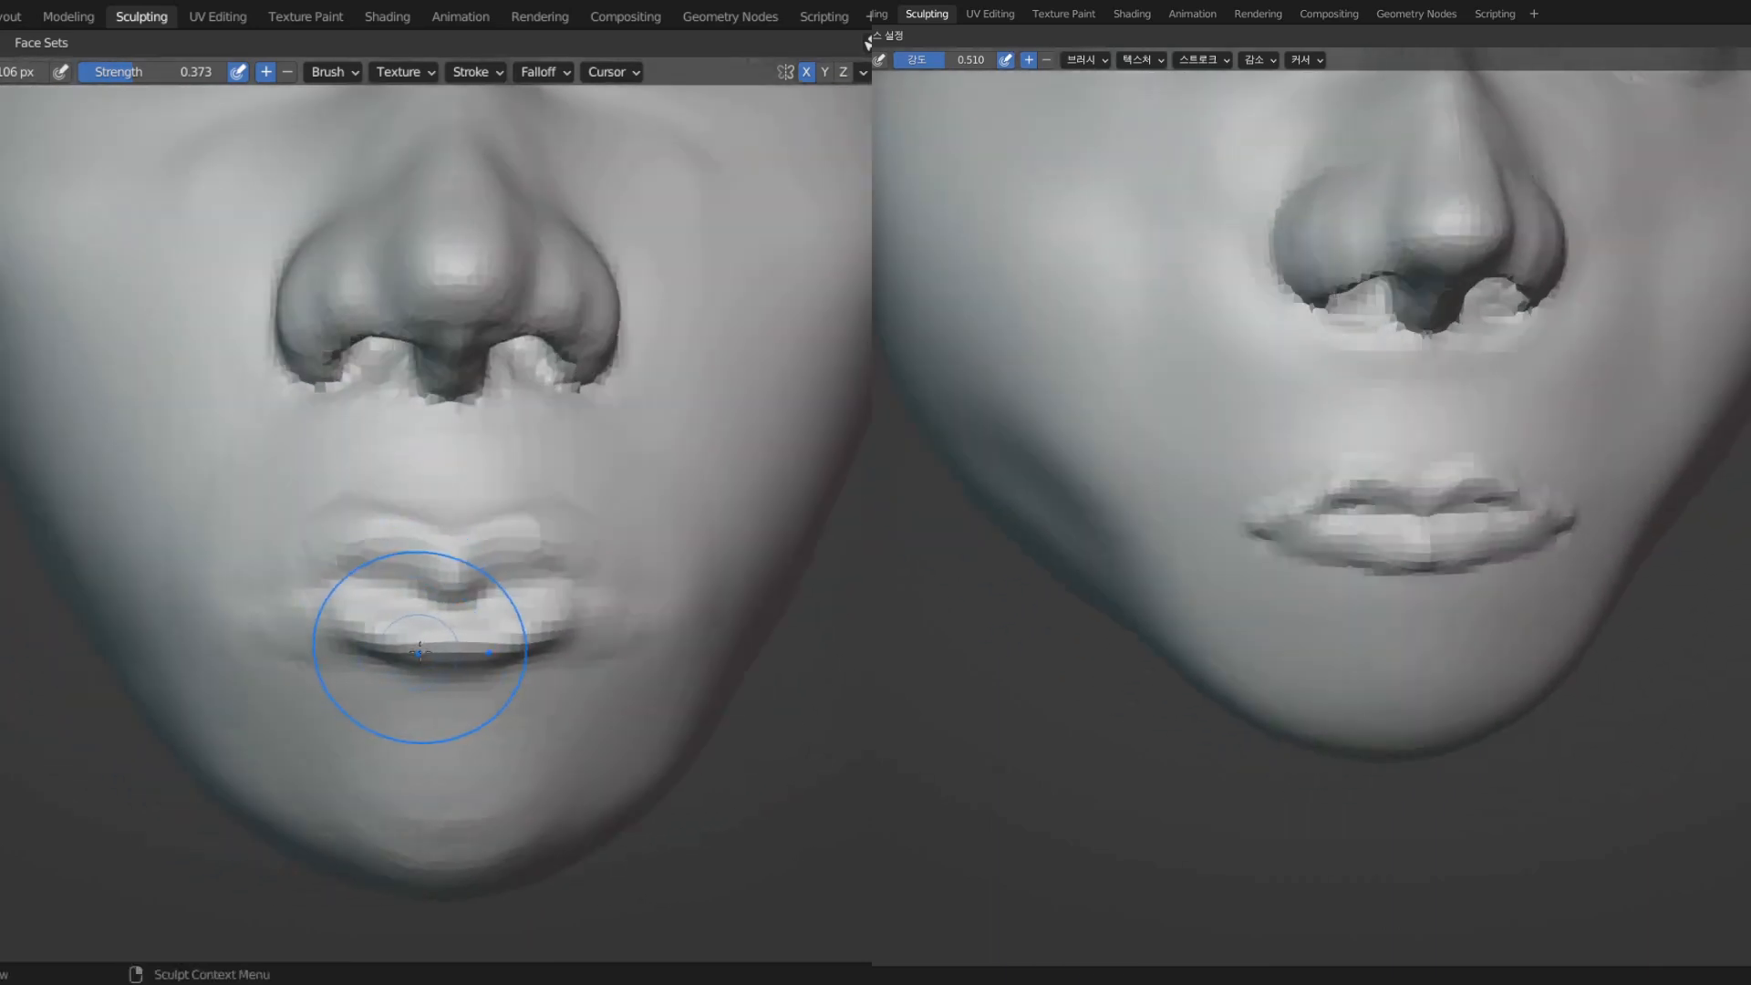
key(f)
click(369, 654)
mouse_move(371, 656)
shift+mouse_down()
mouse_move(378, 633)
mouse_move(399, 639)
shift+mouse_up()
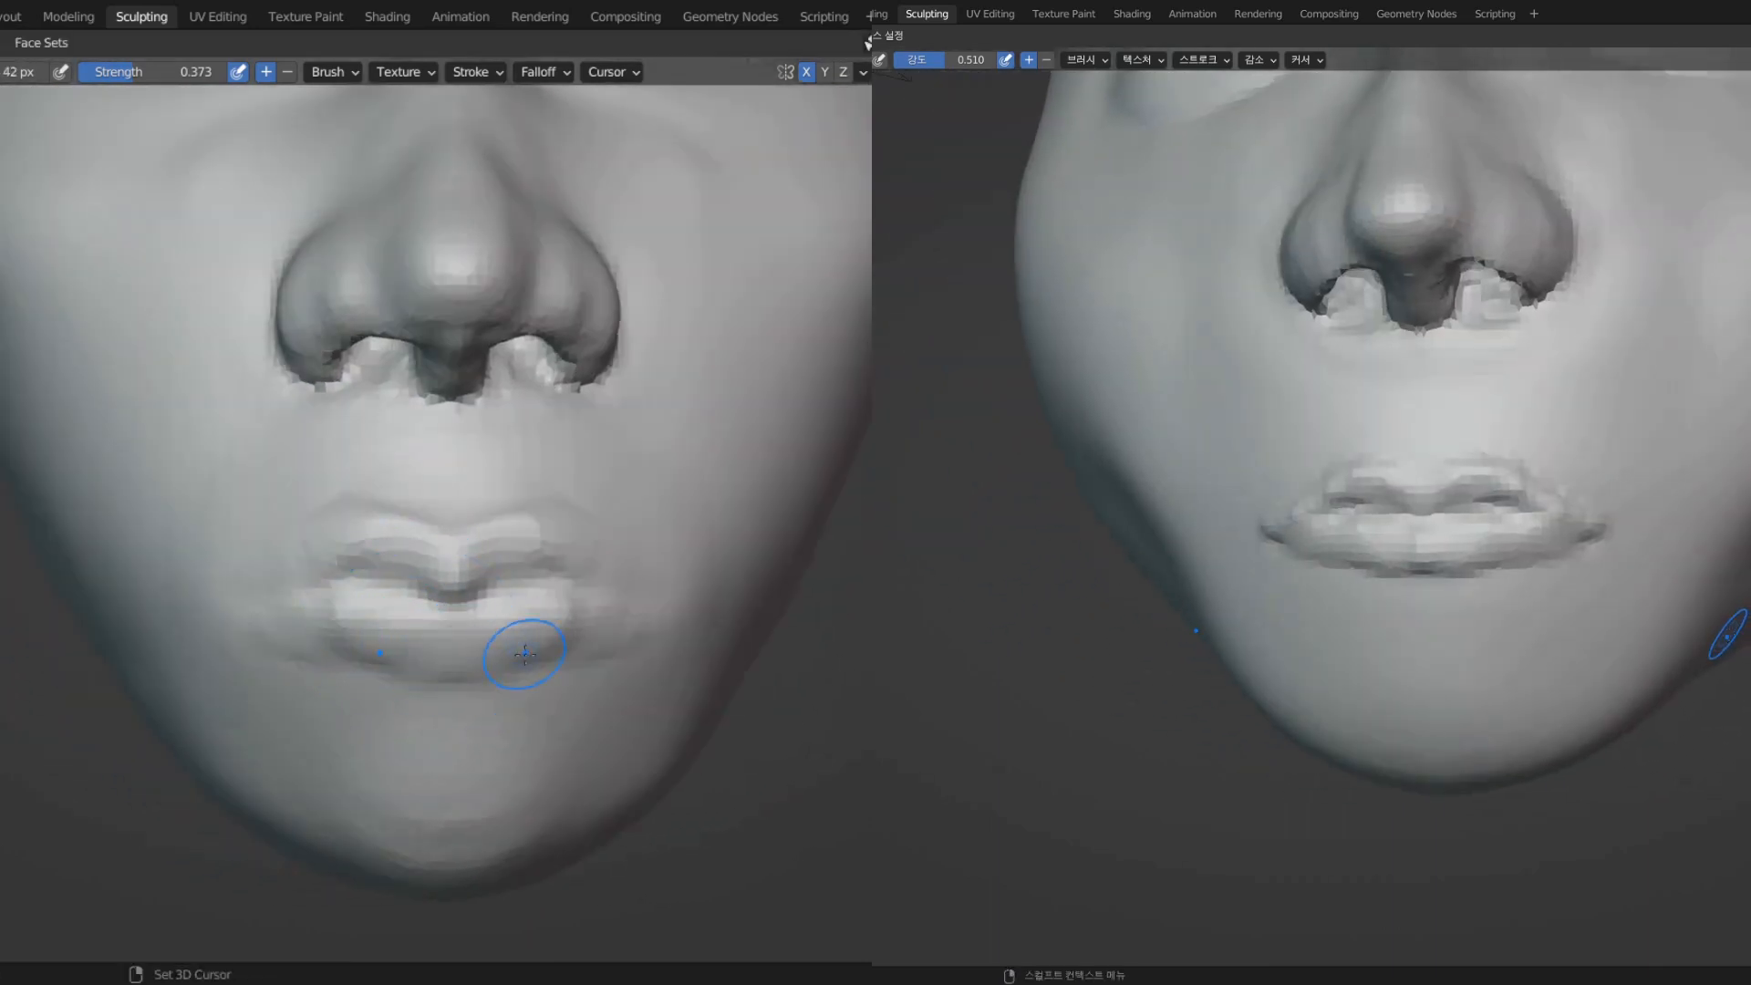
mouse_move(512, 712)
middle_down()
mouse_move(428, 701)
mouse_move(535, 699)
mouse_move(525, 676)
mouse_move(544, 675)
middle_up()
scroll(1720, 631, down, 2)
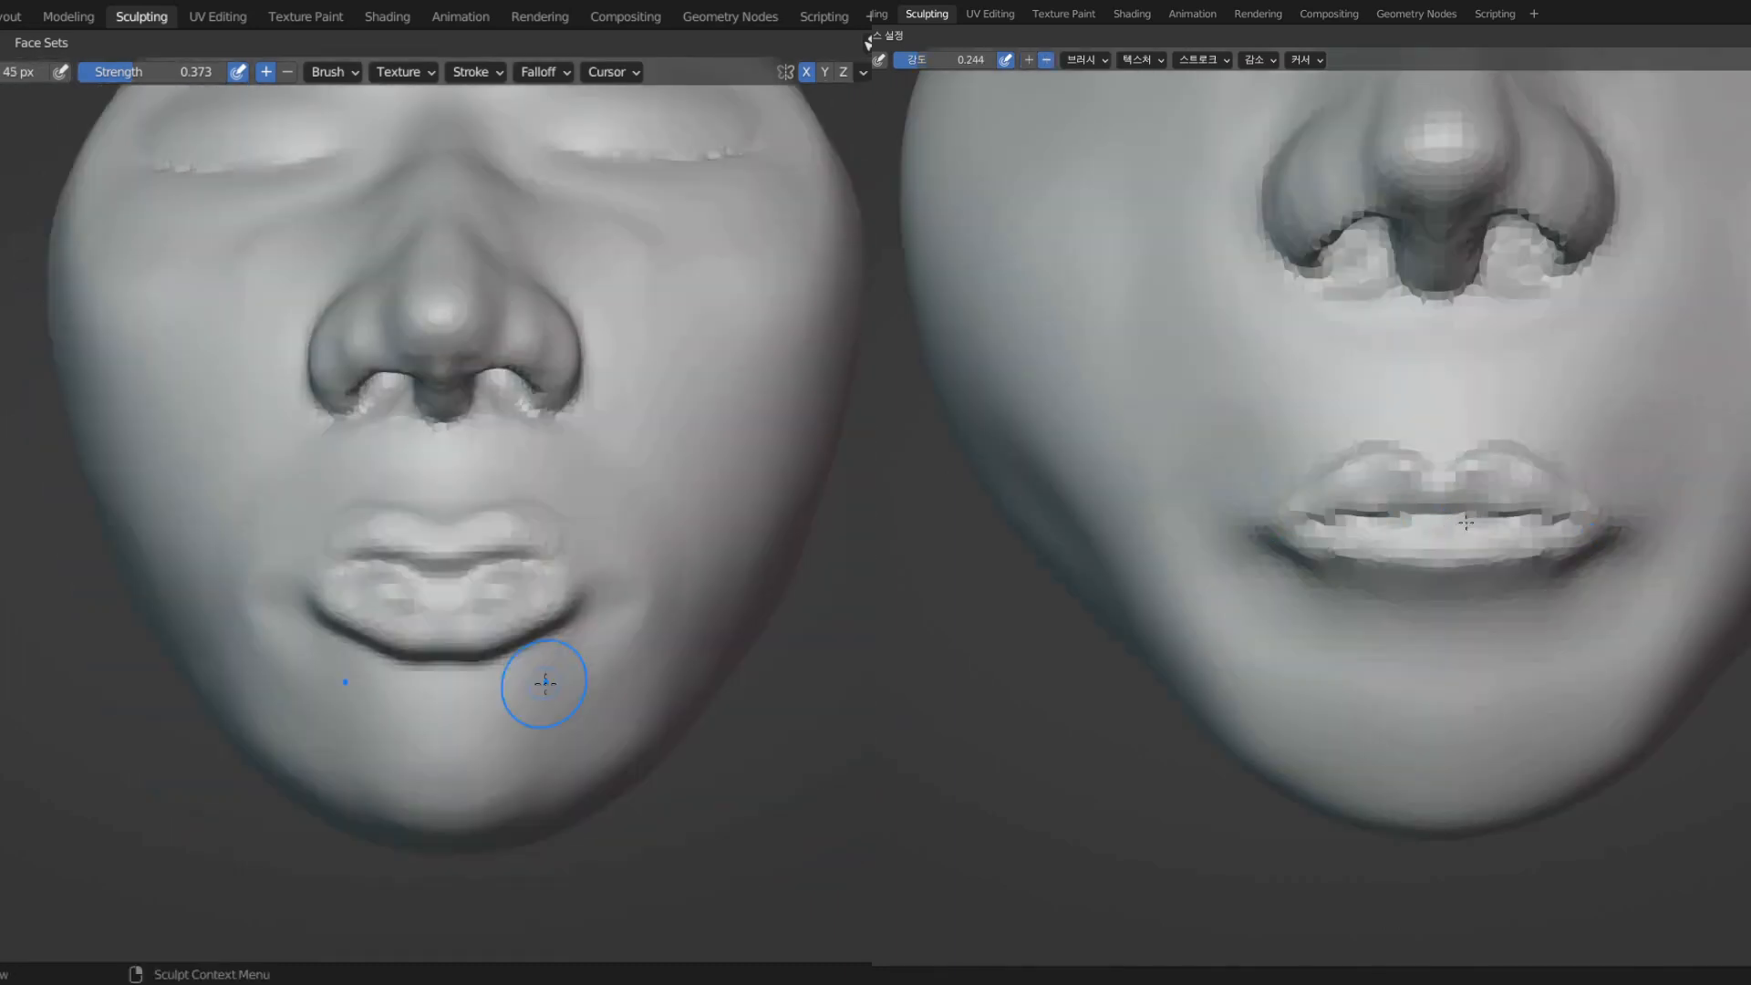
- Fill out the lower lip with the 33 px Draw brush, then carve the line between the lips with the Crease brush at strength 0.250
middle_drag(548, 684, 469, 613)
scroll(401, 679, up, 3)
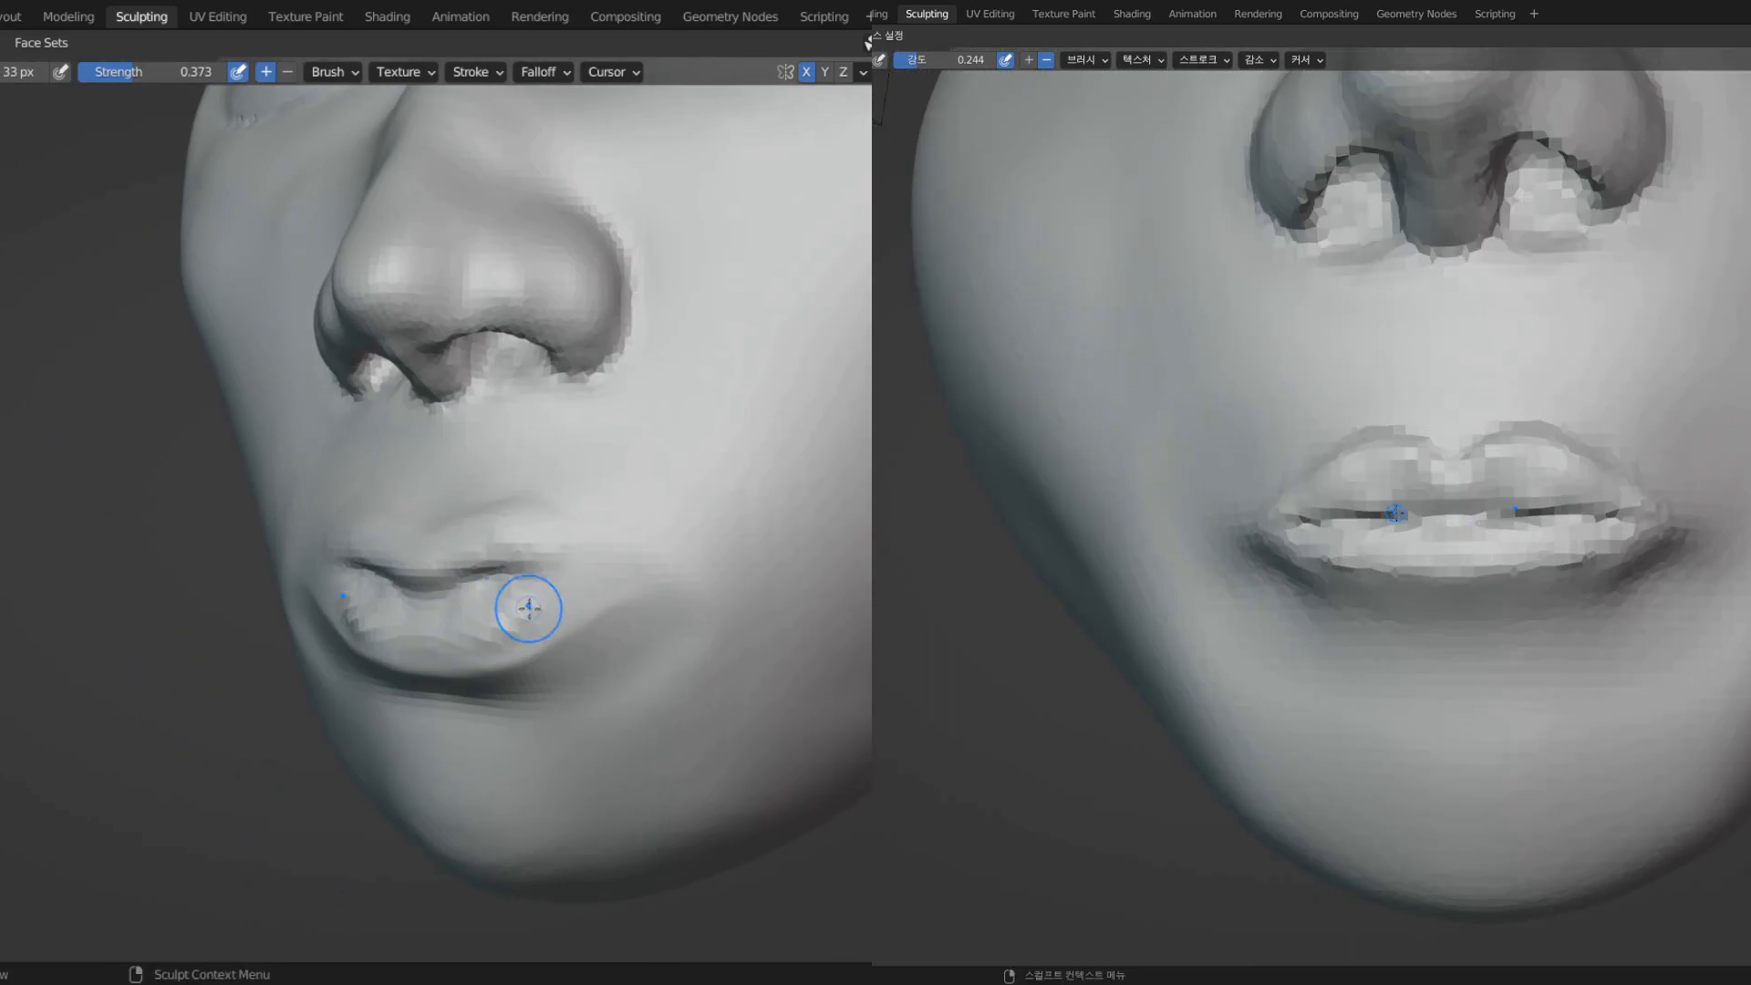
mouse_move(528, 610)
middle_down()
mouse_move(484, 620)
mouse_move(538, 598)
middle_up()
scroll(1610, 598, down, 5)
scroll(569, 613, up, 4)
key(shift+c)
middle_drag(689, 642, 654, 632)
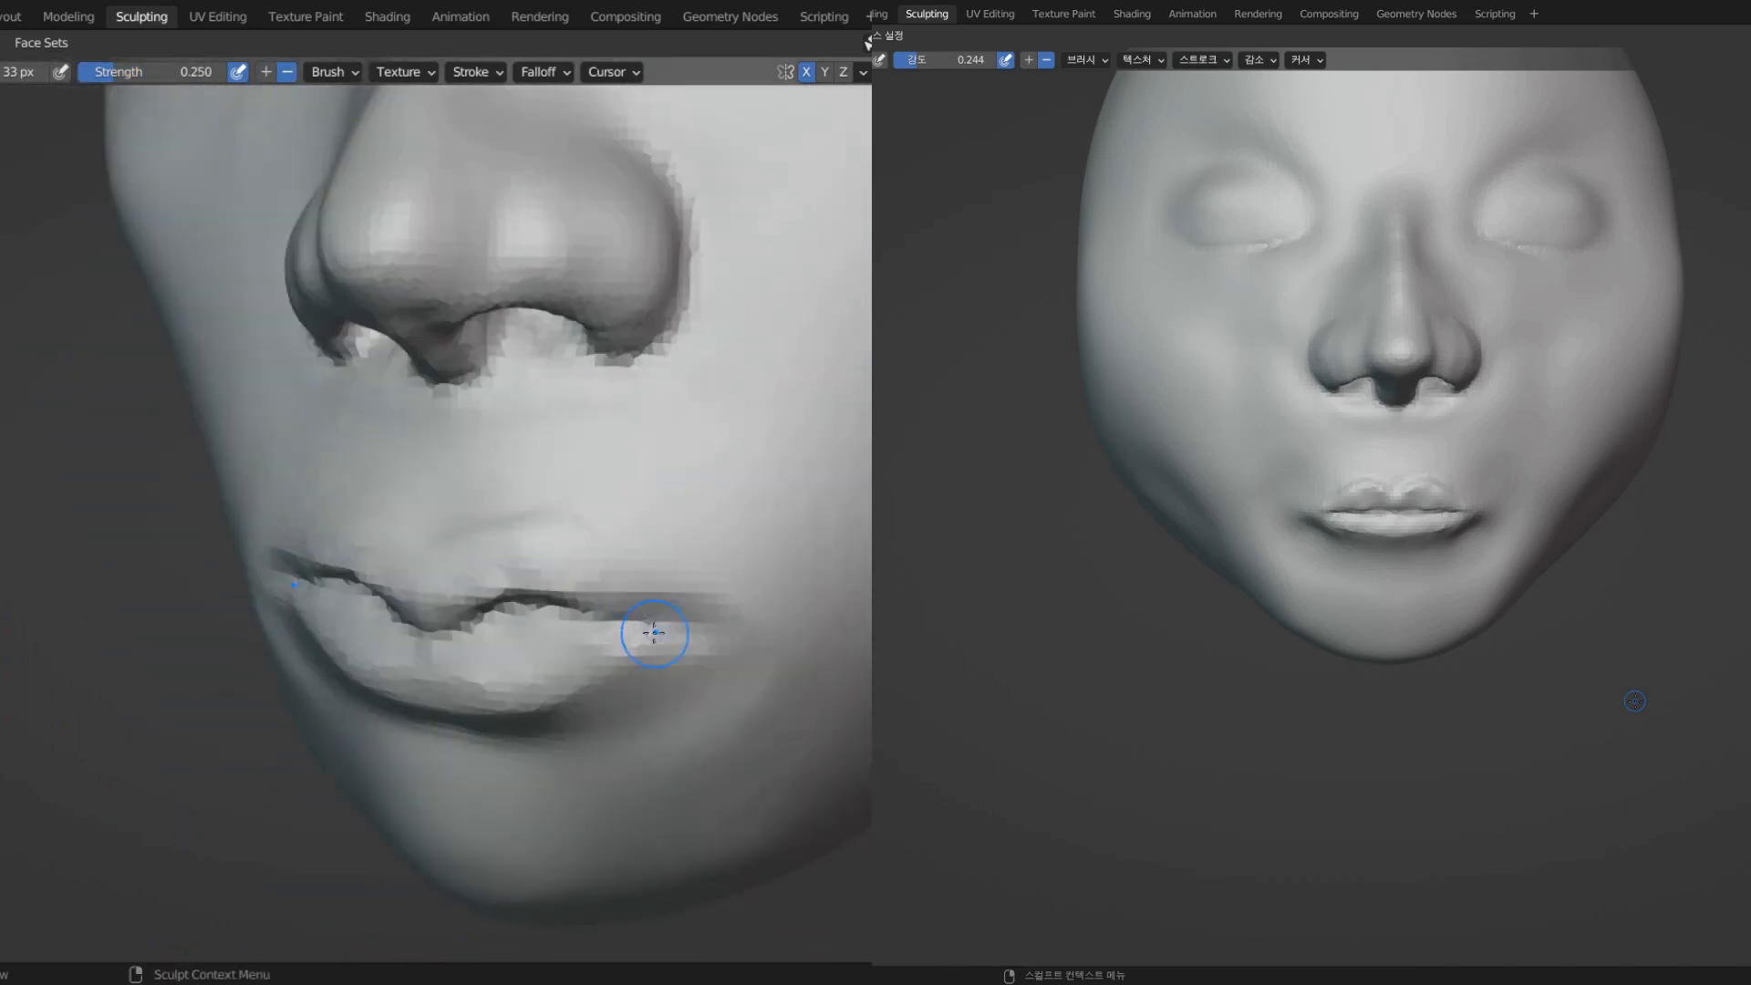
- Reshape the center of the mouth line with the 45 px Grab brush at strength 0.400
middle_drag(566, 569, 520, 508)
scroll(520, 508, down, 3)
scroll(578, 633, up, 4)
key(shift+s)
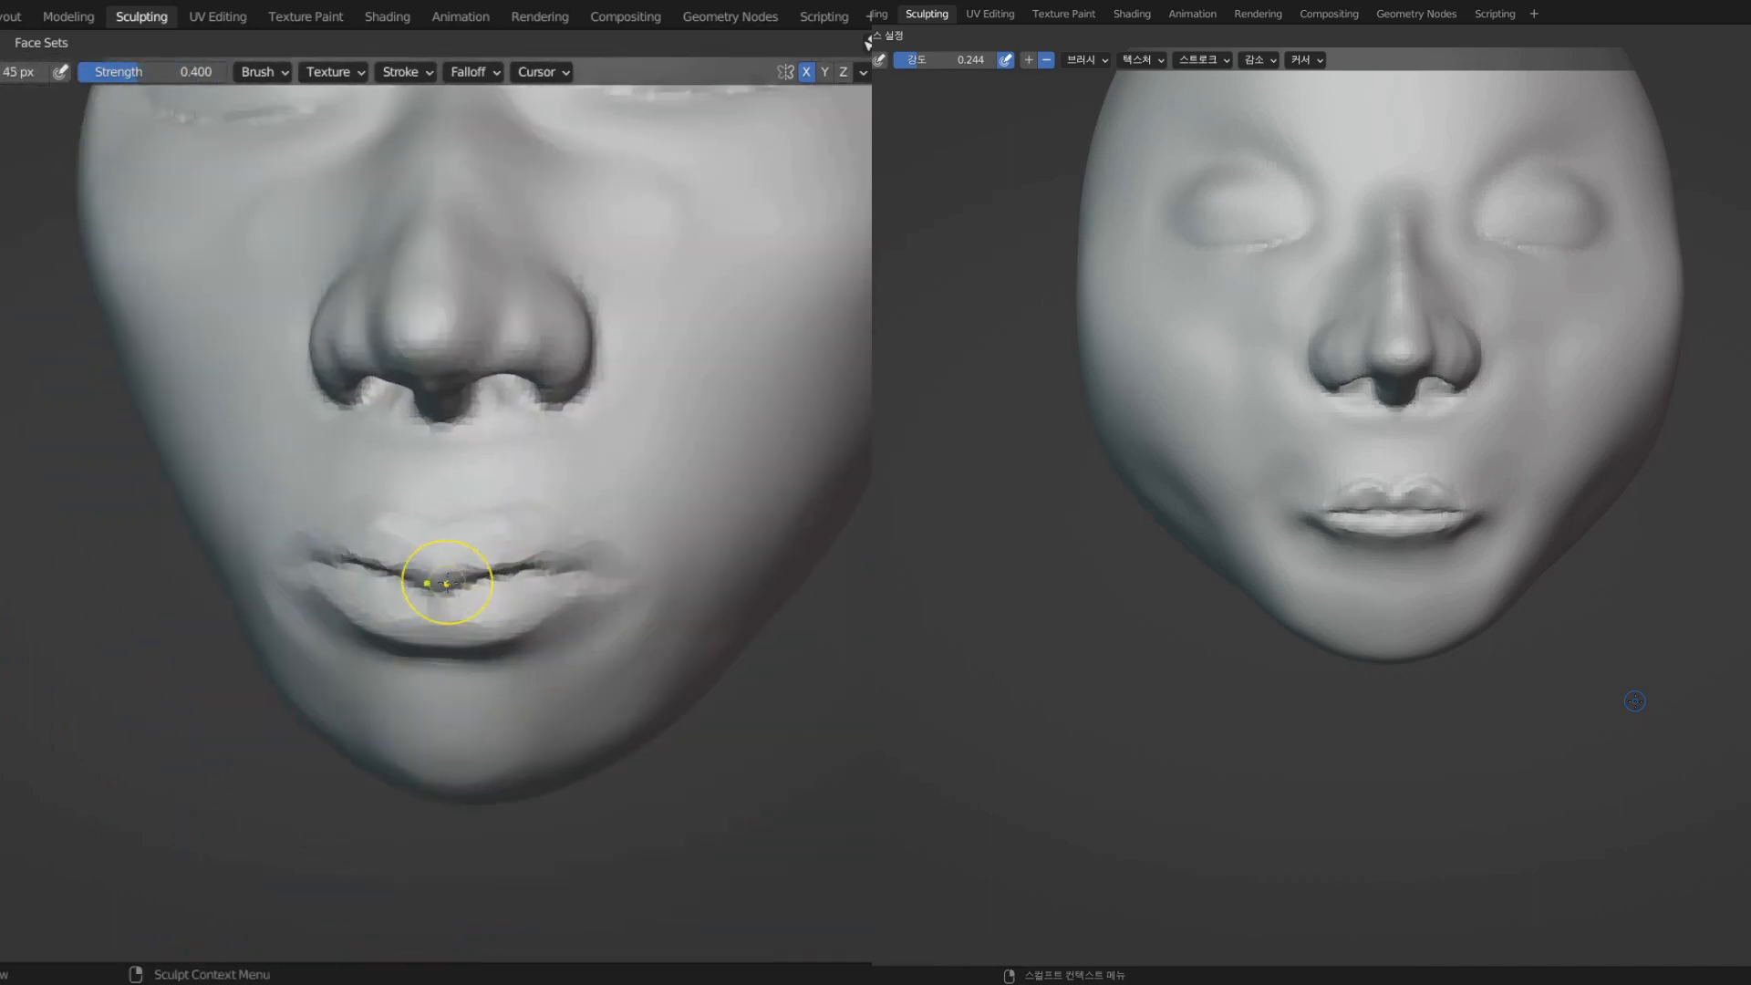
mouse_move(441, 578)
middle_down()
mouse_move(484, 610)
mouse_move(543, 593)
mouse_move(474, 583)
mouse_move(531, 664)
mouse_move(447, 674)
middle_up()
- Build up the lips and chin in profile with the 66 px Draw brush at strength 0.478
key(x)
key(shift+c)
key(x)
mouse_move(346, 726)
middle_down()
mouse_move(464, 726)
mouse_move(438, 773)
mouse_move(508, 672)
mouse_move(462, 673)
mouse_move(491, 669)
mouse_move(466, 629)
mouse_move(557, 606)
mouse_move(517, 699)
mouse_move(379, 696)
mouse_move(293, 663)
middle_up()
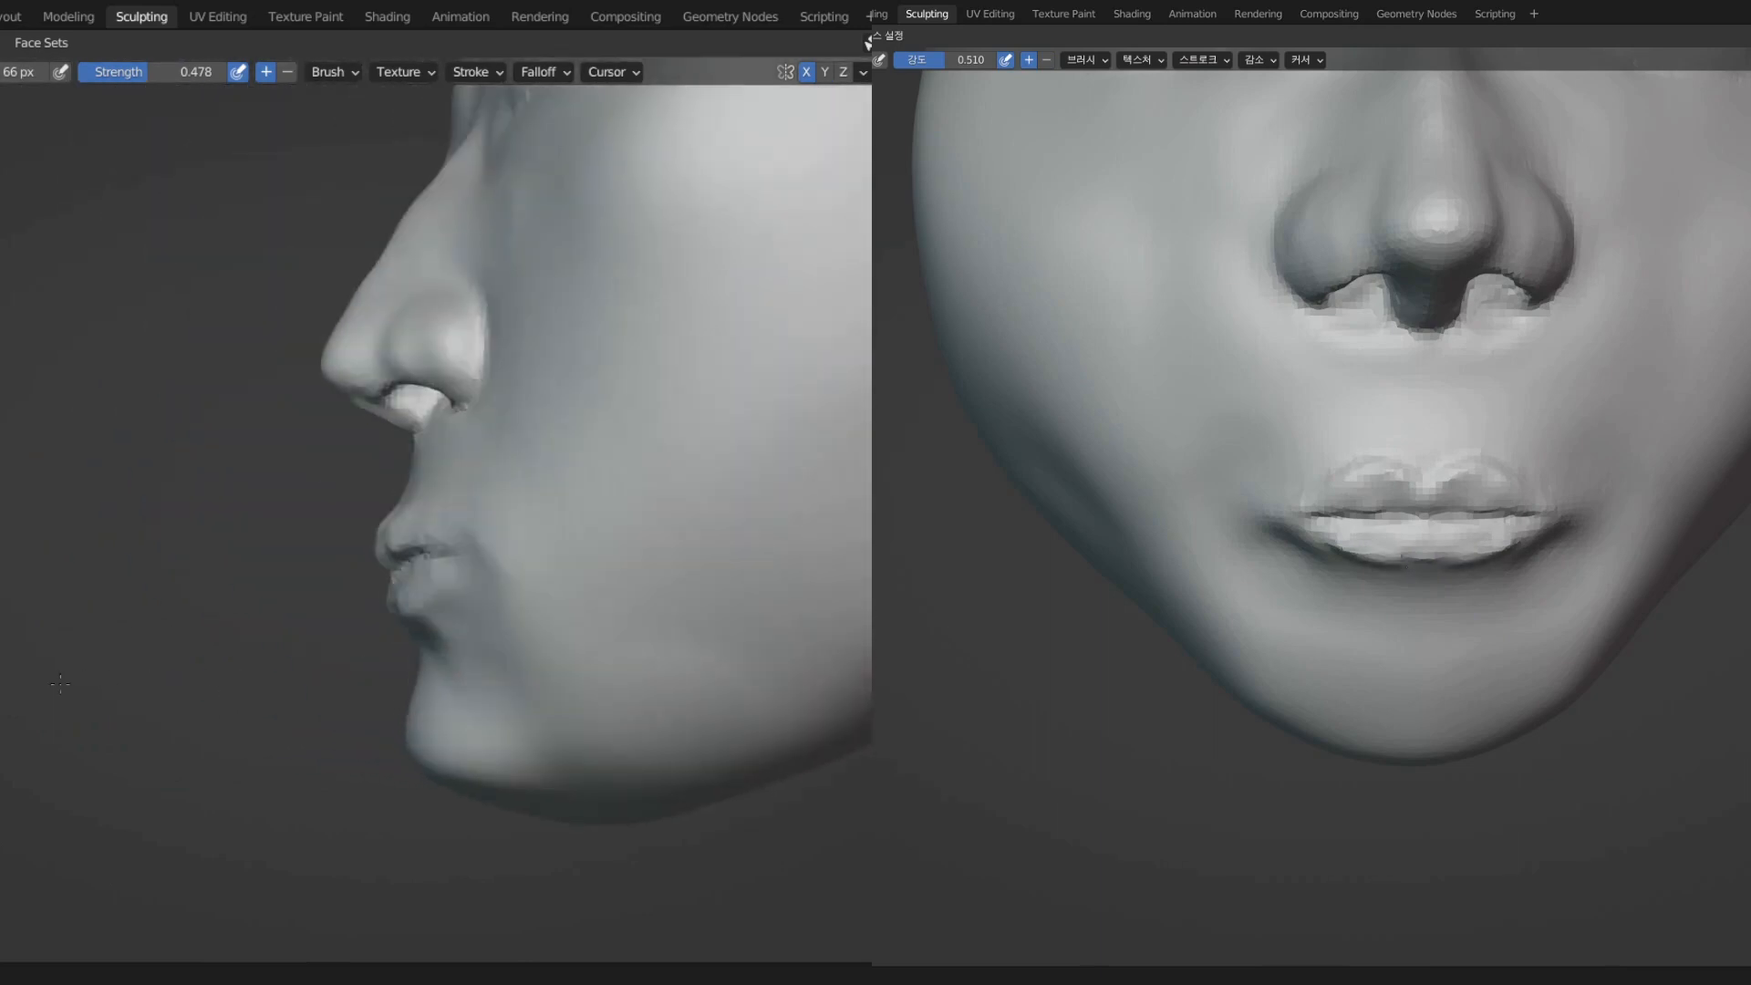
middle_drag(459, 634, 402, 676)
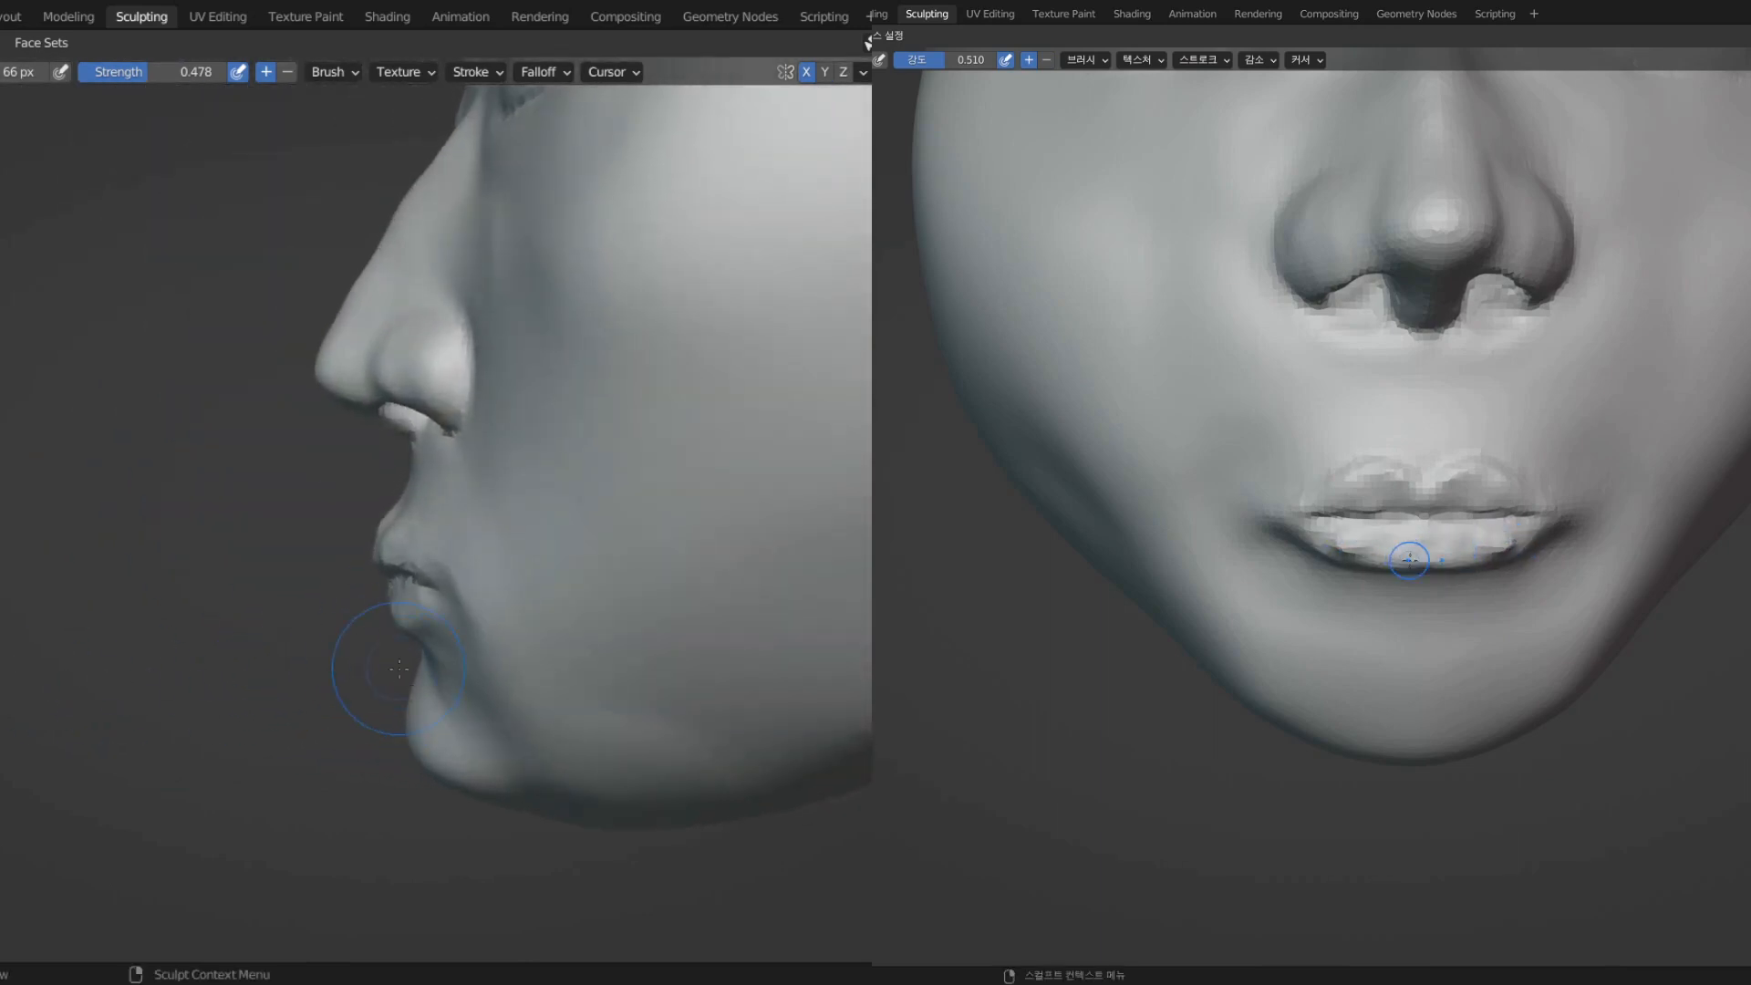
mouse_move(399, 668)
middle_down()
mouse_move(493, 658)
mouse_move(390, 660)
middle_up()
middle_drag(1597, 592, 1652, 598)
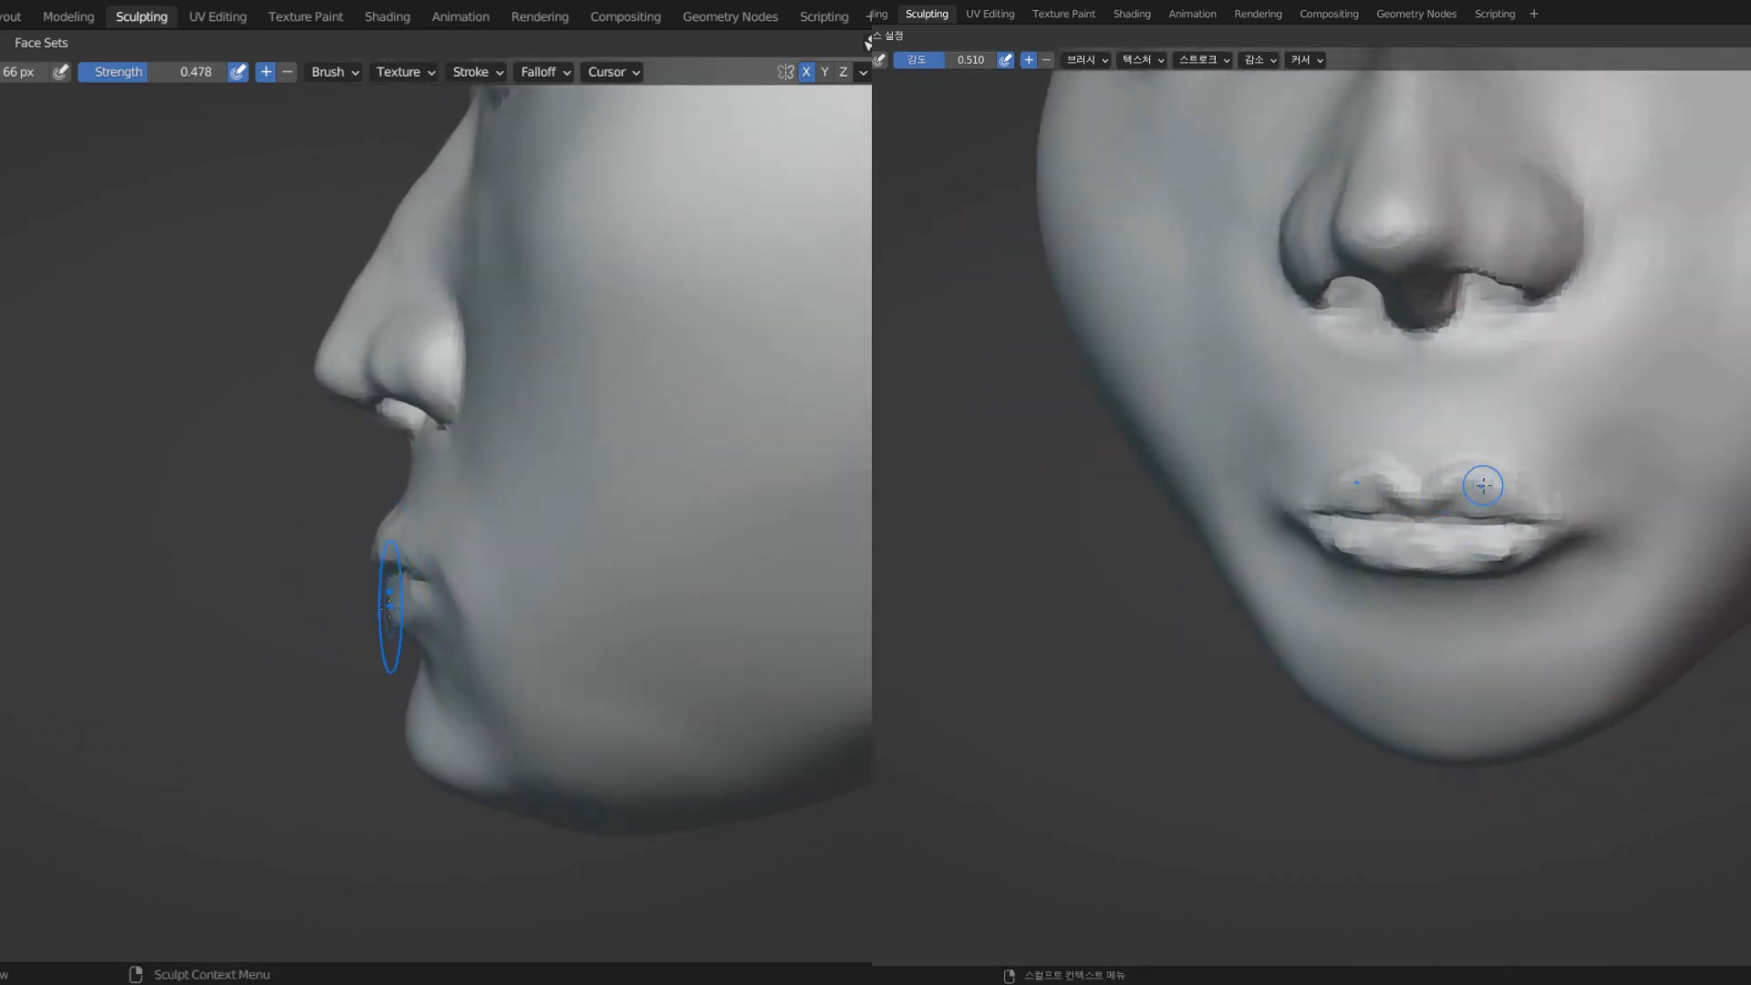
middle_drag(358, 661, 356, 695)
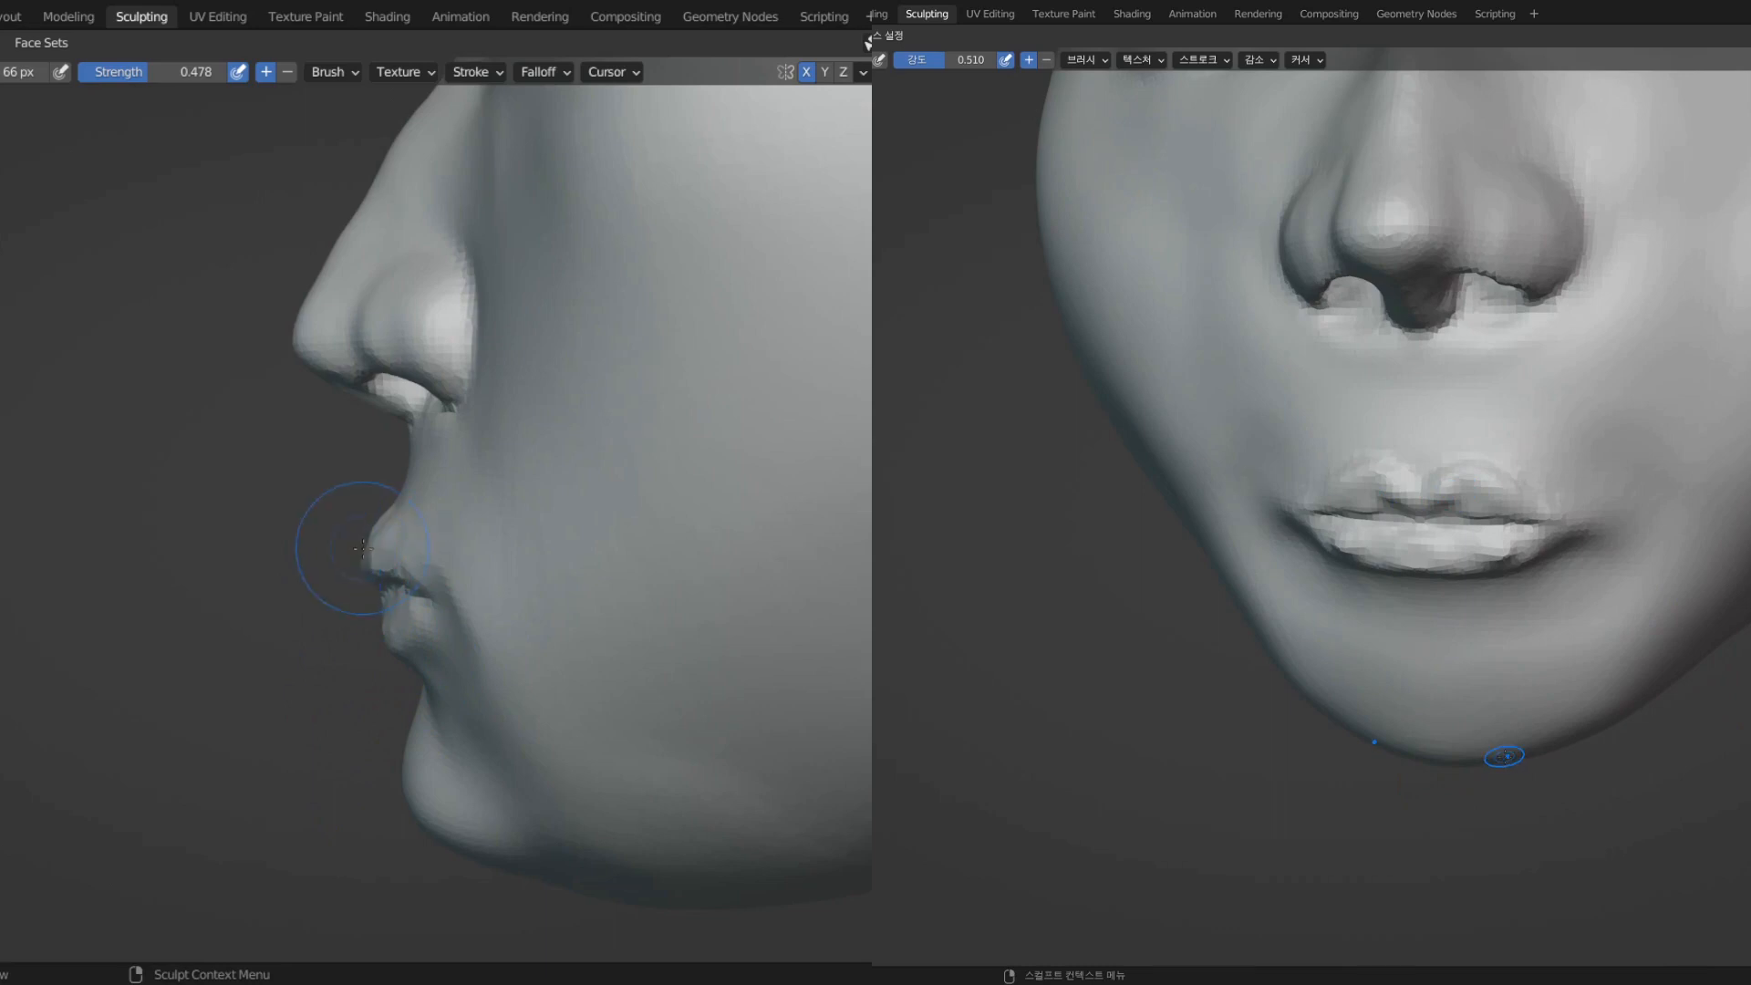
mouse_move(343, 585)
middle_down()
mouse_move(432, 620)
mouse_move(520, 614)
middle_up()
- Tighten the mouth line between the lips with the Pinch brush at strength 0.760, reducing its radius to 14 px
key(shift+c)
drag(517, 633, 479, 658)
middle_drag(478, 658, 552, 611)
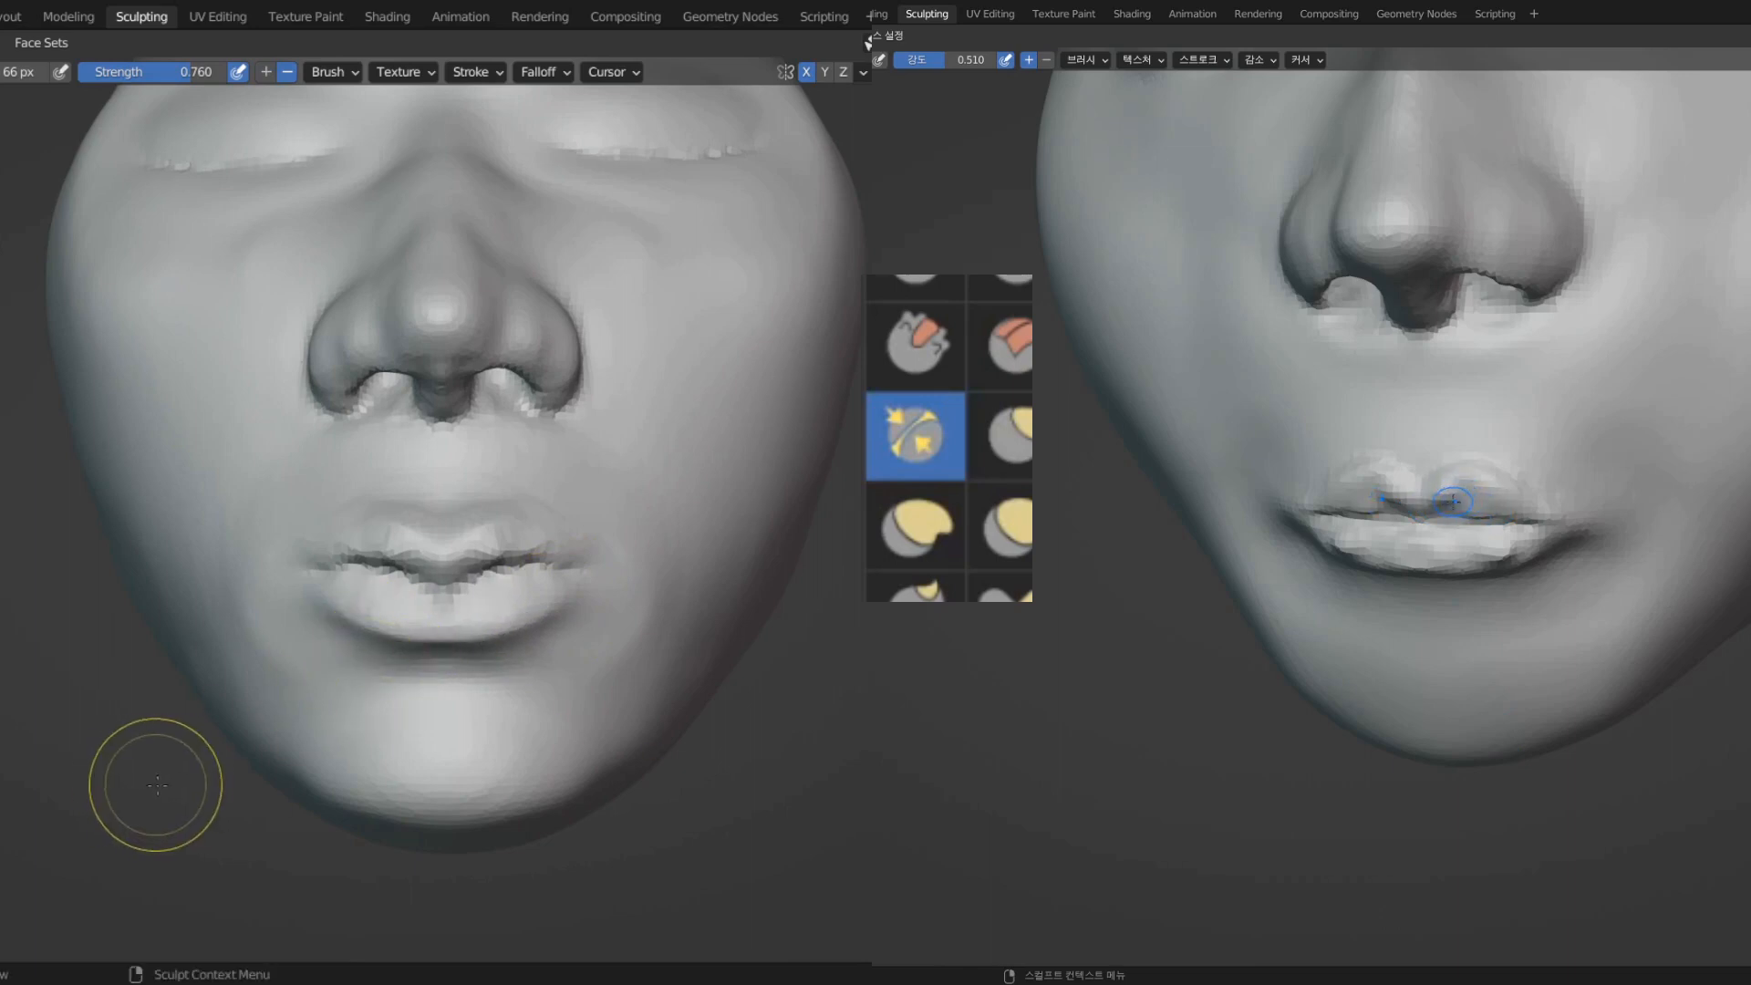
drag(278, 577, 474, 642)
mouse_move(489, 641)
middle_down()
mouse_move(508, 638)
mouse_move(475, 579)
mouse_move(442, 563)
middle_up()
key(f)
click(502, 595)
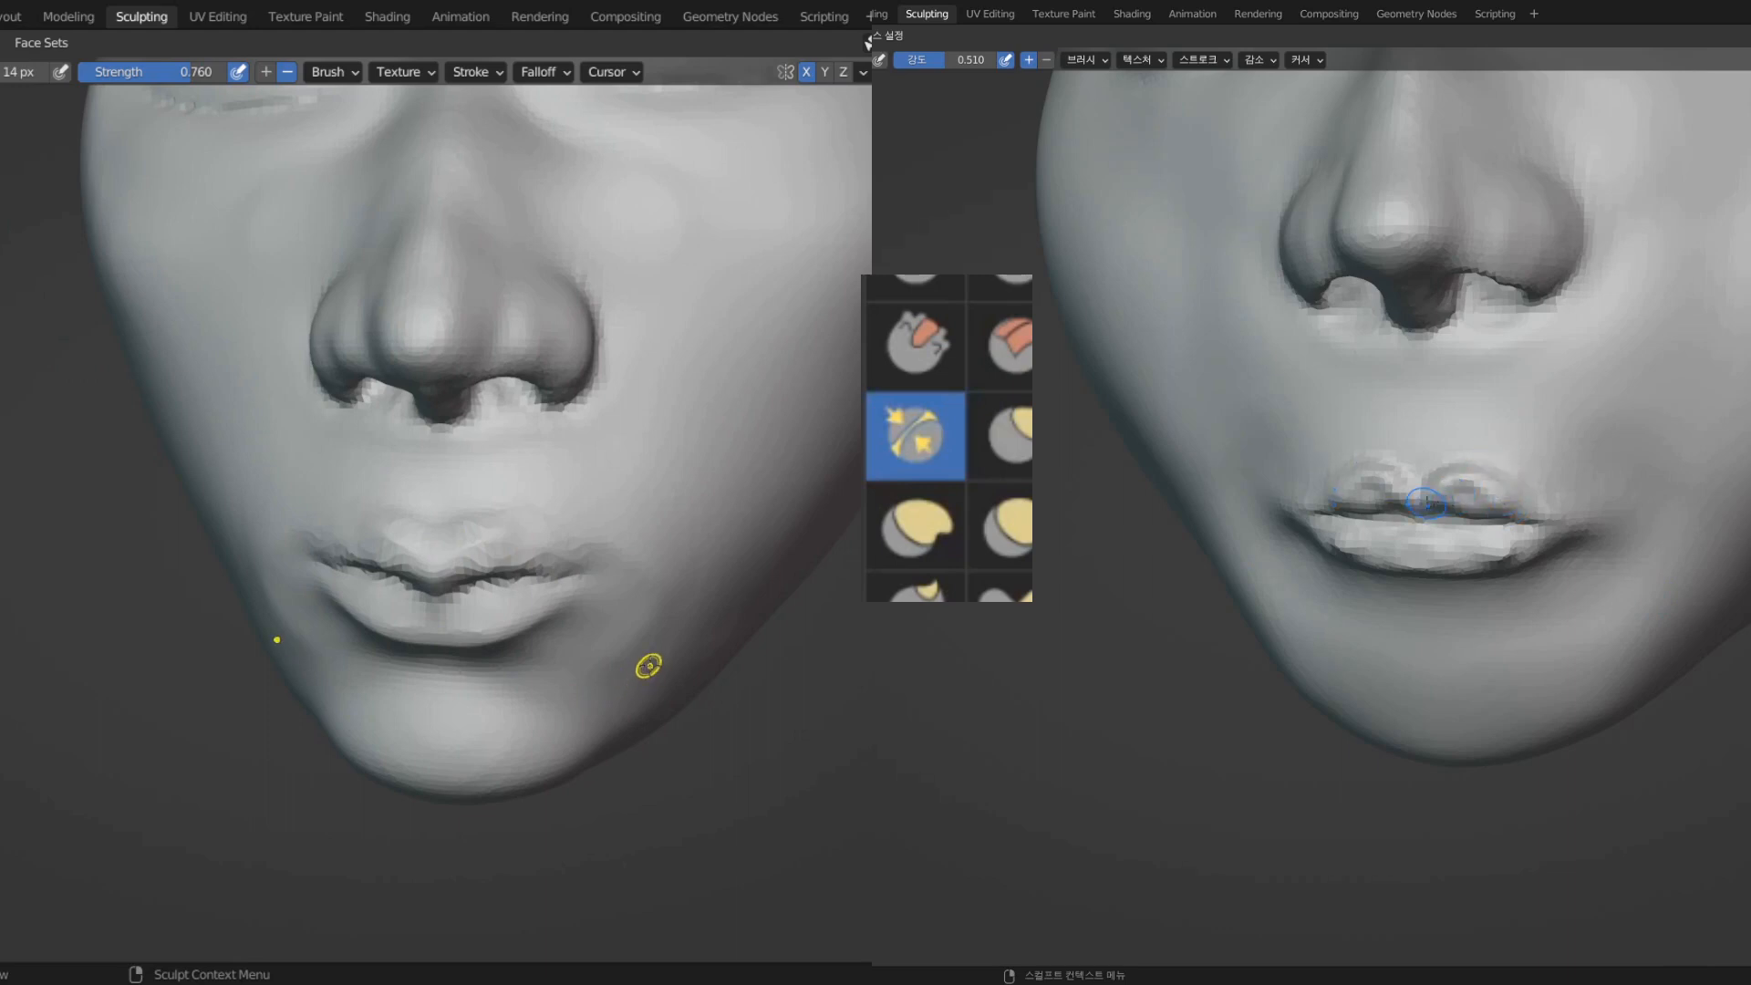
mouse_move(648, 665)
middle_down()
mouse_move(506, 652)
mouse_move(616, 655)
middle_up()
- Smooth the corner of the mouth and refine the lip edges with the Draw brush at 19 px and strength 0.478
shift+drag(552, 577, 538, 581)
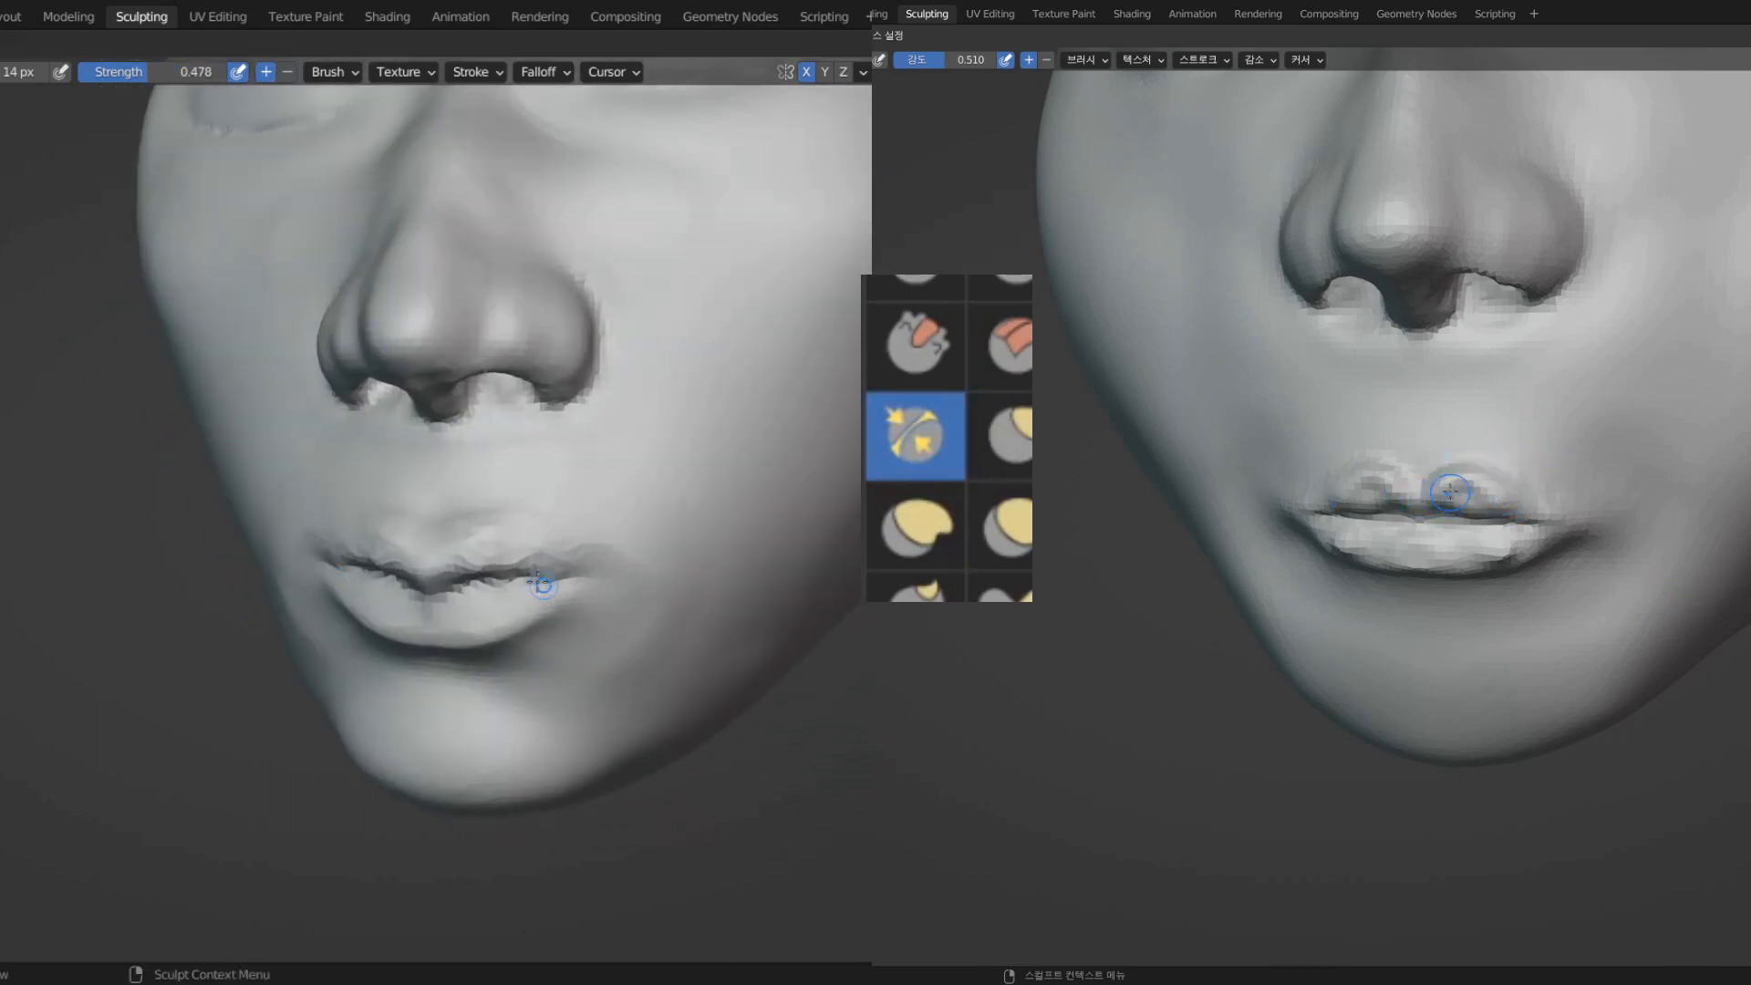
key(f)
click(546, 576)
mouse_move(530, 566)
middle_down()
mouse_move(508, 561)
mouse_move(561, 588)
middle_up()
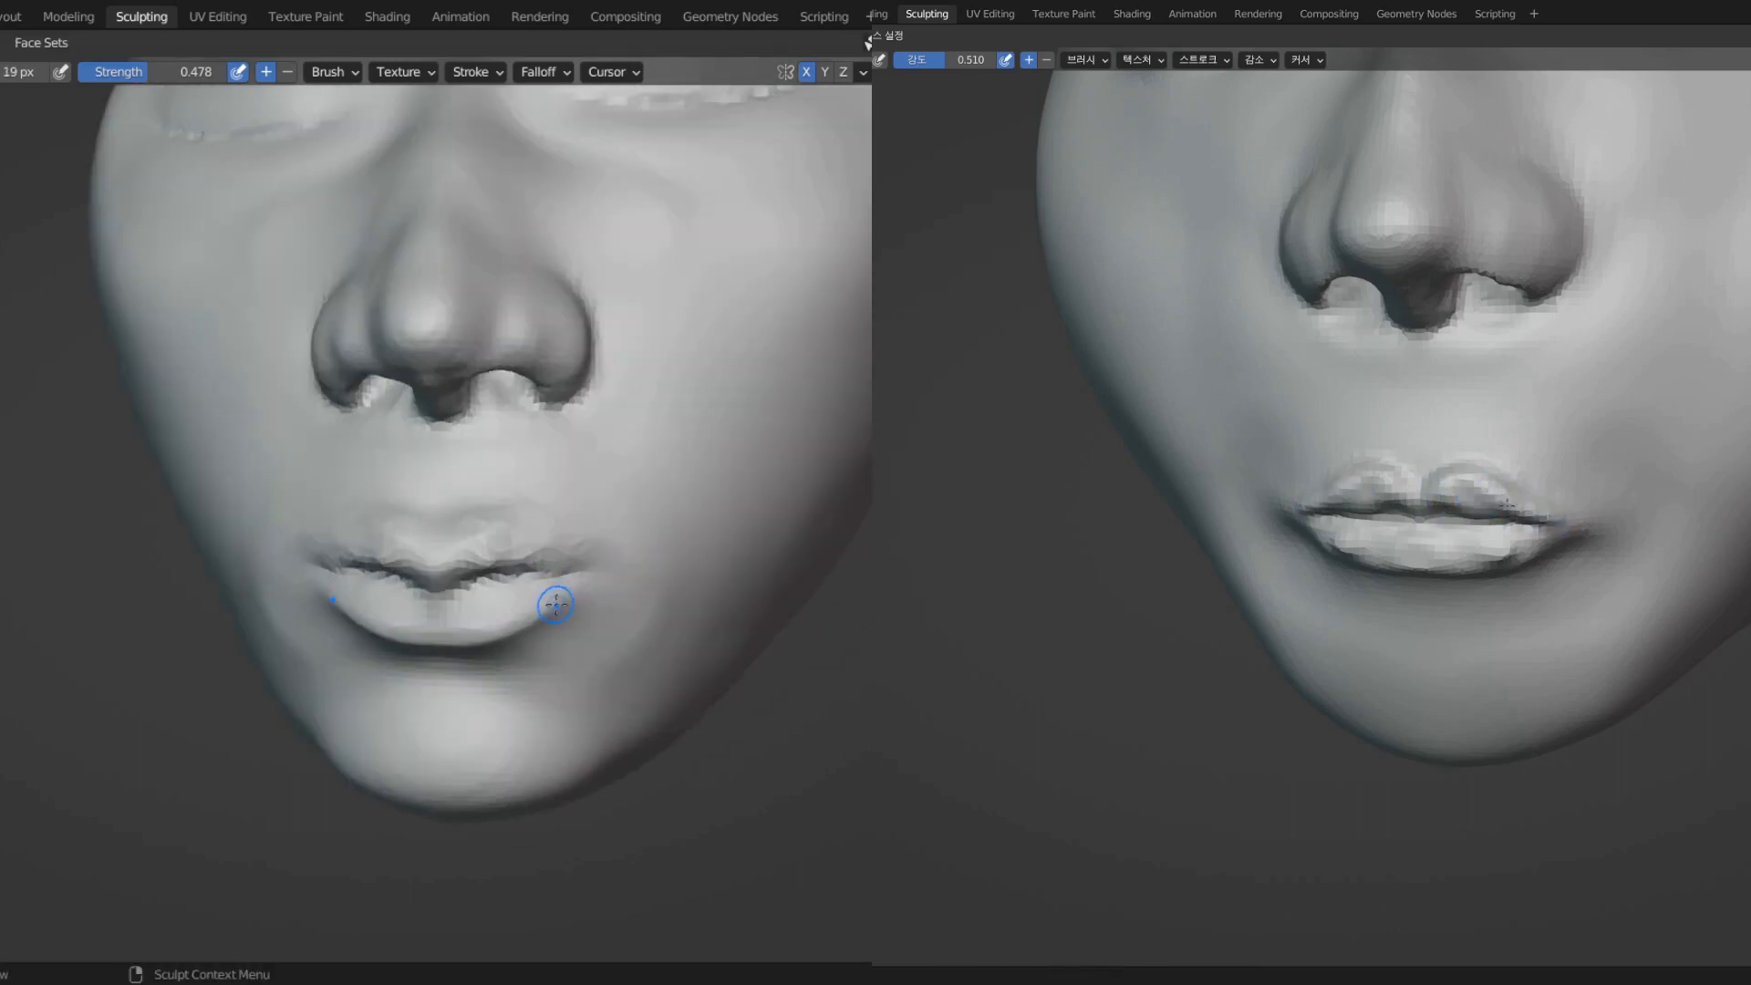
- Adjust the voxel size and remesh the head at a finer resolution
key(r)
click(573, 601)
key(shift+r)
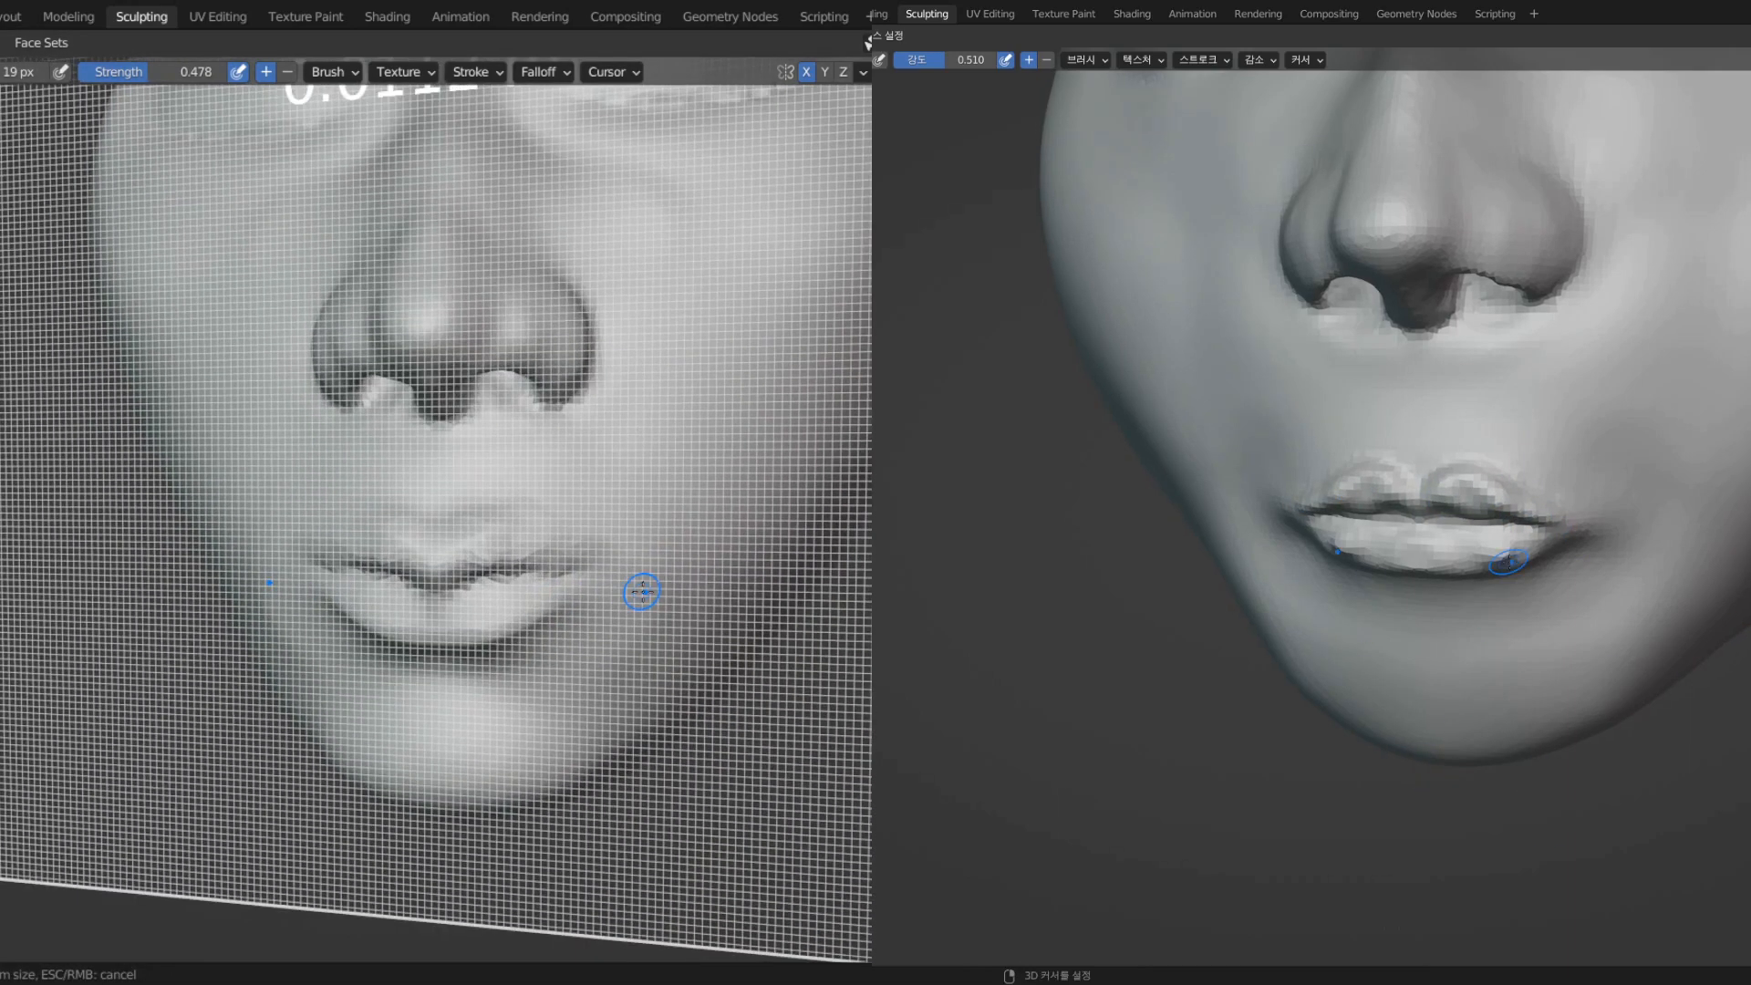
click(638, 590)
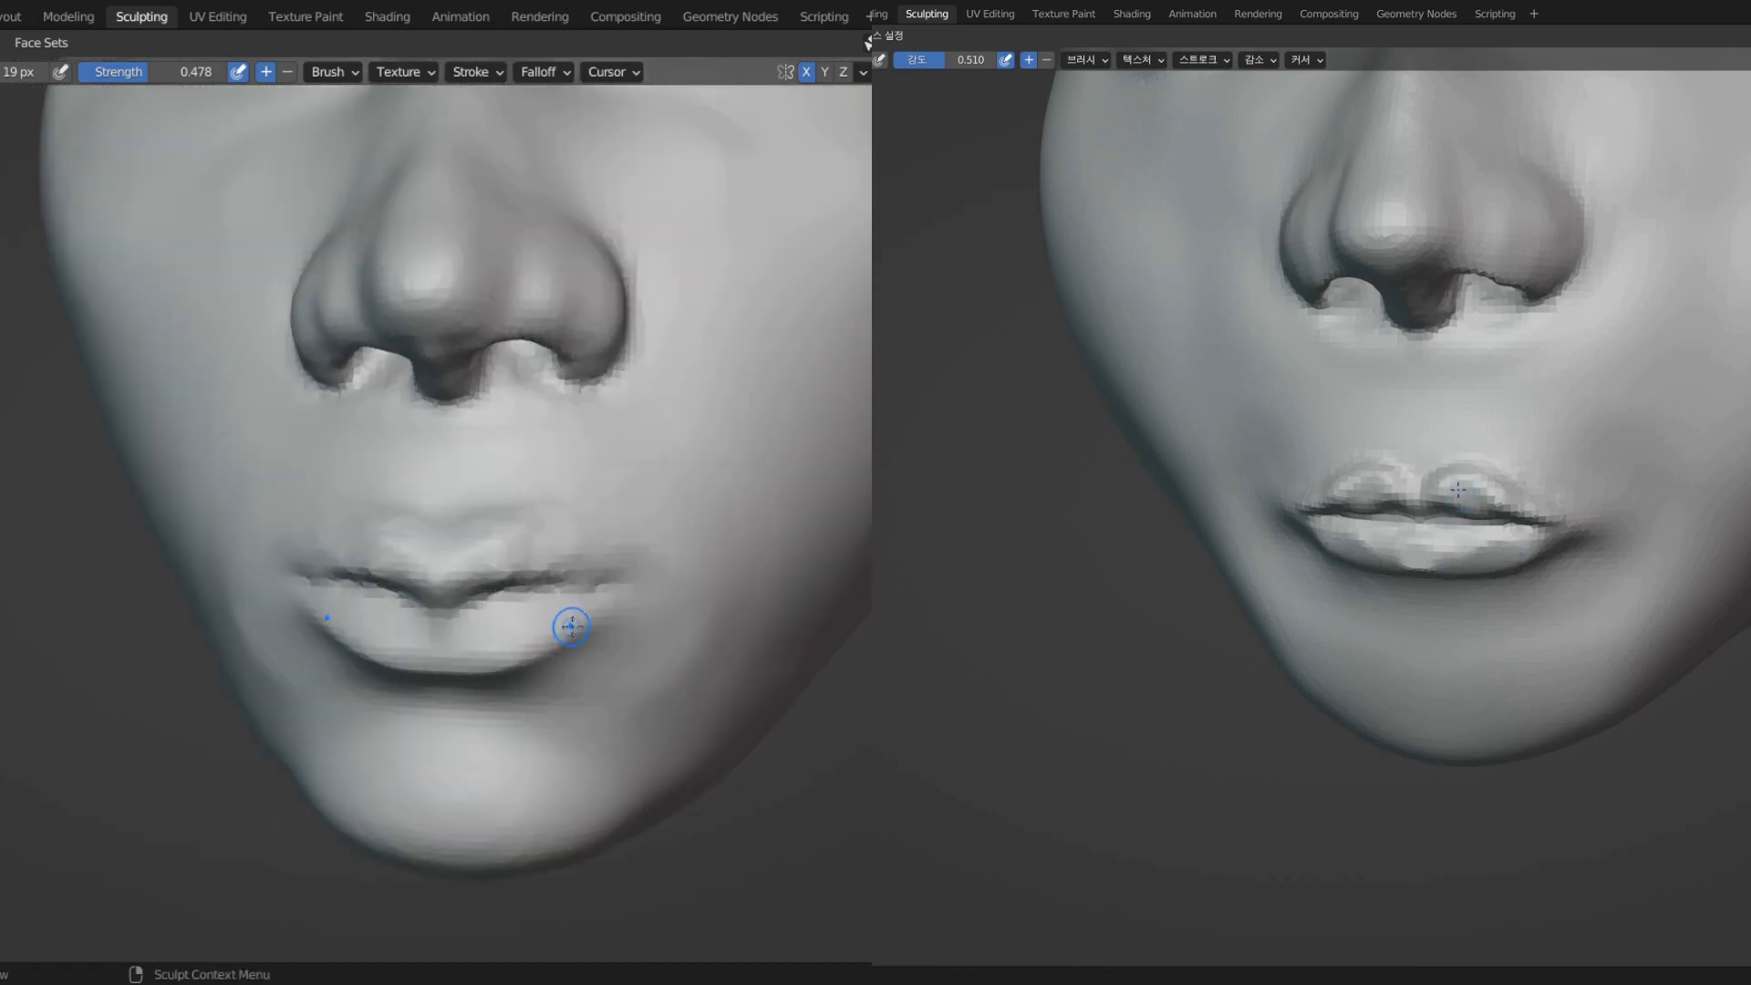
- Build up and soften the area around the mouth corners with the Draw brush at 78 px, then 55 px
middle_drag(571, 617, 471, 620)
key(f)
click(574, 641)
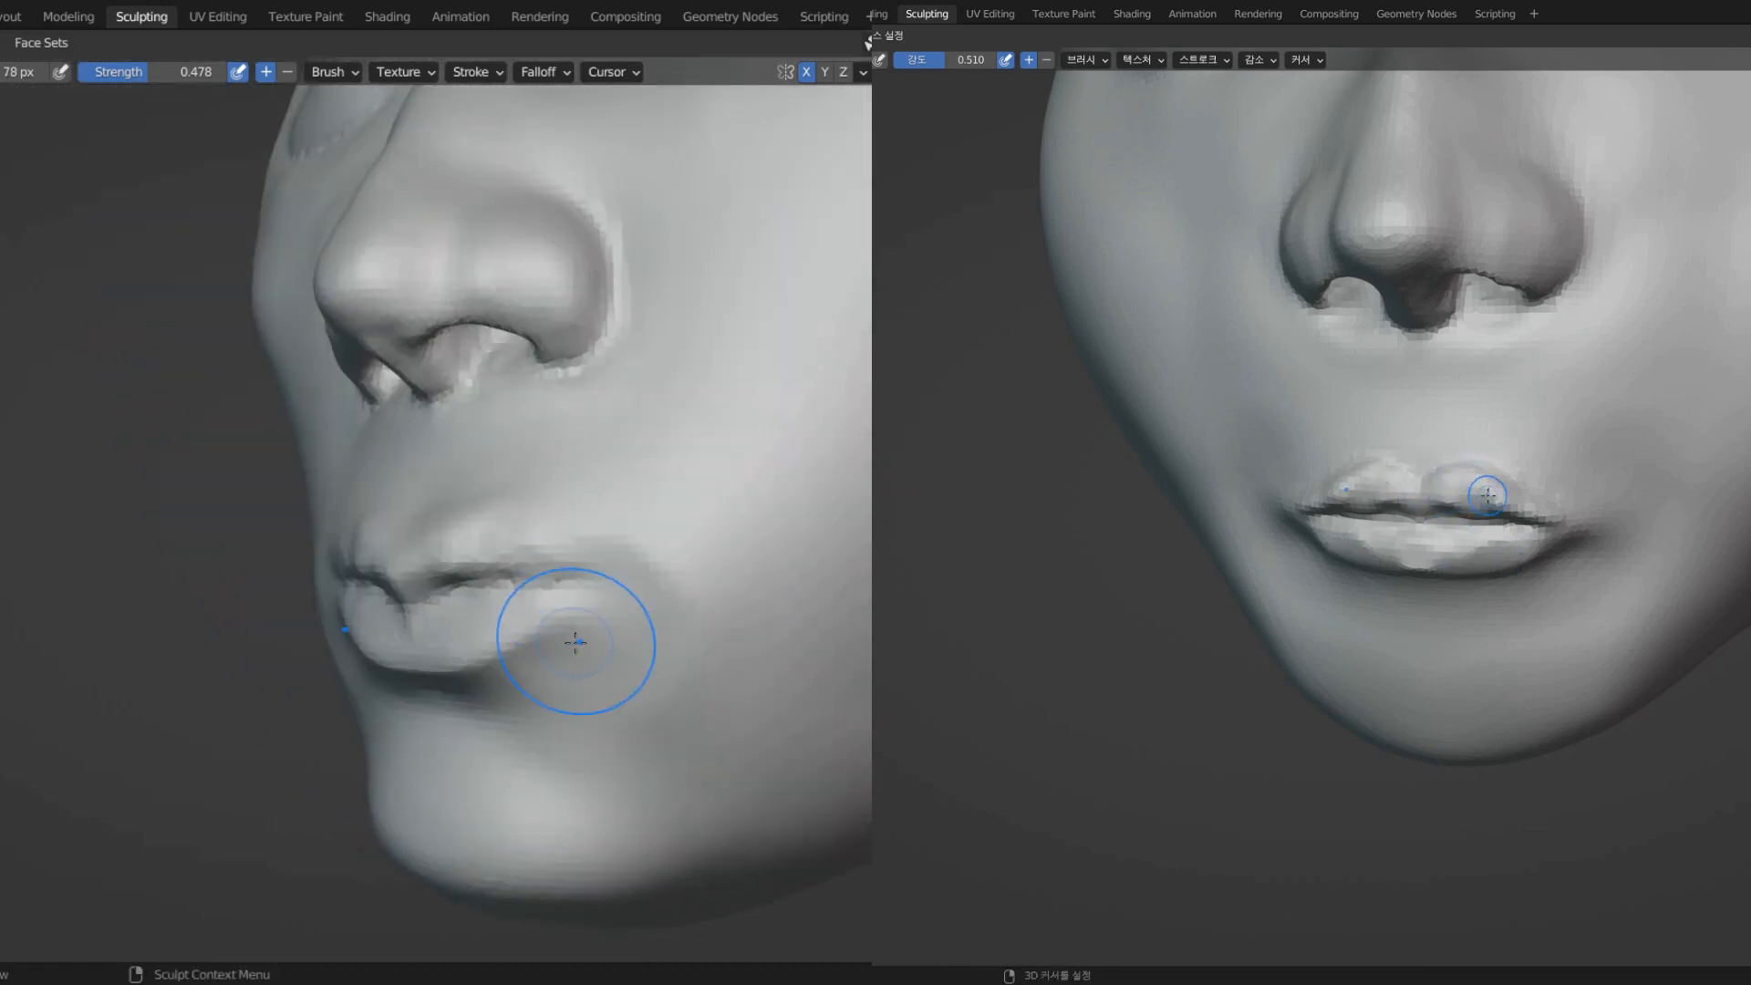
key(f)
click(583, 633)
mouse_move(583, 633)
middle_down()
mouse_move(672, 735)
mouse_move(656, 696)
mouse_move(666, 714)
mouse_move(735, 676)
mouse_move(811, 669)
mouse_move(699, 625)
middle_up()
scroll(692, 605, down, 2)
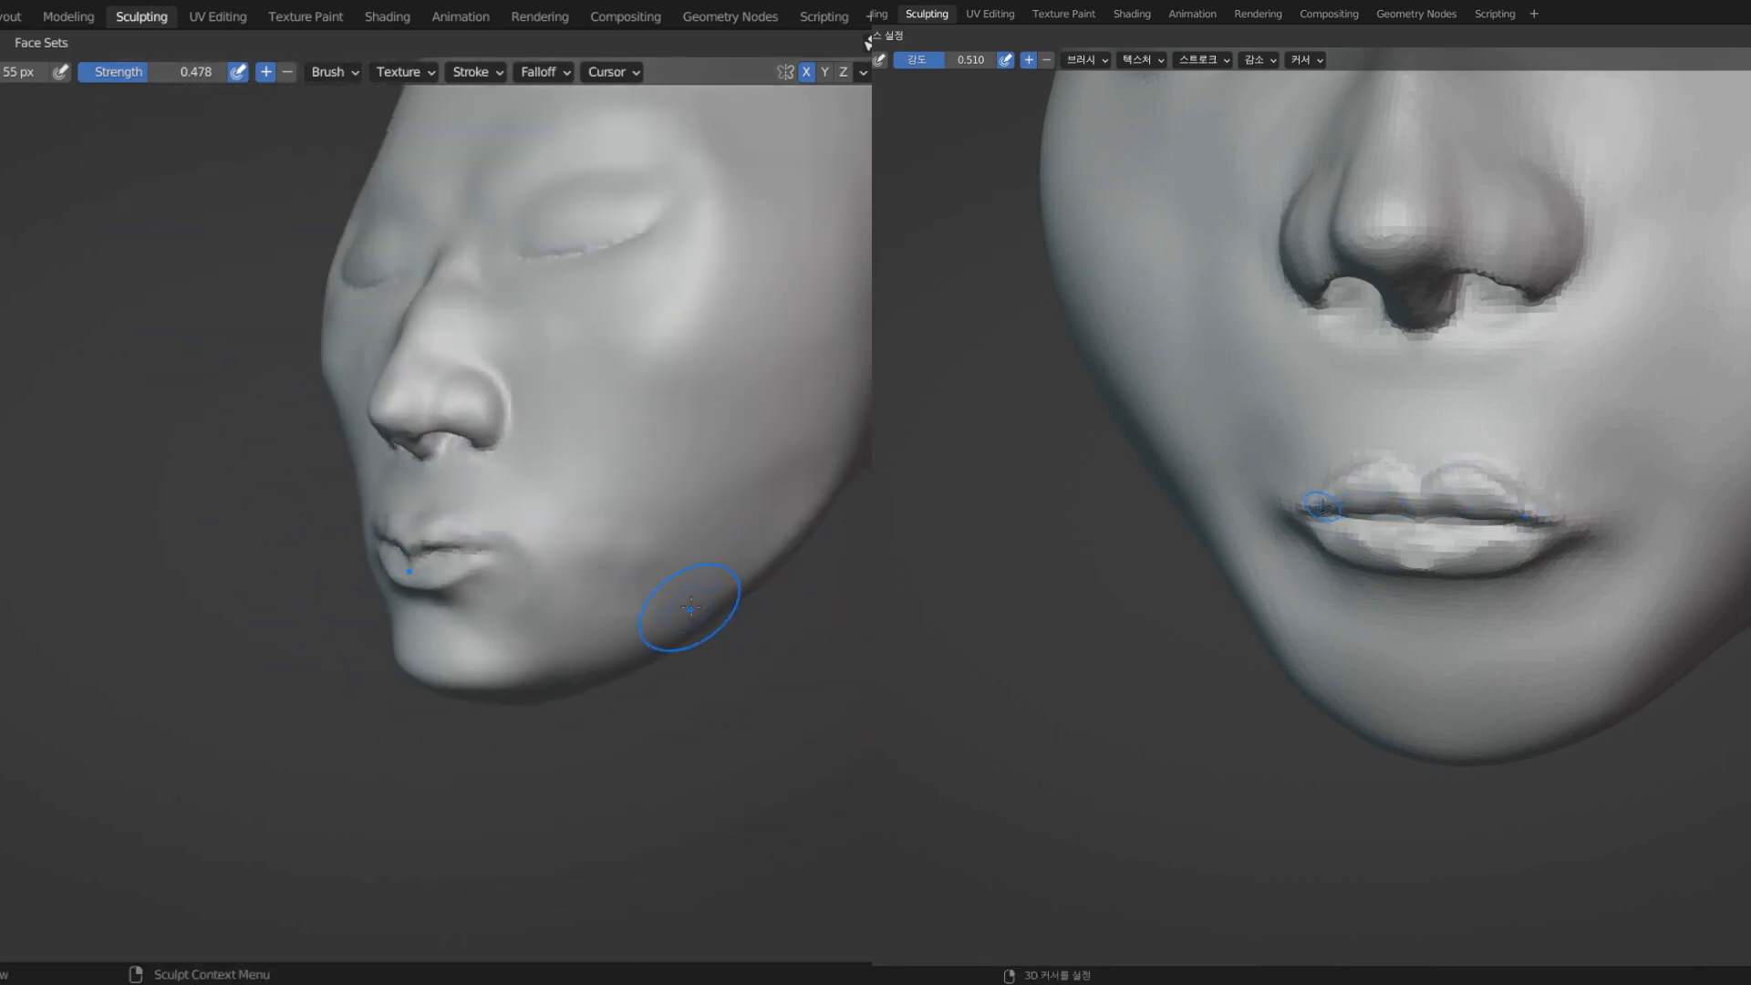
- Reshape the mouth and chin with the 122 px Grab brush at strength 0.400
key(g)
middle_drag(328, 597, 449, 590)
scroll(469, 608, up, 2)
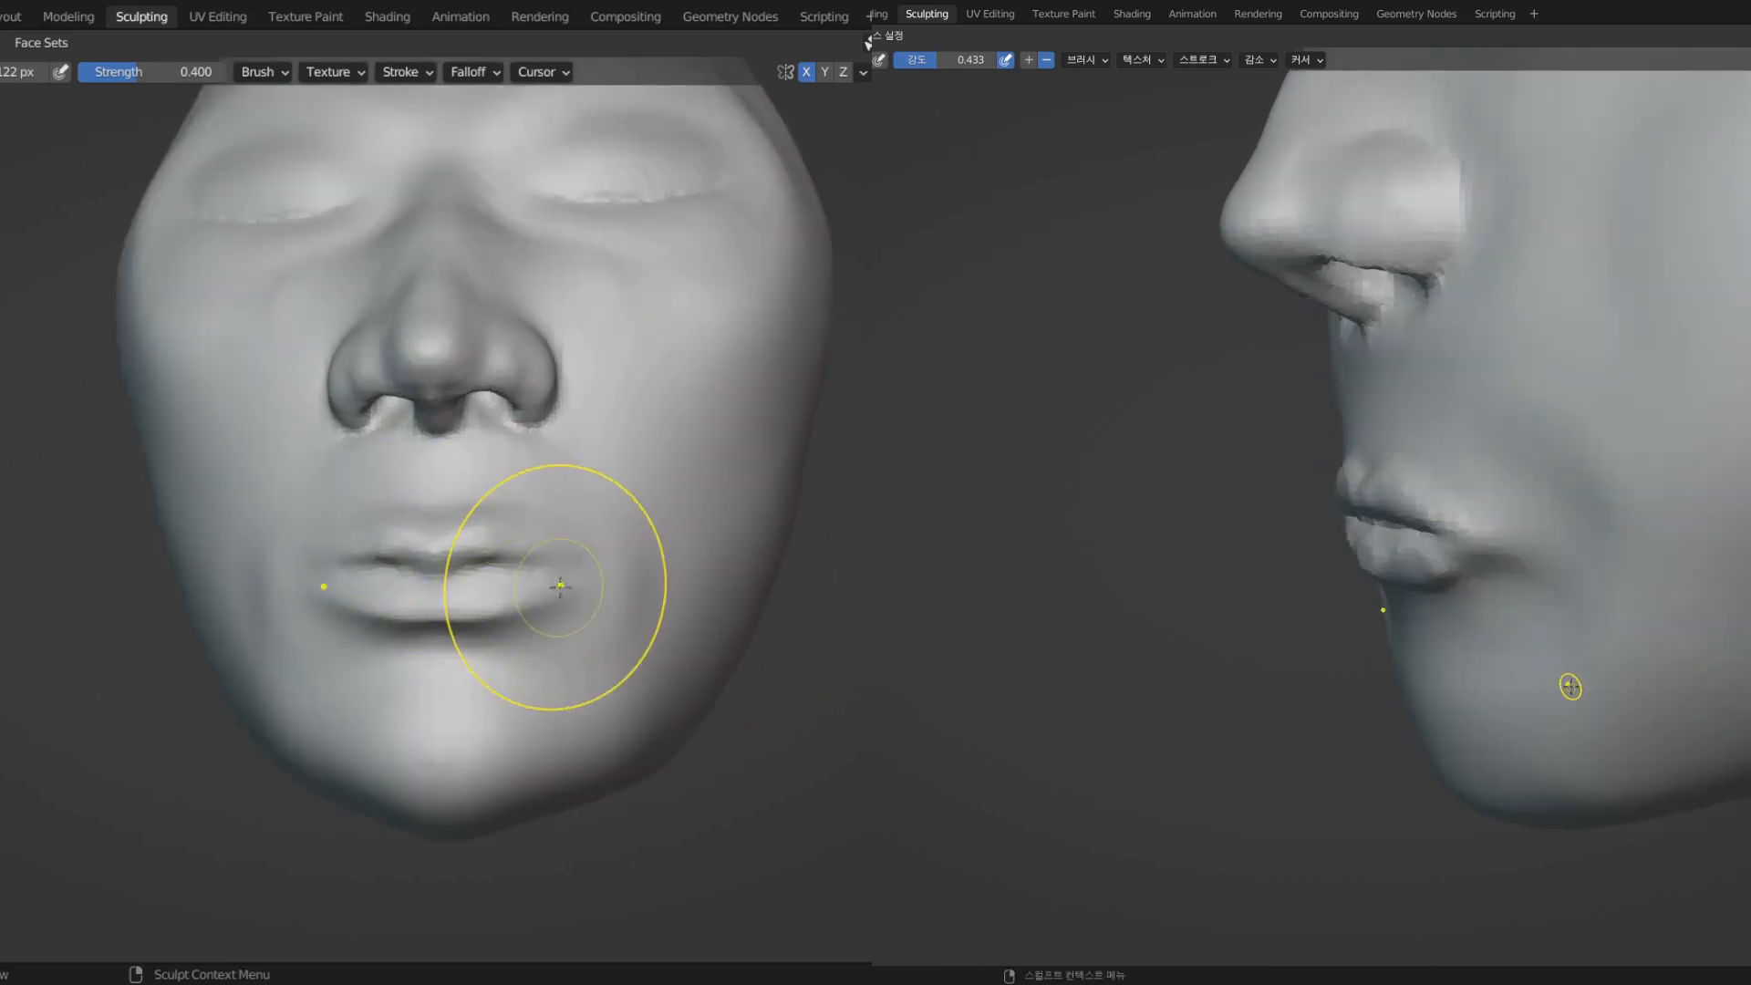
middle_drag(558, 587, 575, 617)
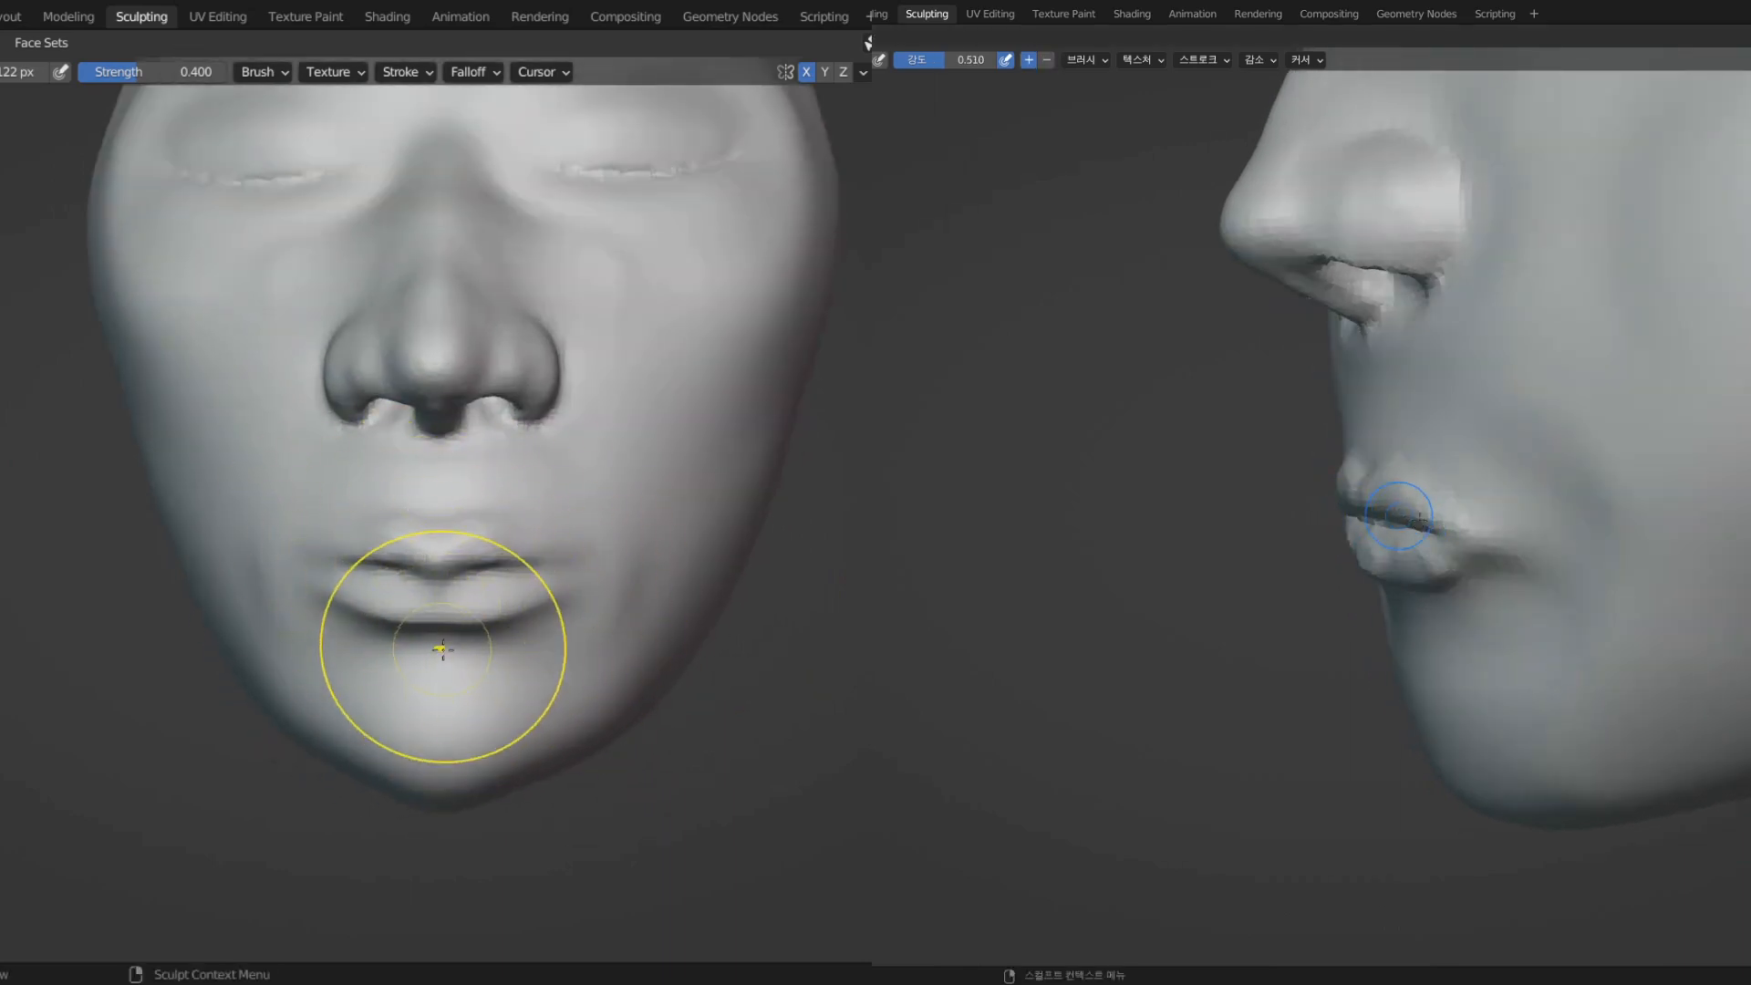
mouse_move(442, 648)
middle_down()
mouse_move(295, 632)
mouse_move(516, 644)
middle_up()
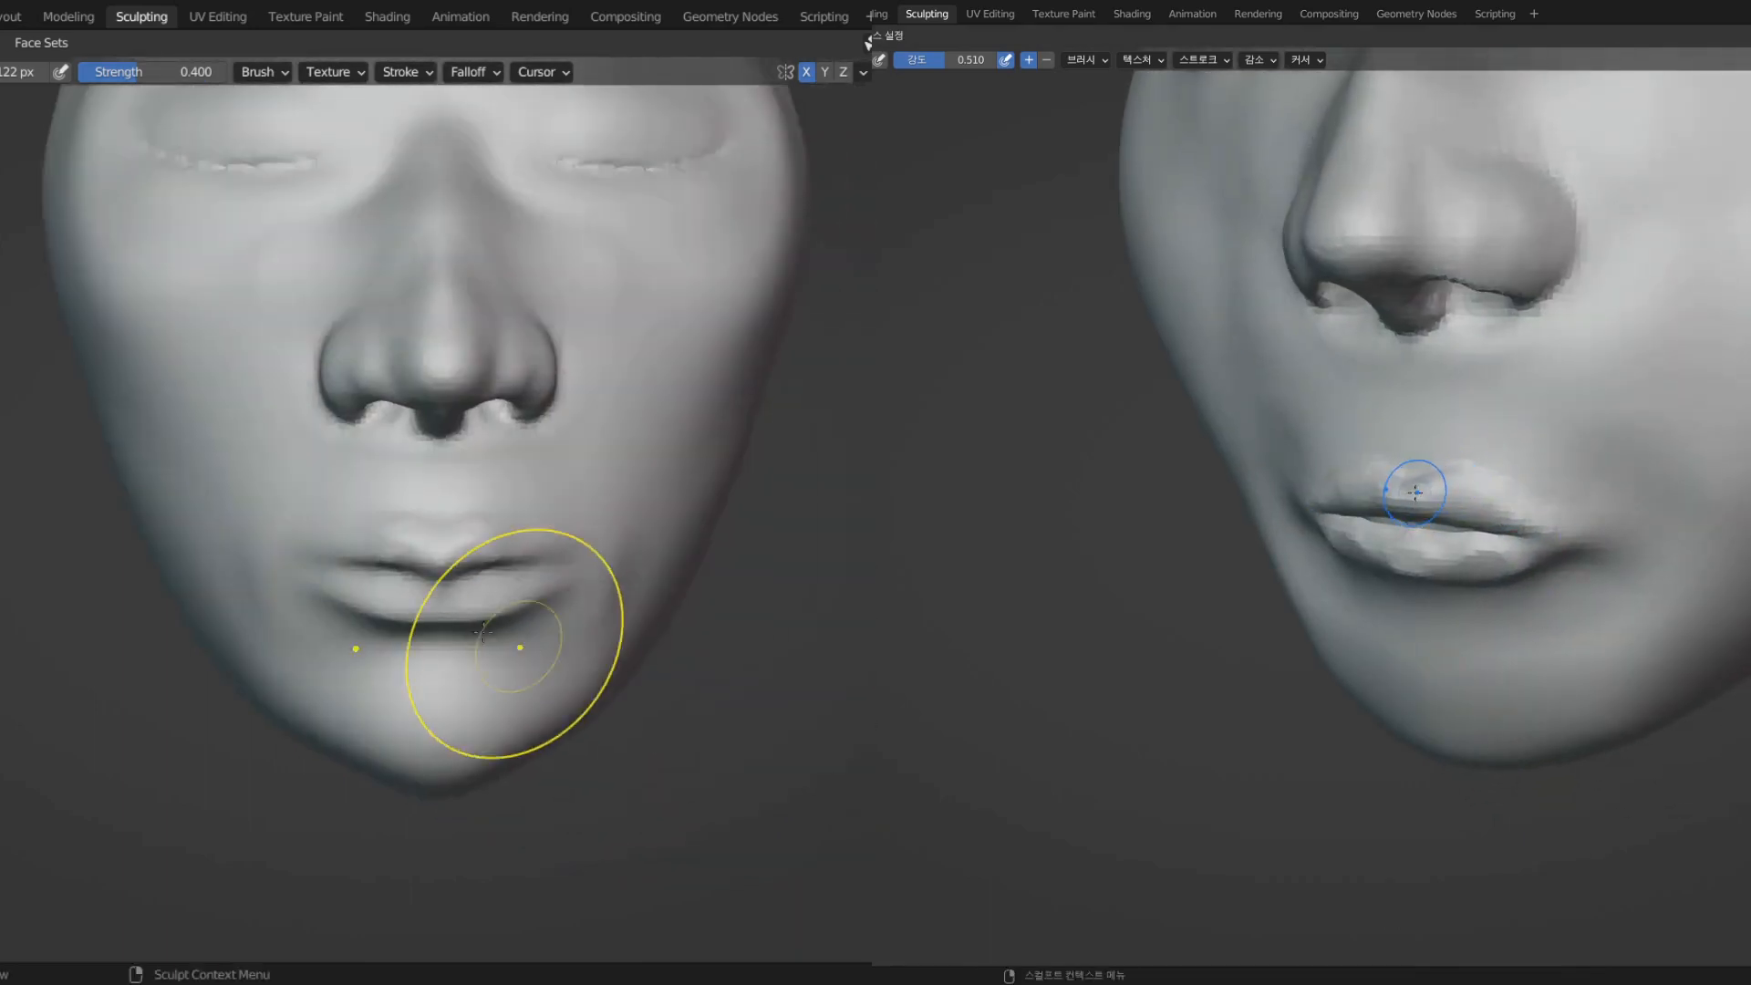
- Sharpen the line between the lips with the Crease brush at 42 px and strength 0.250
key(shift+c)
key(f)
click(453, 595)
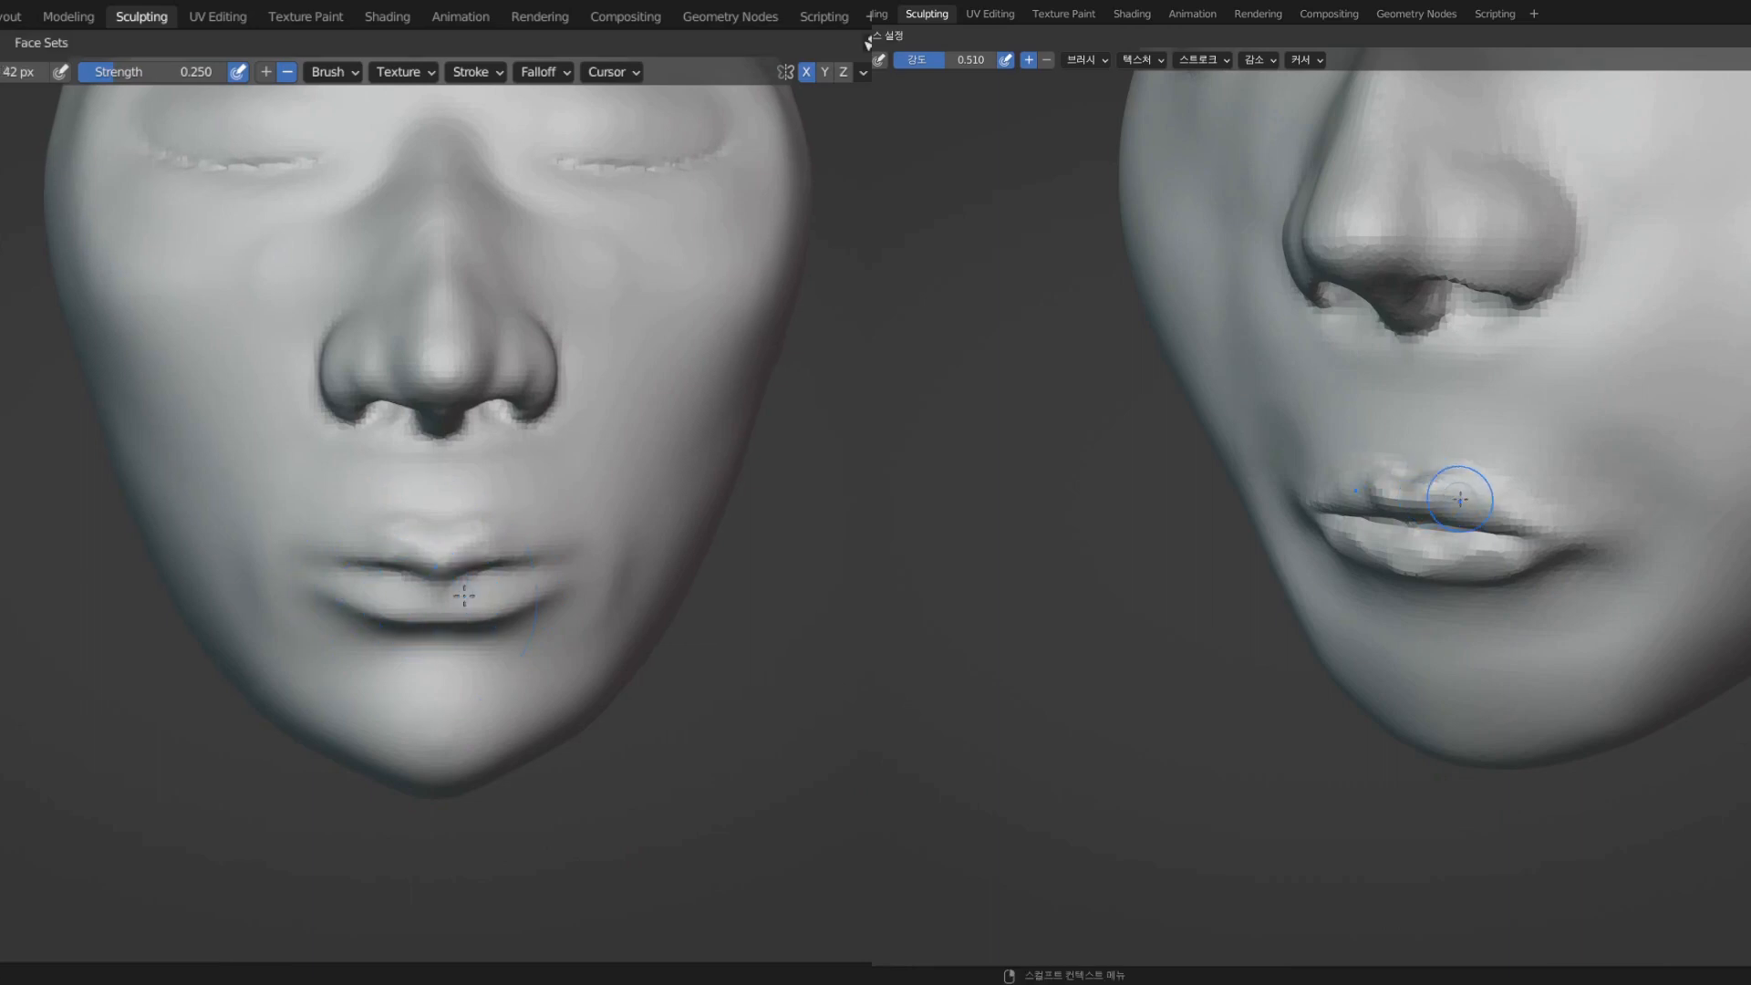
mouse_move(453, 595)
ctrl+middle_down()
mouse_move(488, 610)
mouse_move(456, 606)
ctrl+middle_up()
drag(462, 648, 678, 624)
middle_drag(691, 773, 656, 696)
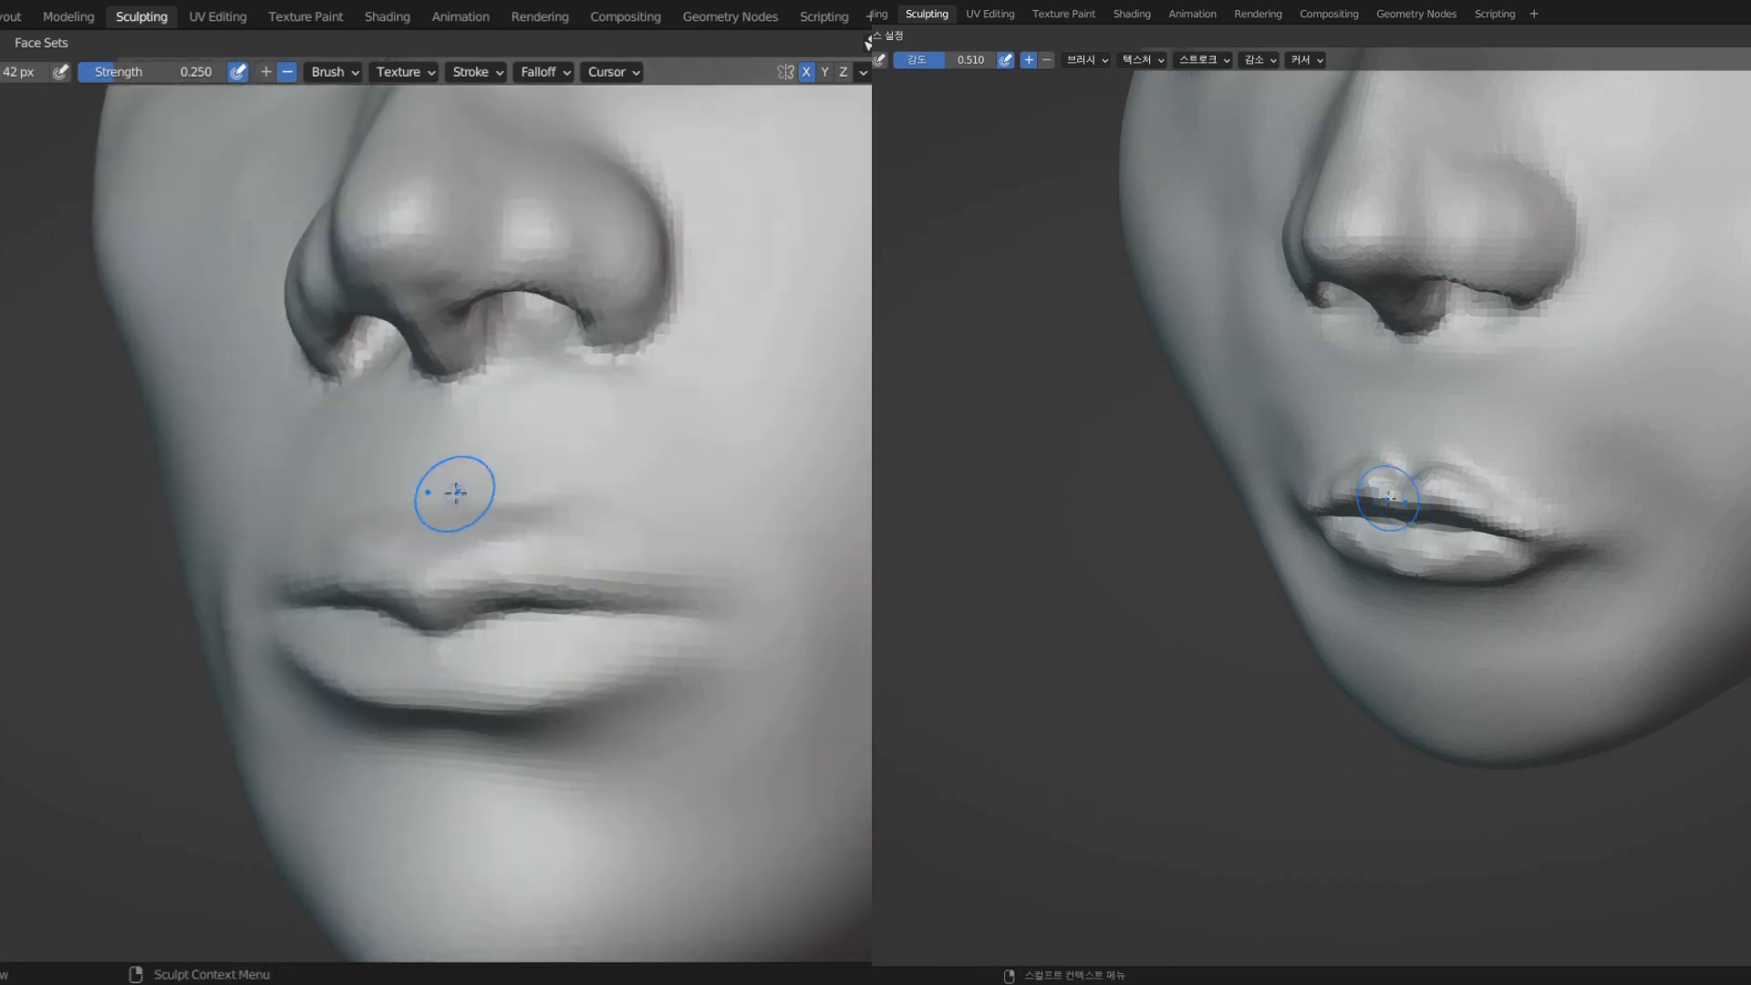
- Refine the upper lip and mouth corners with the Draw brush at 23 px and strength 0.478
key(f)
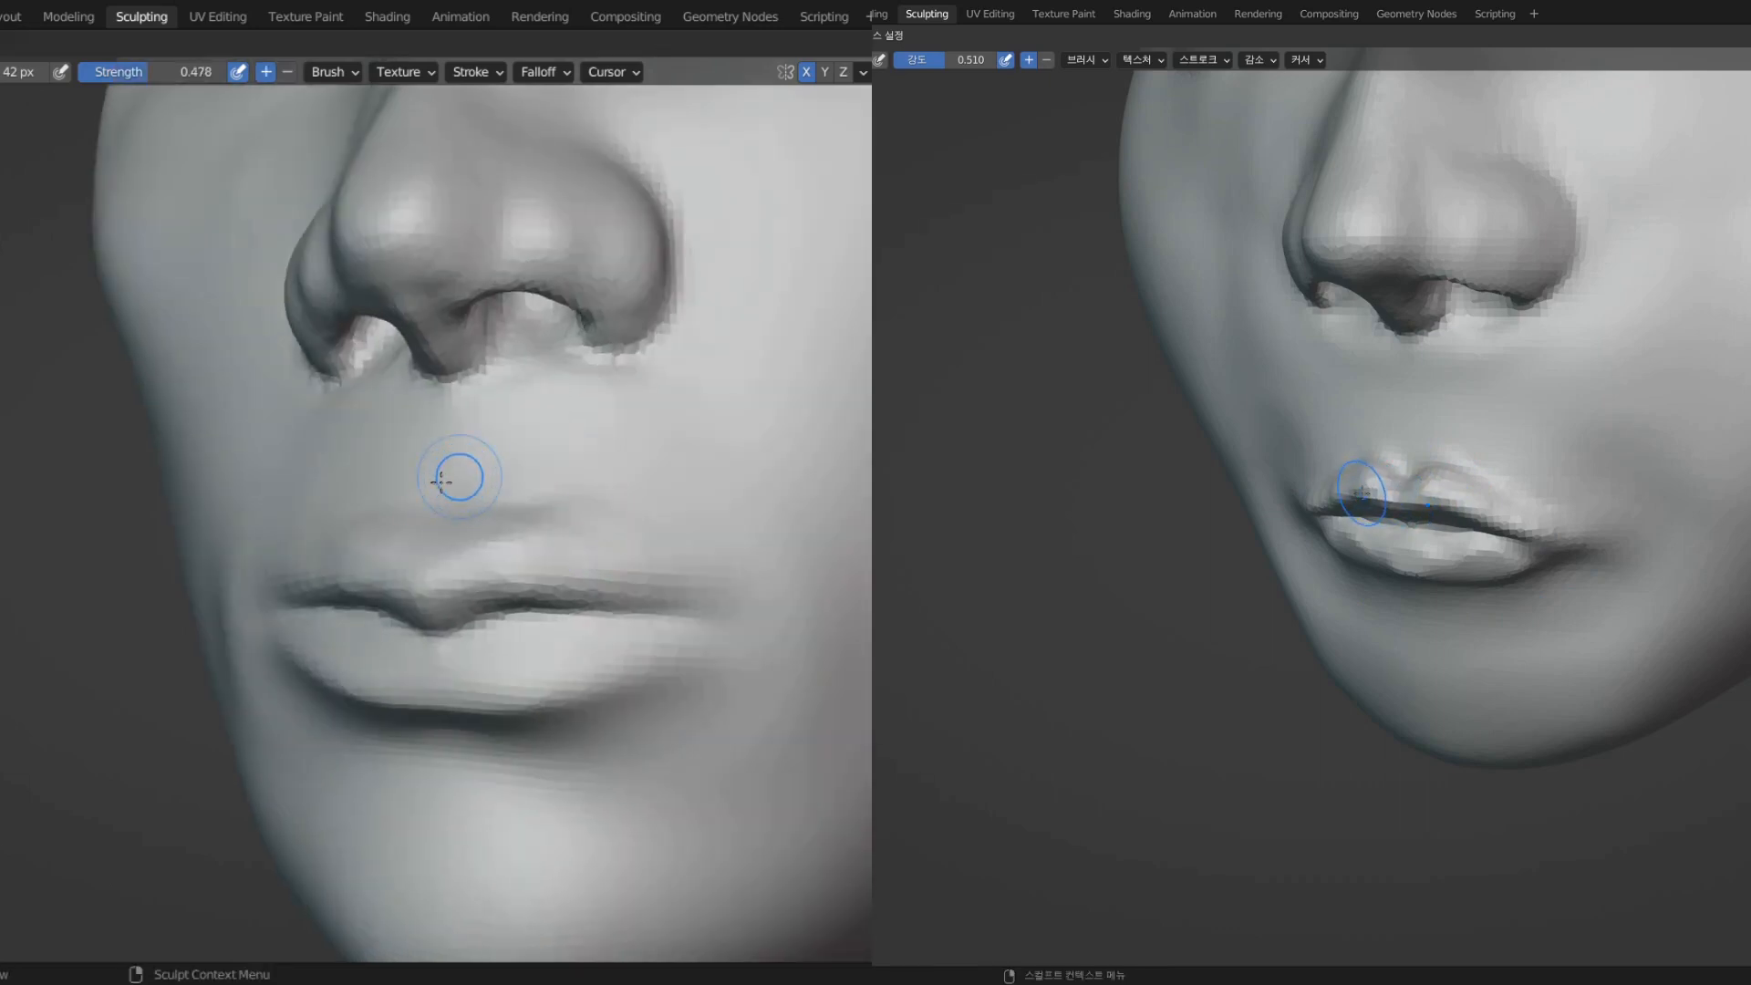
click(440, 481)
middle_drag(523, 511, 535, 519)
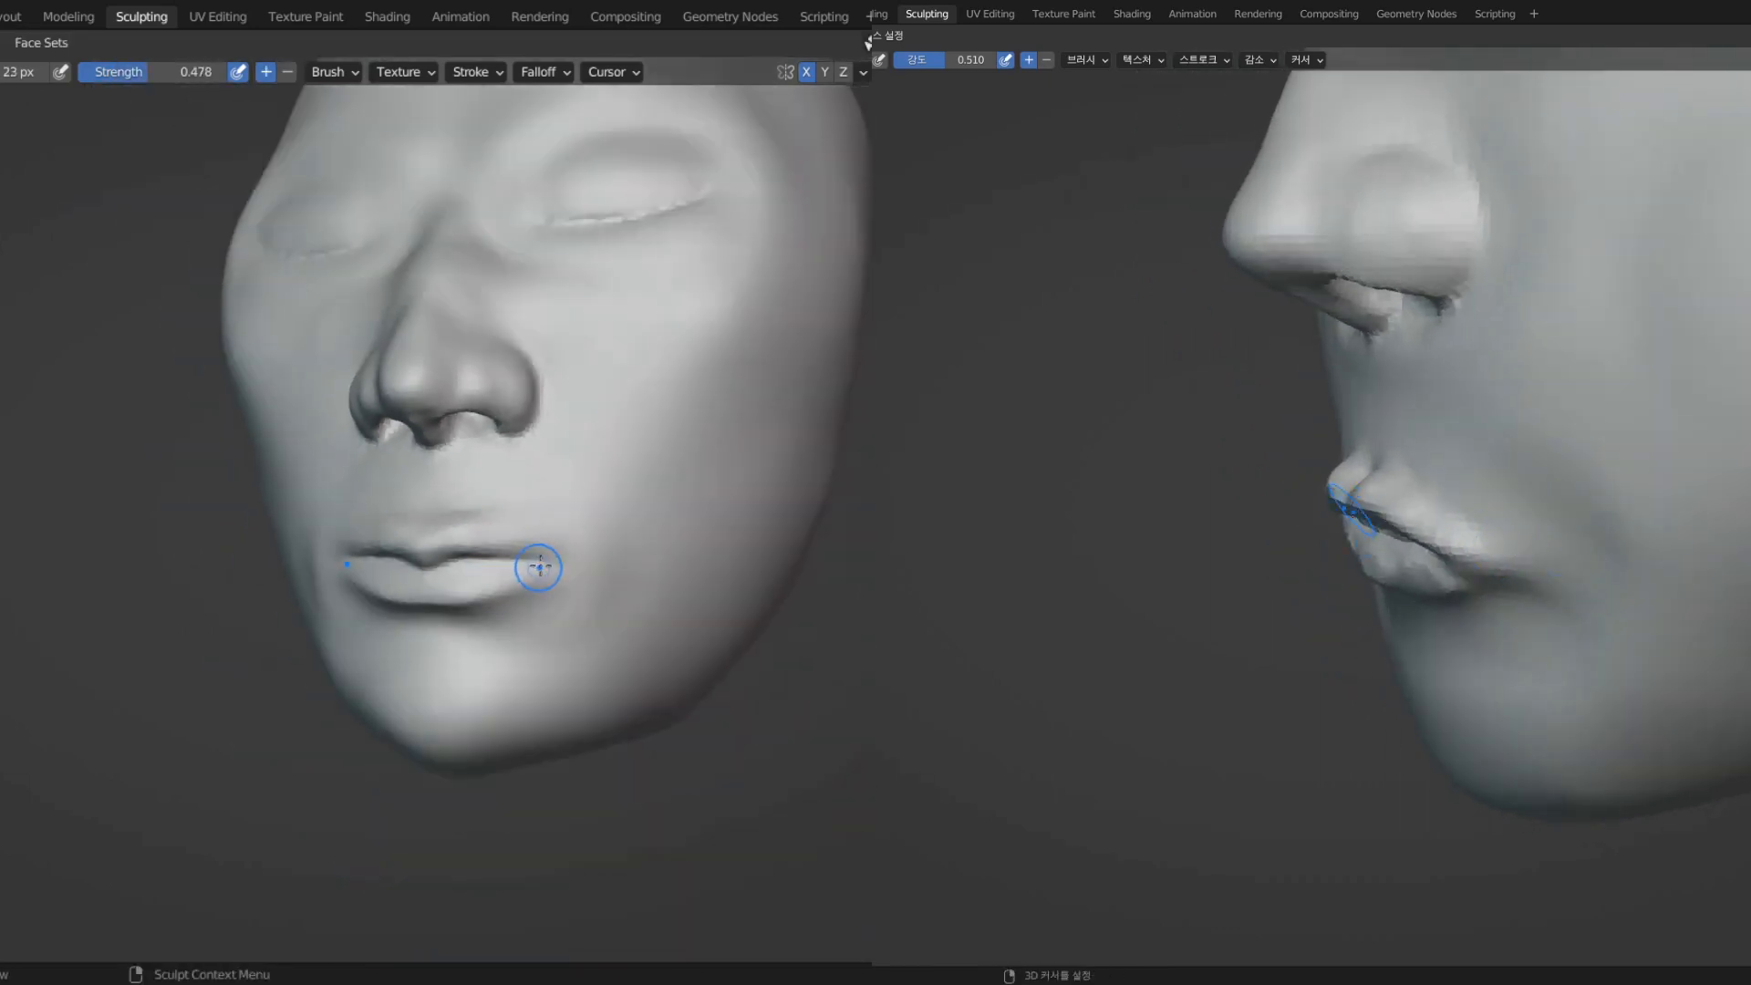
middle_drag(547, 566, 461, 594)
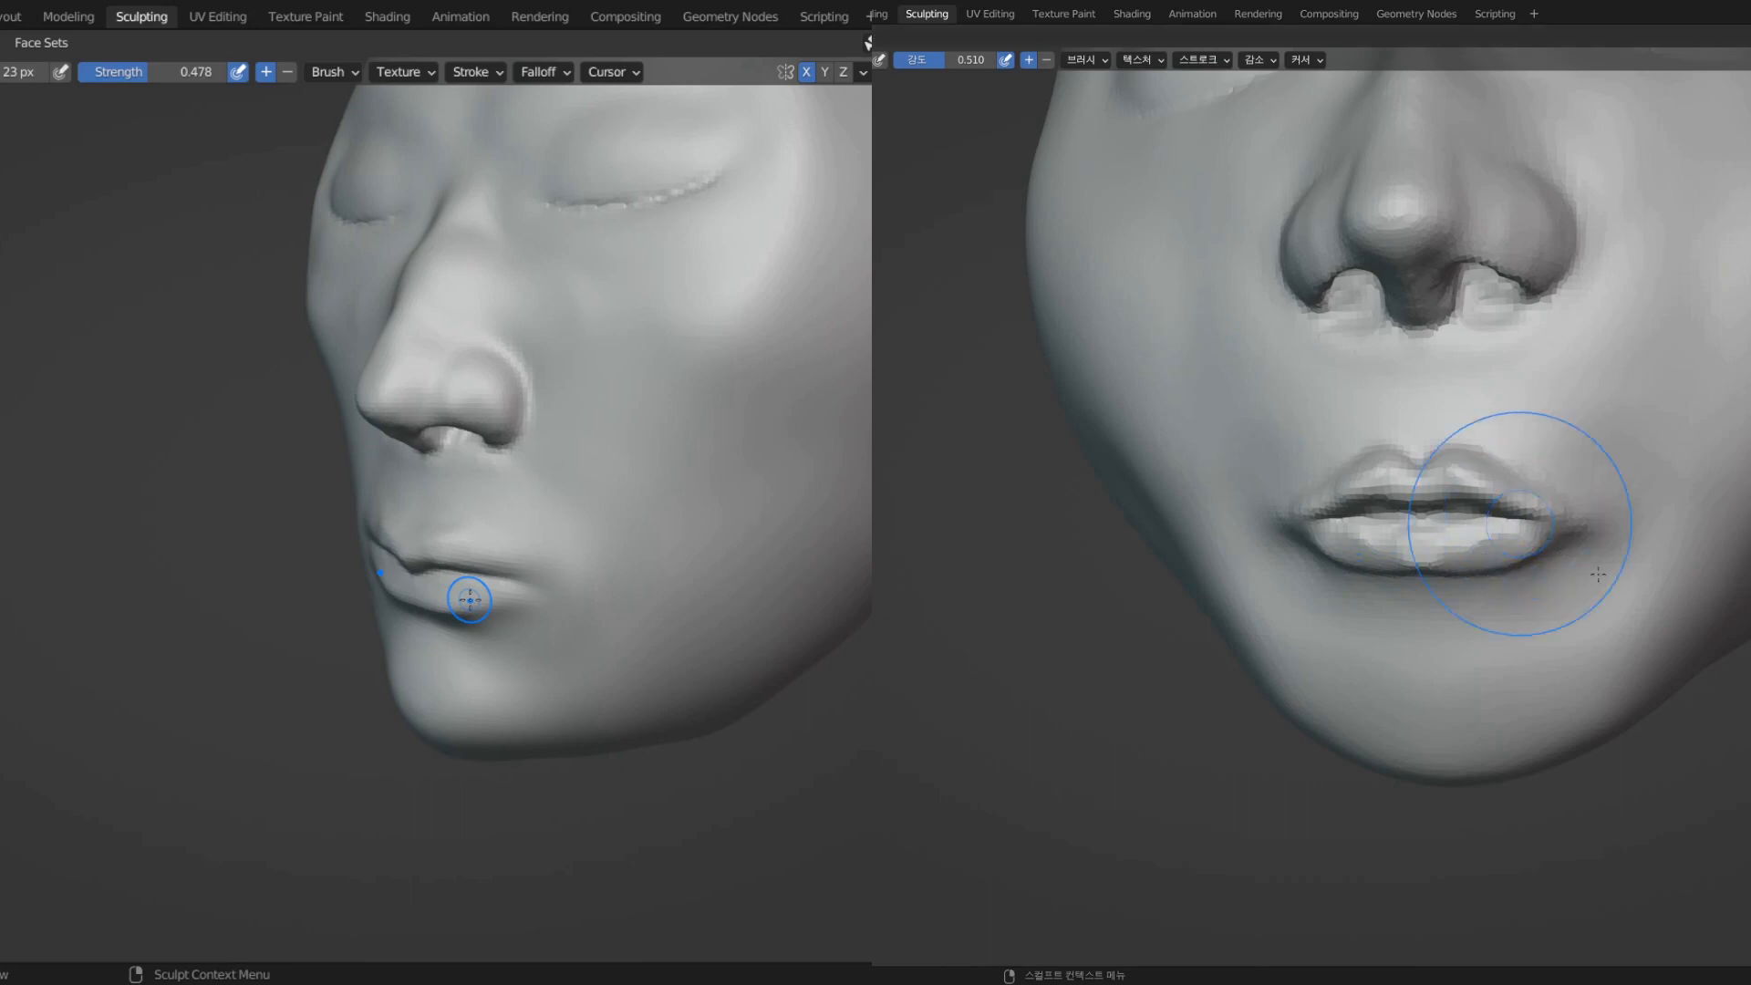
- On the second head, enlarge the Draw brush and soften the lips and mouth corners at strength 0.510
click(1622, 592)
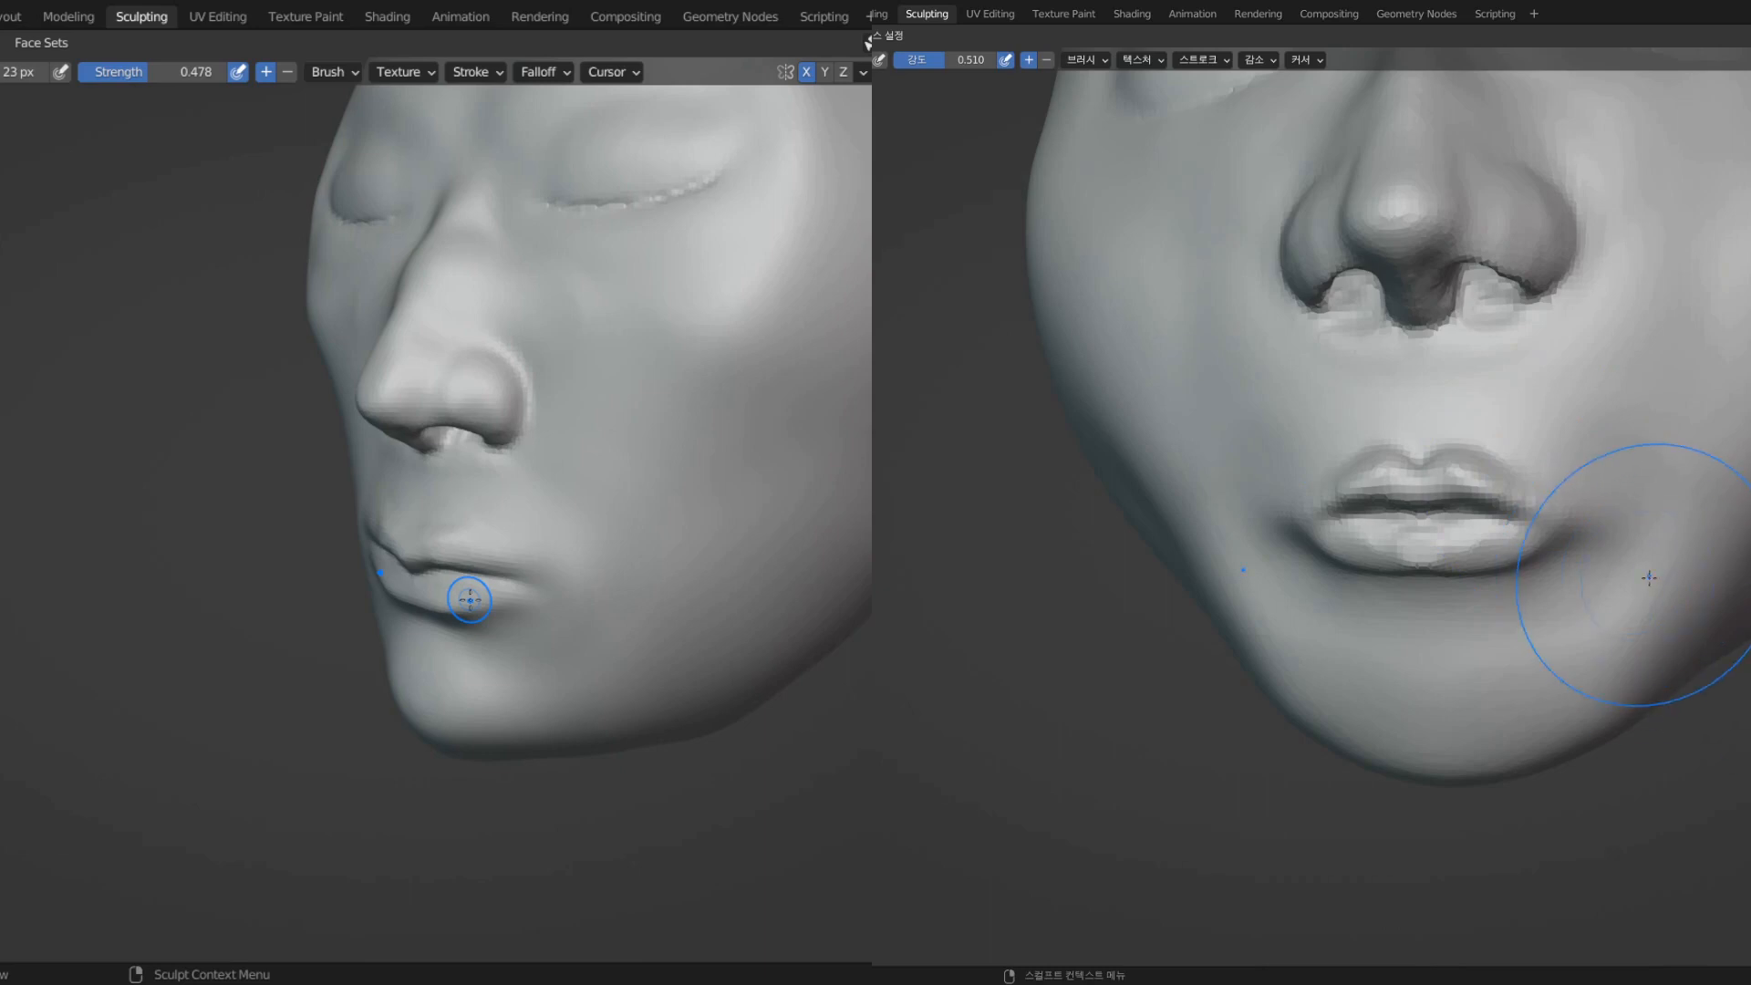
middle_drag(1649, 577, 1511, 594)
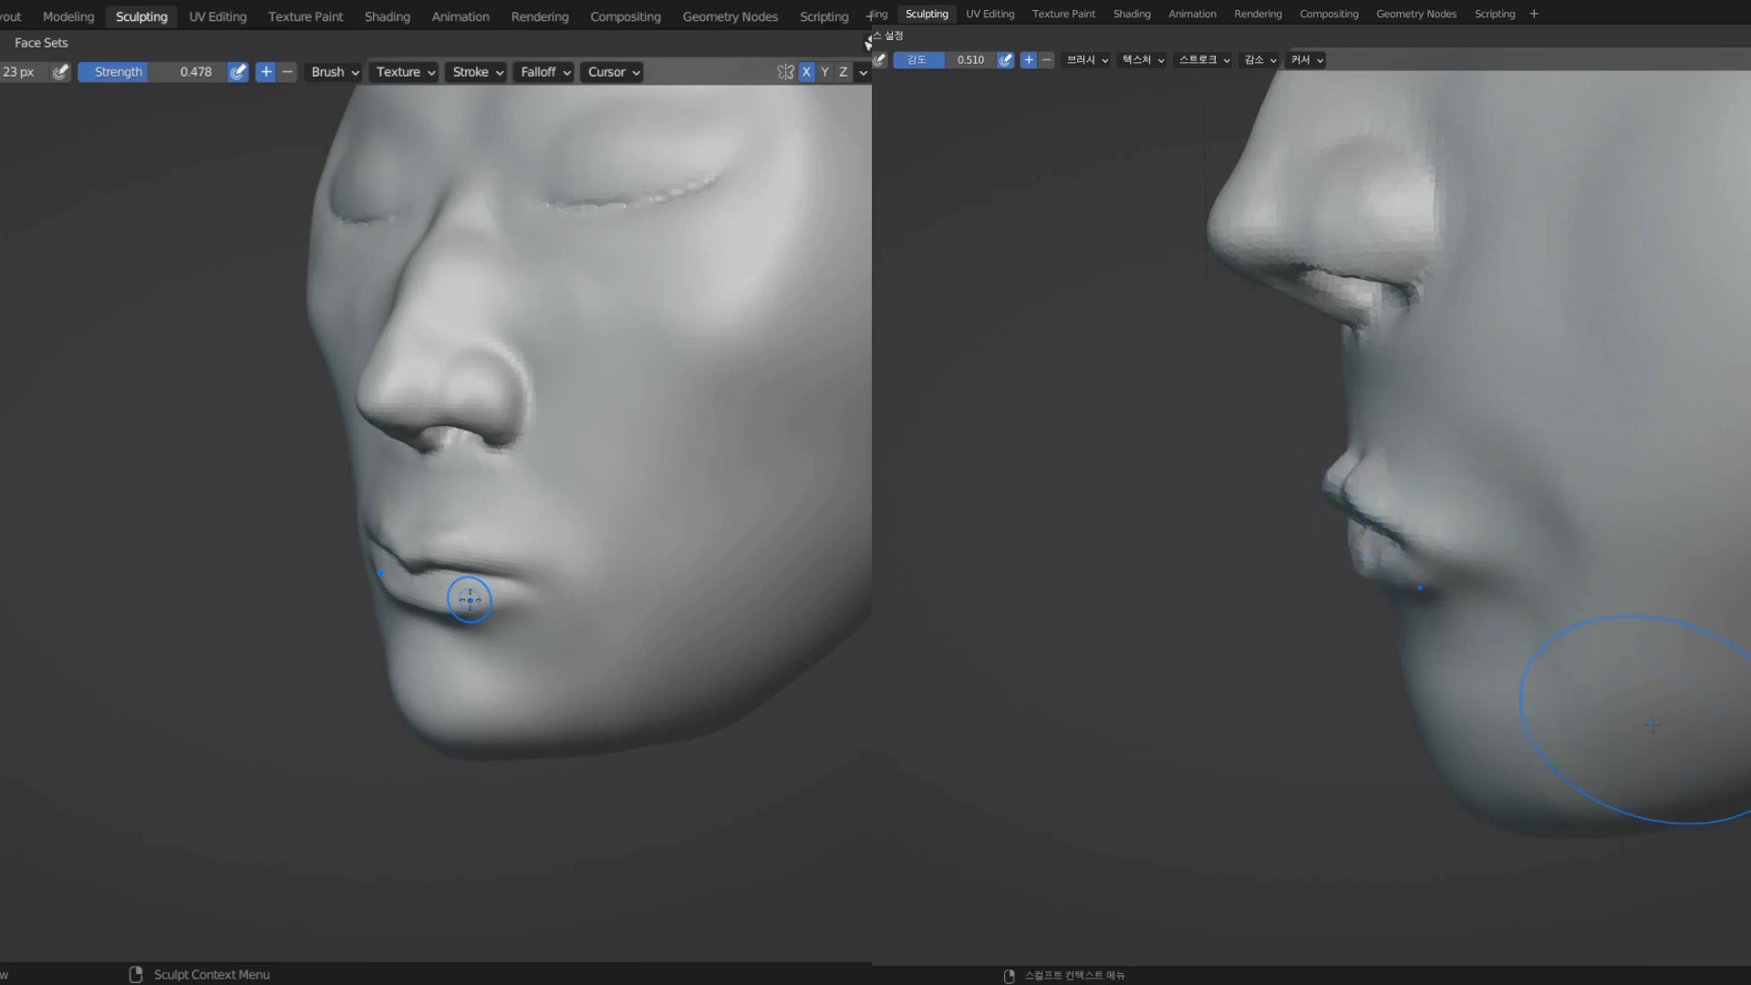
middle_drag(1652, 725, 1750, 712)
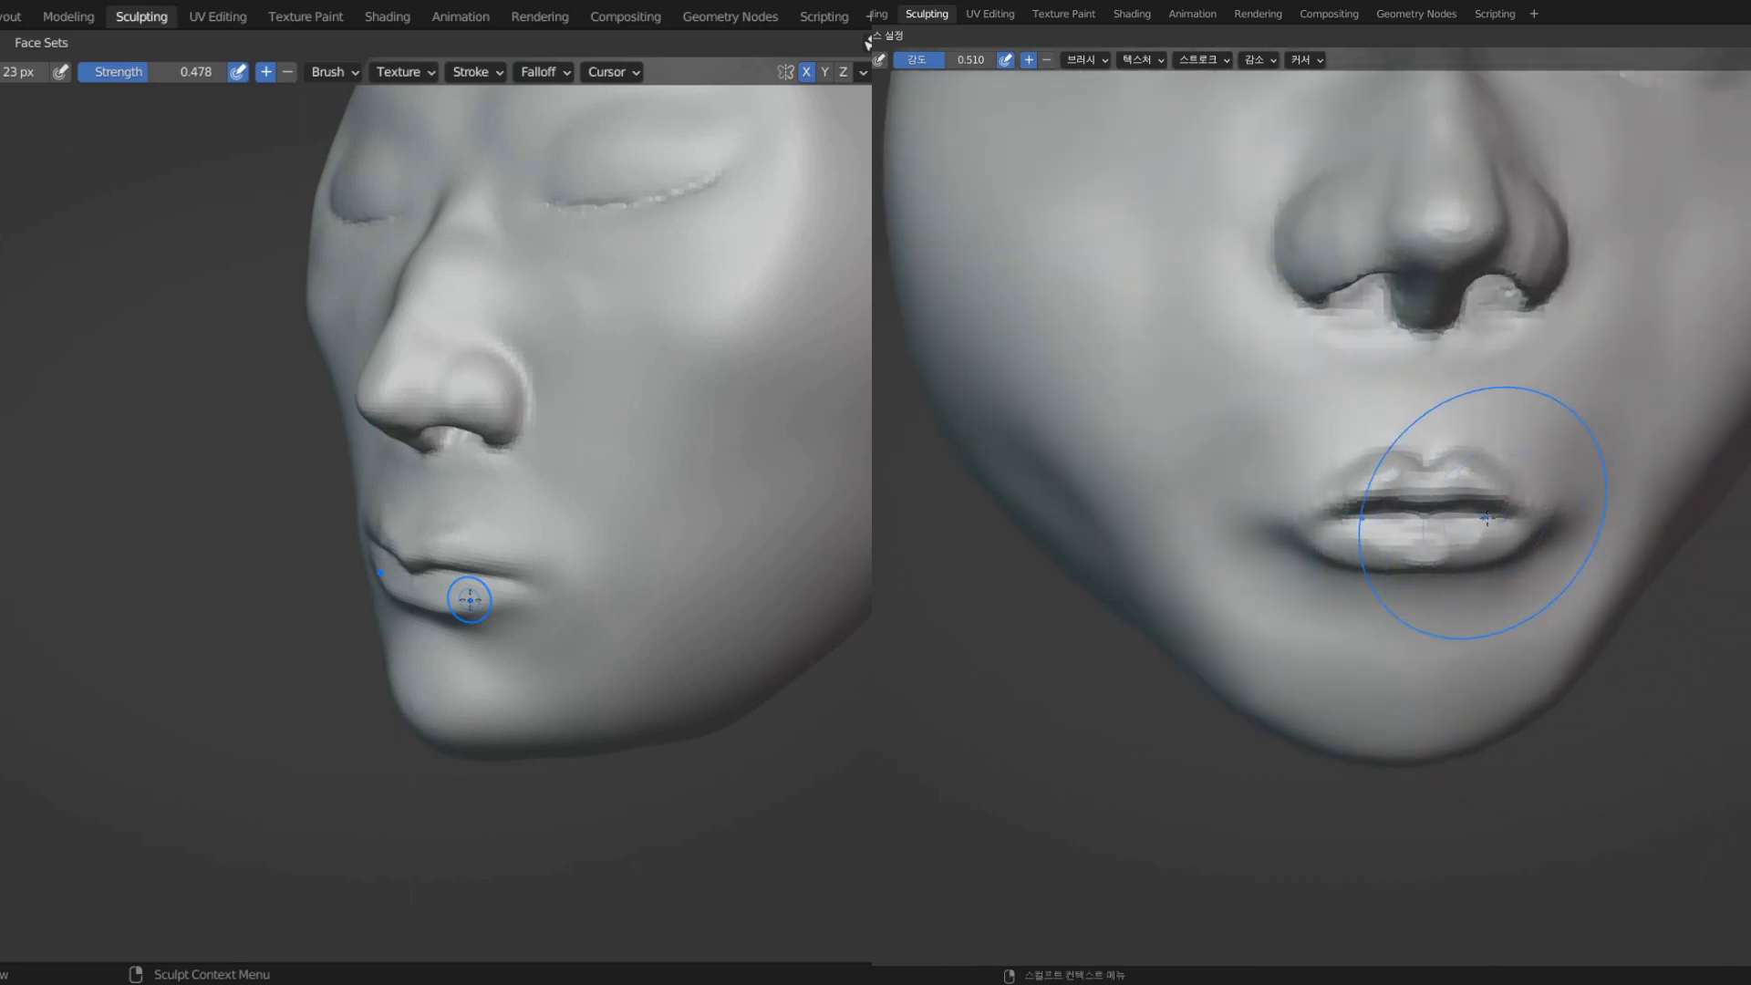
scroll(1550, 524, down, 6)
middle_drag(1462, 449, 1428, 456)
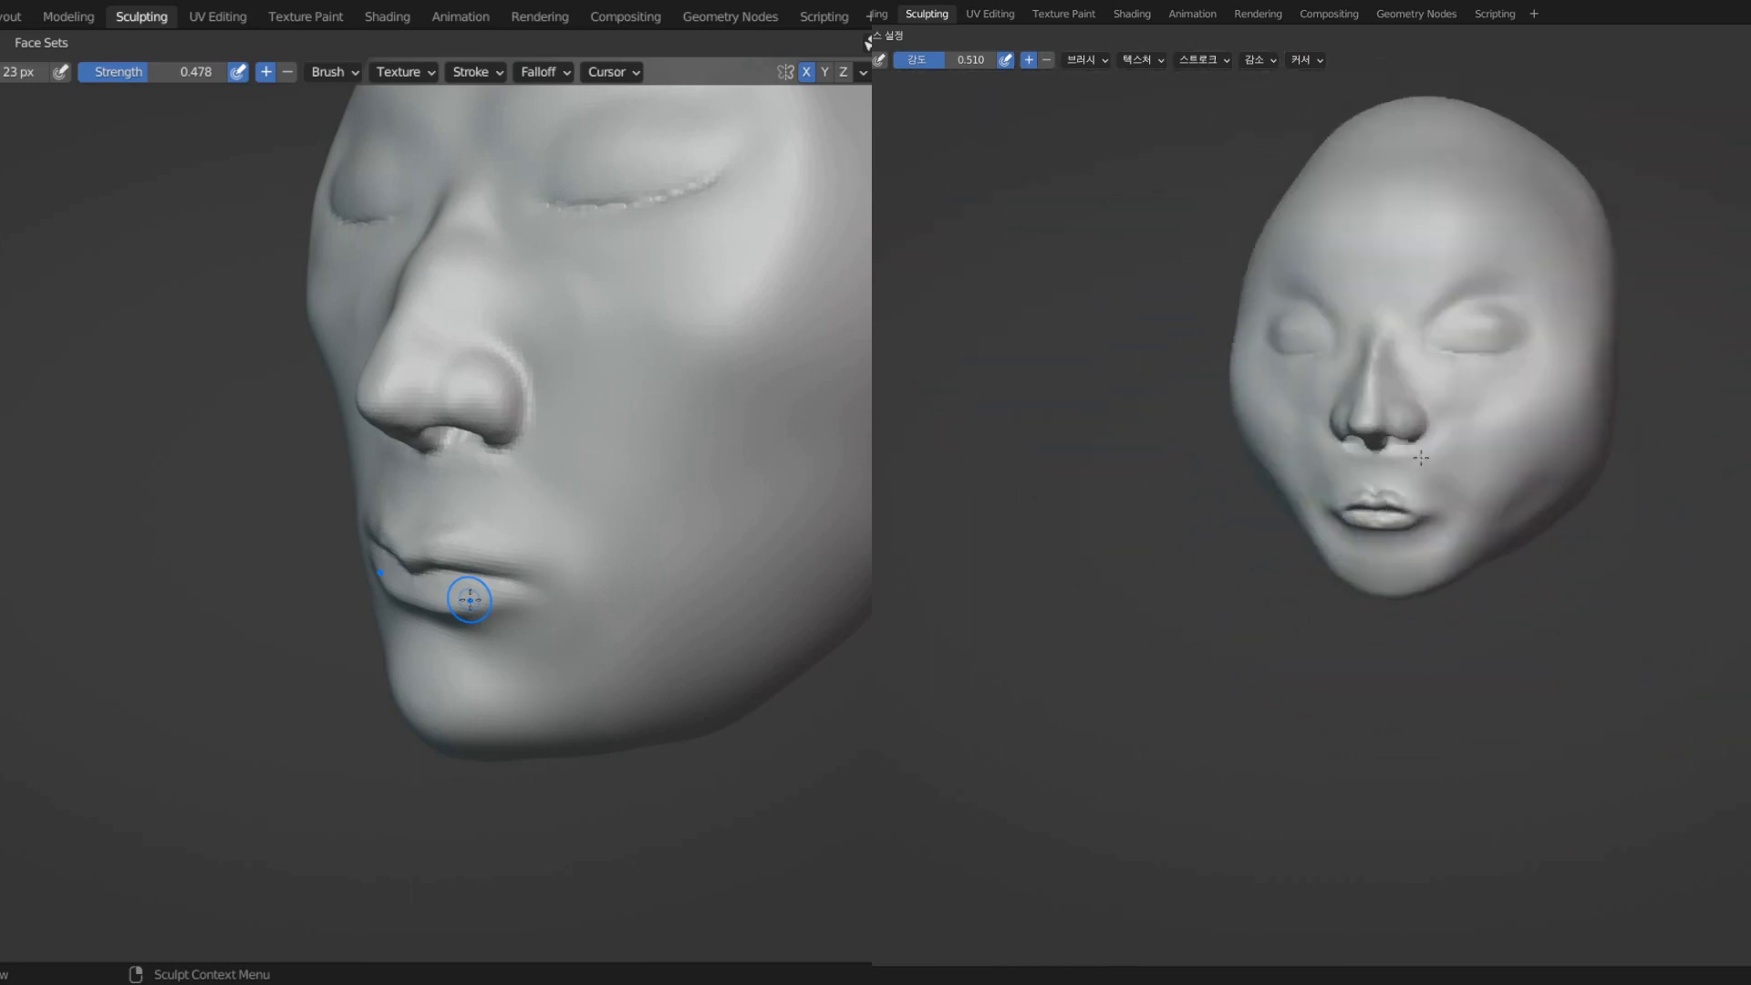
- Reshape the second head's mouth and jawline with a large Grab brush at strength 0.205
scroll(1435, 521, up, 2)
key(g)
drag(1452, 520, 1463, 518)
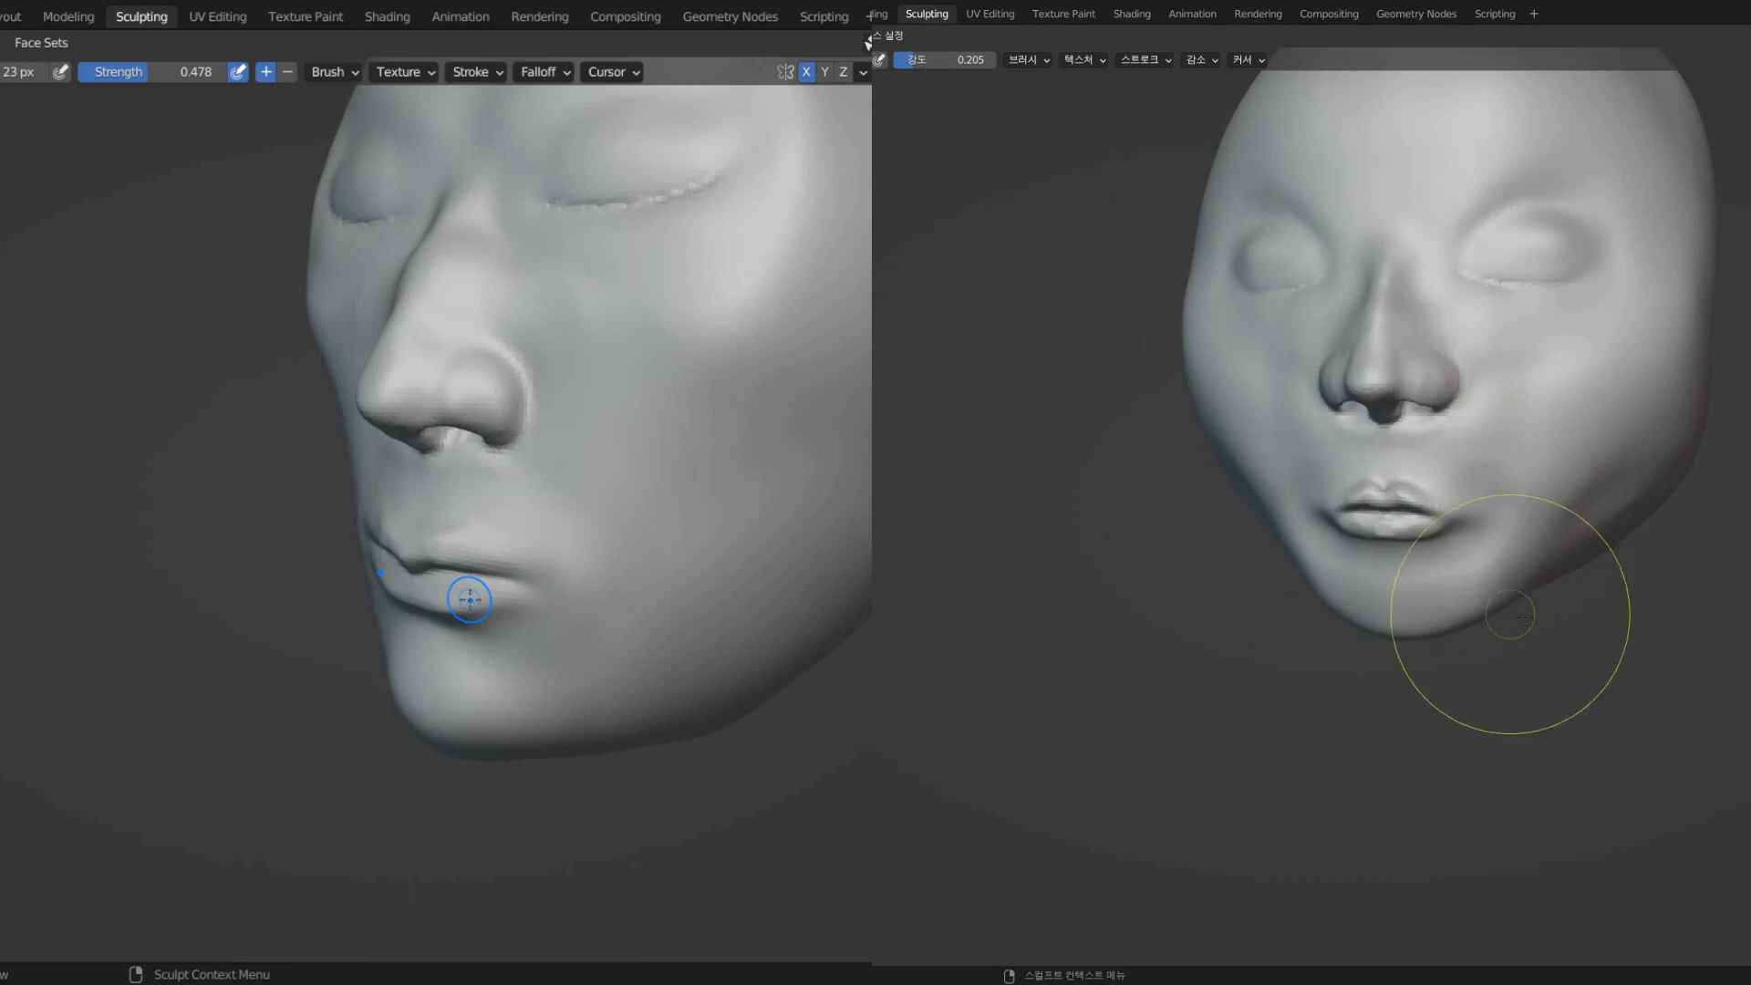
middle_drag(1504, 605, 1418, 526)
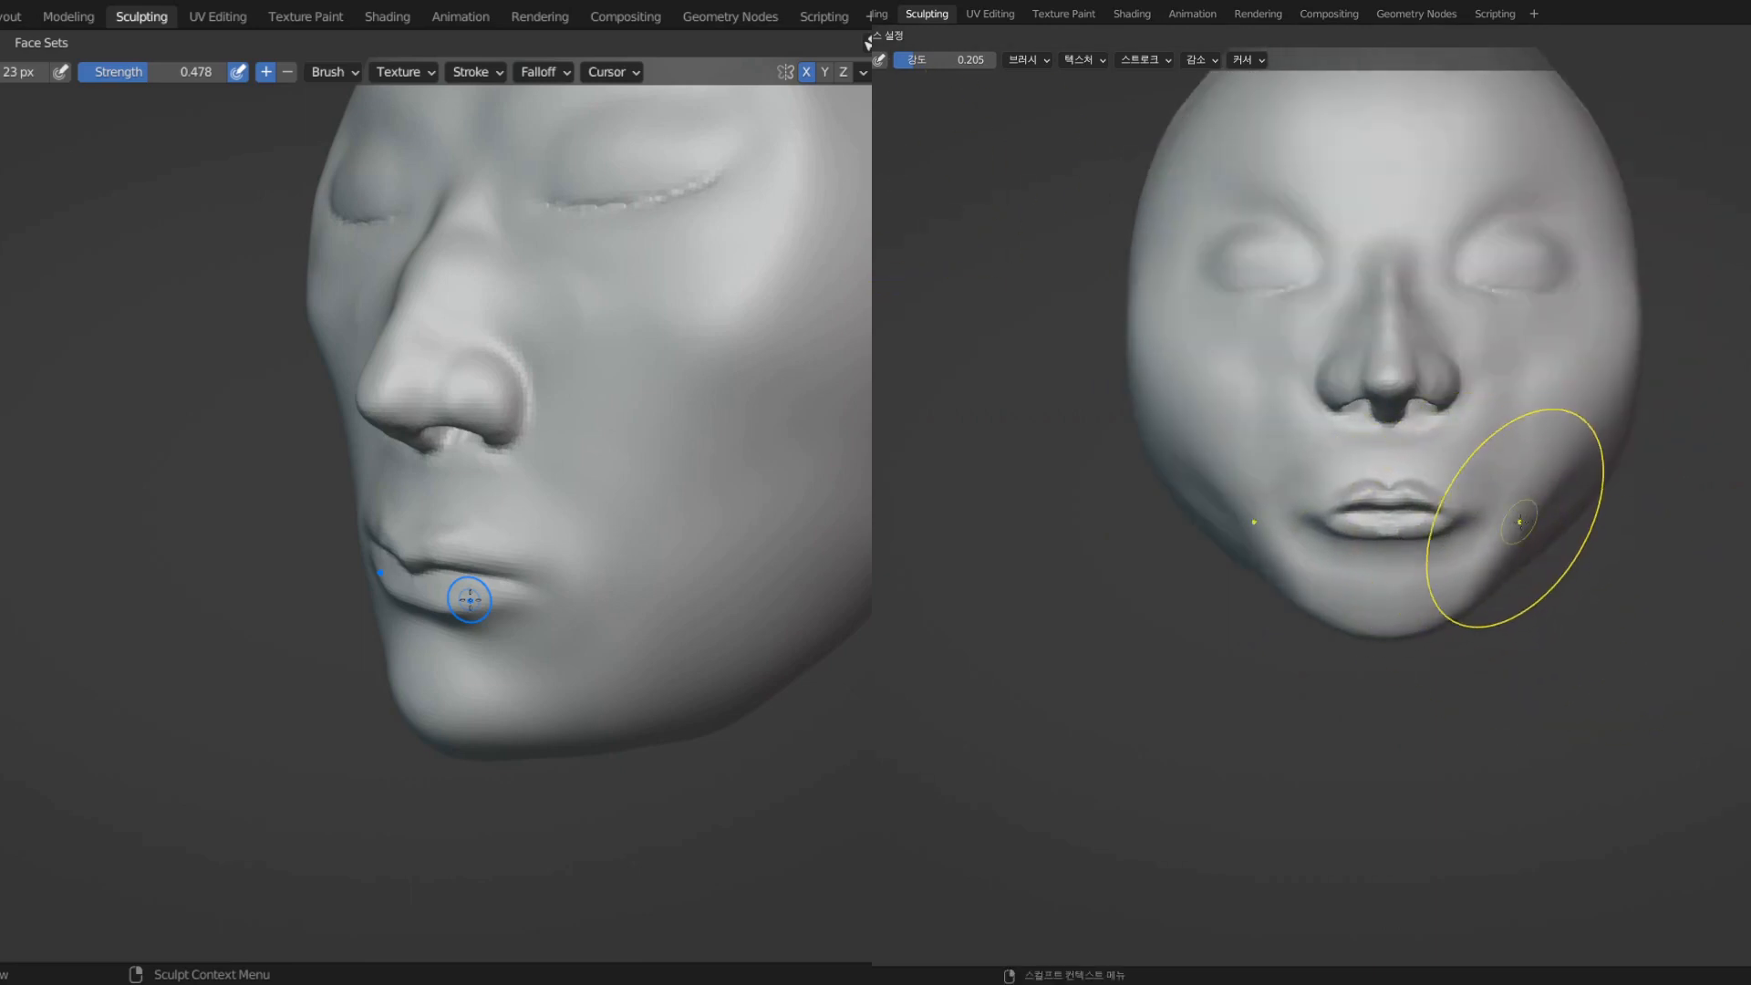
middle_drag(1519, 521, 1385, 554)
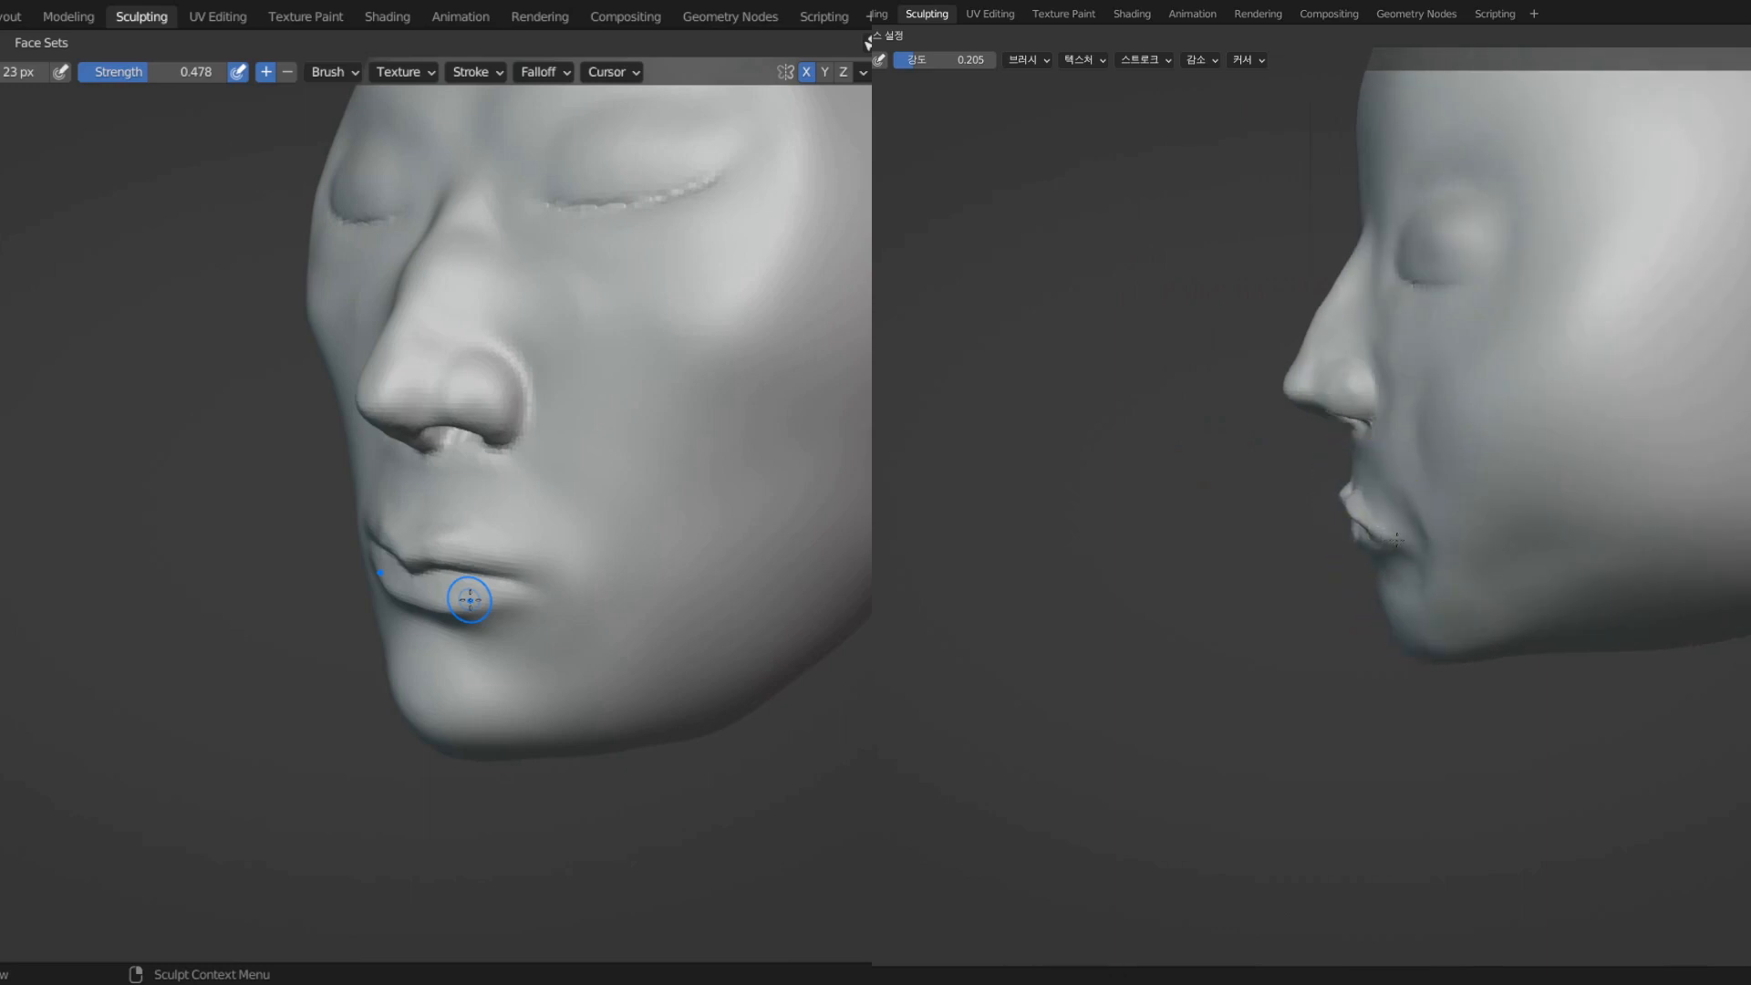
middle_drag(1398, 649, 1563, 527)
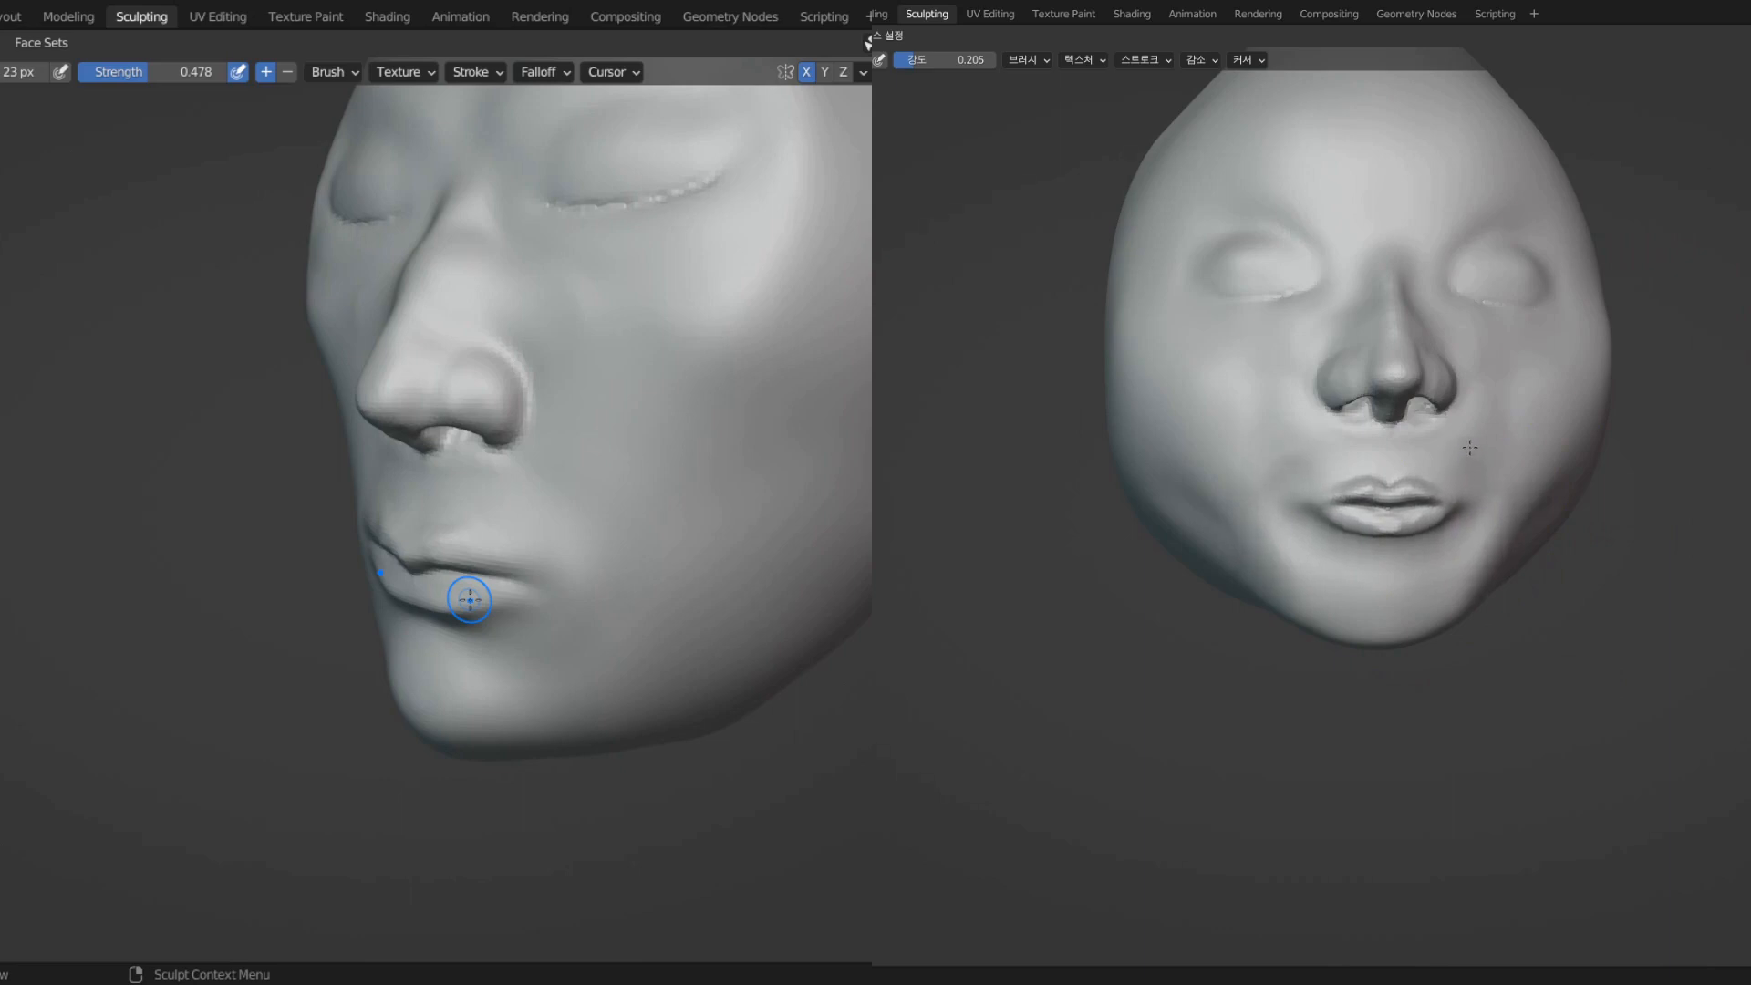
- Refine the second head's lips and mouth corners with the Grab brush at strength 0.205, and switch to the Draw brush
drag(1469, 447, 1468, 501)
middle_drag(1477, 472, 1504, 498)
scroll(1322, 501, up, 2)
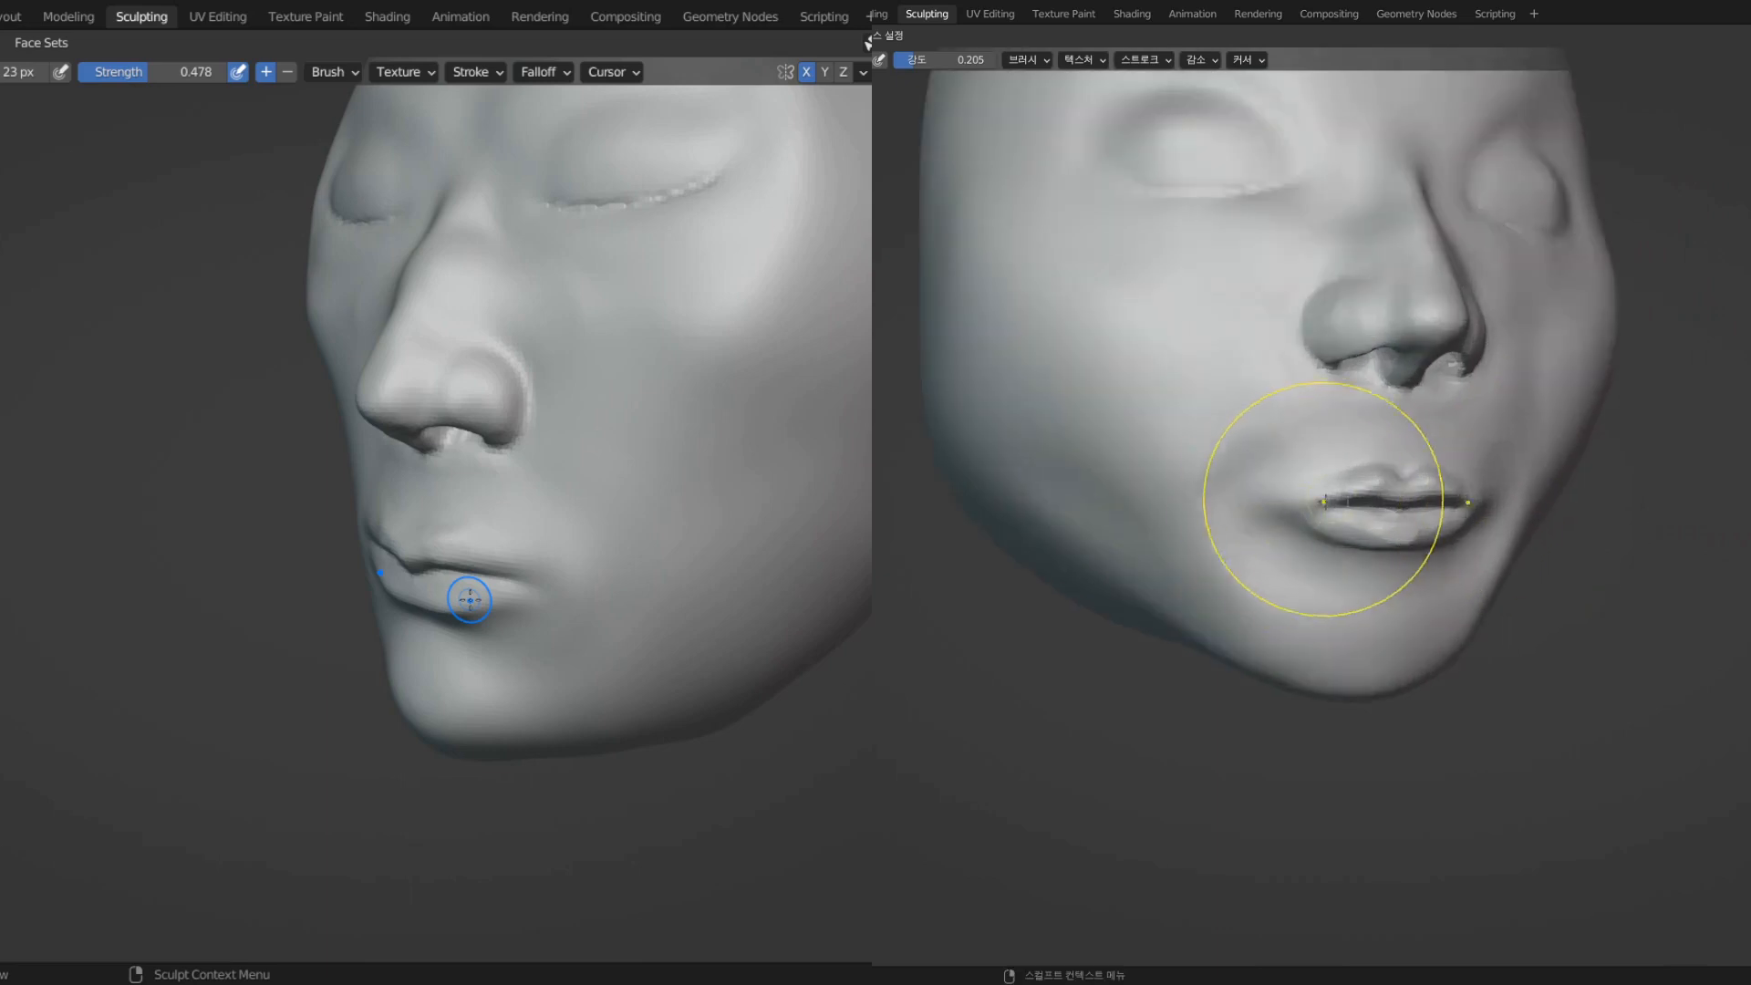
middle_drag(1321, 500, 1453, 520)
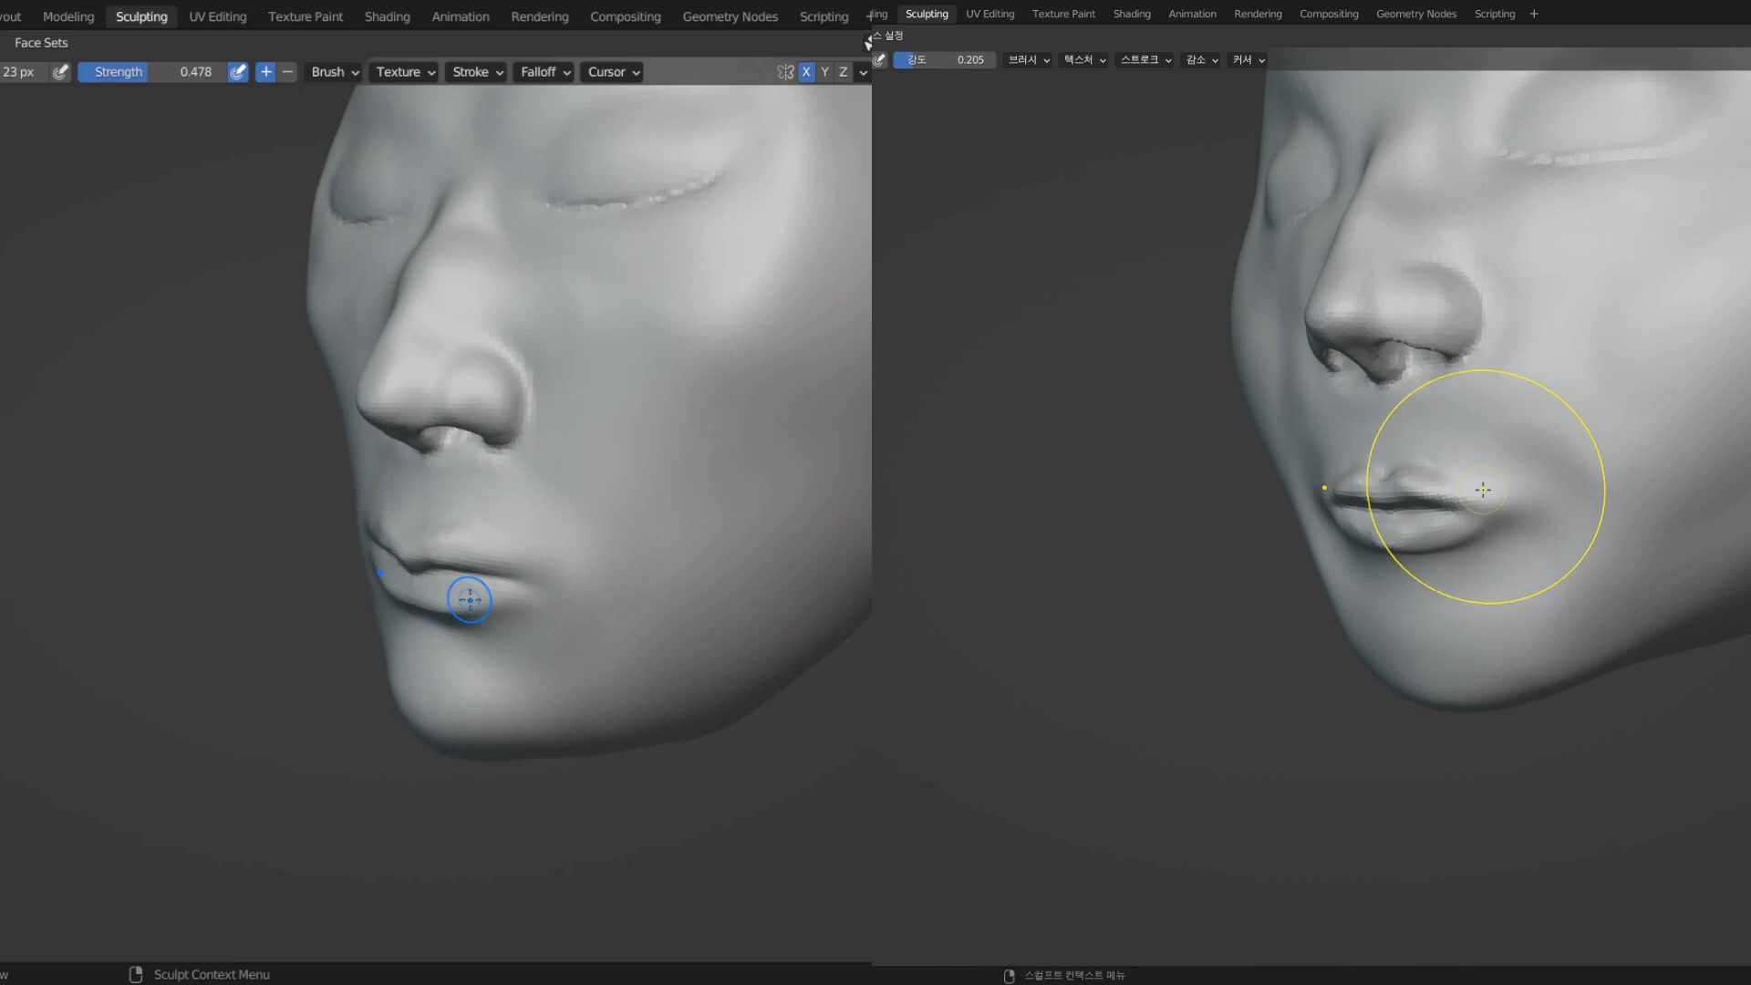
middle_drag(660, 541, 477, 513)
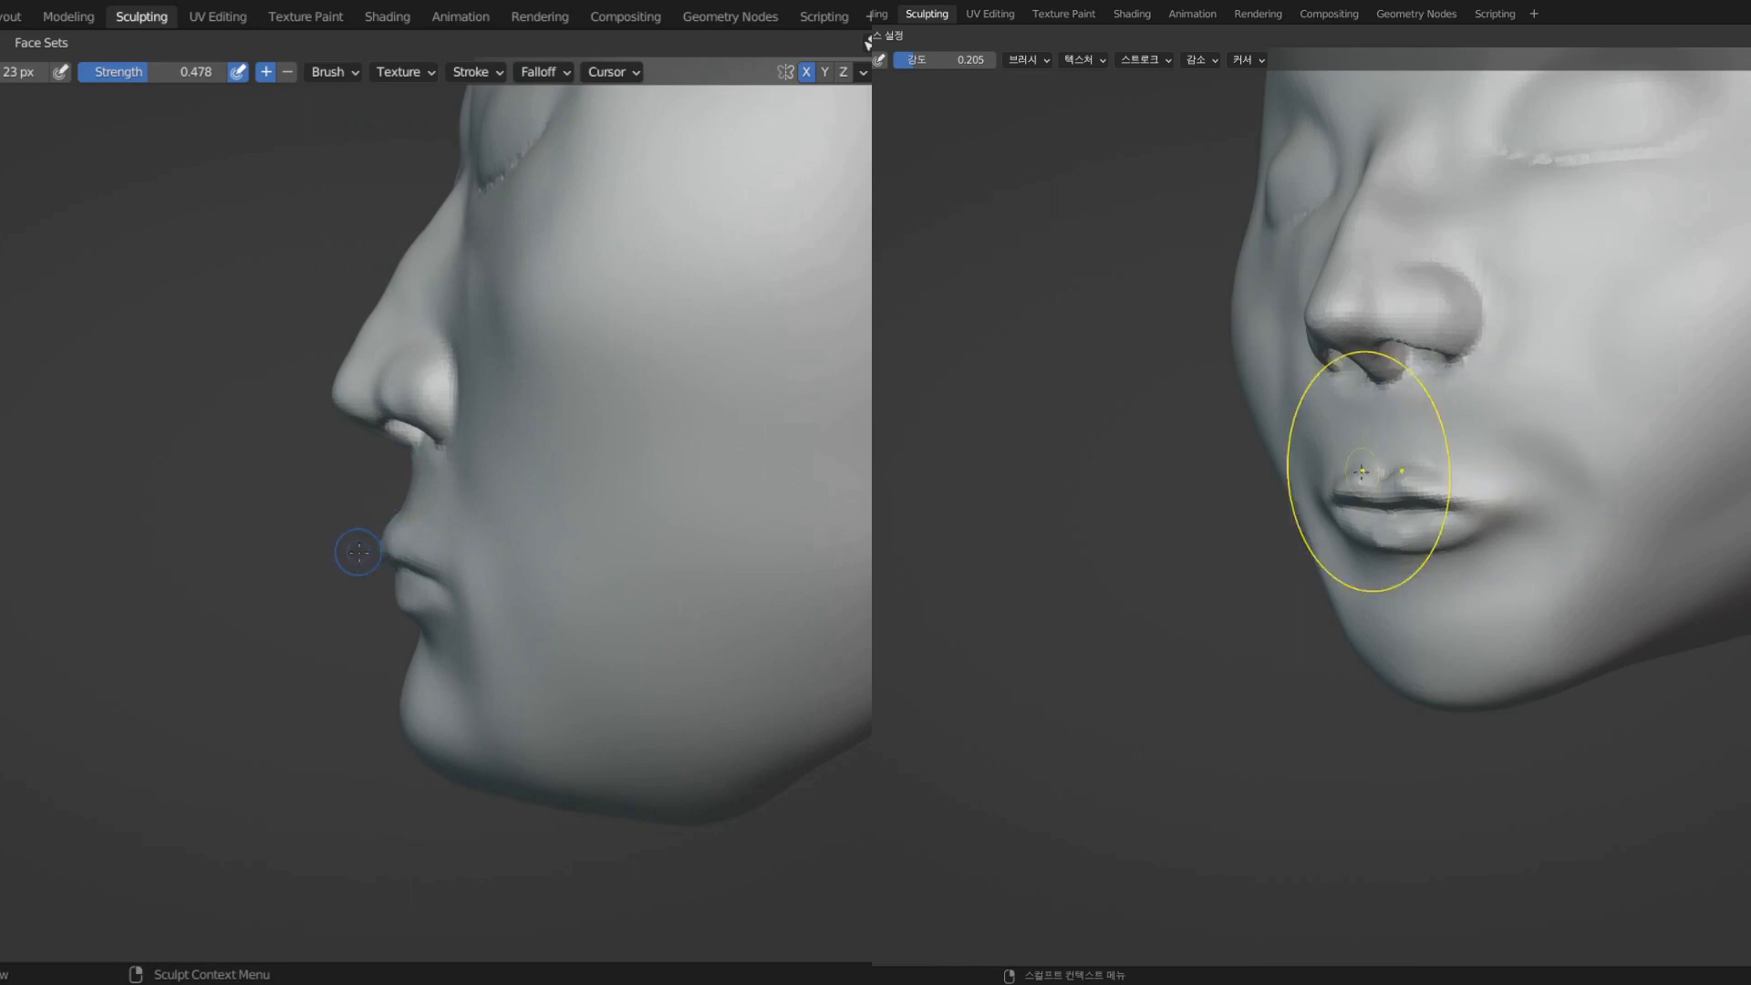
middle_drag(1719, 507, 1723, 469)
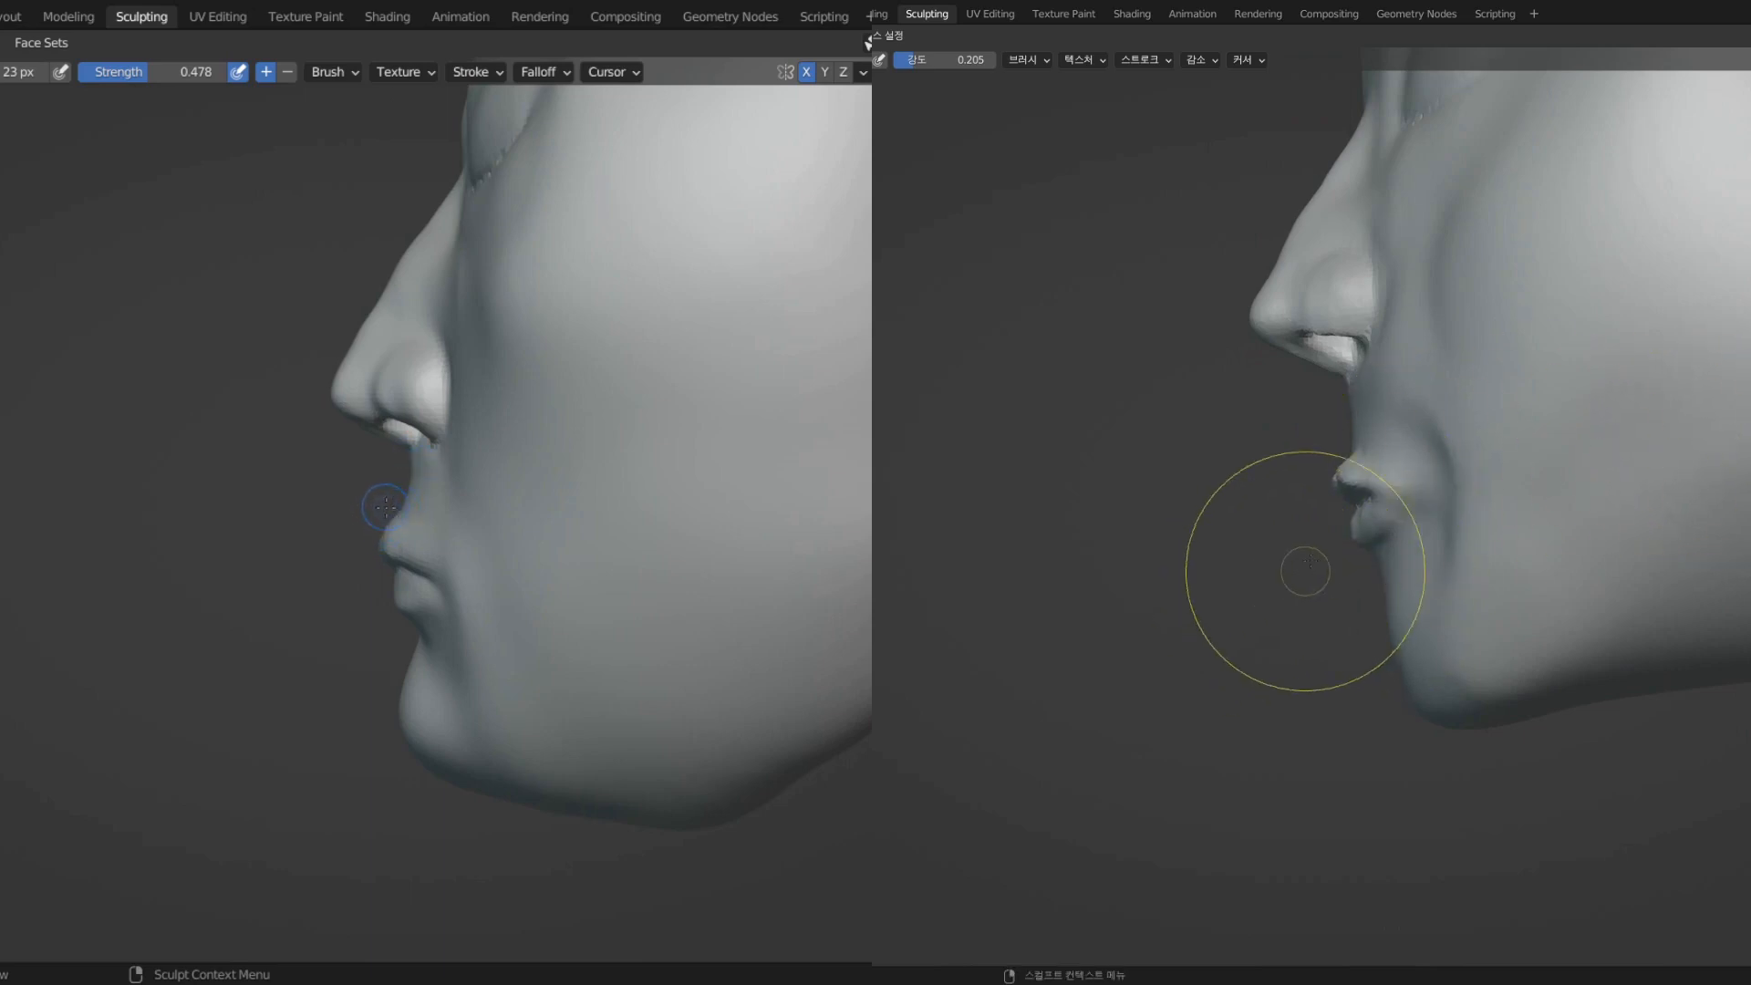
middle_drag(1395, 614, 1459, 602)
middle_drag(1427, 677, 1500, 634)
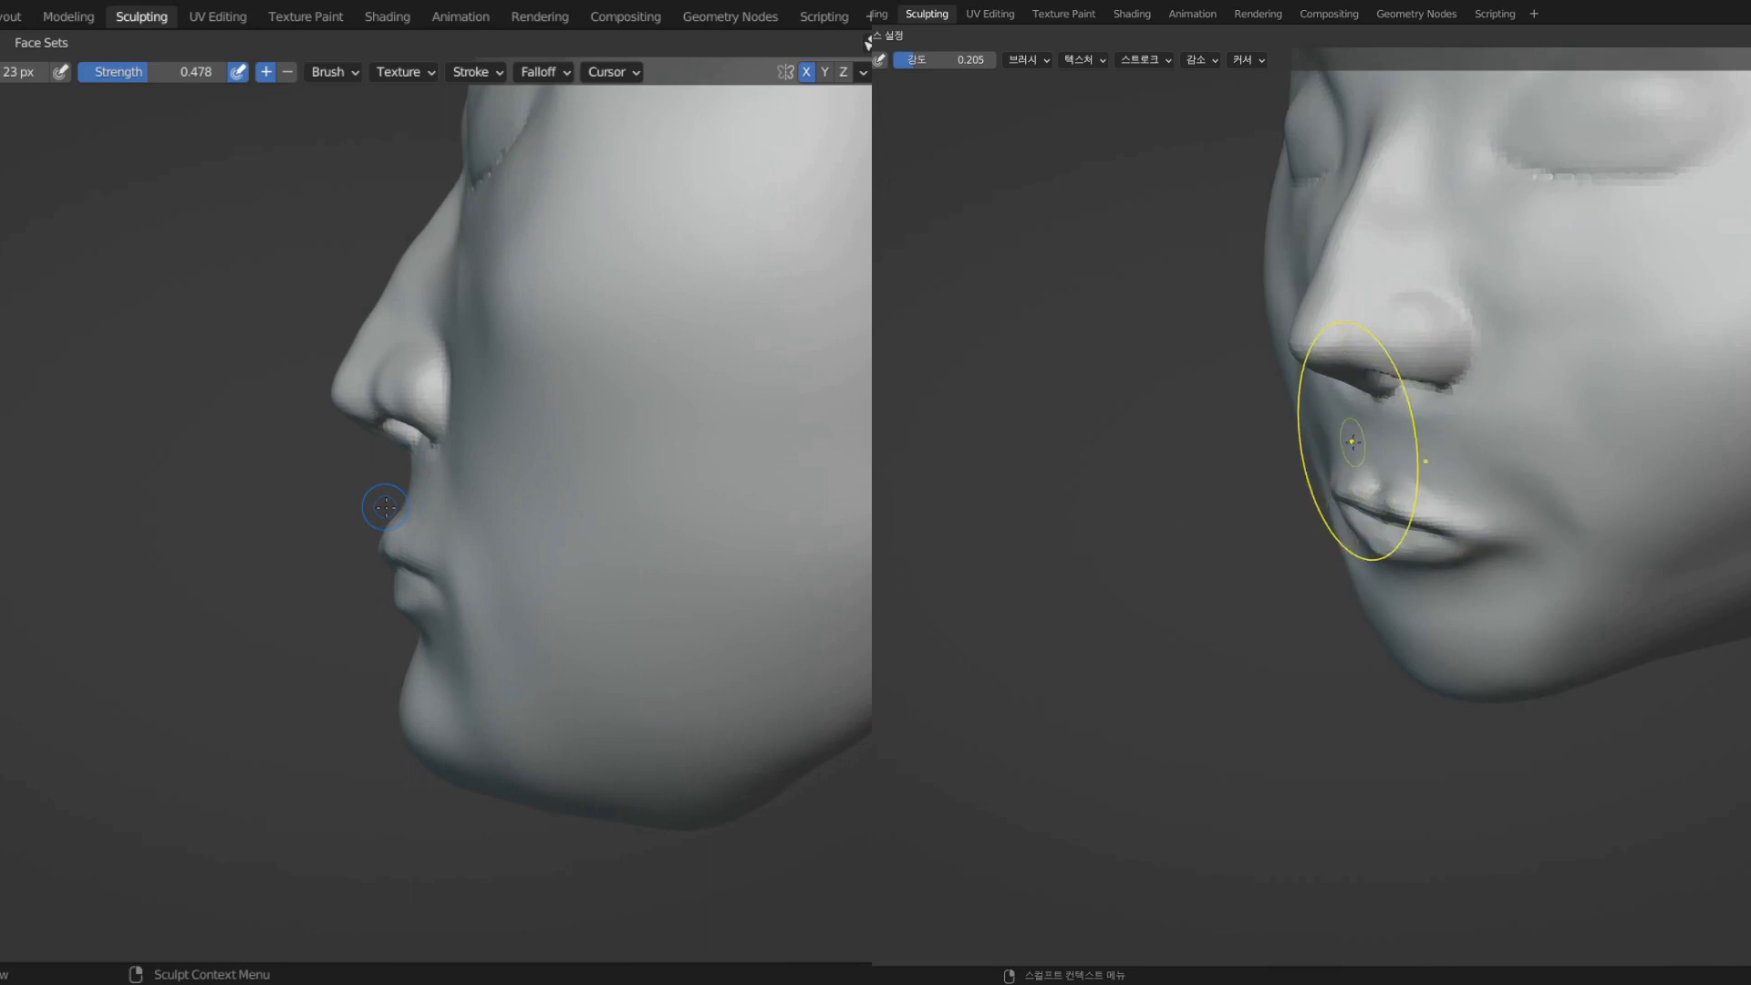
drag(1503, 495, 1492, 514)
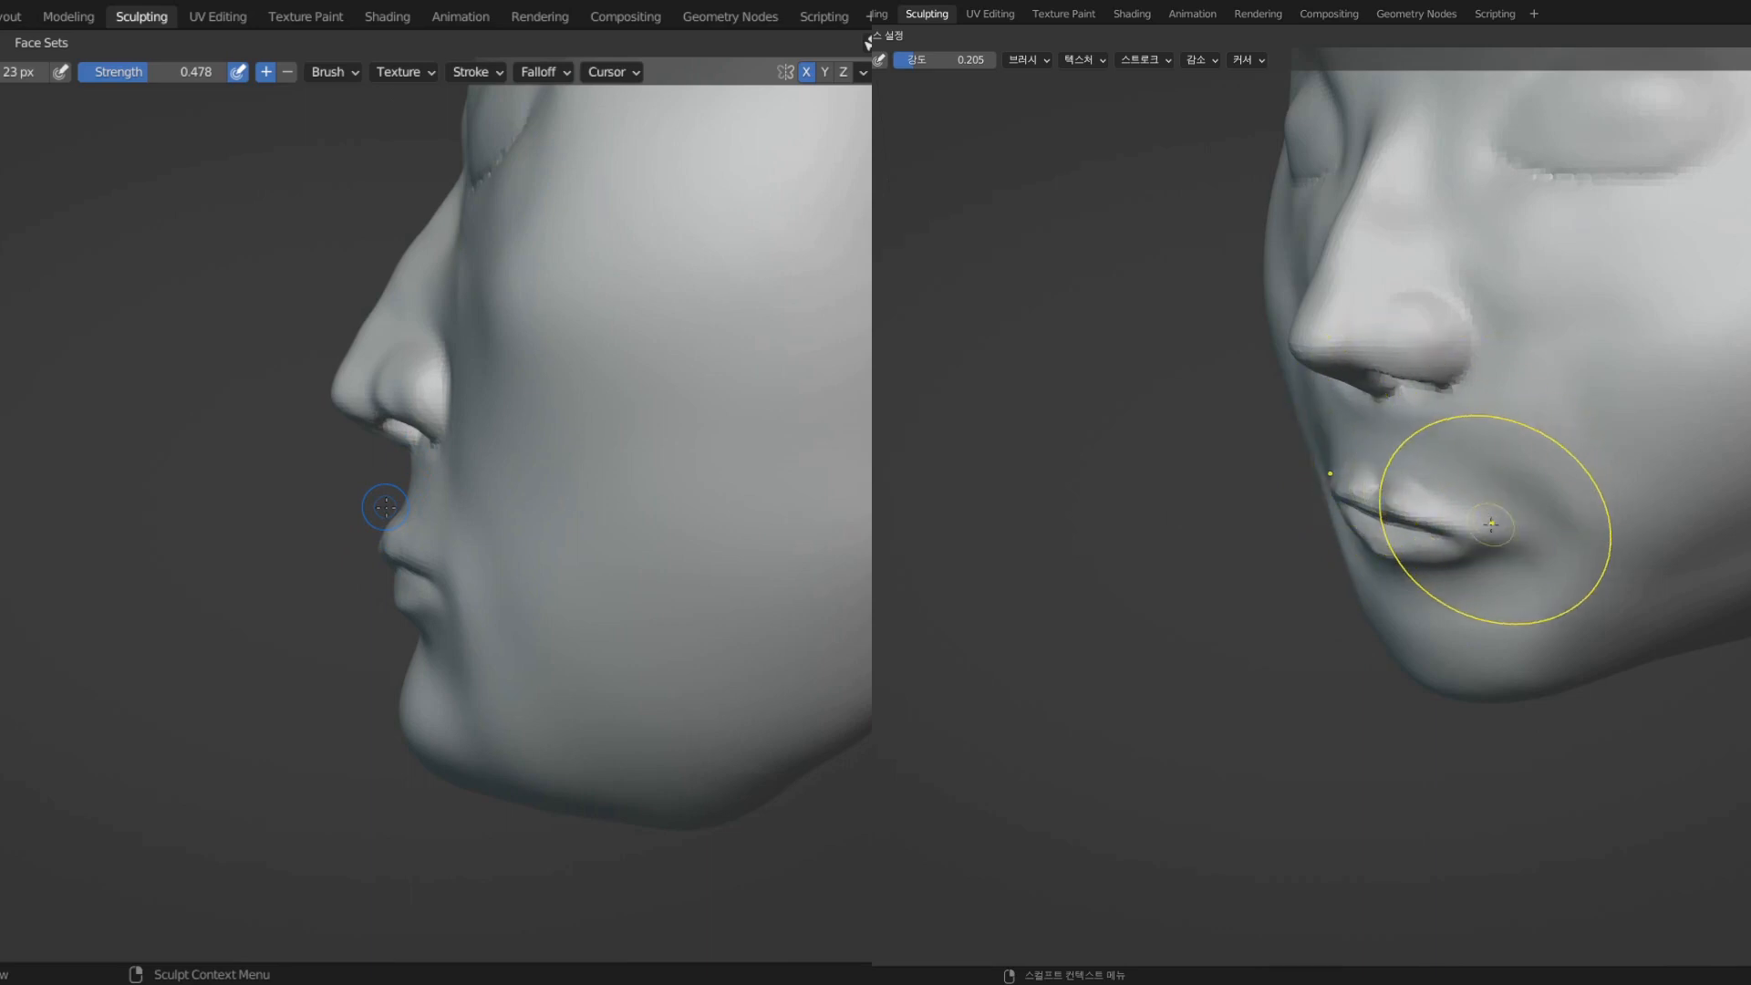
key(x)
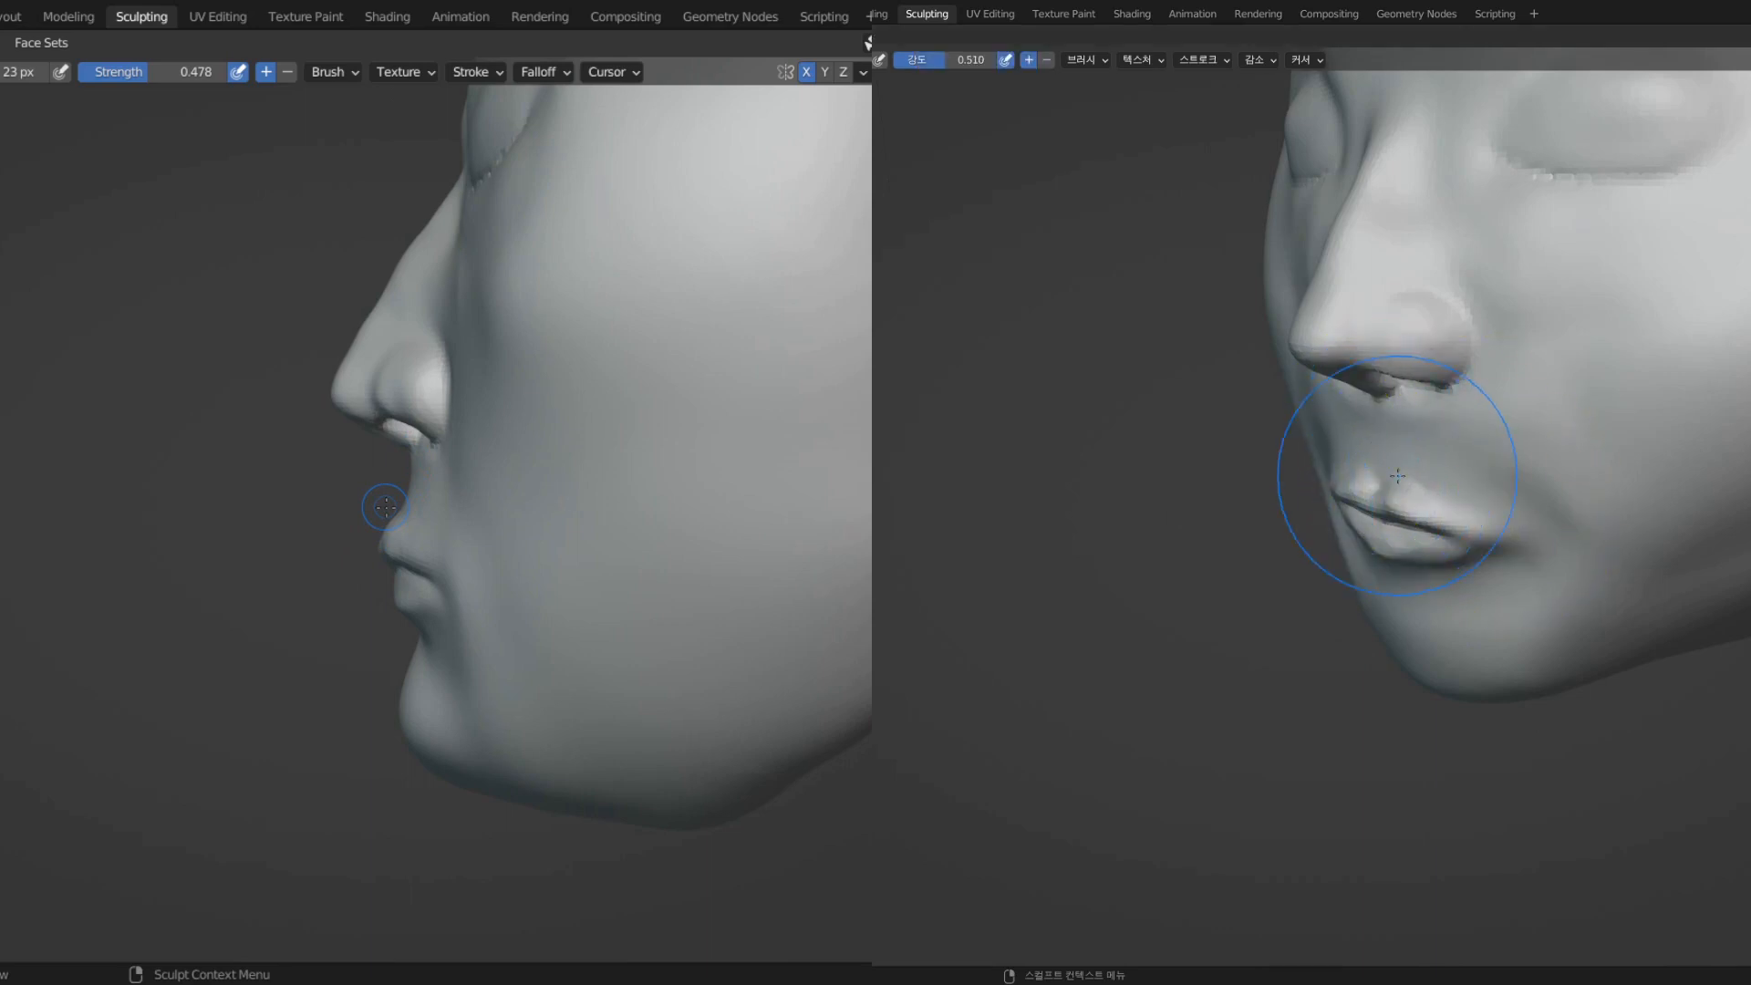
- On the first head, sculpt the philtrum between the nose and upper lip with the Draw brush at 23 px and strength 0.478
middle_drag(386, 507, 430, 511)
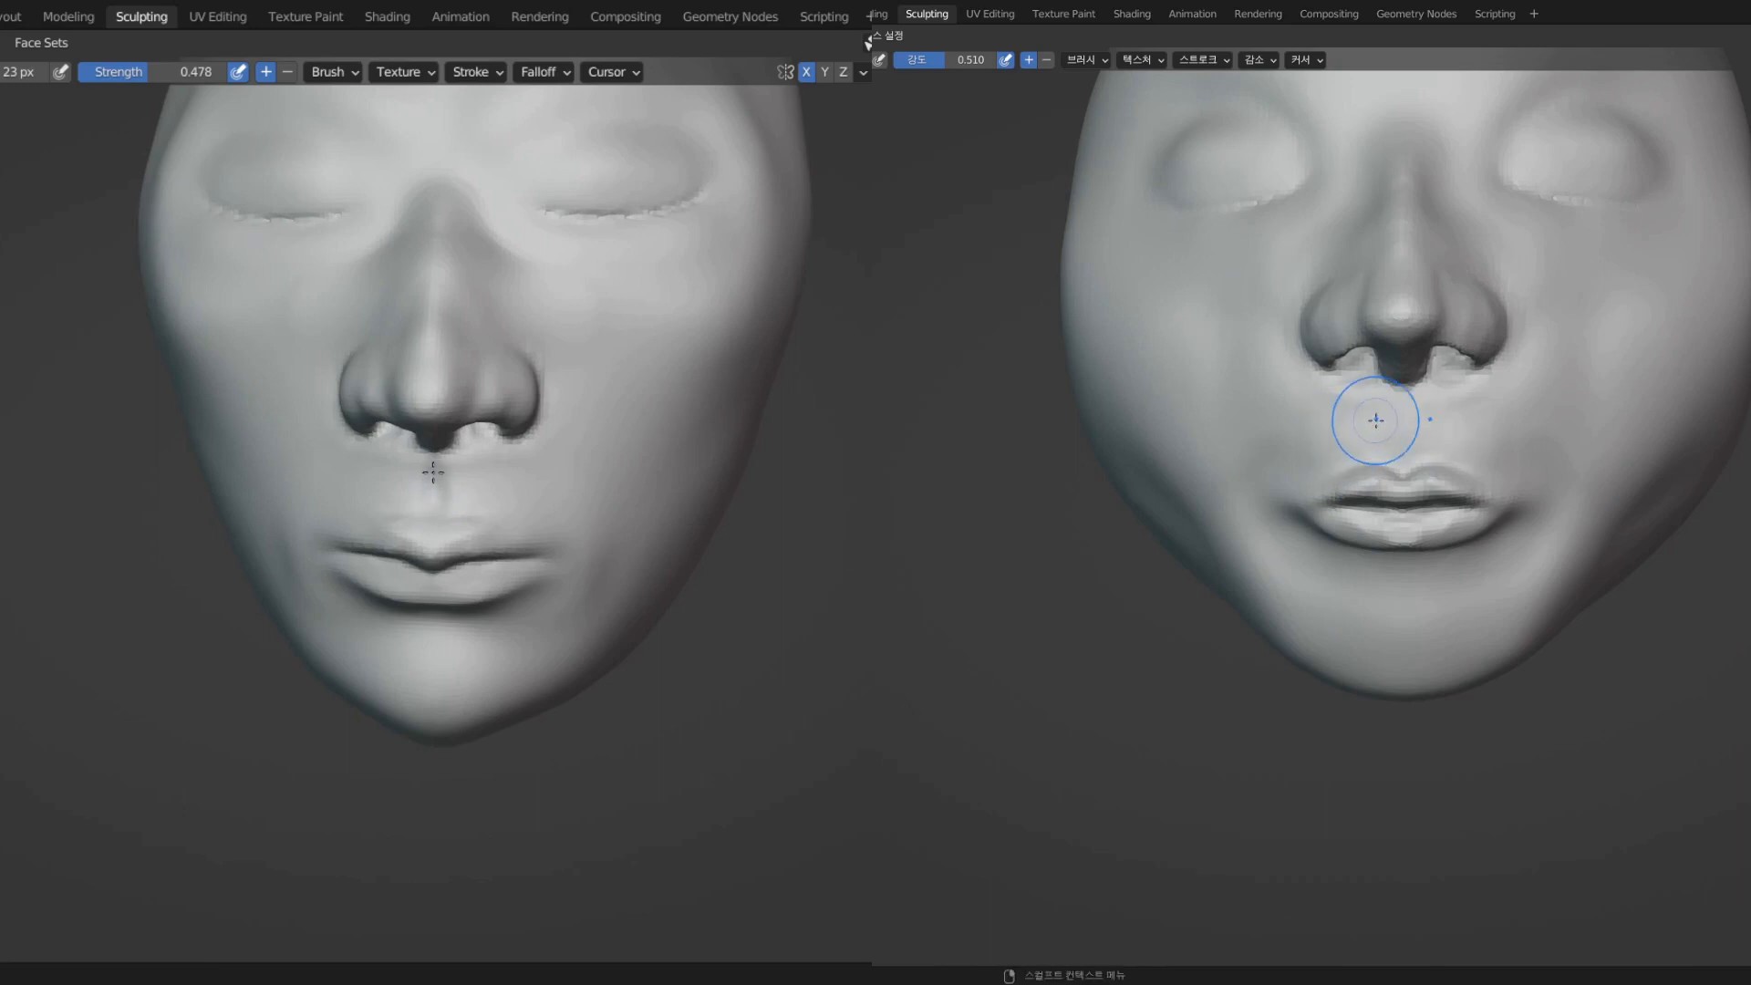
mouse_move(452, 524)
middle_down()
mouse_move(515, 506)
mouse_move(461, 477)
middle_up()
scroll(461, 477, up, 3)
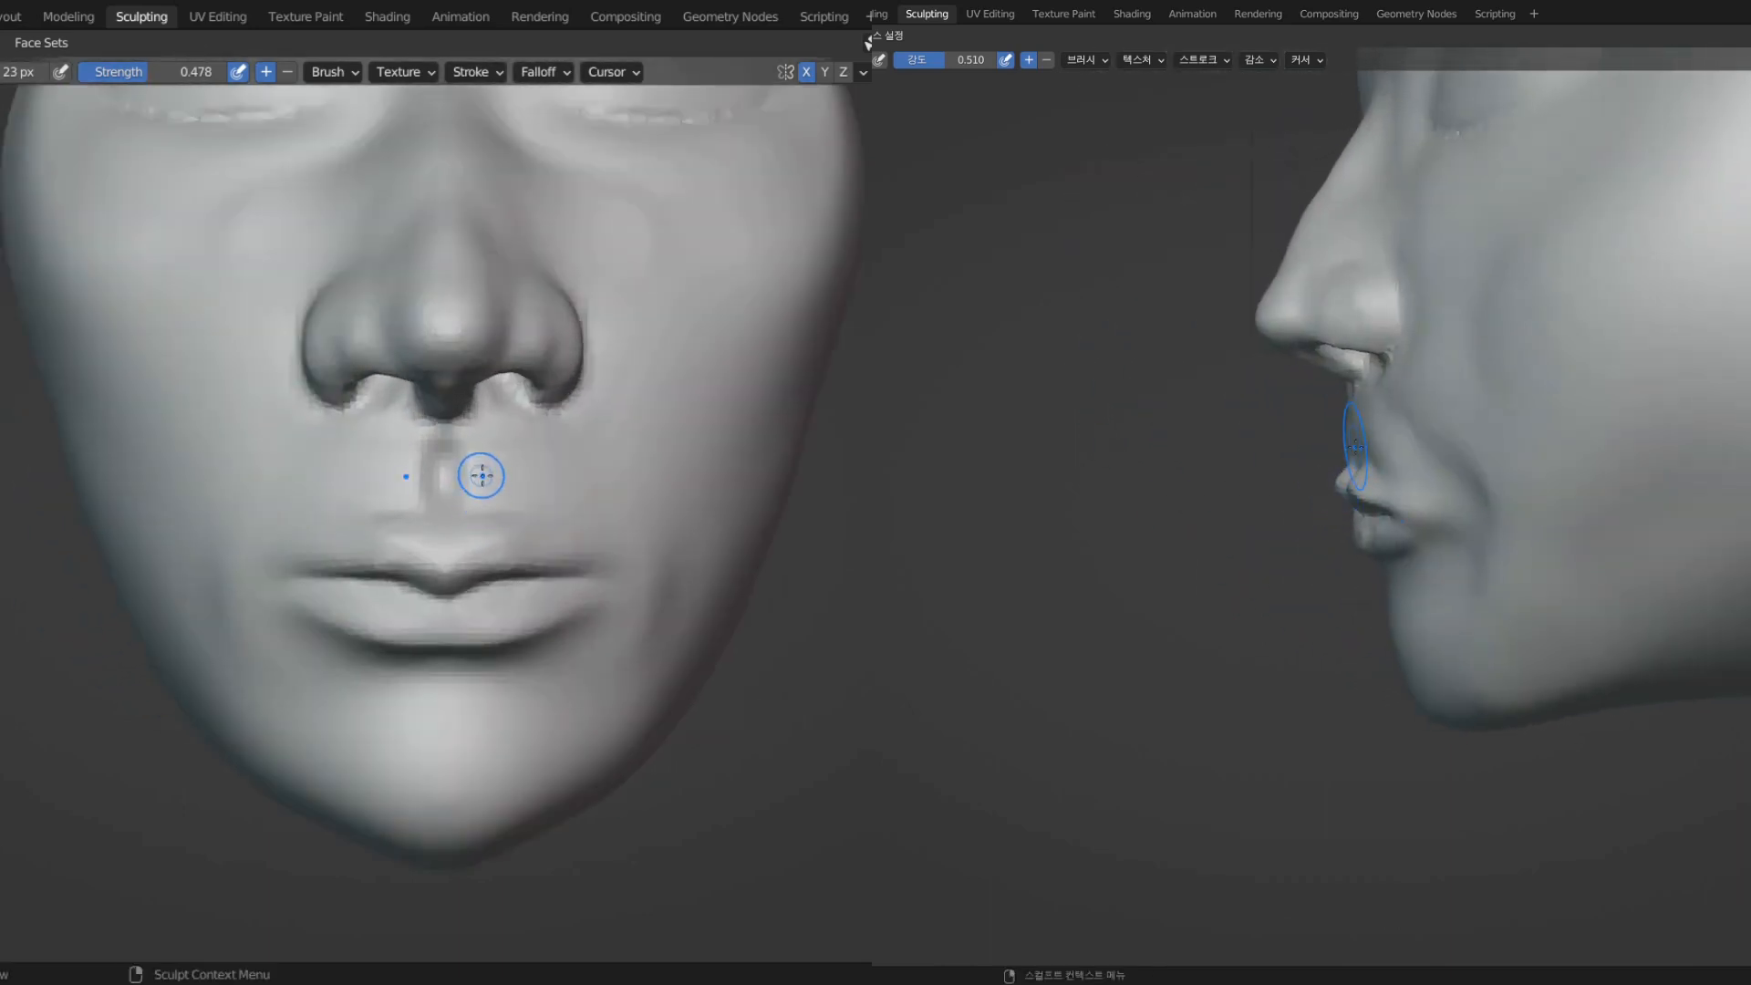
drag(482, 475, 500, 498)
mouse_move(501, 498)
middle_down()
mouse_move(446, 520)
mouse_move(478, 567)
mouse_move(511, 551)
mouse_move(511, 489)
mouse_move(492, 500)
mouse_move(458, 474)
middle_up()
scroll(465, 528, up, 3)
scroll(478, 567, down, 5)
scroll(511, 489, up, 2)
- Set the first head's Draw brush to 48 px and refine the philtrum groove and its side ridges at strength 0.478
key(f)
click(511, 489)
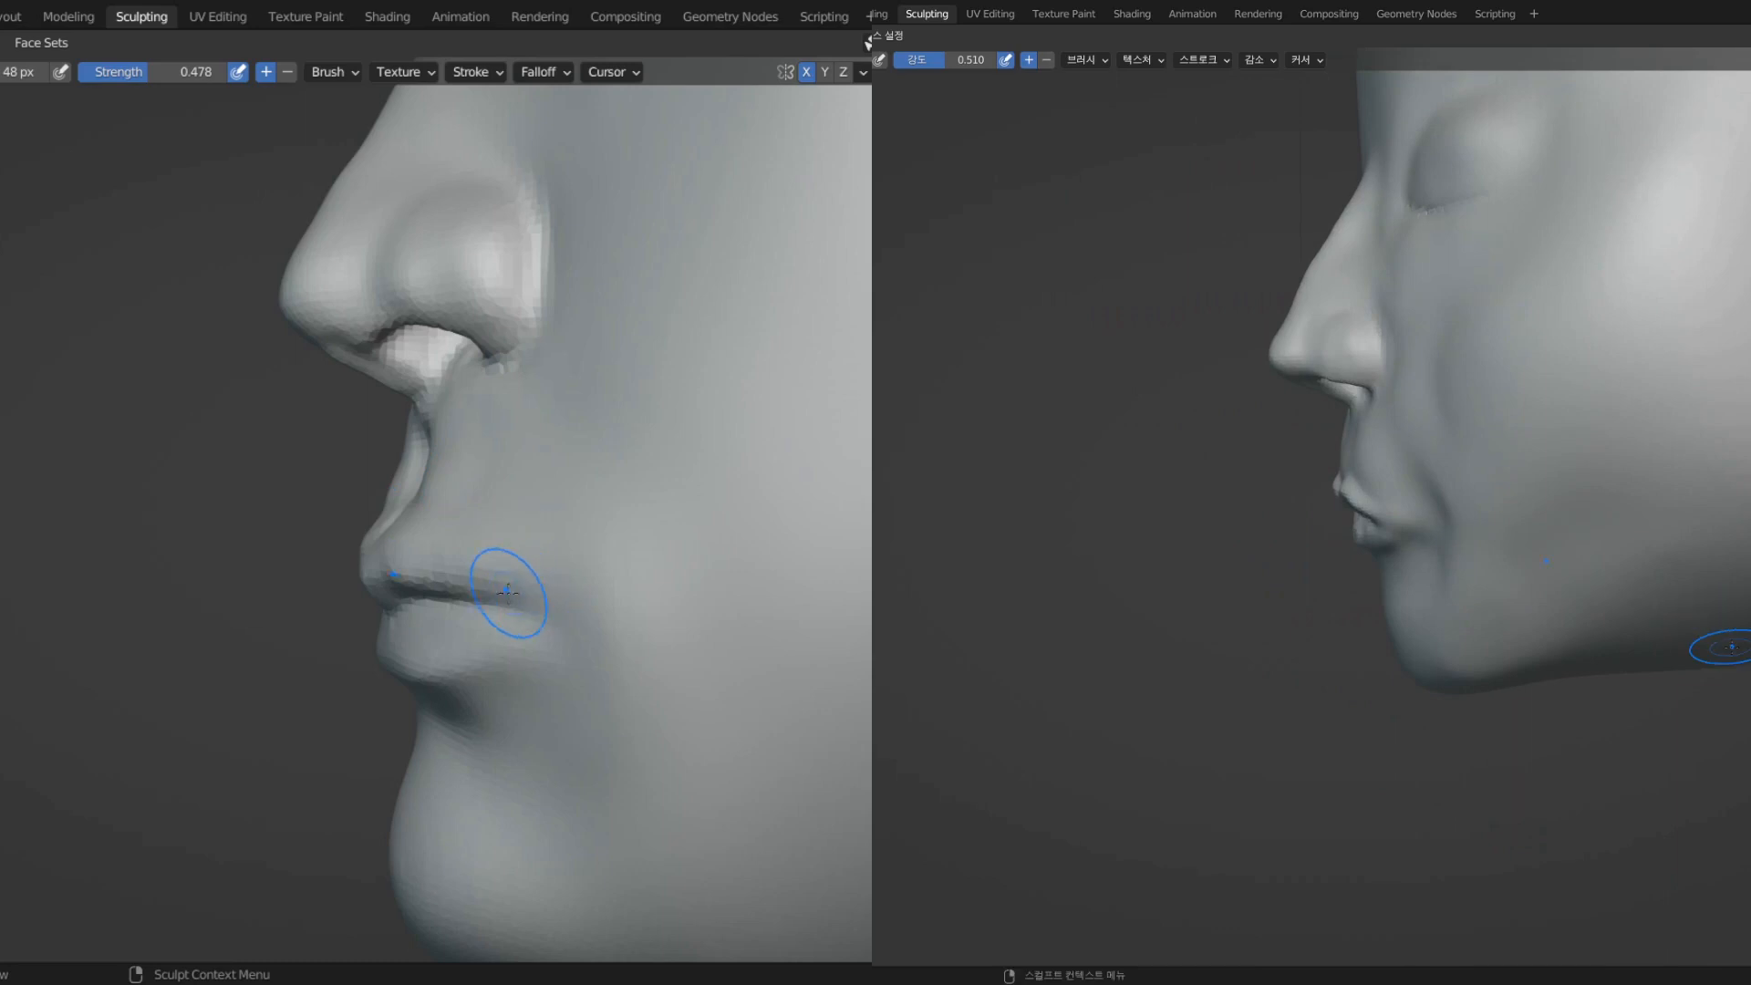
mouse_move(508, 593)
middle_down()
mouse_move(418, 547)
mouse_move(586, 547)
mouse_move(511, 437)
middle_up()
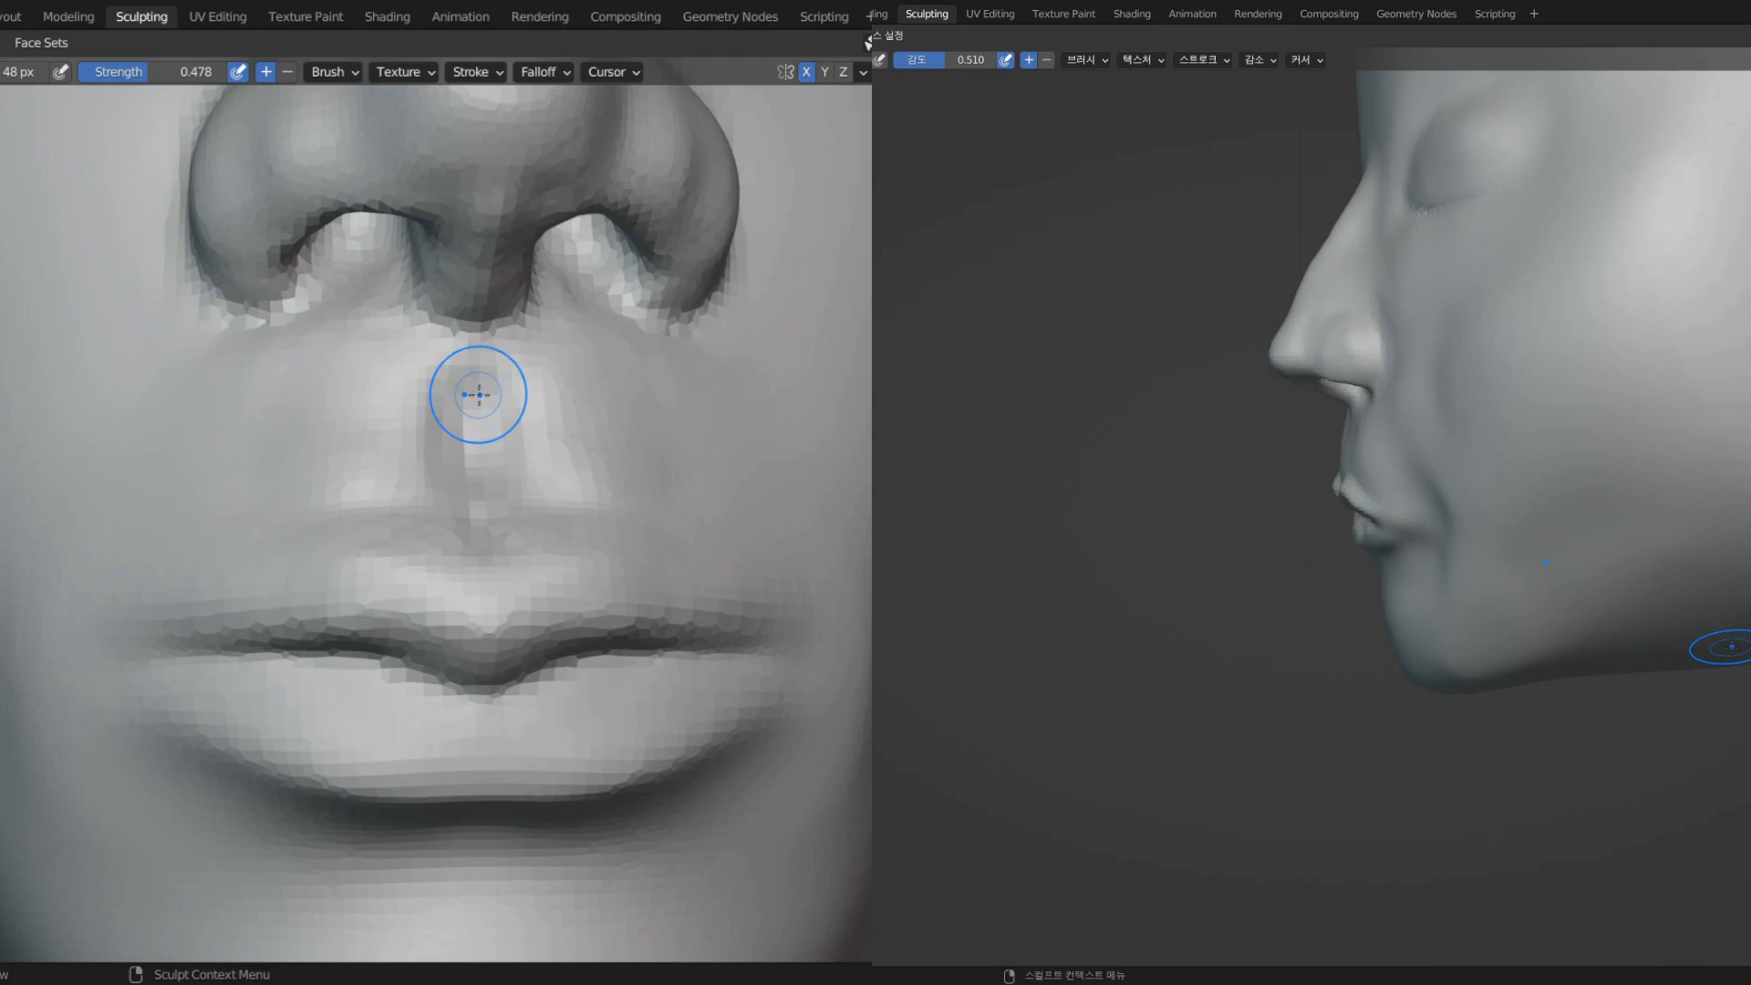
mouse_move(551, 462)
middle_down()
mouse_move(461, 441)
mouse_move(484, 470)
mouse_move(540, 469)
middle_up()
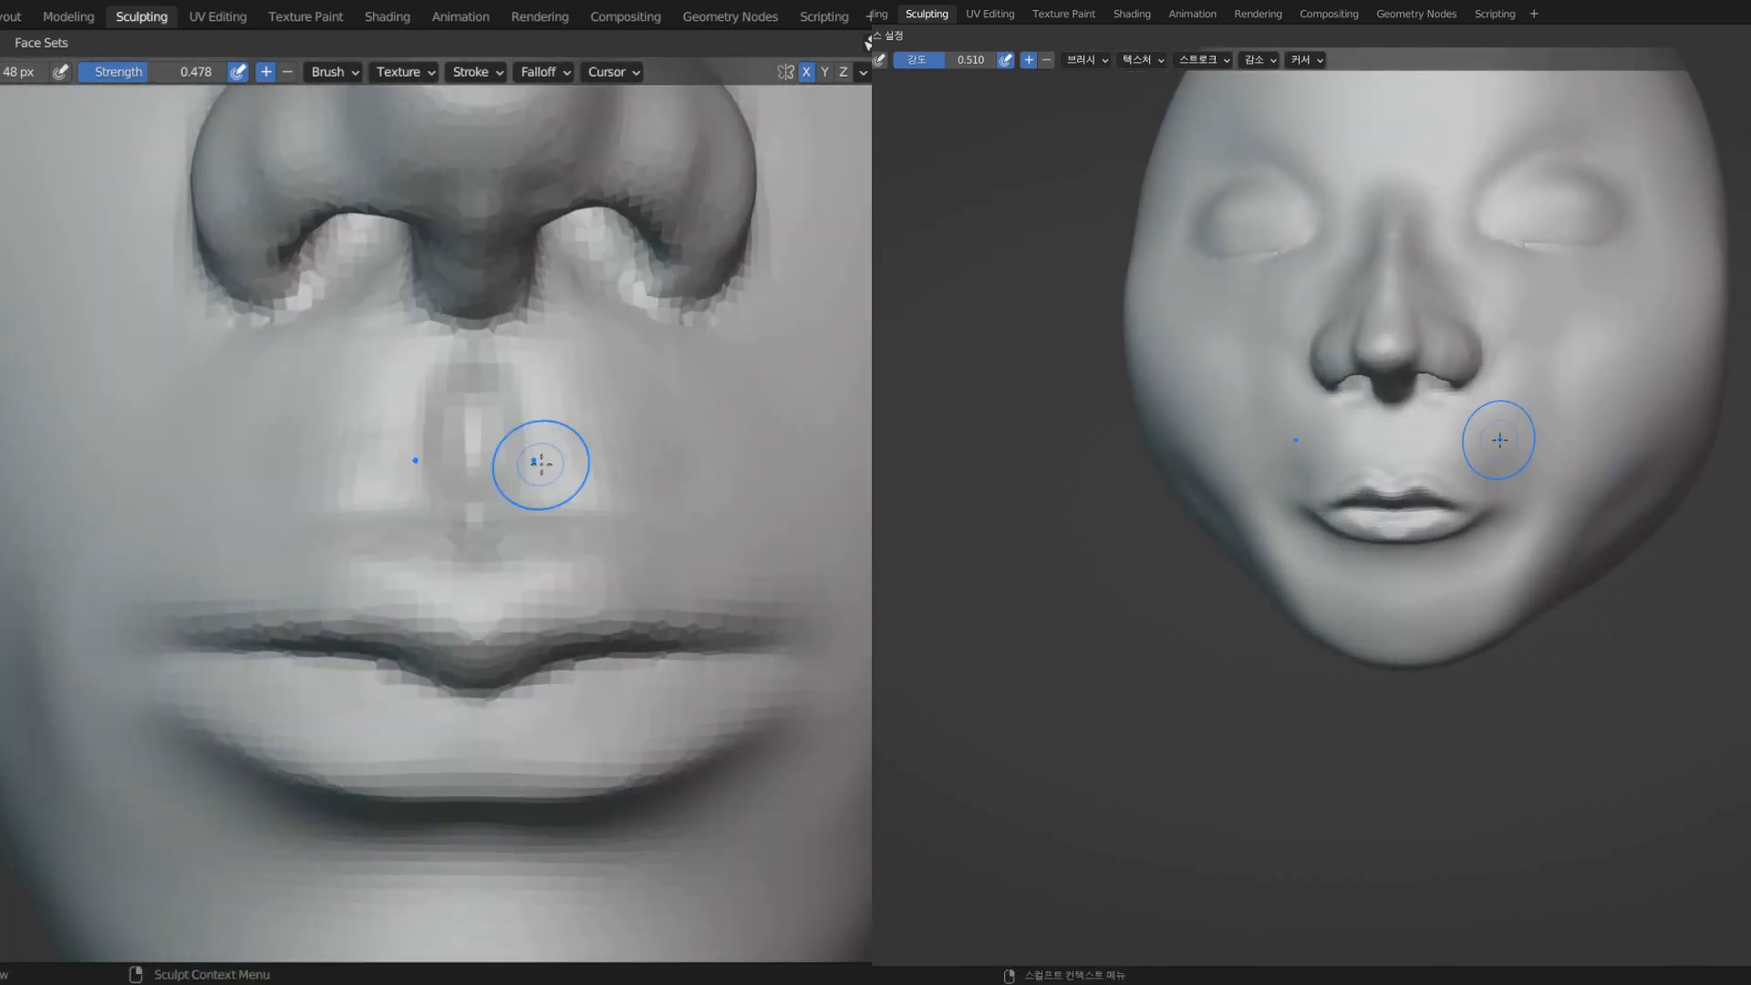
scroll(626, 500, down, 8)
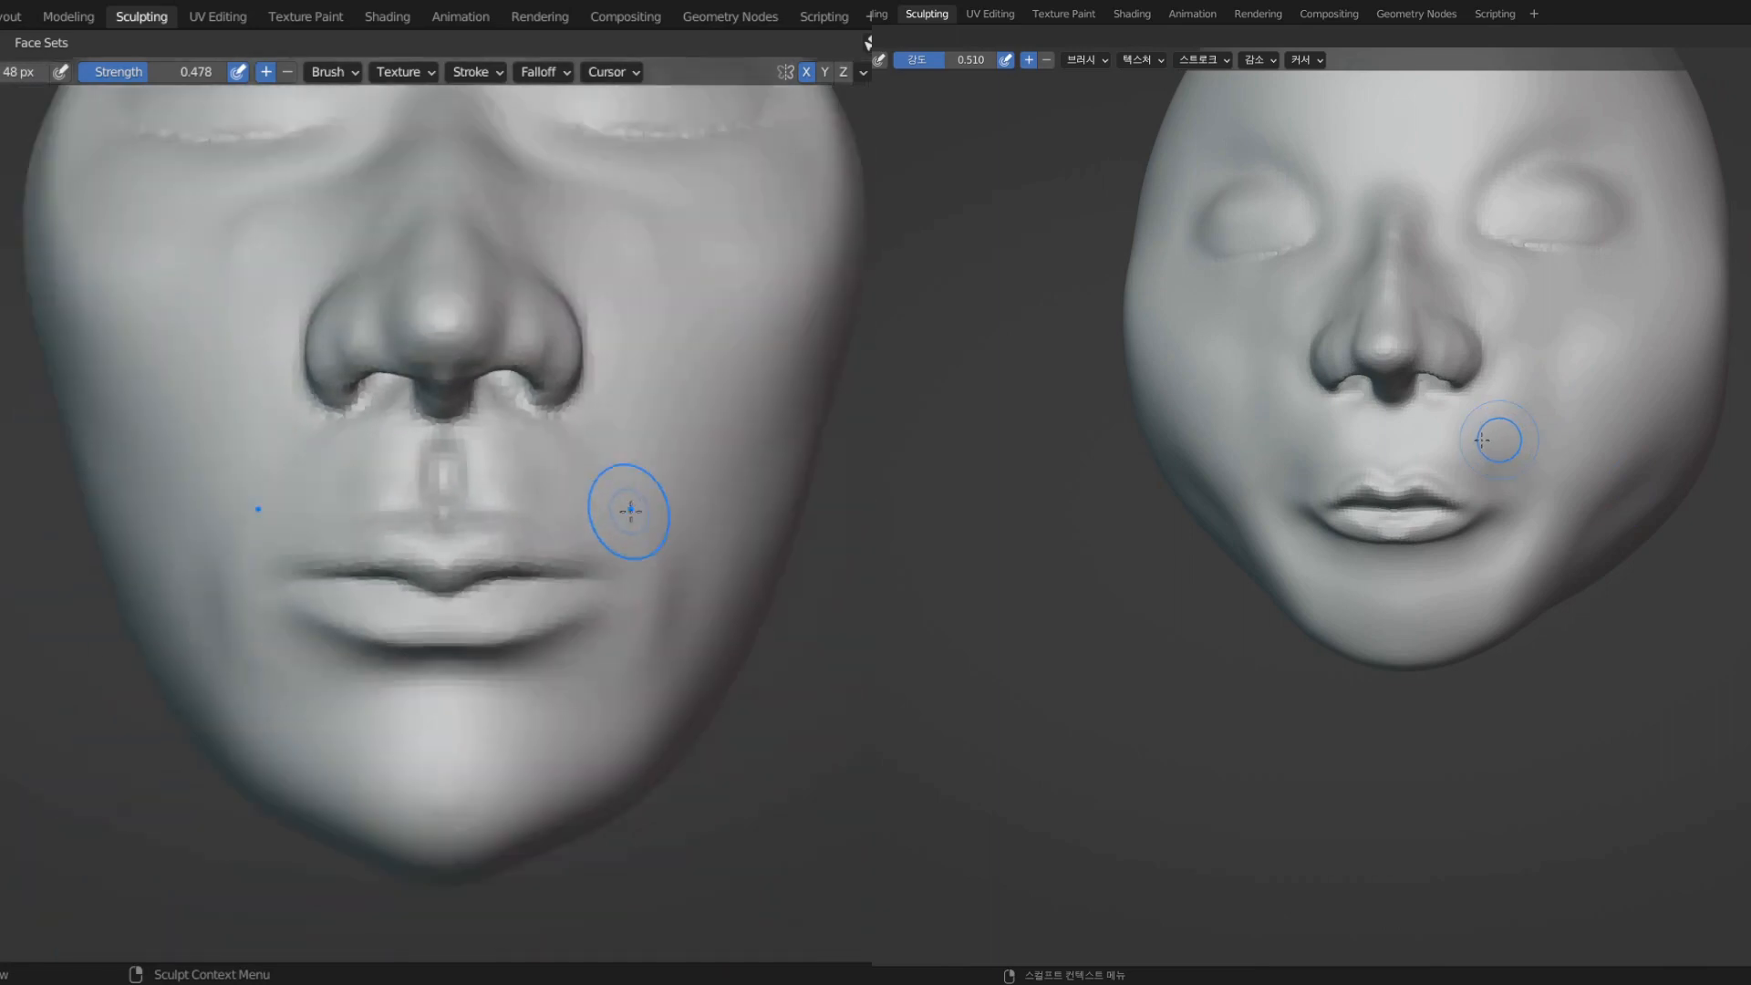
mouse_move(638, 501)
middle_down()
mouse_move(579, 563)
mouse_move(576, 533)
middle_up()
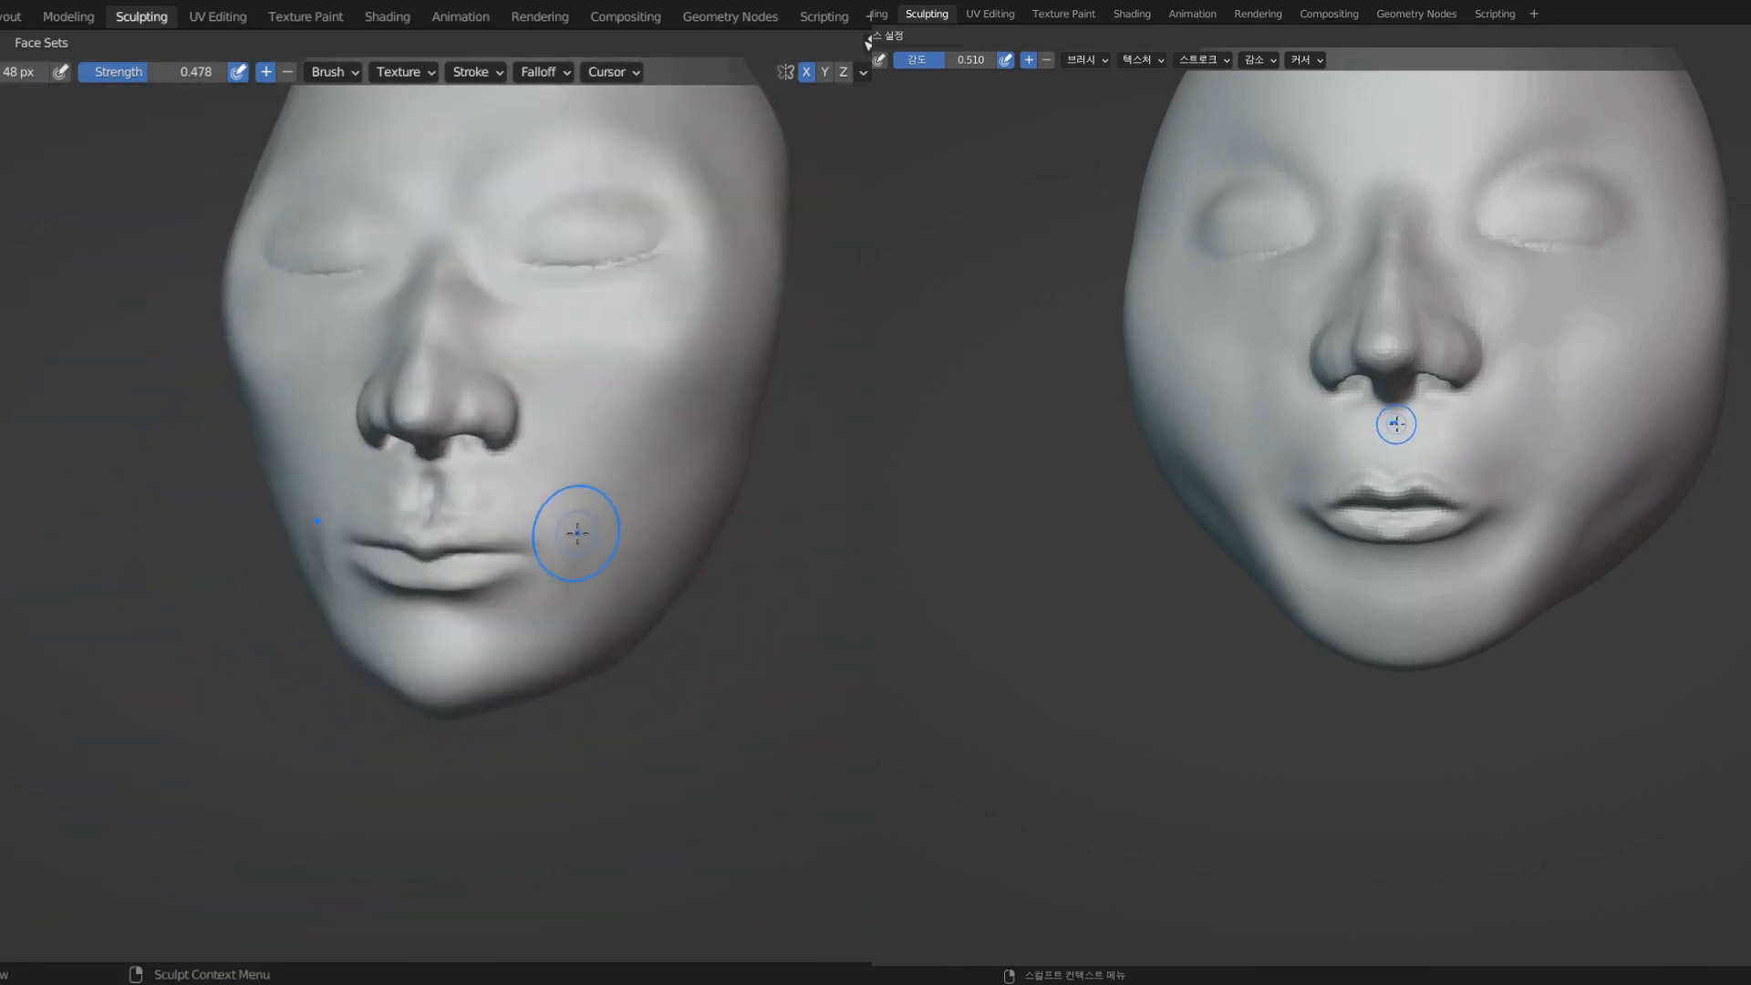
- Sculpt a narrow vertical philtrum groove on the second head with a small Draw brush at strength 0.510
scroll(1395, 423, up, 3)
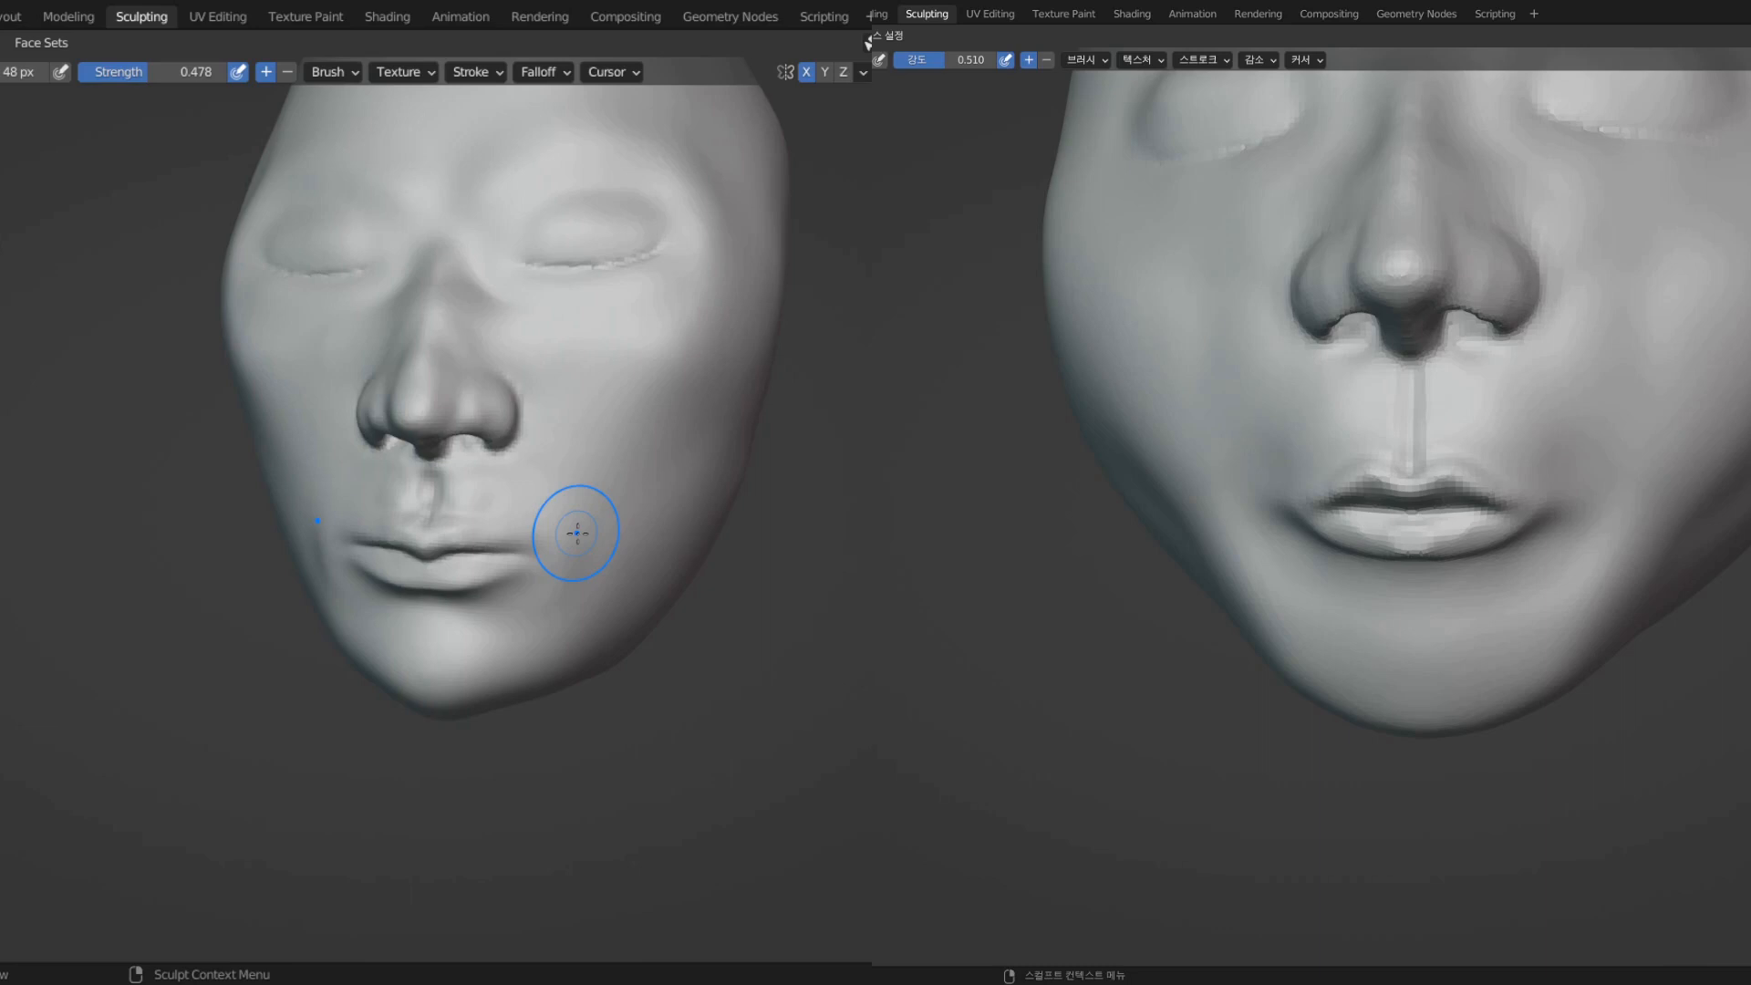
scroll(1731, 522, up, 3)
mouse_move(1737, 496)
middle_down()
mouse_move(1633, 511)
mouse_move(1743, 499)
middle_up()
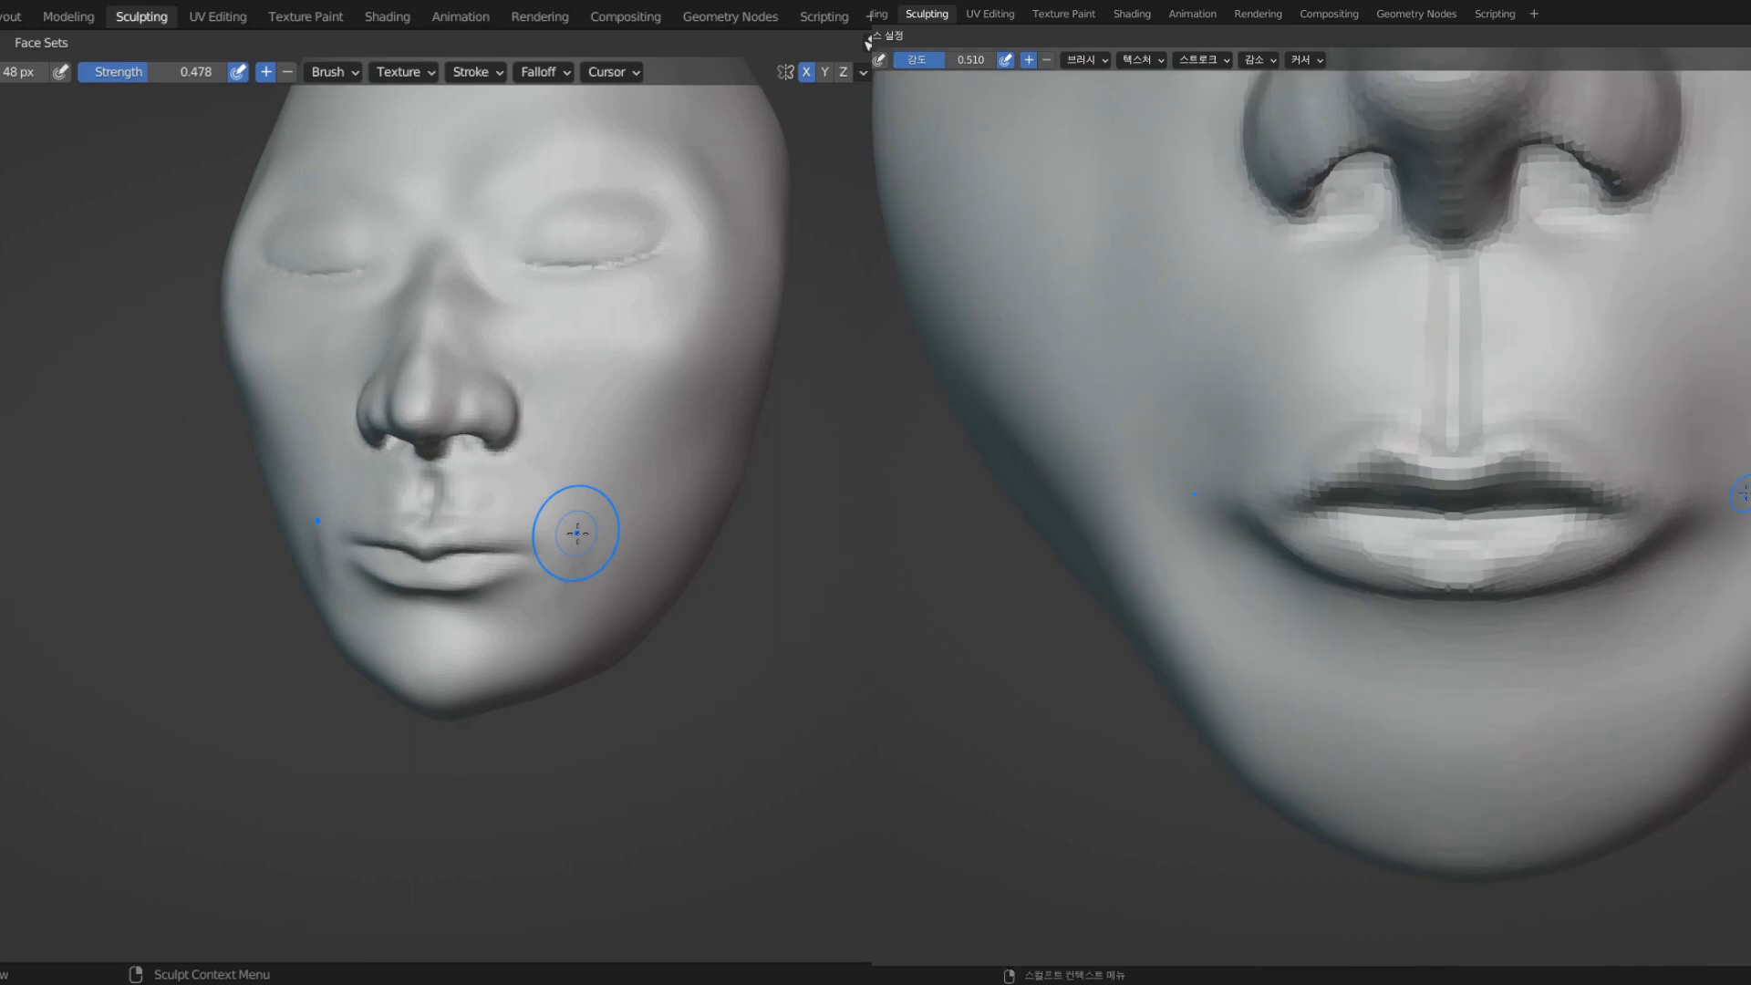
scroll(545, 531, up, 7)
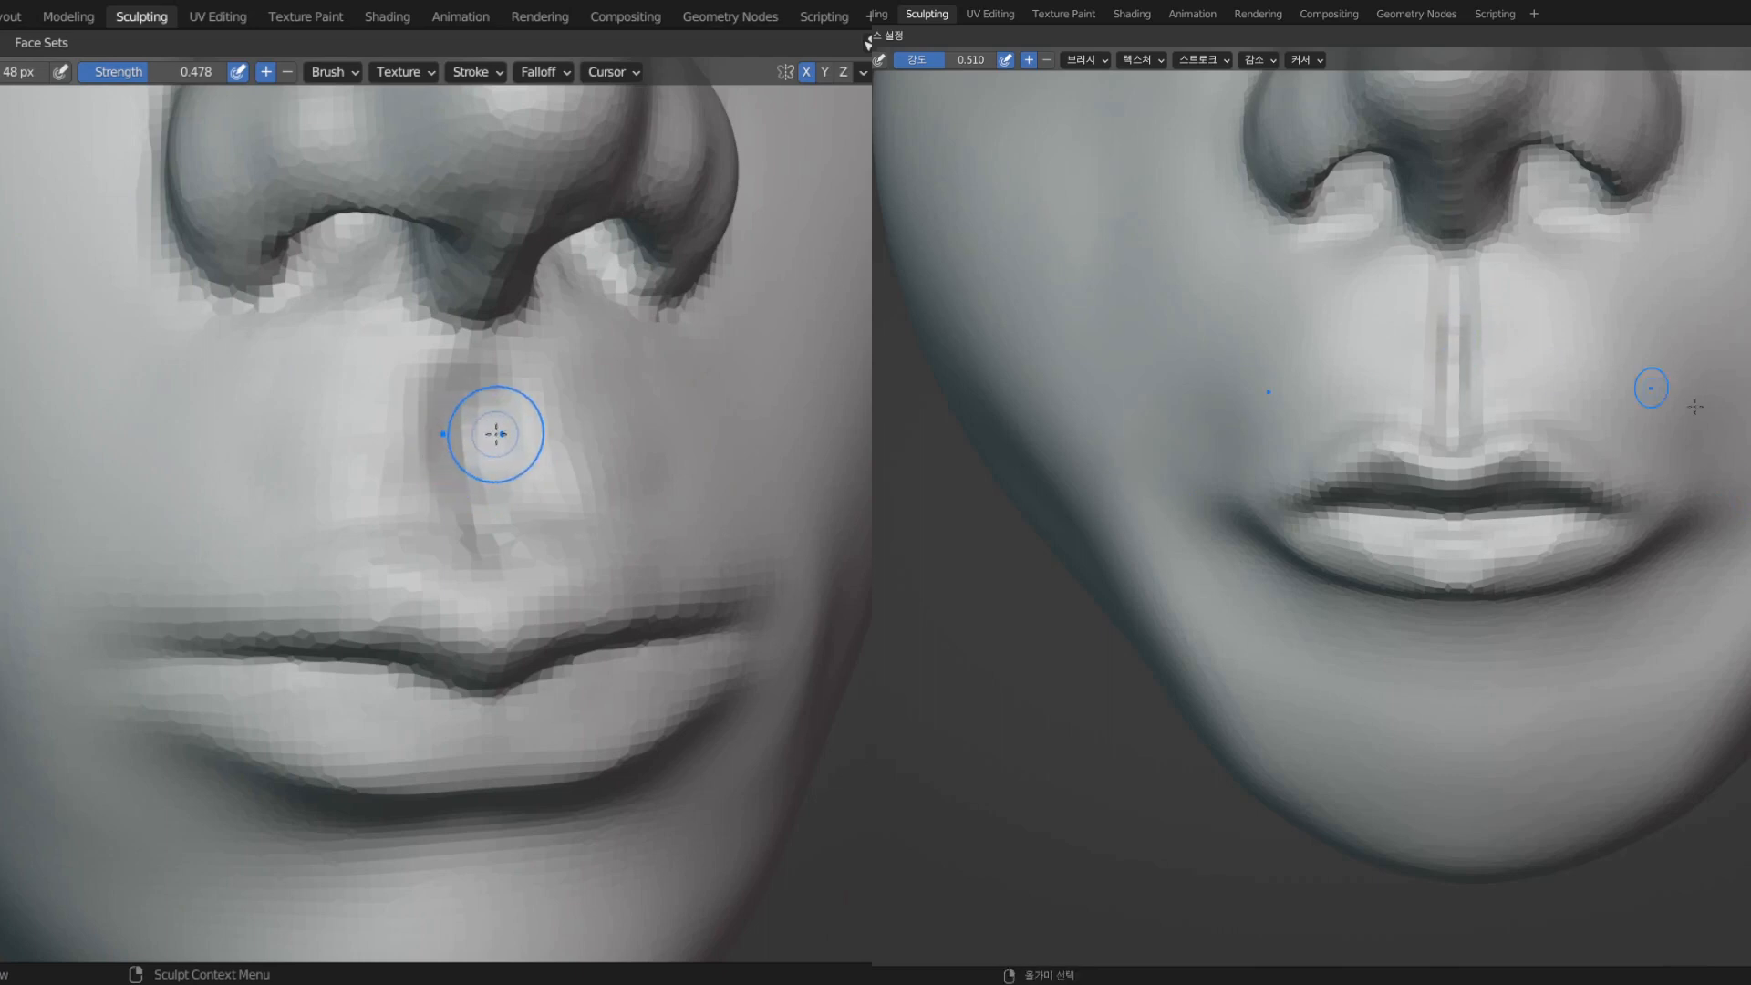
mouse_move(1704, 410)
middle_down()
mouse_move(1696, 394)
mouse_move(1514, 390)
mouse_move(1678, 392)
middle_up()
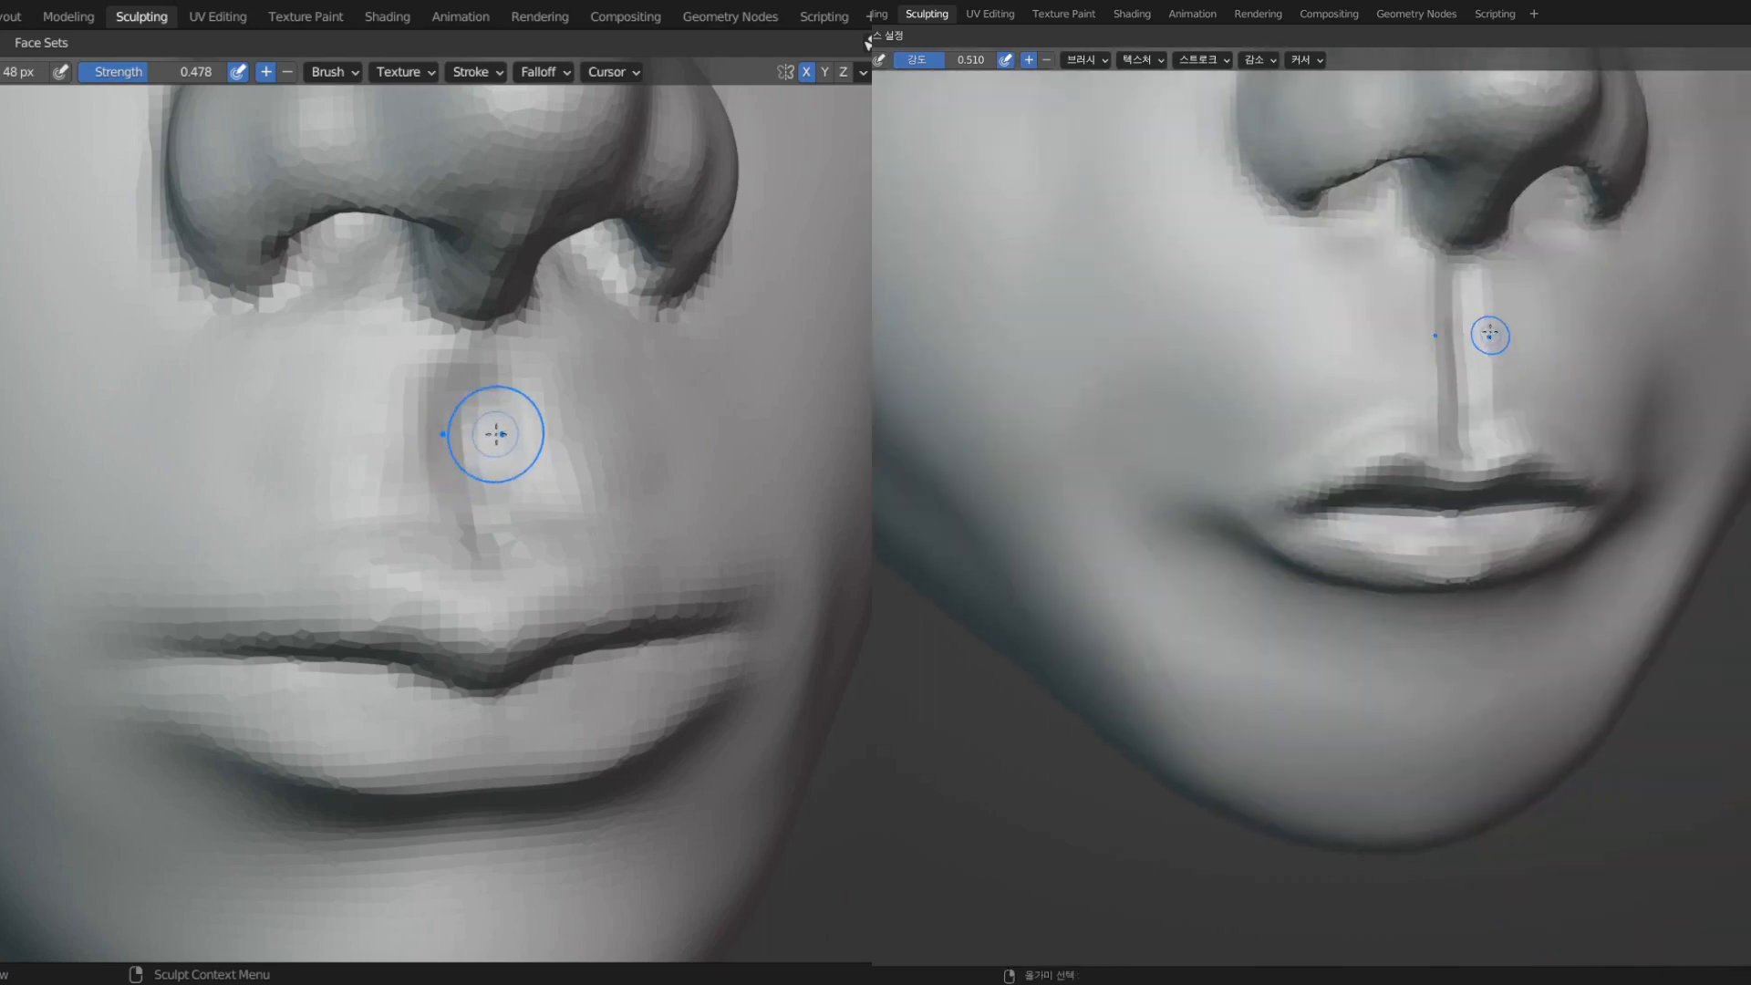
- Adjust the upper lip and area around the mouth on the second head with an enlarged Grab brush at strength 0.205
mouse_move(517, 435)
middle_down()
mouse_move(426, 456)
mouse_move(505, 469)
mouse_move(441, 500)
mouse_move(648, 531)
mouse_move(575, 486)
middle_up()
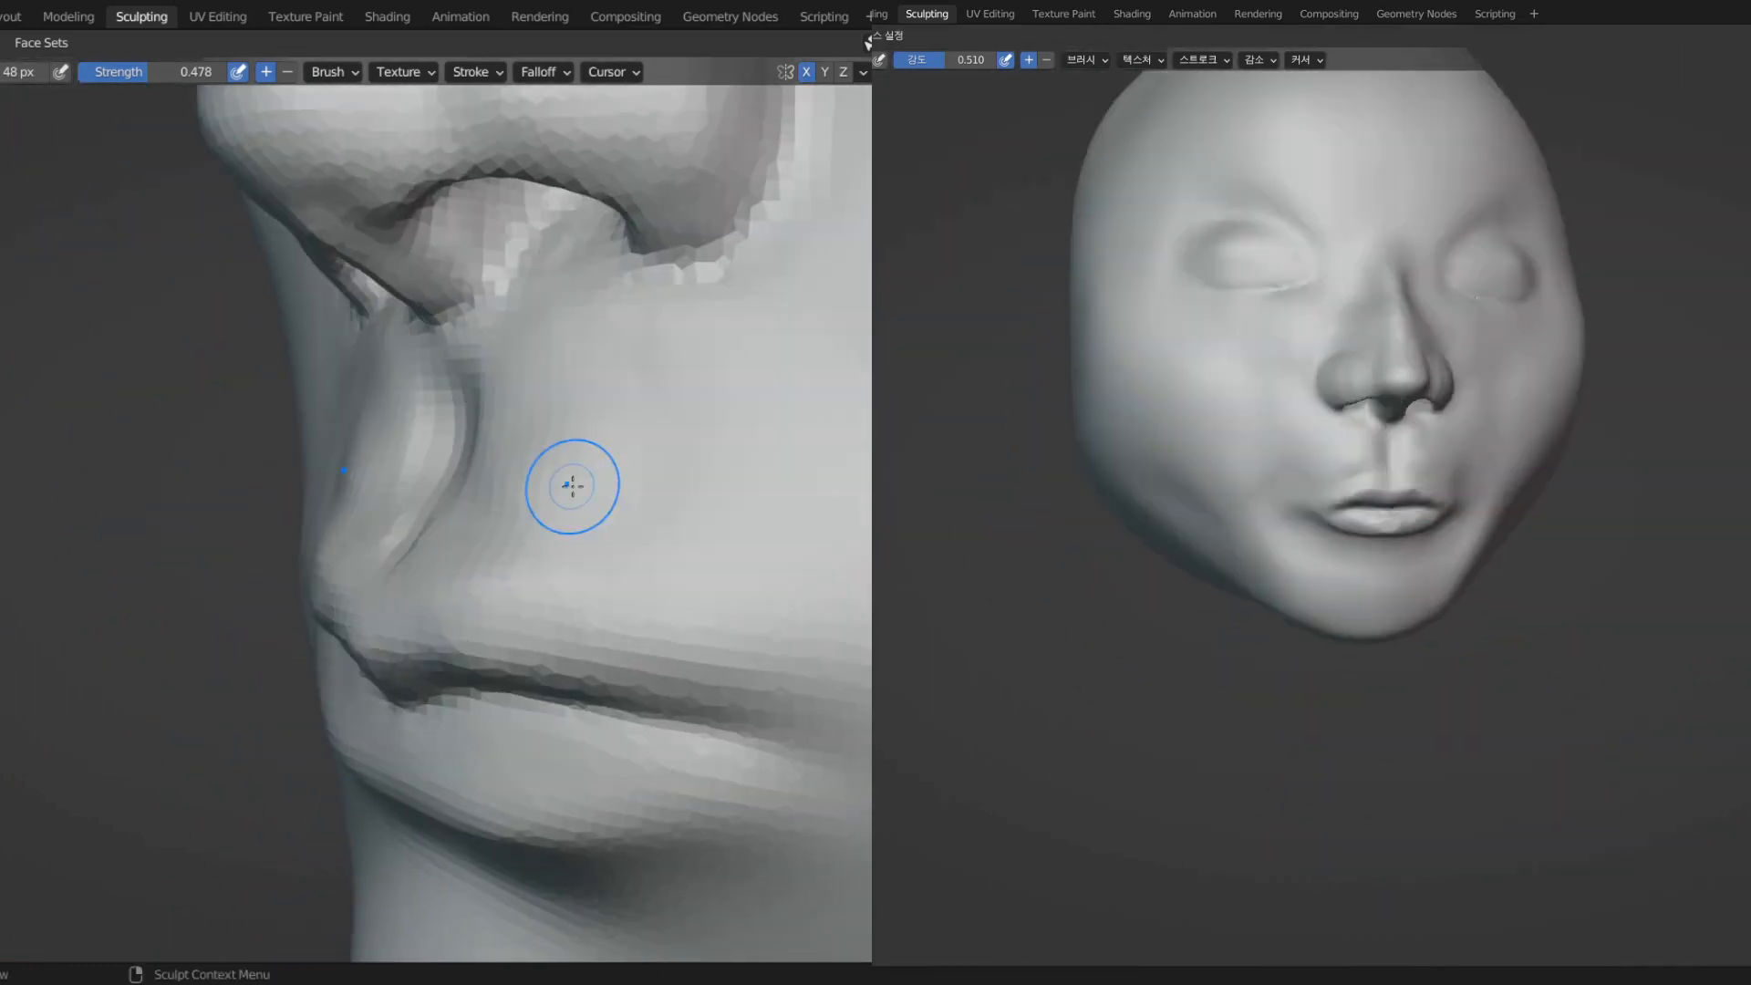
mouse_move(570, 484)
middle_down()
mouse_move(536, 610)
mouse_move(426, 531)
mouse_move(748, 600)
middle_up()
key(f)
click(1622, 485)
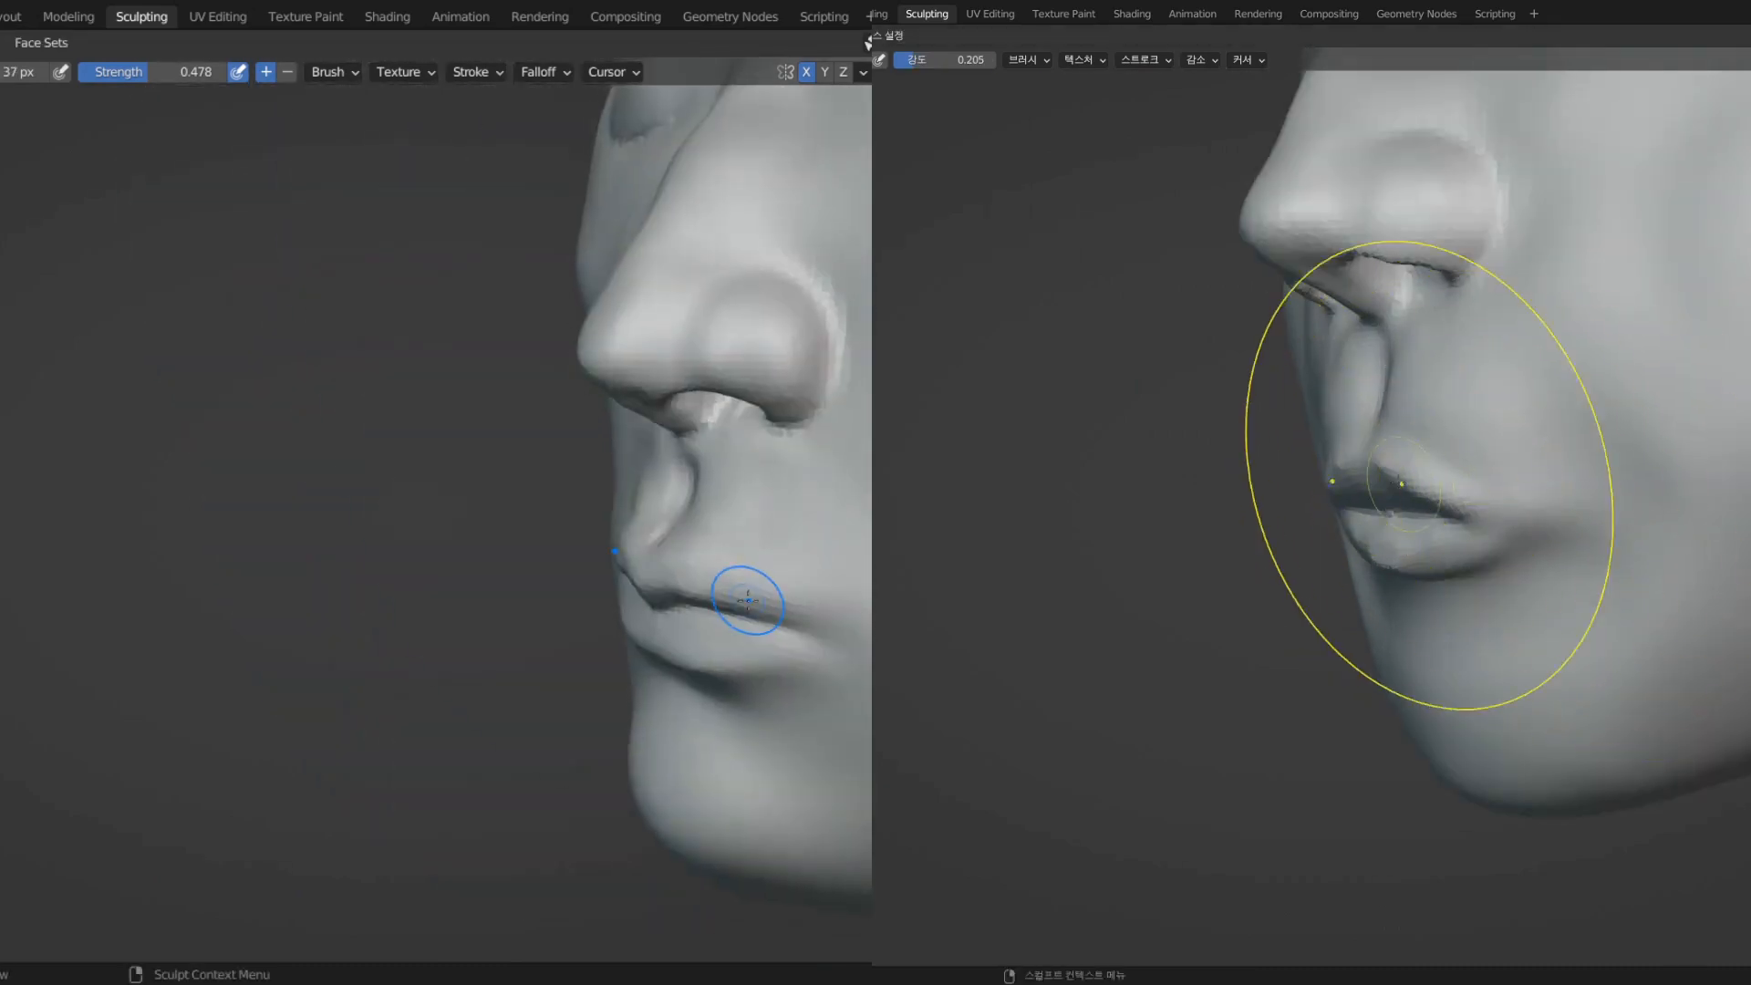
drag(1359, 459, 1357, 456)
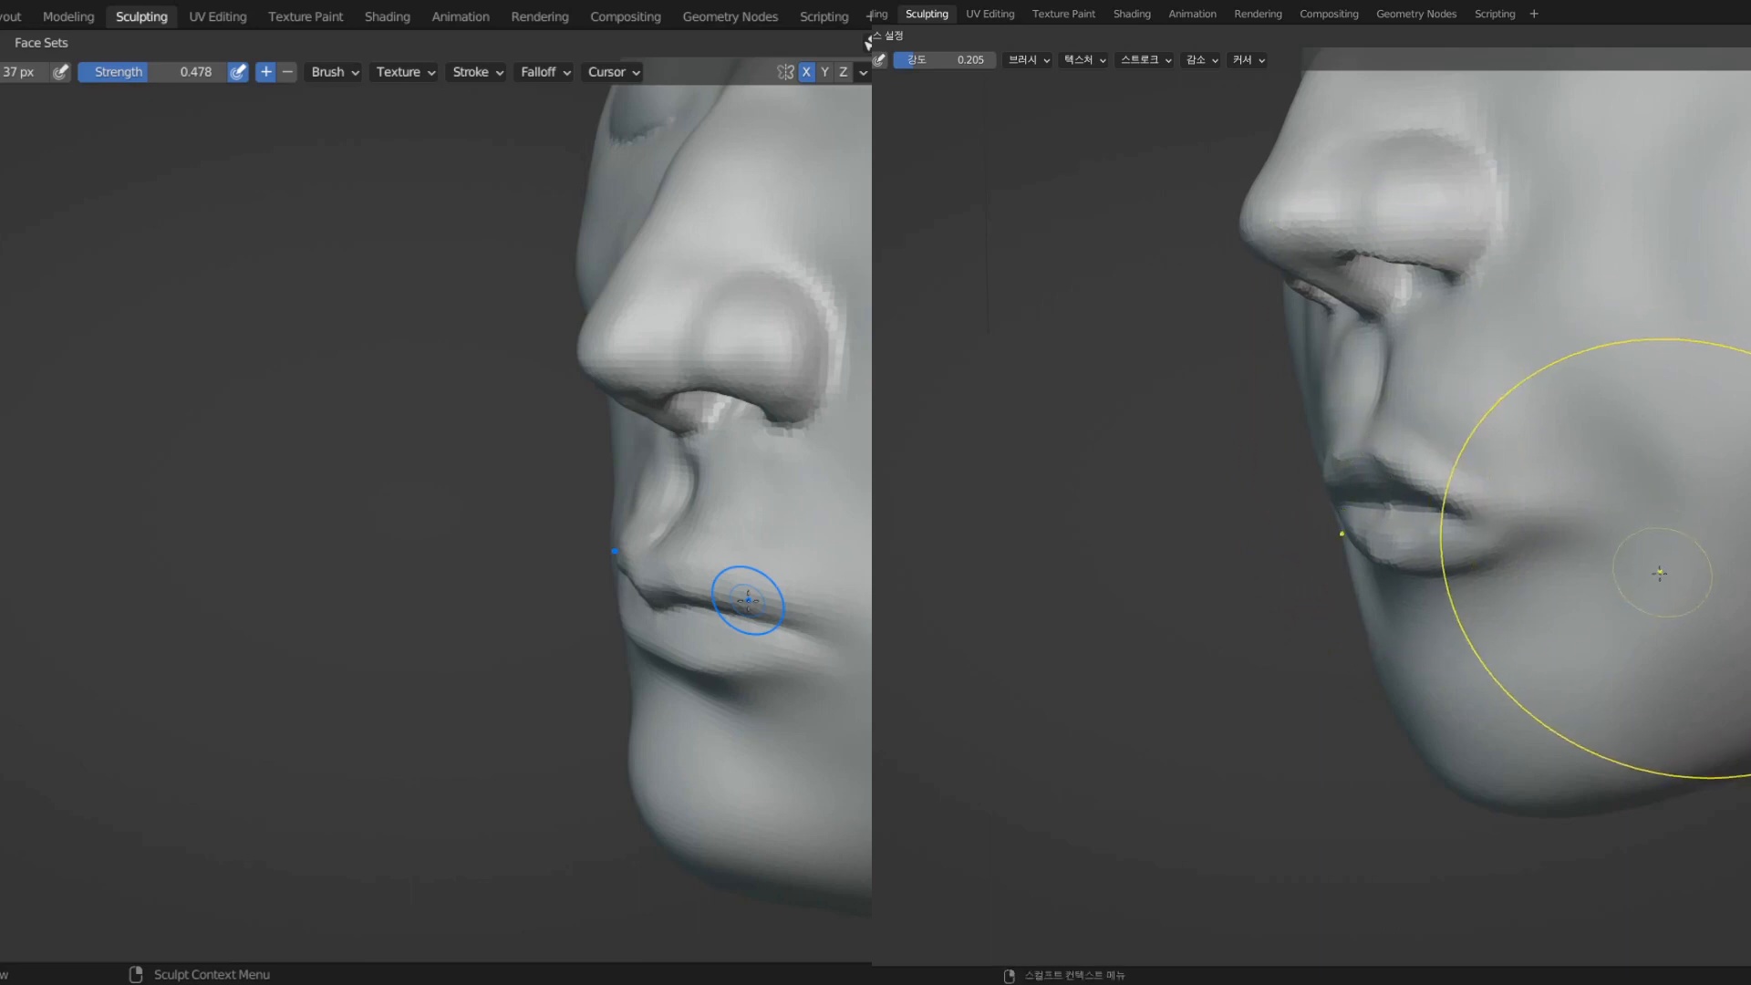
middle_drag(1575, 587, 1736, 588)
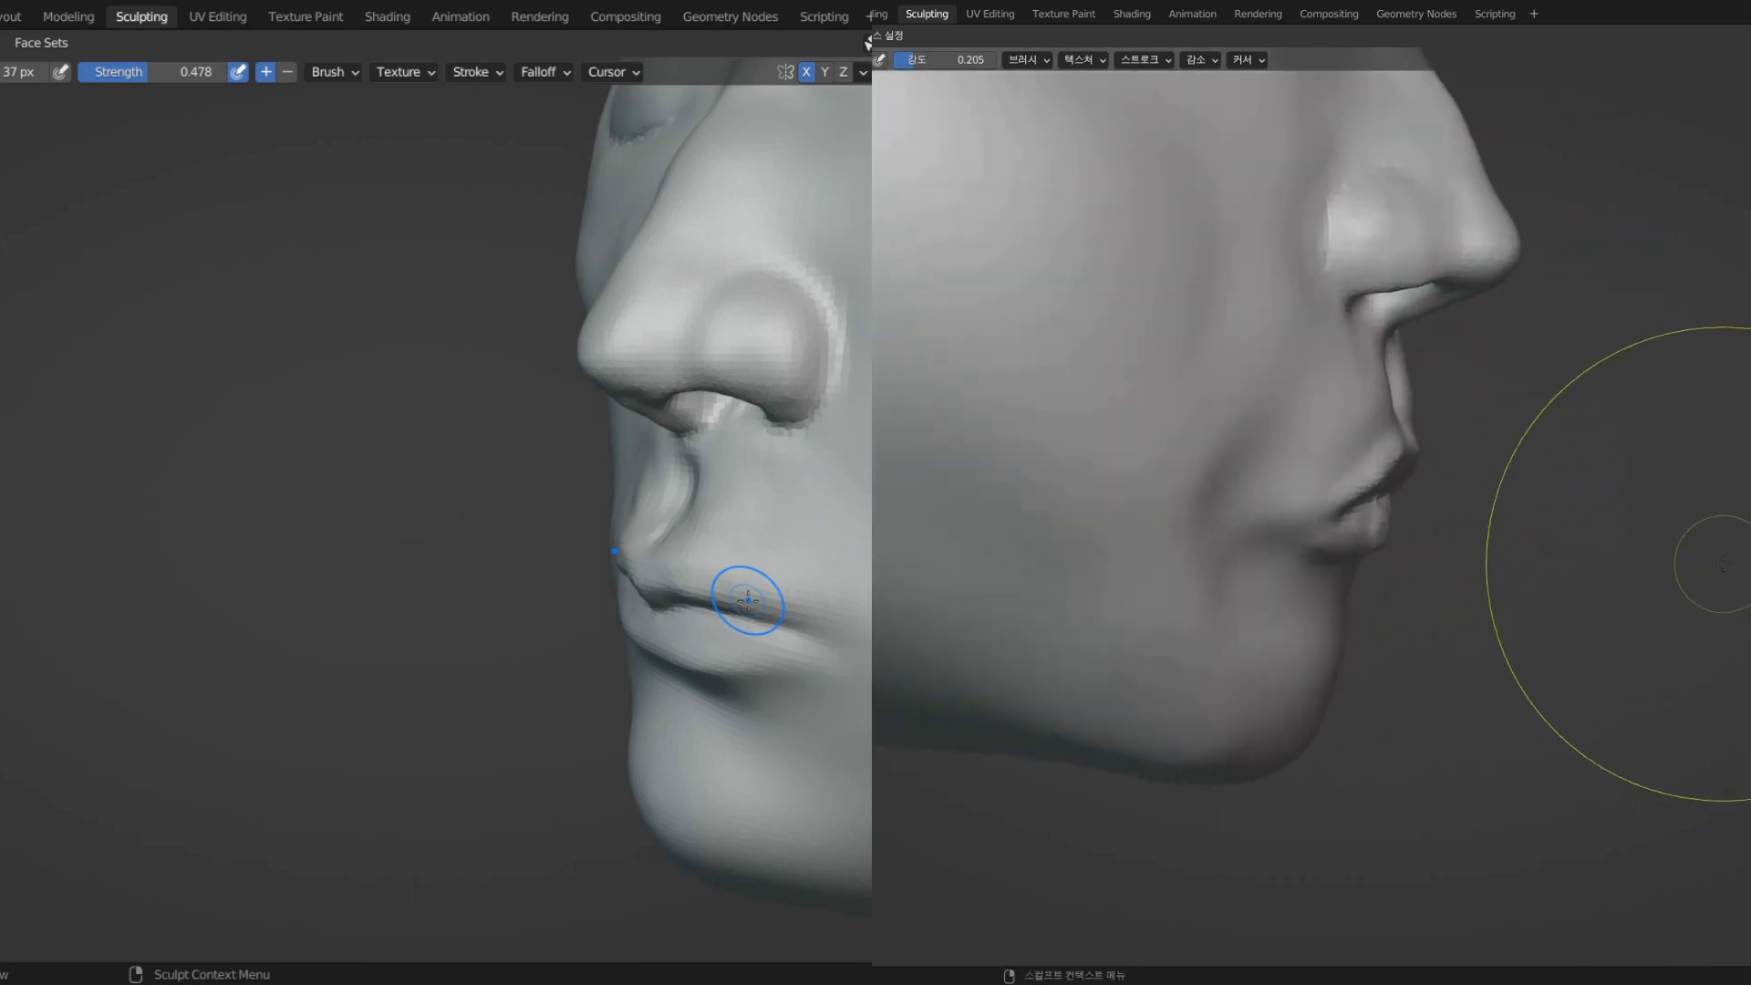
middle_drag(1633, 540, 1719, 586)
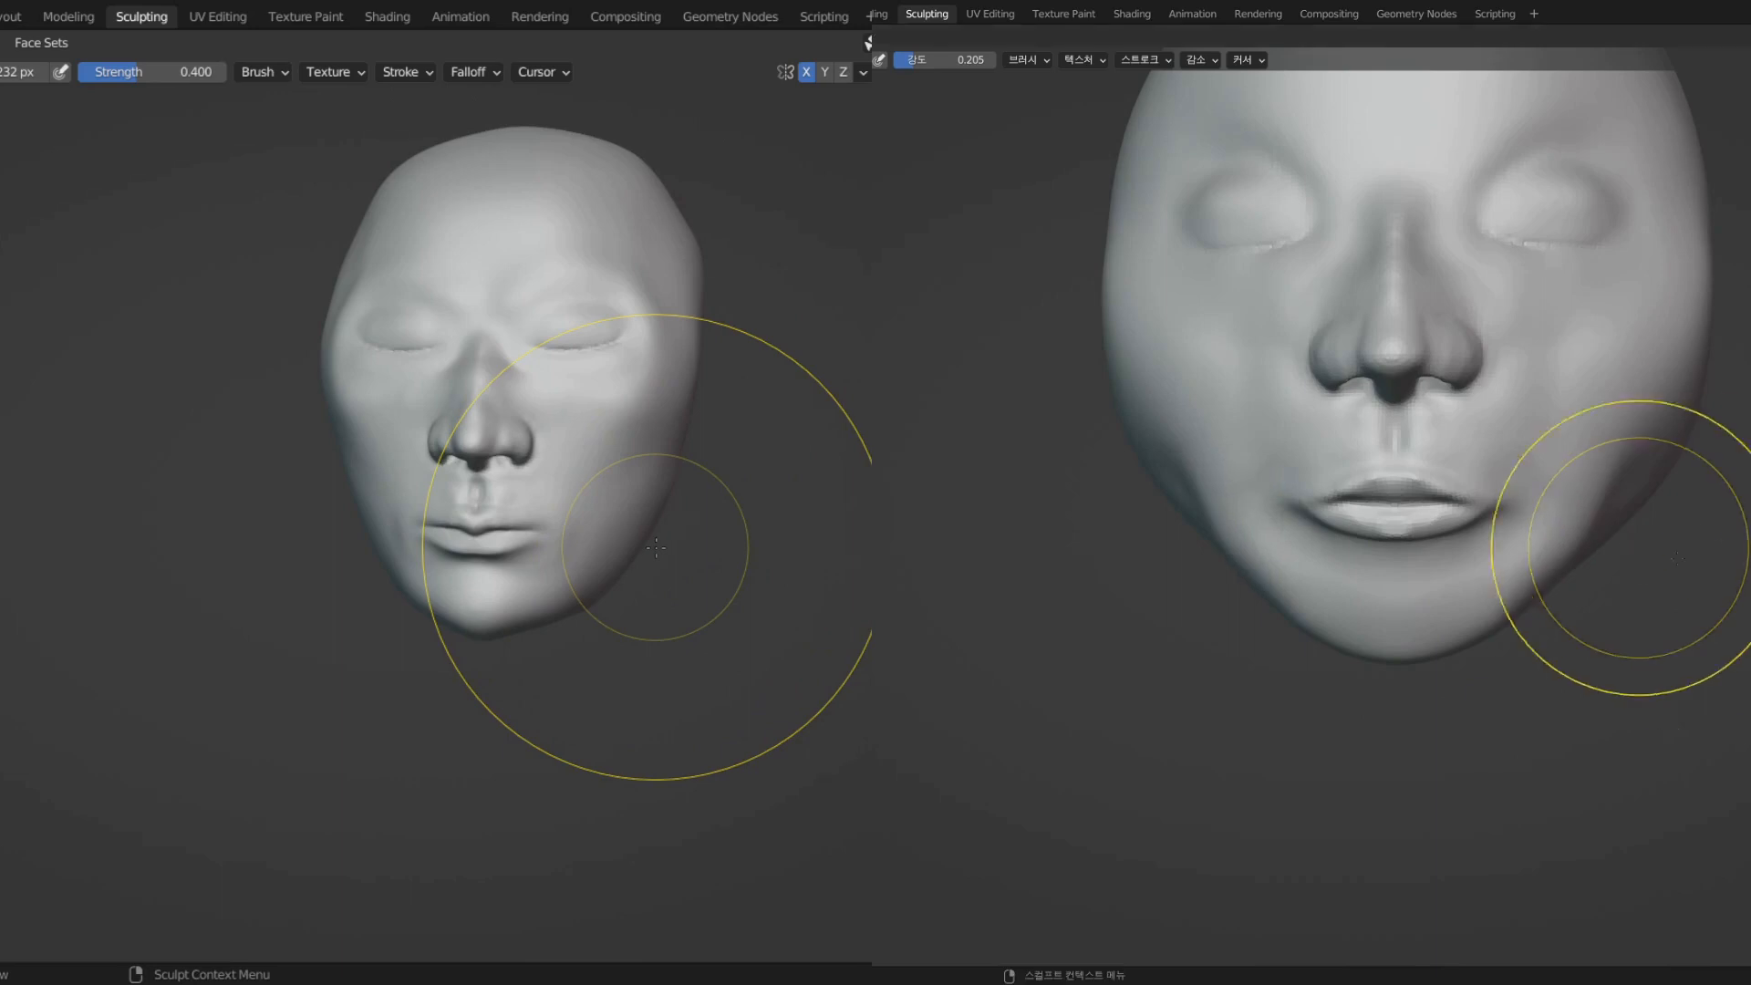
- Examine the proportions of both heads from the front and in profile
middle_drag(1623, 547, 1732, 569)
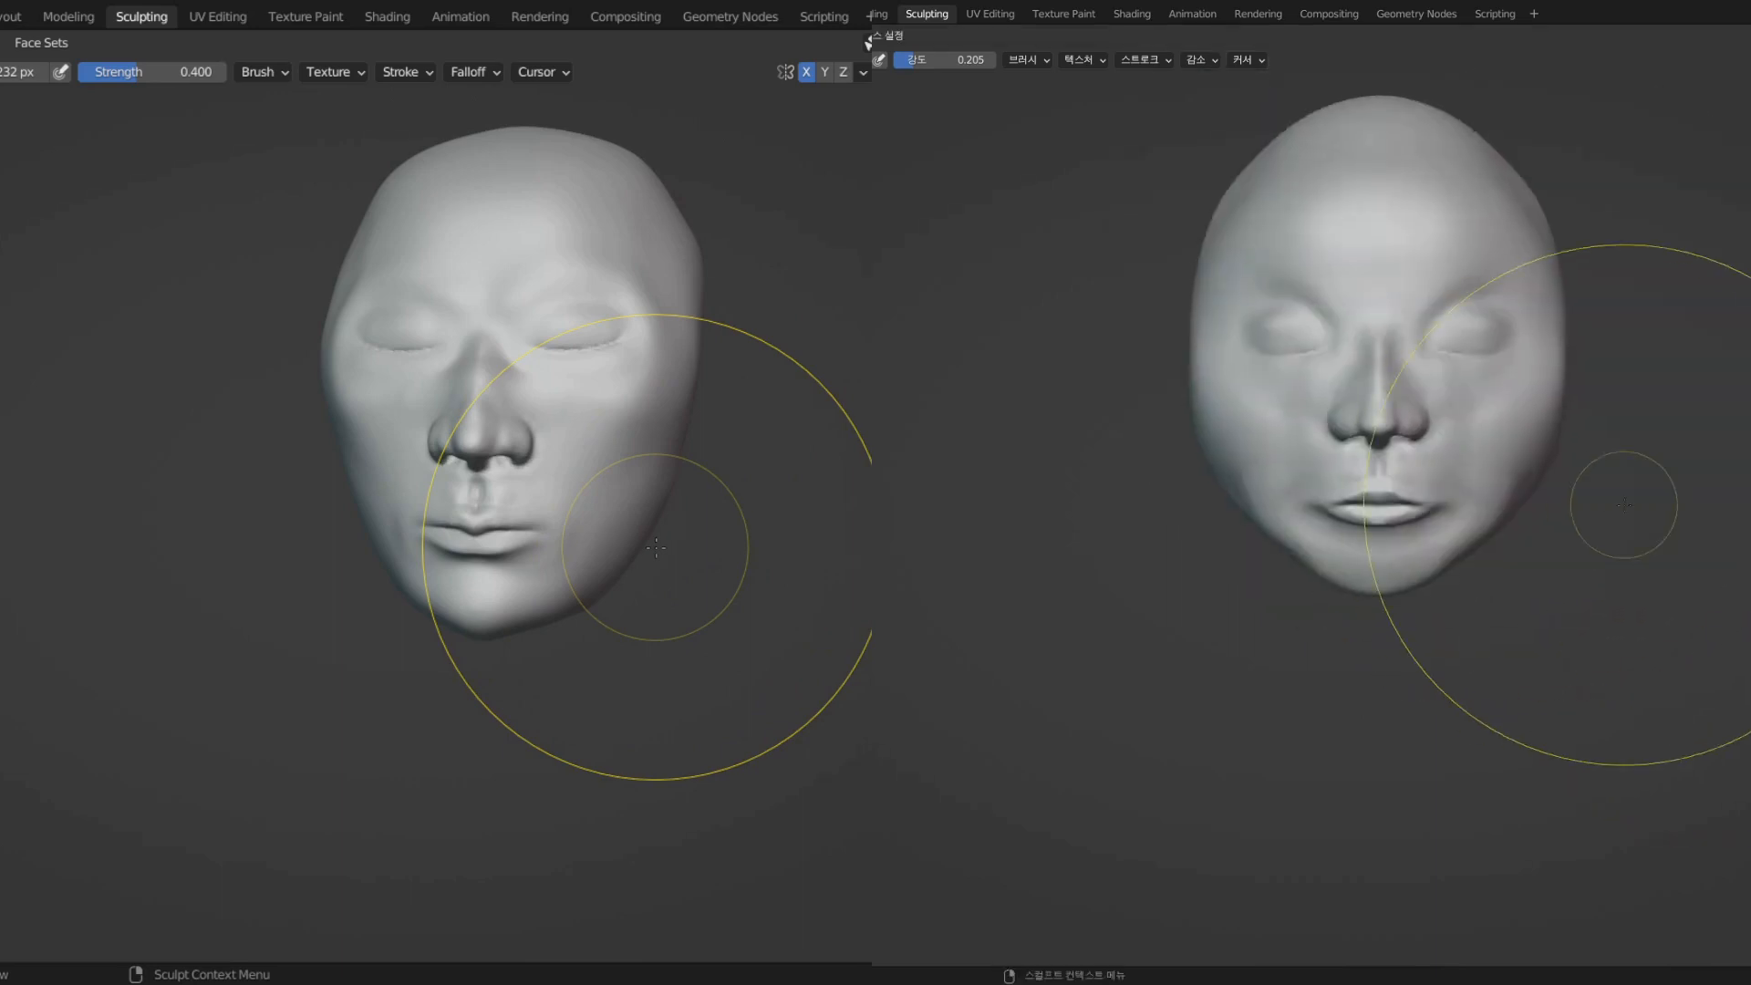
middle_drag(1602, 595, 1550, 593)
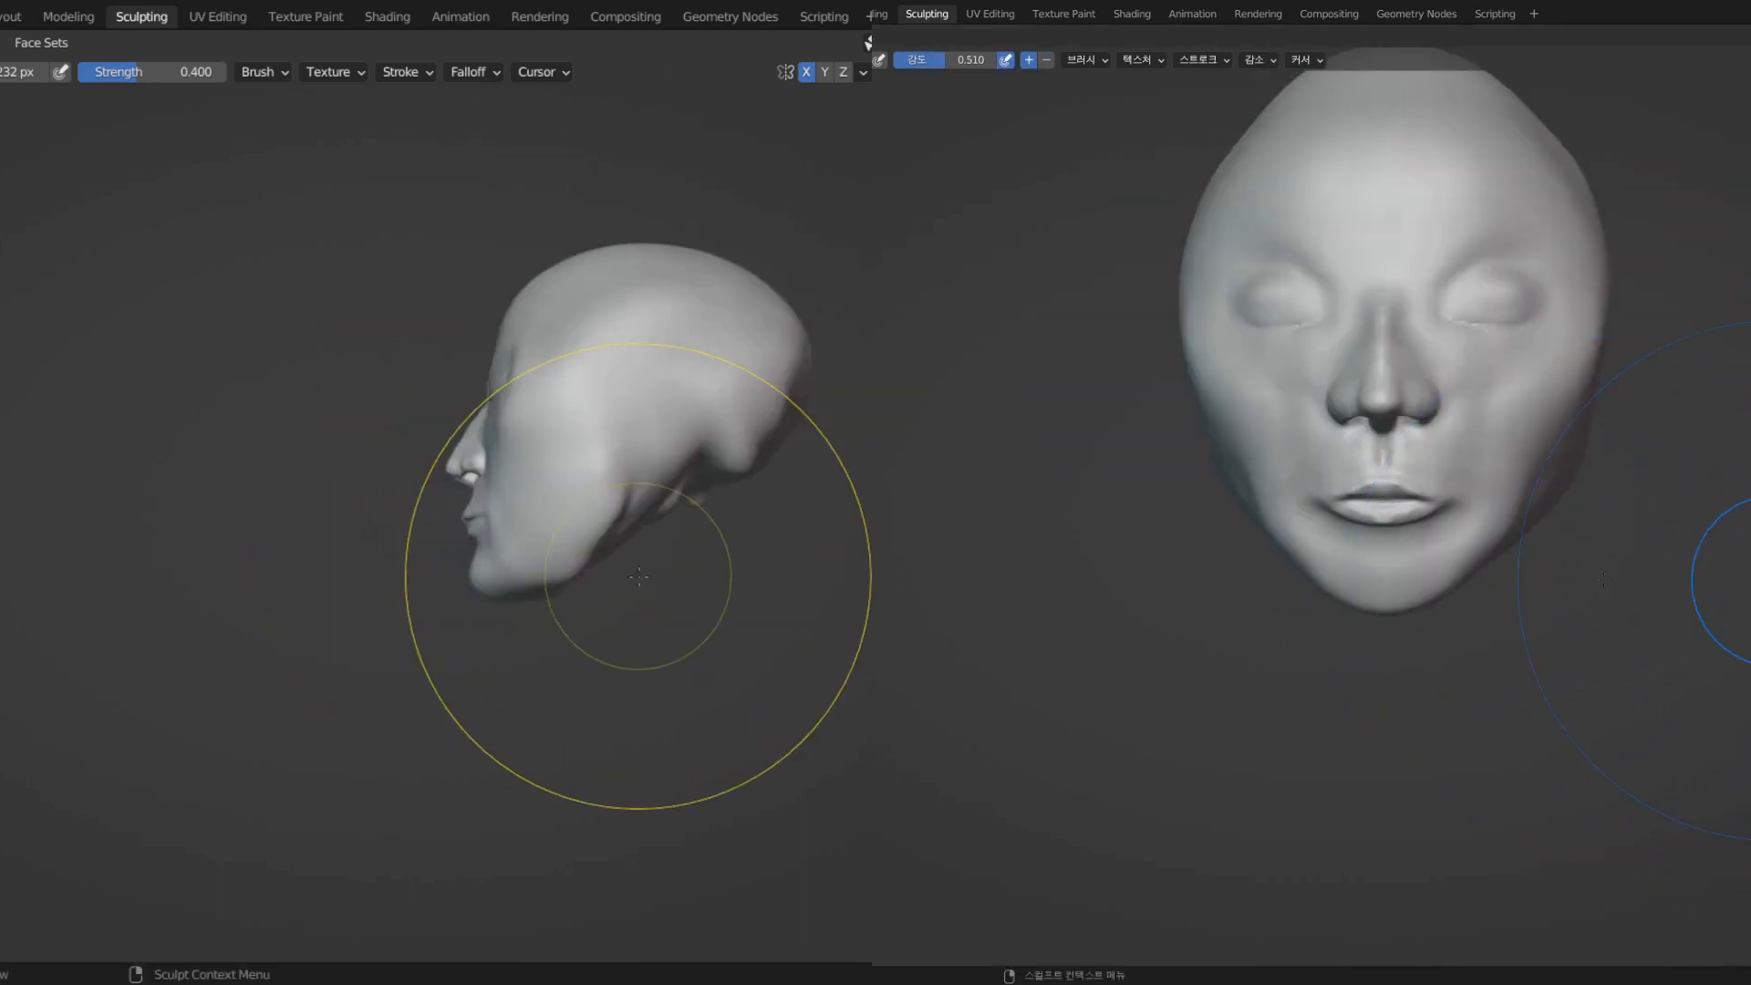
middle_drag(1615, 576, 1441, 578)
scroll(1719, 606, down, 3)
mouse_move(759, 638)
middle_down()
mouse_move(723, 607)
mouse_move(639, 593)
middle_up()
scroll(739, 626, up, 1)
middle_drag(1409, 573, 1457, 563)
middle_drag(648, 620, 629, 601)
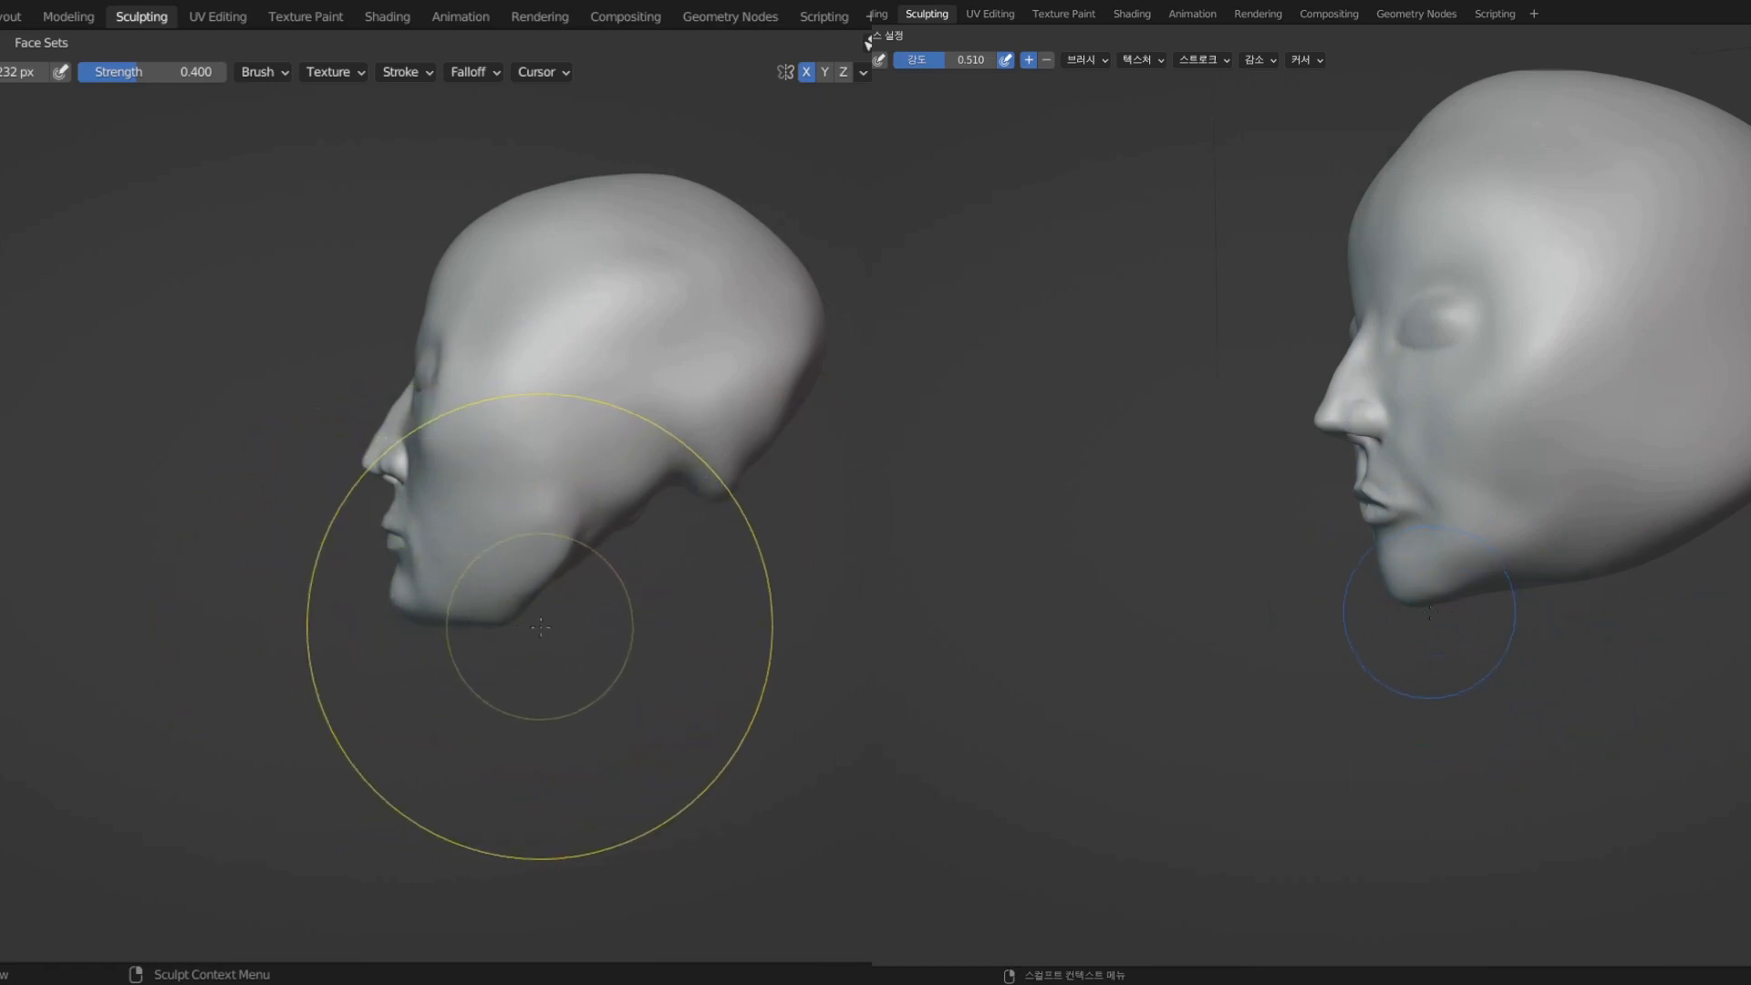
- Sculpt the underside of the first head's jaw with the Draw brush at 86 px and strength 0.478
middle_drag(540, 627, 496, 528)
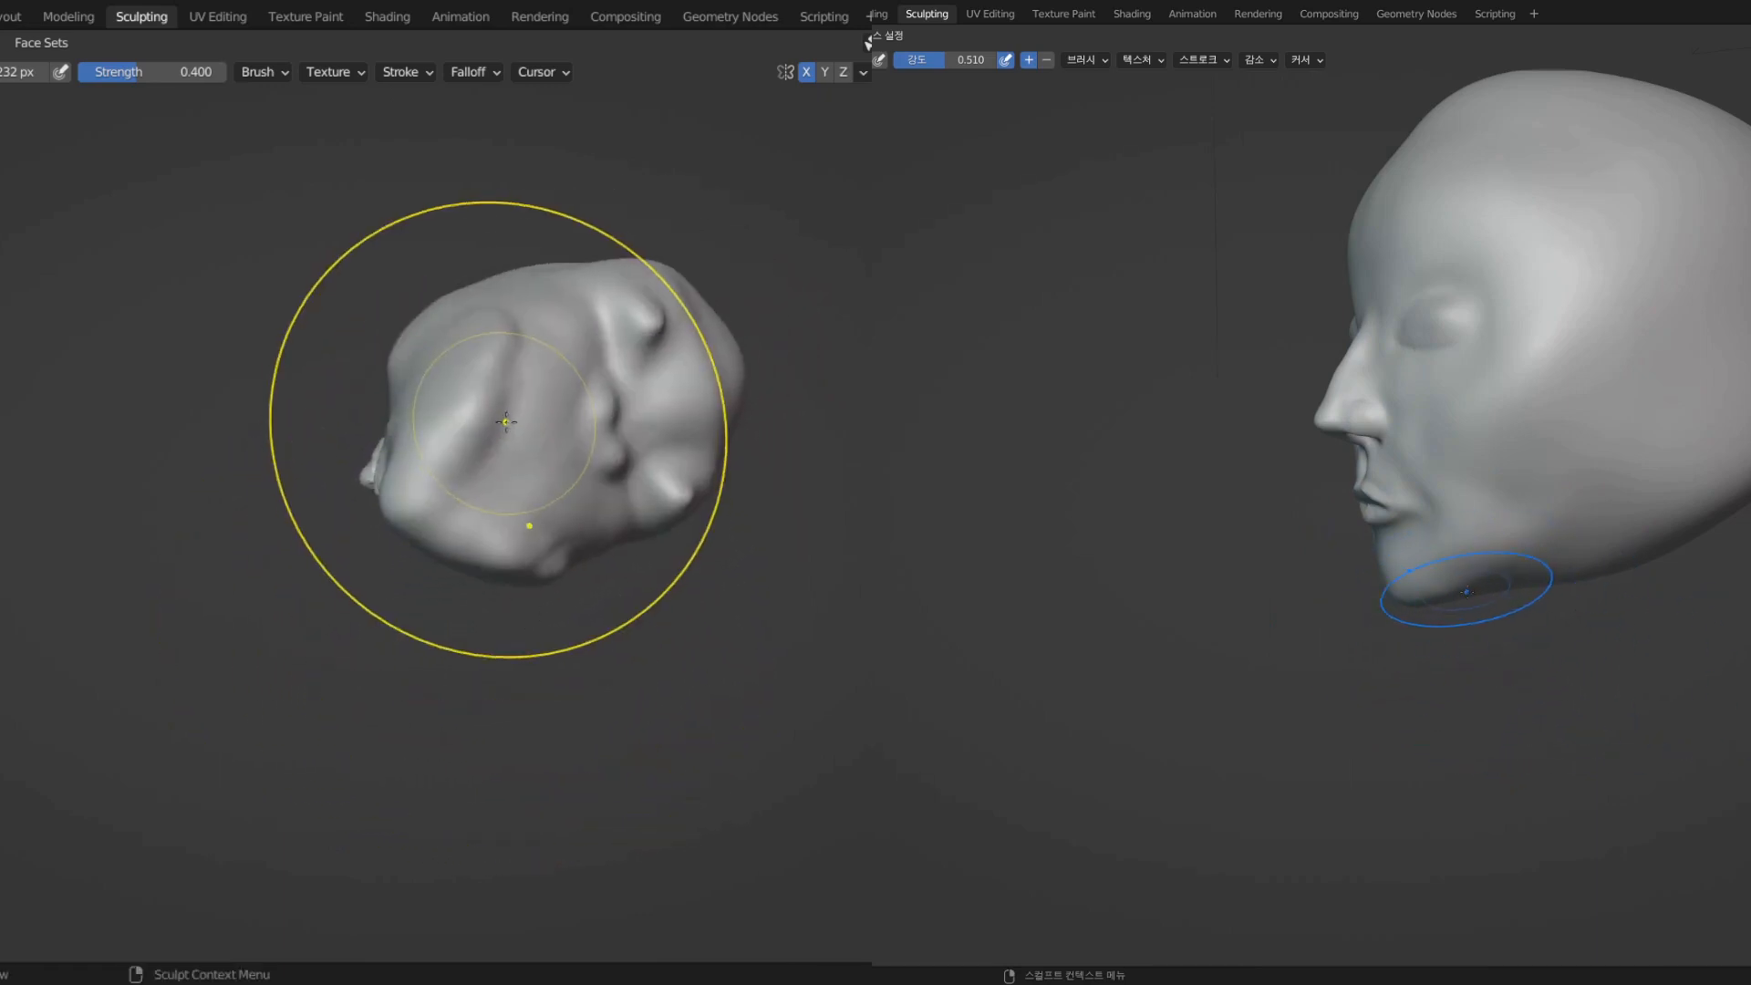
key(x)
key(f)
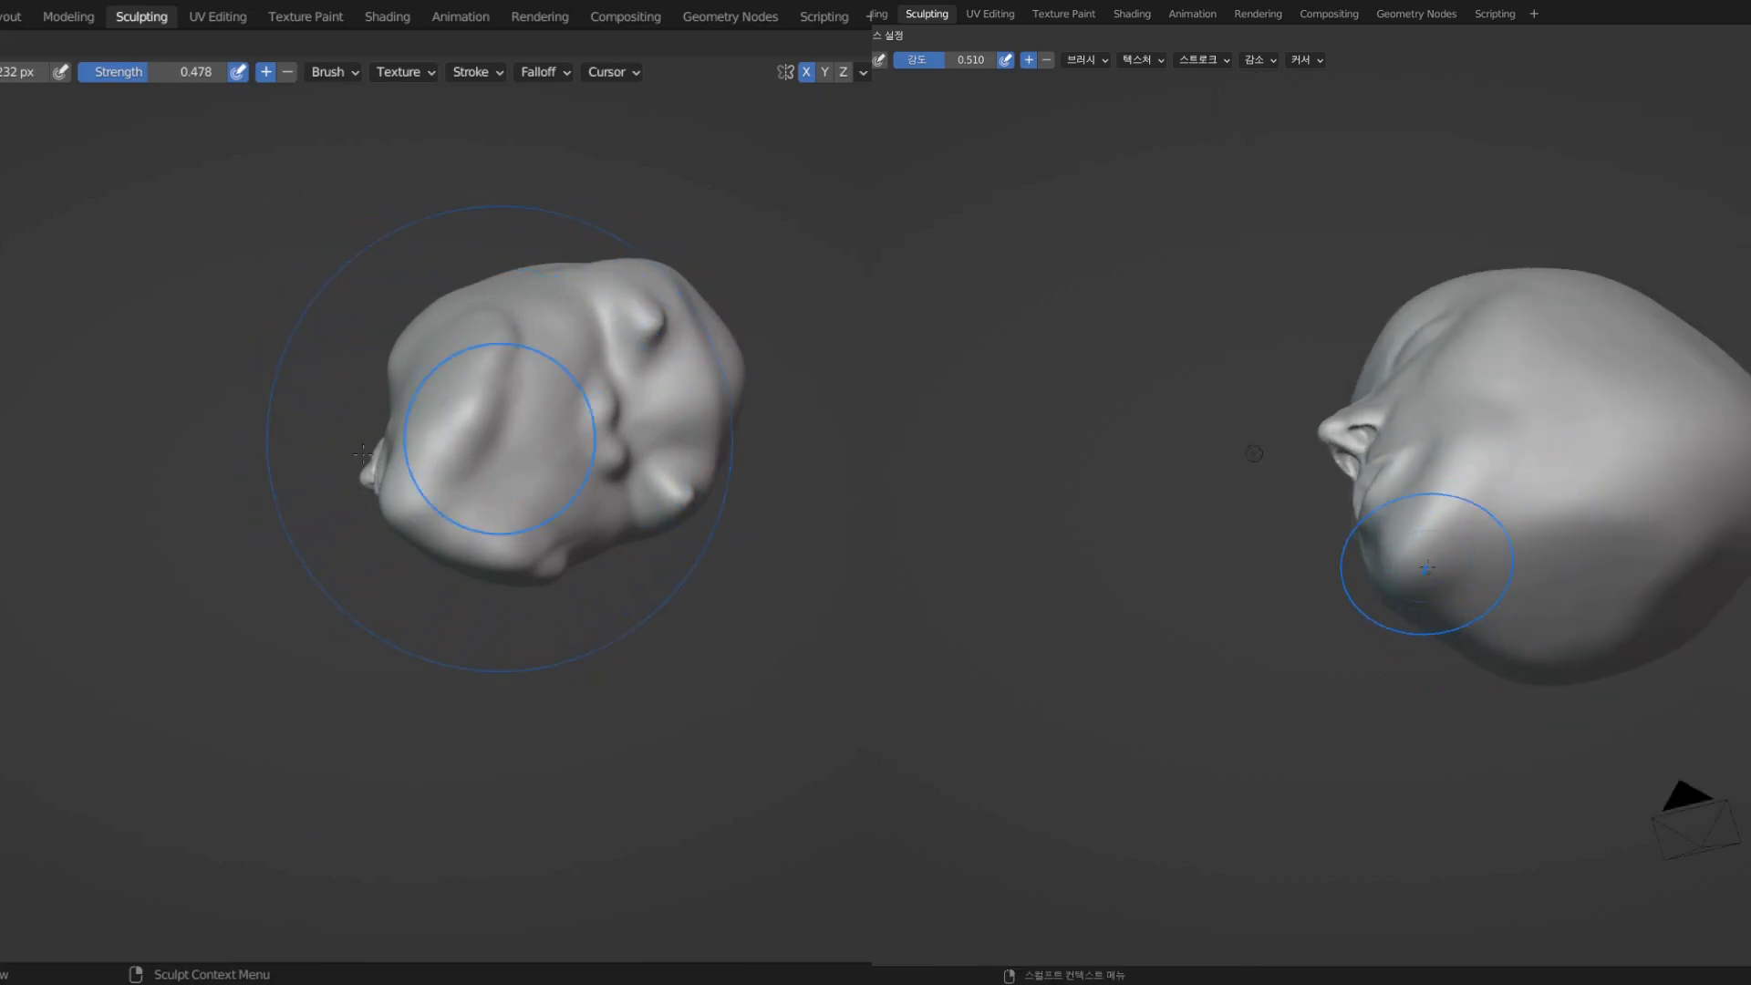
click(412, 446)
middle_drag(508, 441, 499, 508)
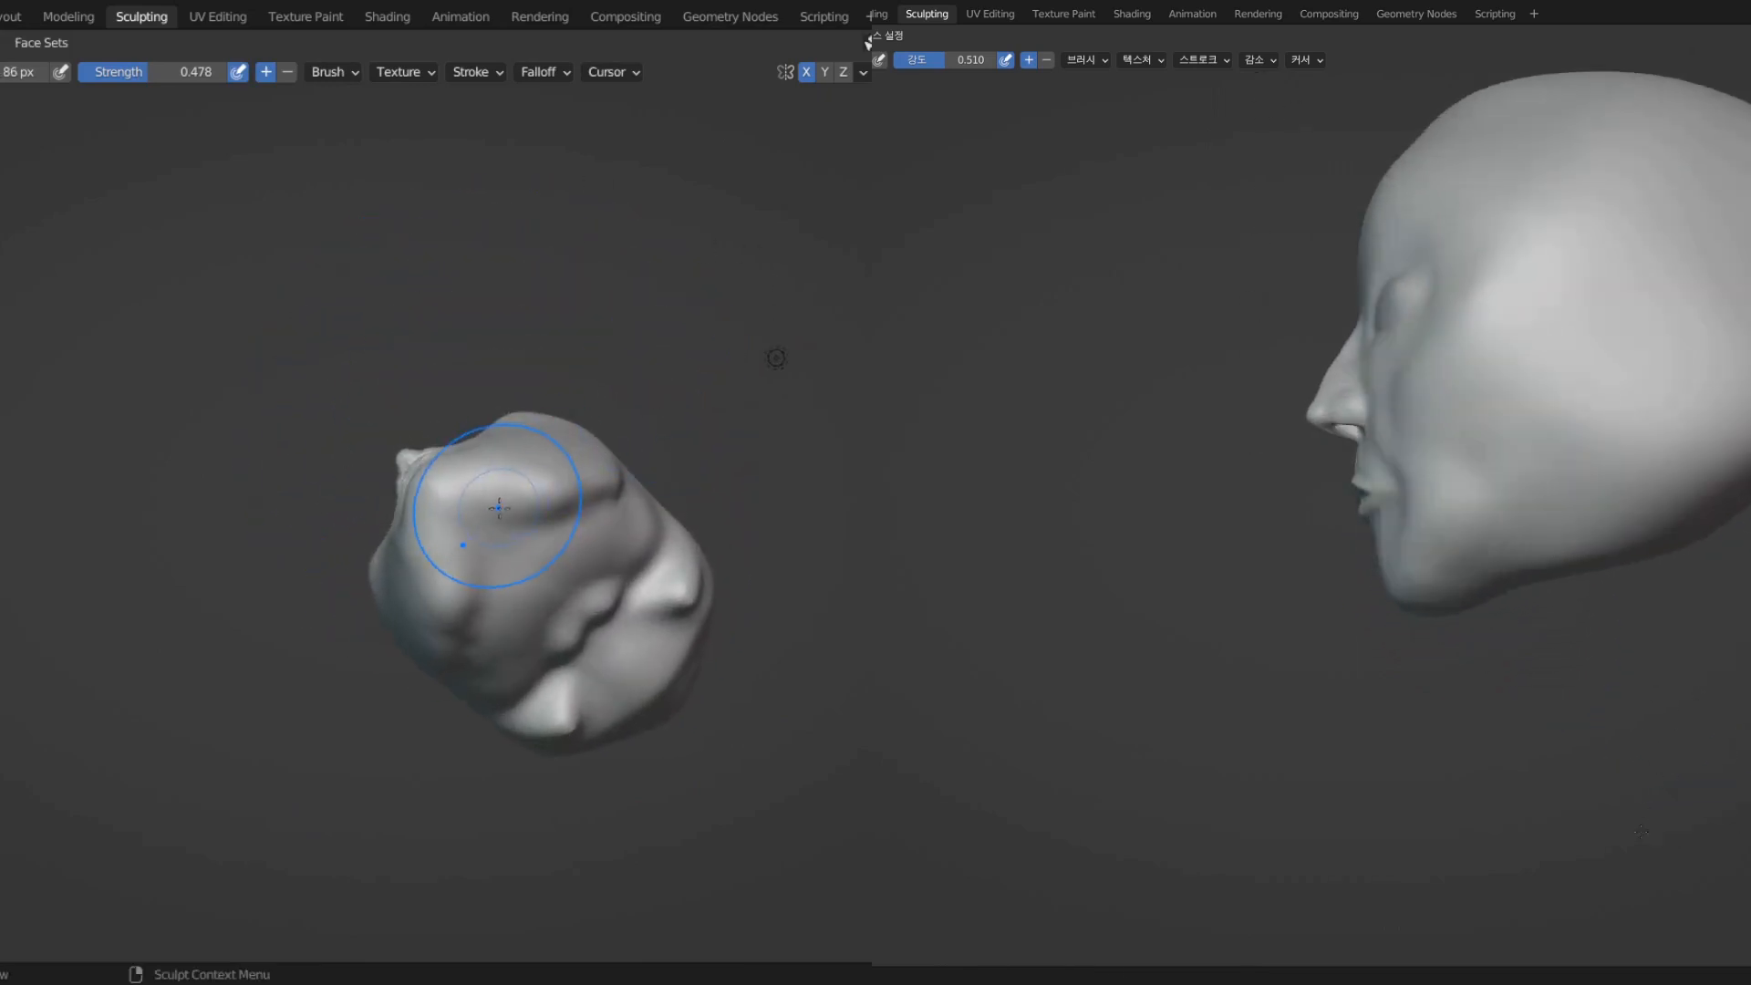
mouse_move(1637, 703)
middle_down()
mouse_move(1614, 662)
mouse_move(1573, 807)
mouse_move(1637, 807)
middle_up()
mouse_move(575, 512)
mouse_down()
mouse_move(622, 486)
mouse_move(589, 488)
mouse_up()
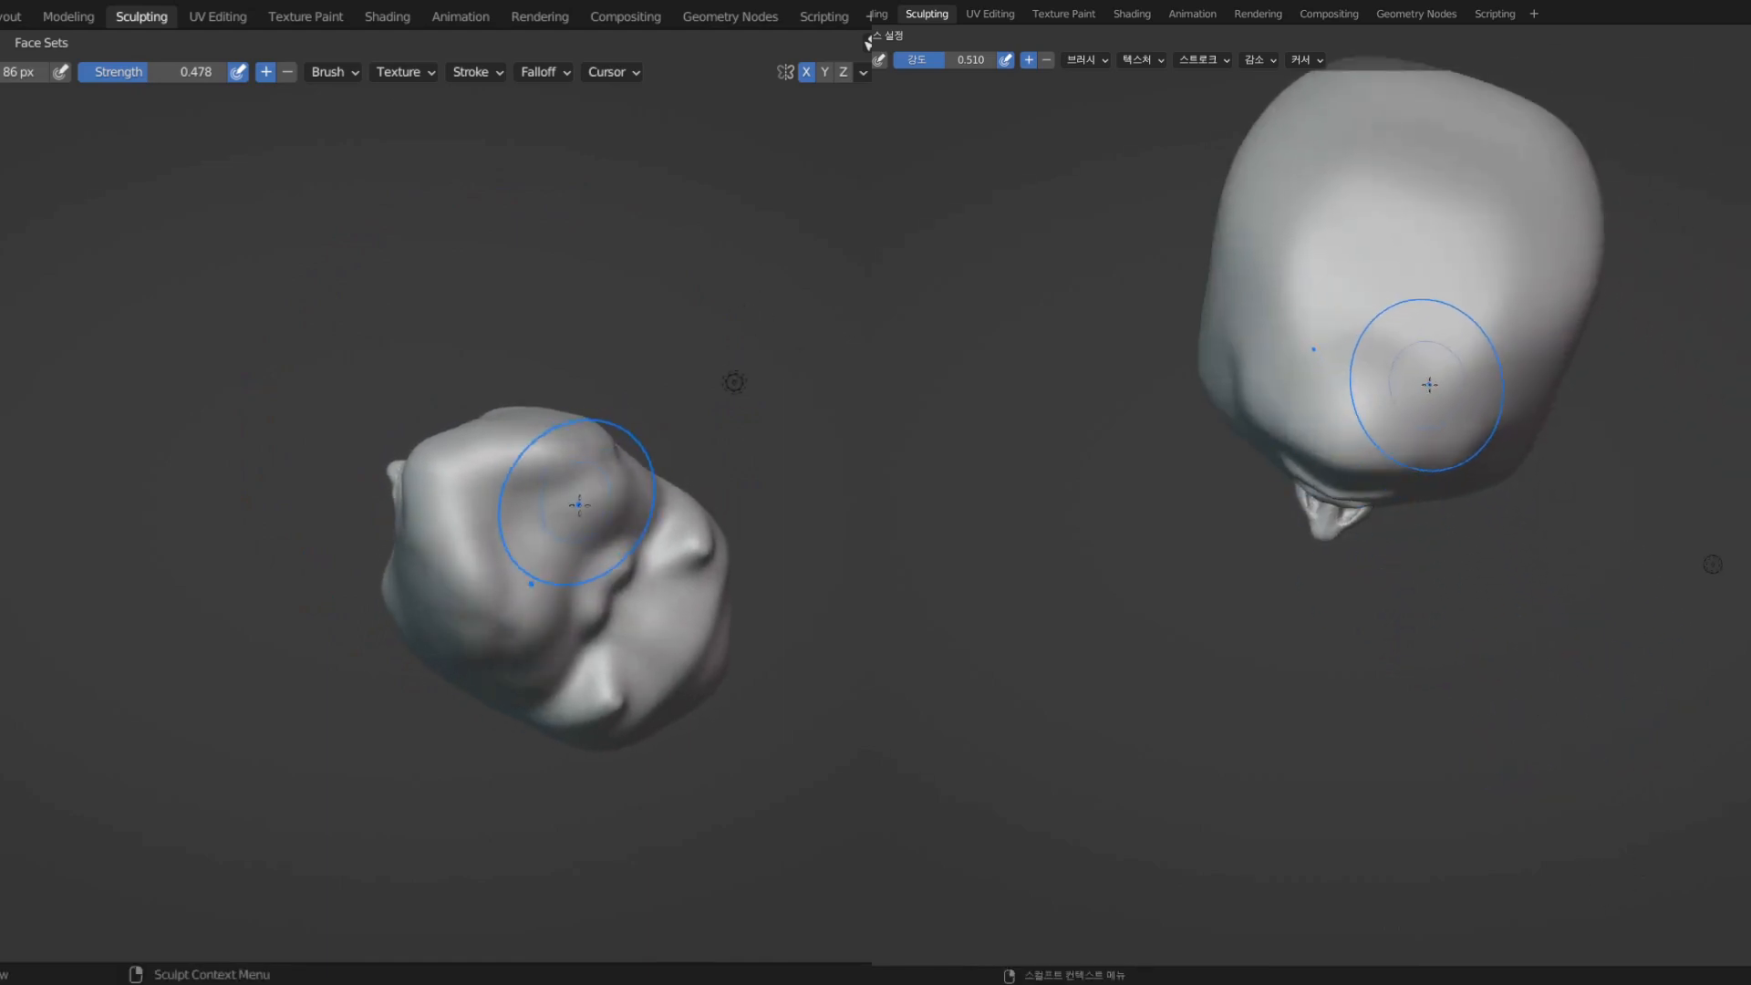
mouse_move(528, 508)
middle_down()
mouse_move(512, 631)
mouse_move(527, 626)
mouse_move(469, 664)
middle_up()
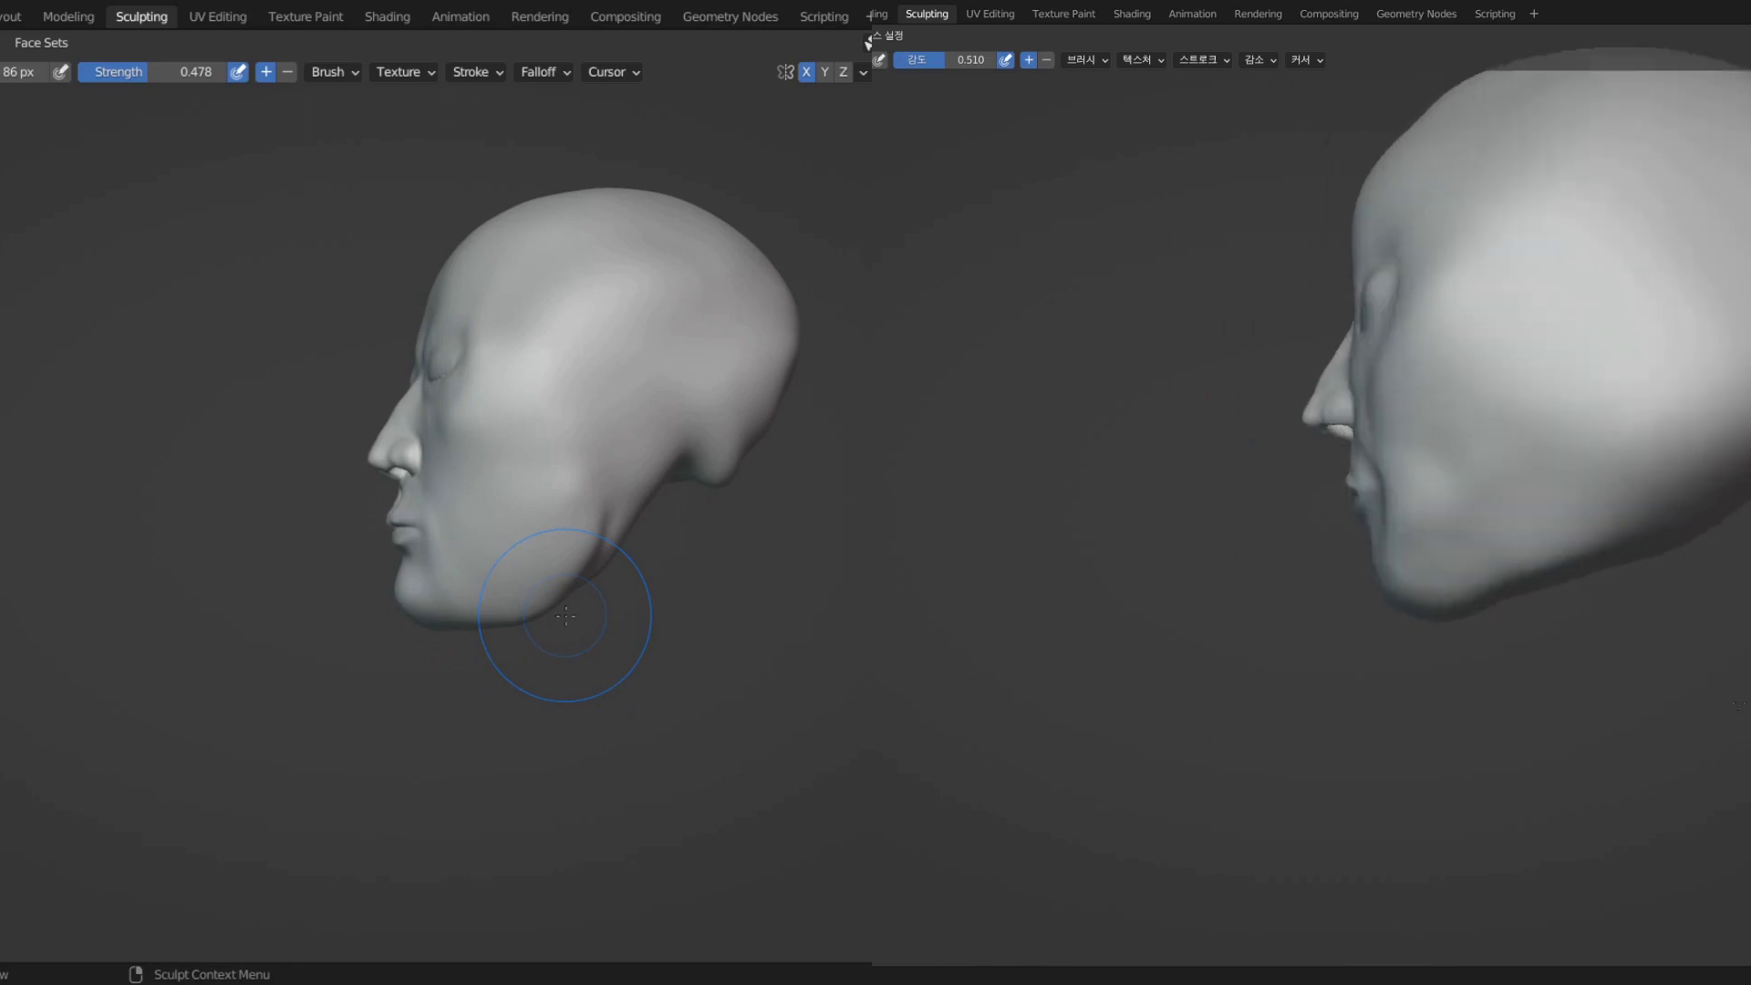
mouse_move(565, 616)
middle_down()
mouse_move(476, 508)
mouse_move(593, 627)
middle_up()
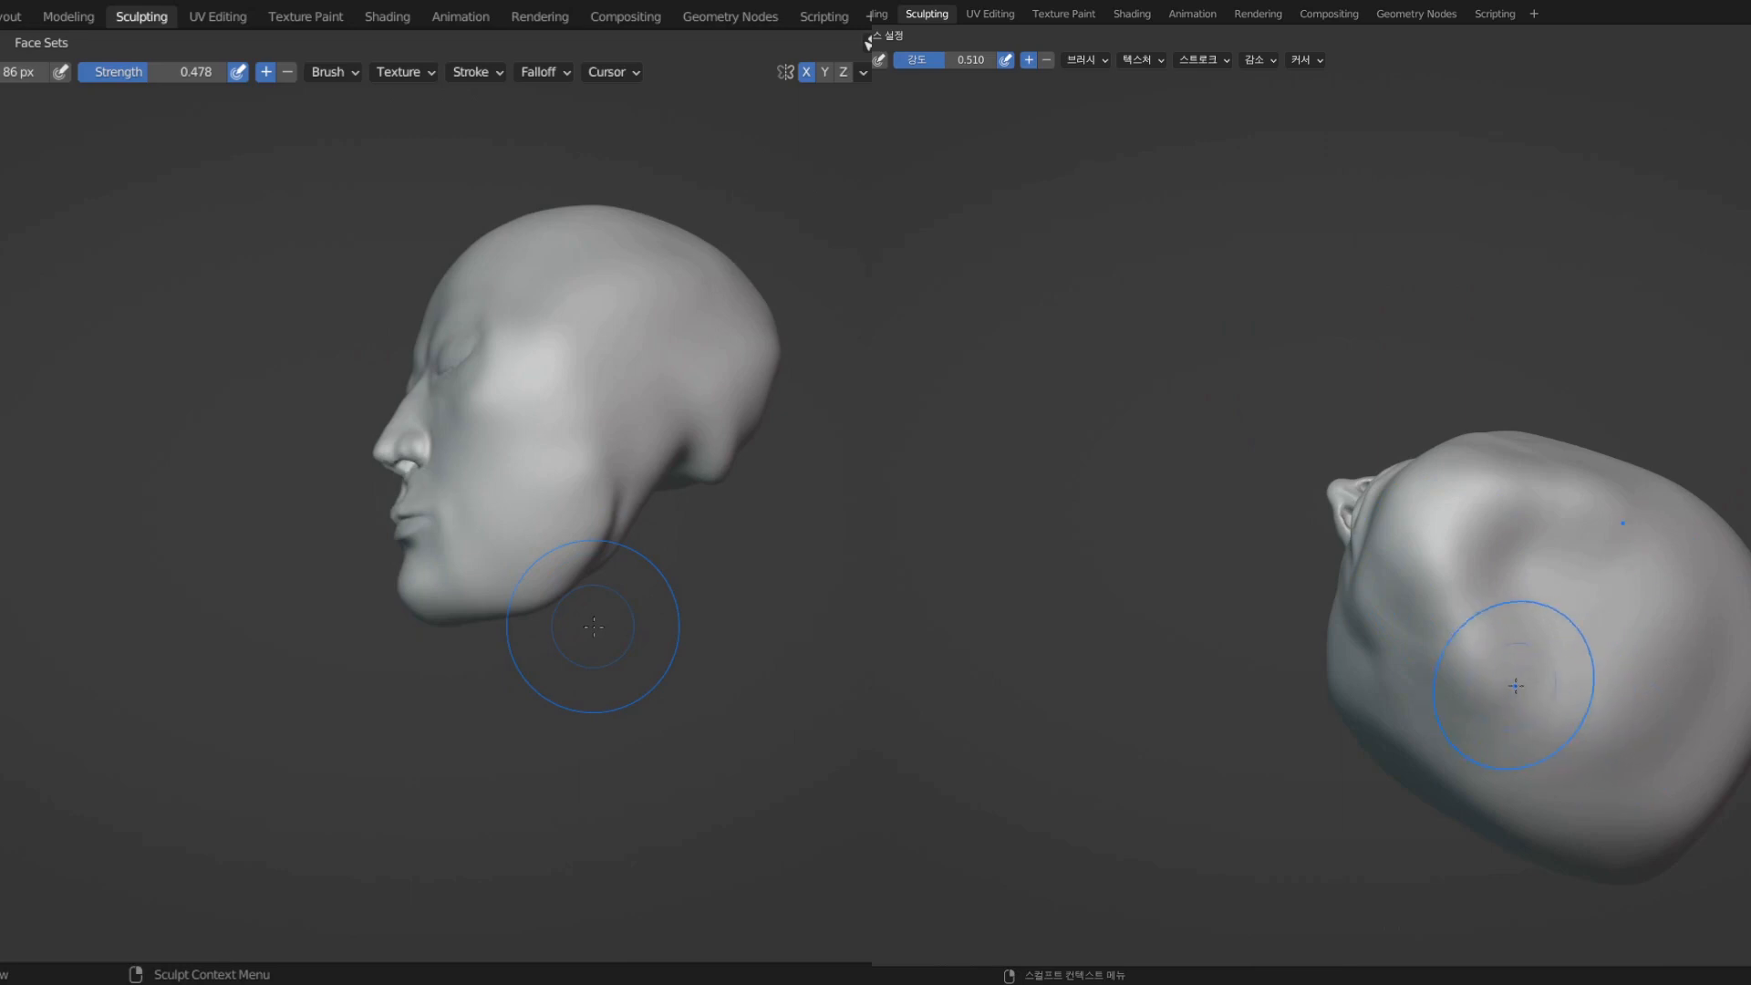
- Reduce the Draw brush to 52 px and define the first head's rear jawline at strength 0.478
mouse_move(578, 592)
middle_down()
mouse_move(473, 449)
mouse_move(567, 586)
mouse_move(528, 664)
mouse_move(535, 544)
middle_up()
key(f)
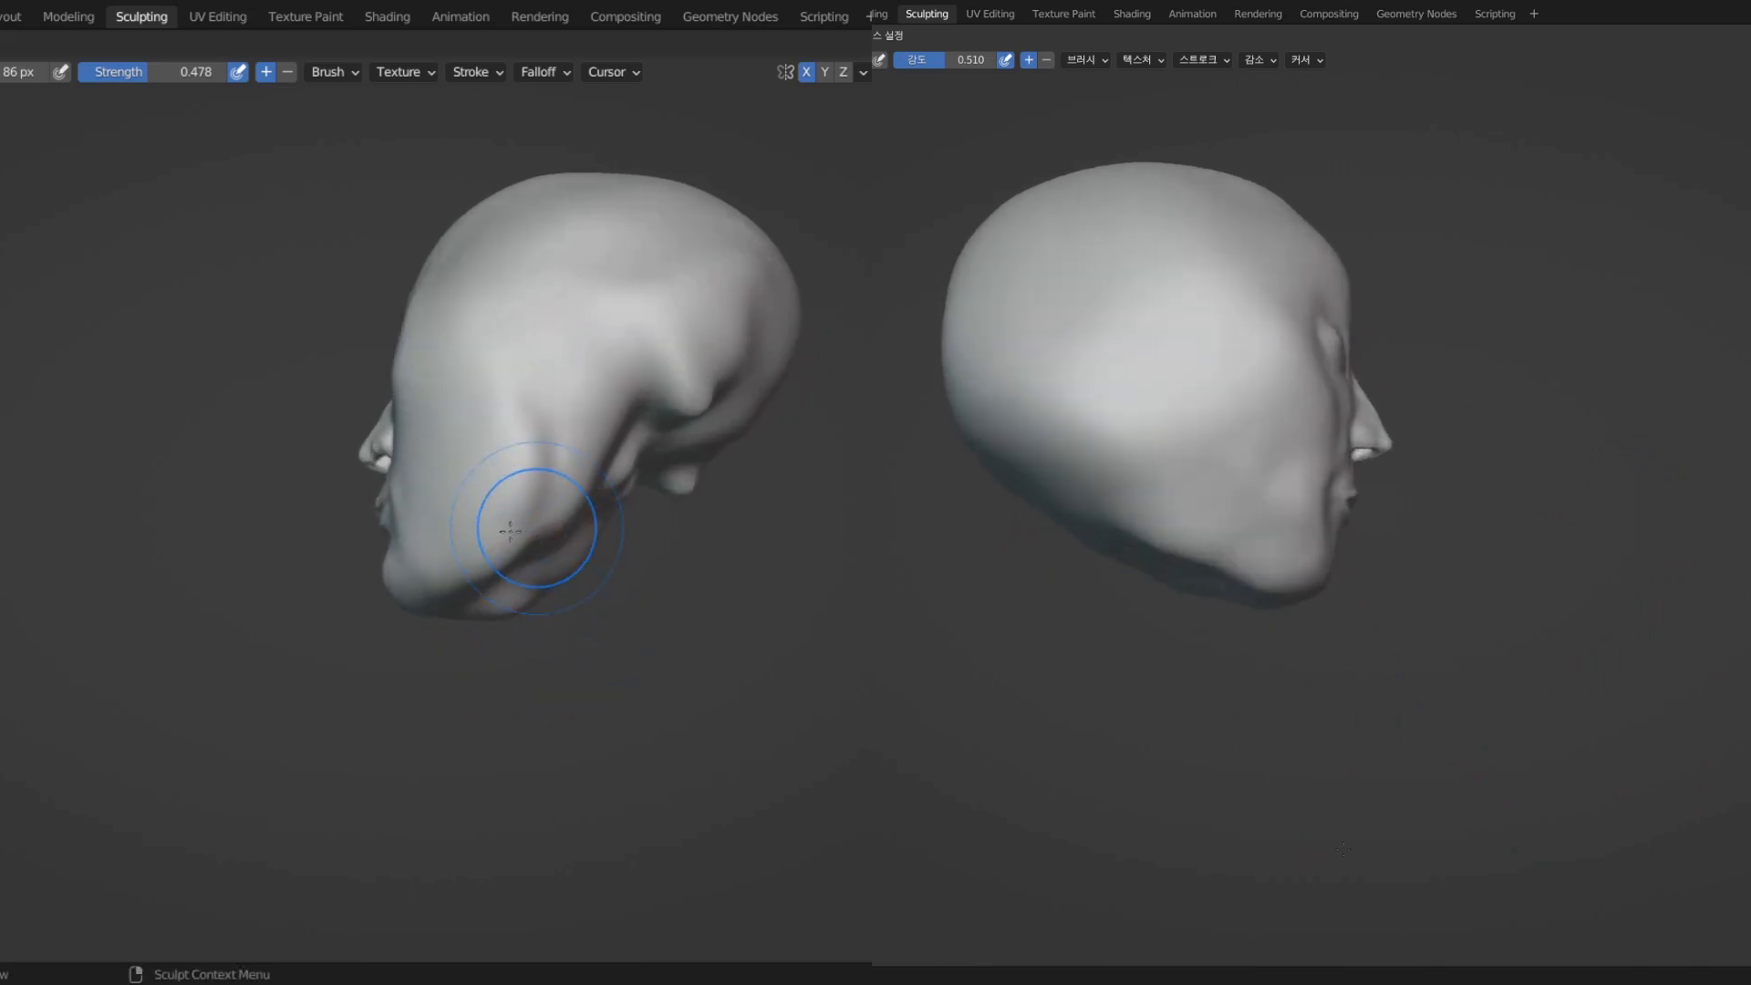
click(591, 529)
mouse_move(550, 480)
mouse_down()
mouse_move(549, 453)
mouse_move(521, 535)
mouse_up()
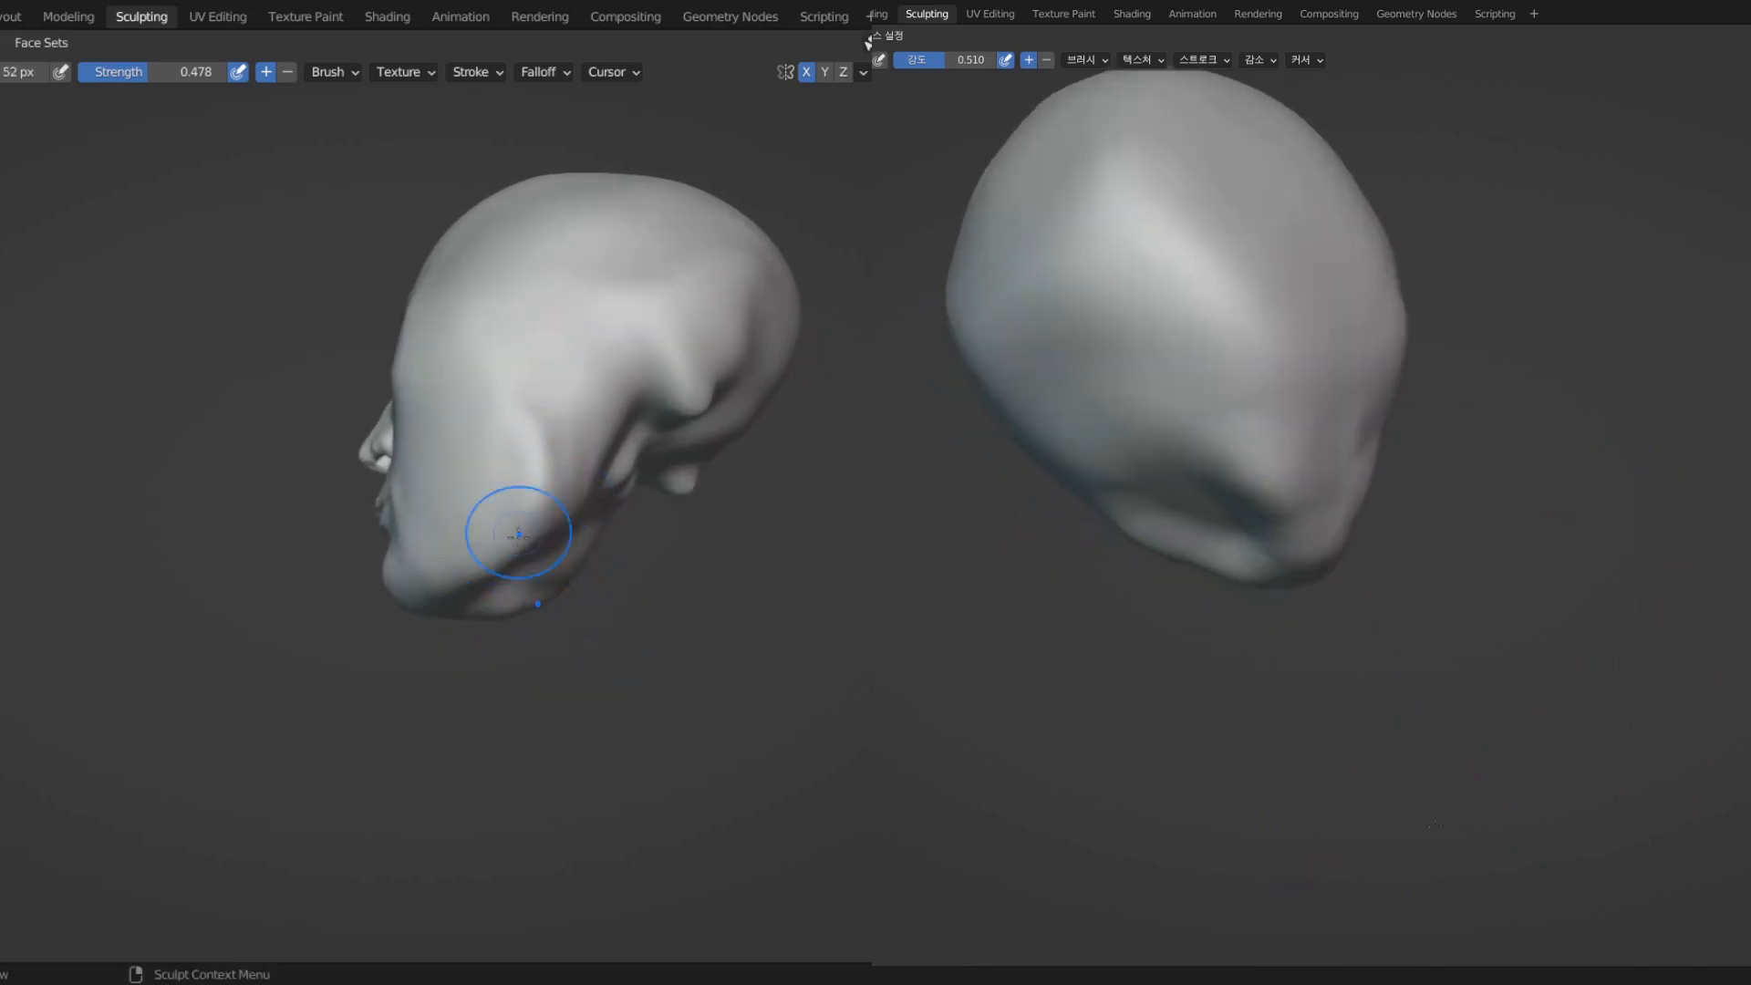
middle_drag(521, 535, 528, 553)
- Adjust the first head's jaw corner with the Grab brush at 182 px and strength 0.400
mouse_move(505, 439)
middle_down()
mouse_move(411, 508)
mouse_move(710, 607)
mouse_move(781, 664)
mouse_move(651, 639)
mouse_move(626, 602)
mouse_move(651, 617)
middle_up()
key(g)
key(f)
click(692, 617)
drag(615, 573, 619, 570)
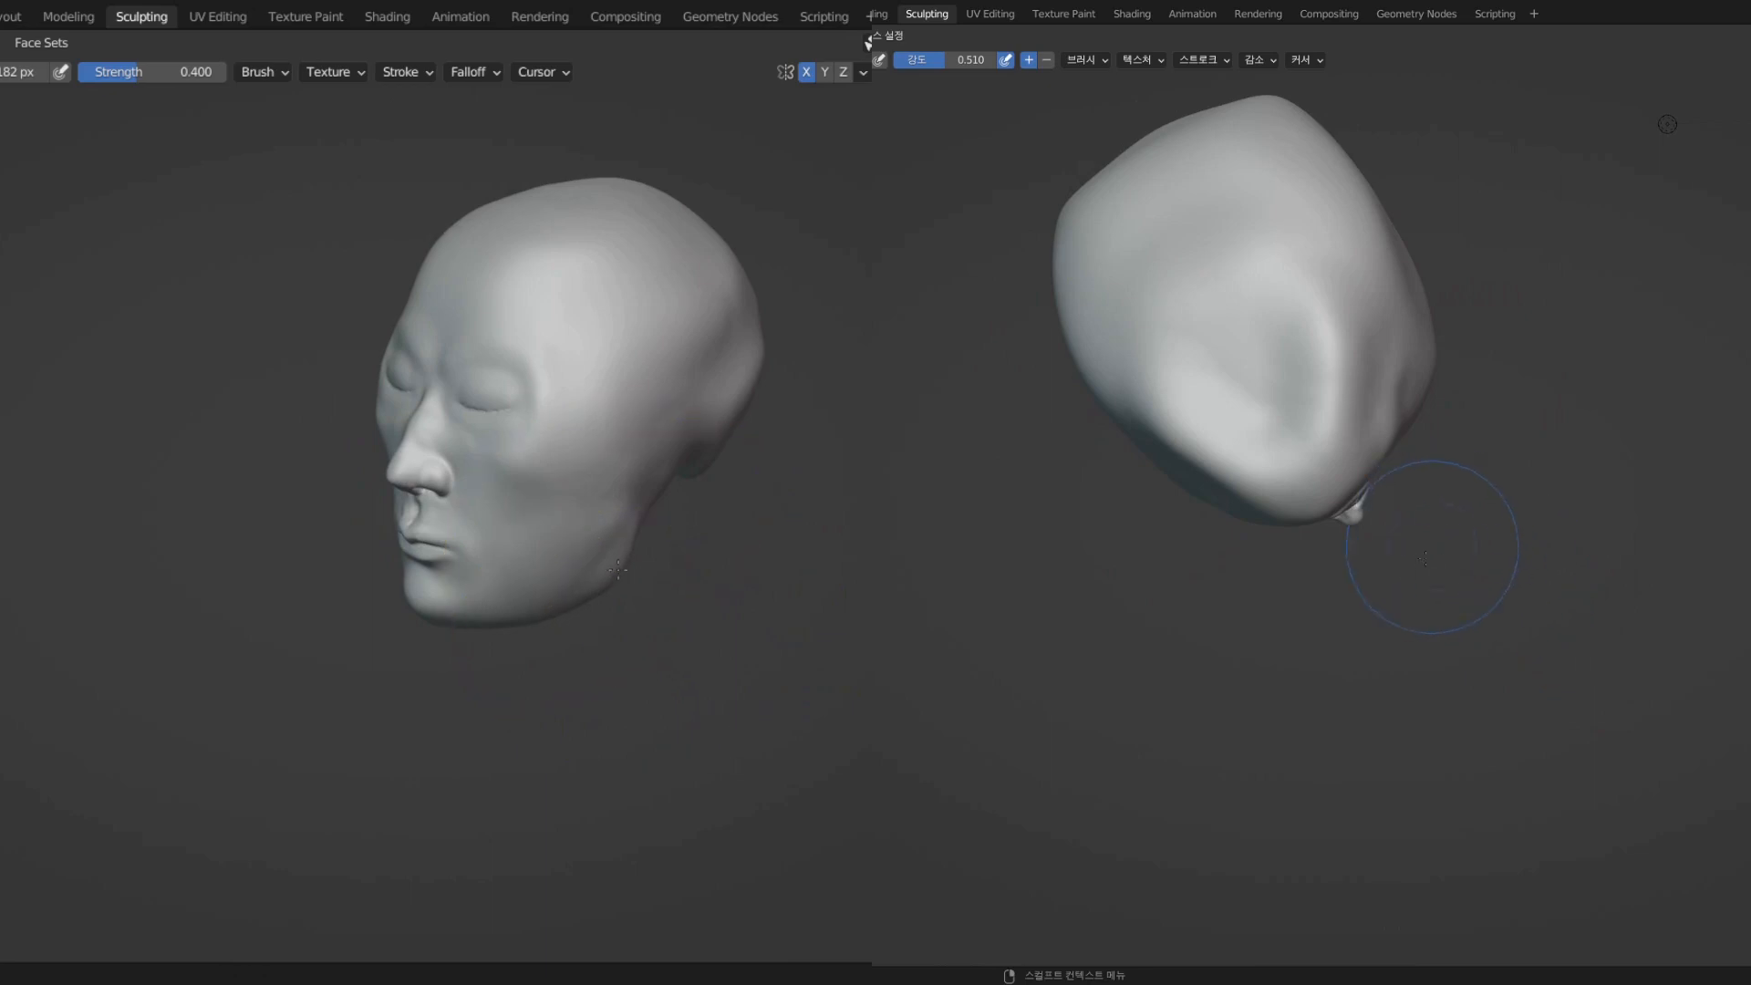
- Reshape the first head's rear jaw from below with the Grab brush at 182 px and strength 0.400
mouse_move(643, 586)
middle_down()
mouse_move(631, 558)
mouse_move(365, 438)
middle_up()
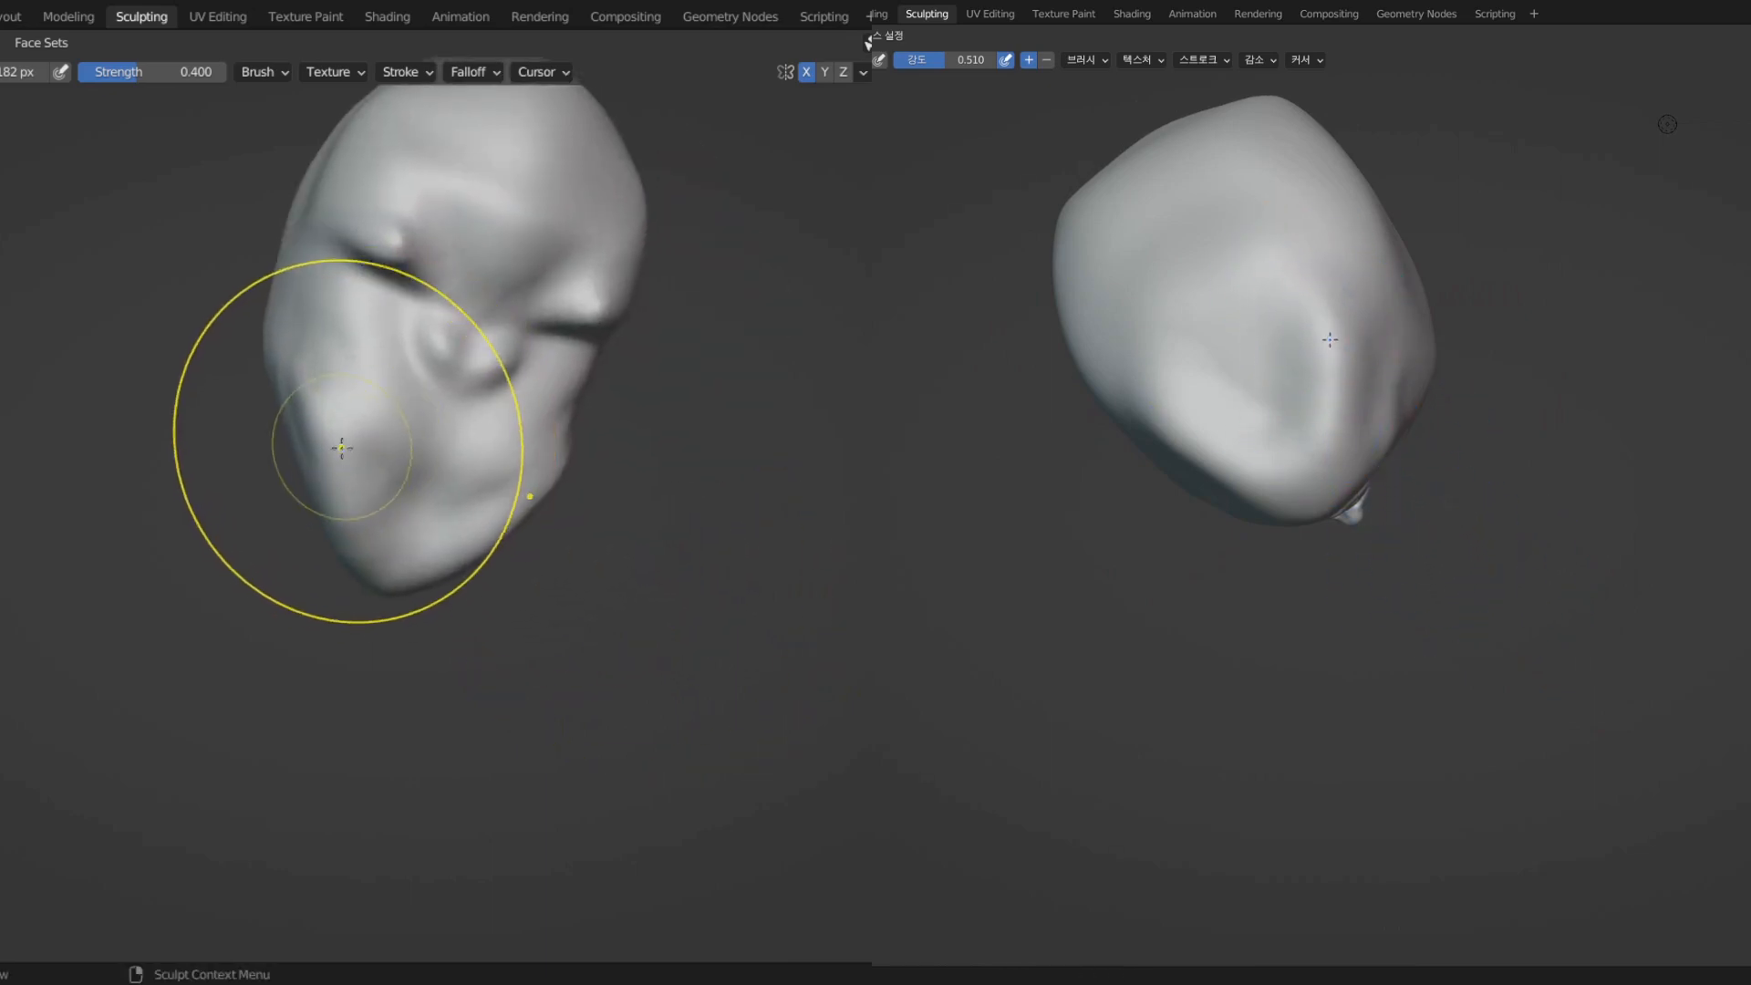
drag(346, 445, 307, 442)
mouse_move(313, 415)
middle_down()
mouse_move(515, 601)
mouse_move(686, 609)
middle_up()
- Mark a curved hairline across the first head's upper forehead with a 4 px brush at strength 0.699
key(c)
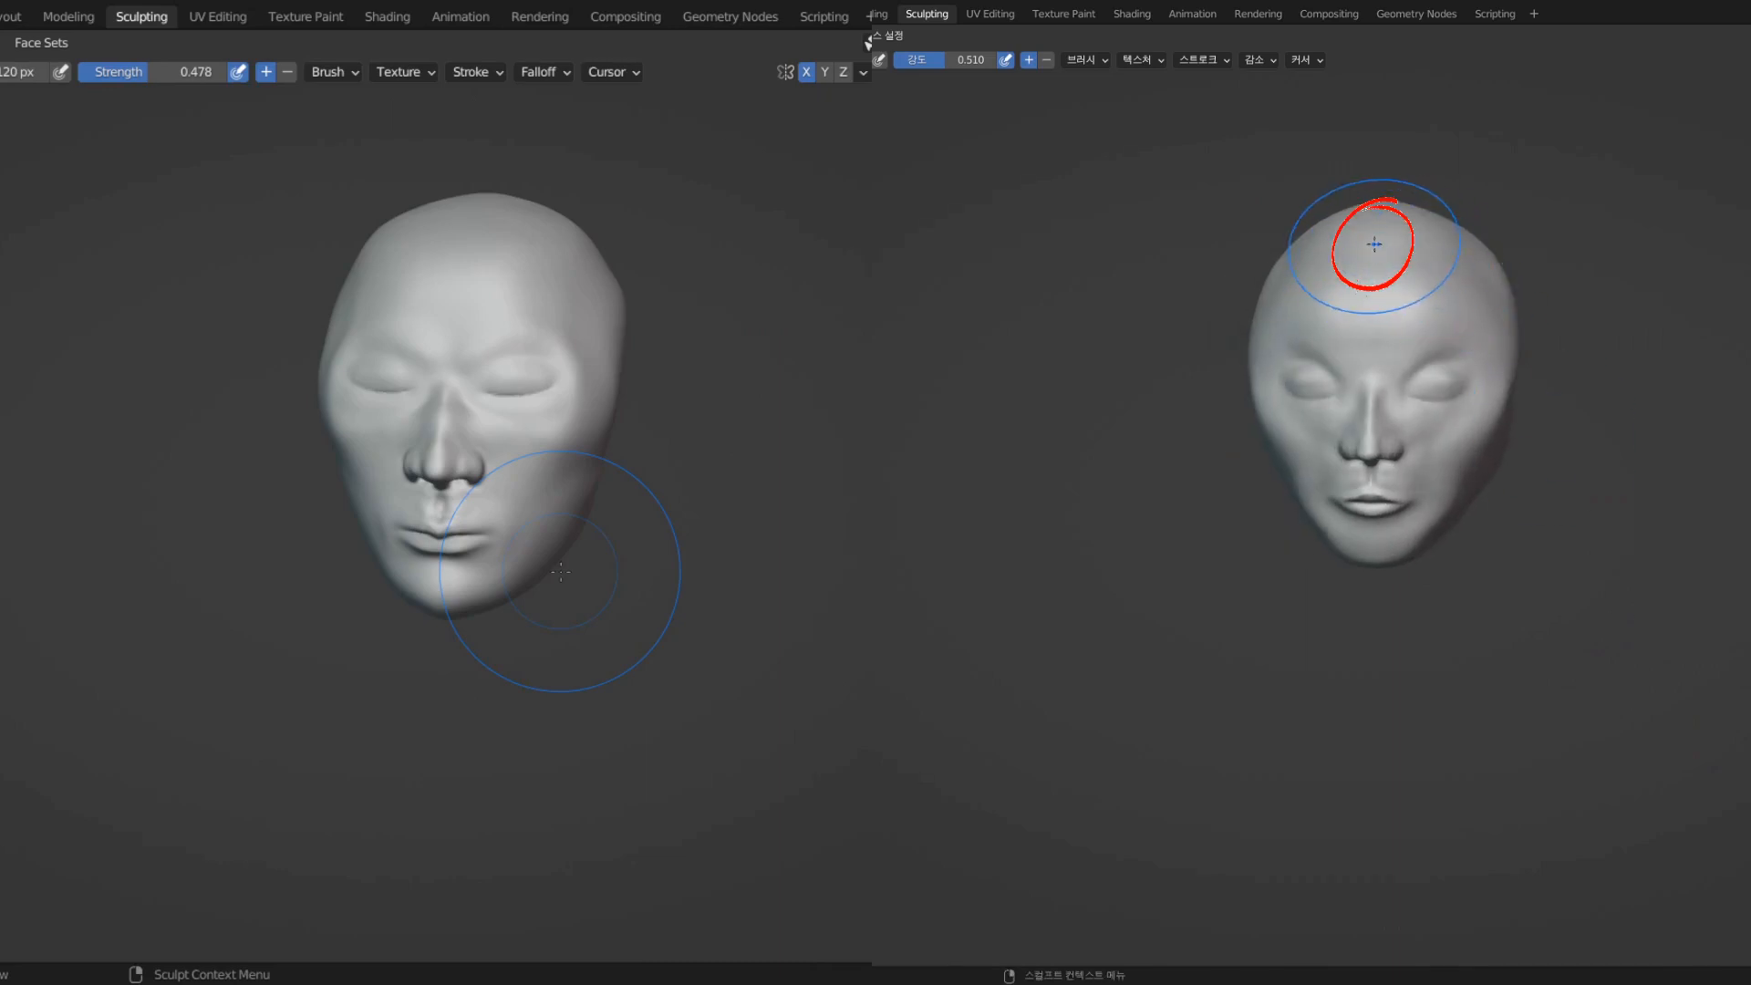
middle_drag(566, 344, 371, 292)
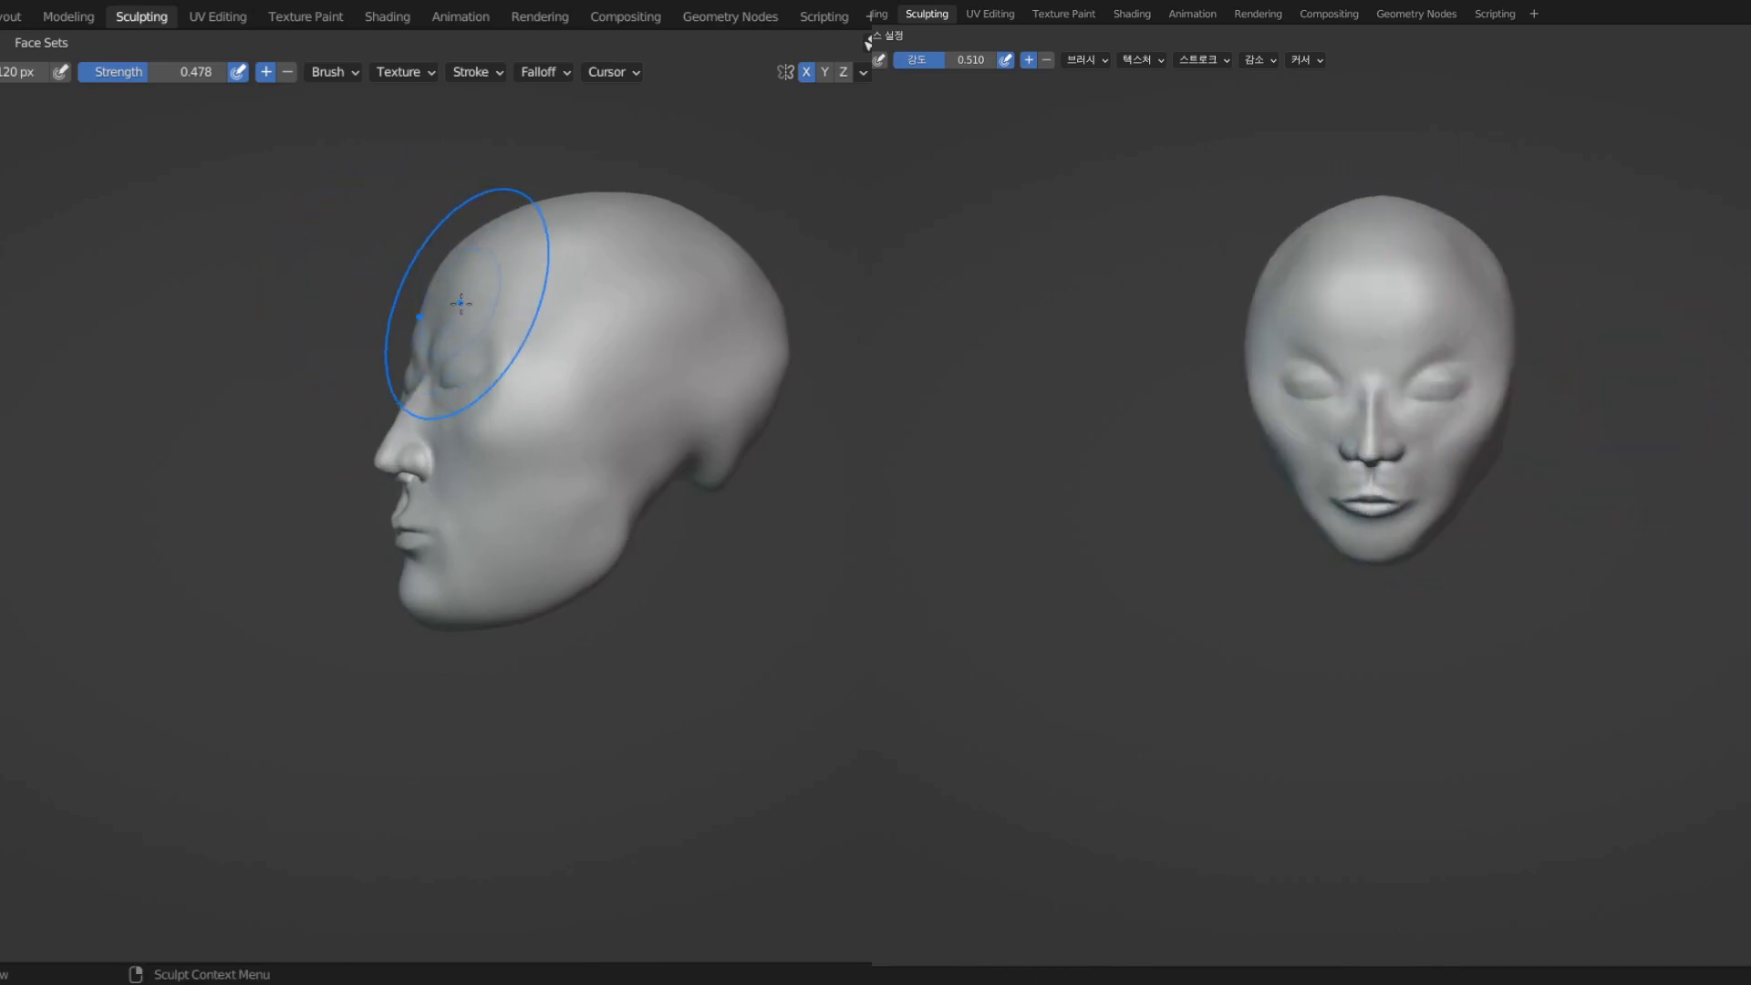
middle_drag(511, 304, 520, 384)
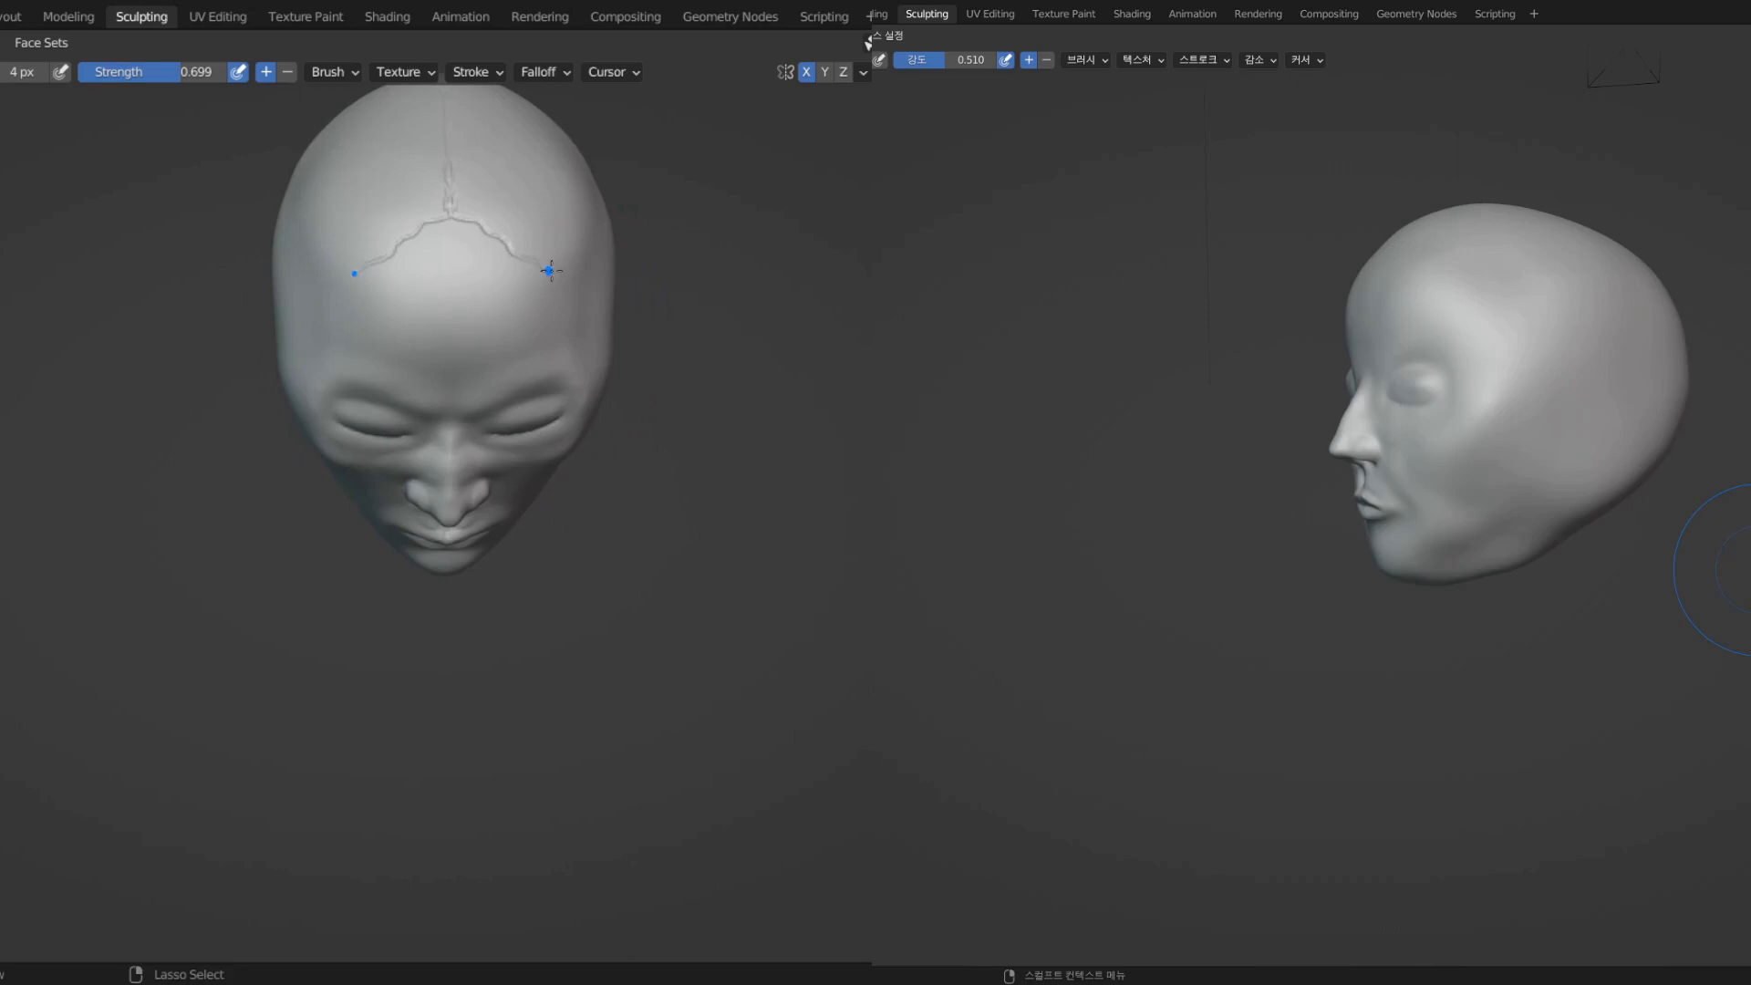
mouse_move(511, 291)
middle_down()
mouse_move(472, 265)
mouse_move(586, 228)
mouse_move(647, 230)
middle_up()
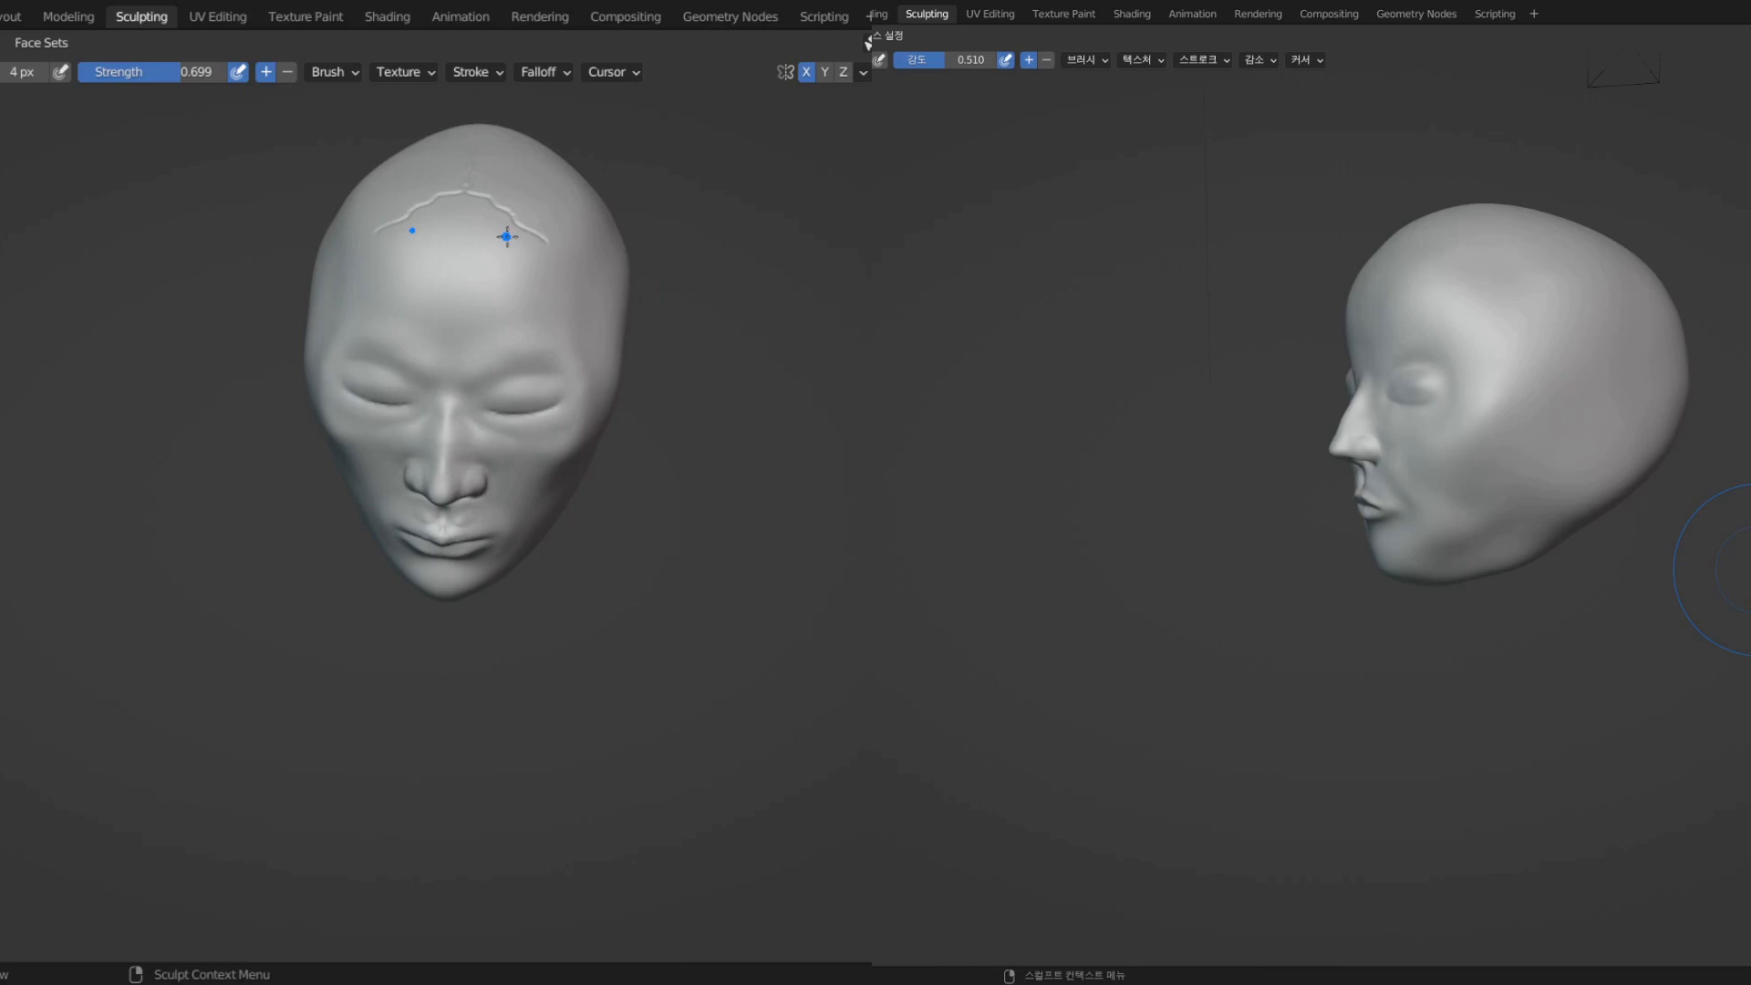
middle_drag(507, 236, 533, 184)
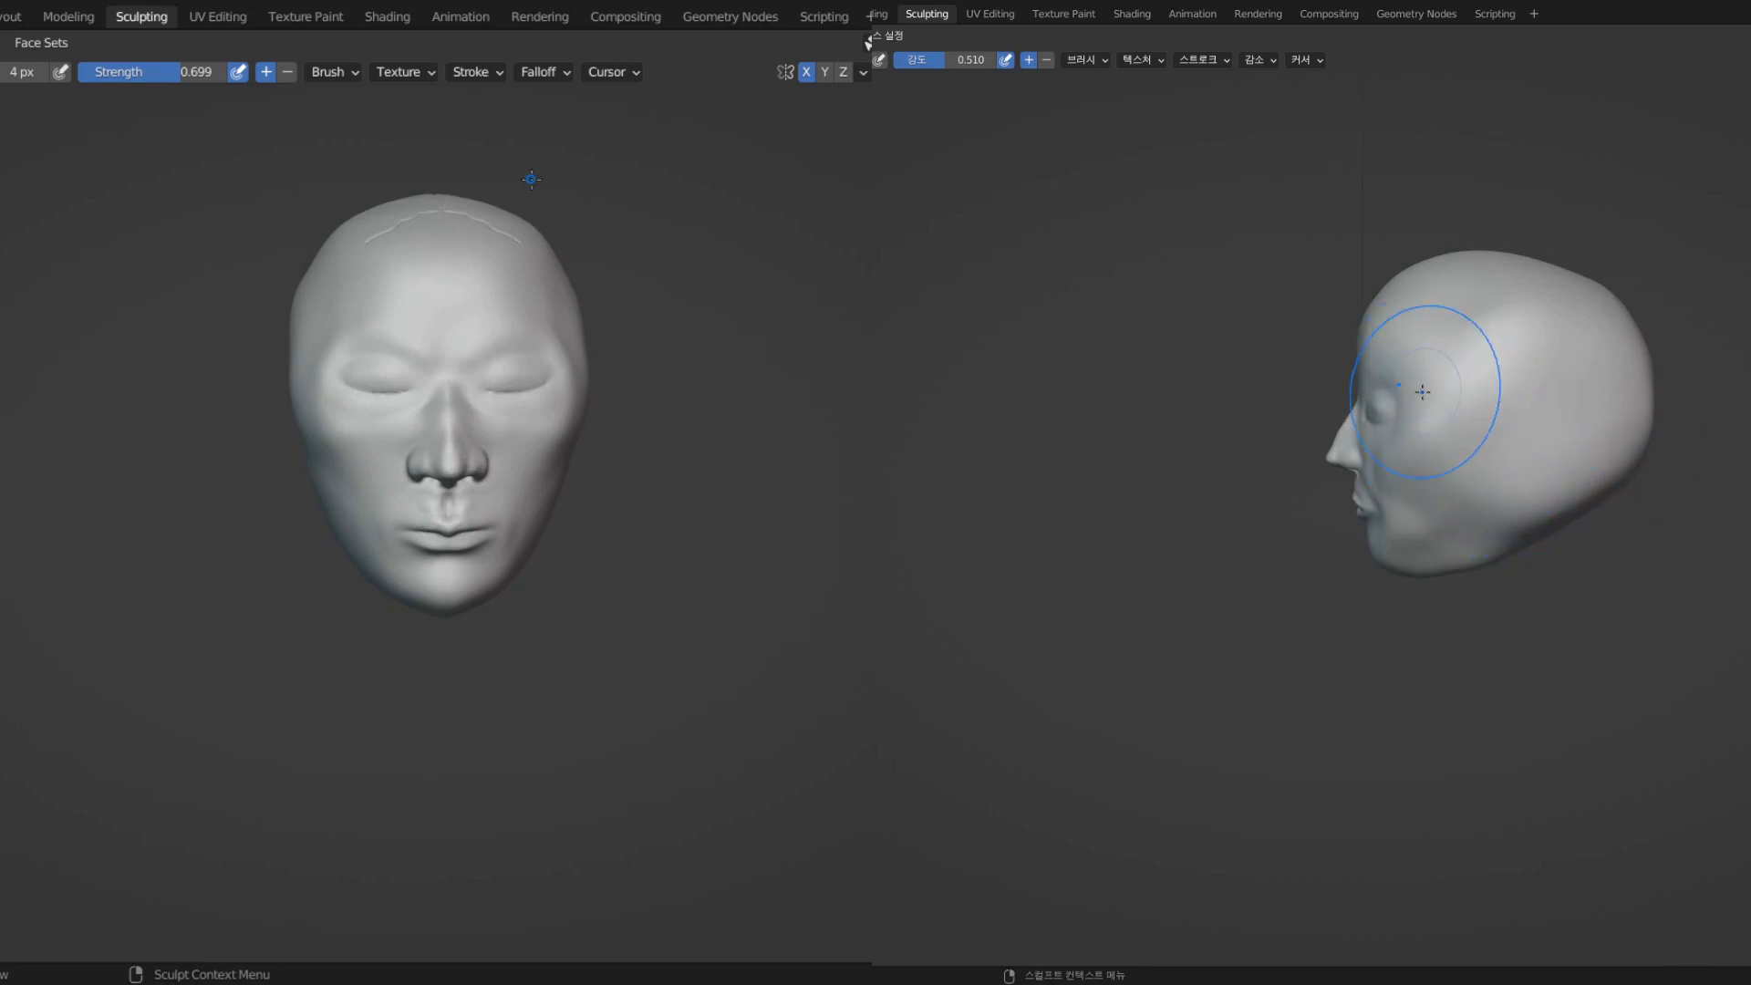
mouse_move(498, 241)
middle_down()
mouse_move(570, 278)
mouse_move(682, 219)
mouse_move(629, 224)
mouse_move(618, 250)
mouse_move(570, 238)
middle_up()
scroll(602, 452, up, 2)
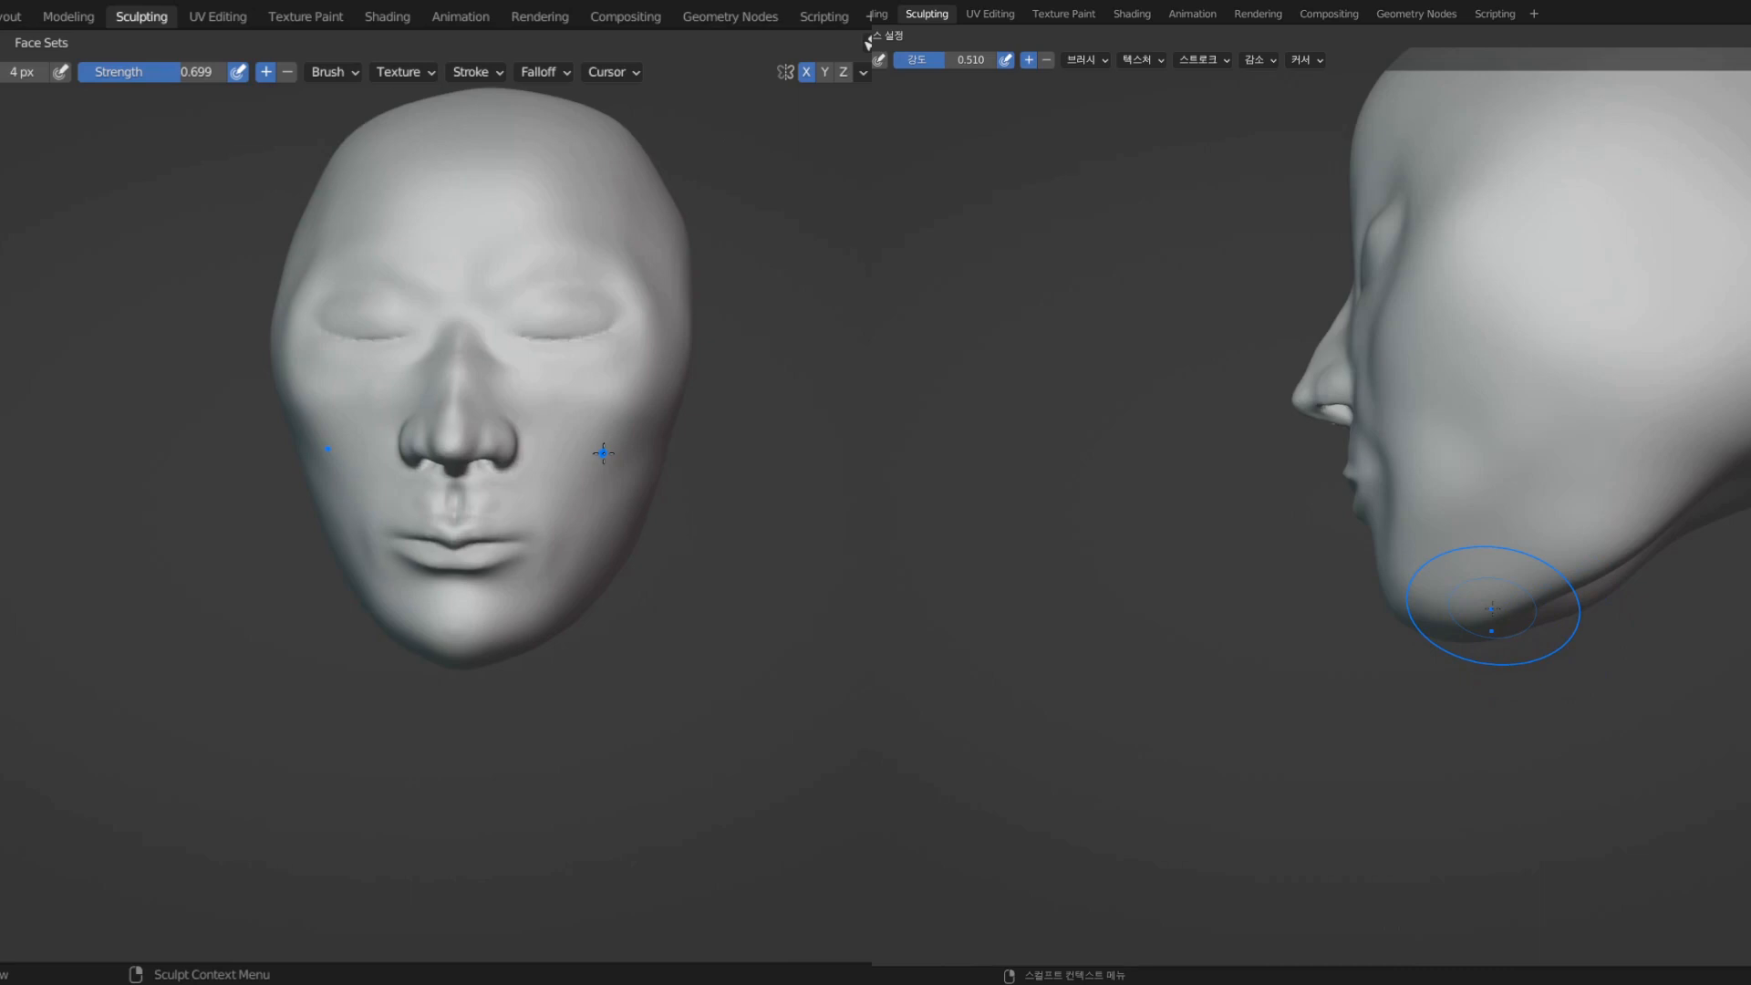
- Refine the second head's underjaw and outer cheek with brush strokes at strength 0.510
middle_drag(603, 453, 405, 648)
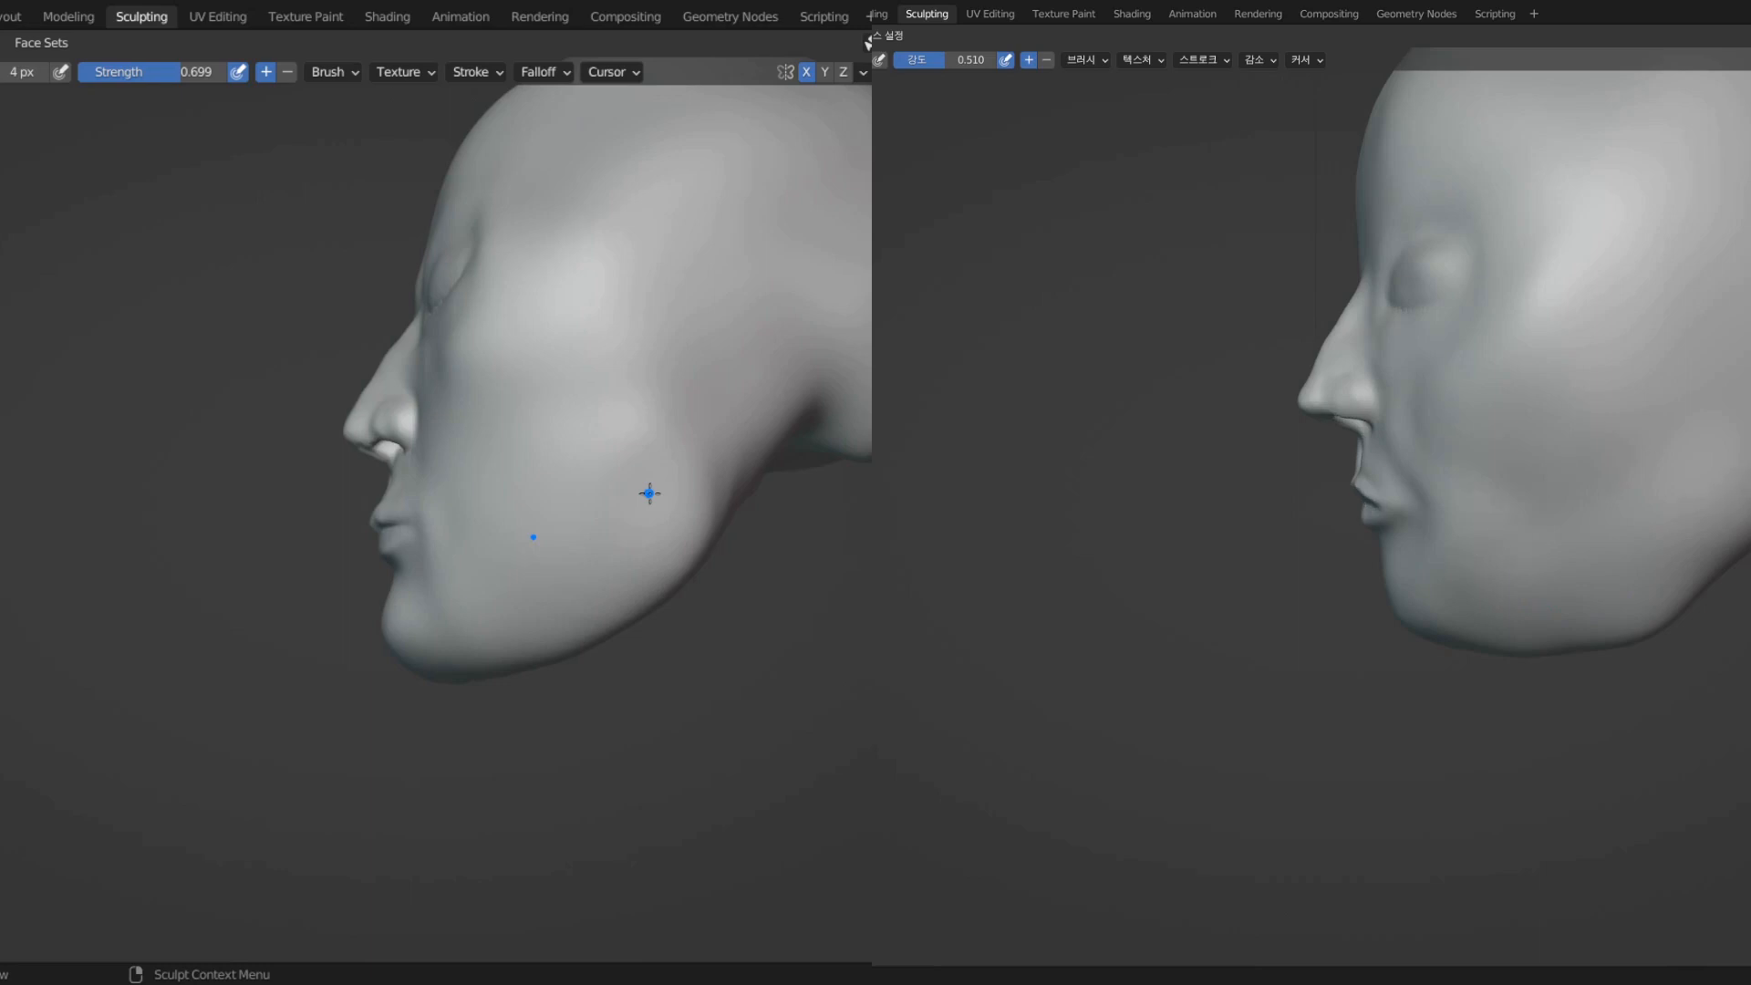
drag(1494, 682, 1499, 678)
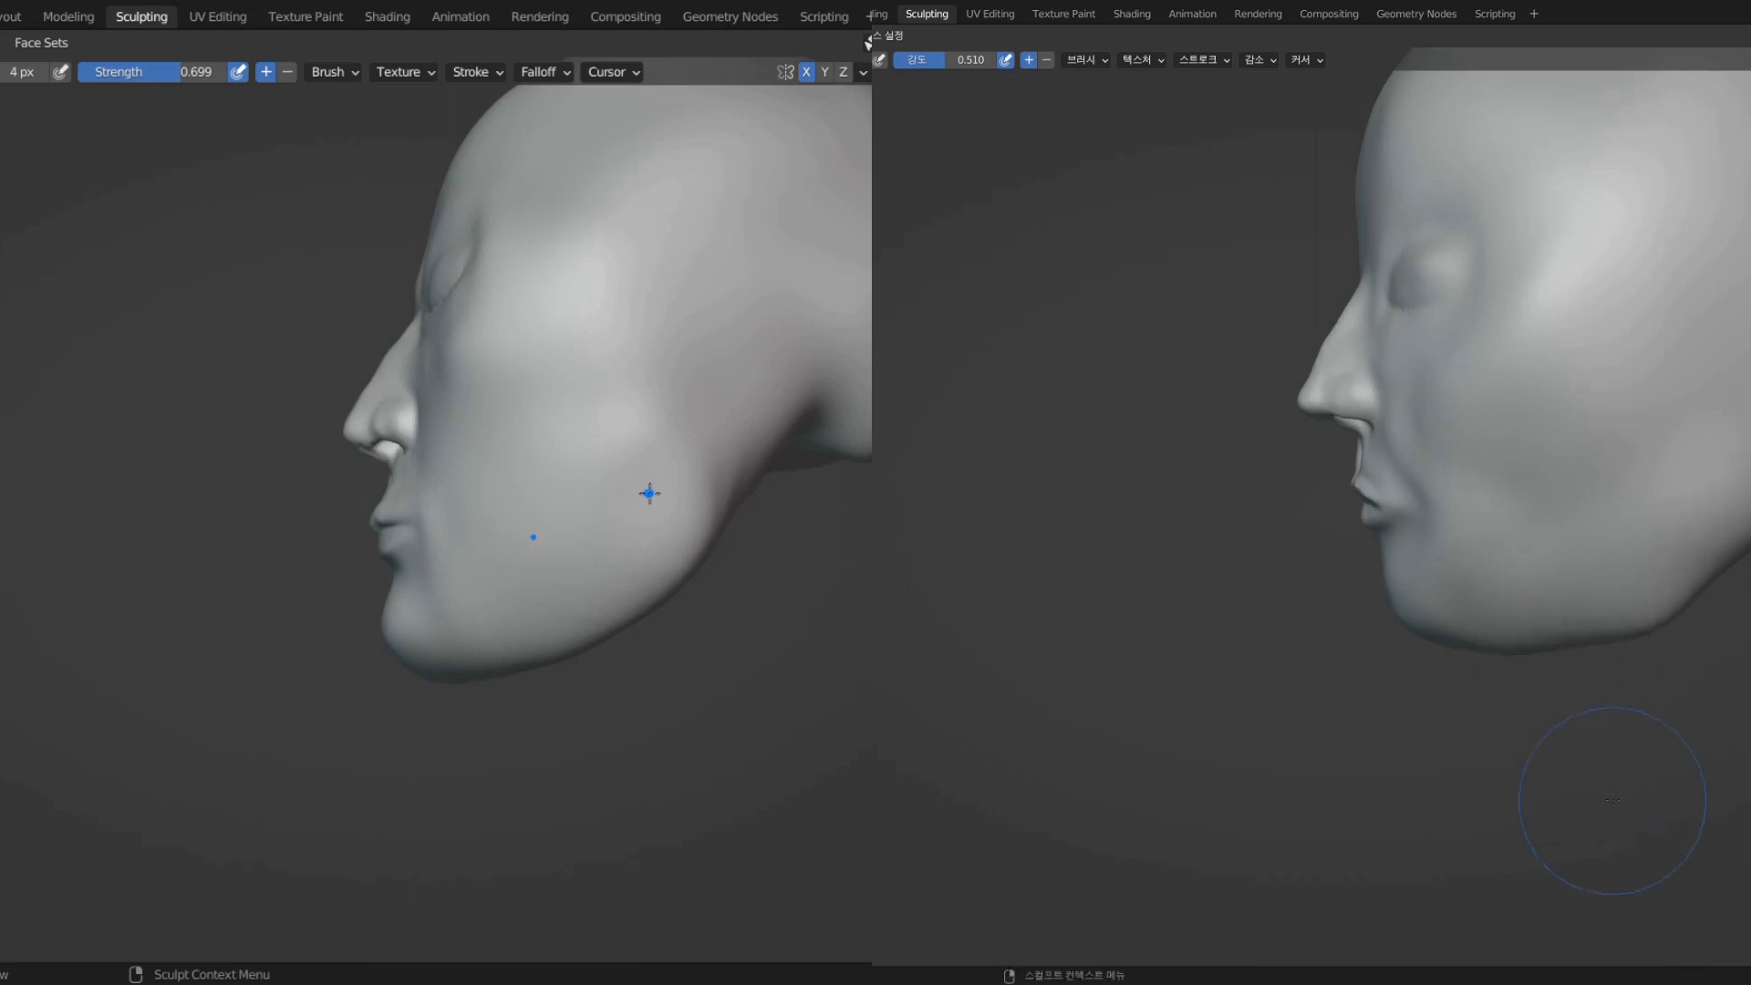
middle_drag(1614, 802, 1749, 777)
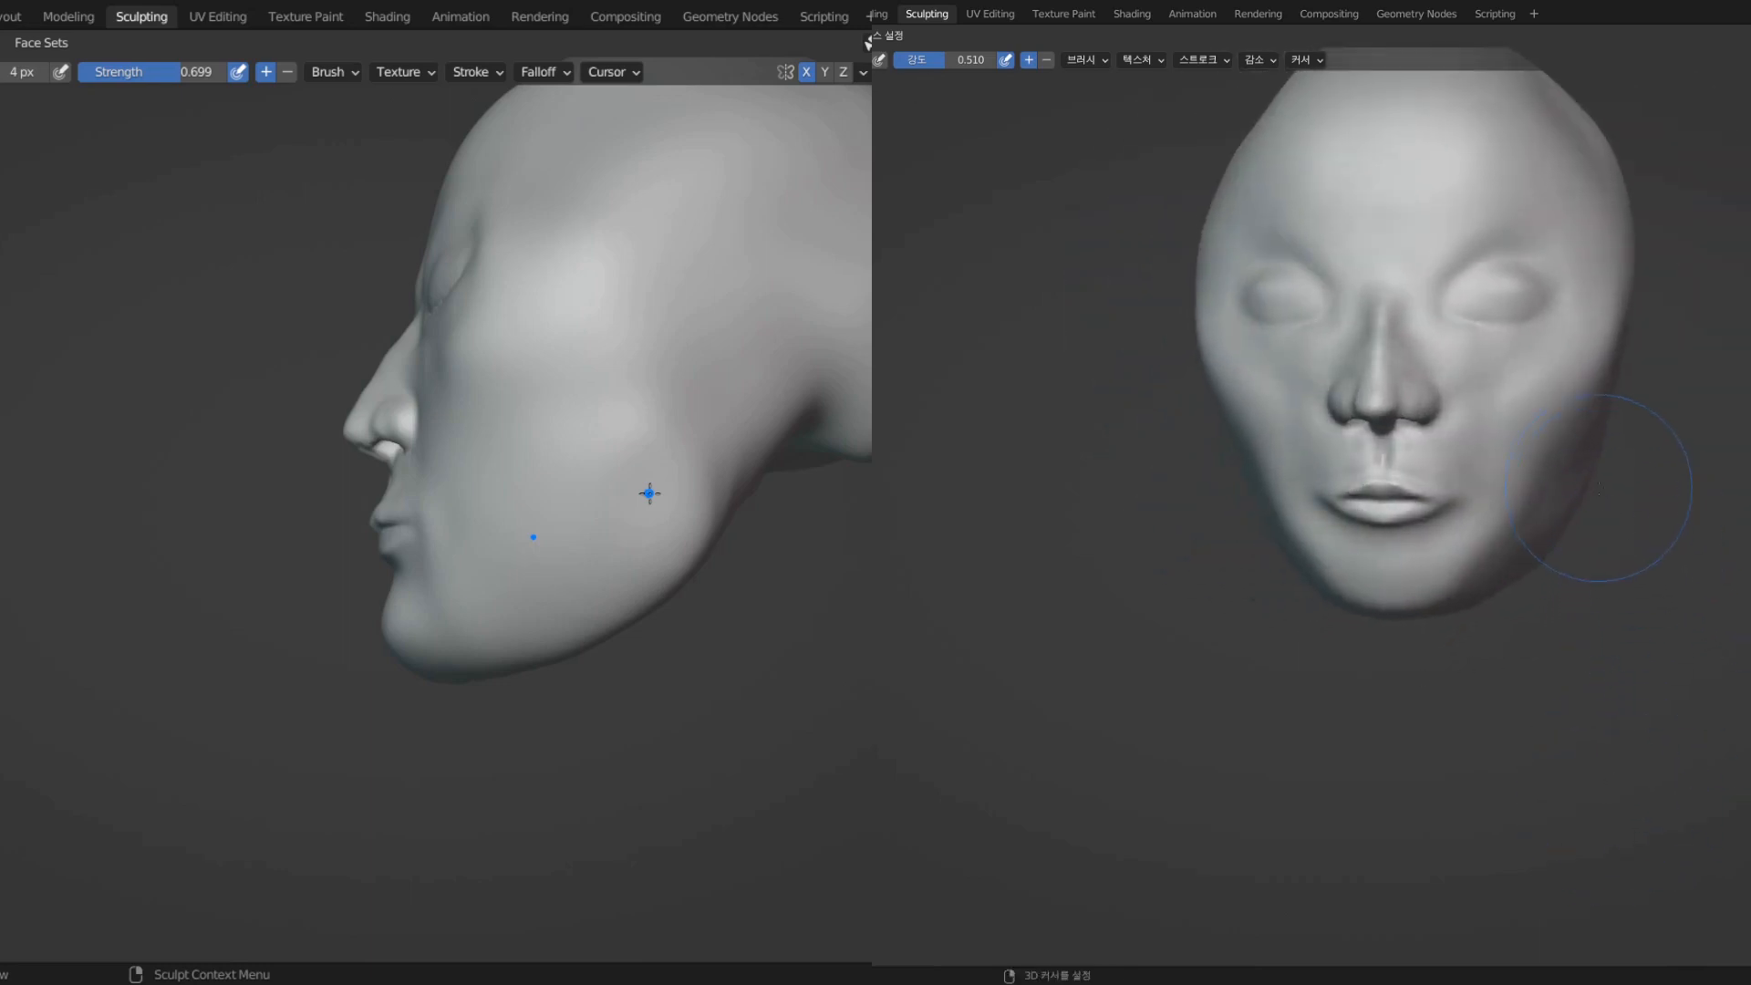
drag(1596, 483, 1600, 425)
key(ctrl+z)
key(ctrl+shift+z)
mouse_move(1597, 446)
middle_down()
mouse_move(1667, 442)
mouse_move(1634, 369)
mouse_move(1613, 388)
middle_up()
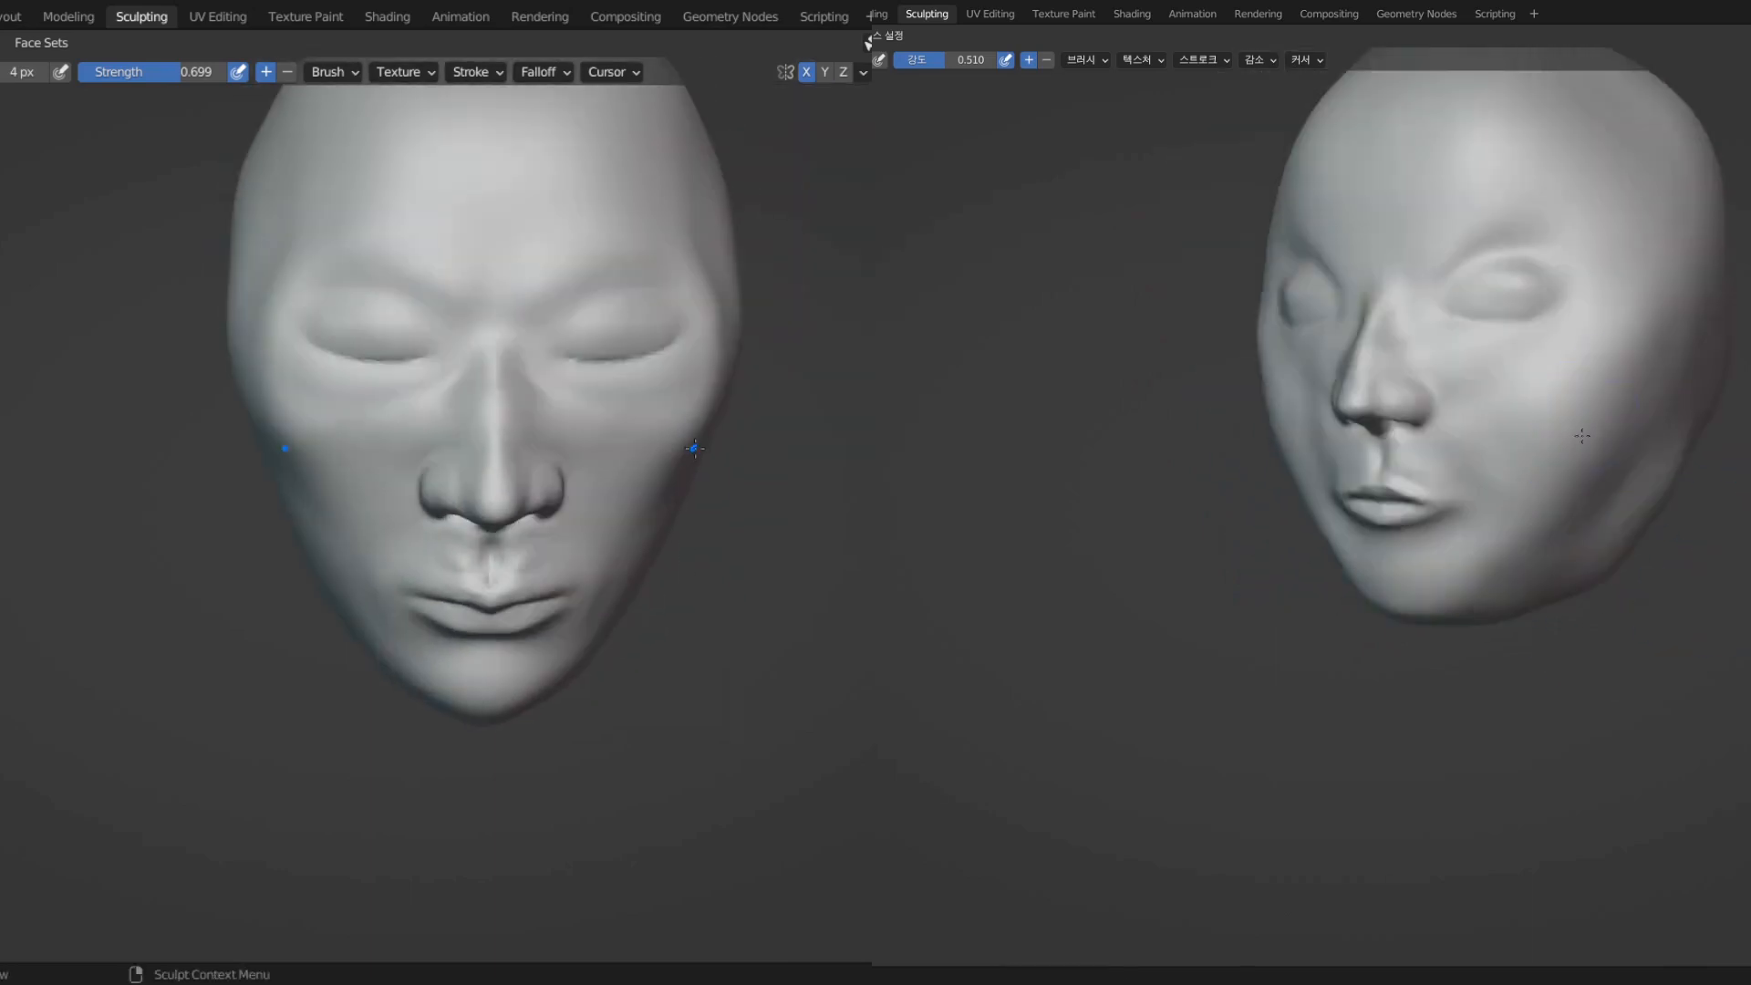
- Examine the second head's cheeks, cheekbones and jaw contour from the front and in three-quarter view
mouse_move(1582, 436)
middle_down()
mouse_move(1646, 438)
mouse_move(1481, 418)
mouse_move(1595, 547)
mouse_move(1676, 682)
mouse_move(1660, 678)
middle_up()
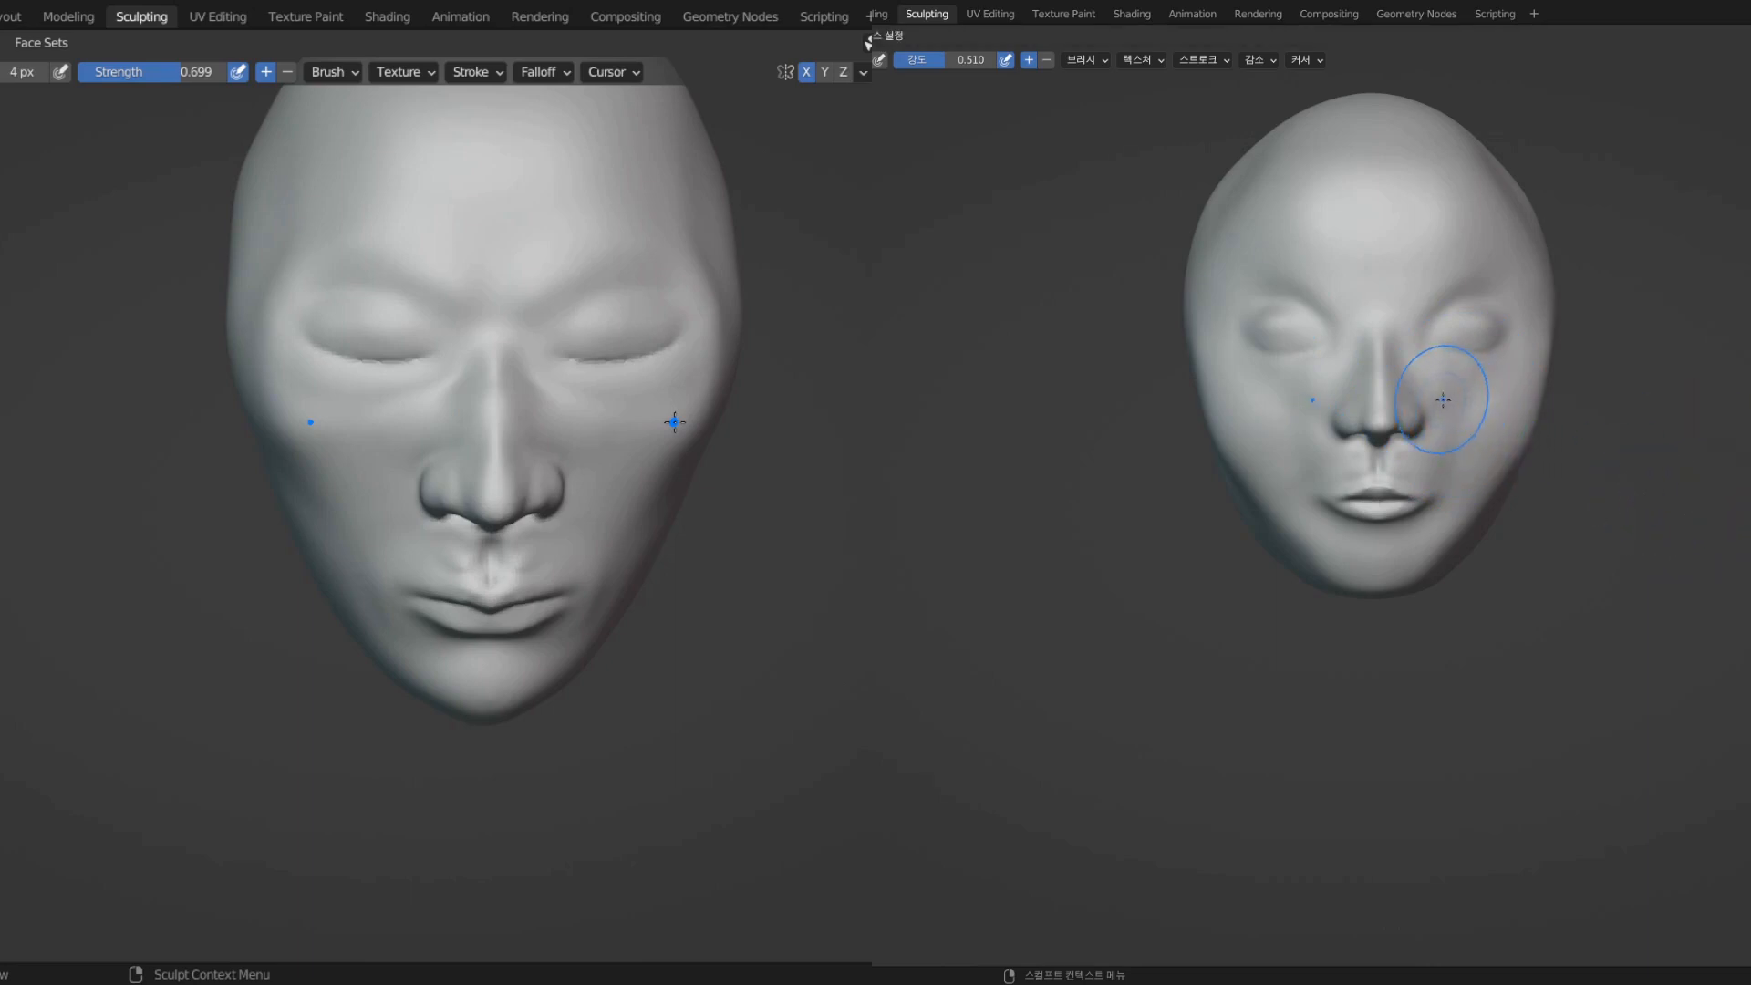
scroll(1463, 396, up, 3)
scroll(1462, 389, down, 3)
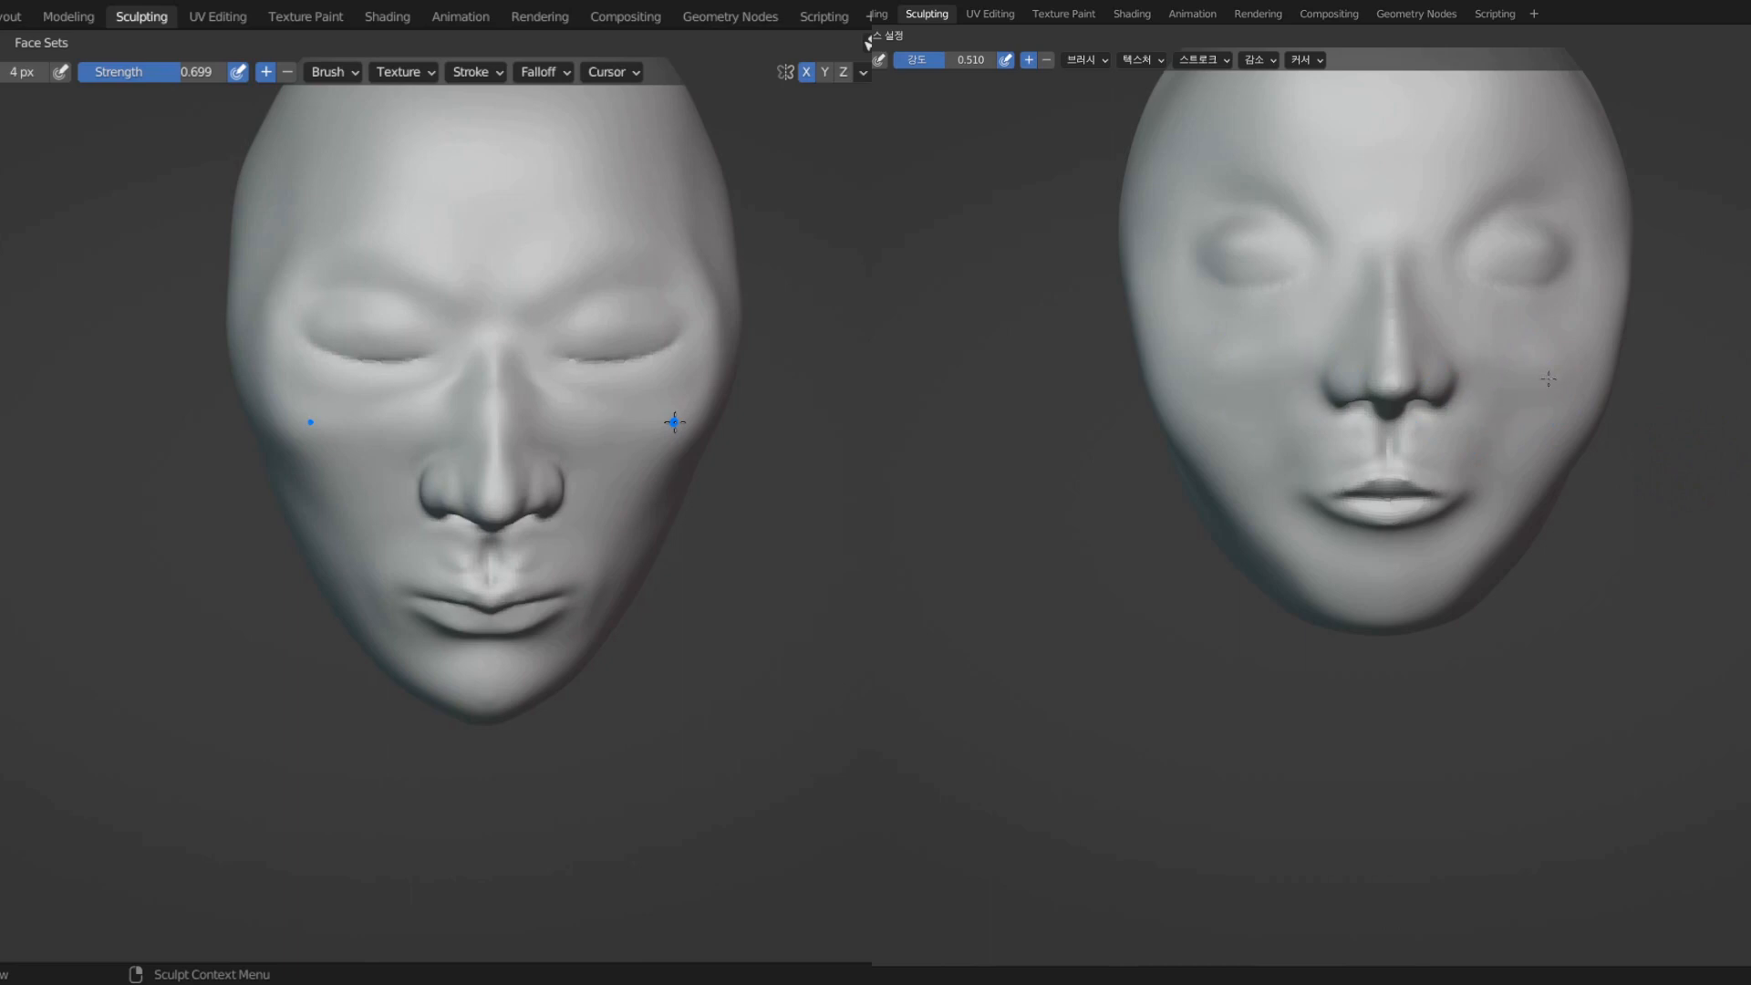
mouse_move(1597, 433)
middle_down()
mouse_move(1488, 431)
mouse_move(1513, 430)
mouse_move(1506, 417)
middle_up()
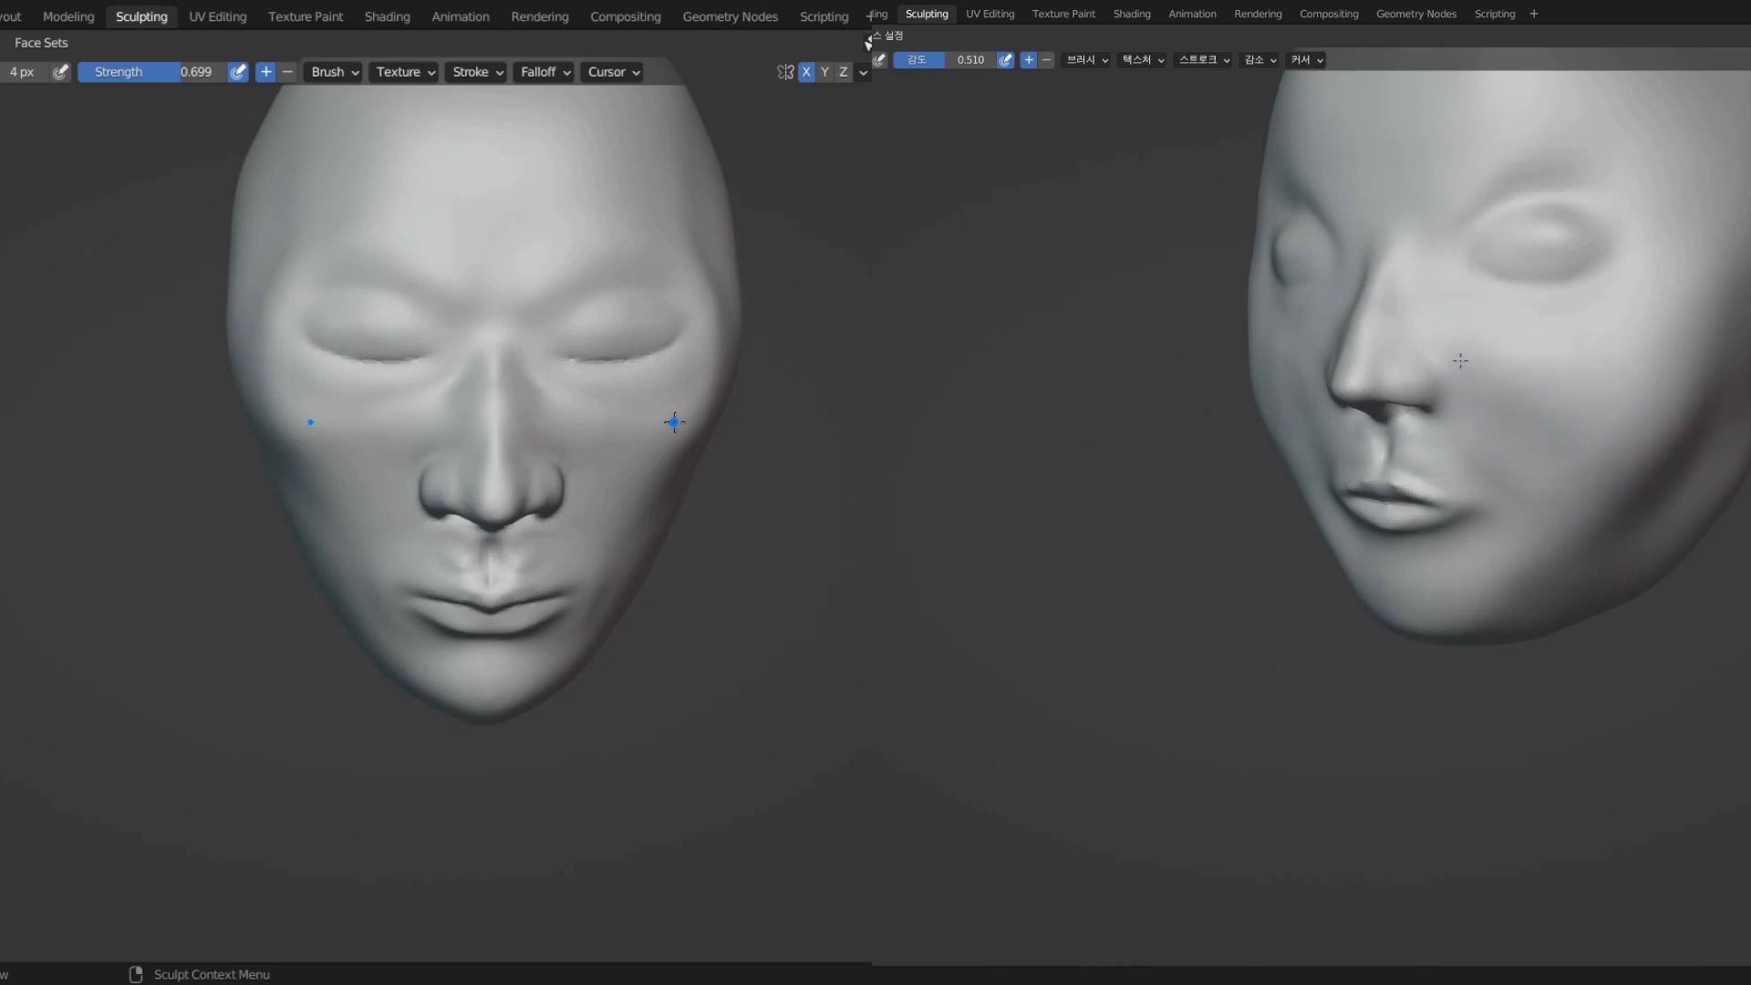
middle_drag(1664, 430, 1632, 406)
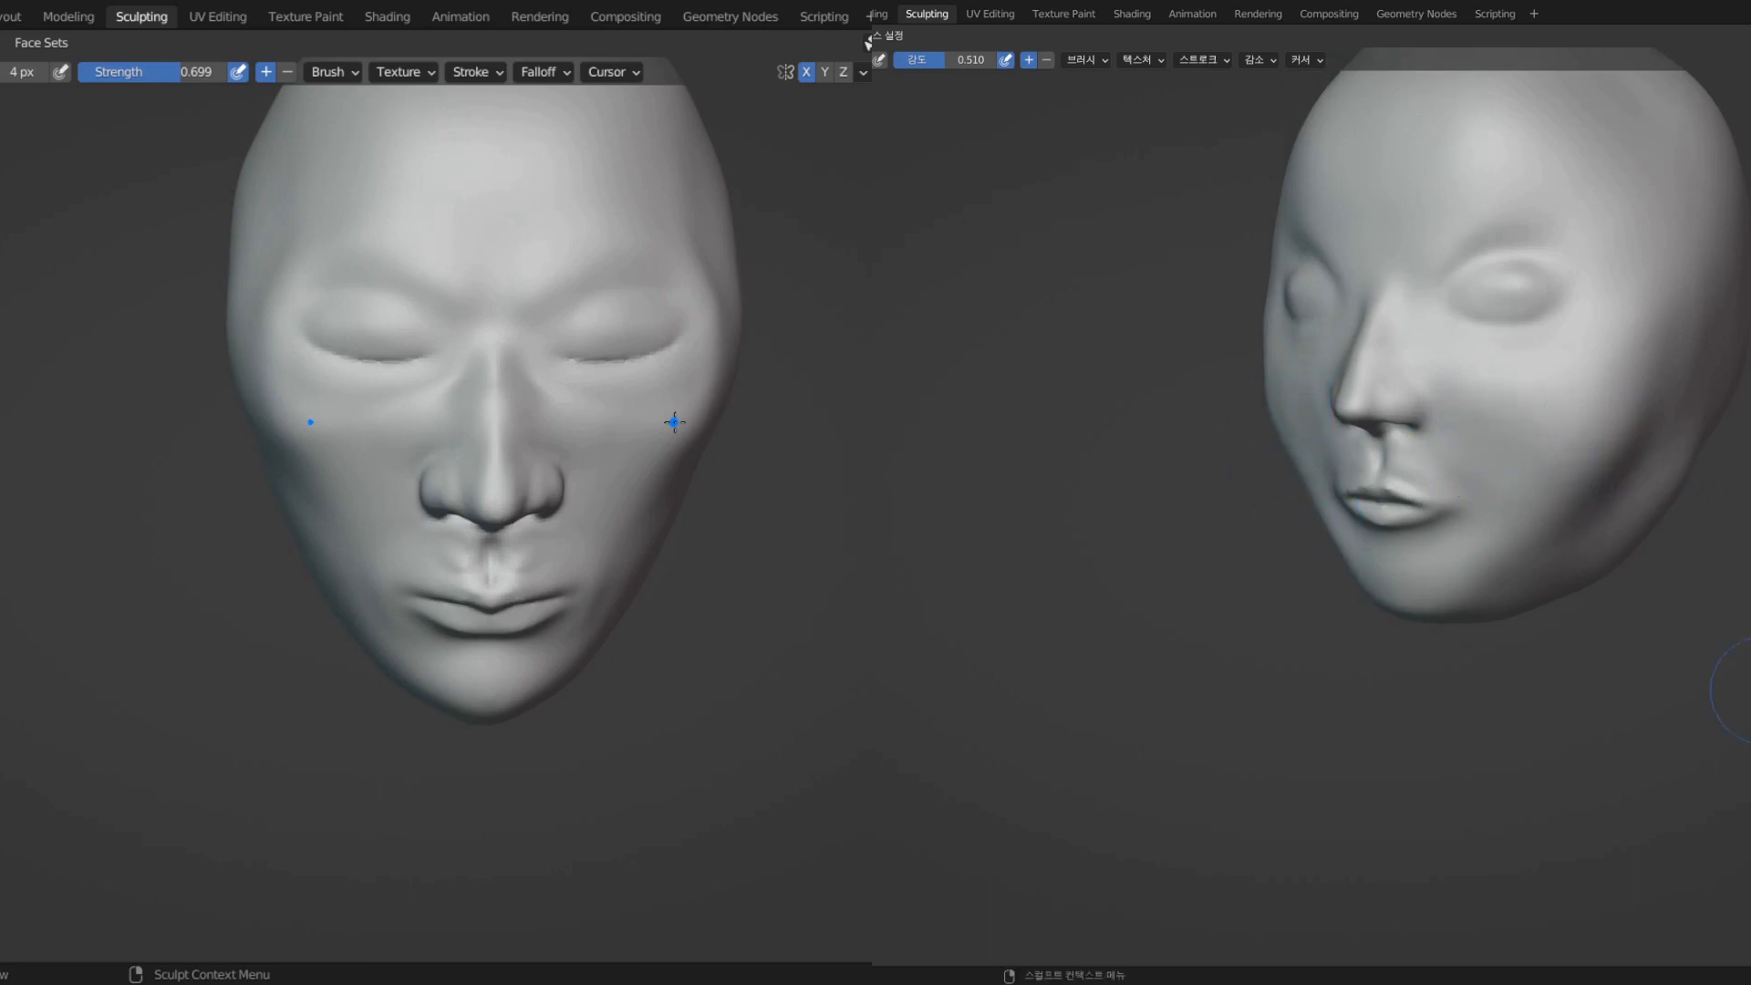
scroll(1688, 590, down, 2)
mouse_move(1473, 611)
middle_down()
mouse_move(1620, 631)
mouse_move(1485, 646)
mouse_move(1548, 663)
mouse_move(1493, 650)
mouse_move(1570, 659)
mouse_move(1570, 640)
mouse_move(1495, 637)
middle_up()
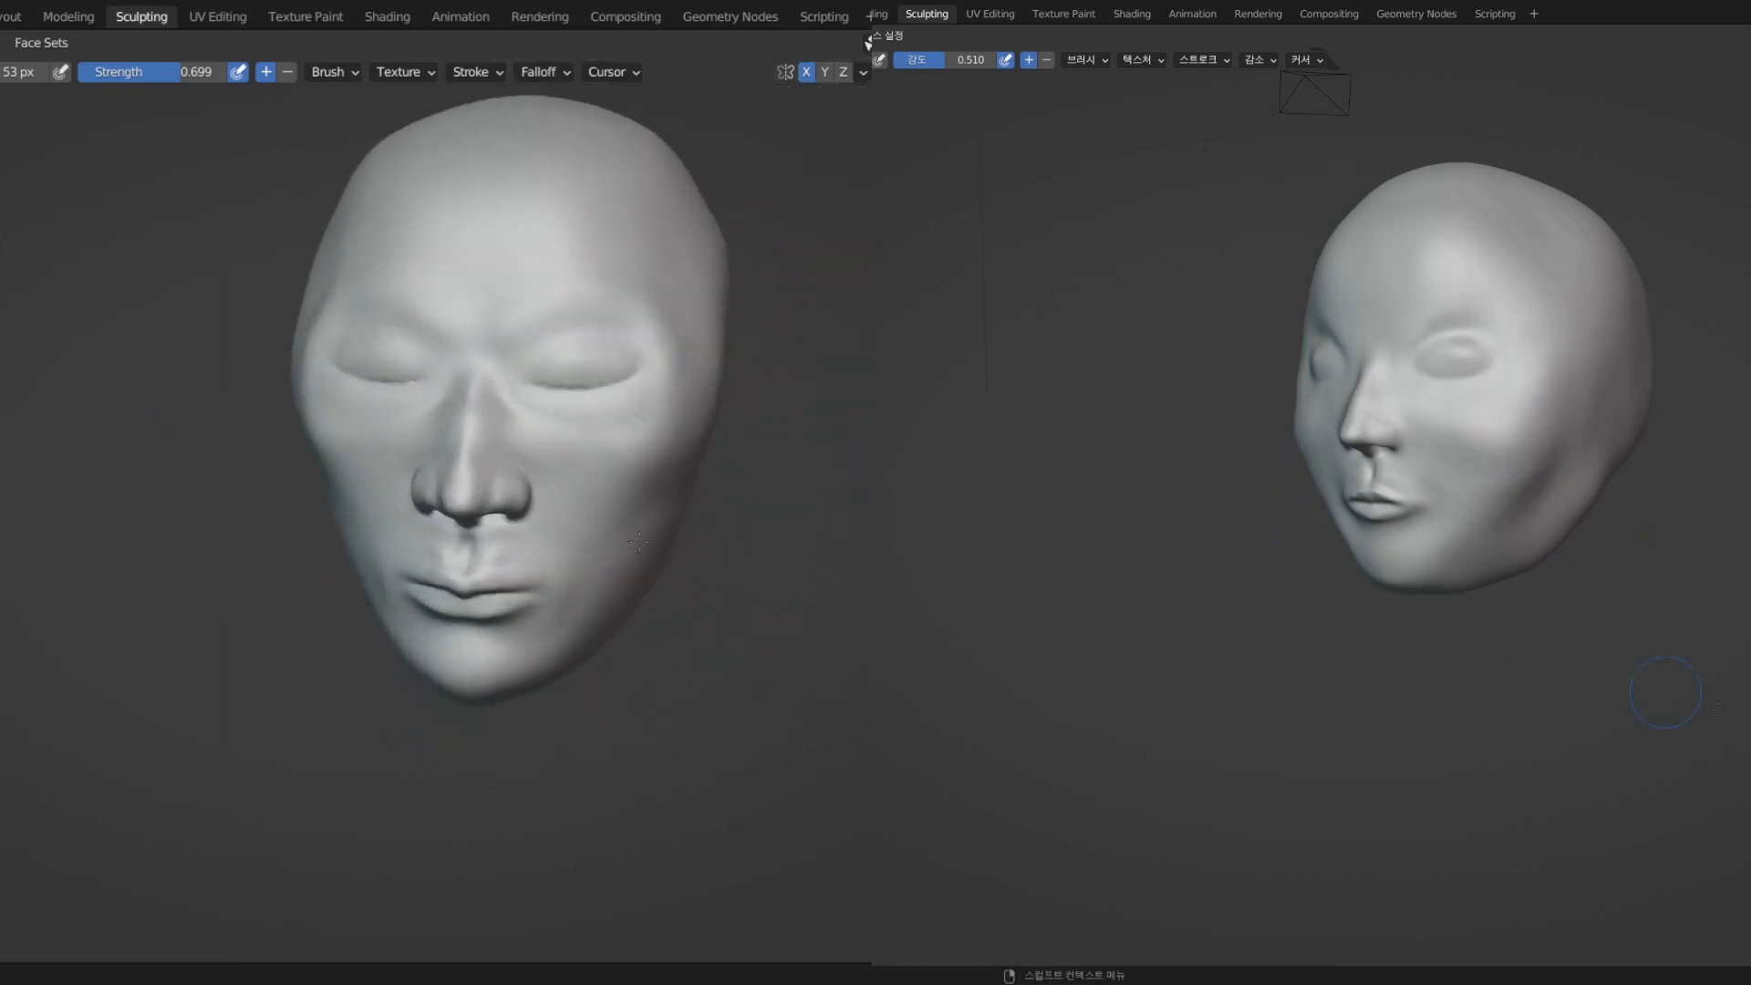
middle_drag(1277, 611, 1413, 621)
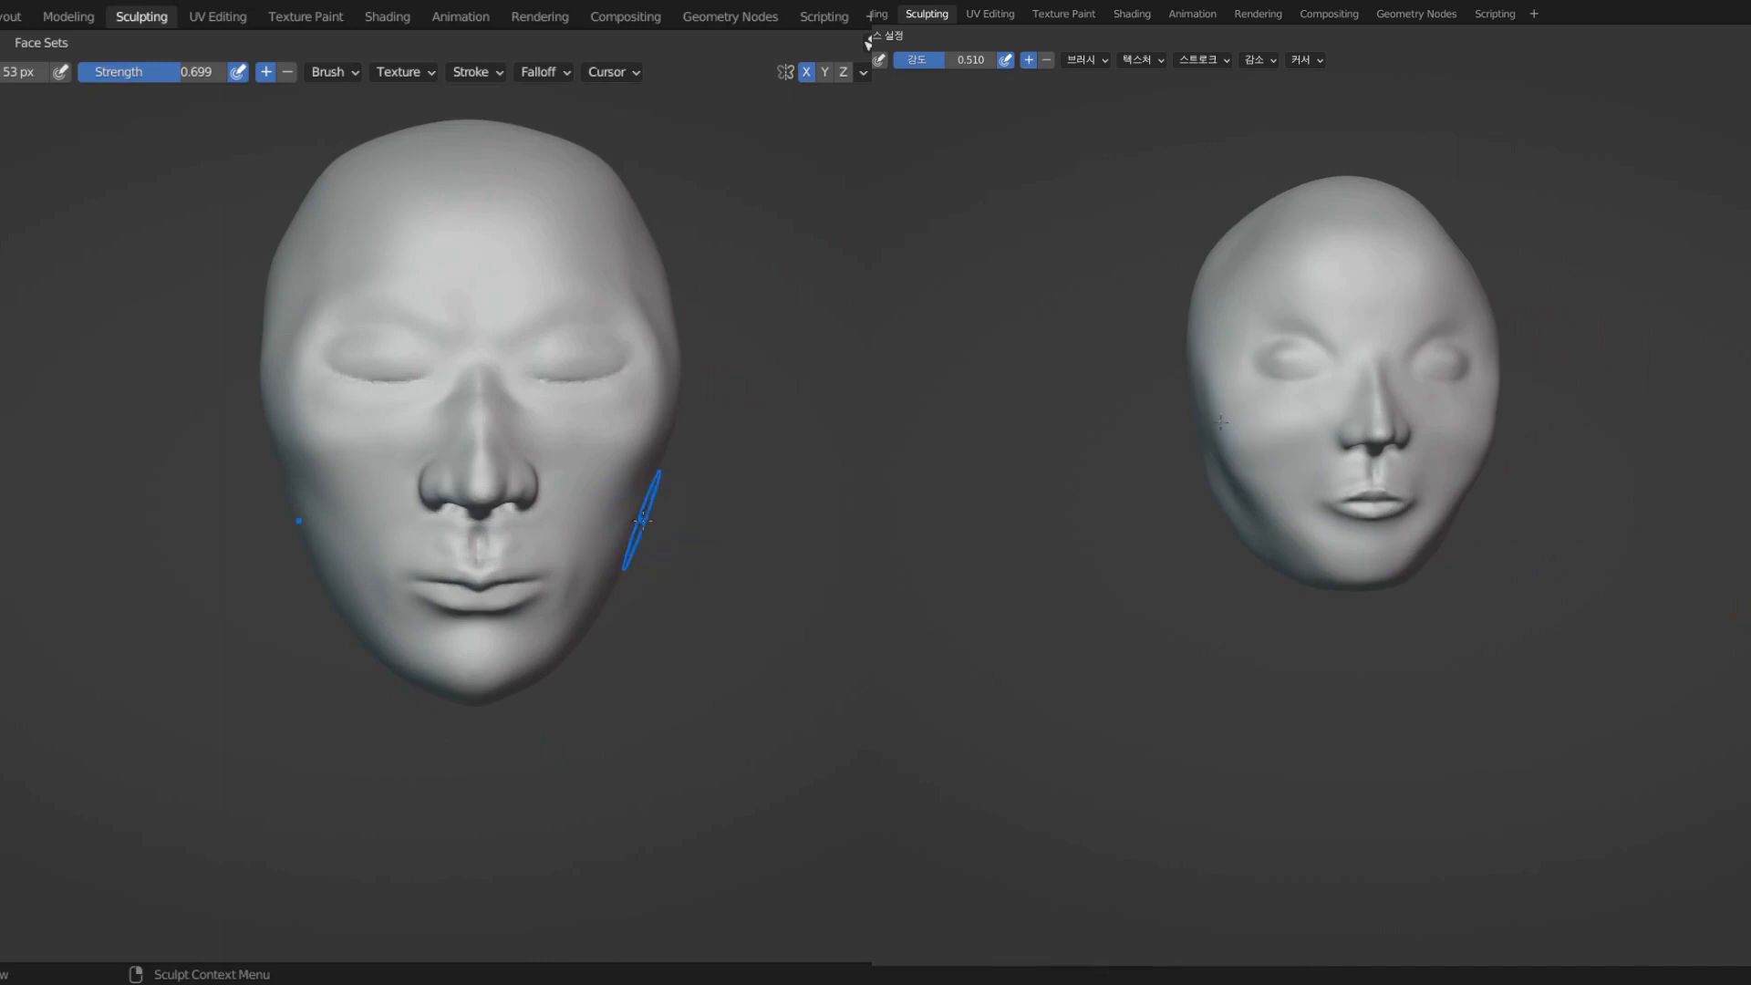
mouse_move(1367, 492)
middle_down()
mouse_move(1623, 510)
mouse_move(1729, 558)
mouse_move(1607, 490)
mouse_move(1574, 511)
middle_up()
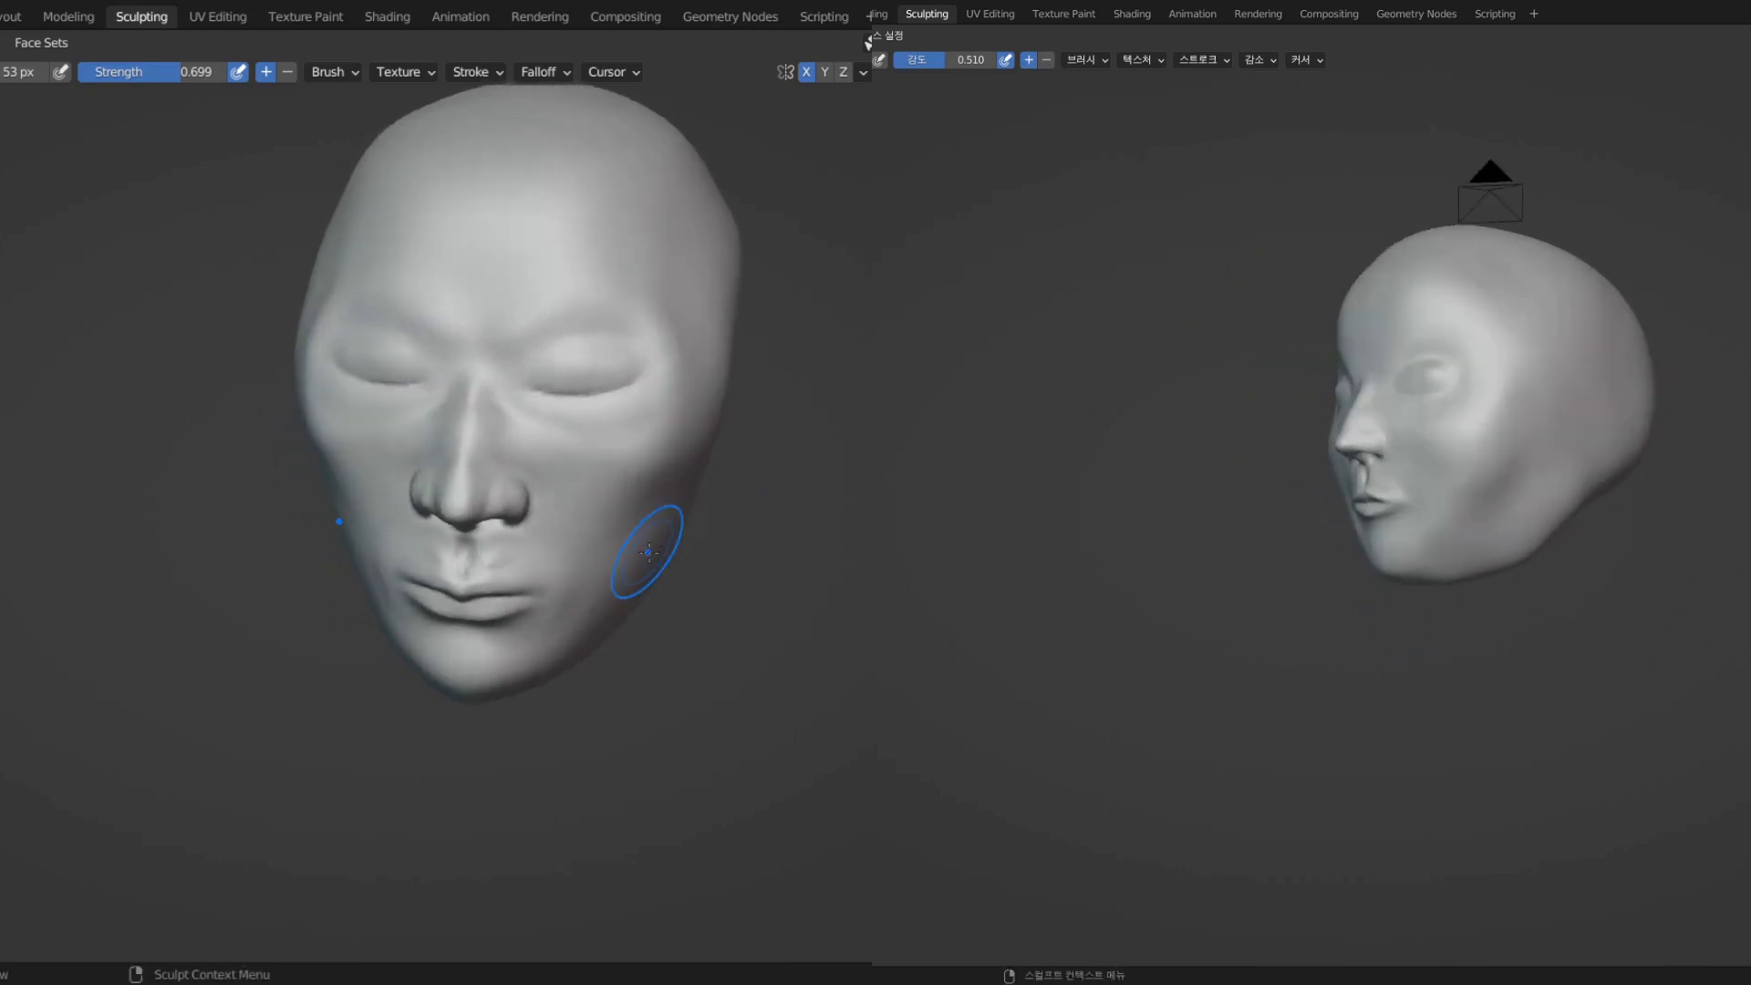
mouse_move(1628, 566)
middle_down()
mouse_move(1602, 584)
mouse_move(1492, 554)
middle_up()
scroll(1491, 554, up, 3)
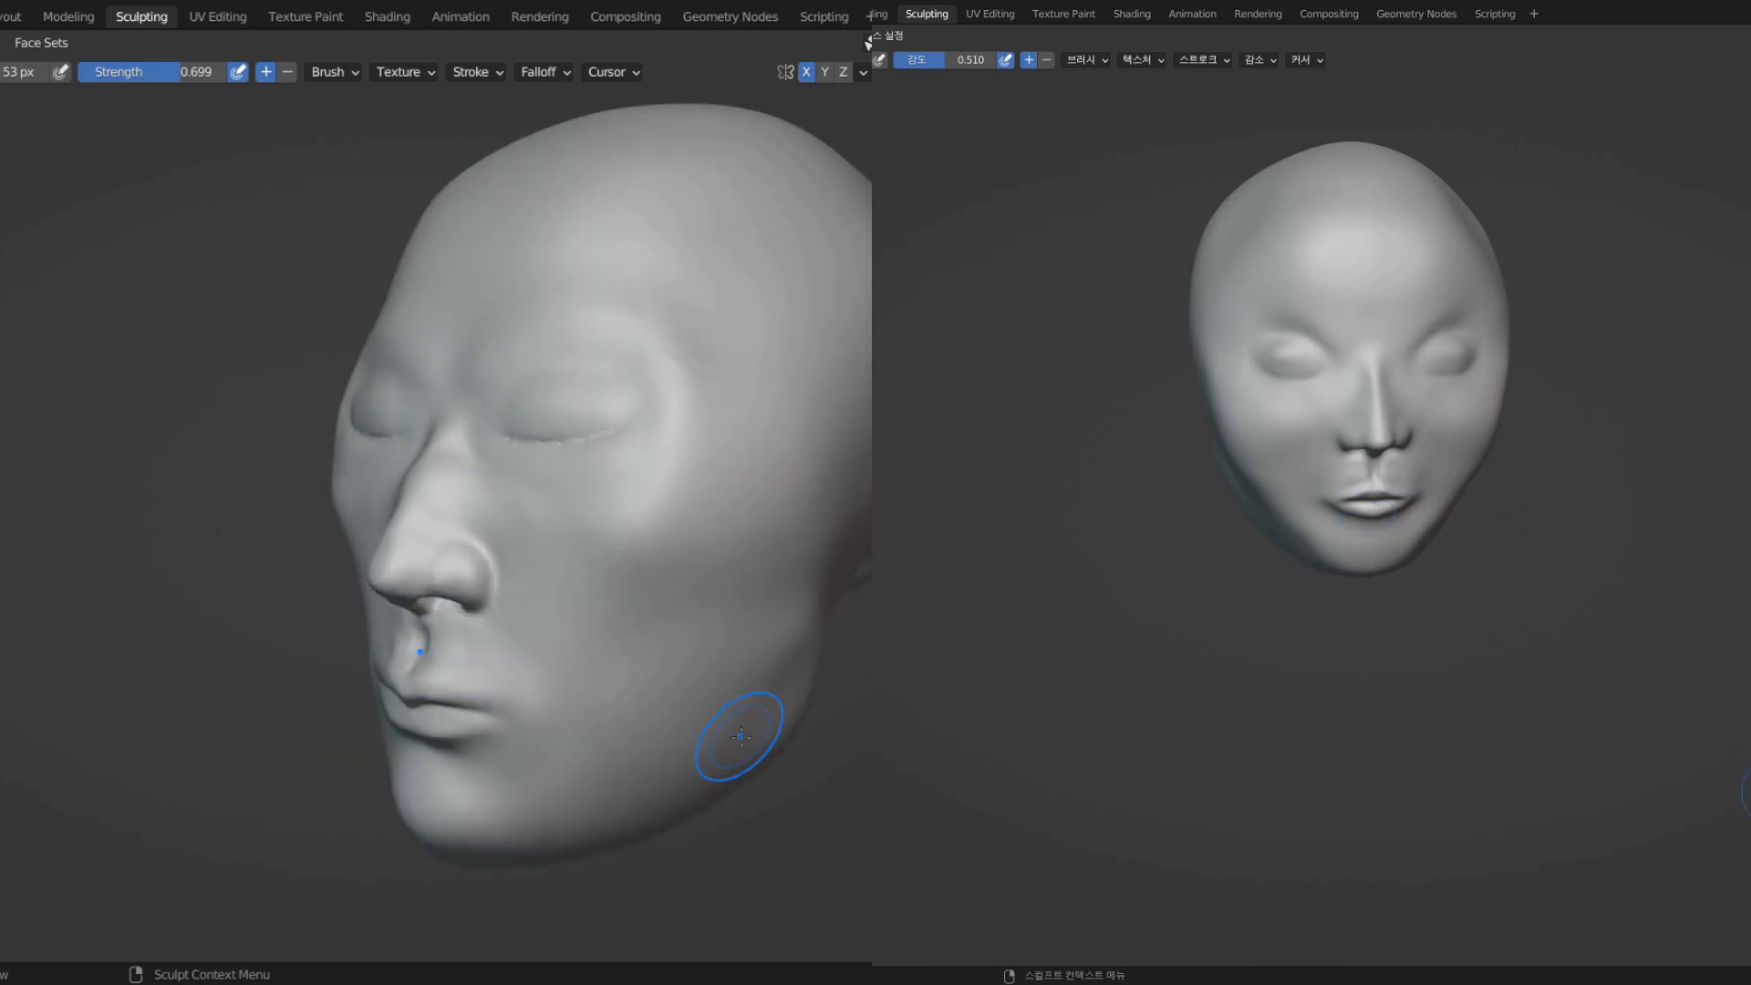
- Save the file and check the first head's cheeks and jawline from three-quarter and front views
key(ctrl+s)
scroll(741, 738, down, 5)
shift+middle_drag(451, 638, 671, 504)
scroll(503, 492, up, 5)
scroll(681, 566, down, 3)
middle_drag(680, 566, 365, 508)
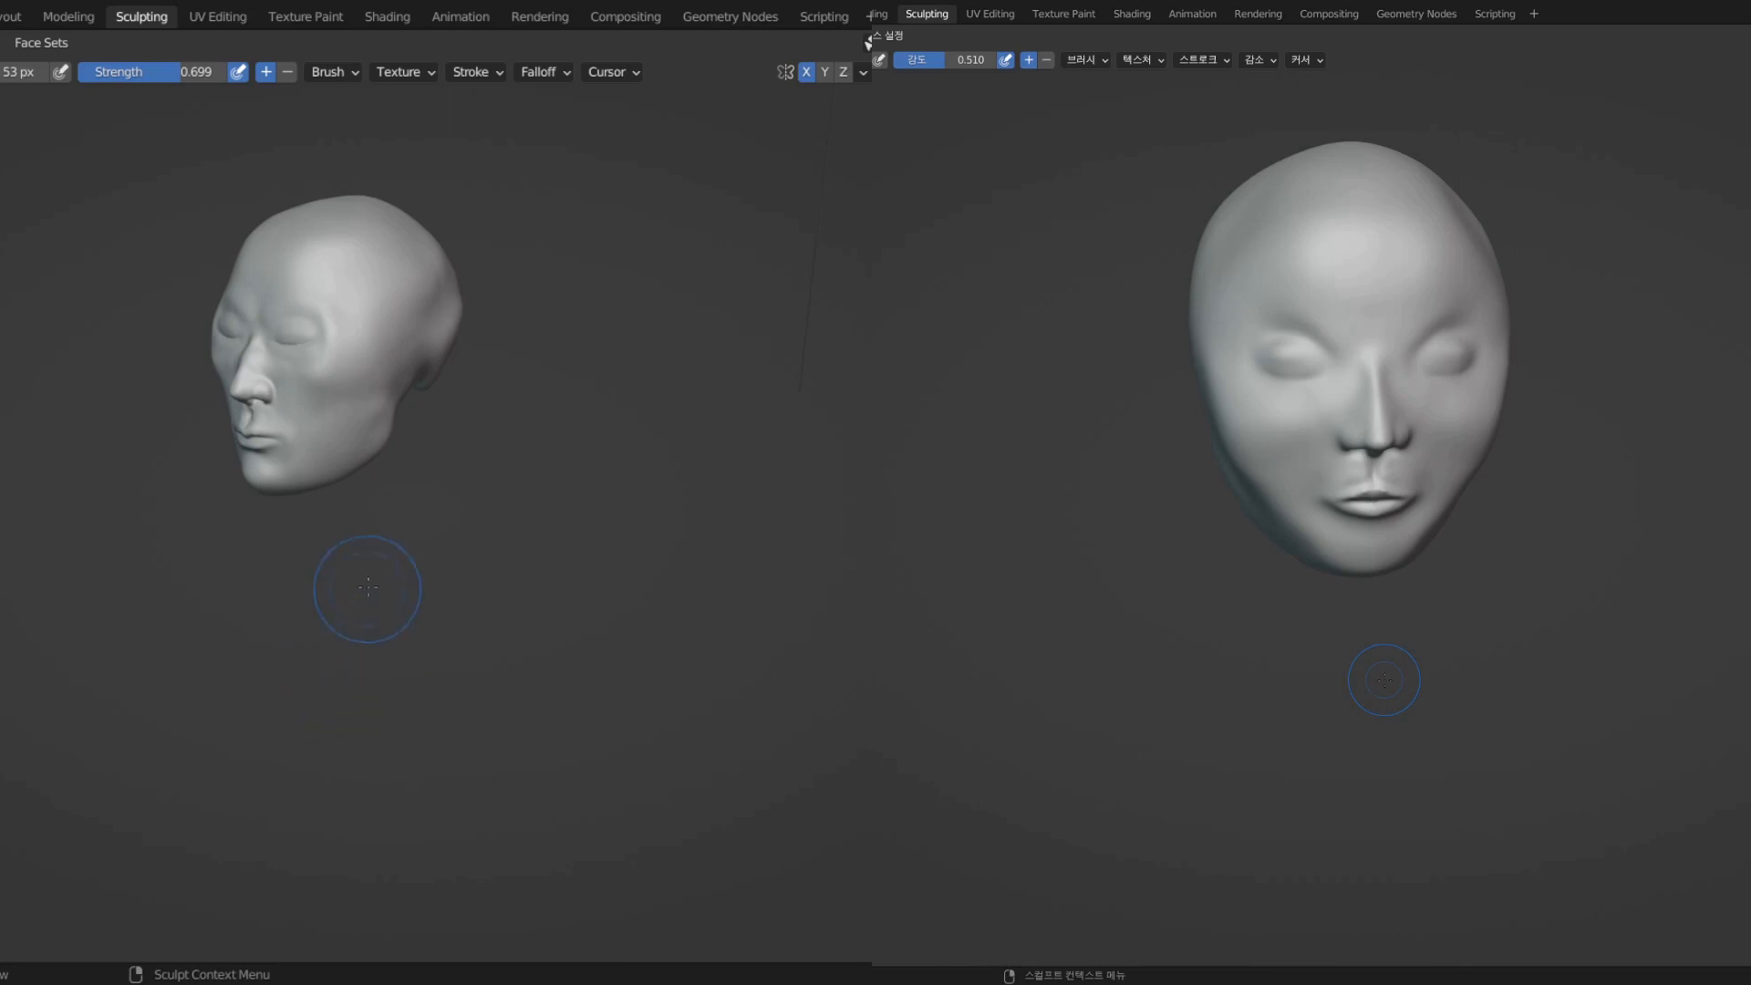
scroll(250, 497, up, 1)
mouse_move(246, 495)
middle_down()
mouse_move(255, 481)
mouse_move(391, 625)
mouse_move(559, 593)
mouse_move(477, 650)
middle_up()
scroll(531, 645, up, 3)
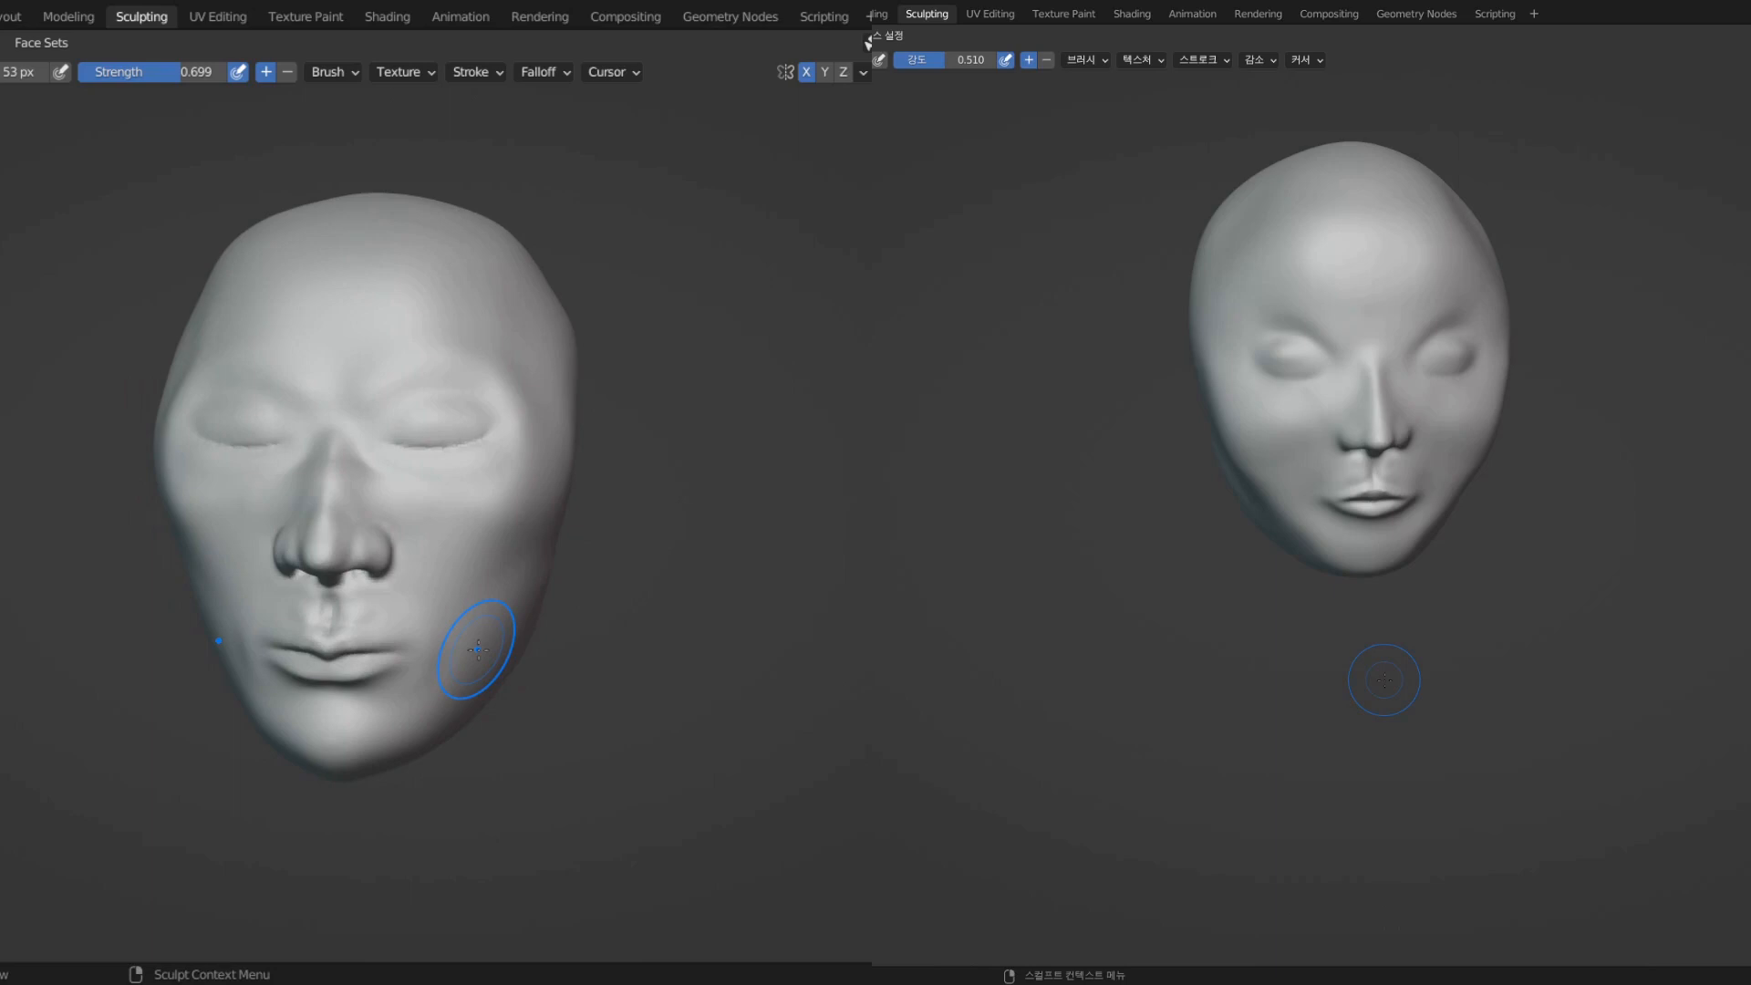
- Inspect the second head's lower face and the first head's brow and eyelids up close
scroll(1414, 292, up, 3)
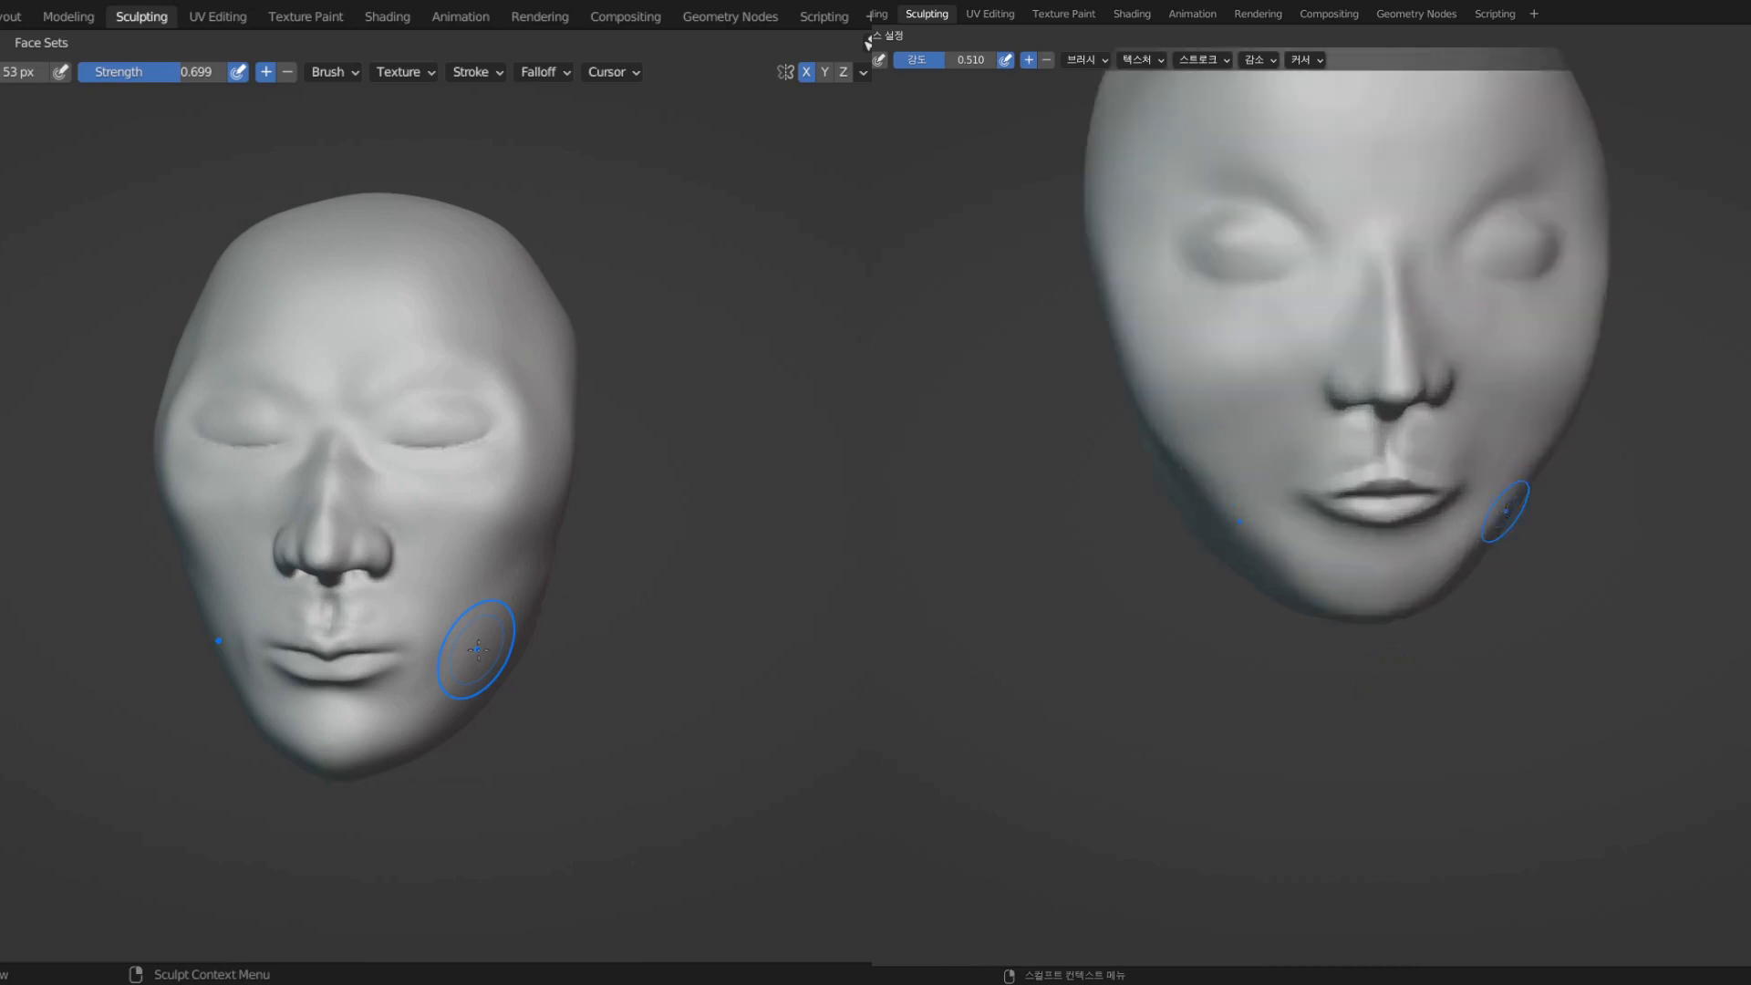
middle_drag(1567, 432, 1646, 395)
scroll(1647, 394, down, 2)
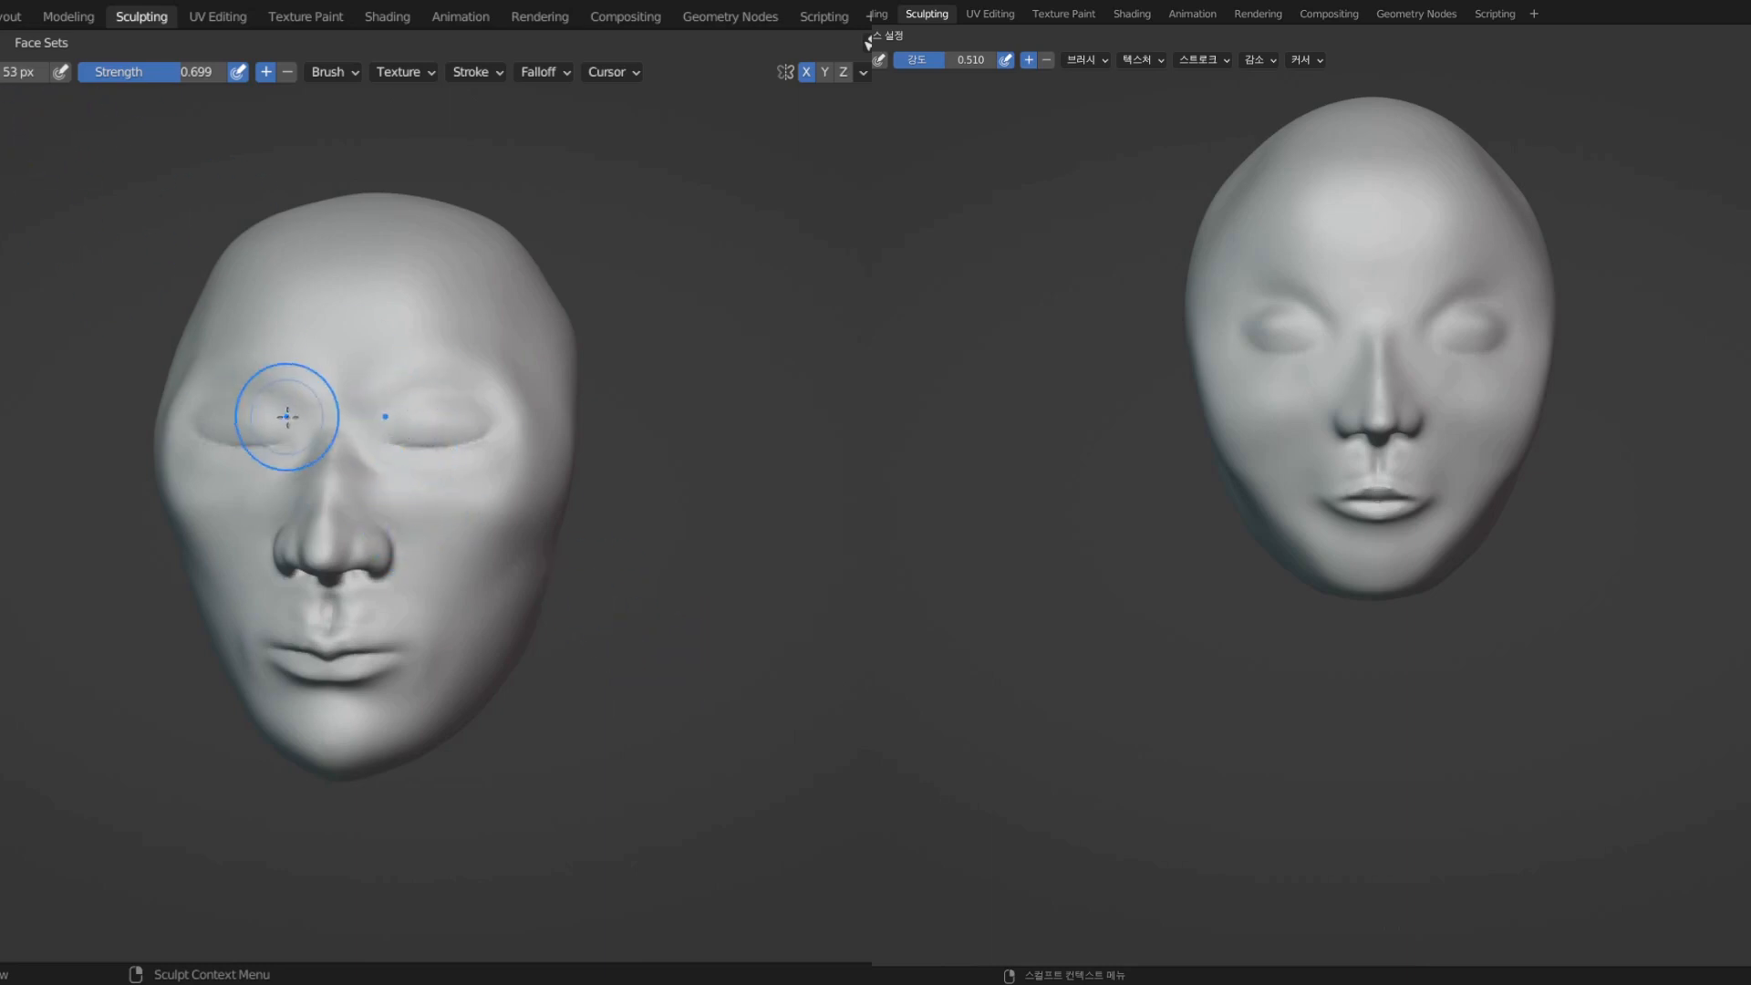
scroll(308, 439, up, 1)
scroll(328, 450, down, 1)
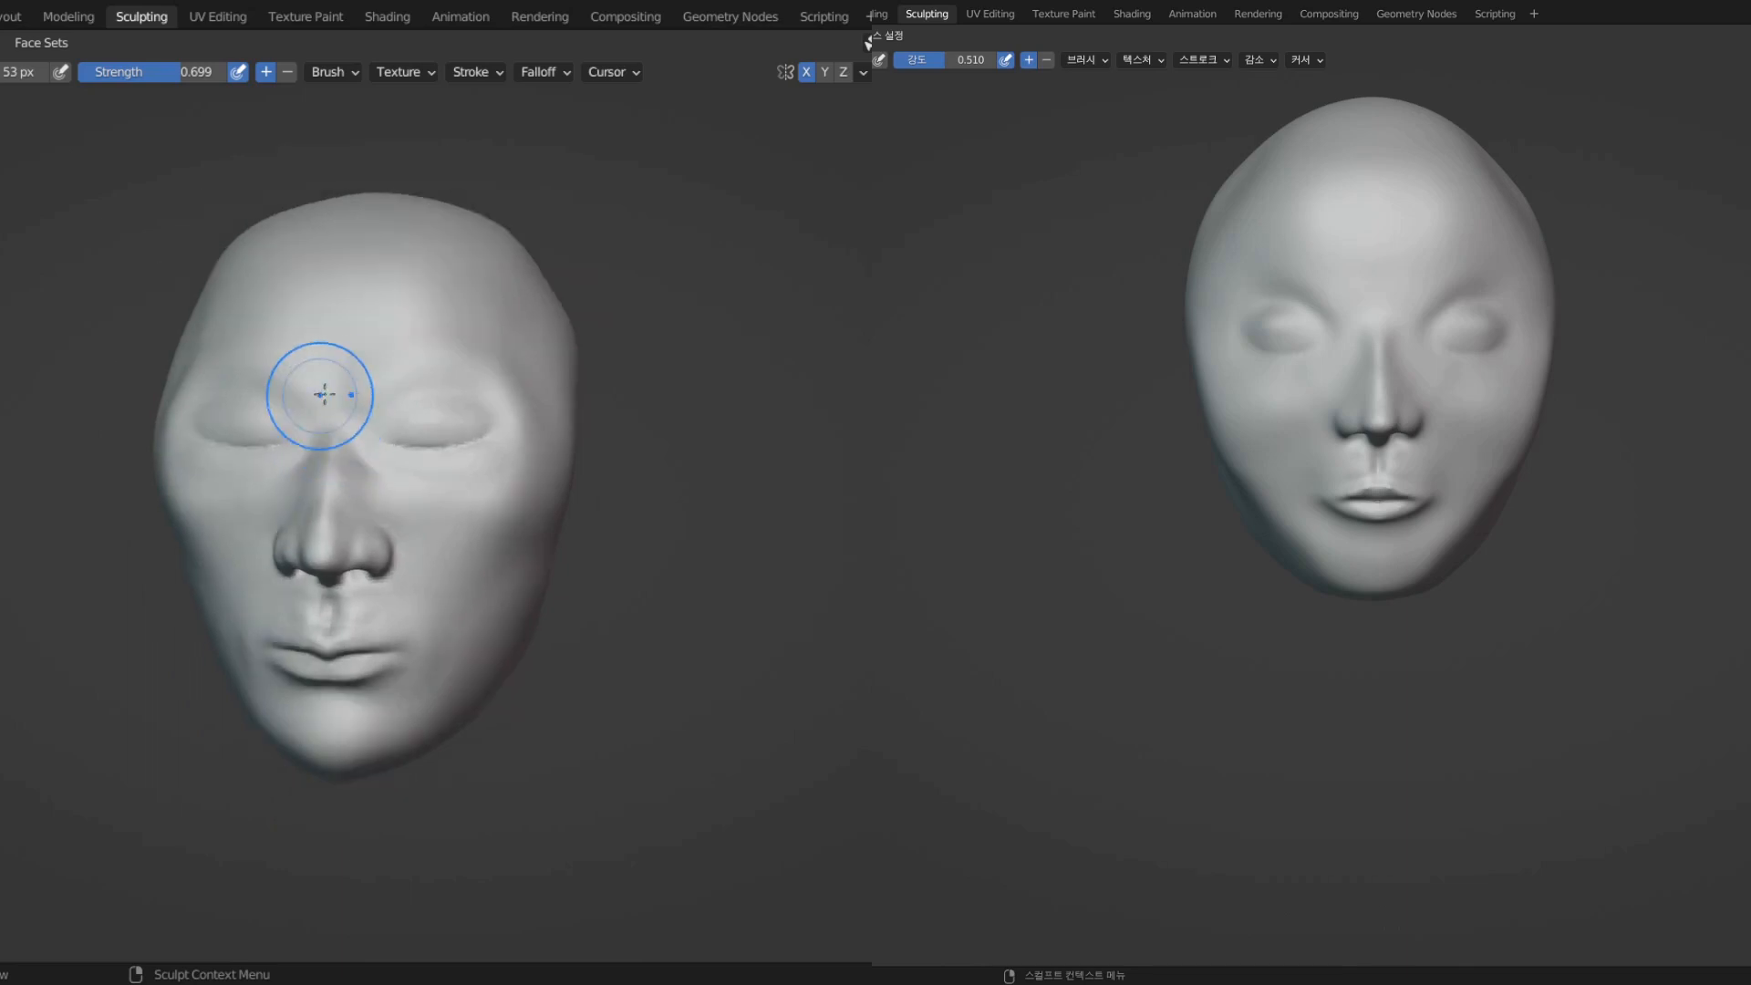
mouse_move(343, 393)
middle_down()
mouse_move(365, 412)
mouse_move(297, 409)
mouse_move(413, 432)
middle_up()
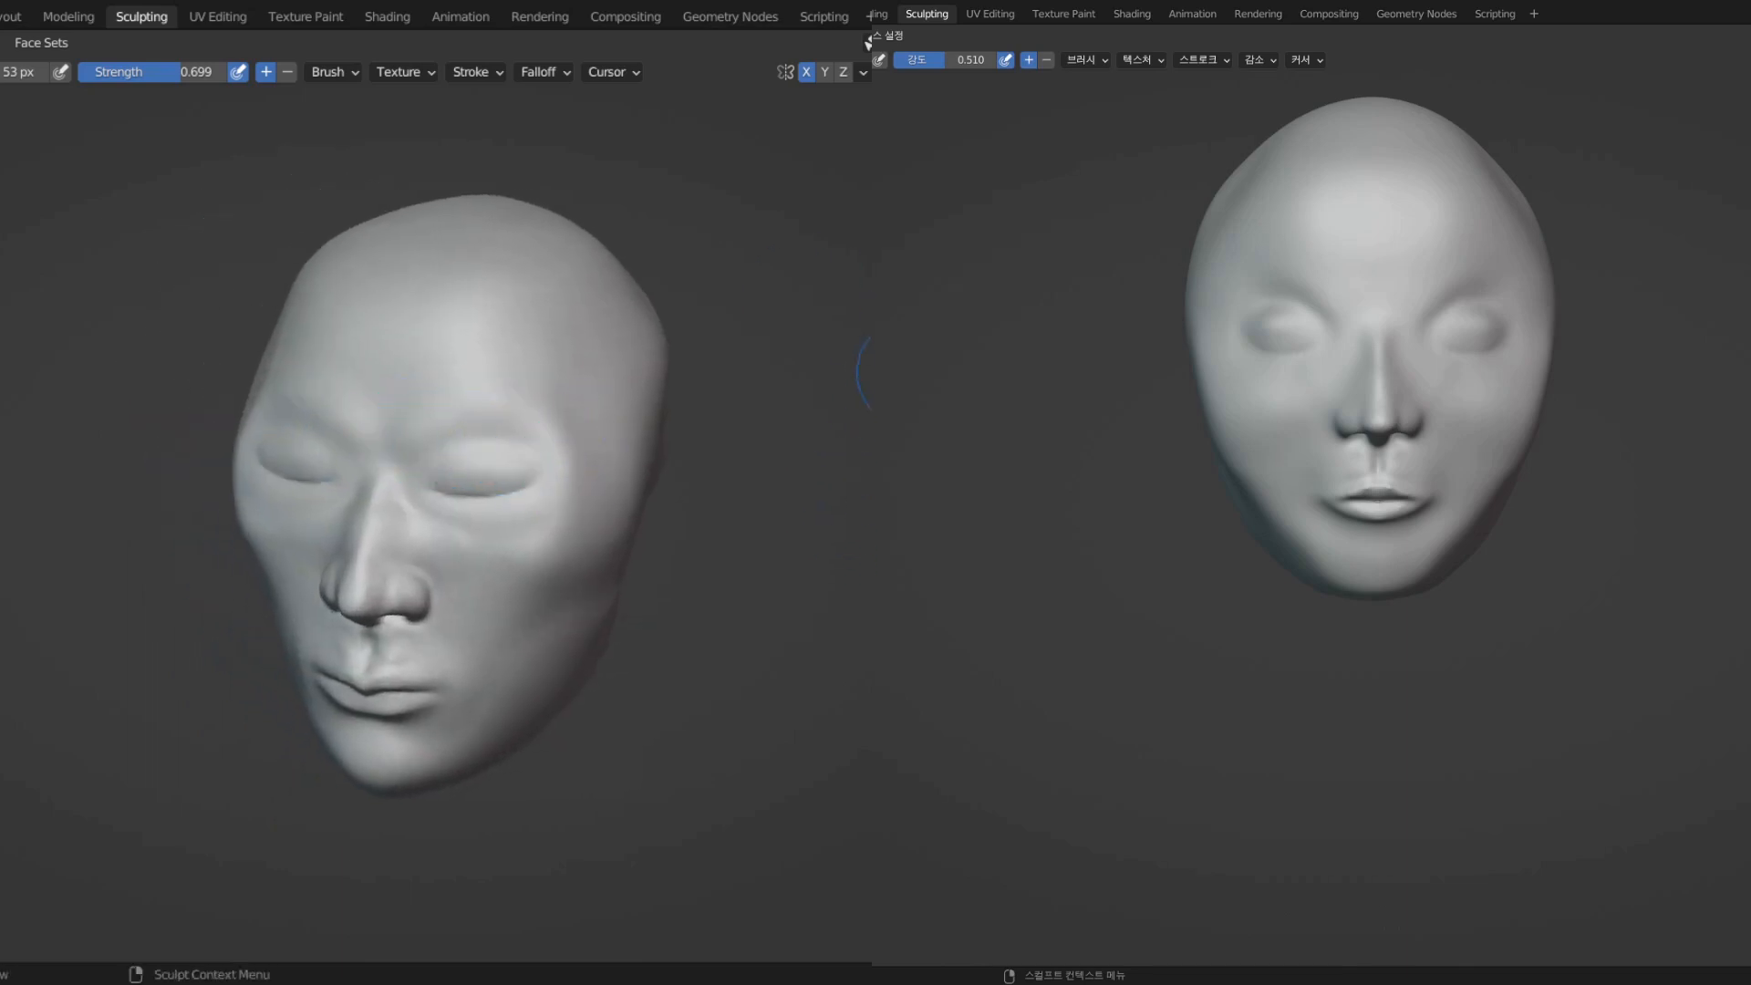